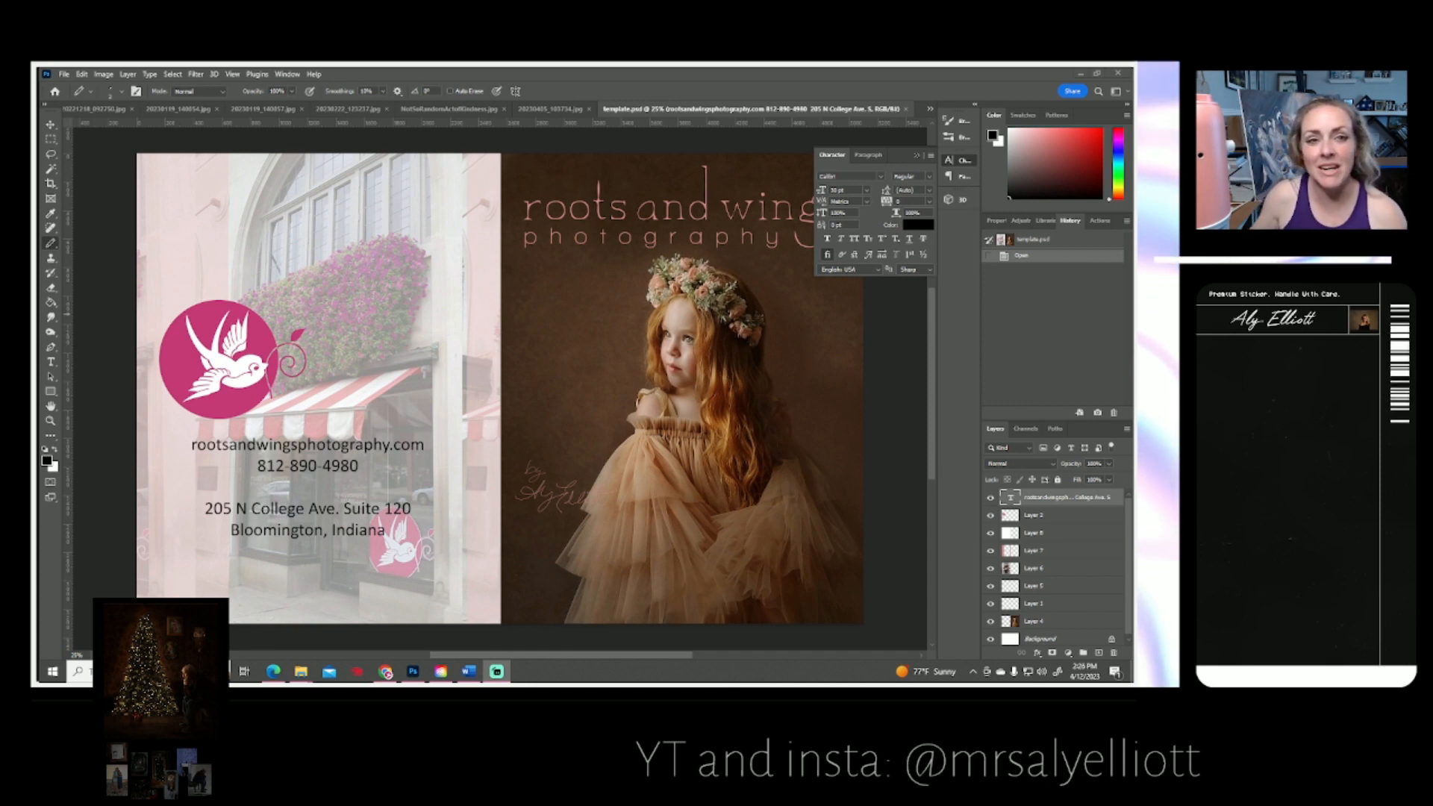
- Switch to the NotSoRandomActofKindness.jpg document and duplicate its Background layer
{"action": "left_click", "coordinate": [449, 108]}
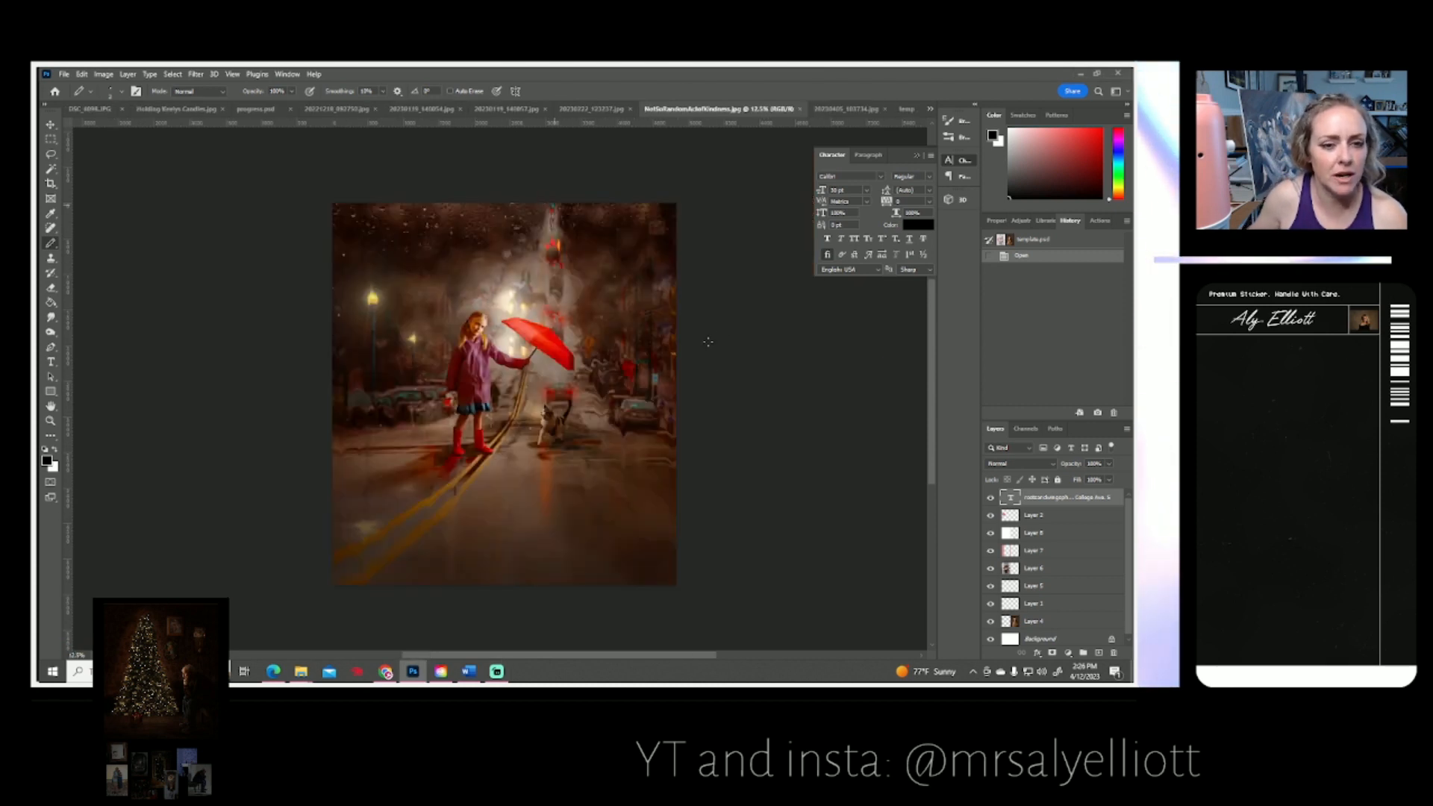
{"action": "right_click", "coordinate": [1048, 502]}
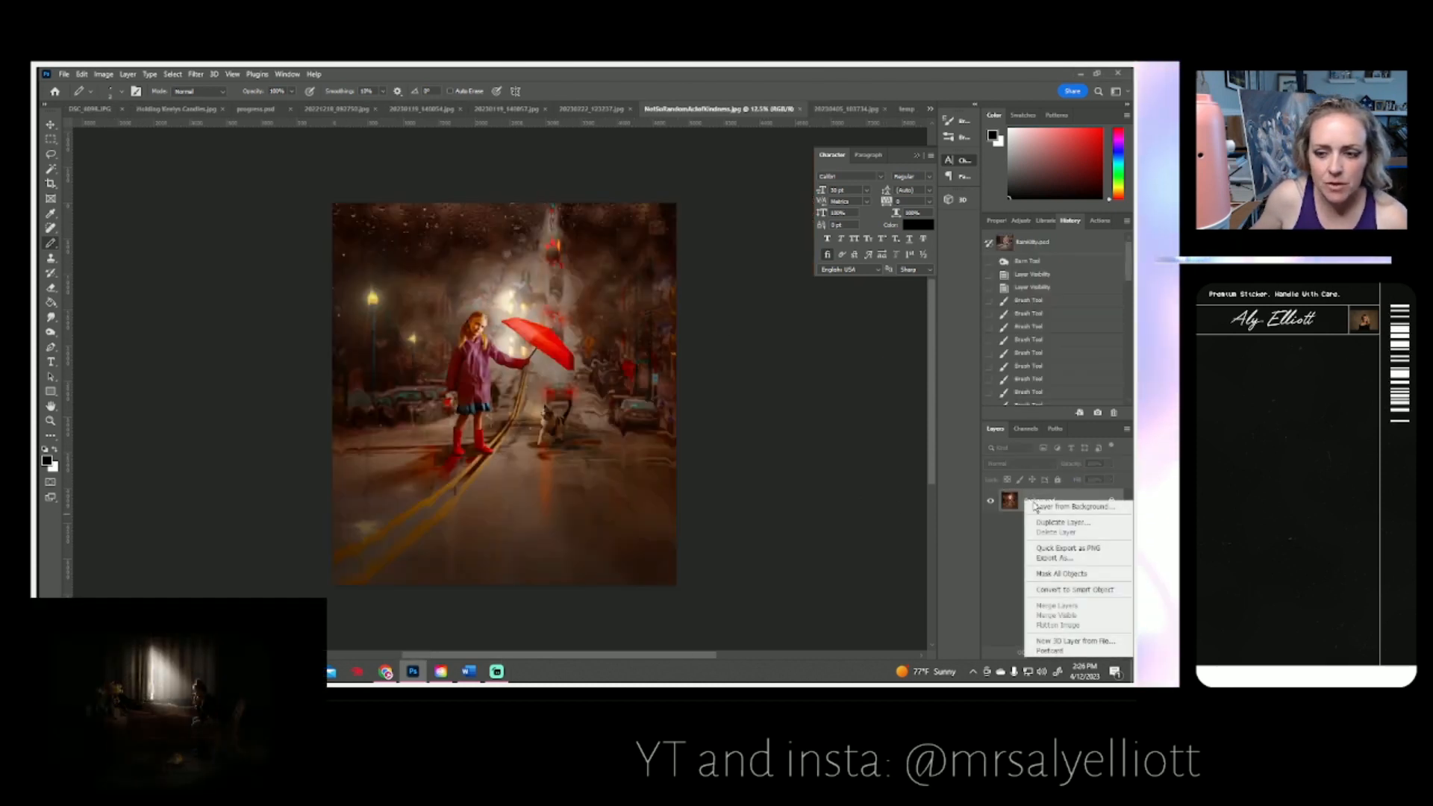
{"action": "left_click", "coordinate": [1049, 523]}
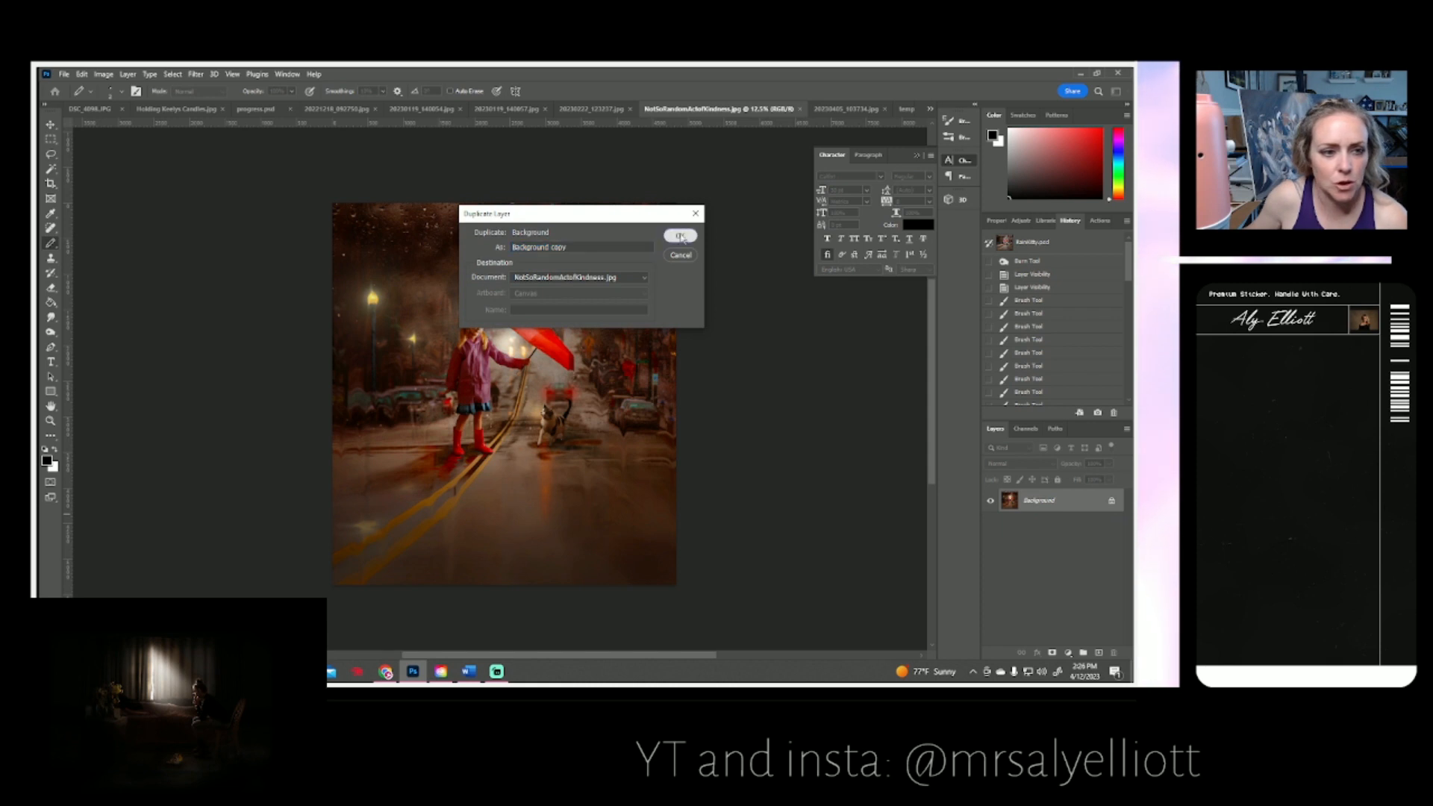
{"action": "left_click", "coordinate": [681, 231]}
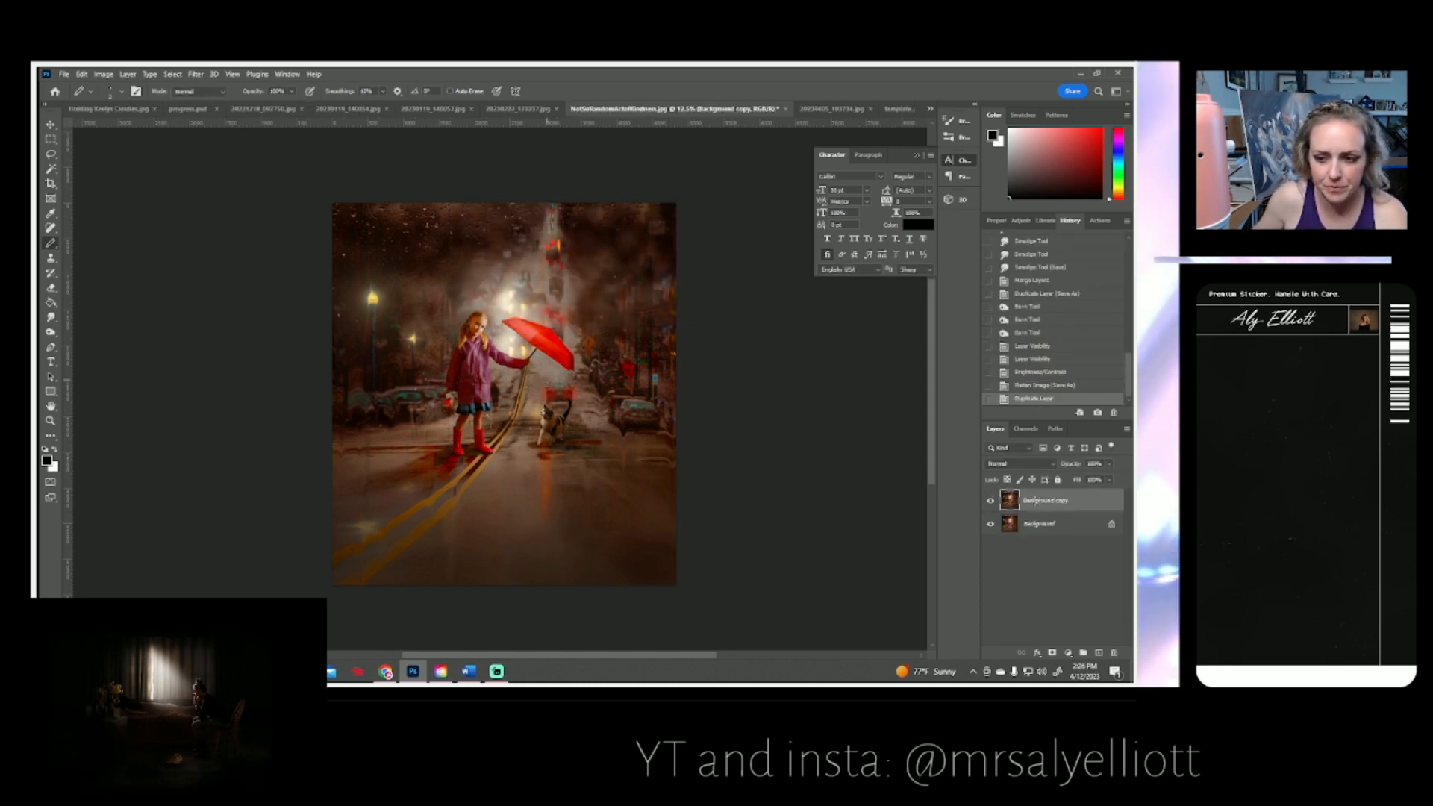
- Duplicate the Background copy layer and hide the resulting top copy
{"action": "right_click", "coordinate": [1035, 505]}
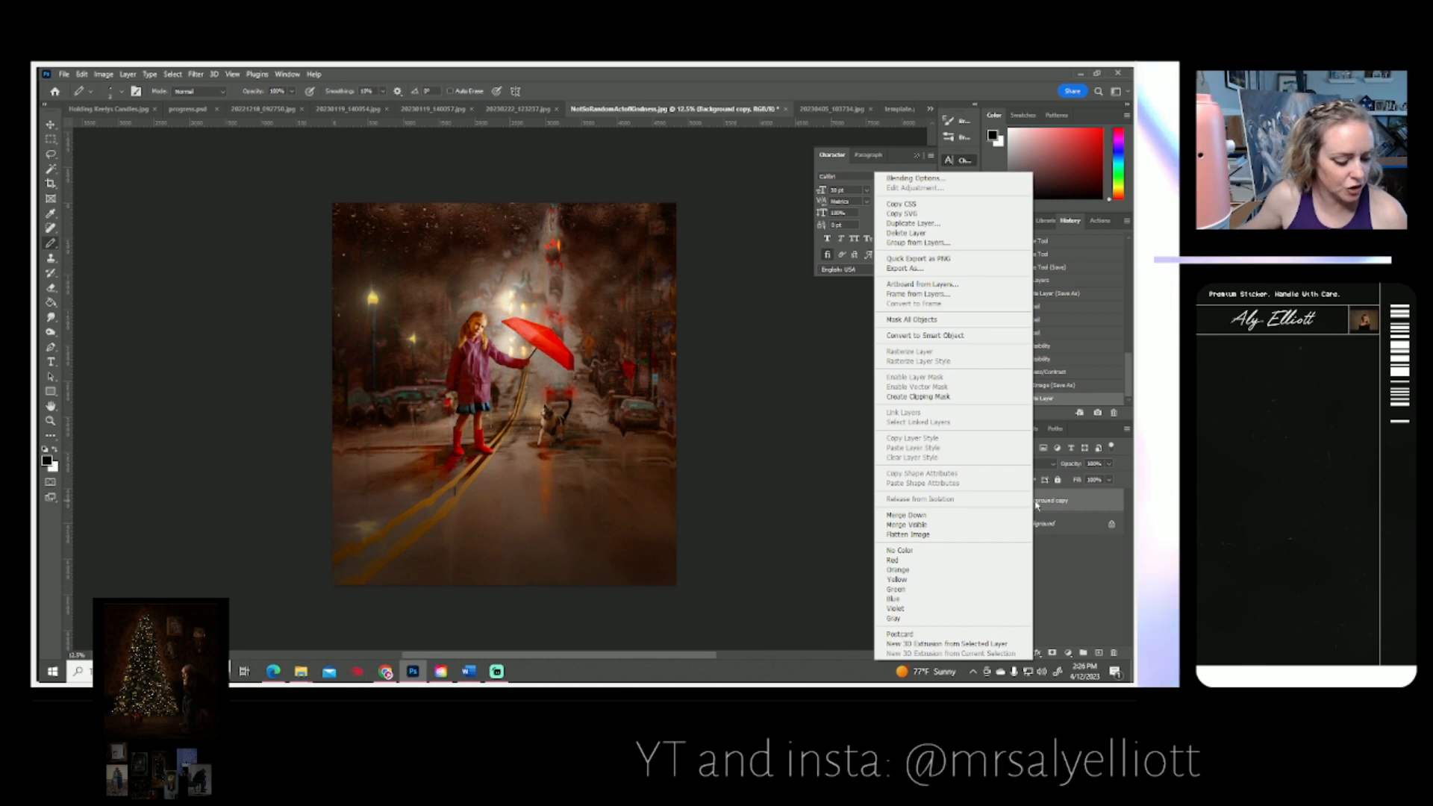
{"action": "left_click", "coordinate": [792, 447]}
{"action": "right_click", "coordinate": [1027, 503]}
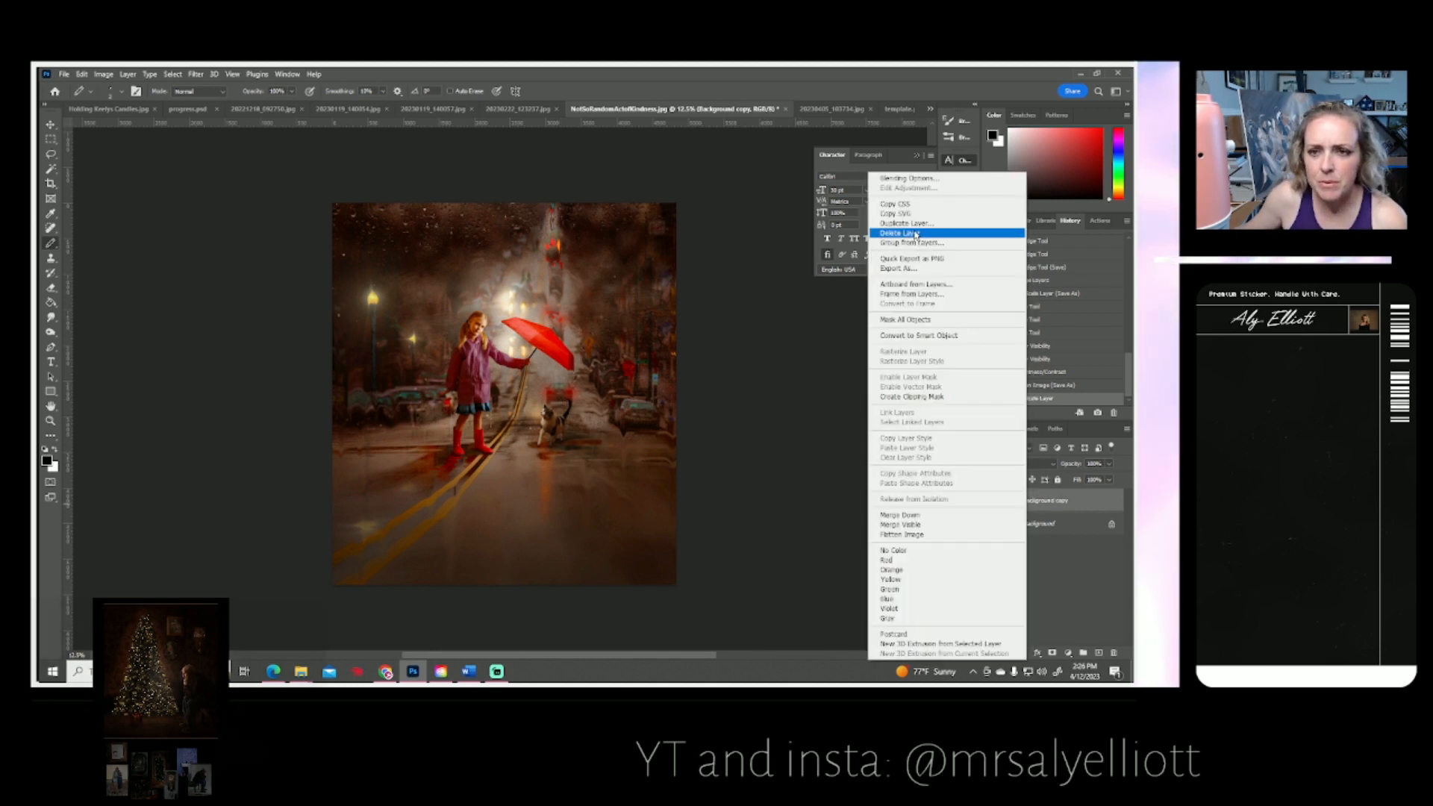
{"action": "left_click", "coordinate": [906, 223]}
{"action": "left_click", "coordinate": [680, 237]}
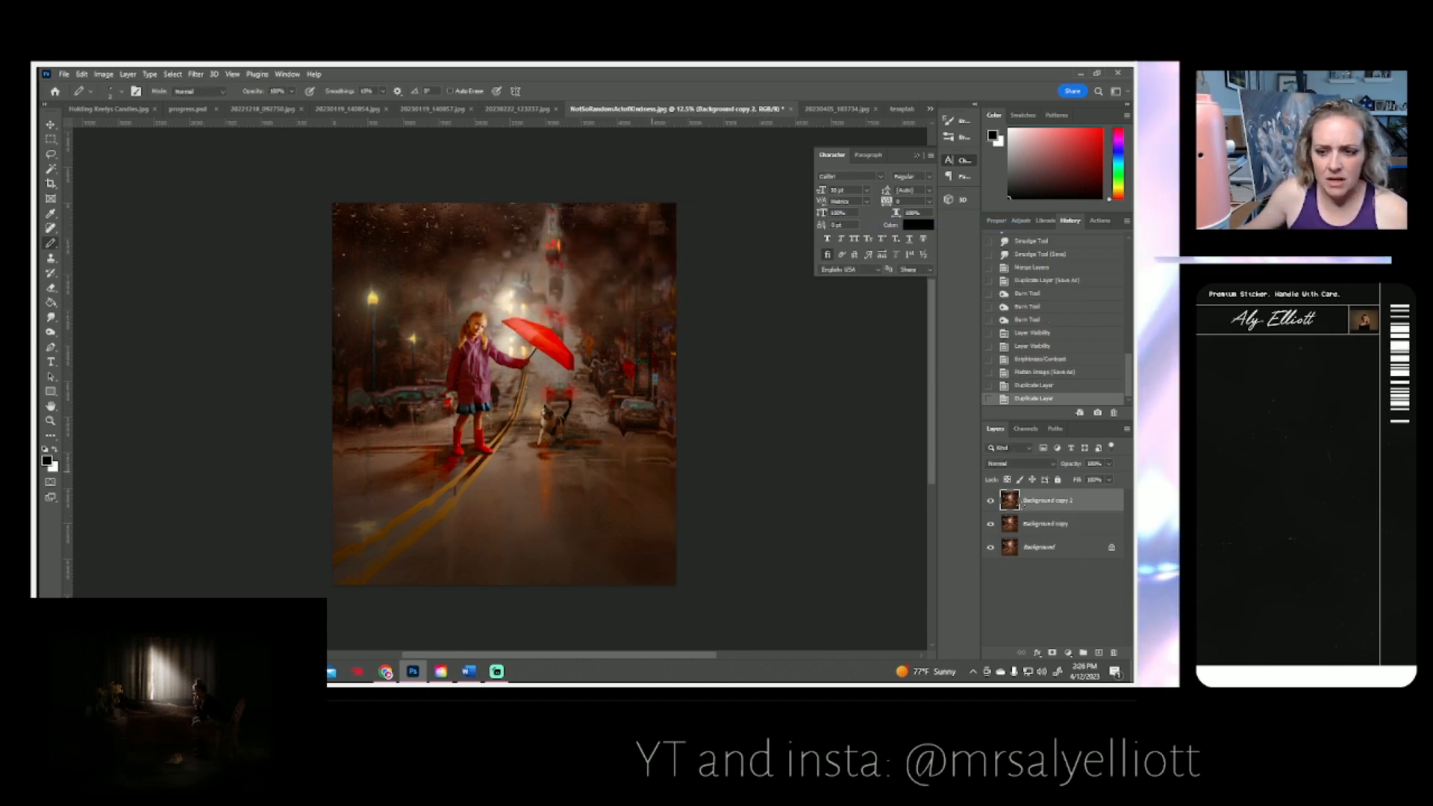
{"action": "left_click", "coordinate": [990, 501]}
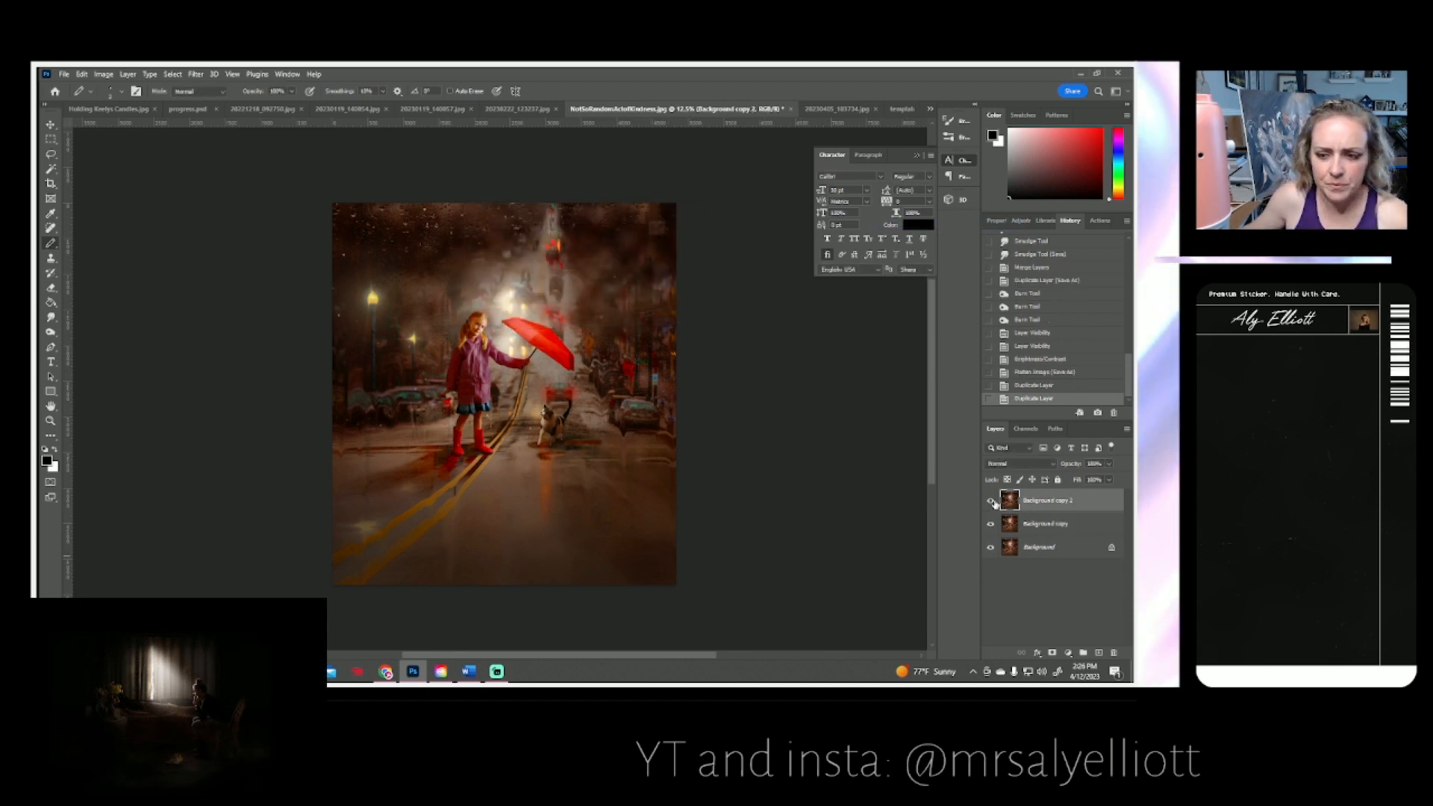
- Dodge the red car lights behind the cat on the Background copy layer with an enlarged soft brush
{"action": "left_click", "coordinate": [1044, 524]}
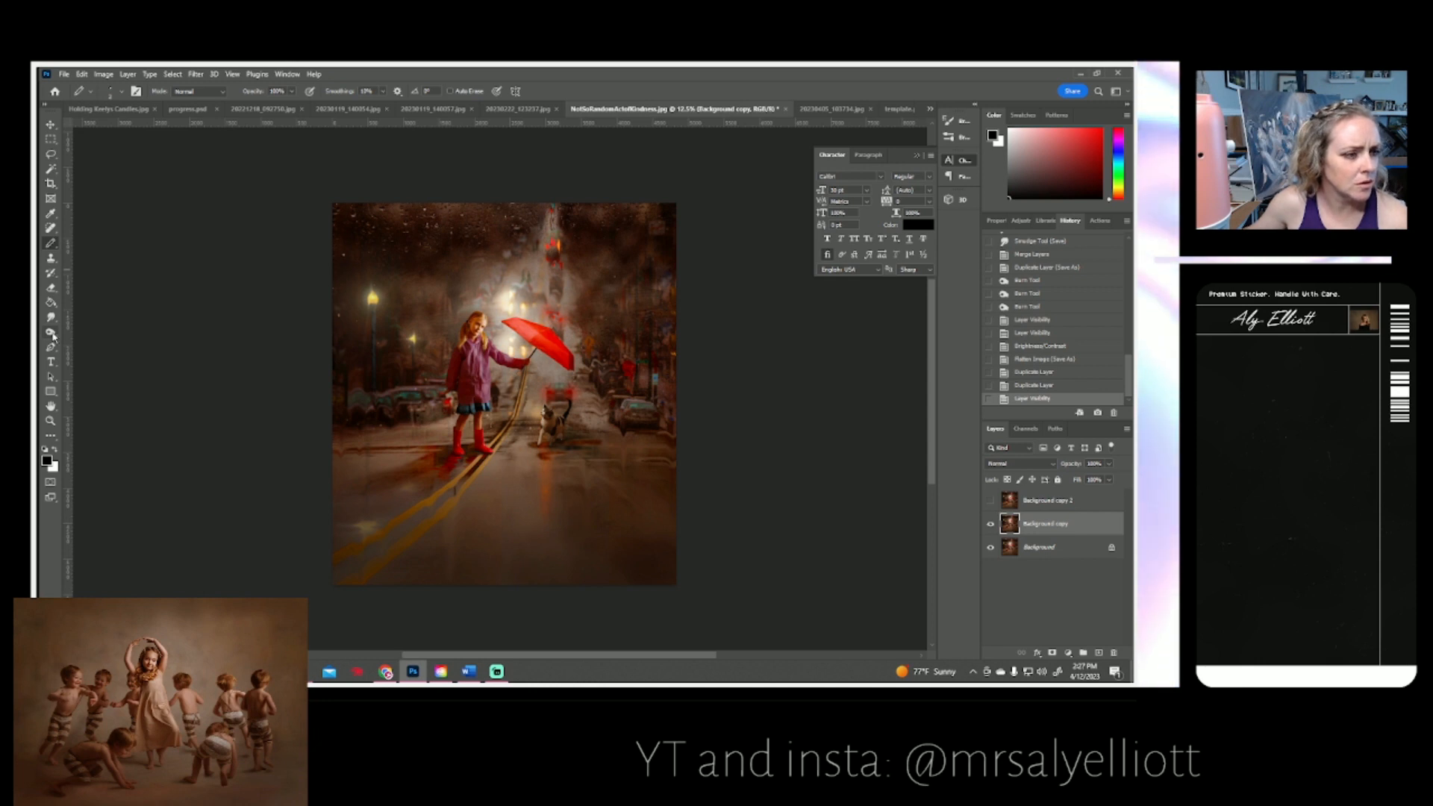
{"action": "left_click_drag", "start_coordinate": [50, 333], "coordinate": [84, 342]}
{"action": "left_click", "coordinate": [114, 91]}
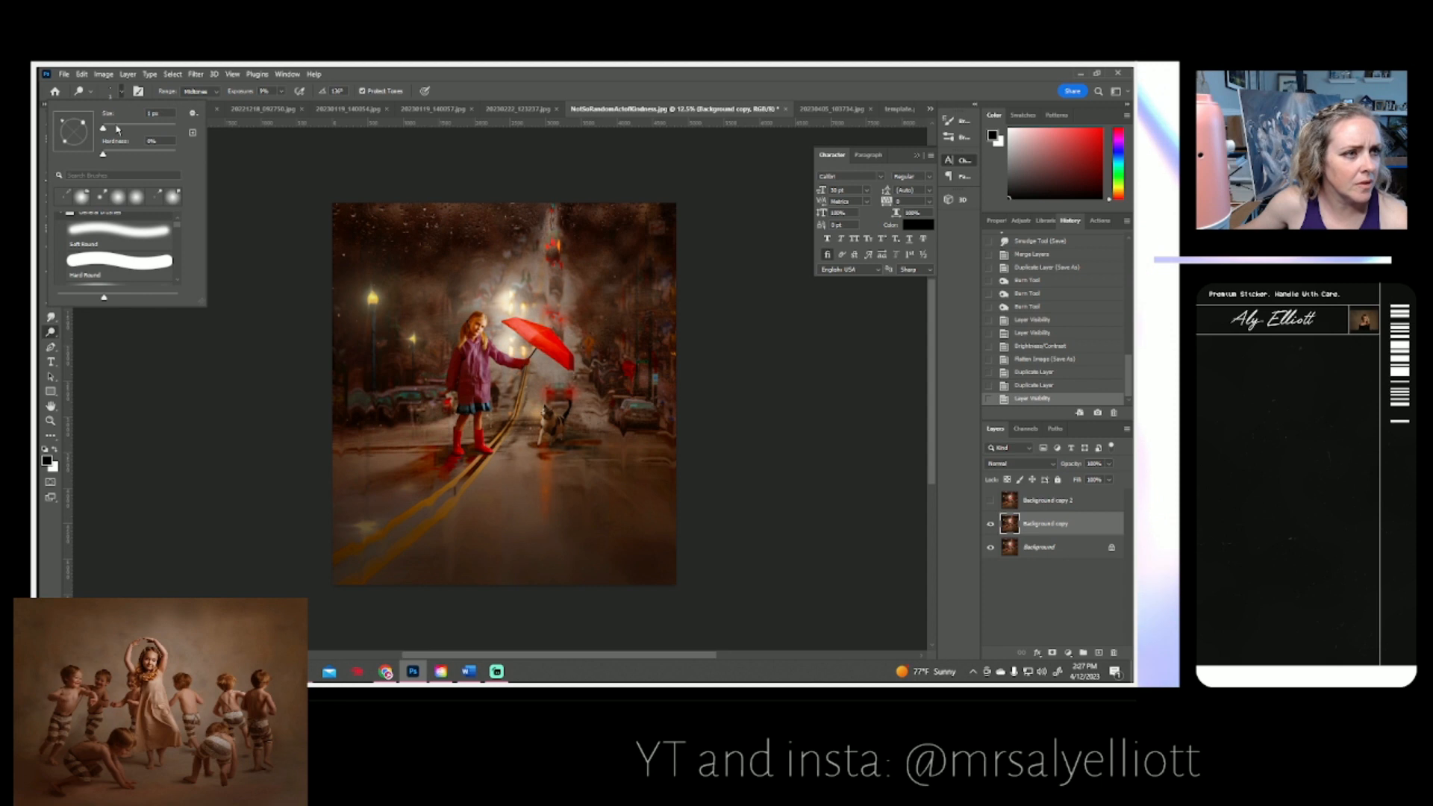
{"action": "left_click", "coordinate": [116, 130]}
{"action": "left_click_drag", "start_coordinate": [116, 129], "coordinate": [143, 129]}
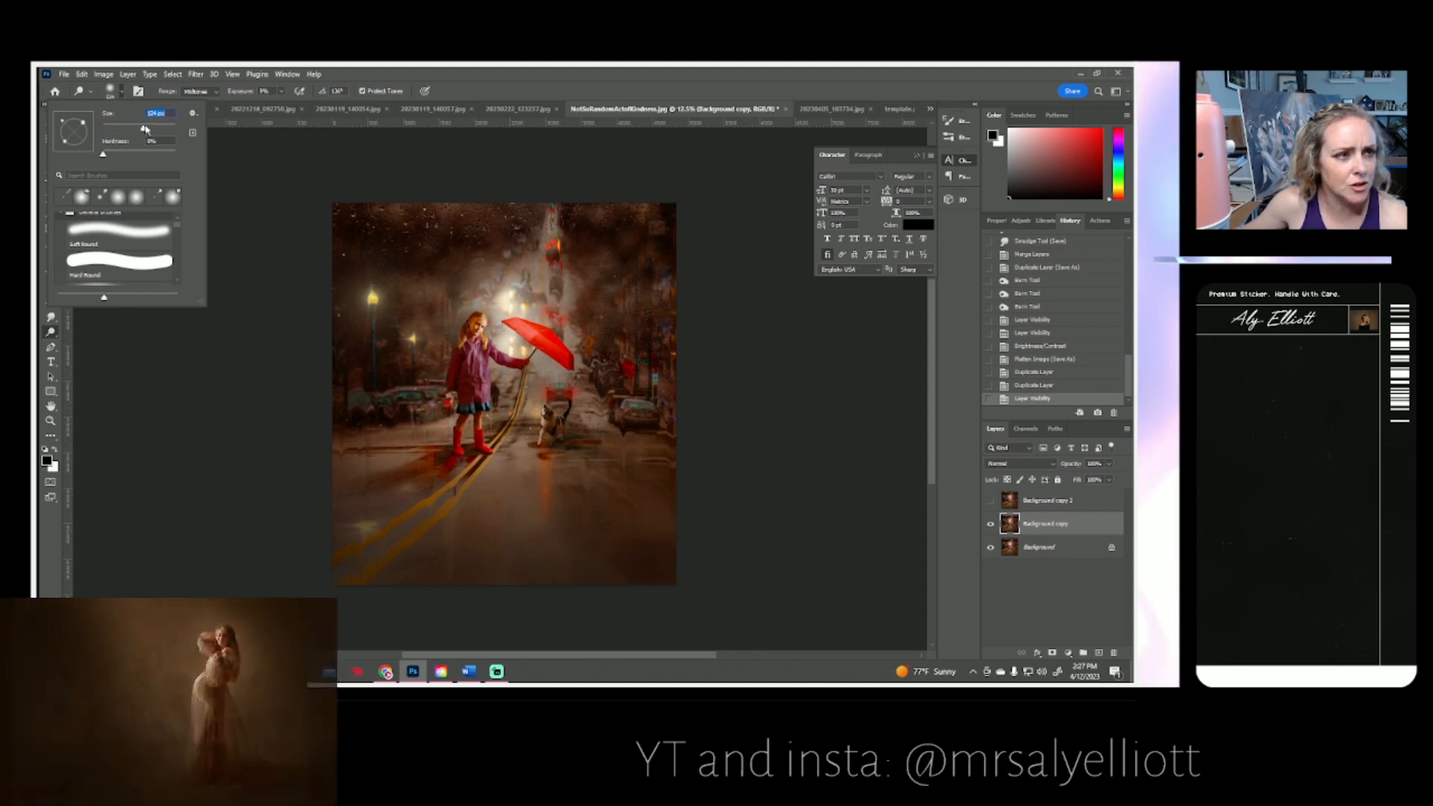
{"action": "left_click", "coordinate": [551, 392]}
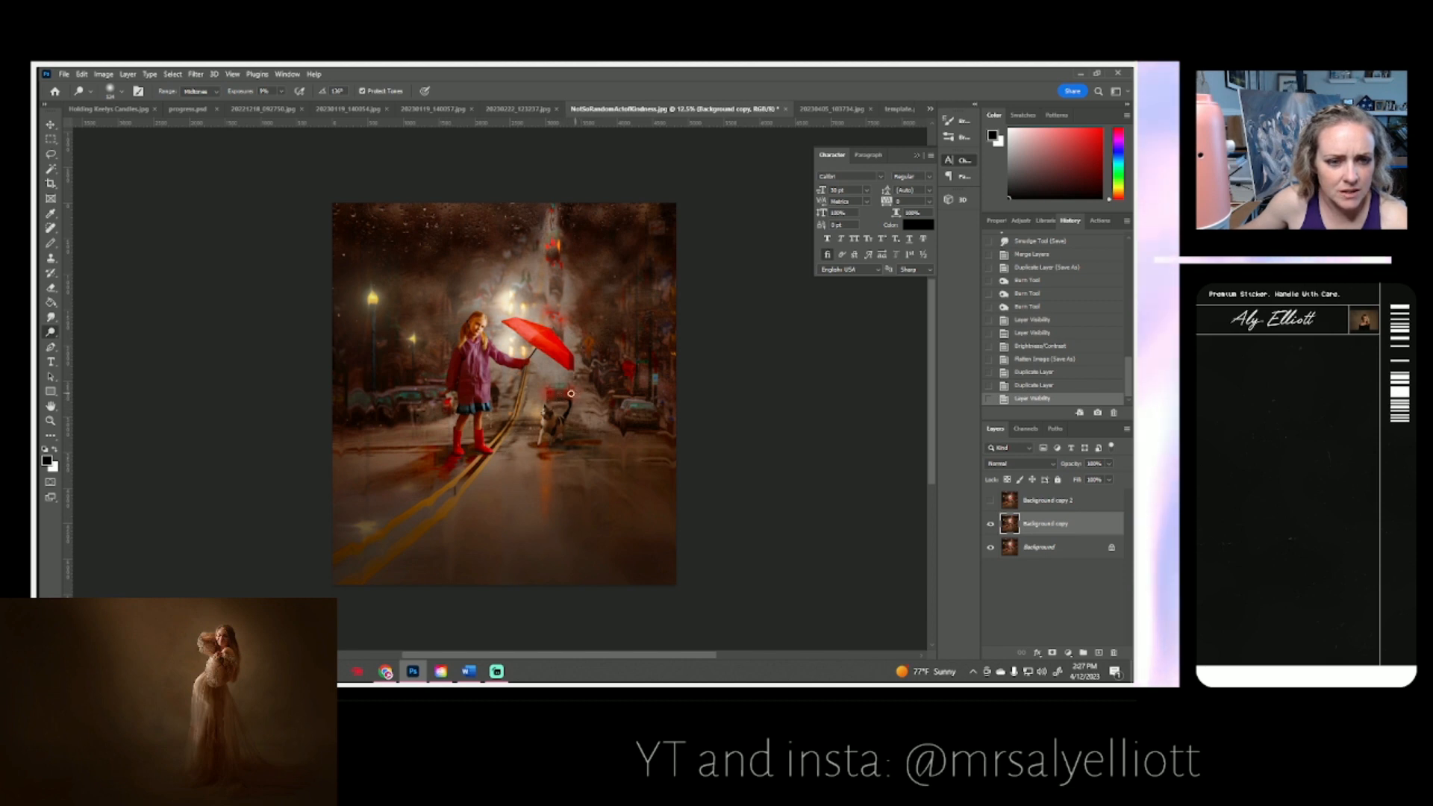
{"action": "left_click", "coordinate": [571, 394]}
{"action": "left_click", "coordinate": [568, 392]}
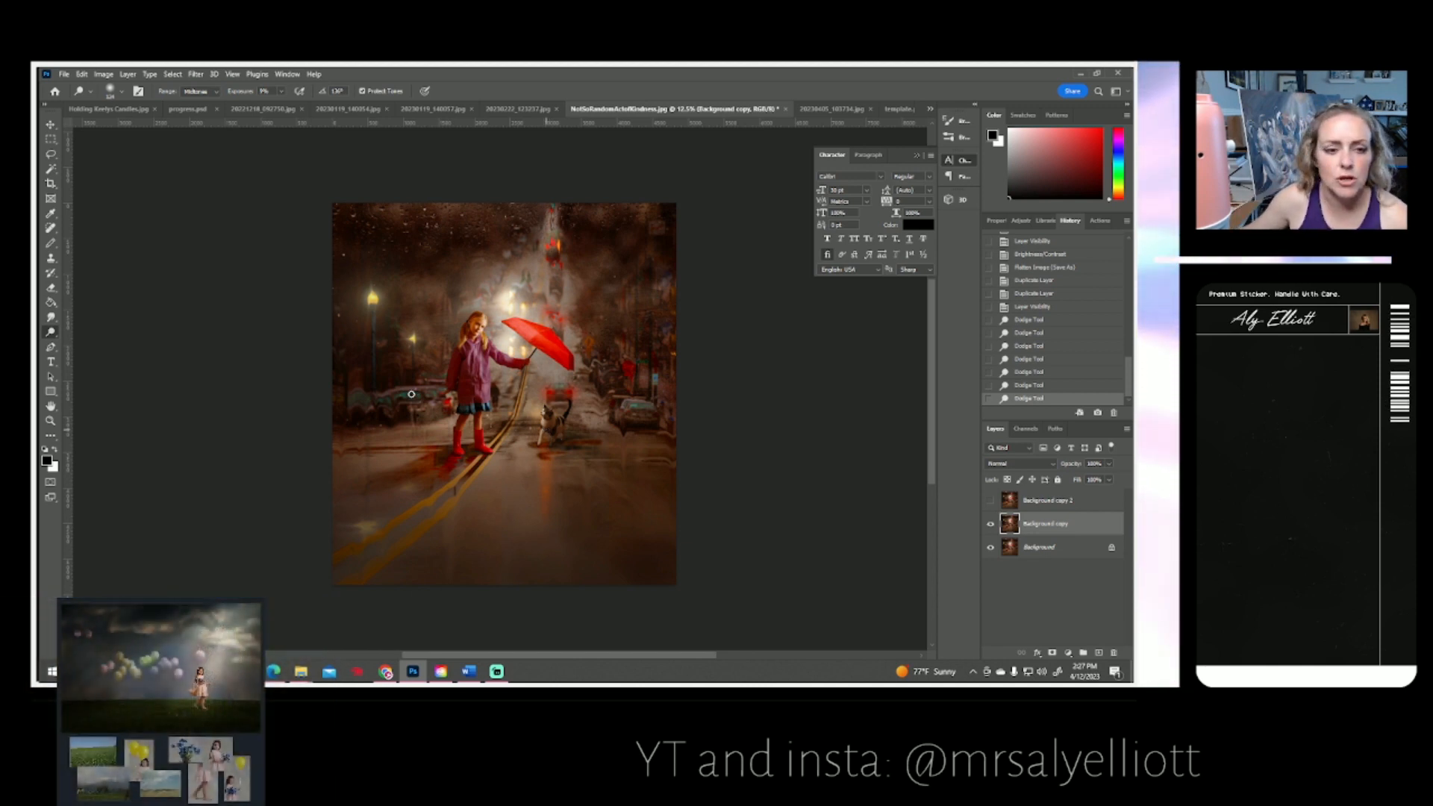
- Increase the Dodge brush size and brighten the car lights behind the cat further
{"action": "left_click", "coordinate": [122, 91]}
{"action": "left_click", "coordinate": [154, 127]}
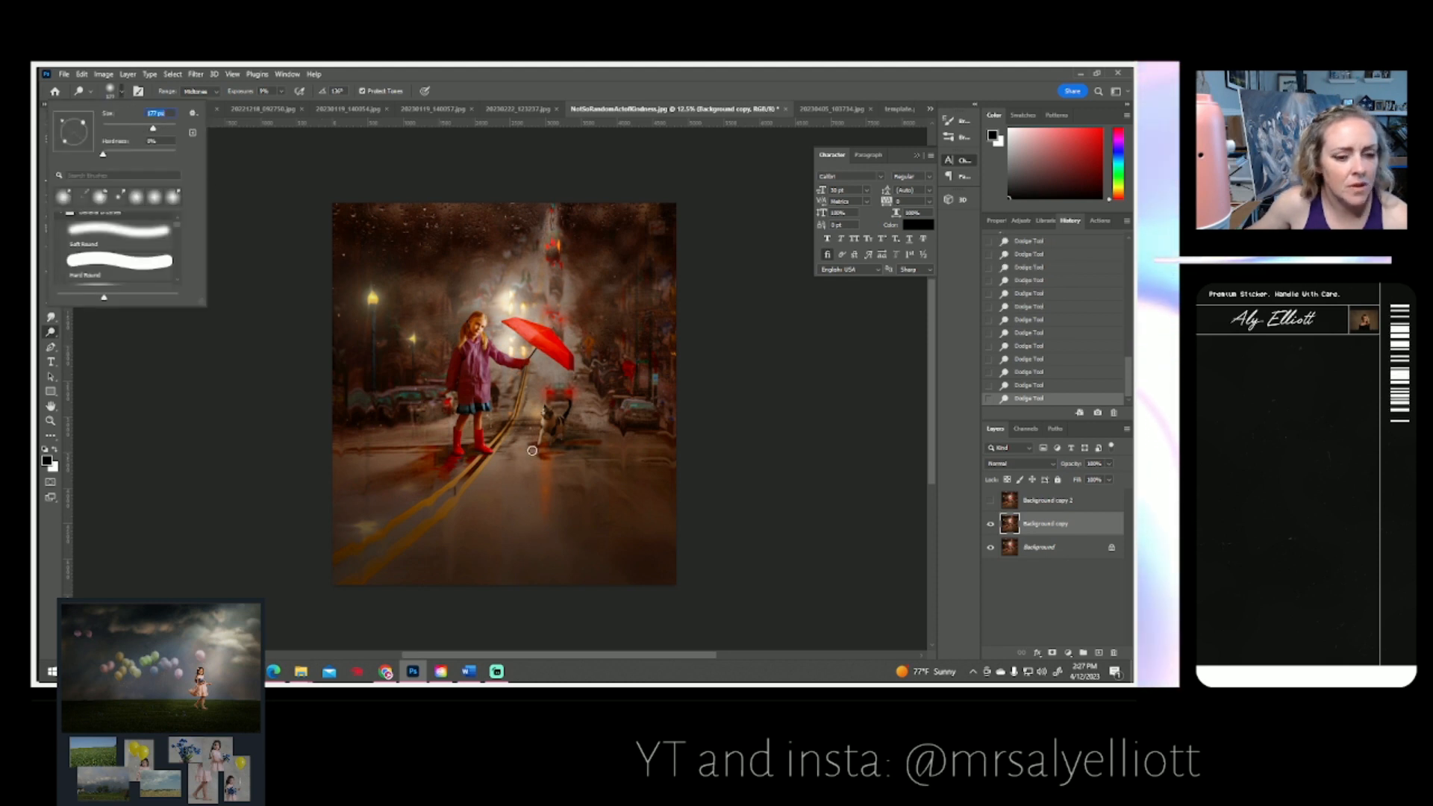
{"action": "left_click", "coordinate": [552, 394]}
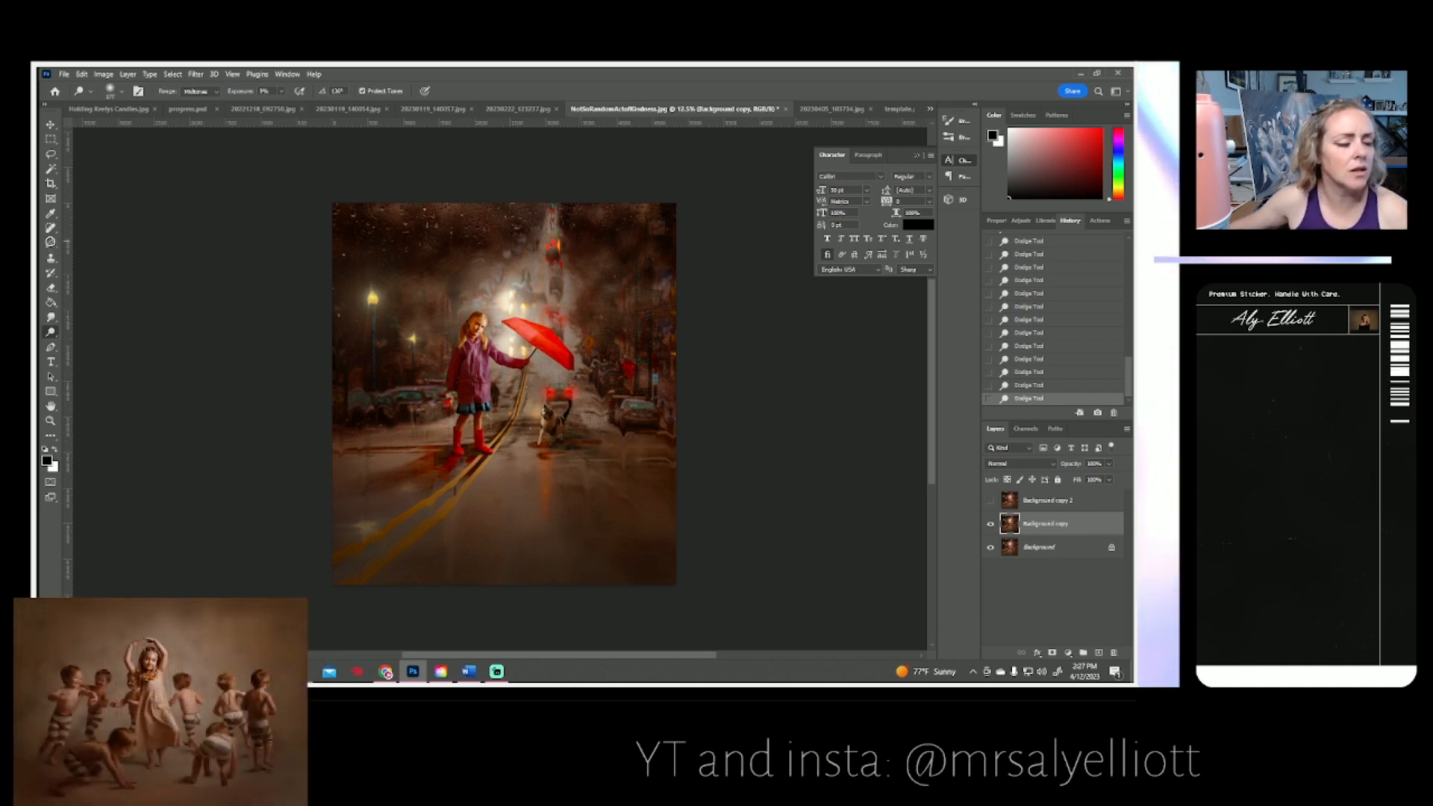
- Set up the Brush tool with an enlarged soft round tip and a reduced opacity
{"action": "left_click", "coordinate": [51, 243]}
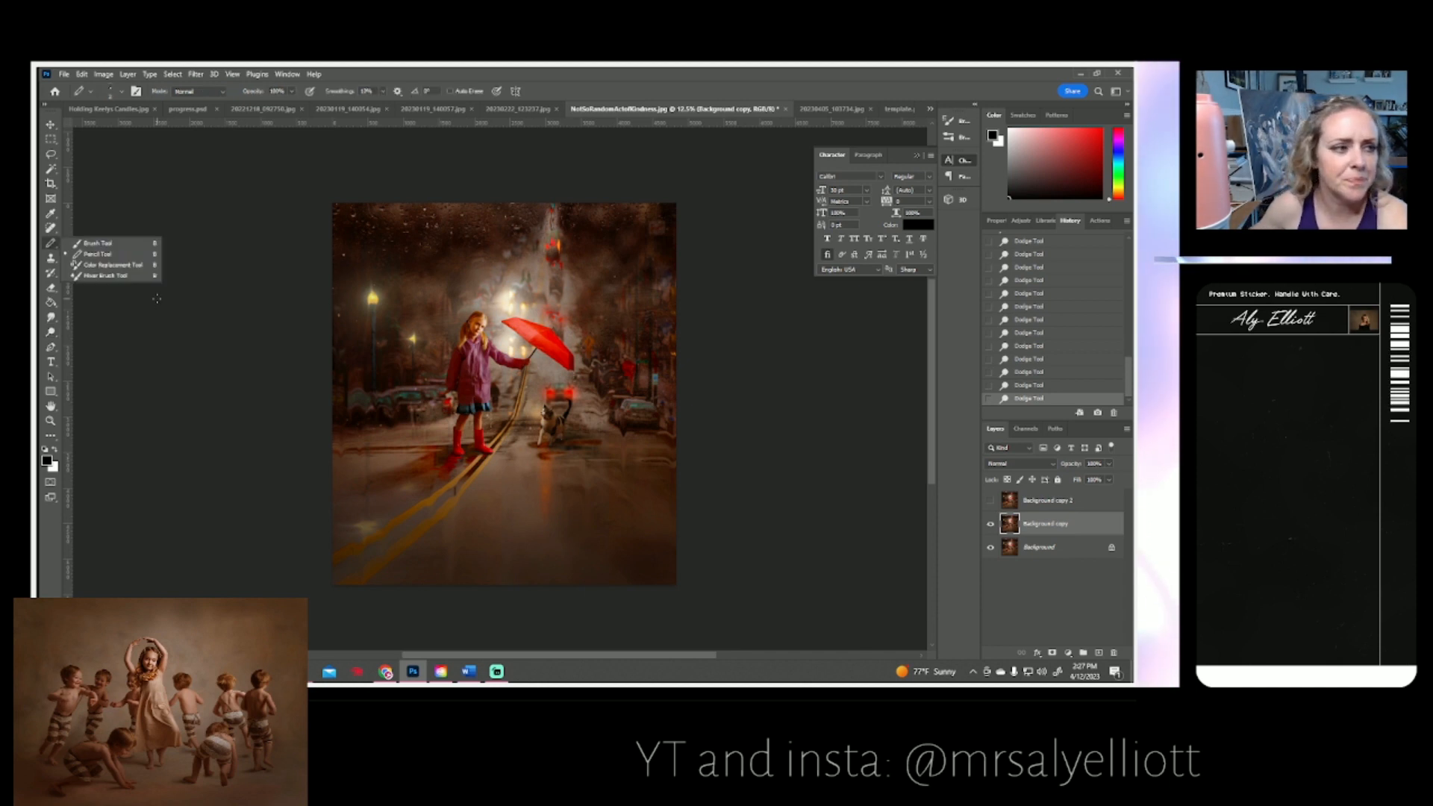
{"action": "left_click", "coordinate": [101, 243]}
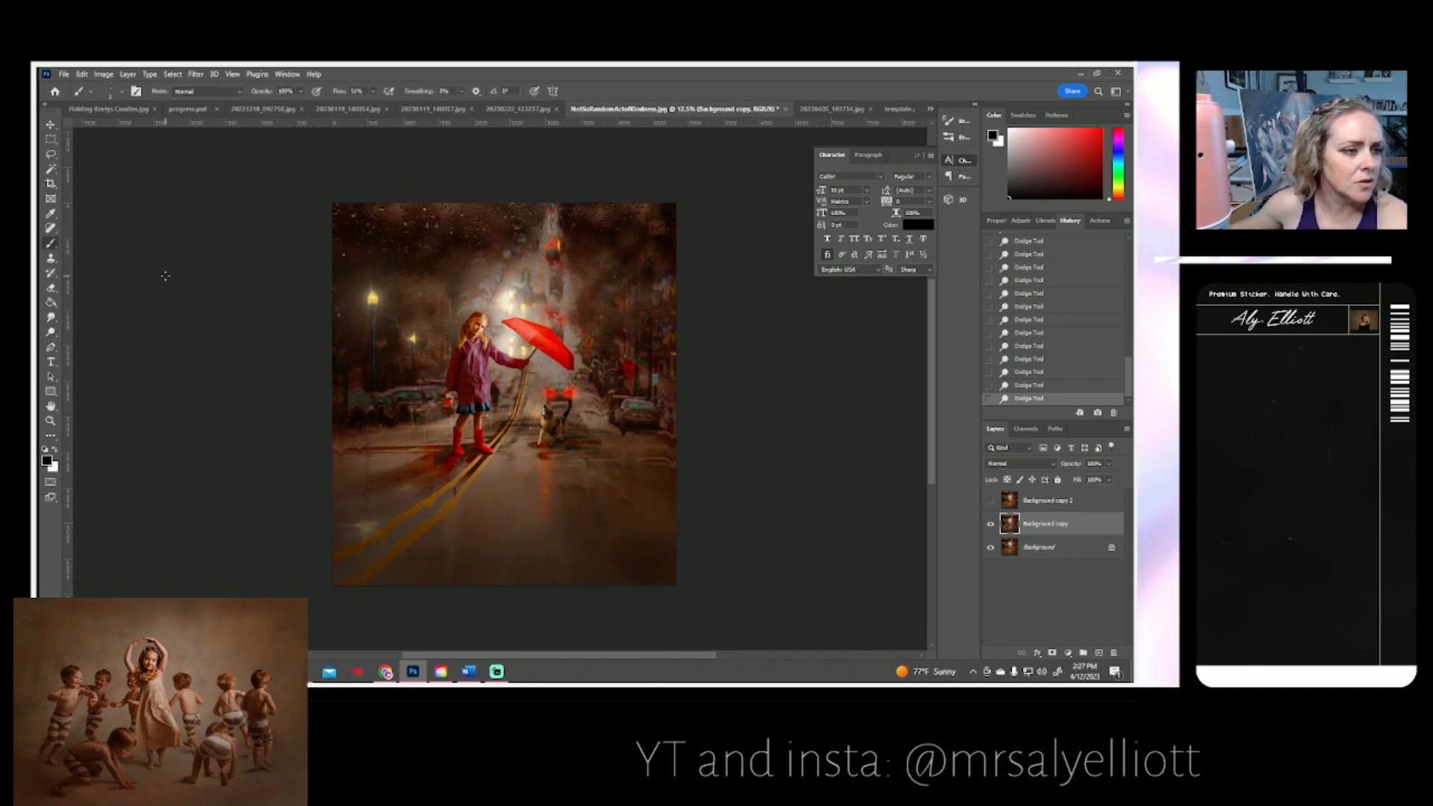
{"action": "left_click", "coordinate": [116, 91]}
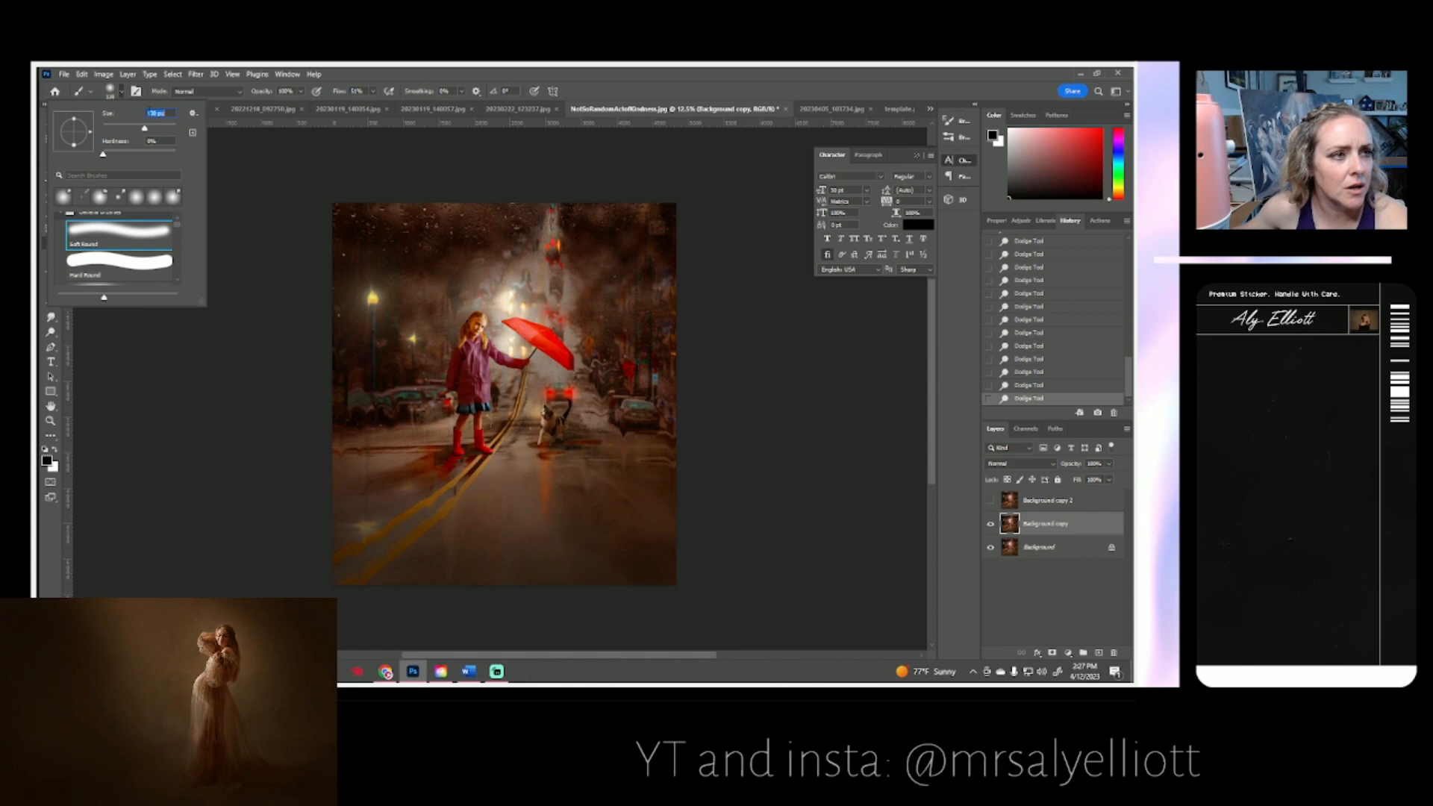
{"action": "left_click", "coordinate": [300, 92]}
{"action": "left_click", "coordinate": [300, 92]}
{"action": "left_click", "coordinate": [263, 105]}
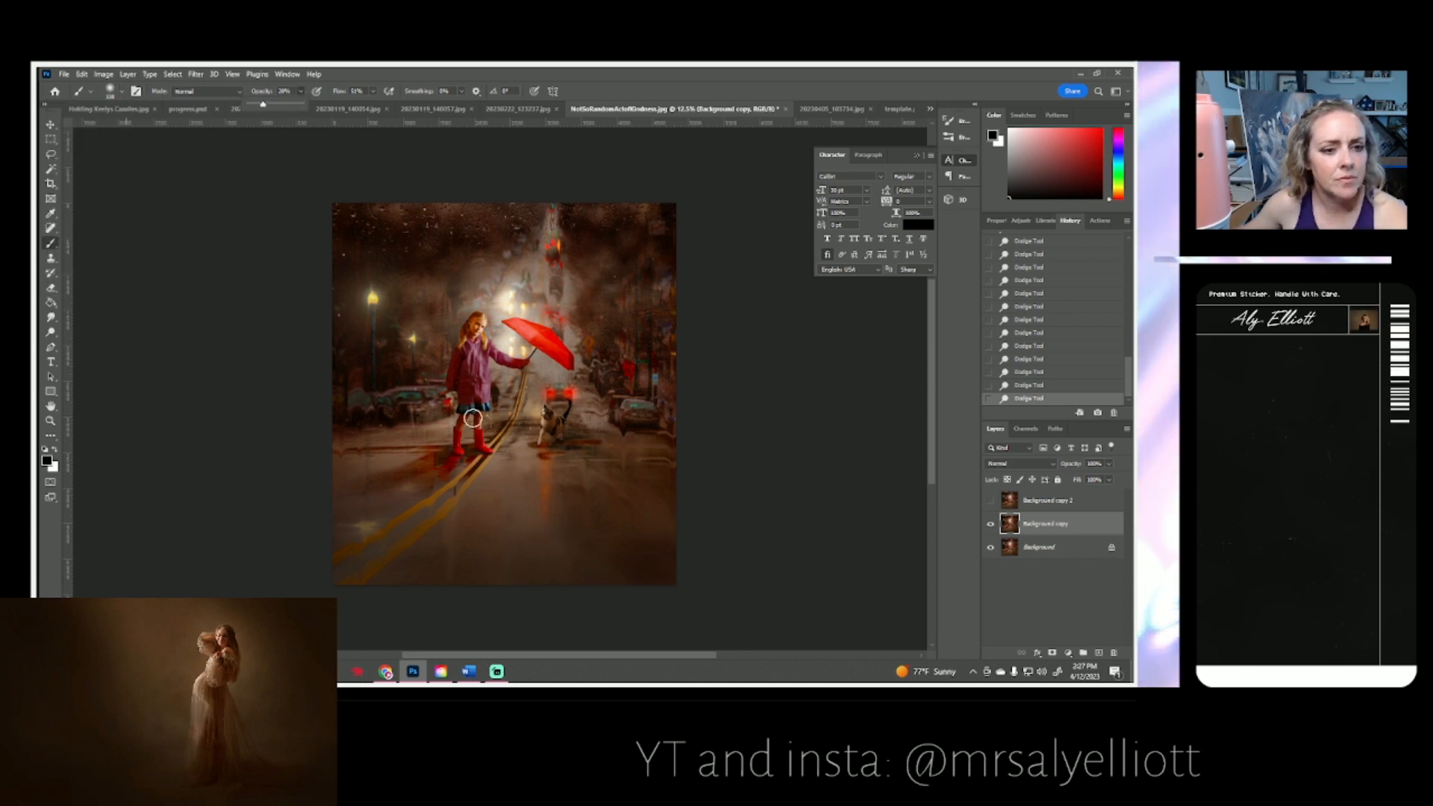
- Sample the red of the car lights, paint a red glow around them, and compare against the hidden top copy
{"action": "left_click", "coordinate": [550, 391], "text": "alt"}
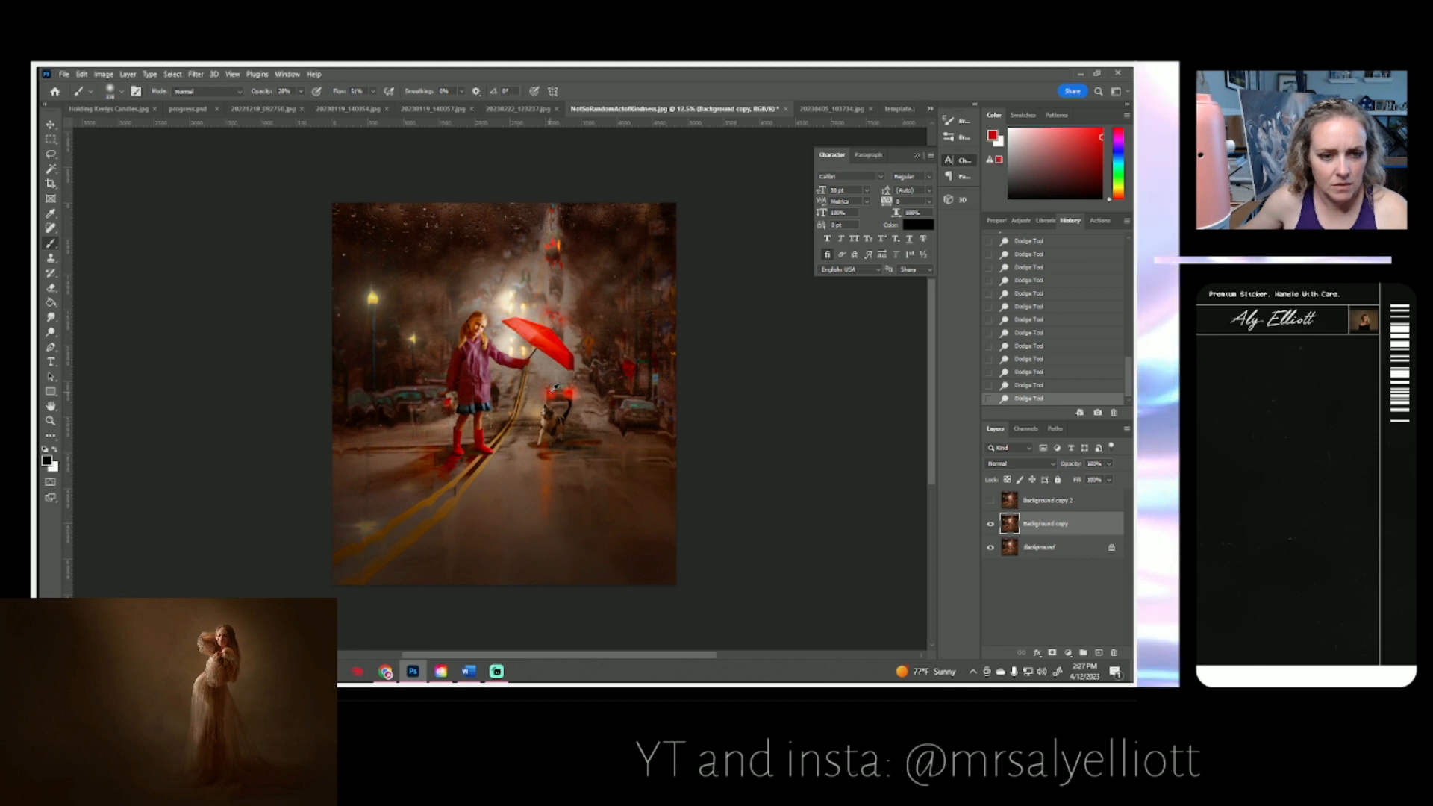
{"action": "left_click", "coordinate": [550, 392]}
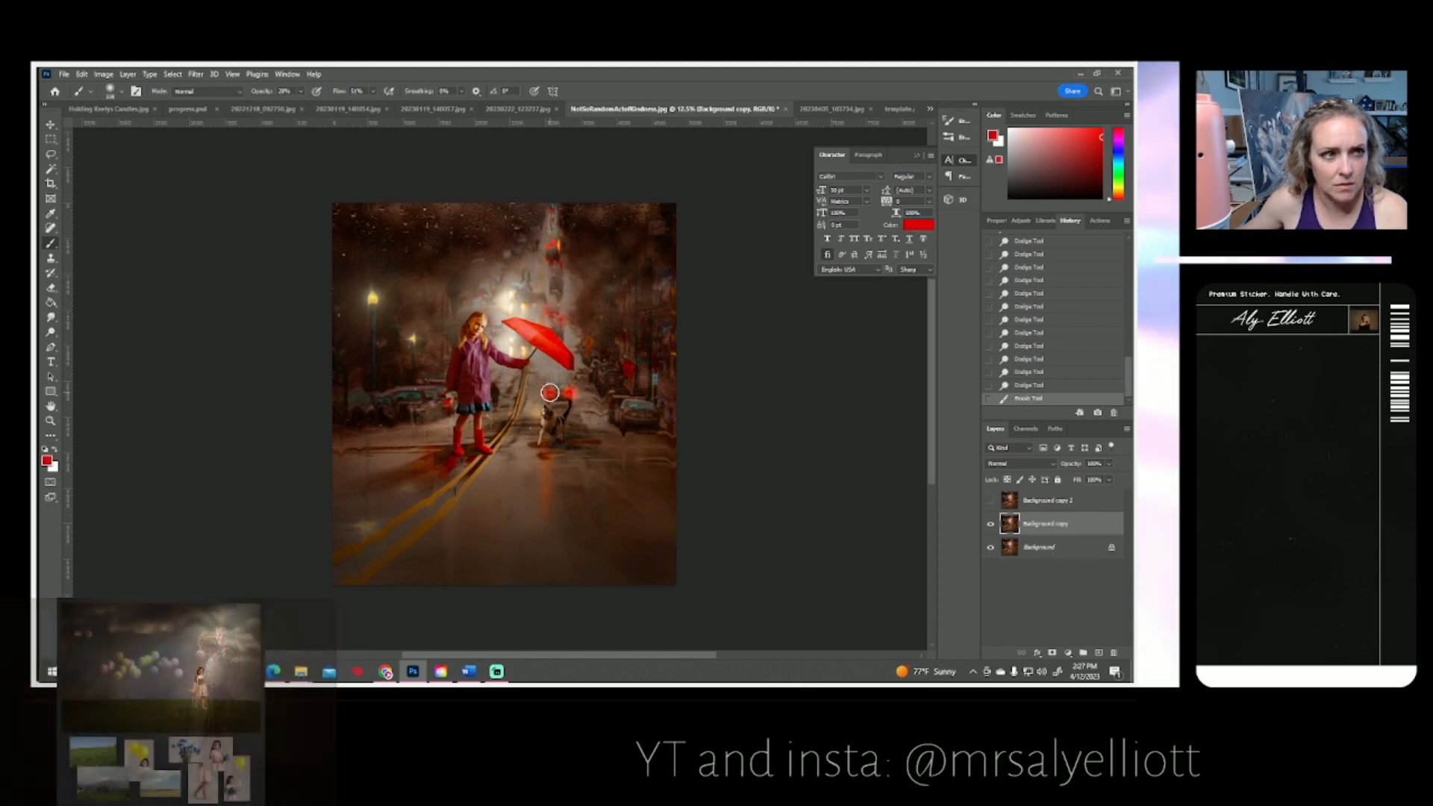
{"action": "left_click_drag", "start_coordinate": [550, 391], "coordinate": [567, 393]}
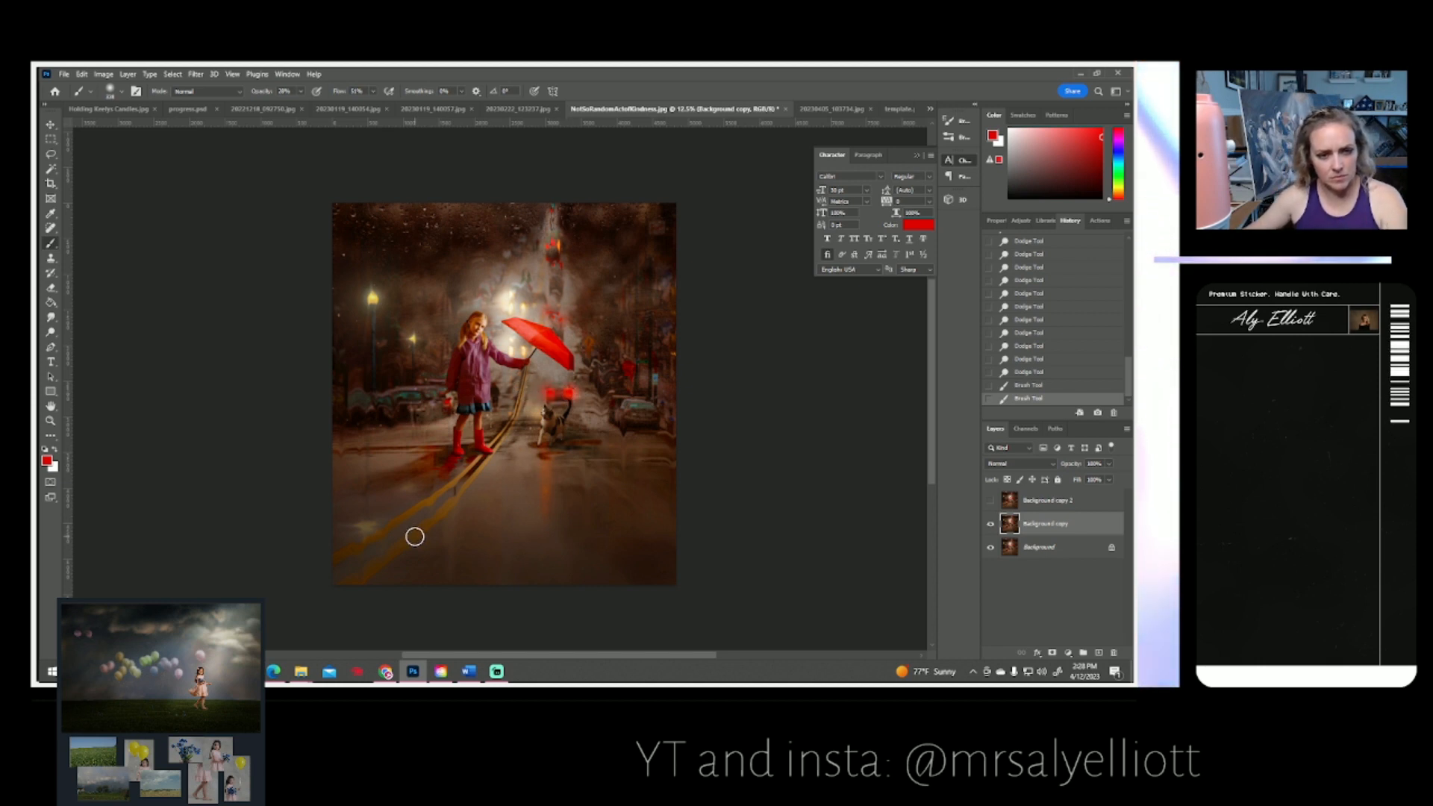
{"action": "left_click", "coordinate": [504, 391]}
{"action": "left_click", "coordinate": [505, 392]}
{"action": "left_click", "coordinate": [507, 392]}
{"action": "left_click", "coordinate": [507, 392]}
{"action": "left_click", "coordinate": [508, 394]}
{"action": "left_click", "coordinate": [992, 503]}
{"action": "left_click", "coordinate": [992, 502]}
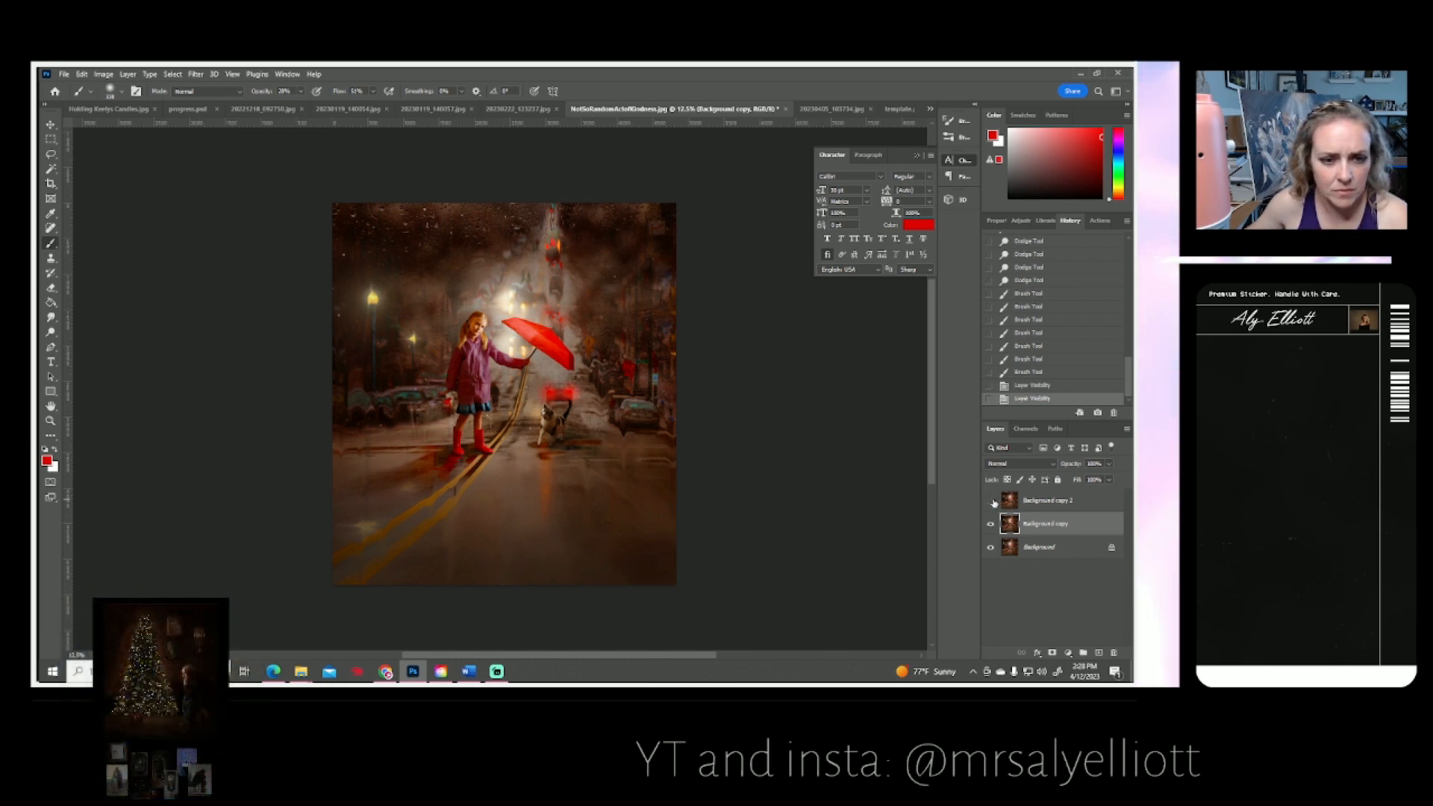
- Show Background copy 2 and erase it over the car lights with a larger soft eraser, comparing the layer on and off
{"action": "left_click", "coordinate": [1044, 500]}
{"action": "left_click", "coordinate": [991, 501]}
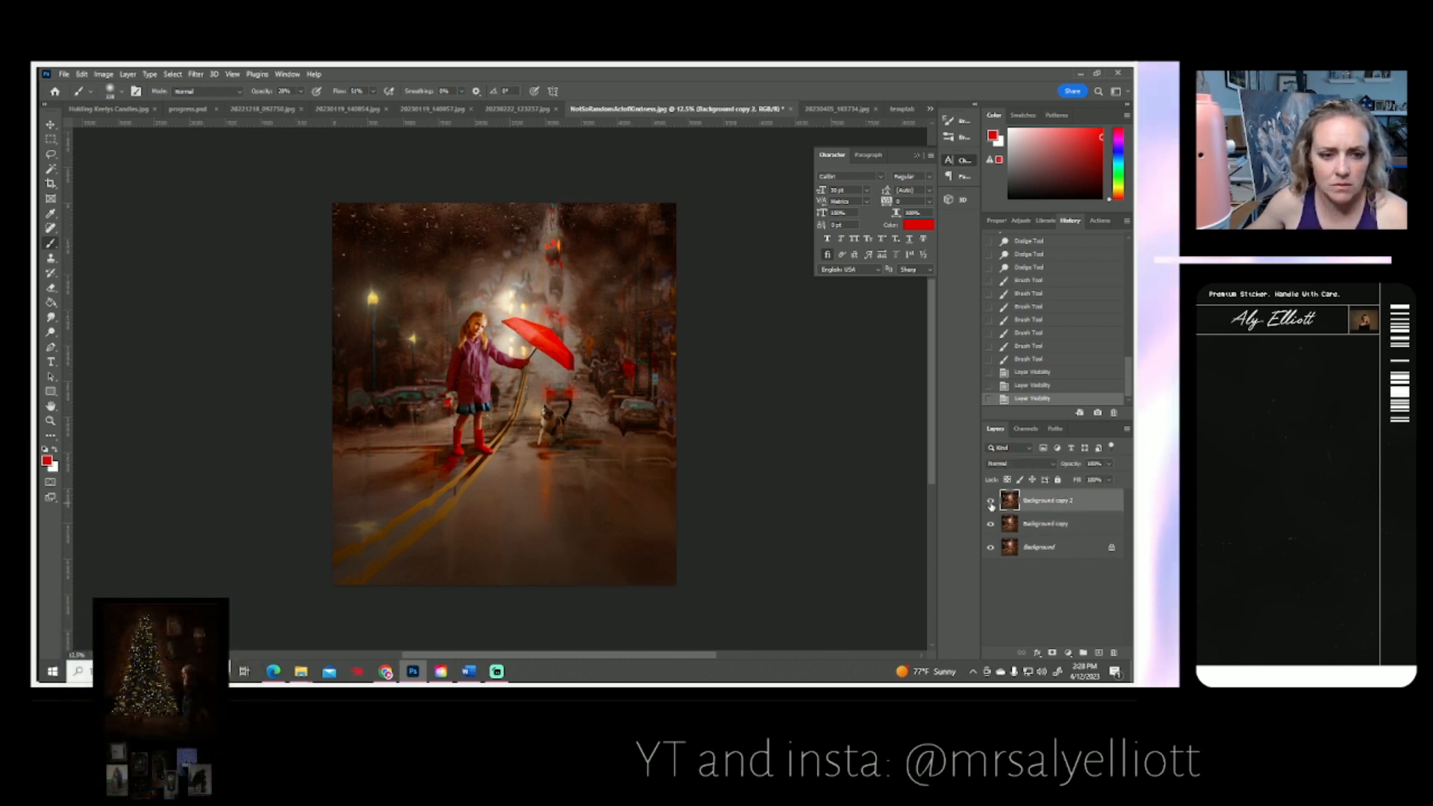
{"action": "left_click", "coordinate": [51, 288]}
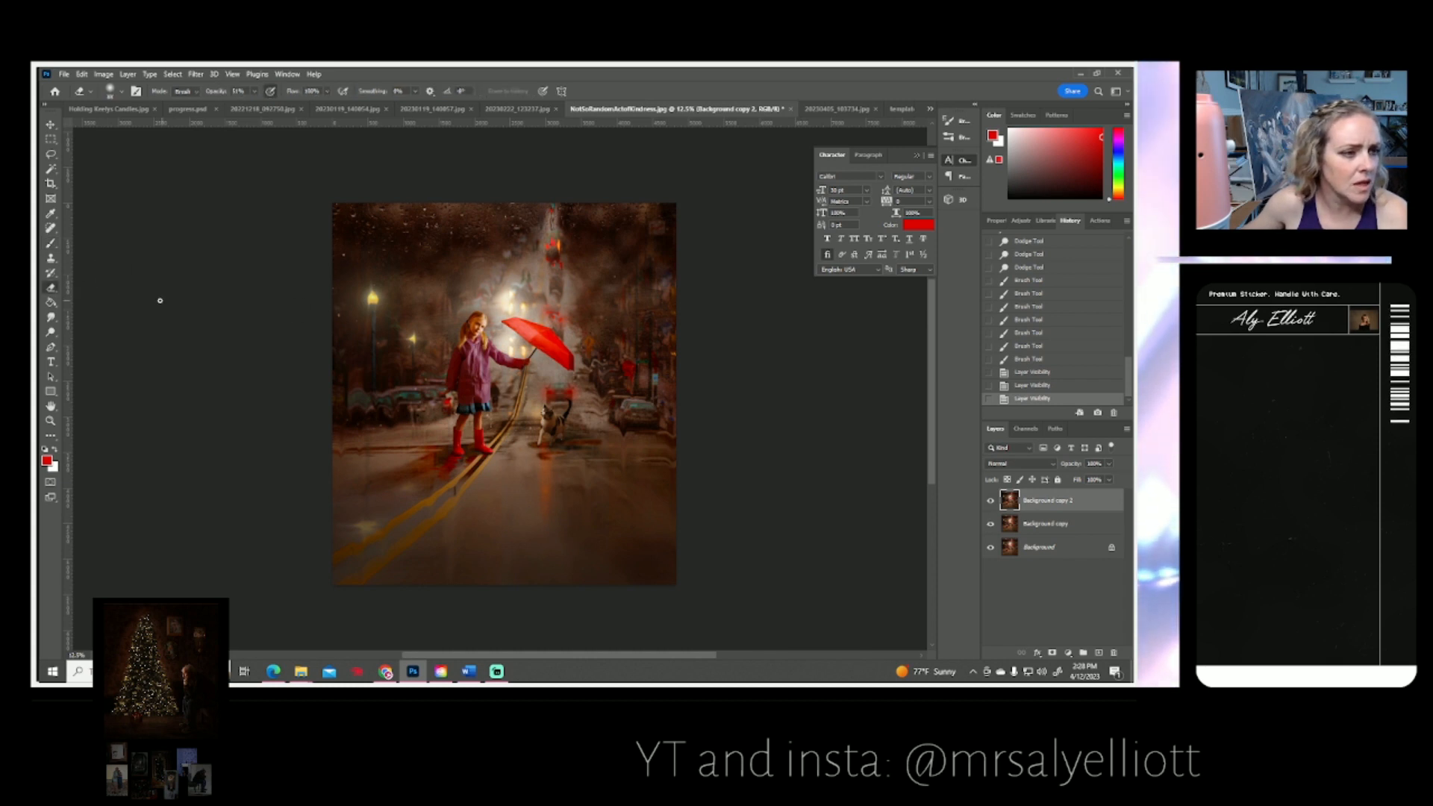
{"action": "left_click", "coordinate": [122, 91]}
{"action": "left_click", "coordinate": [161, 129]}
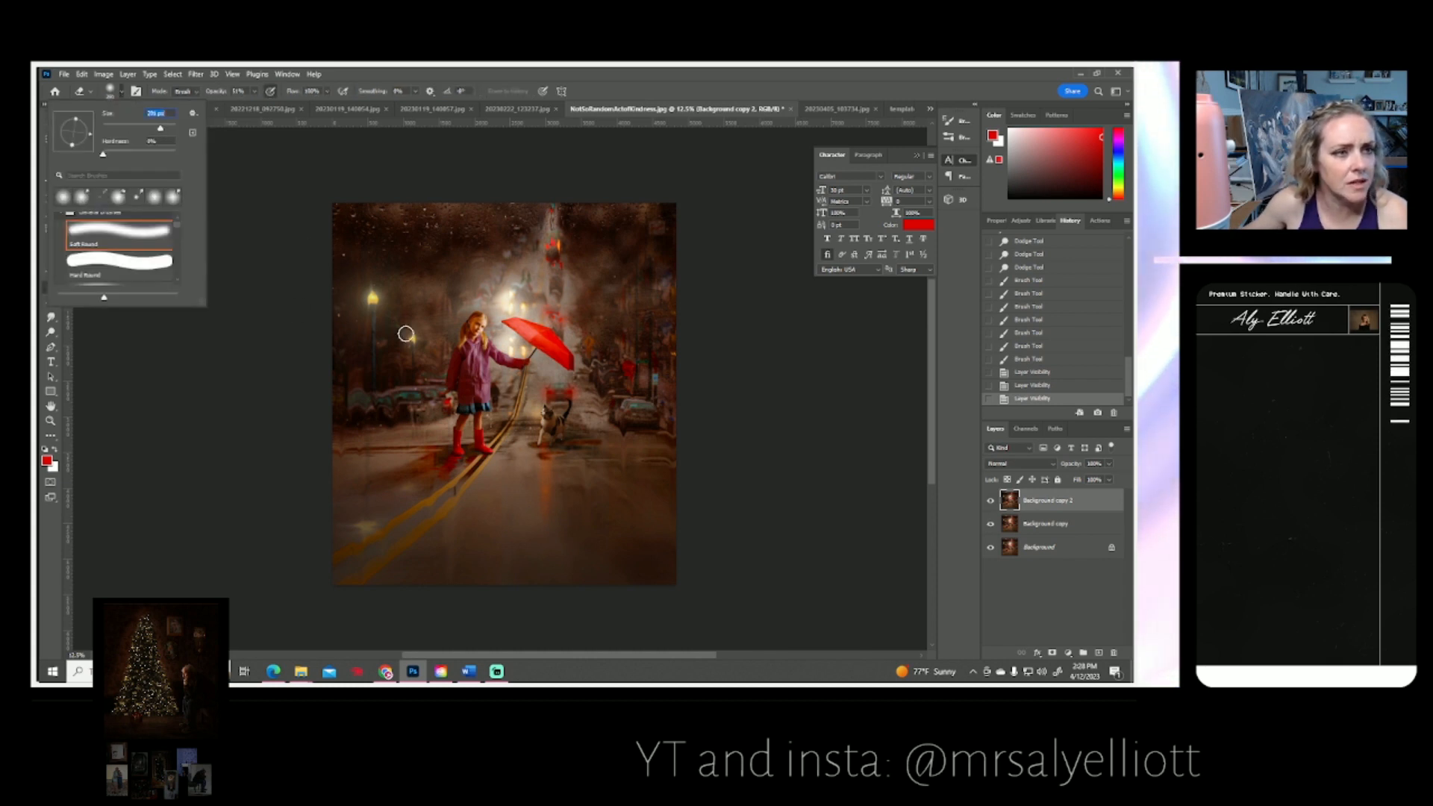
{"action": "mouse_move", "coordinate": [567, 404]}
{"action": "left_mouse_down"}
{"action": "mouse_move", "coordinate": [569, 389]}
{"action": "mouse_move", "coordinate": [573, 410]}
{"action": "mouse_move", "coordinate": [566, 395]}
{"action": "mouse_move", "coordinate": [599, 414]}
{"action": "mouse_move", "coordinate": [556, 395]}
{"action": "left_mouse_up"}
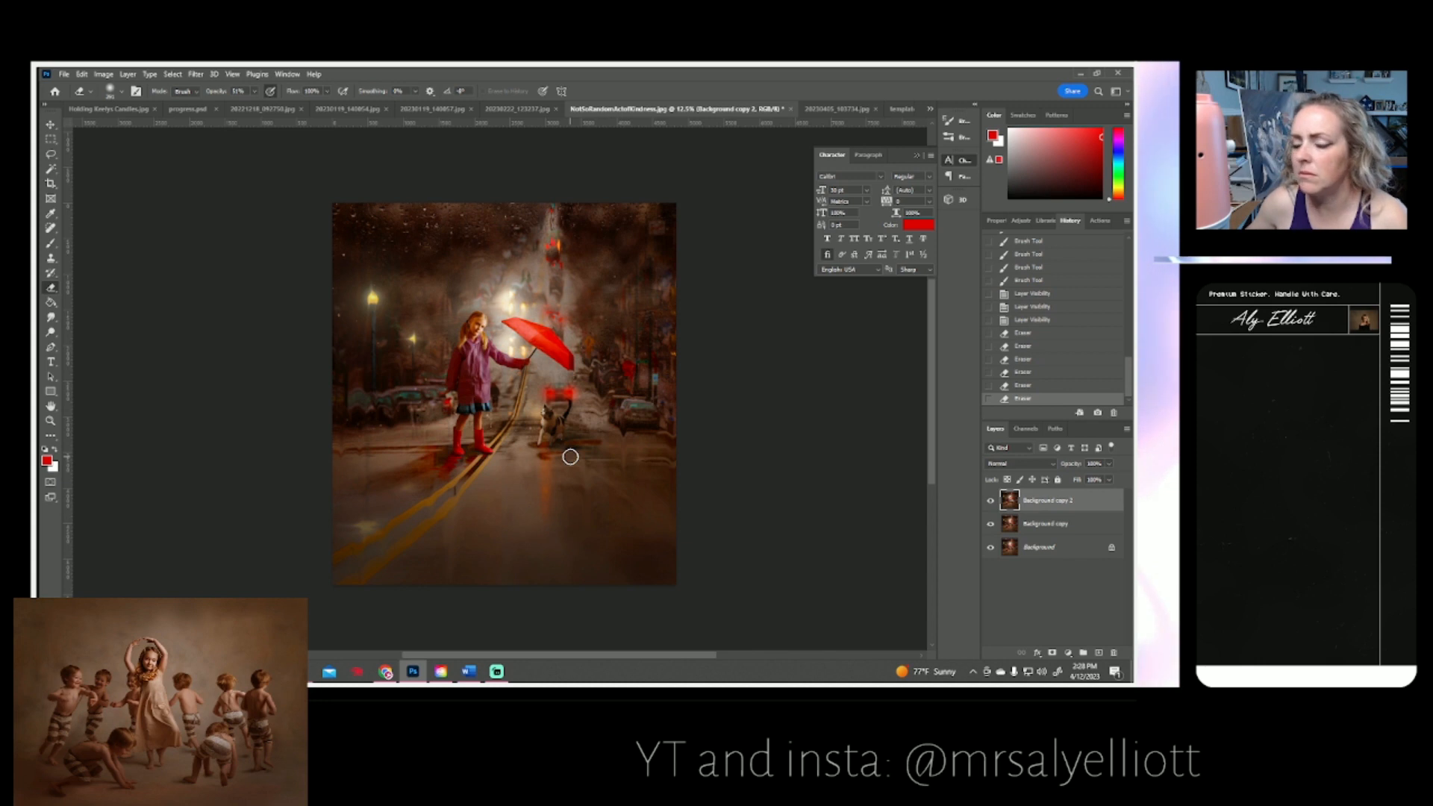
{"action": "left_click", "coordinate": [989, 503]}
{"action": "left_click", "coordinate": [989, 502]}
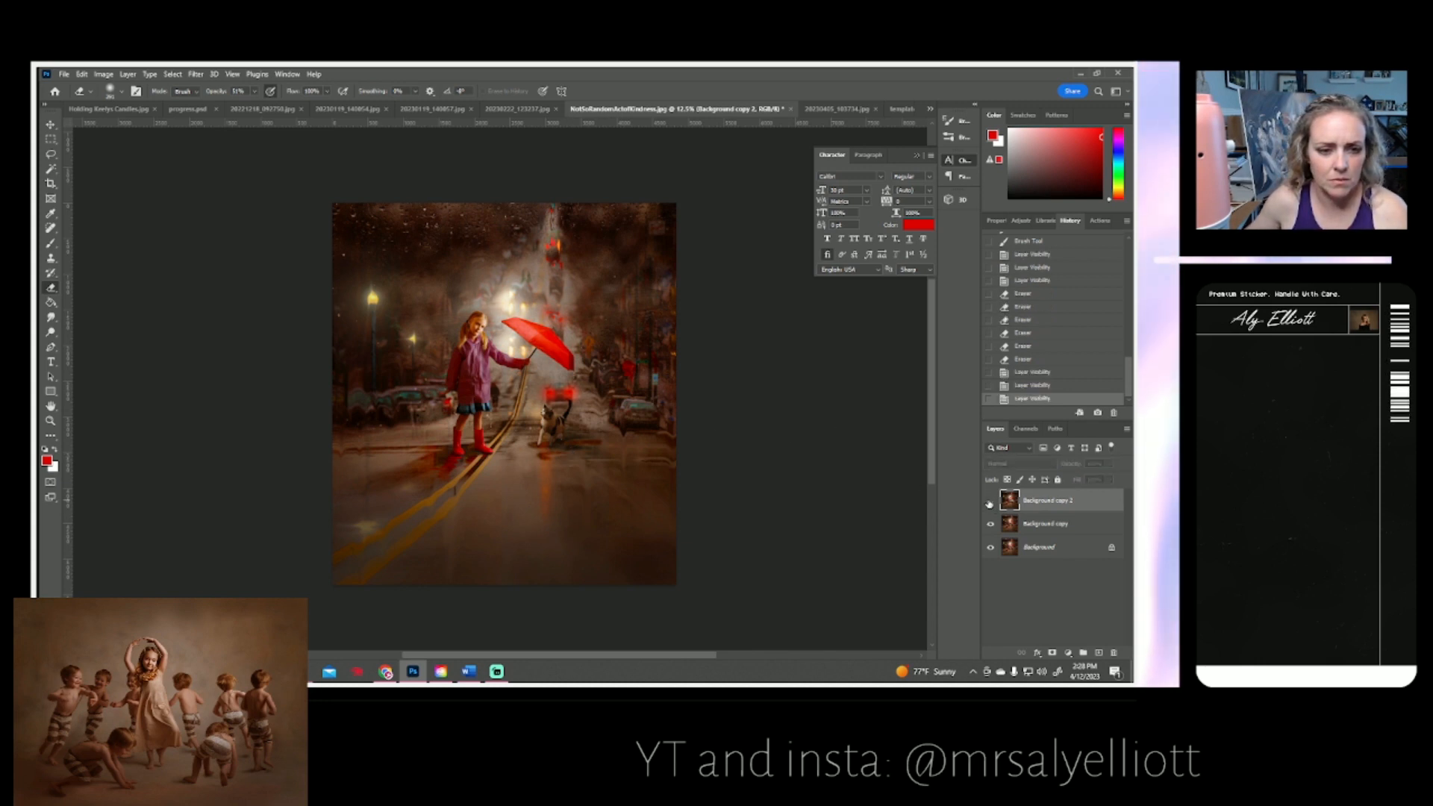
{"action": "left_click", "coordinate": [989, 503]}
{"action": "left_click", "coordinate": [989, 502]}
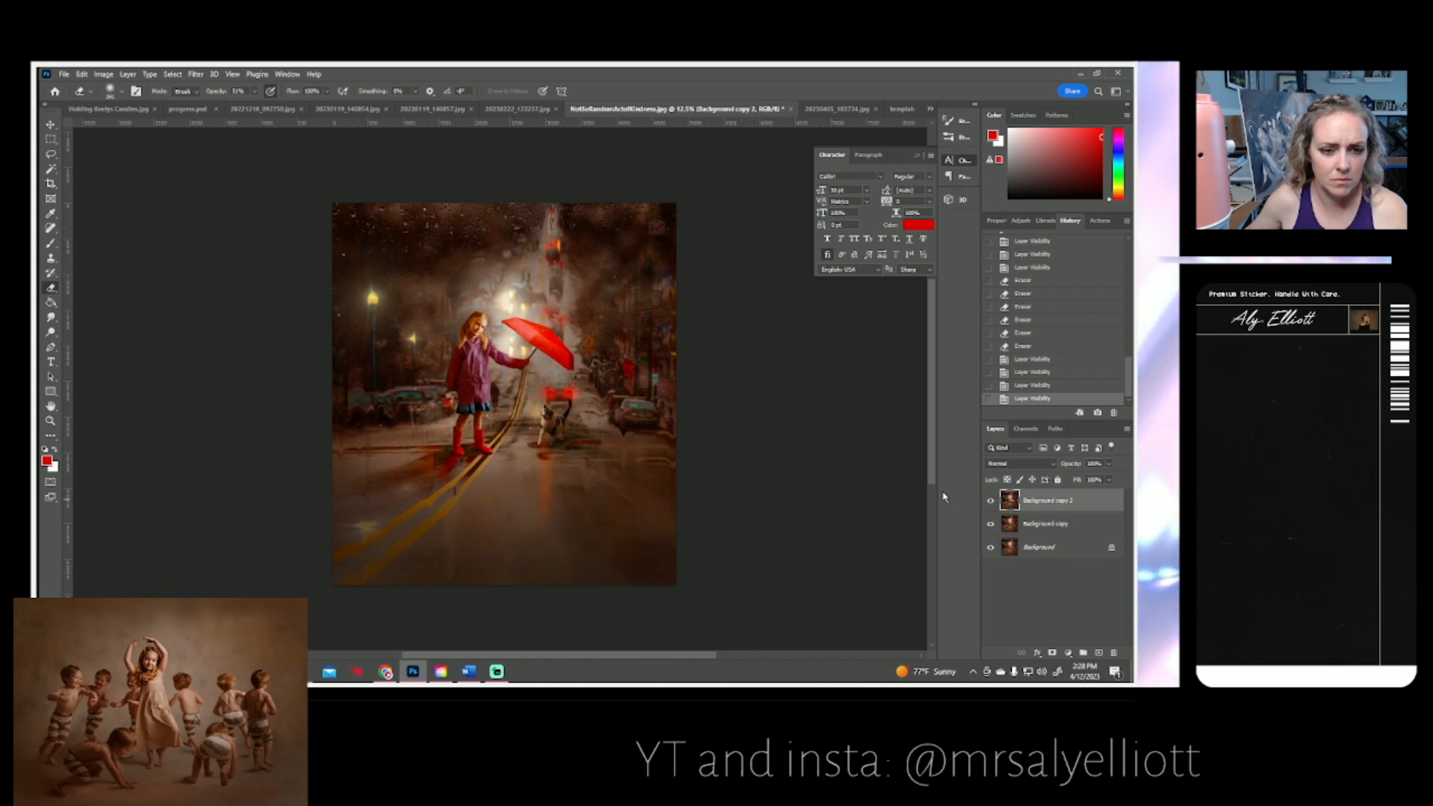
- Merge the Background copy 2 and Background copy layers into one layer
{"action": "left_click", "coordinate": [1010, 527], "text": "shift"}
{"action": "right_click", "coordinate": [1010, 527]}
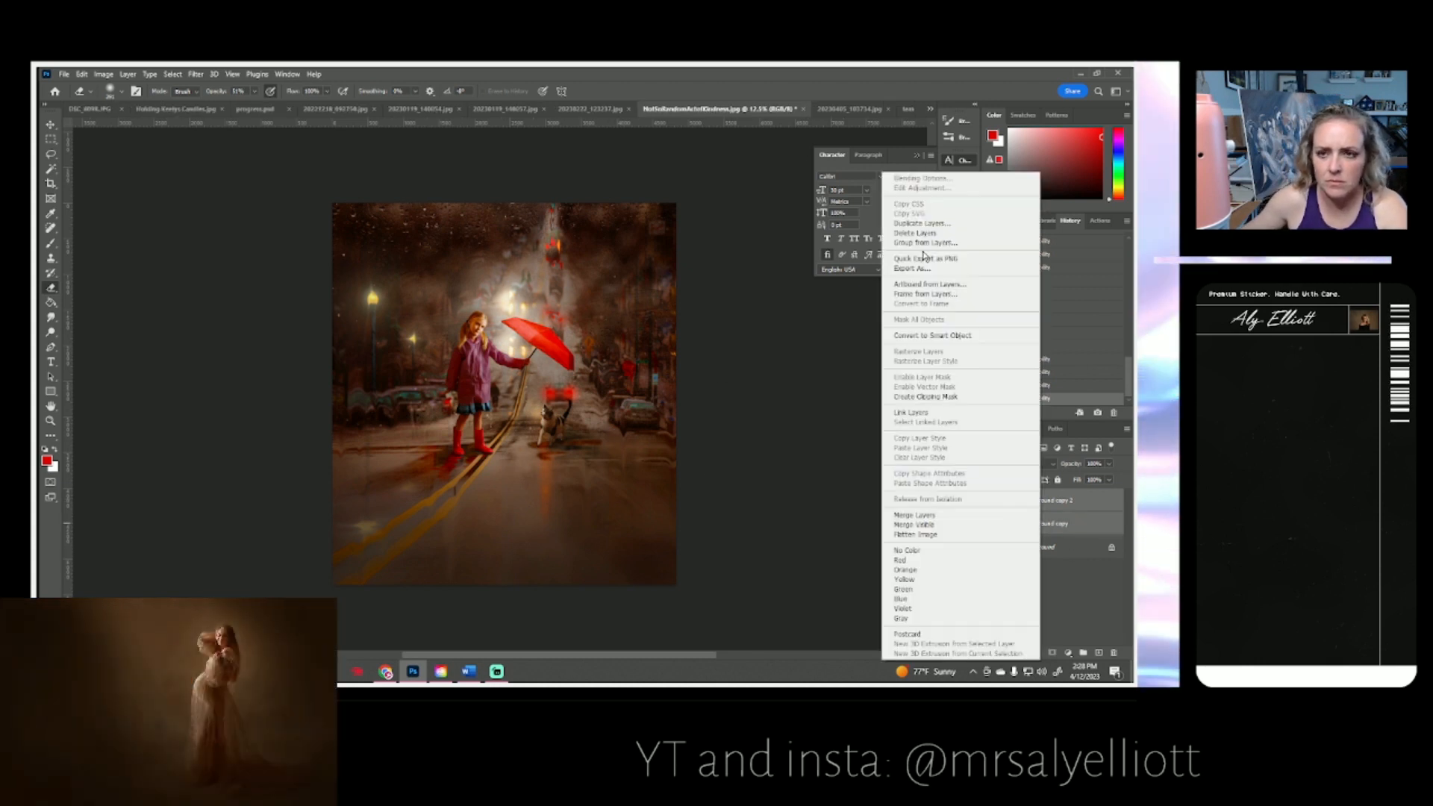
{"action": "left_click", "coordinate": [914, 515]}
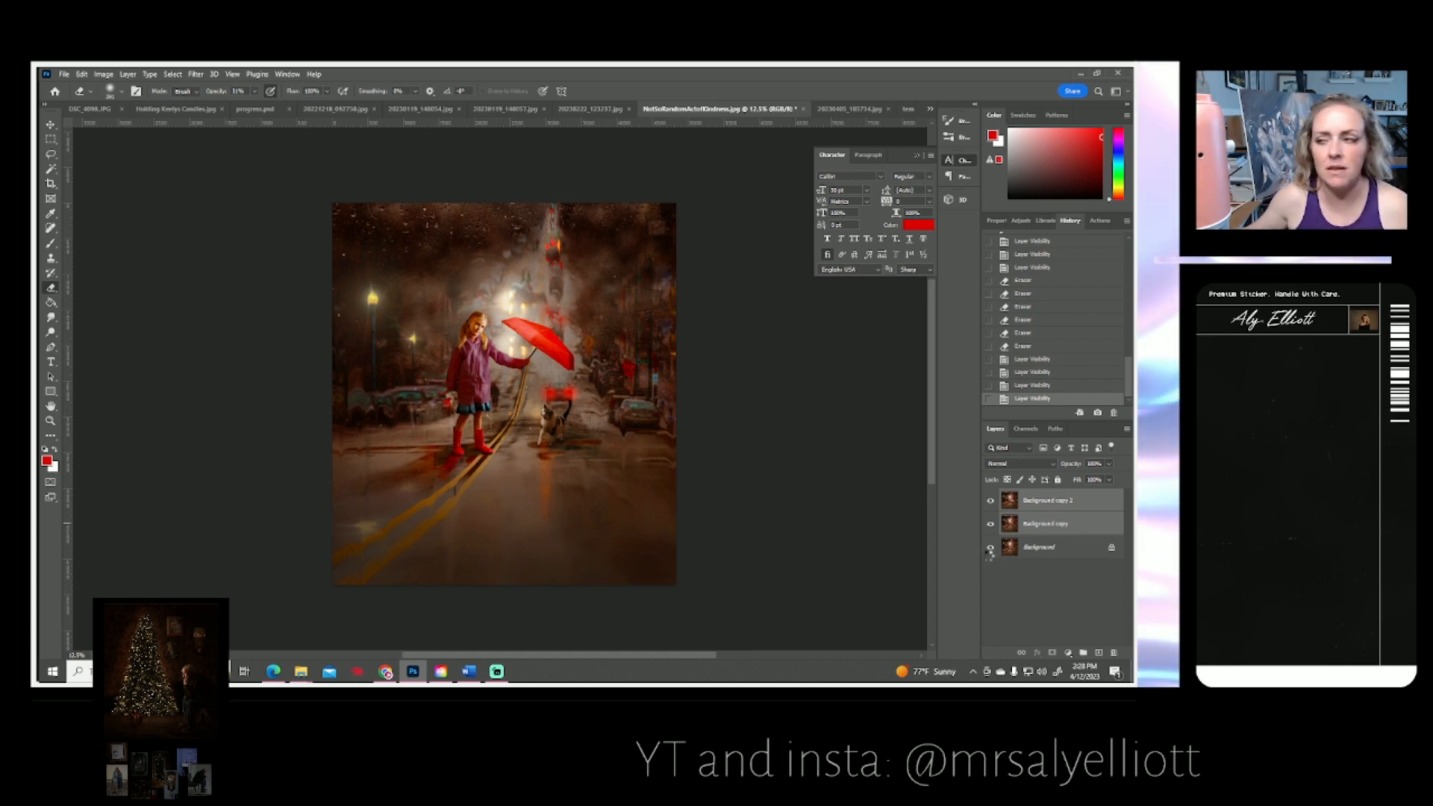
{"action": "key", "text": "ctrl+e"}
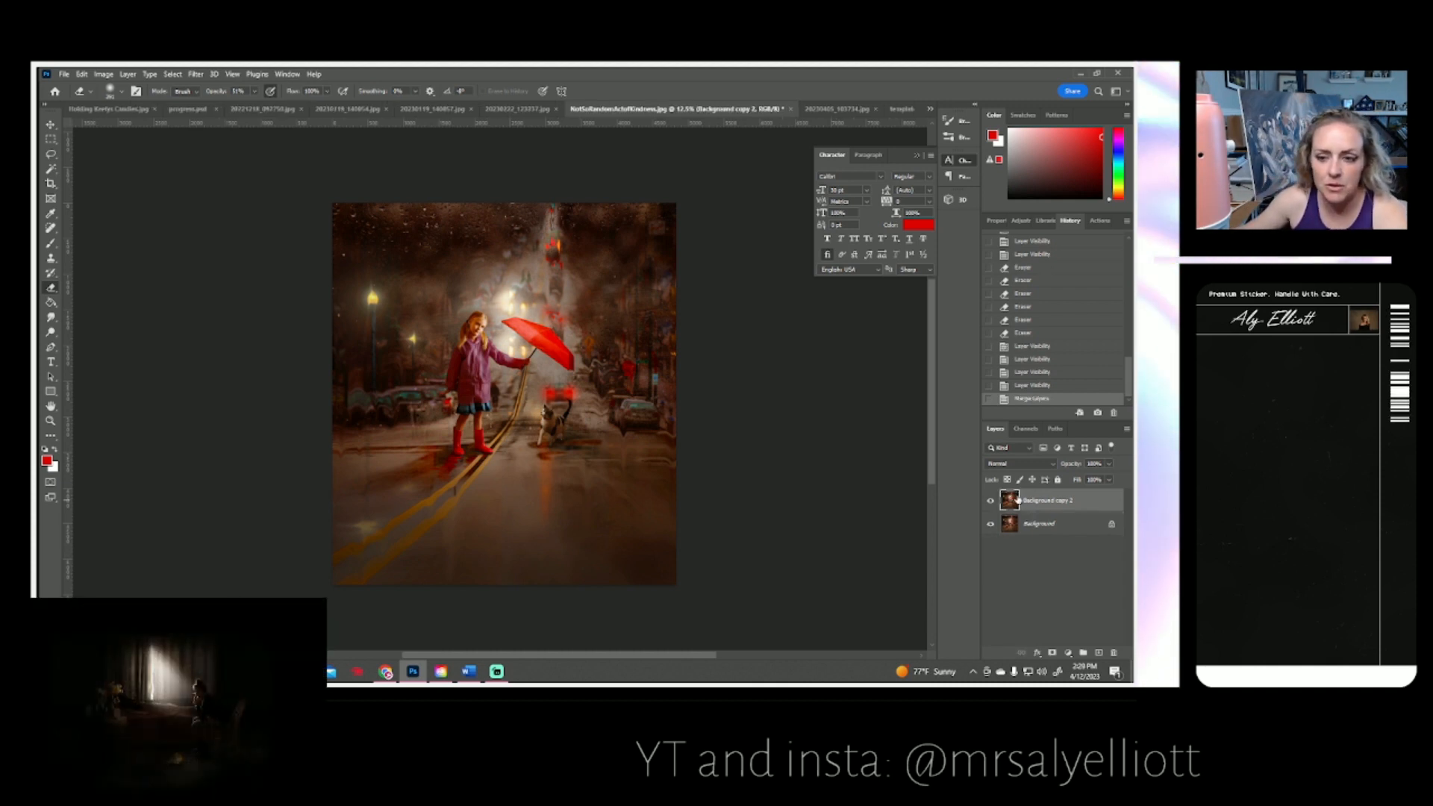
- Duplicate the merged layer above the Background
{"action": "right_click", "coordinate": [1028, 500]}
{"action": "left_click", "coordinate": [910, 223]}
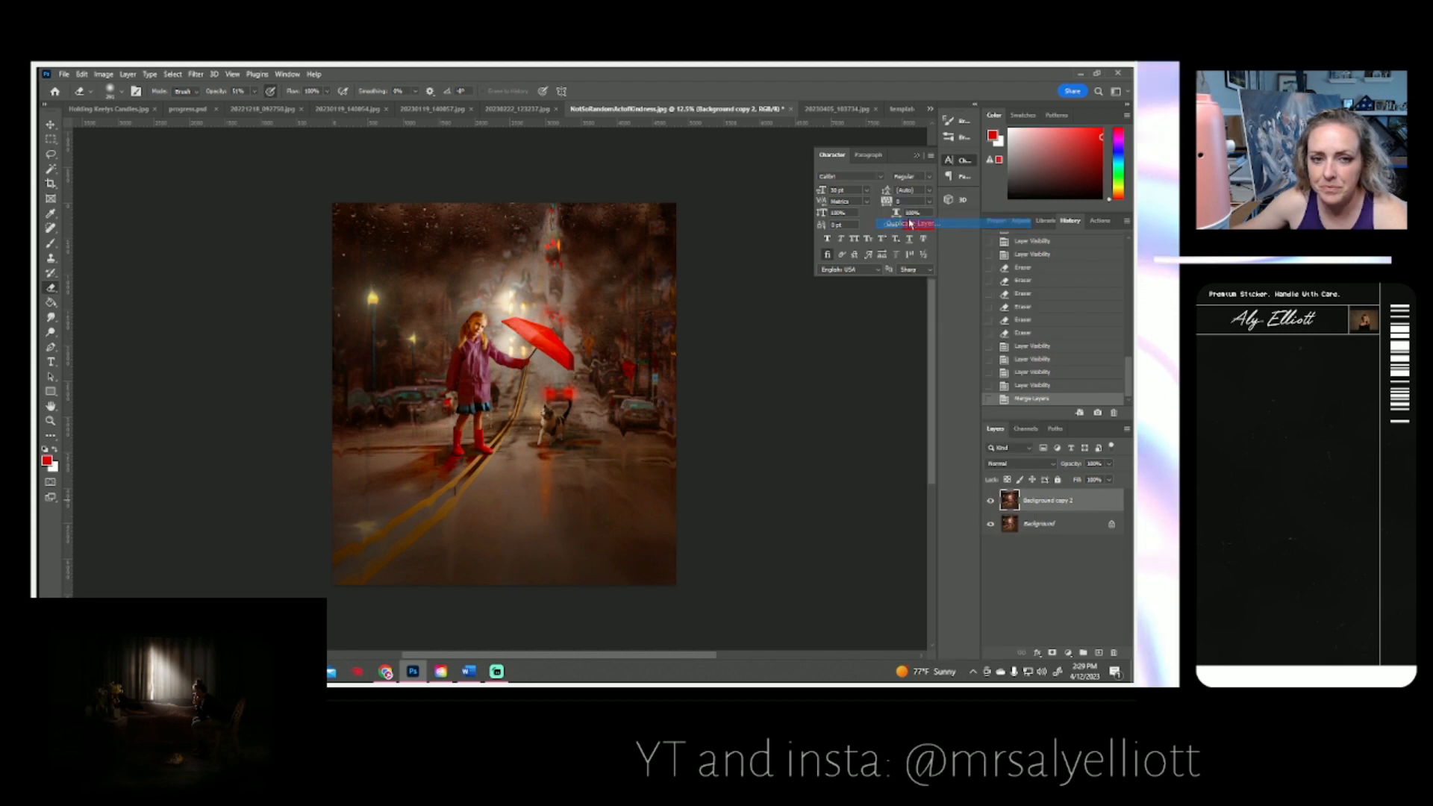
{"action": "left_click", "coordinate": [676, 235]}
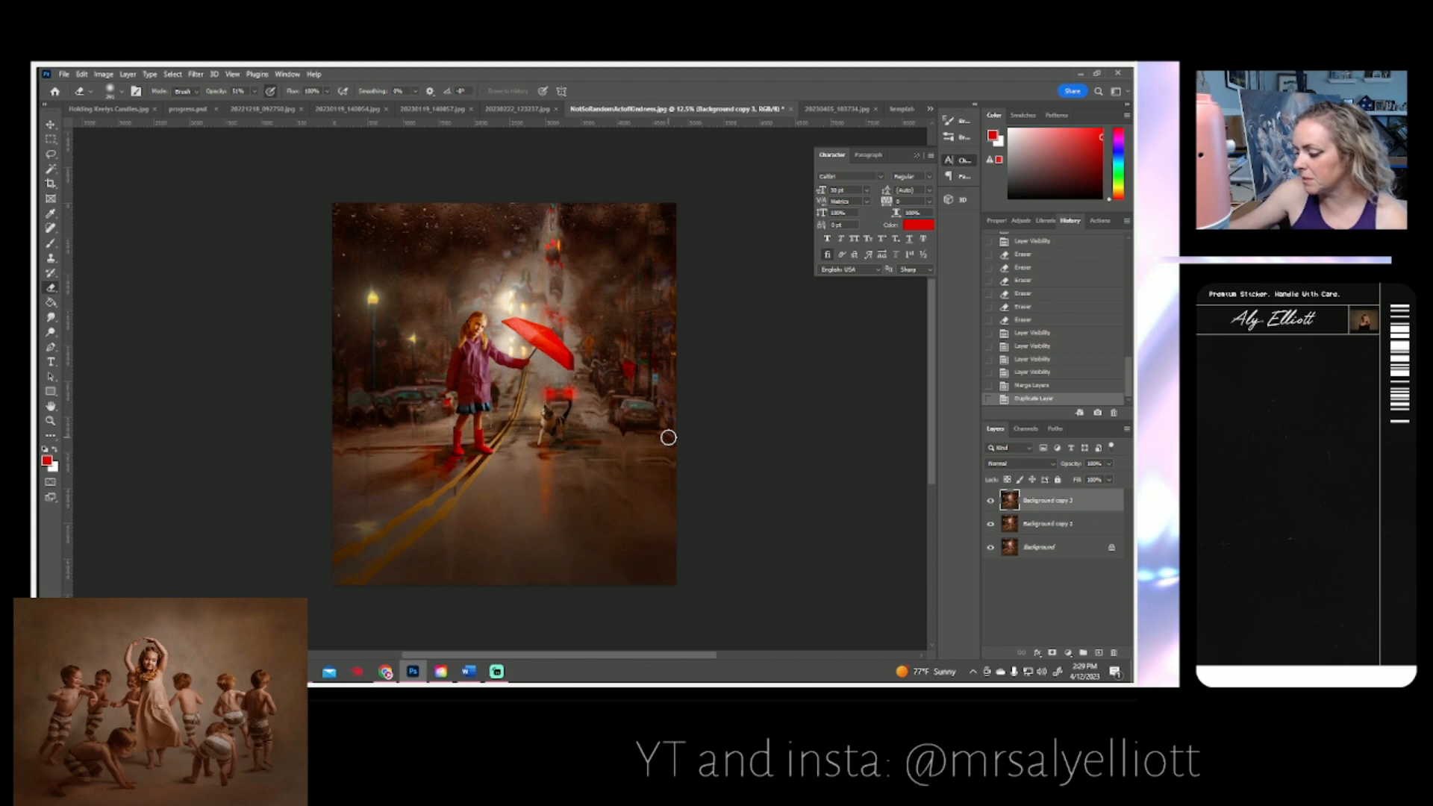
{"action": "scroll", "coordinate": [662, 438], "scroll_direction": "up", "scroll_amount": 2}
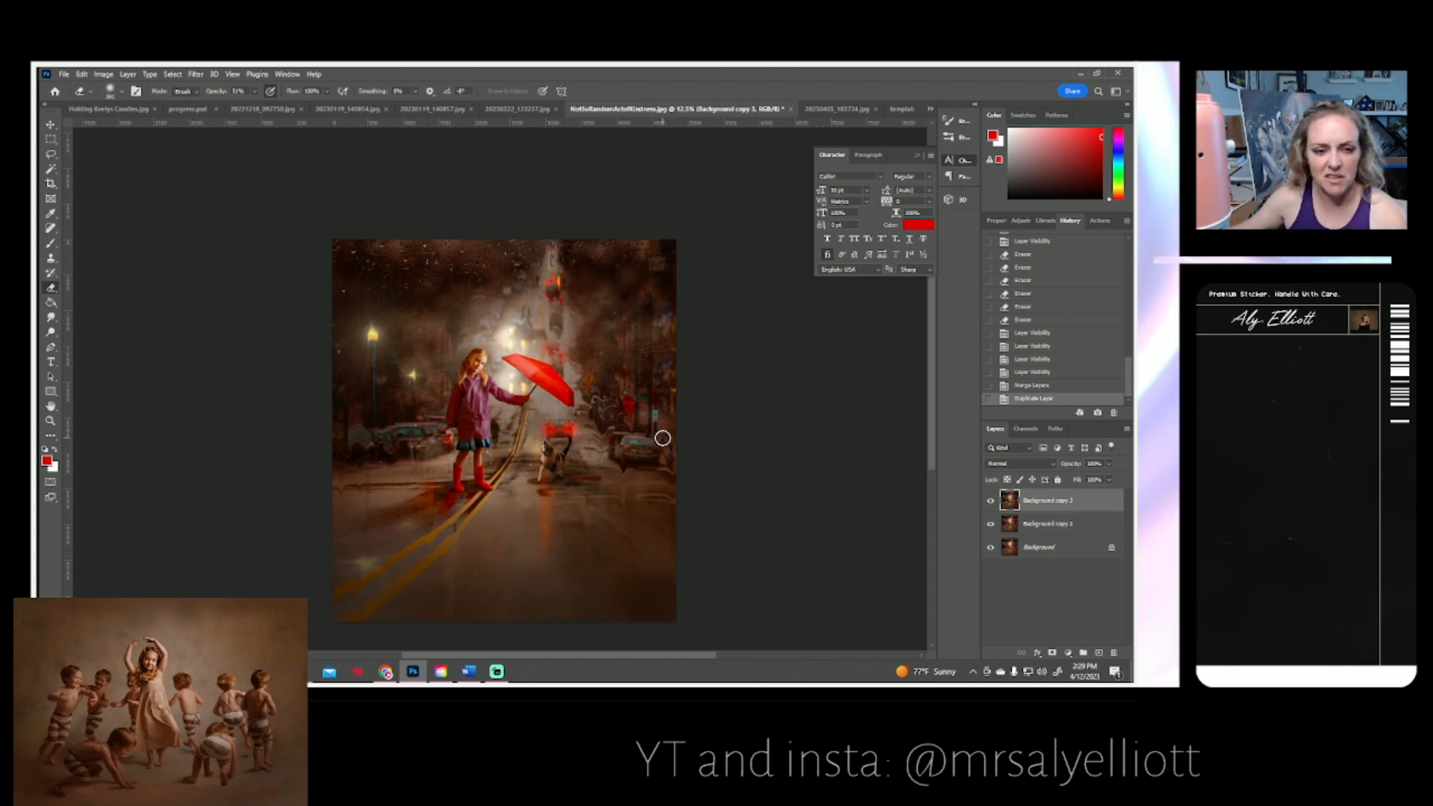
- Switch to the Dodge tool, select the middle layer copy, and hide the top copy above it
{"action": "scroll", "coordinate": [663, 438], "scroll_direction": "down", "scroll_amount": 2}
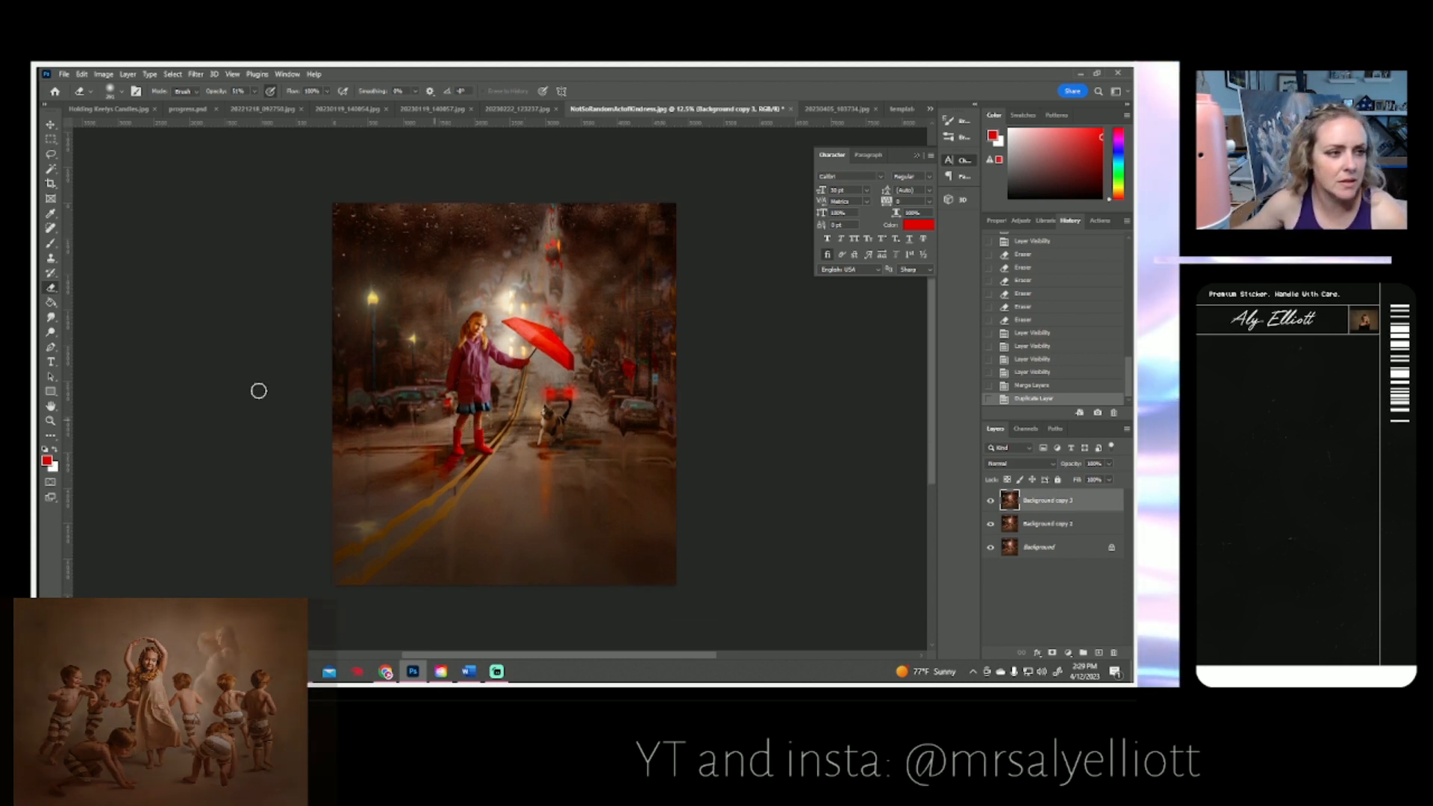
{"action": "key", "text": "b"}
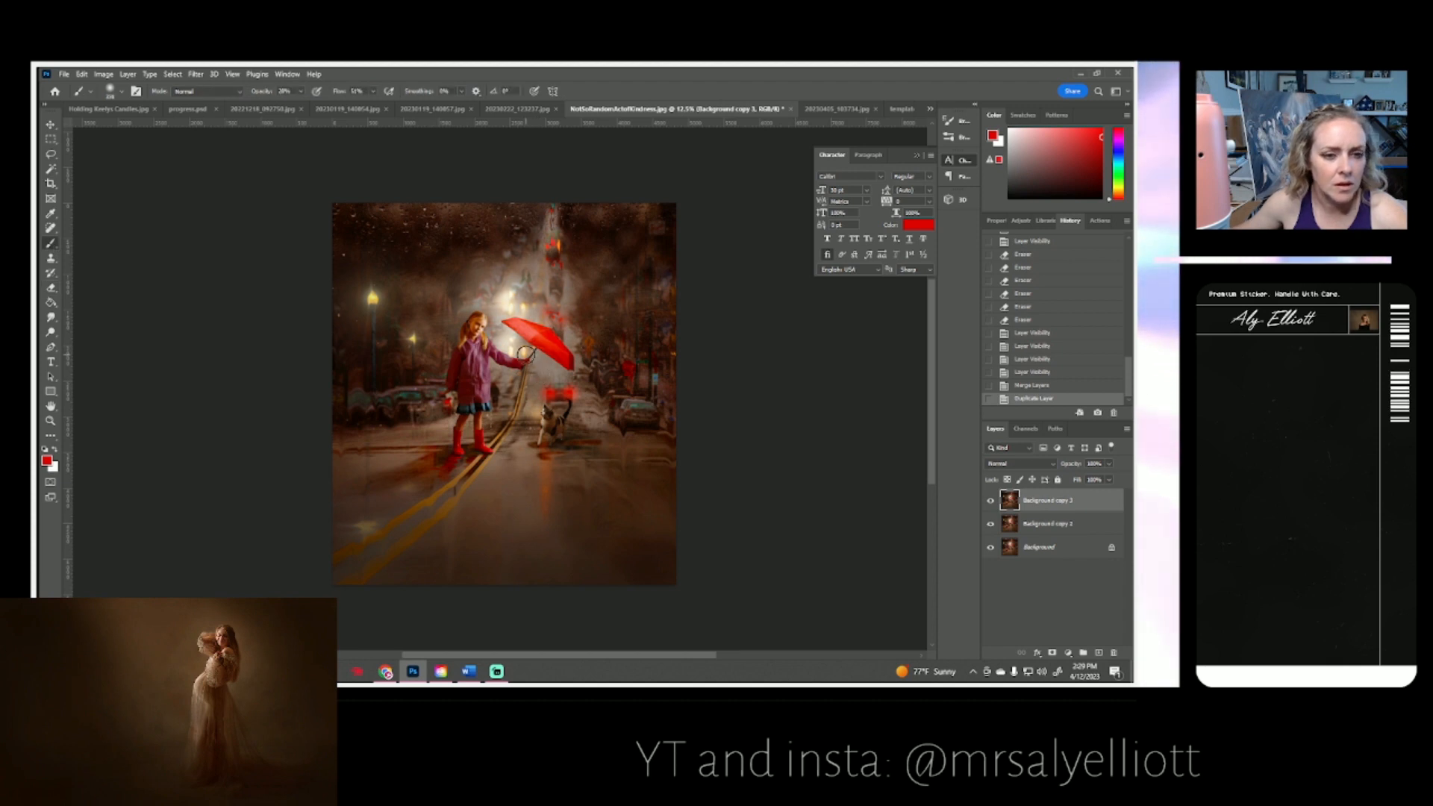
{"action": "left_click", "coordinate": [51, 334]}
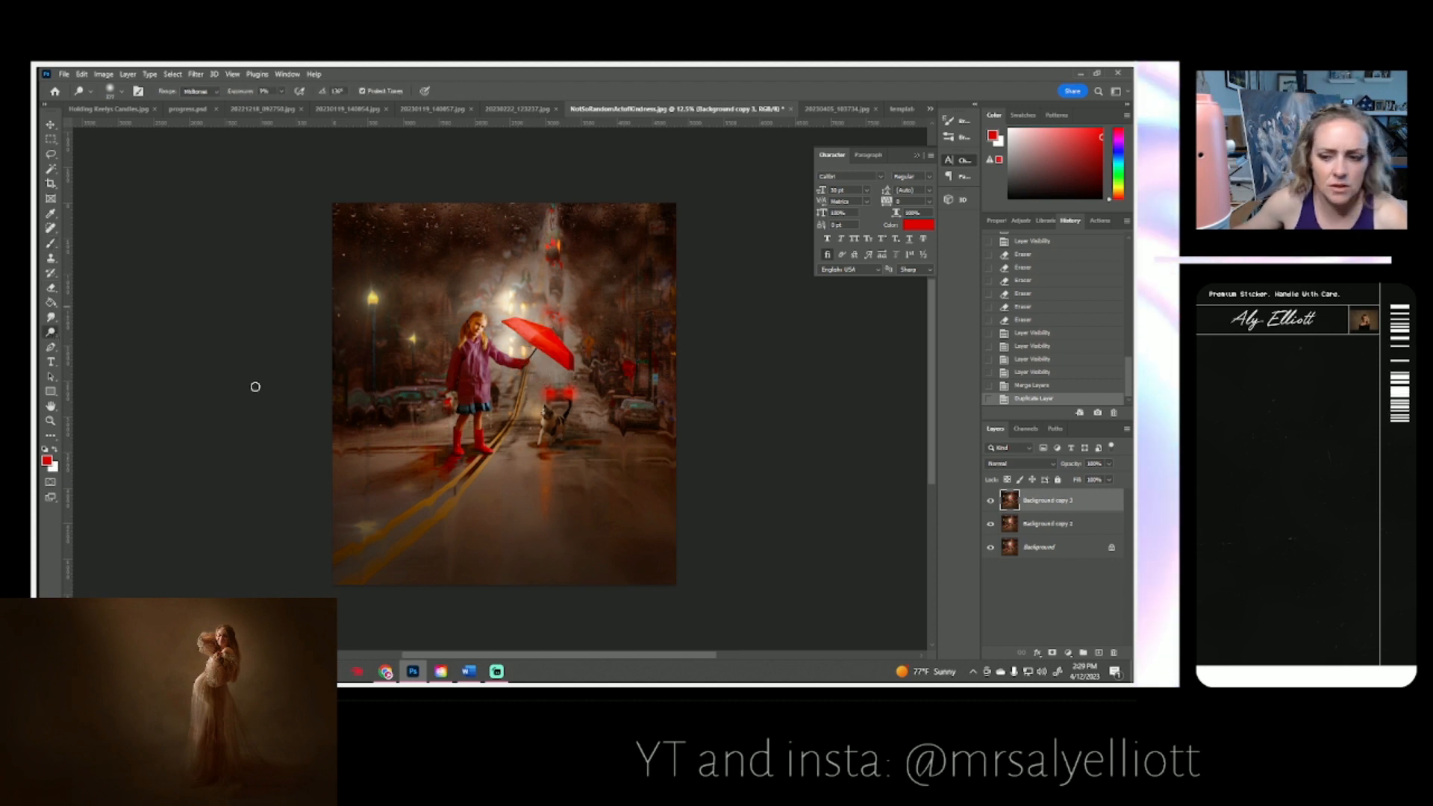
{"action": "left_click", "coordinate": [1044, 524]}
{"action": "left_click", "coordinate": [990, 500]}
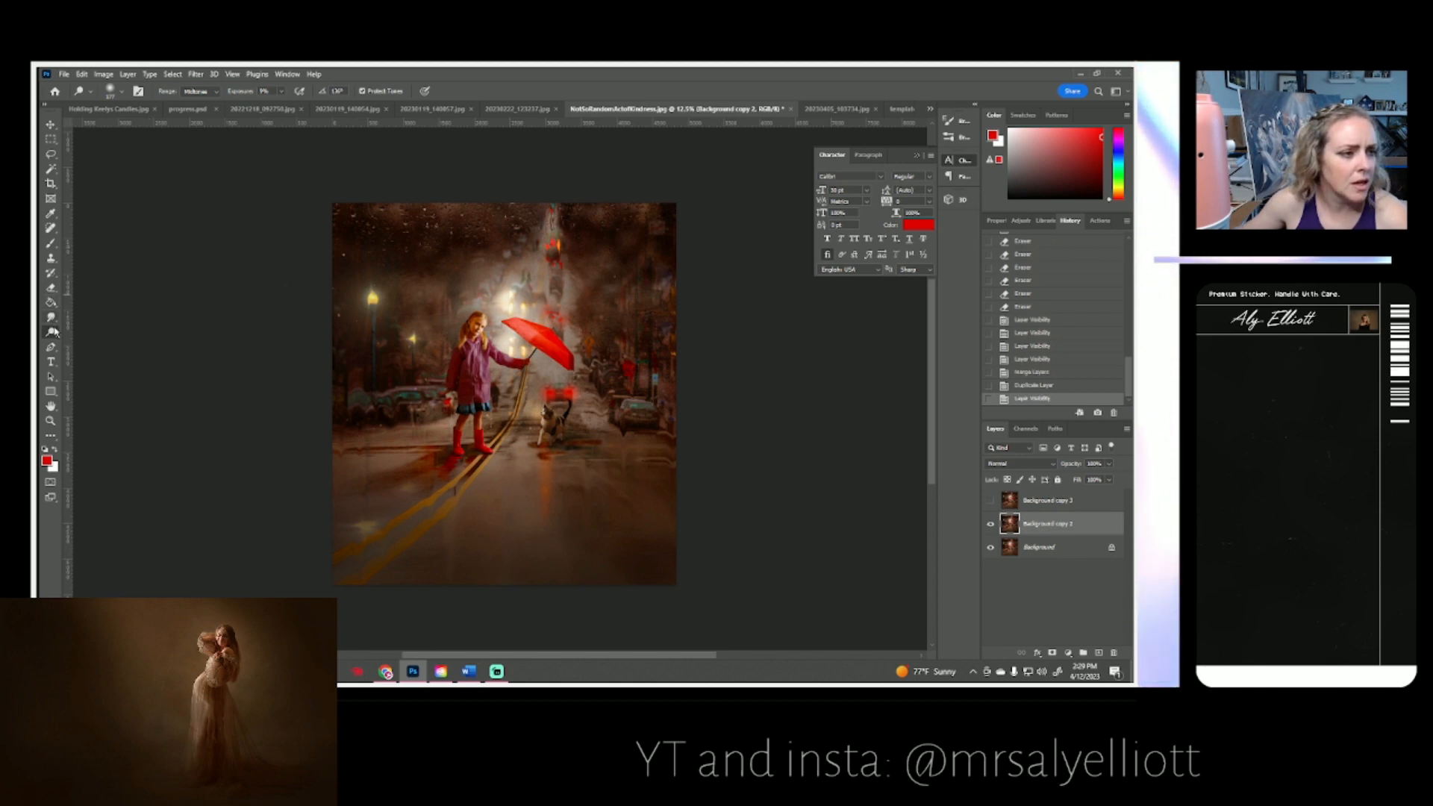
- Dodge the umbrella's inner edge and the area by the girl's outstretched arm on the middle copy at 23% exposure
{"action": "left_click", "coordinate": [112, 91]}
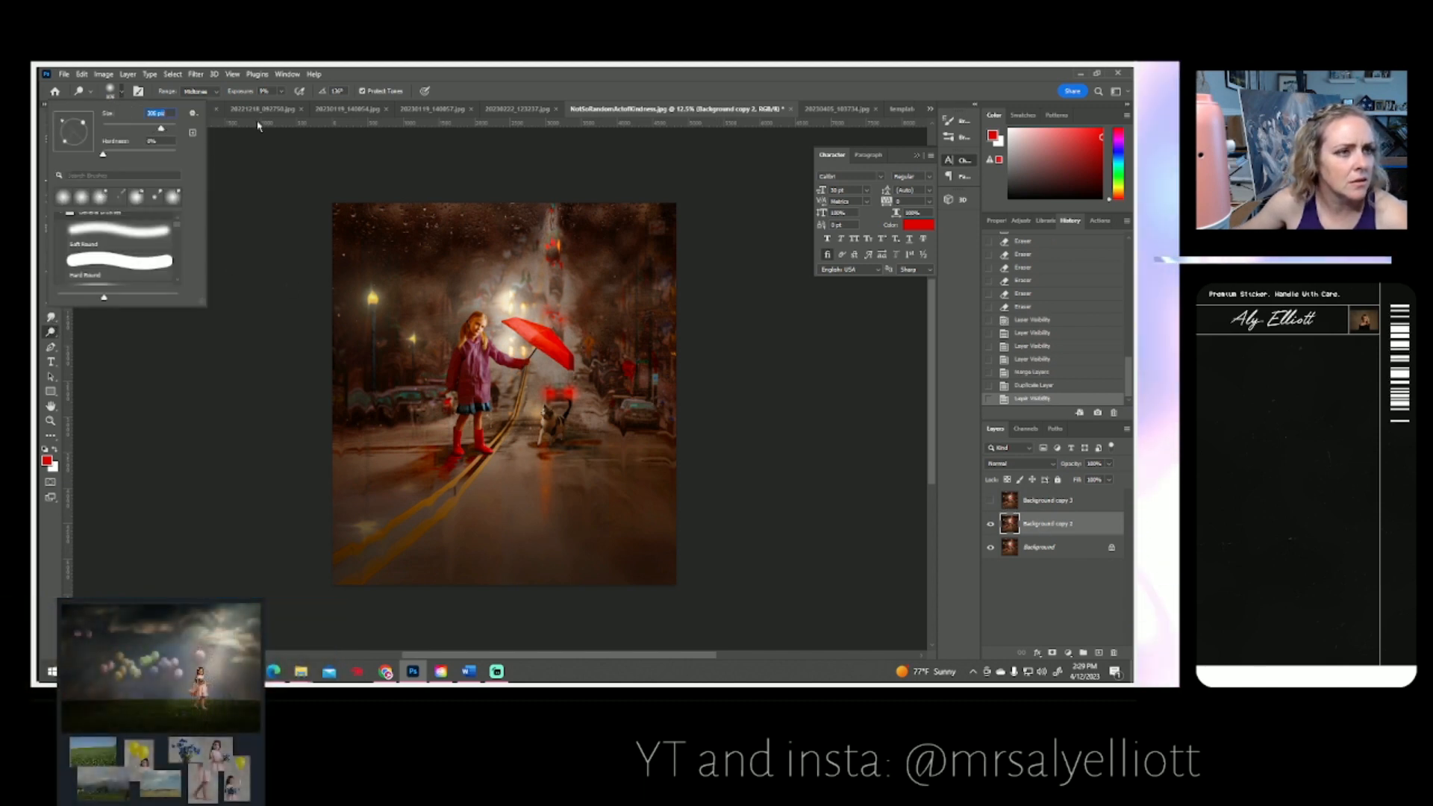
{"action": "left_click", "coordinate": [280, 92]}
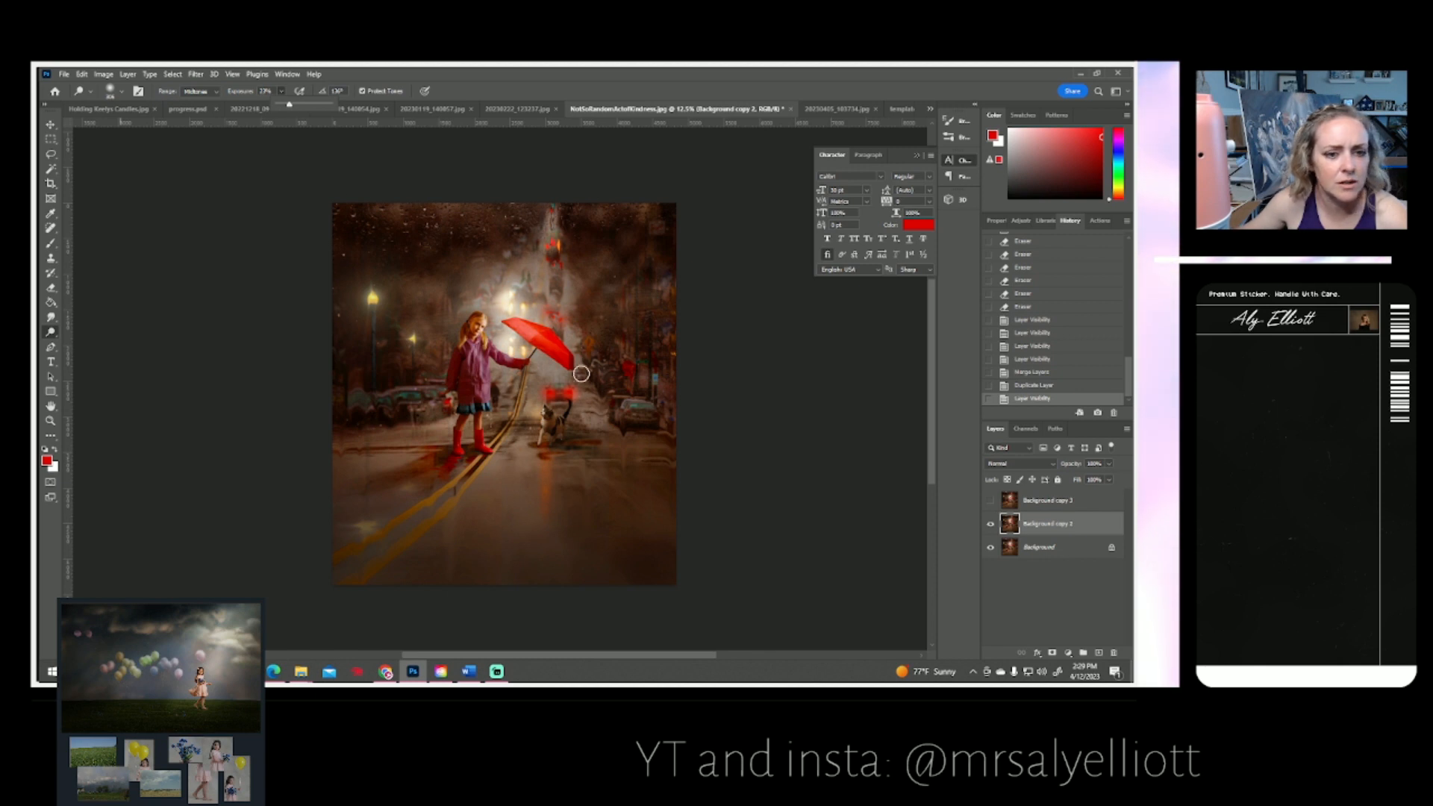
{"action": "left_click", "coordinate": [524, 340]}
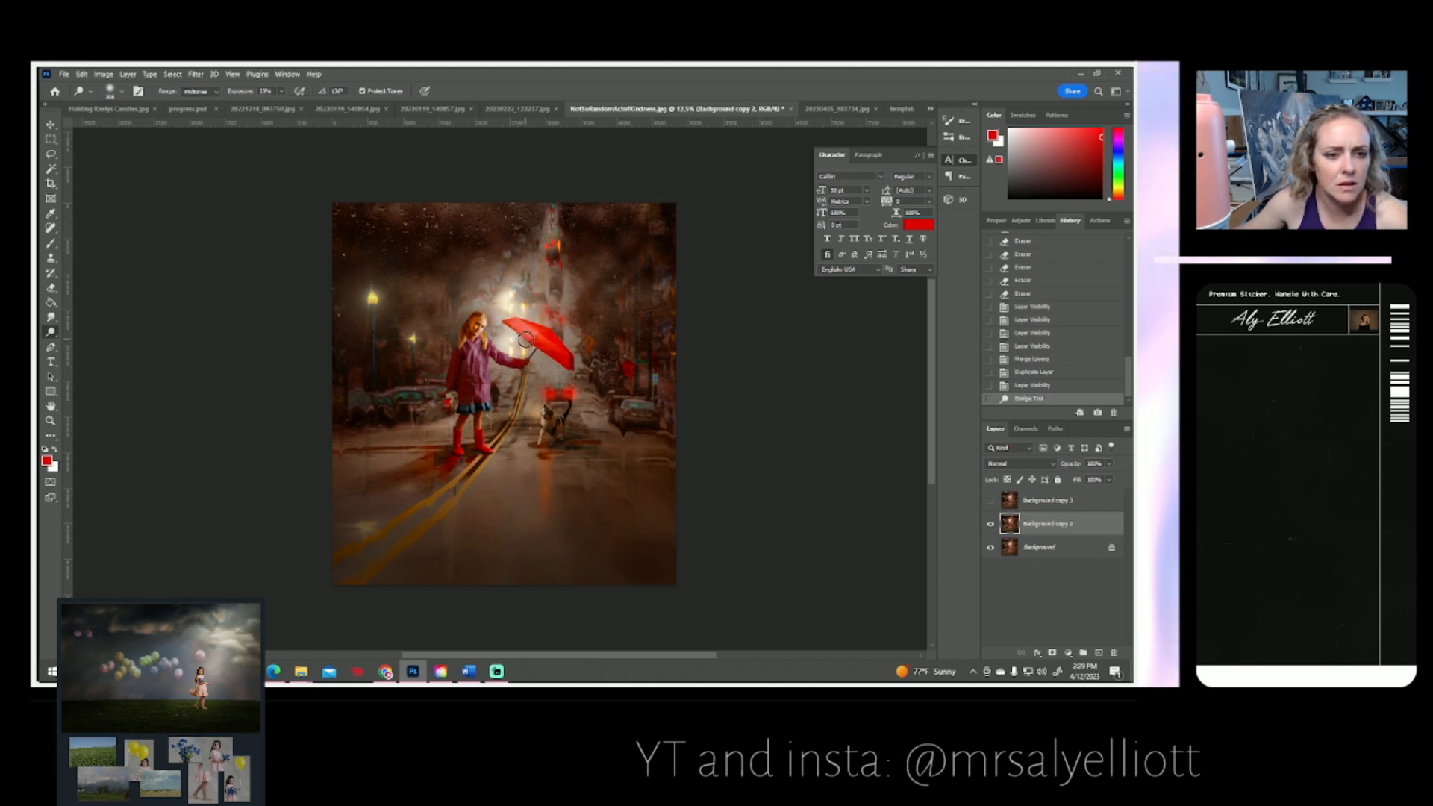
{"action": "left_click", "coordinate": [525, 339]}
{"action": "left_click", "coordinate": [526, 338]}
{"action": "left_click", "coordinate": [527, 343]}
{"action": "left_click", "coordinate": [527, 341]}
{"action": "left_click", "coordinate": [528, 341]}
{"action": "left_click", "coordinate": [527, 340]}
{"action": "left_click", "coordinate": [528, 339]}
{"action": "left_click", "coordinate": [527, 343]}
{"action": "left_click", "coordinate": [527, 342]}
{"action": "left_click", "coordinate": [528, 341]}
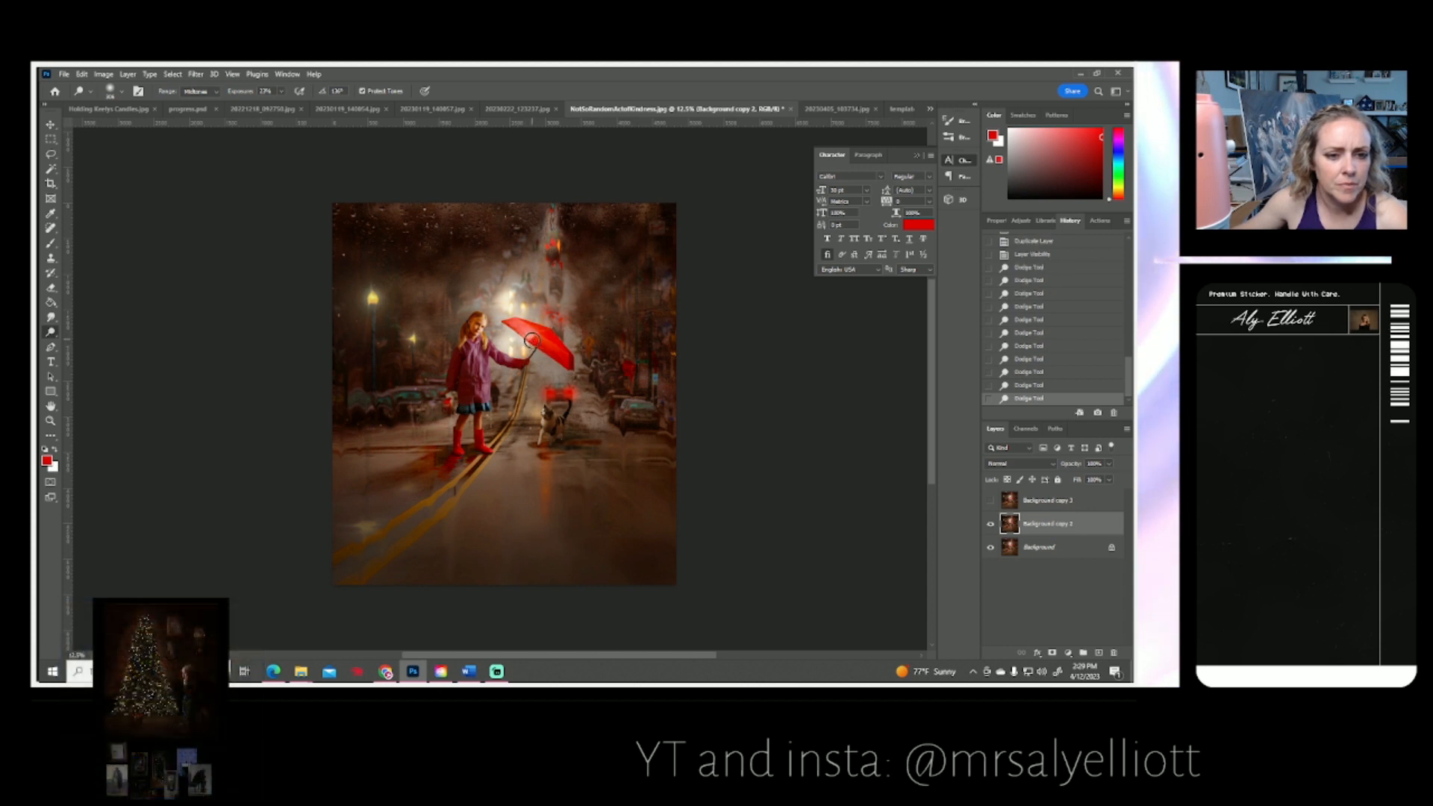
{"action": "left_click", "coordinate": [524, 341]}
{"action": "left_click", "coordinate": [511, 345]}
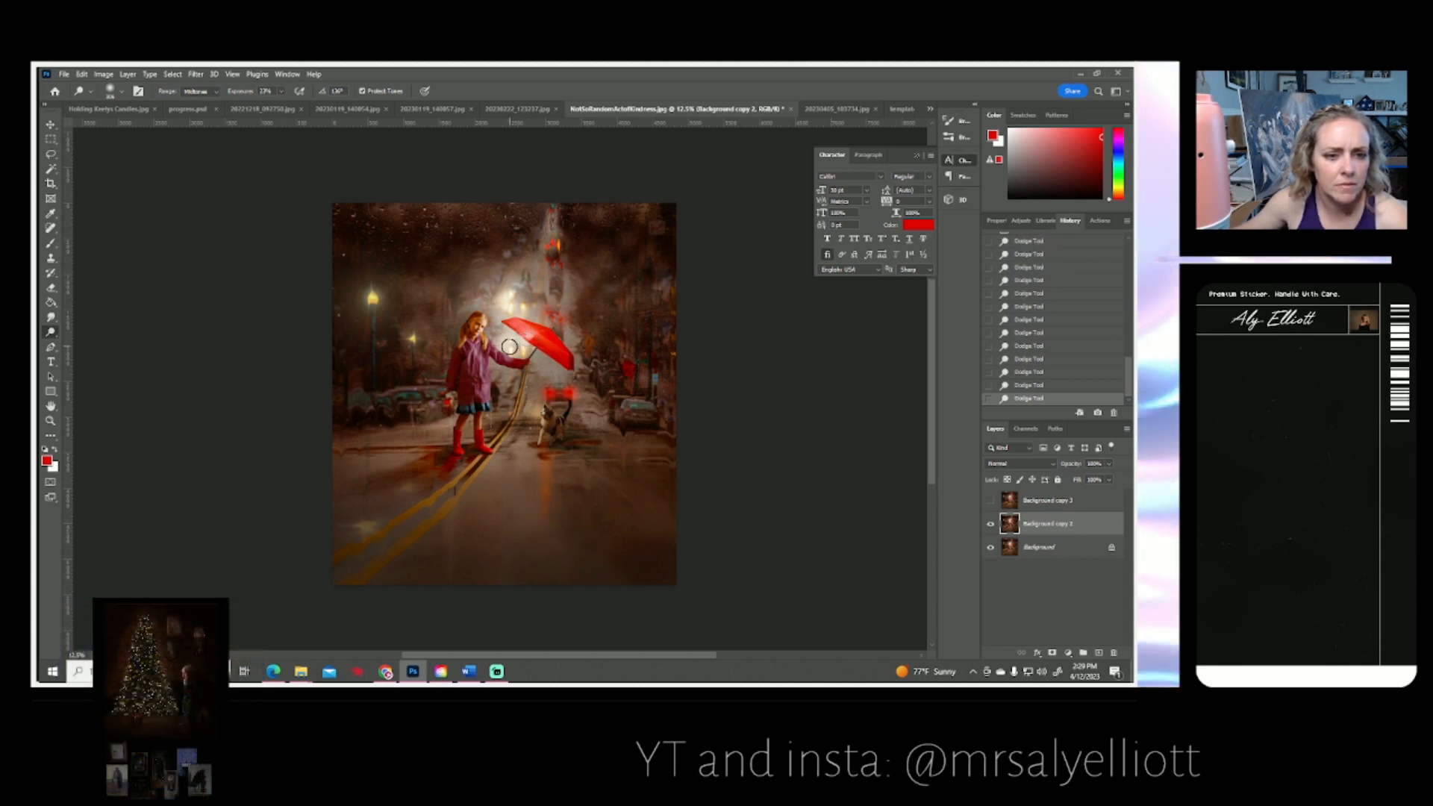
{"action": "left_click", "coordinate": [509, 346]}
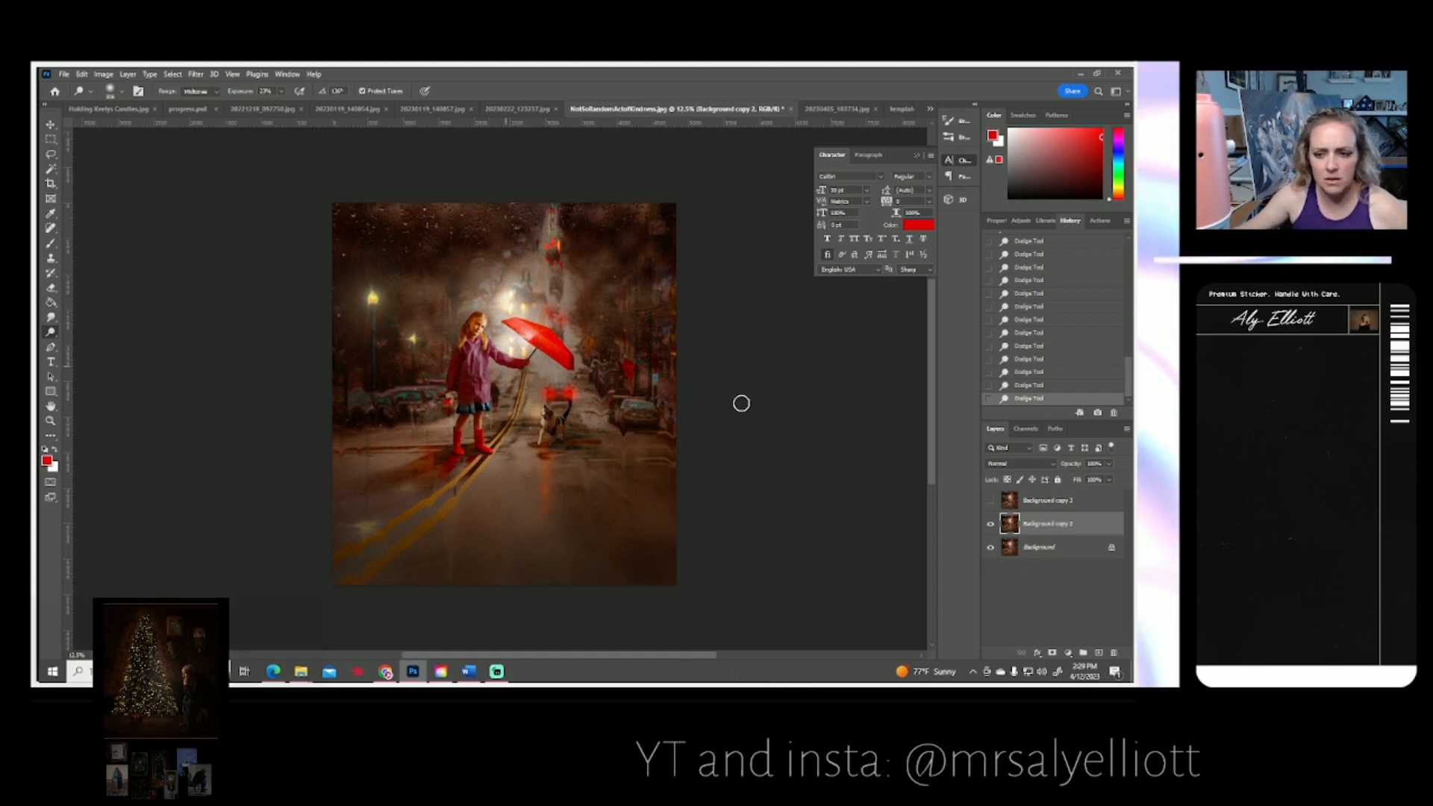
- Compare the dodged umbrella area with the undodged top copy by switching that copy's visibility repeatedly
{"action": "left_click", "coordinate": [990, 500]}
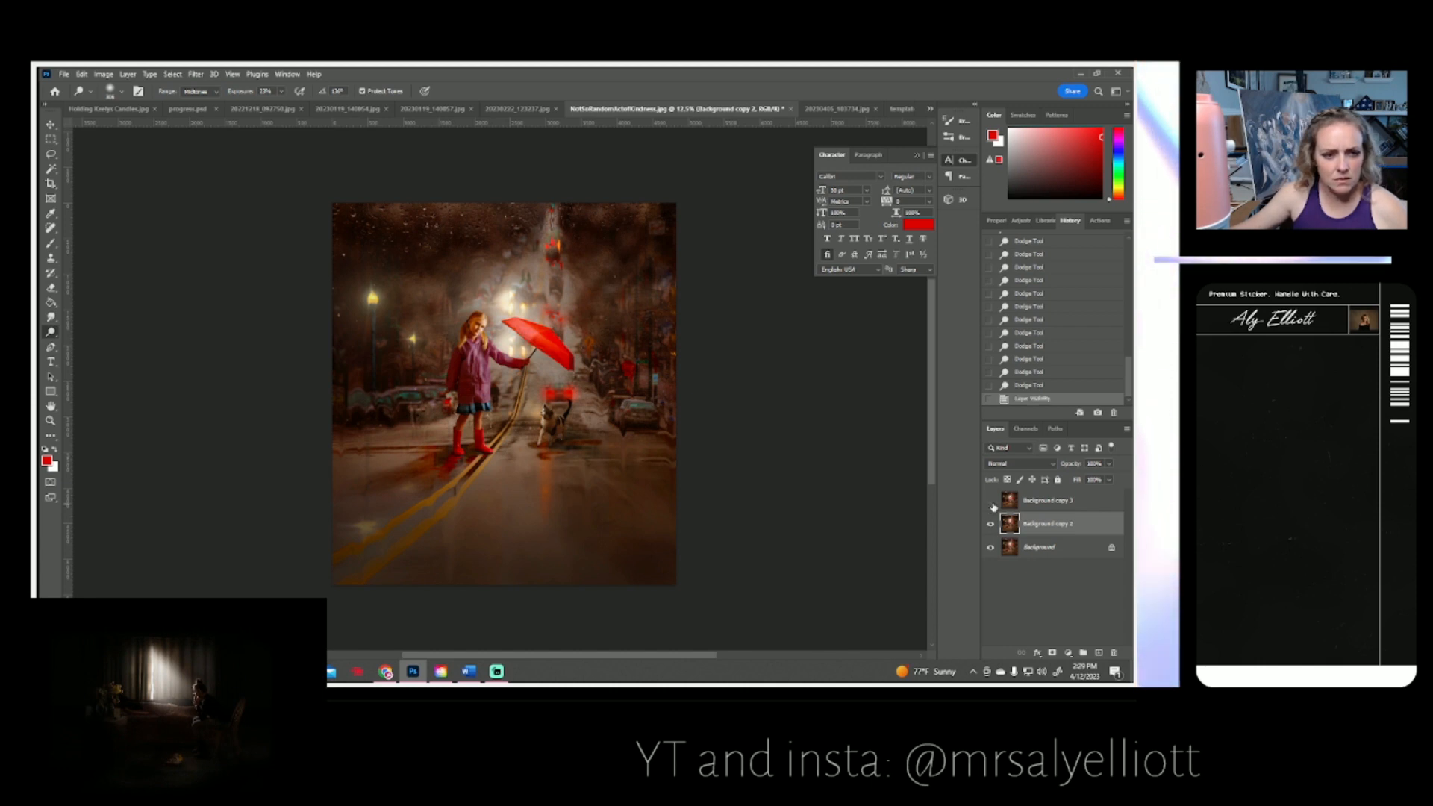
{"action": "left_click", "coordinate": [992, 502]}
{"action": "left_click", "coordinate": [992, 505]}
{"action": "left_click", "coordinate": [992, 505]}
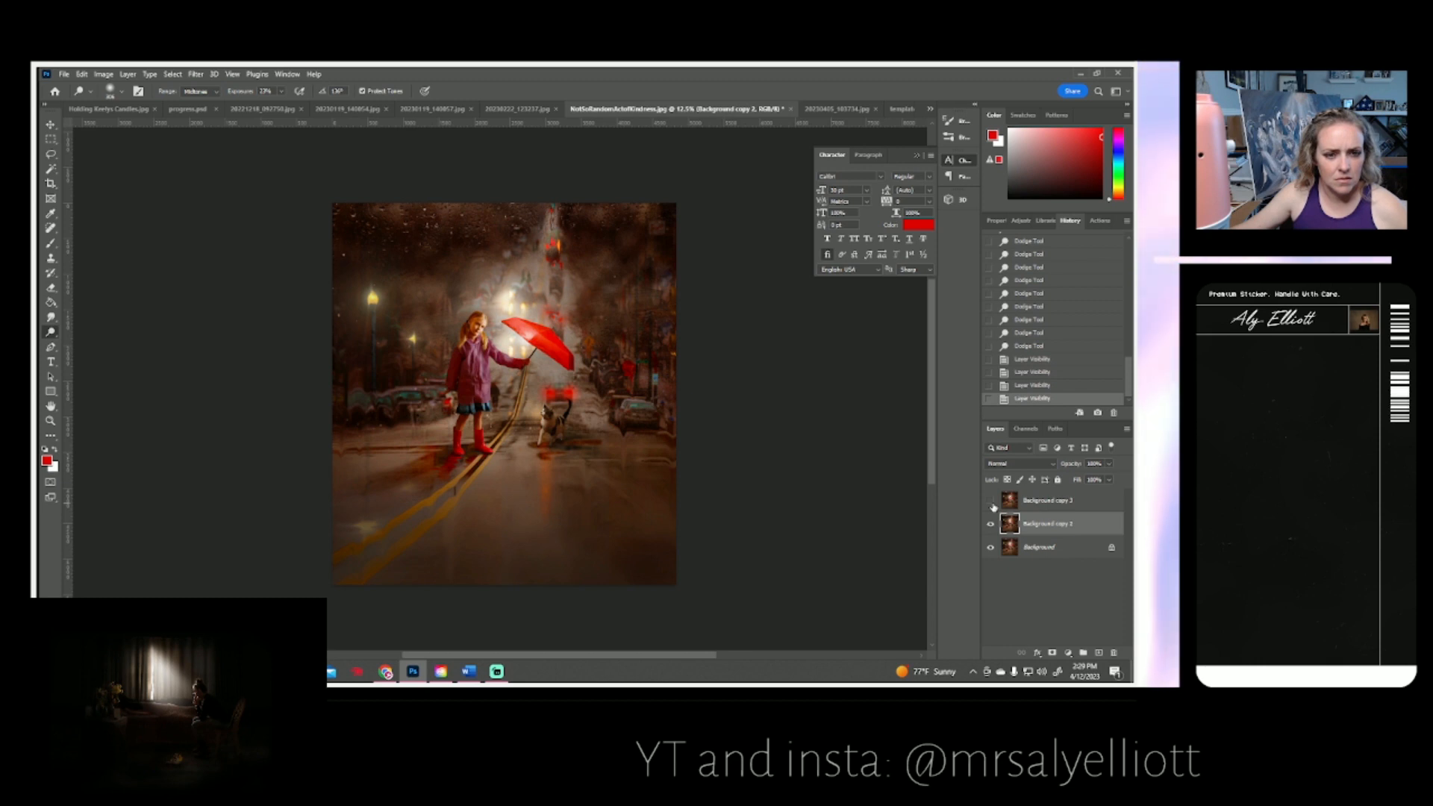
{"action": "left_click", "coordinate": [993, 505]}
{"action": "left_click", "coordinate": [993, 506]}
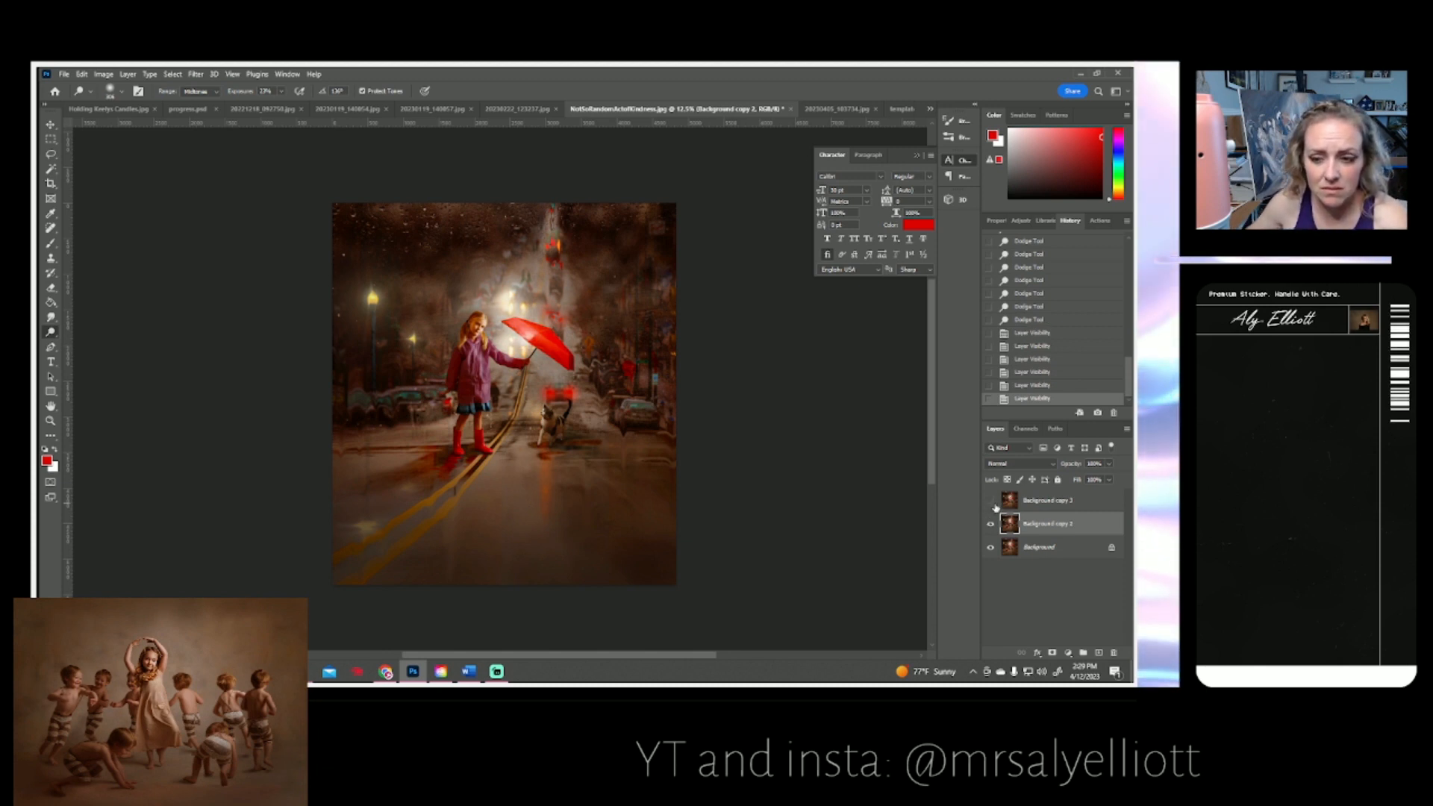
- Show and select the top copy, erase it along the umbrella's inner edge, and compare the layer on and off
{"action": "left_click", "coordinate": [992, 505]}
{"action": "left_click", "coordinate": [1022, 504]}
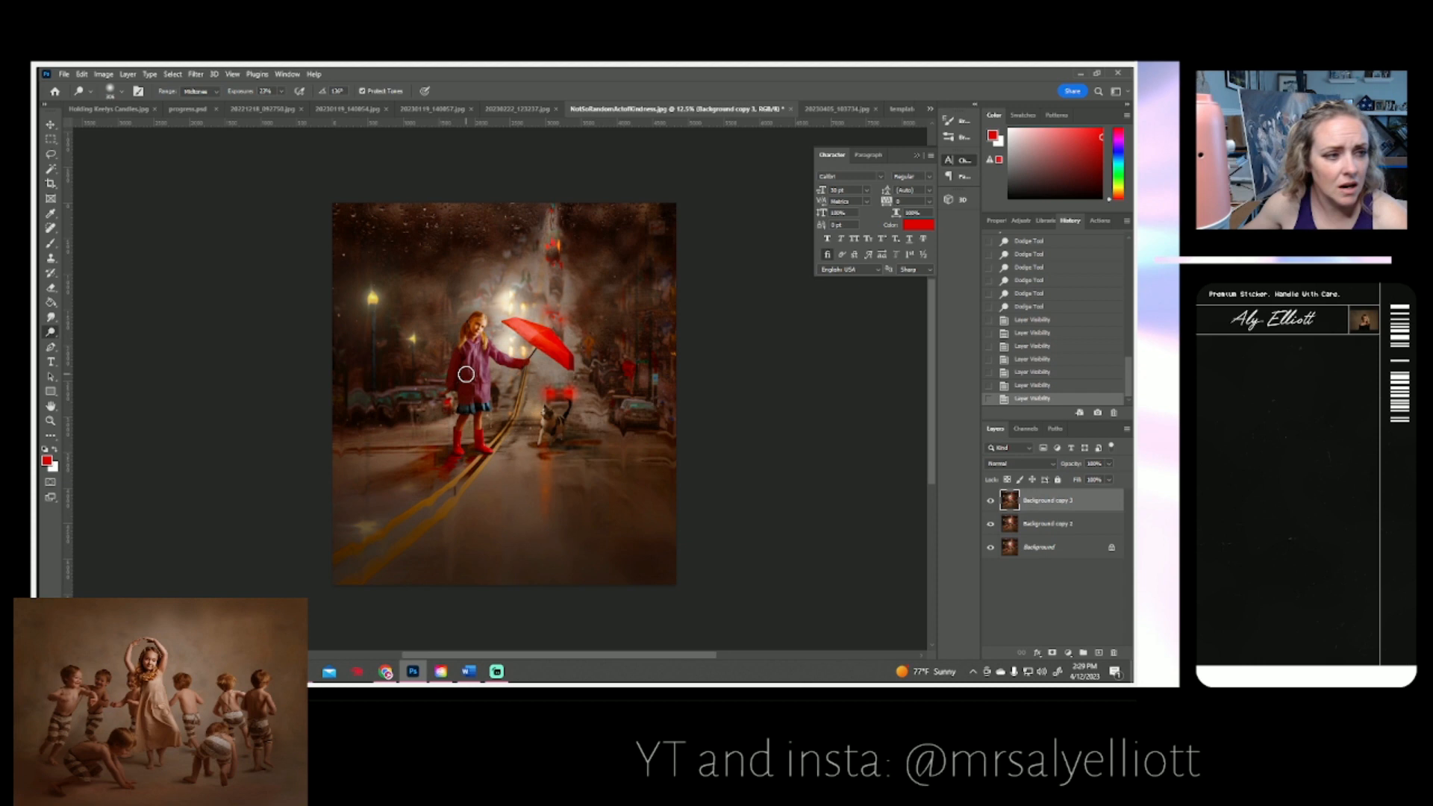
{"action": "left_click", "coordinate": [51, 289]}
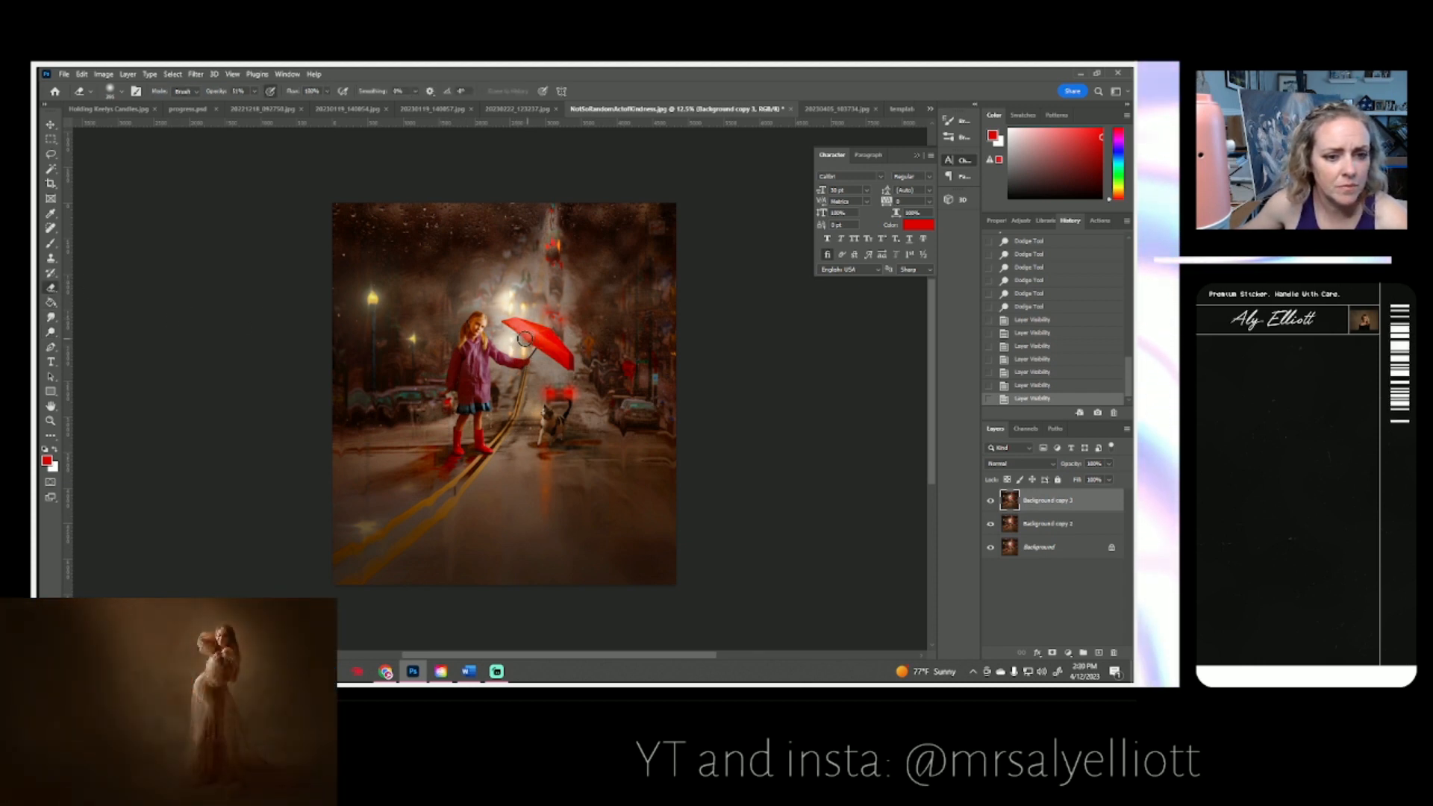
{"action": "left_click_drag", "start_coordinate": [541, 351], "coordinate": [515, 345]}
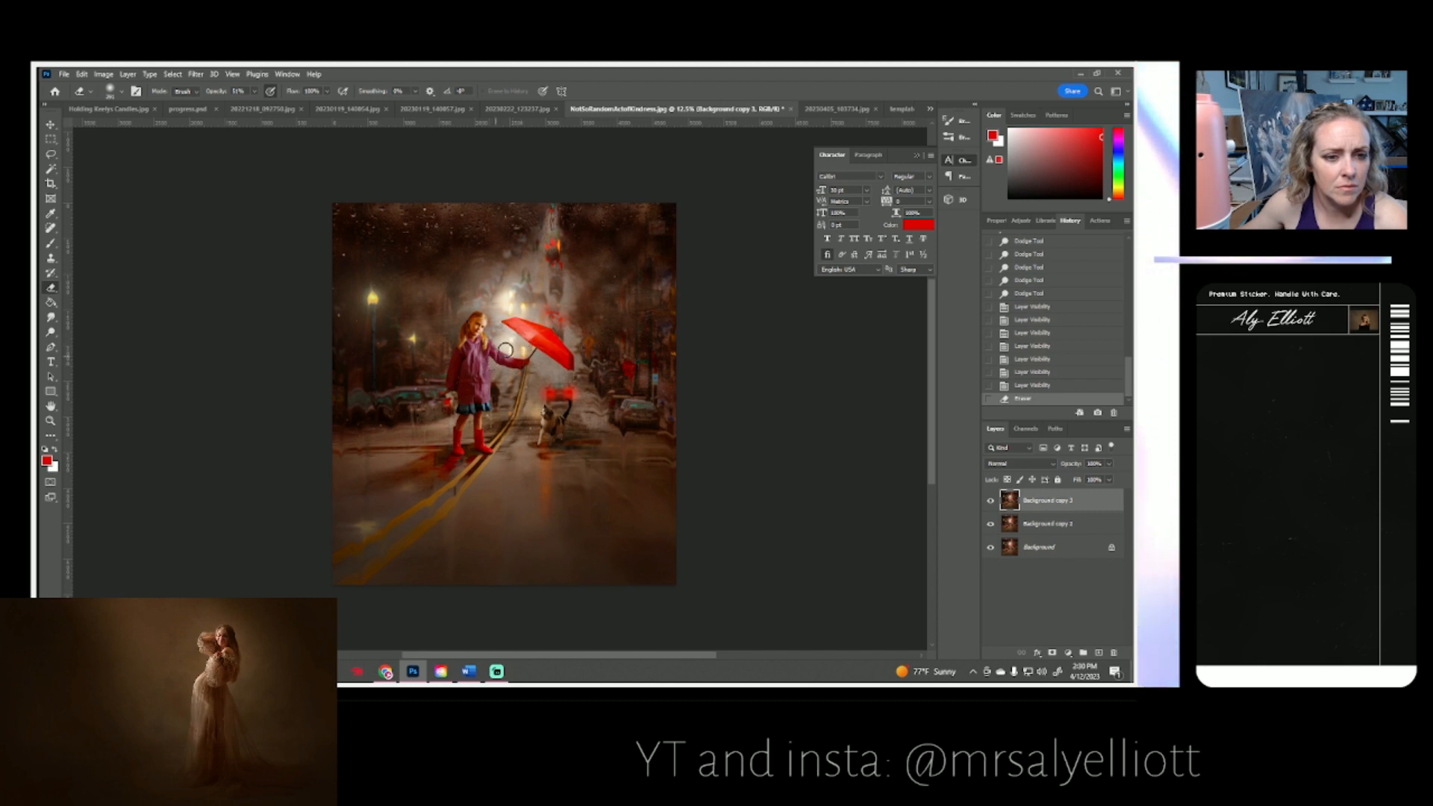
{"action": "double_click", "coordinate": [990, 501]}
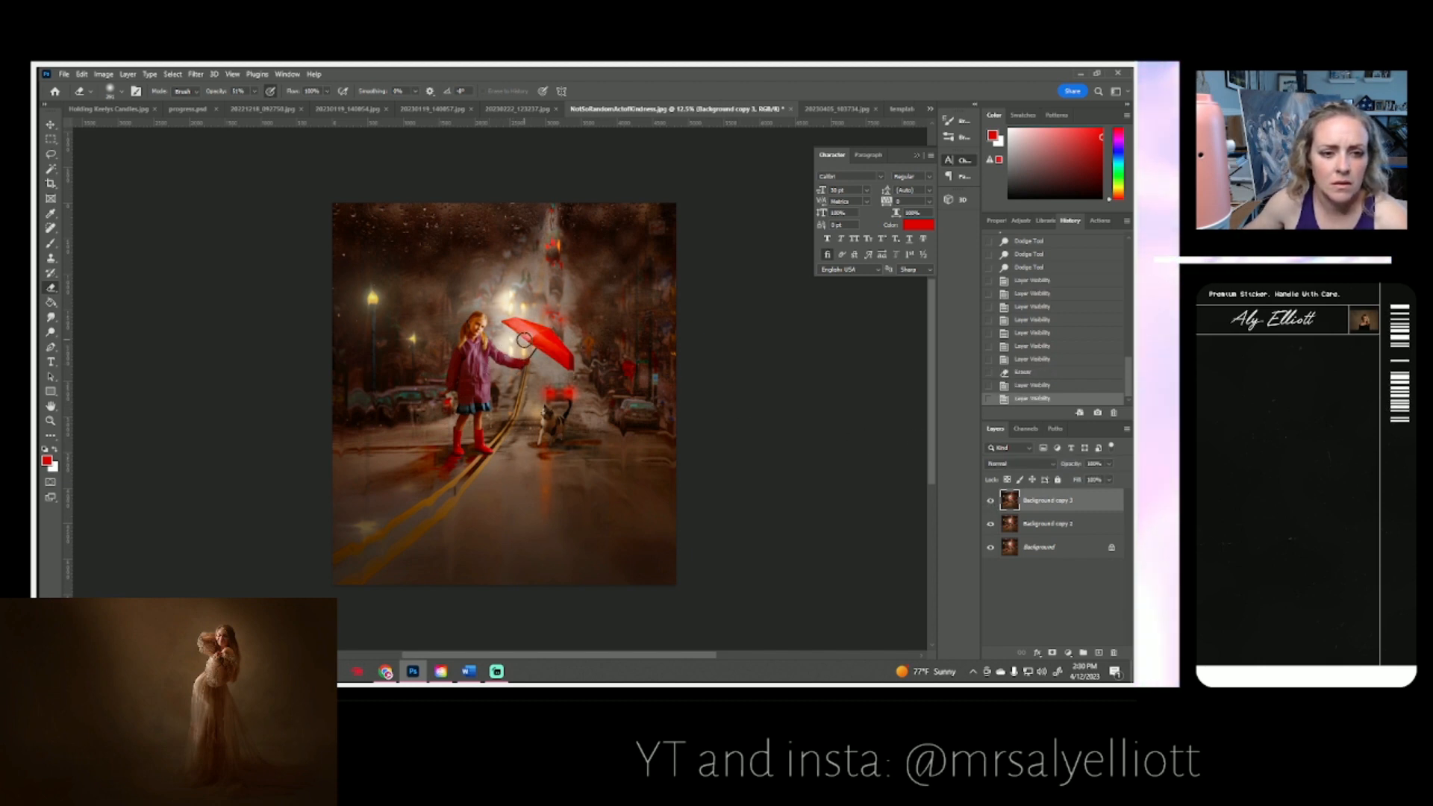
- Erase more of the top copy around the umbrella's inner edge and the girl's coat, checking against the layer hidden
{"action": "left_click", "coordinate": [524, 340]}
{"action": "left_click", "coordinate": [494, 394]}
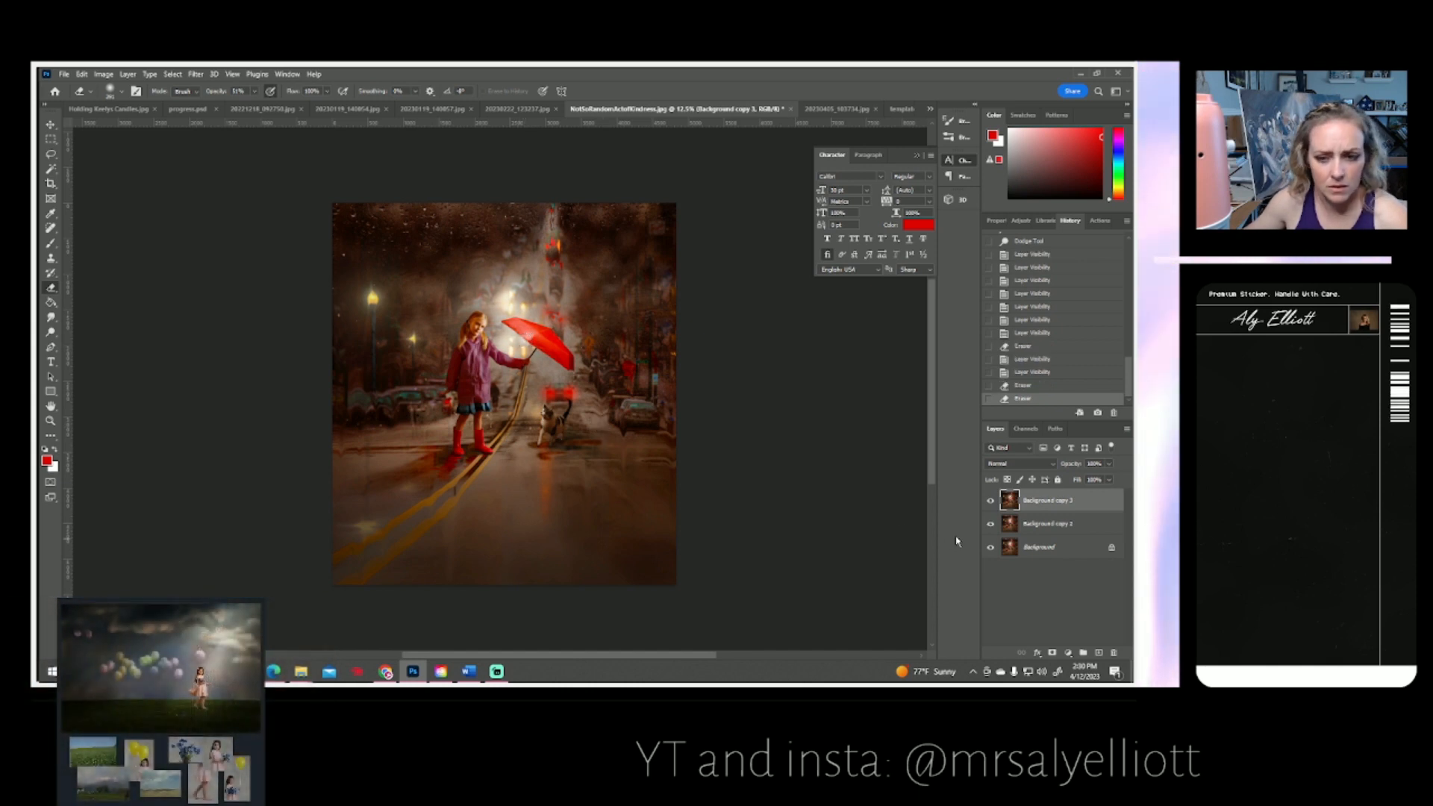
{"action": "left_click", "coordinate": [990, 501]}
{"action": "left_click", "coordinate": [990, 502]}
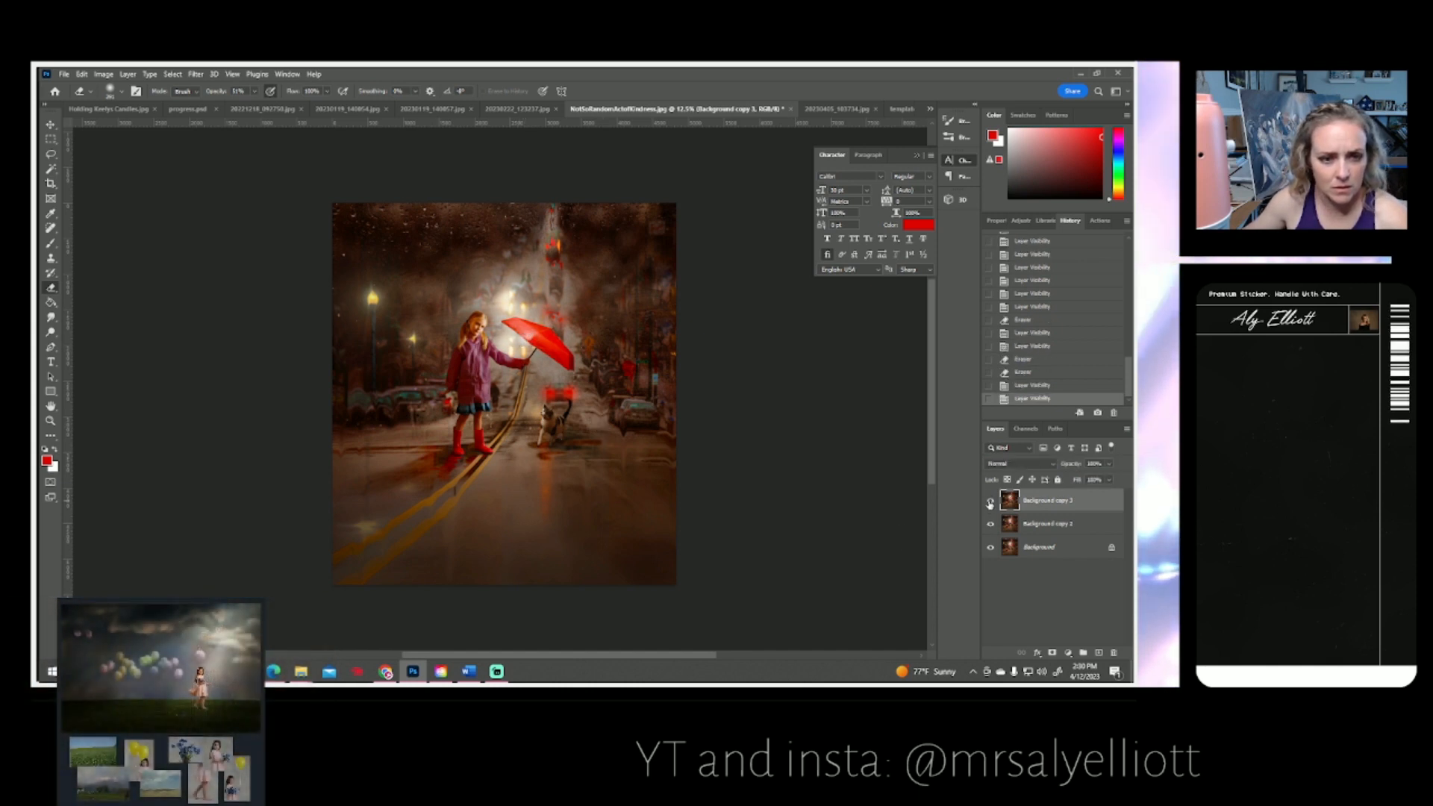
{"action": "left_click", "coordinate": [520, 348]}
{"action": "left_click", "coordinate": [513, 346]}
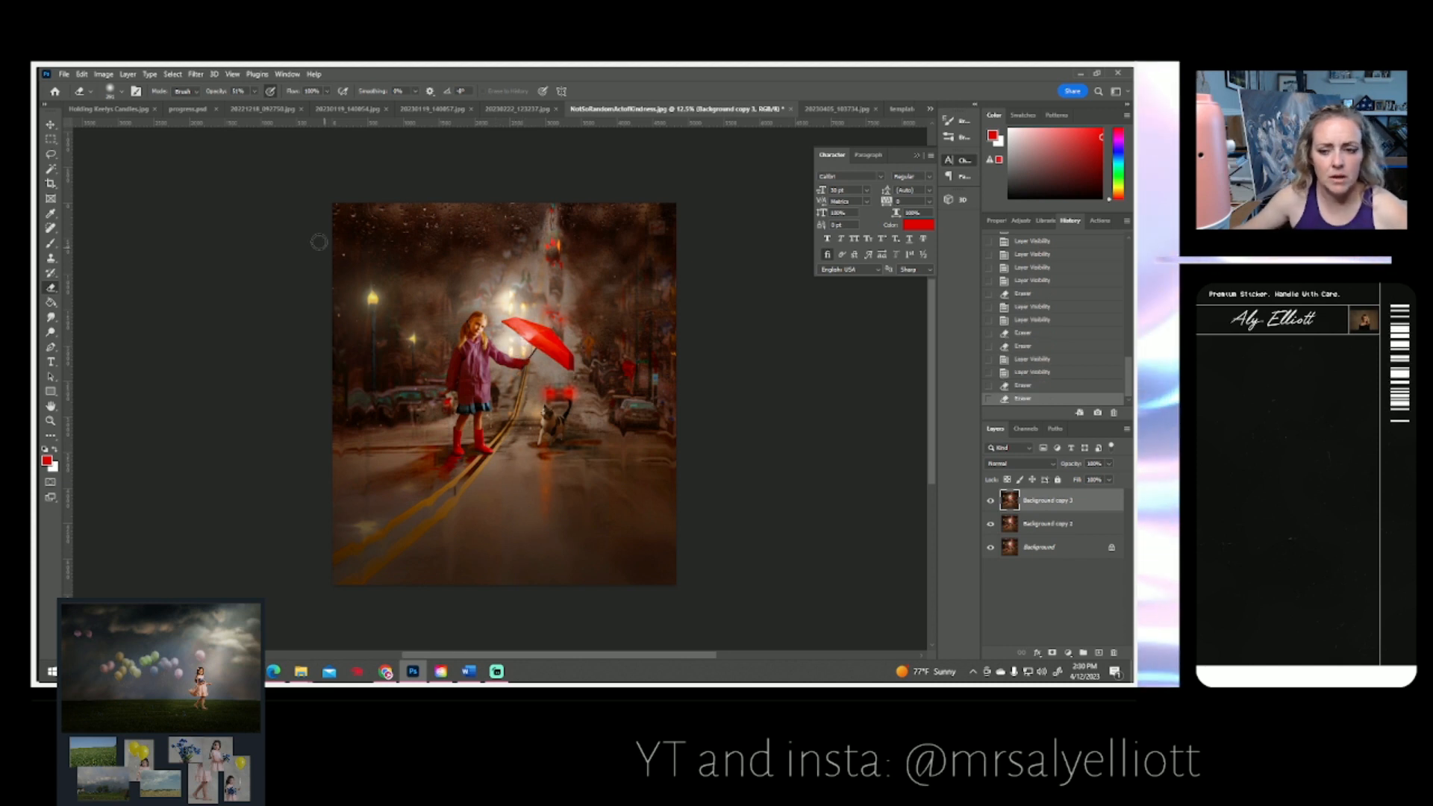
- Flatten the street image and save it as a JPEG at Maximum quality 10 with Baseline ("Standard") format
{"action": "left_click", "coordinate": [128, 74]}
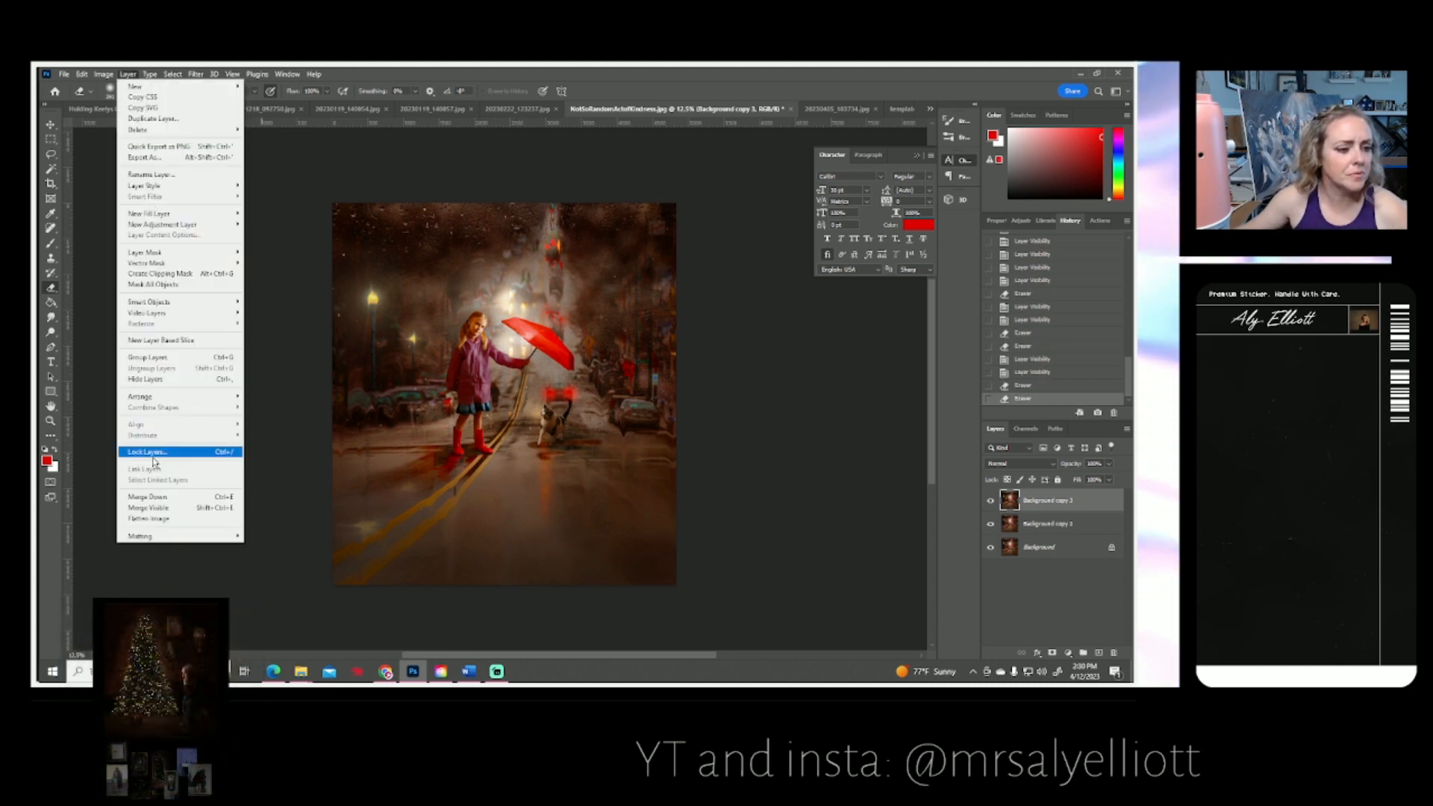
{"action": "left_click", "coordinate": [142, 518]}
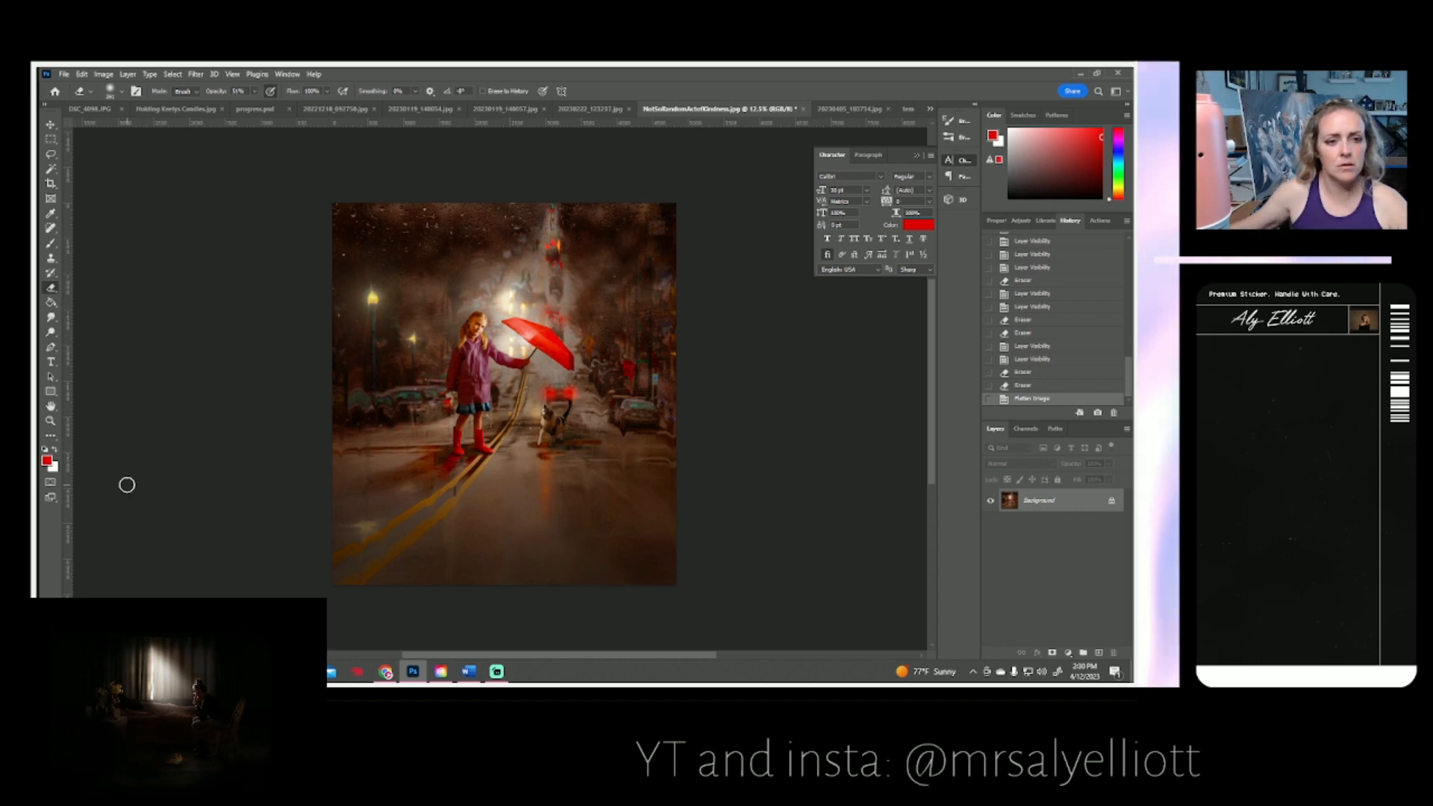
{"action": "left_click", "coordinate": [68, 76]}
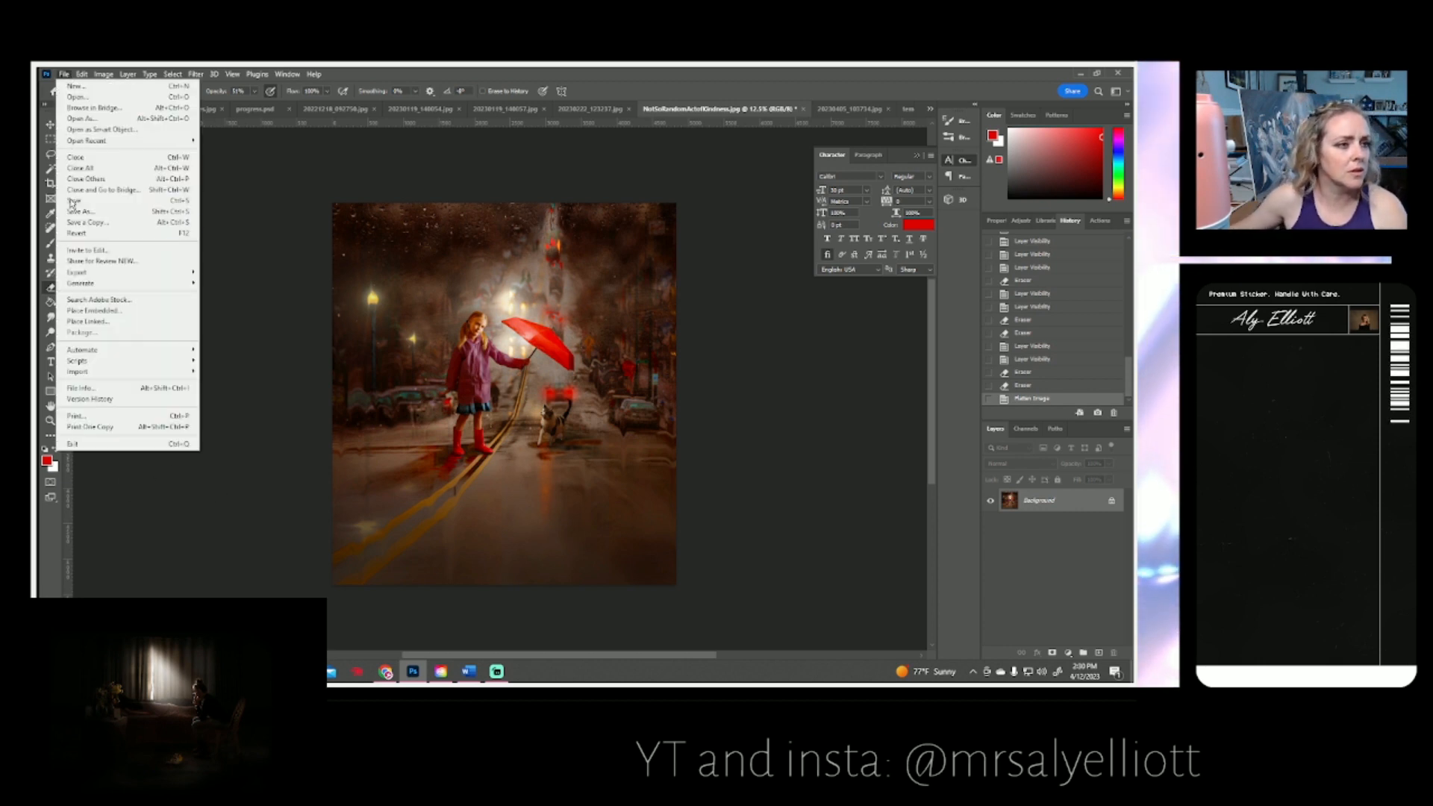
{"action": "left_click", "coordinate": [91, 212]}
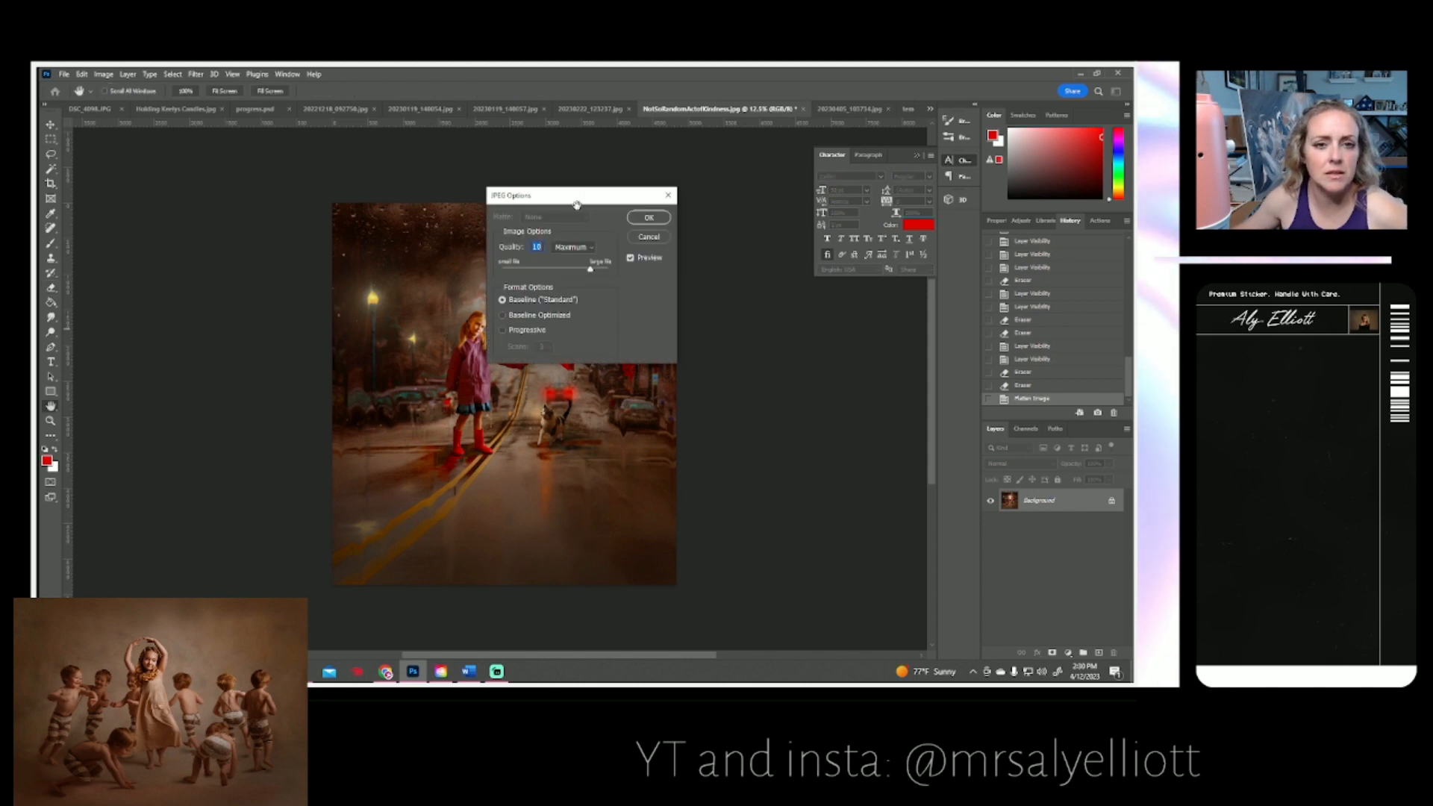
{"action": "left_click", "coordinate": [643, 223]}
- Save the flattened street image a second time as a quality 10 baseline JPEG and close the document
{"action": "left_click", "coordinate": [63, 74]}
{"action": "left_click", "coordinate": [84, 211]}
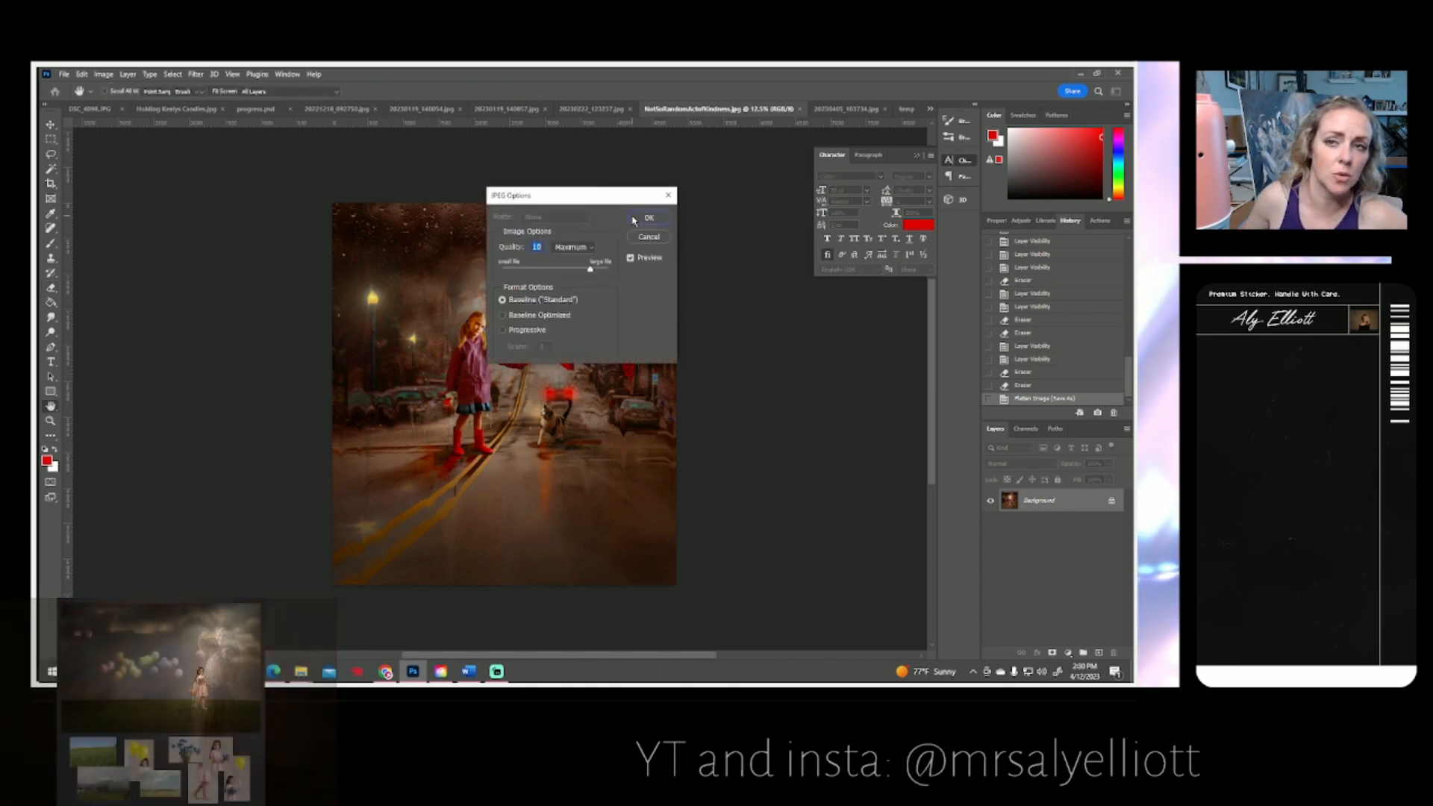
{"action": "left_click", "coordinate": [633, 218]}
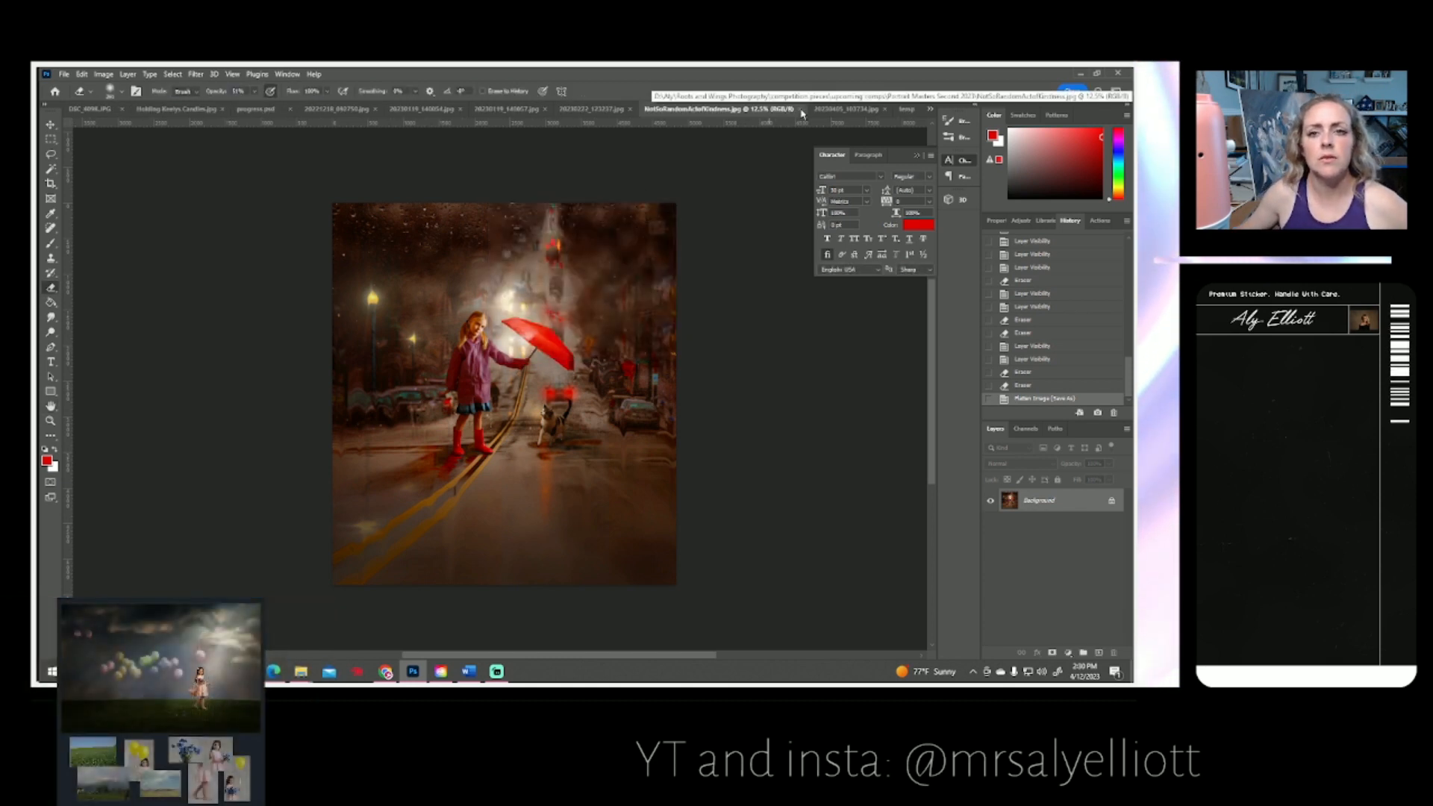
{"action": "left_click", "coordinate": [799, 110]}
- Switch to the candlelit family portrait and save it as a JPEG at Maximum quality 10
{"action": "left_click", "coordinate": [84, 108]}
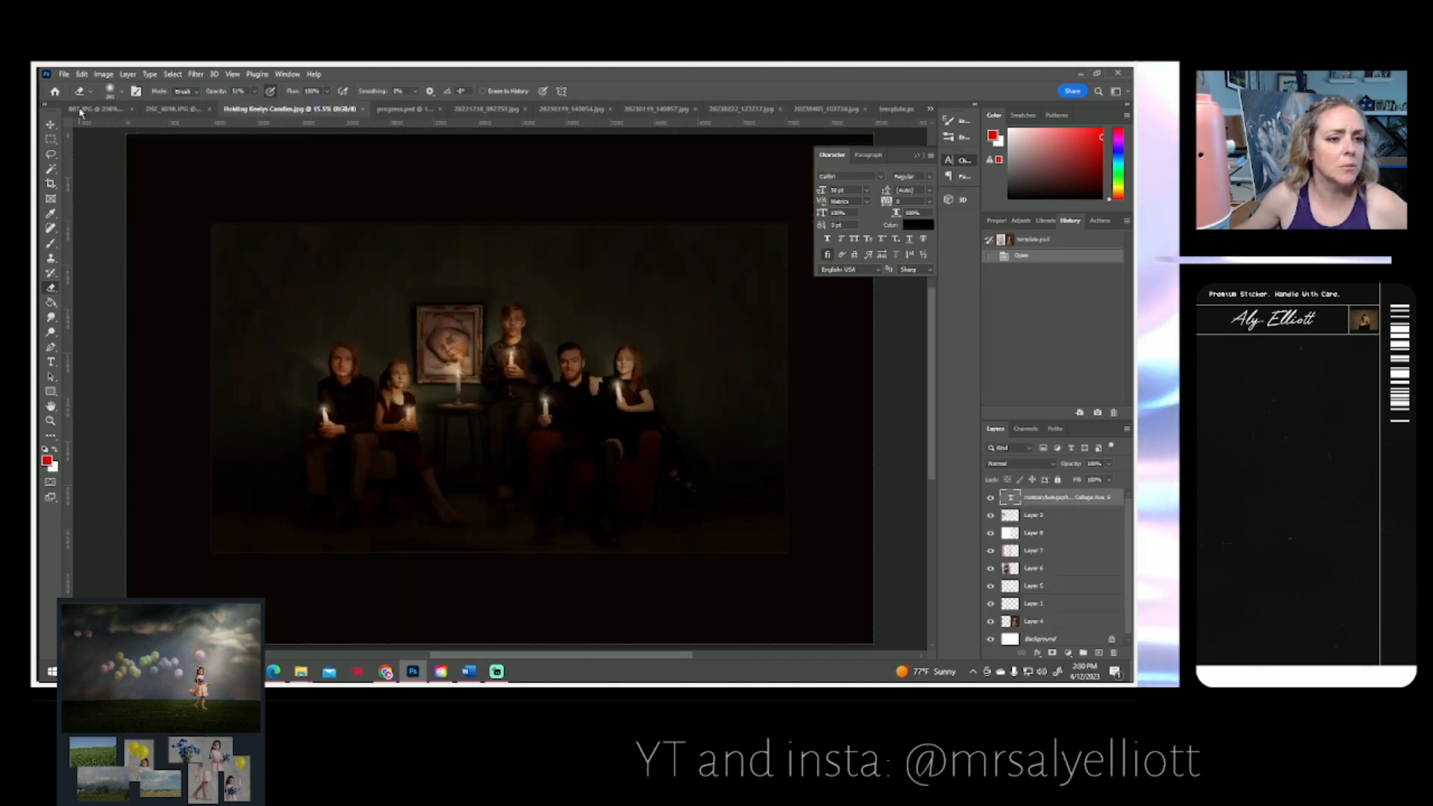
{"action": "left_click", "coordinate": [63, 74]}
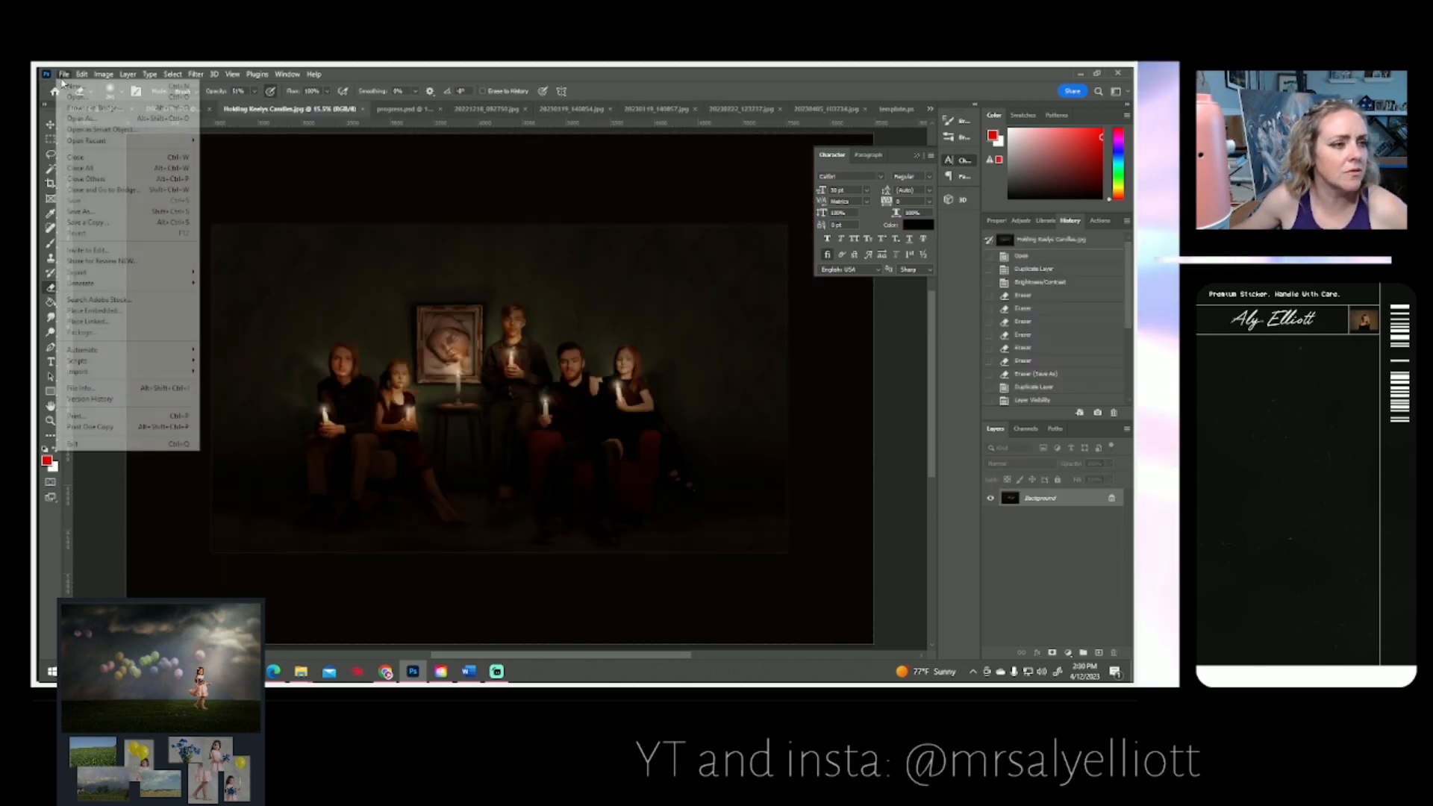
{"action": "left_click", "coordinate": [105, 212]}
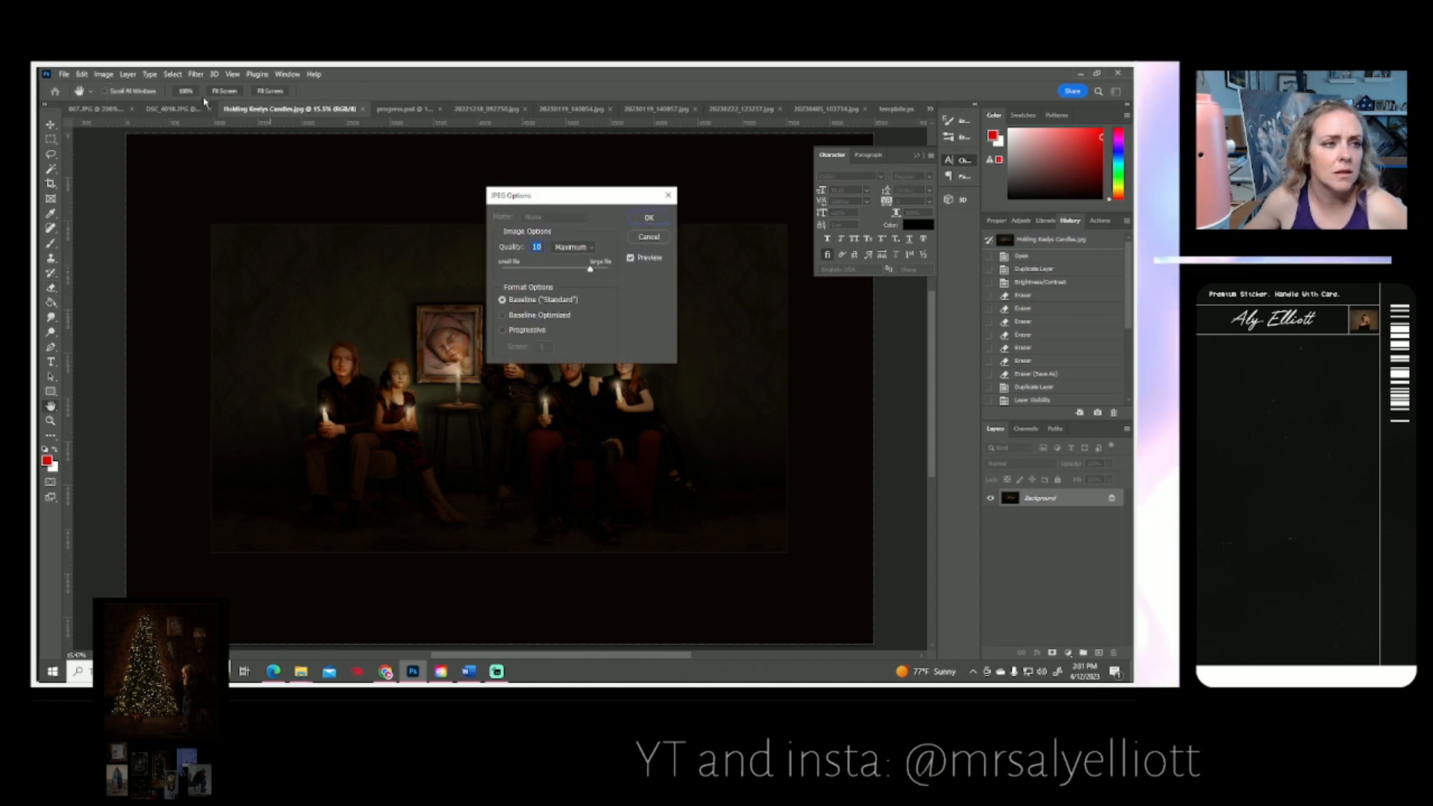
{"action": "key", "text": "Return"}
- Save another JPEG of the candlelit family portrait with "muted" added to the file name, and close it
{"action": "left_click", "coordinate": [64, 74]}
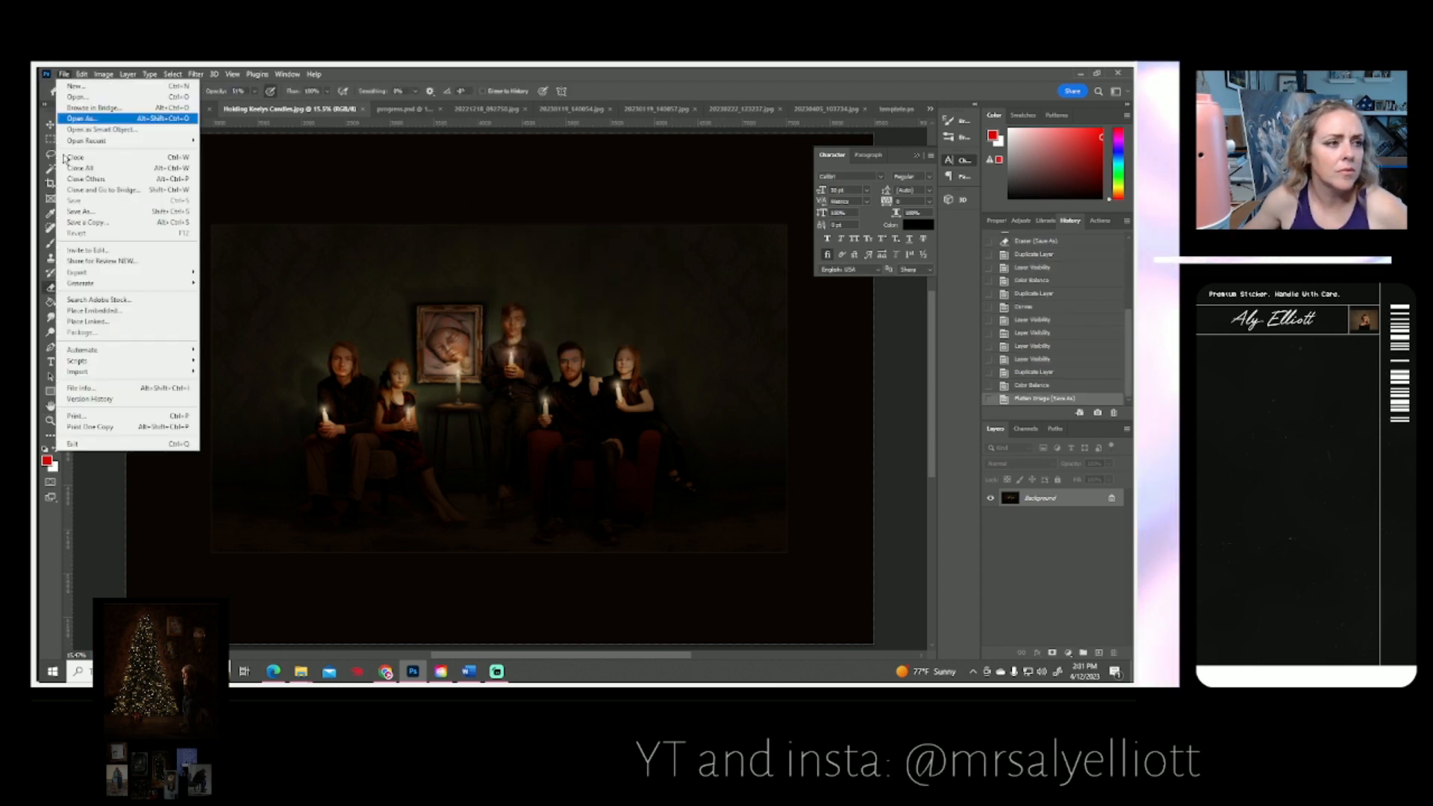
{"action": "left_click", "coordinate": [84, 212]}
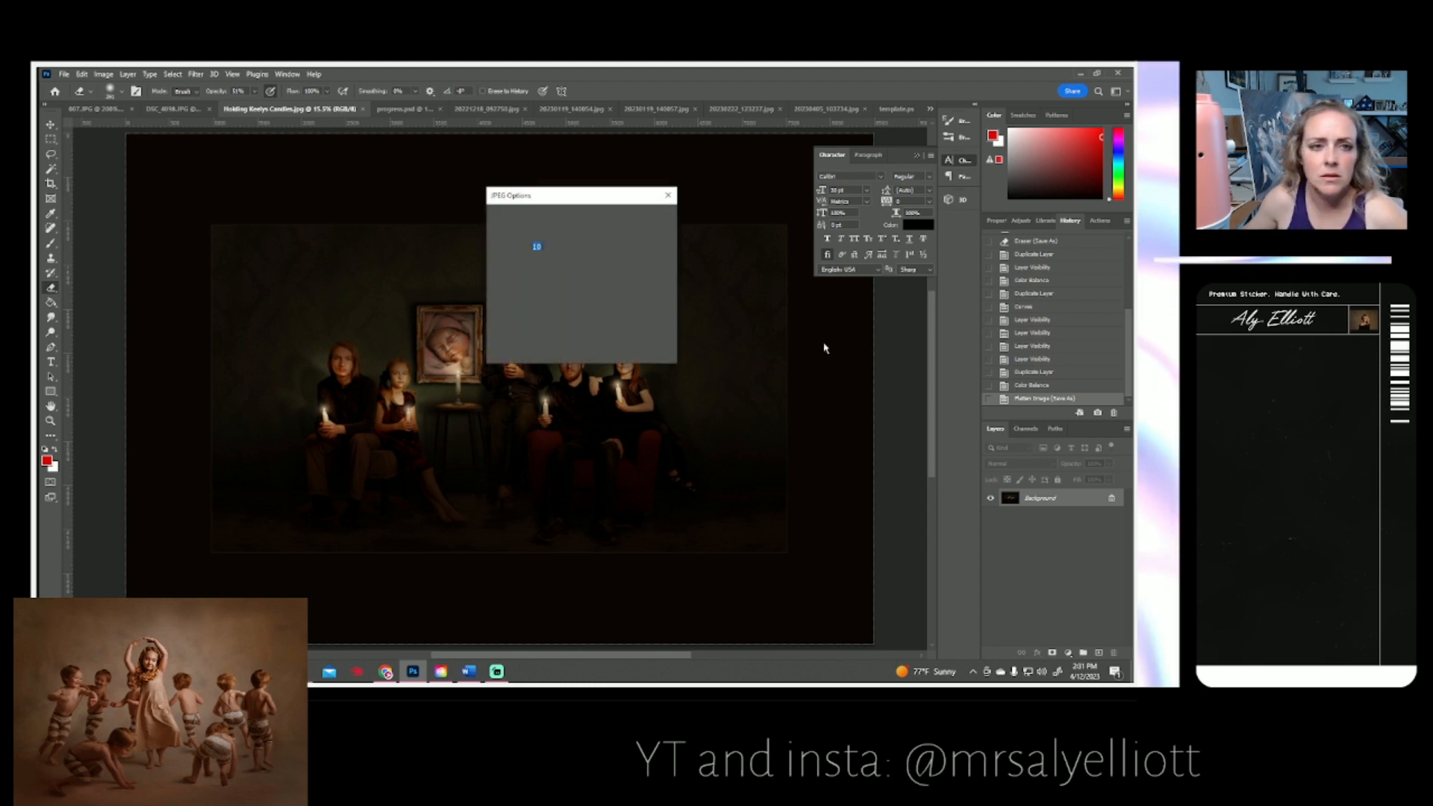
{"action": "left_click", "coordinate": [649, 219]}
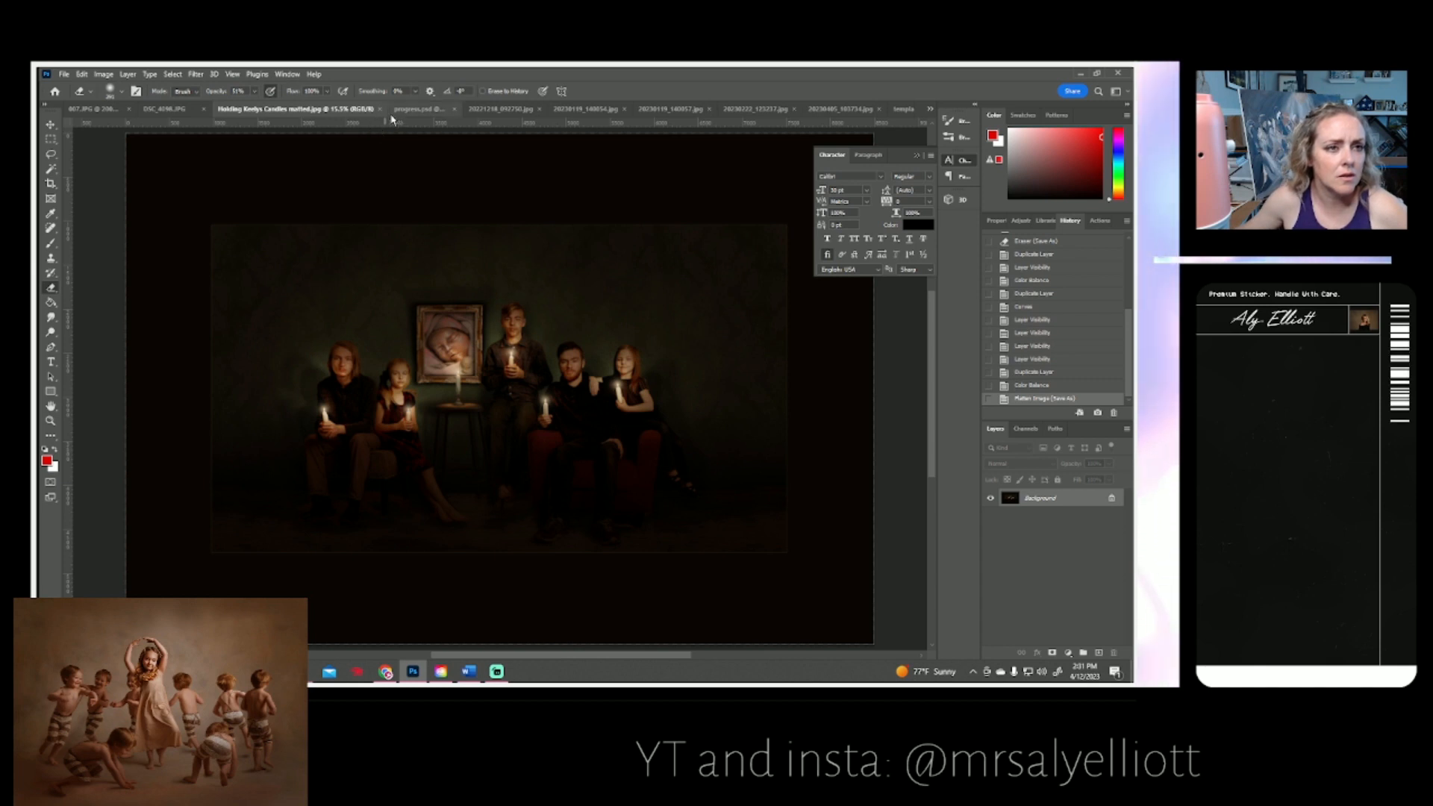
{"action": "left_click", "coordinate": [380, 108]}
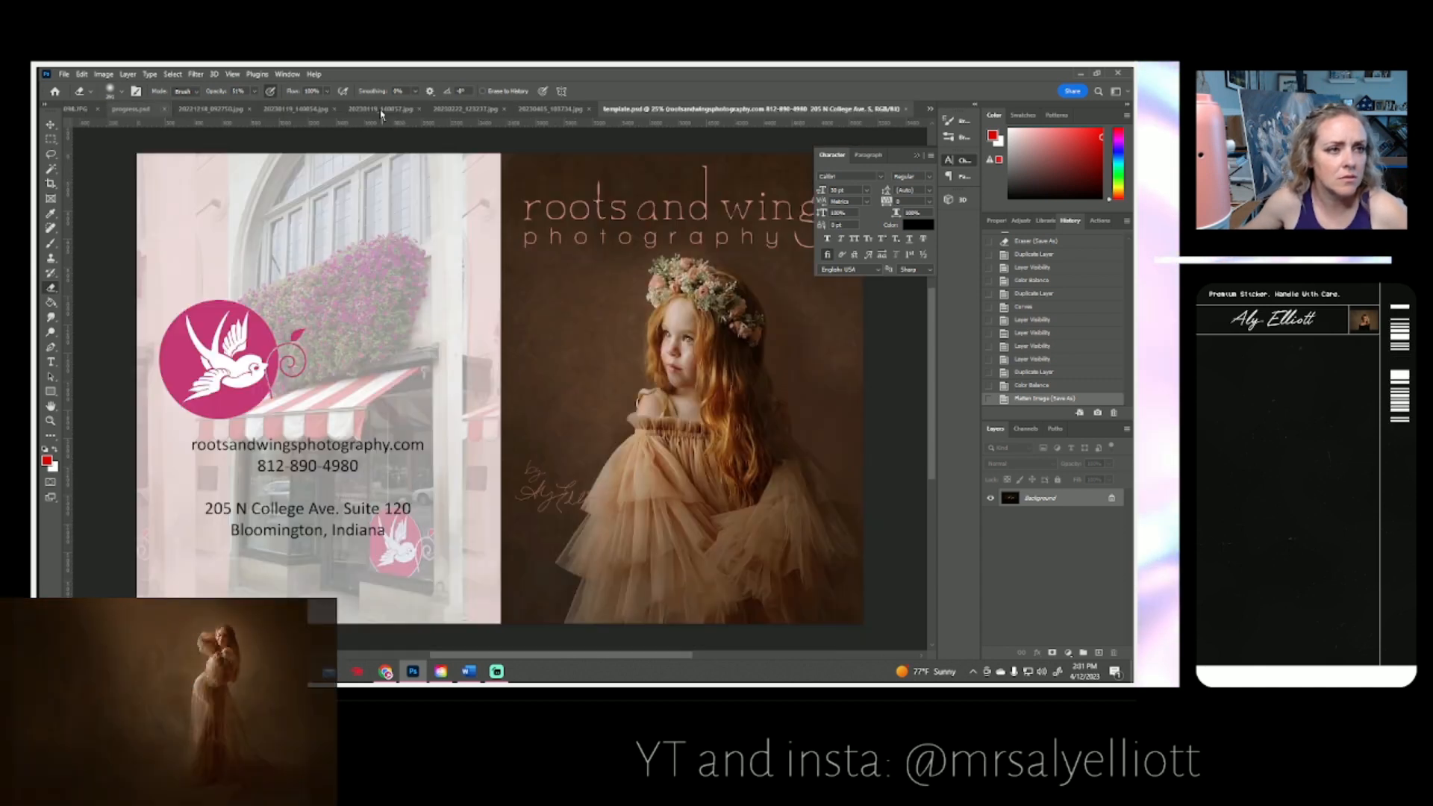
- Switch to DSC_4098.JPG and close the other JPG document beside it
{"action": "left_click", "coordinate": [88, 111]}
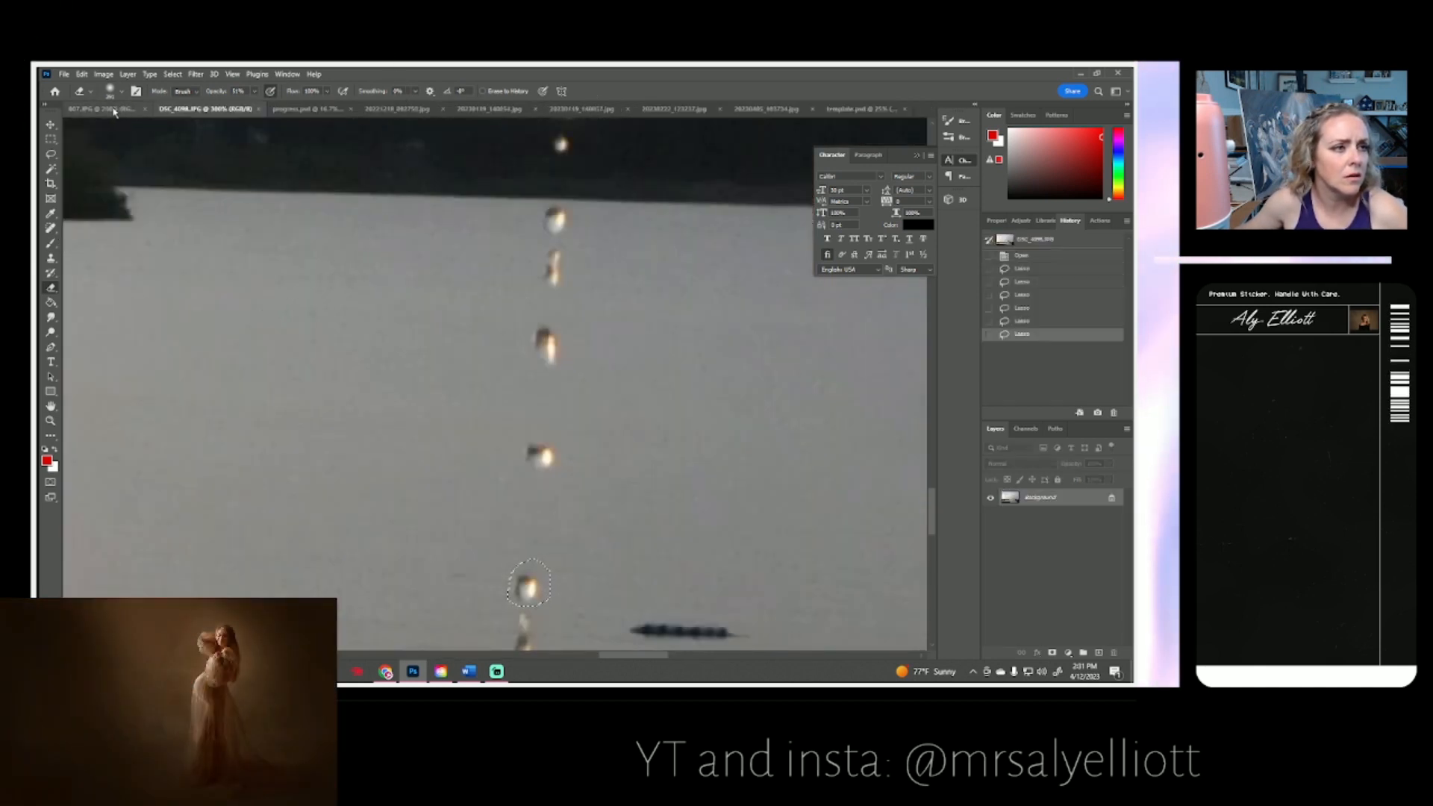
{"action": "left_click", "coordinate": [148, 111]}
{"action": "left_click", "coordinate": [148, 110]}
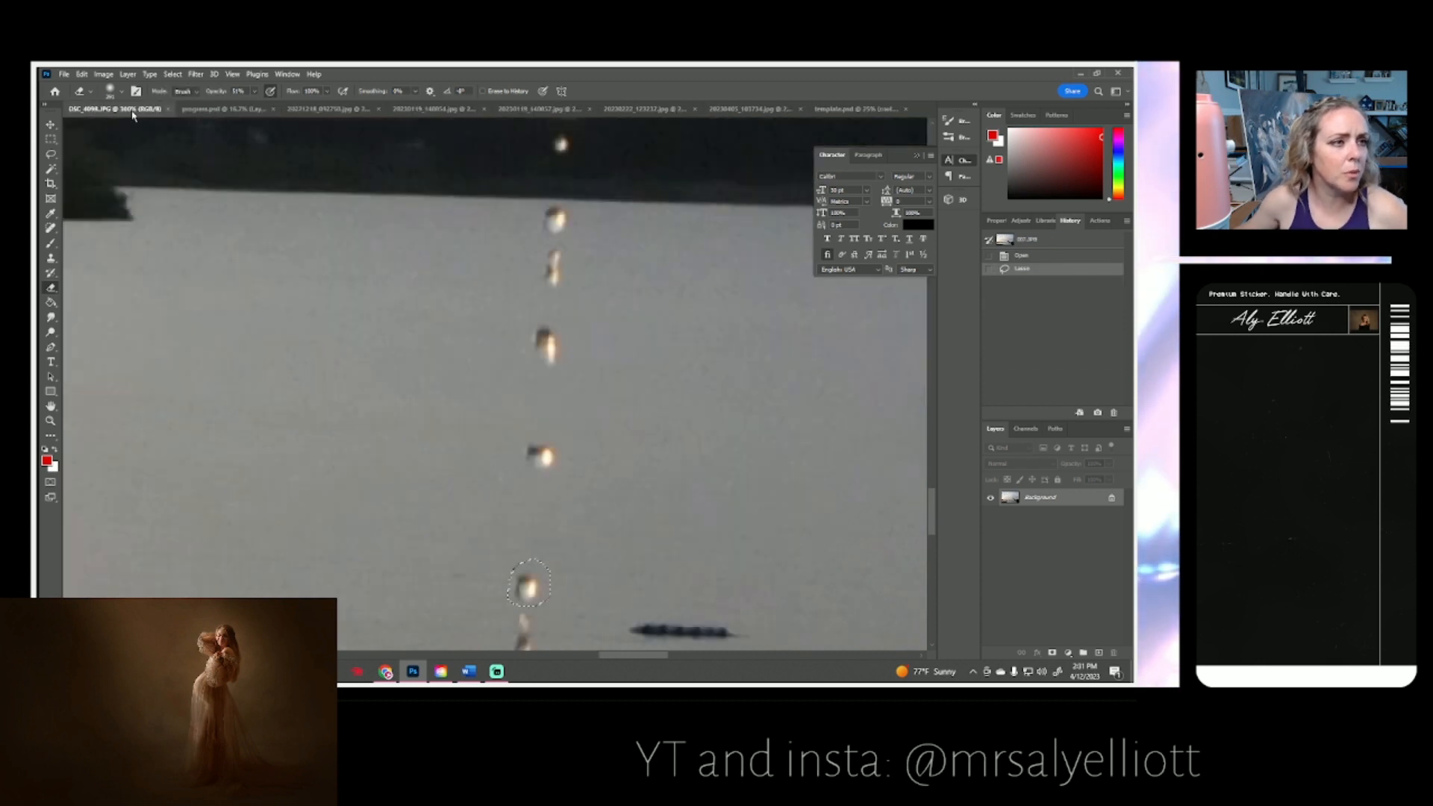
- Close DSC_4098.JPG and the photo of the highway under a blue sky, keeping progress.psd and template.psd open
{"action": "left_click", "coordinate": [144, 110]}
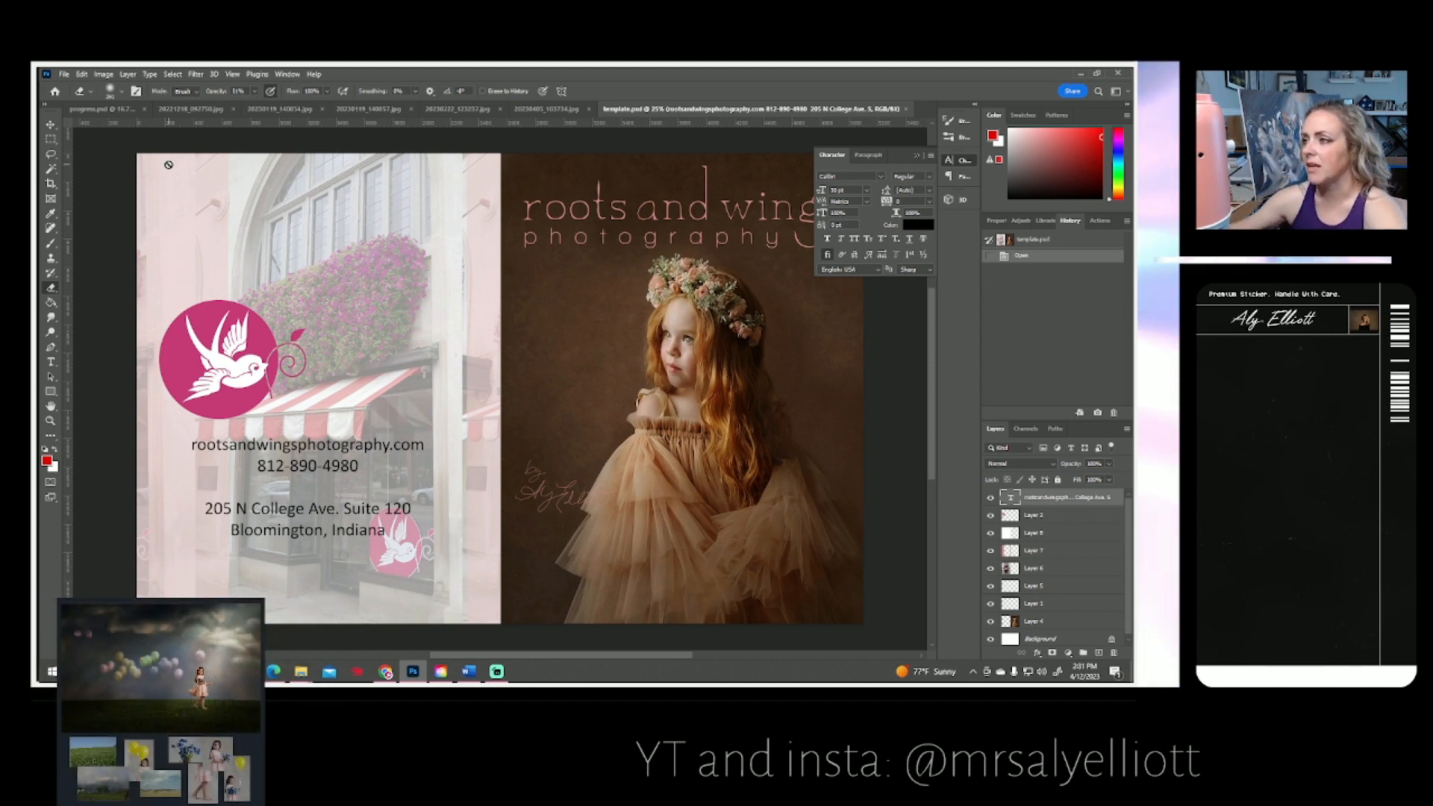
{"action": "left_click", "coordinate": [105, 110]}
{"action": "left_click", "coordinate": [238, 109]}
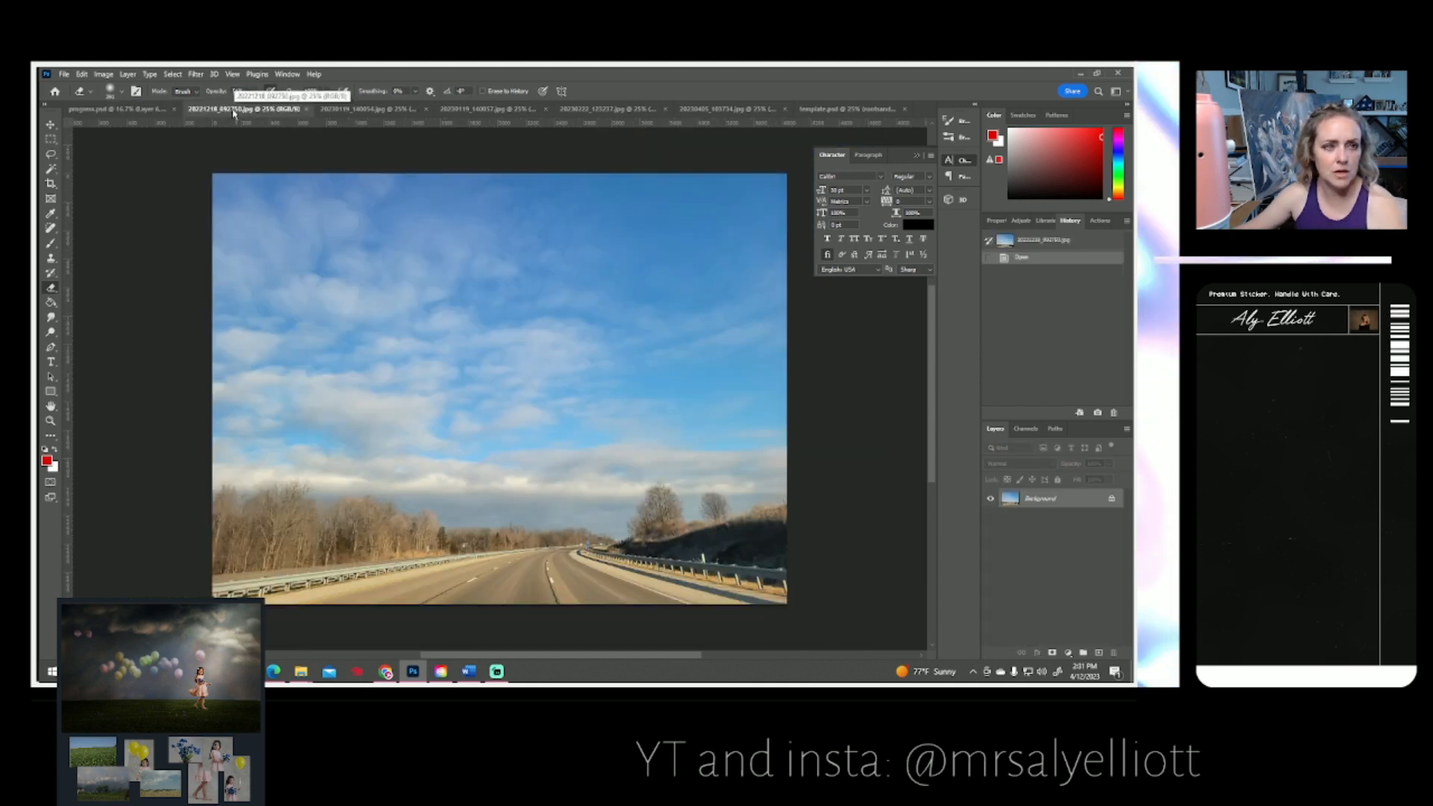
{"action": "left_click", "coordinate": [306, 109]}
- Compare the two stormy highway photos and close the first one
{"action": "left_click", "coordinate": [242, 111]}
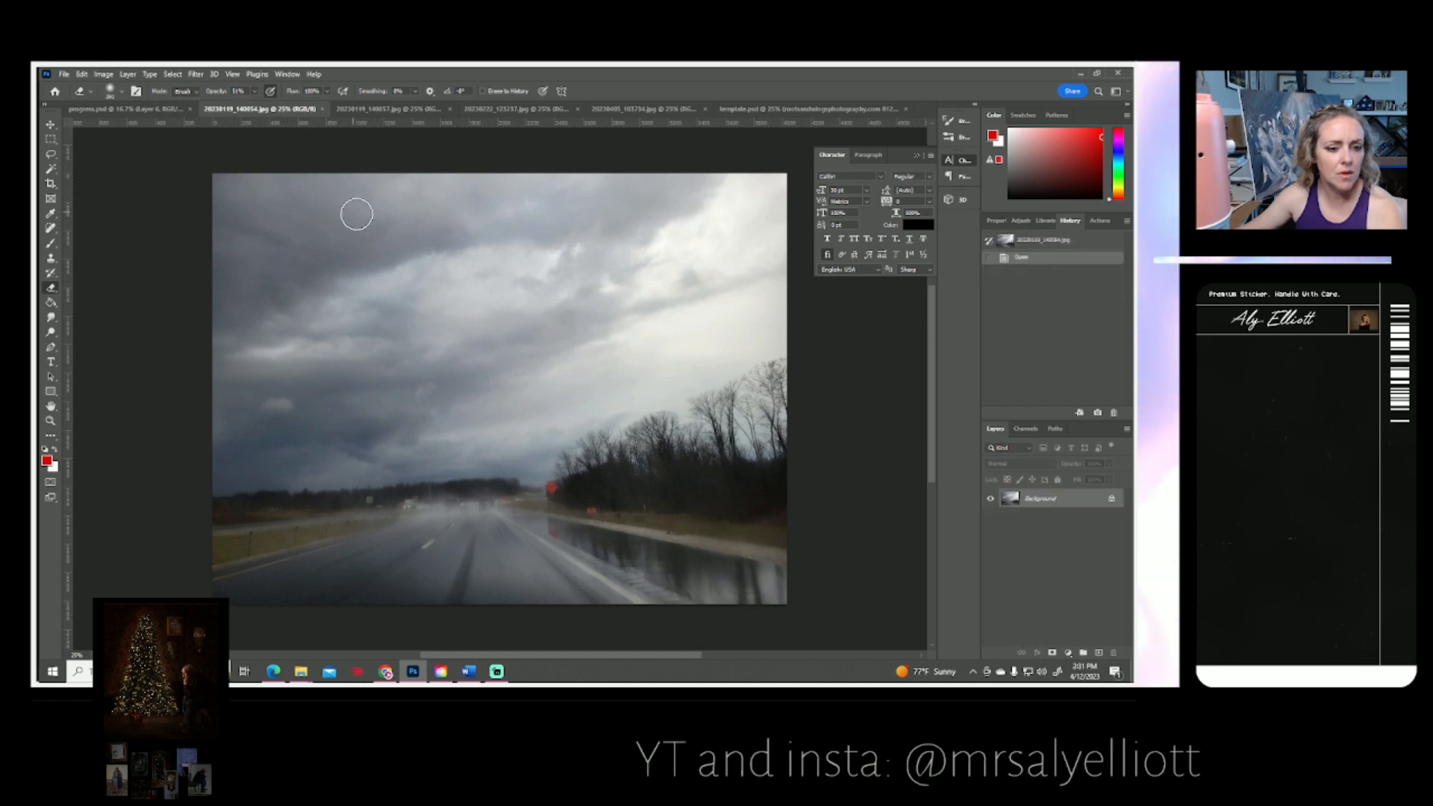
{"action": "left_click", "coordinate": [367, 108]}
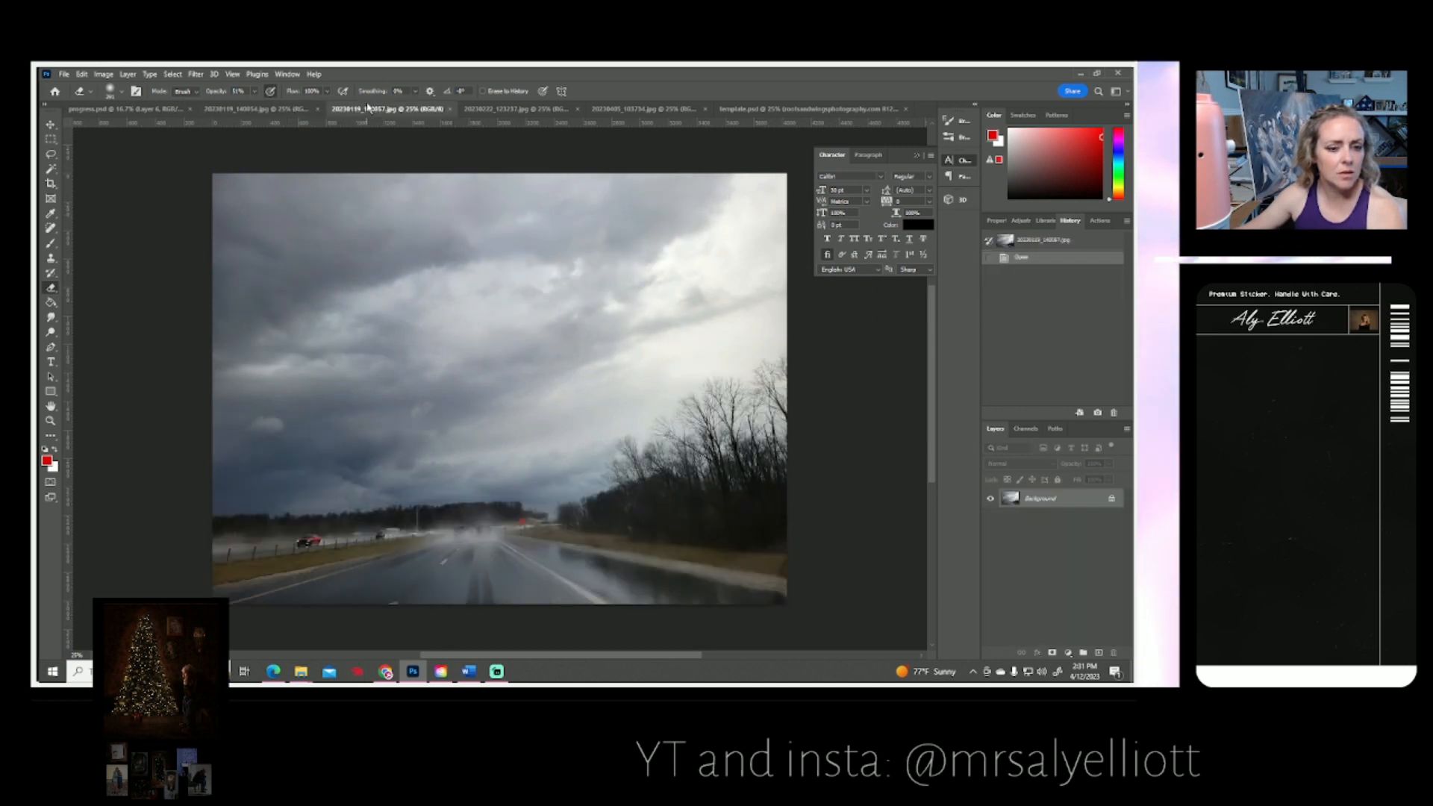
{"action": "left_click", "coordinate": [321, 109]}
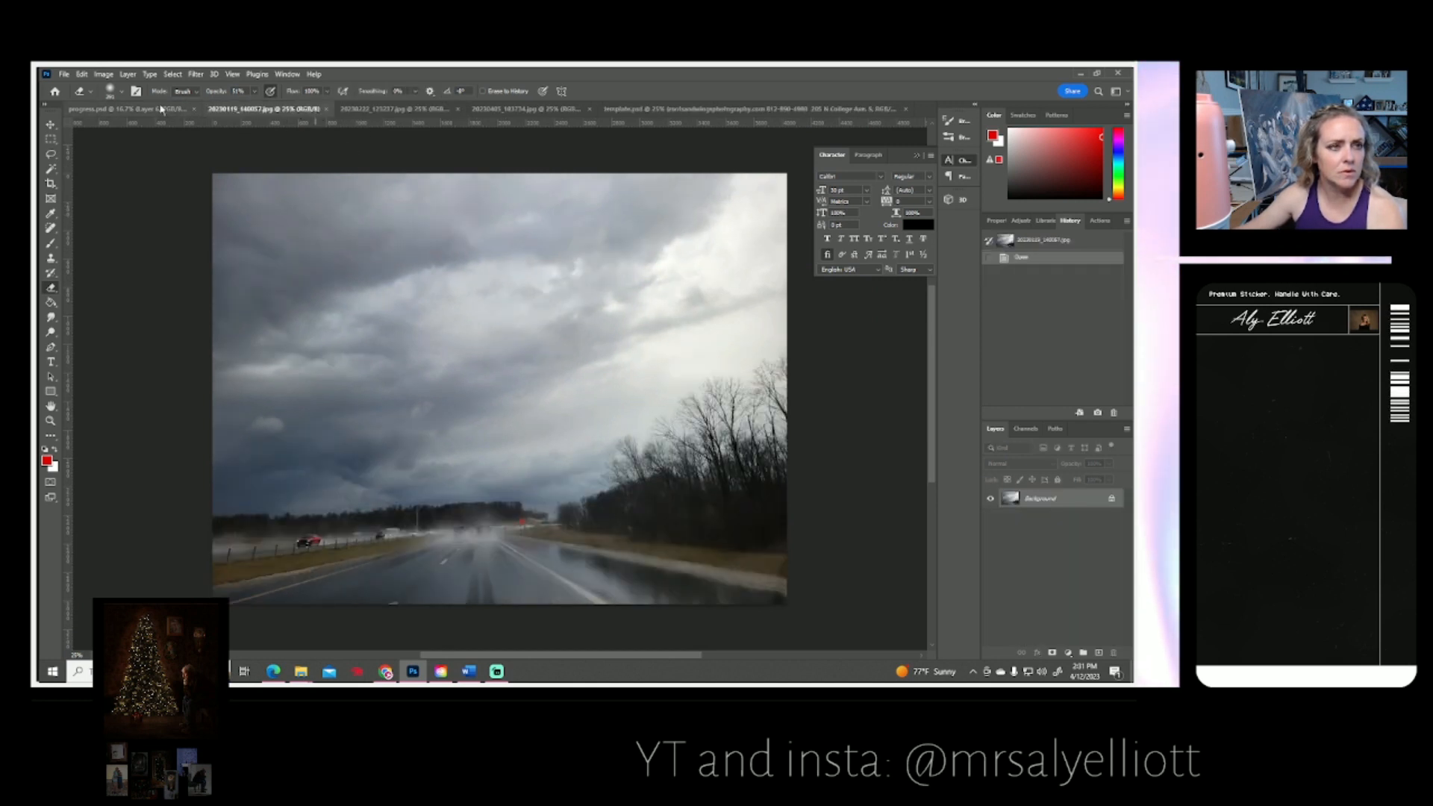
- Compare the cloudy country-lane photo with progress.psd, and close the street photo with the yellow bollards
{"action": "left_click", "coordinate": [394, 109]}
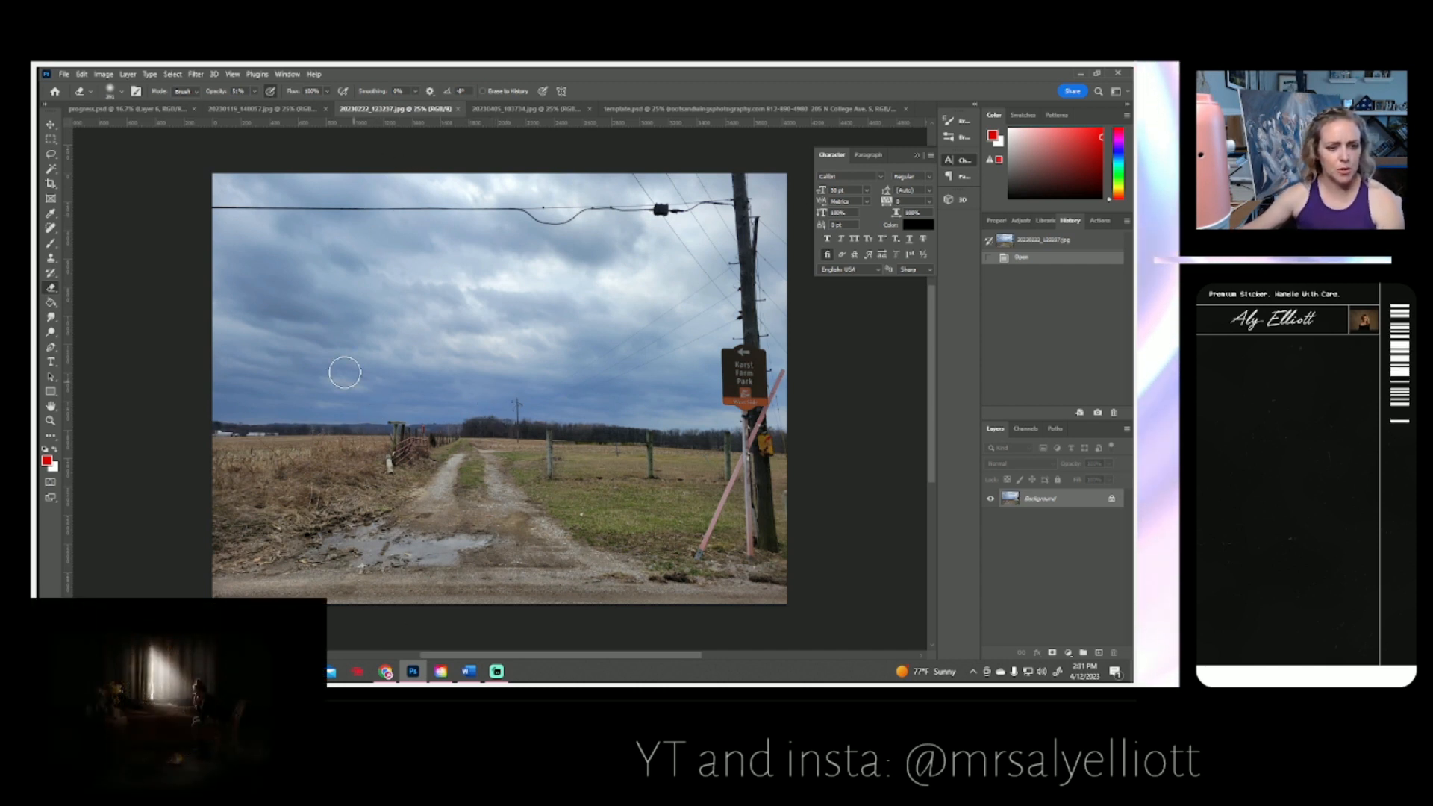
{"action": "left_click", "coordinate": [101, 109]}
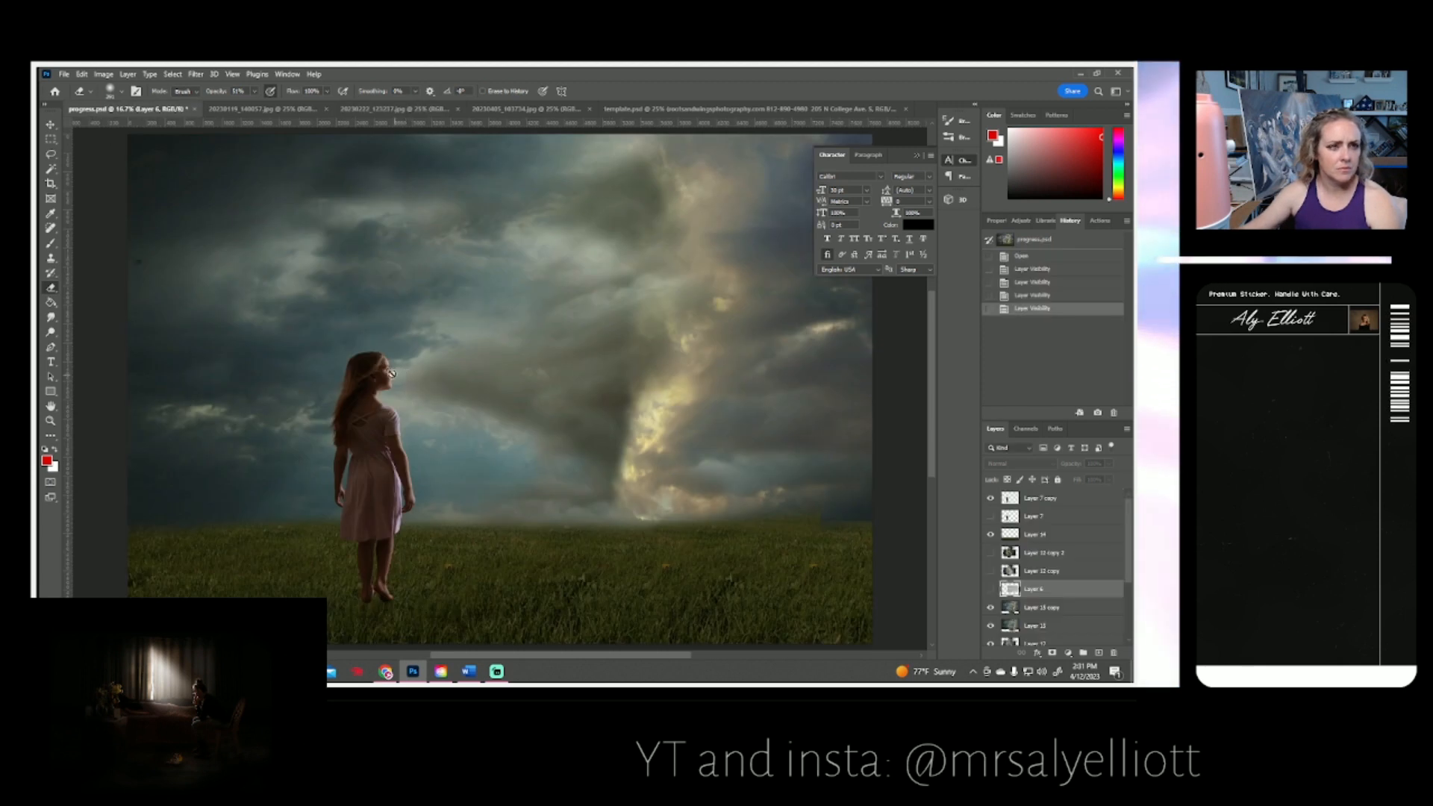
{"action": "left_click", "coordinate": [393, 109]}
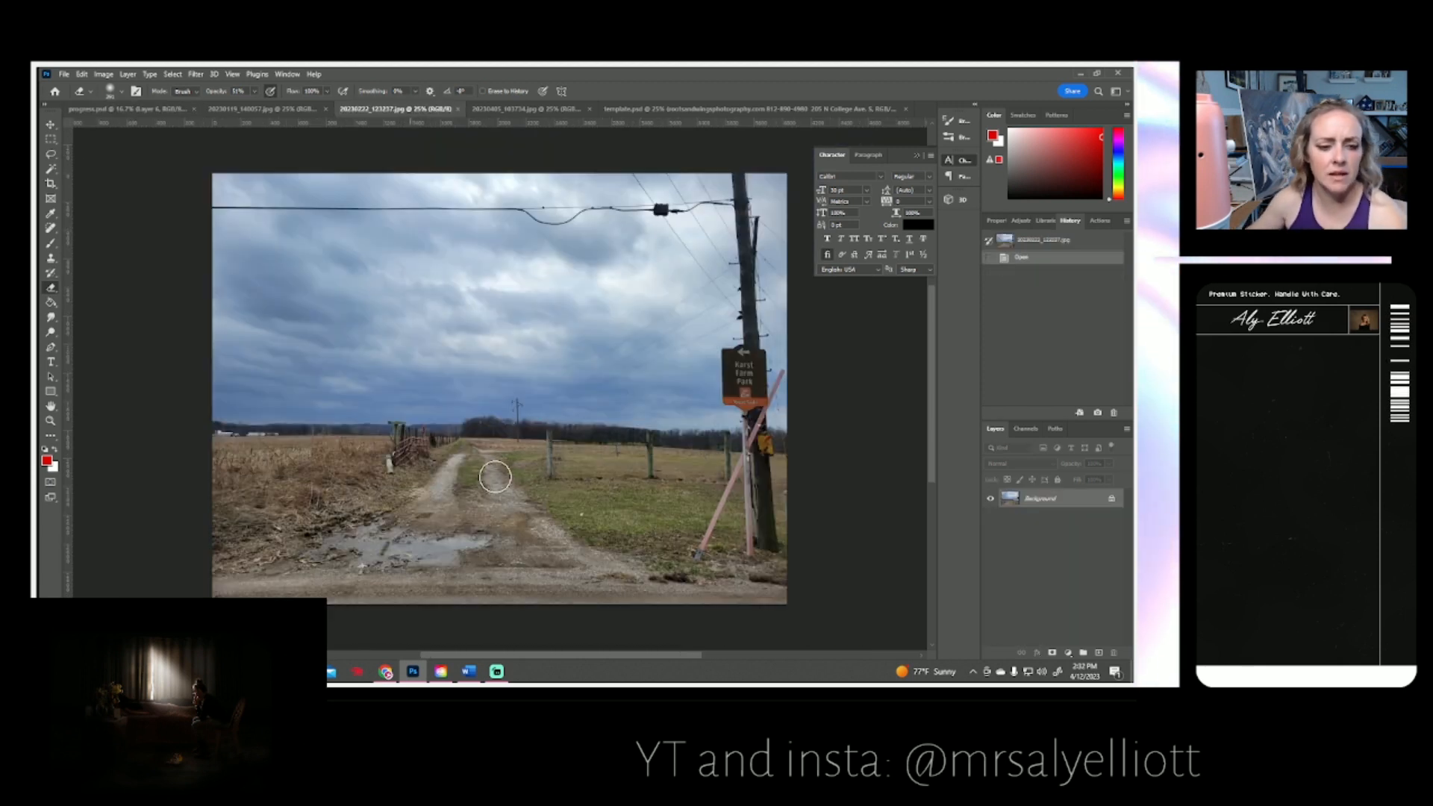
{"action": "left_click", "coordinate": [530, 108]}
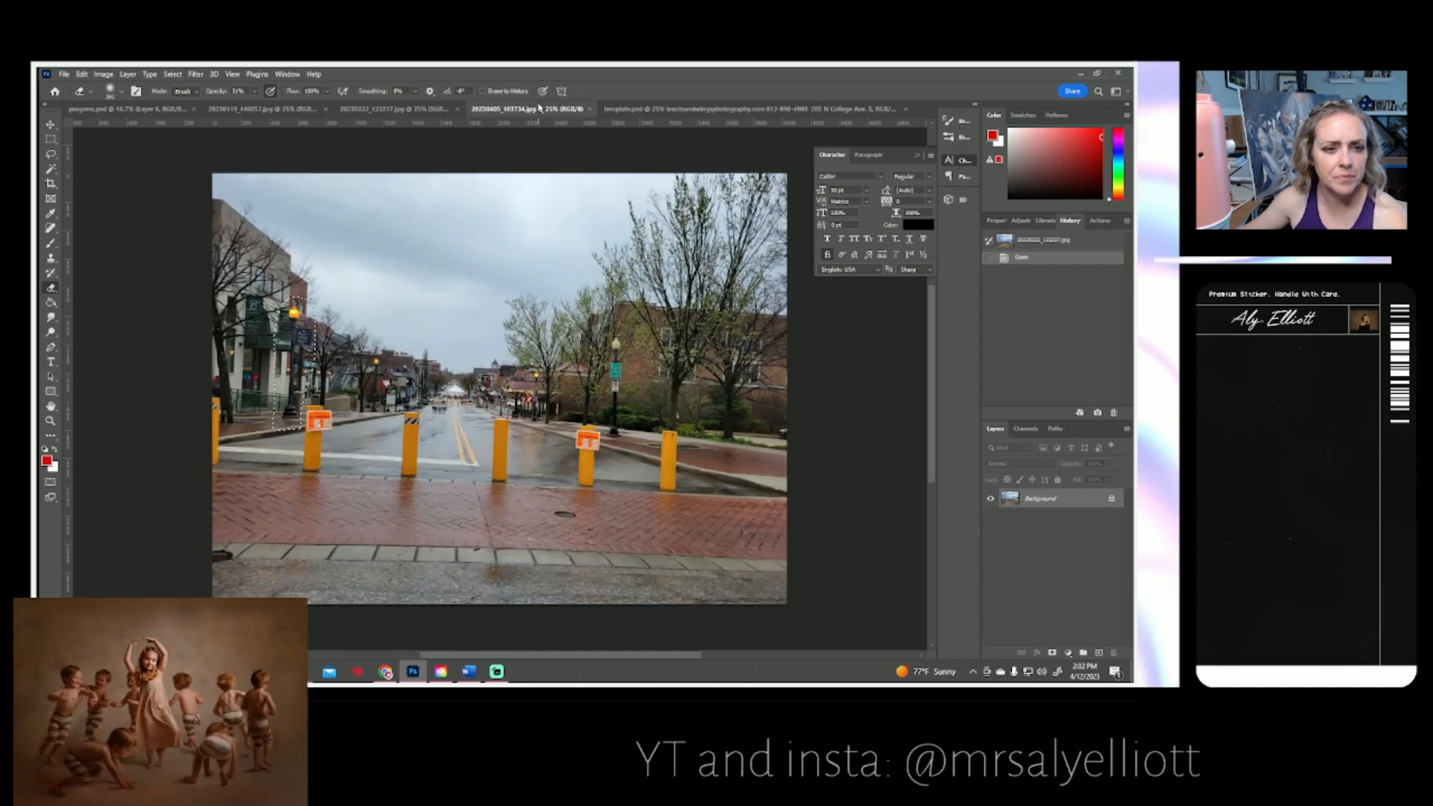
{"action": "left_click", "coordinate": [590, 109]}
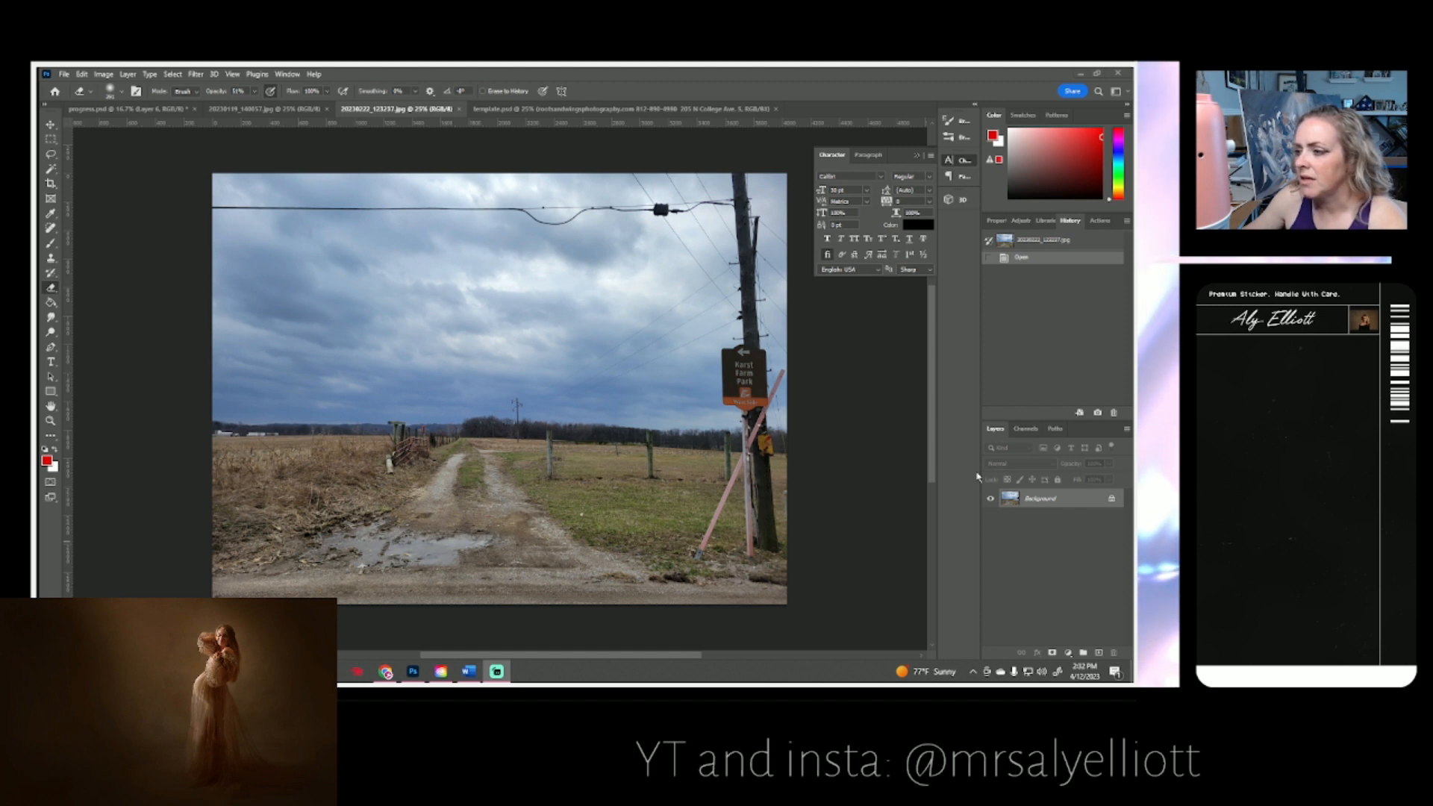
- Switch to template.psd, review the album spreads from spread001.jpg to spread012.jpg in the image viewer, and close the viewed images
{"action": "left_click", "coordinate": [507, 110]}
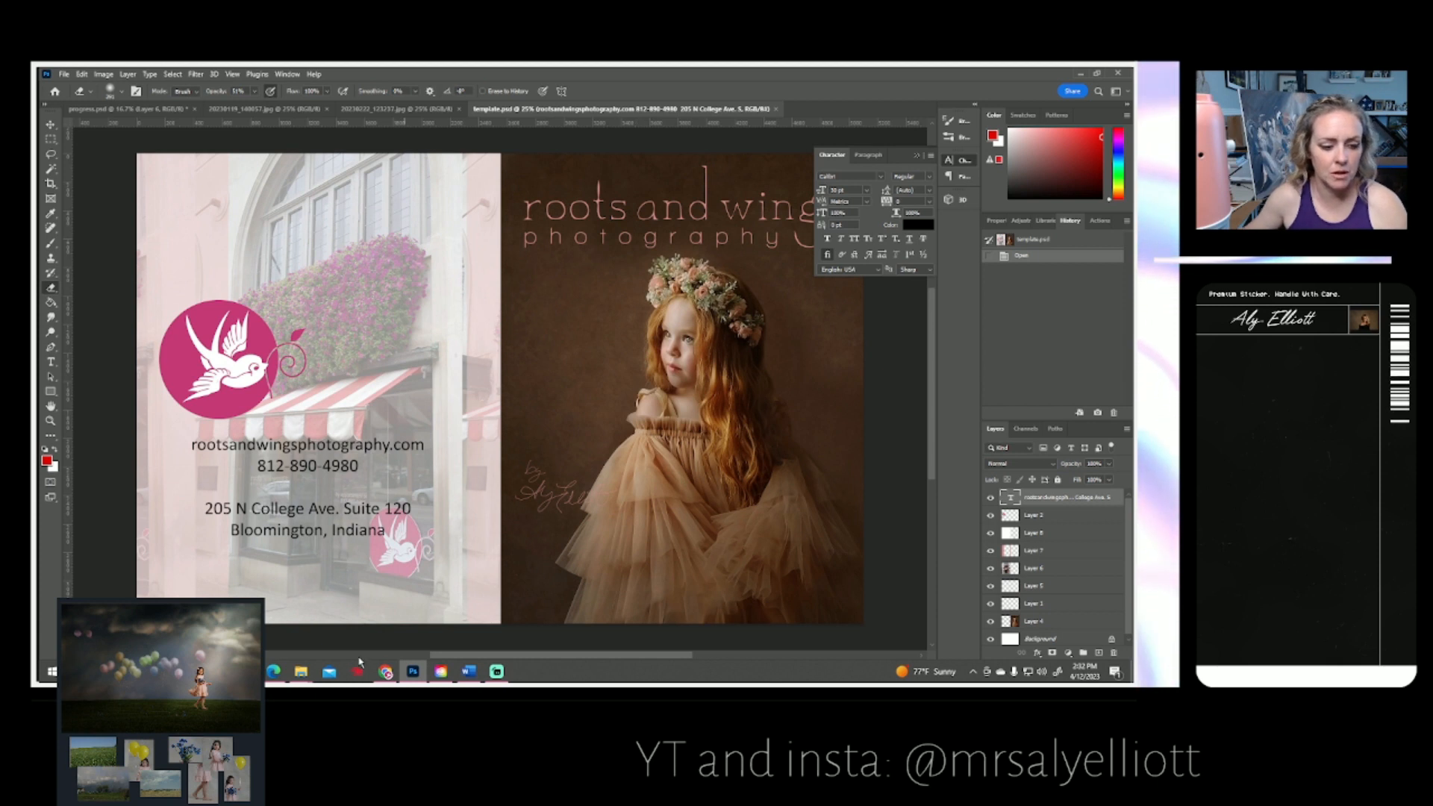
{"action": "mouse_move", "coordinate": [301, 671]}
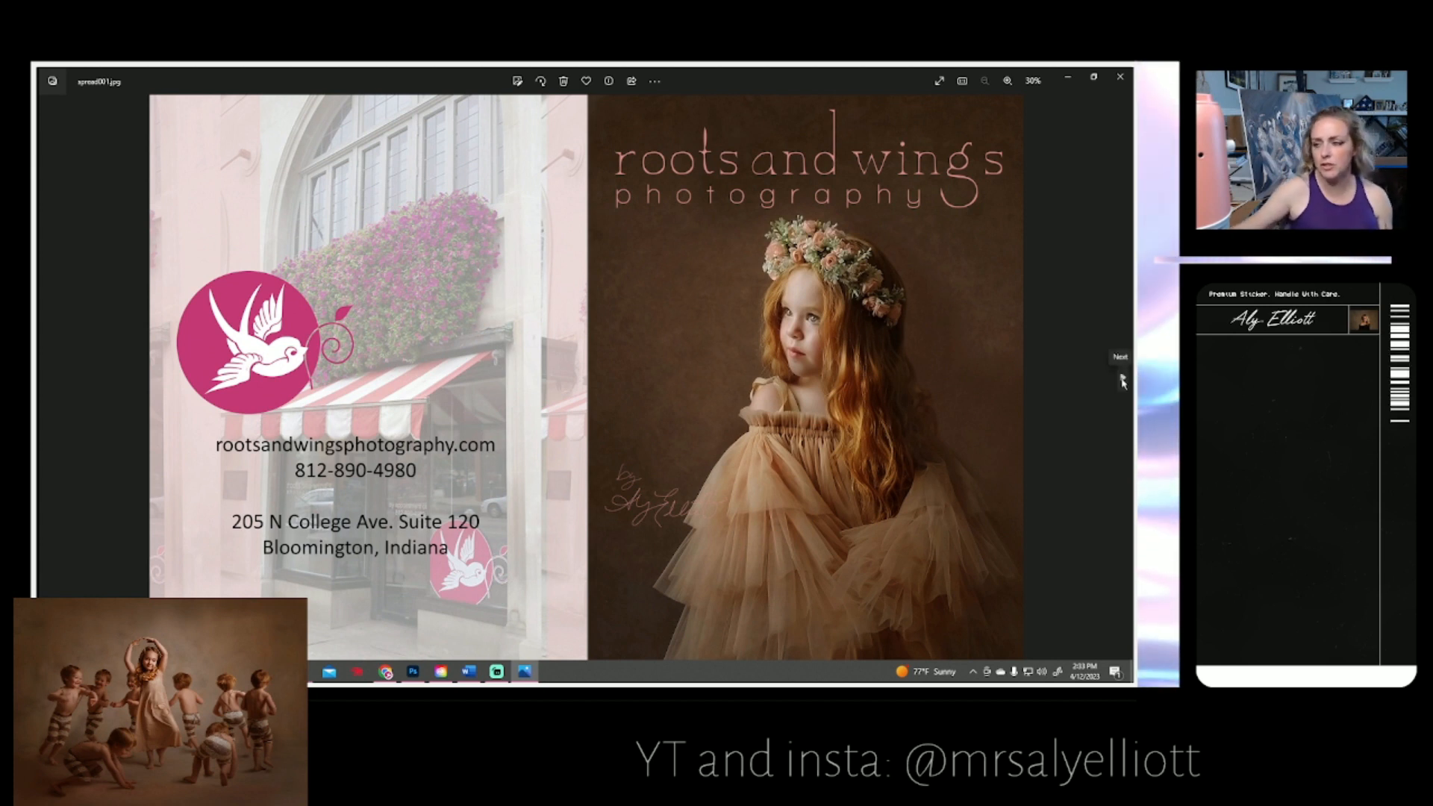
{"action": "left_click", "coordinate": [1121, 381]}
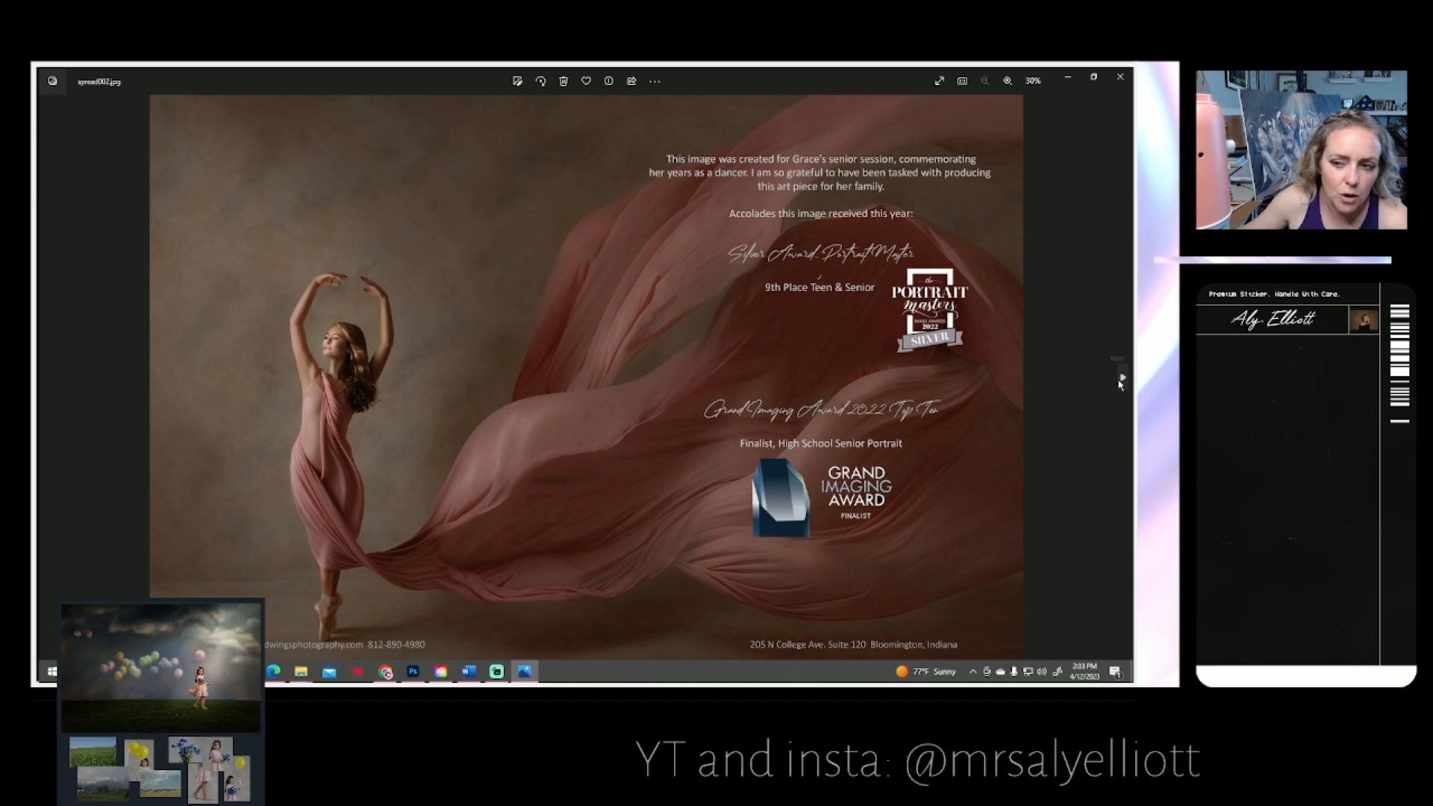
{"action": "left_click", "coordinate": [1121, 379]}
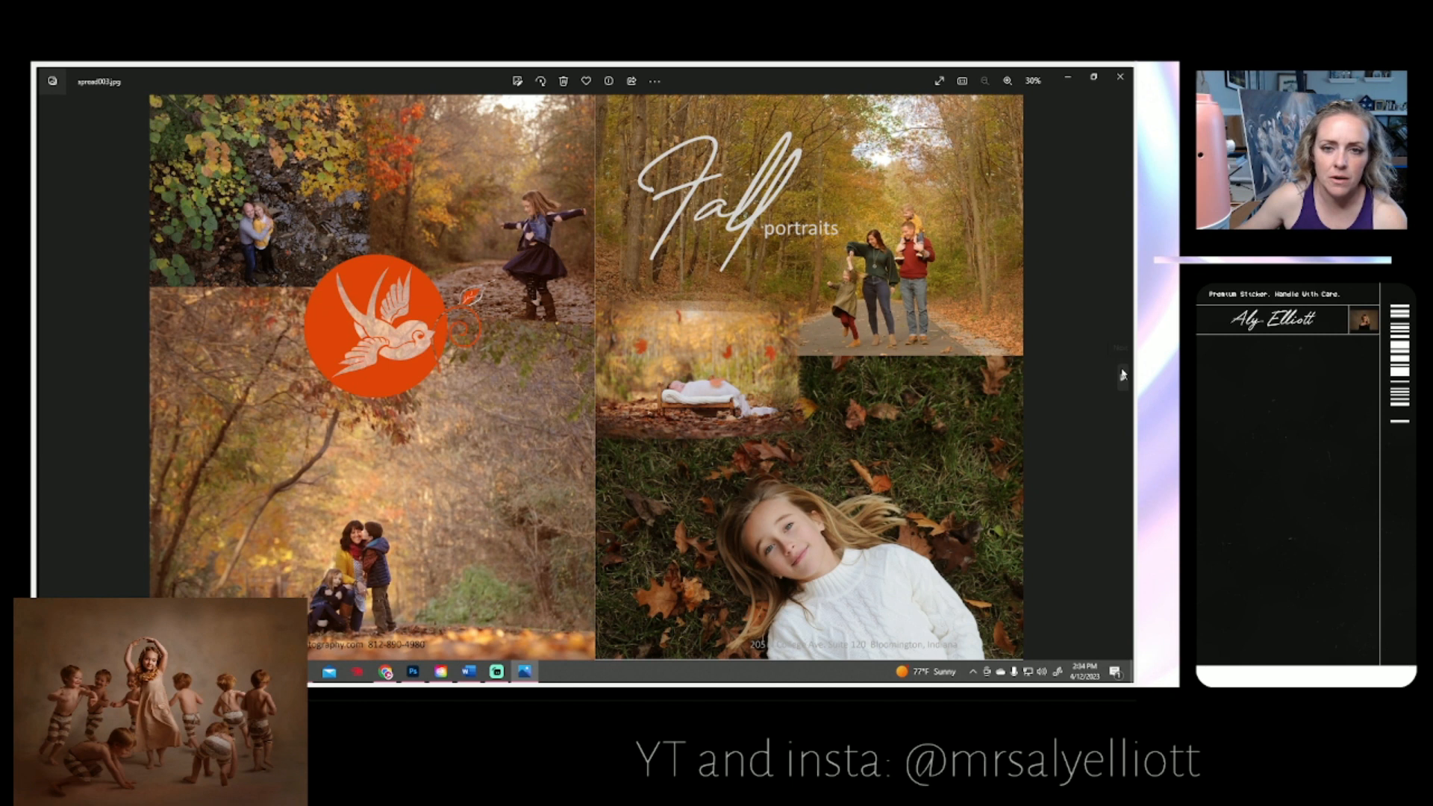
{"action": "left_click", "coordinate": [1122, 375]}
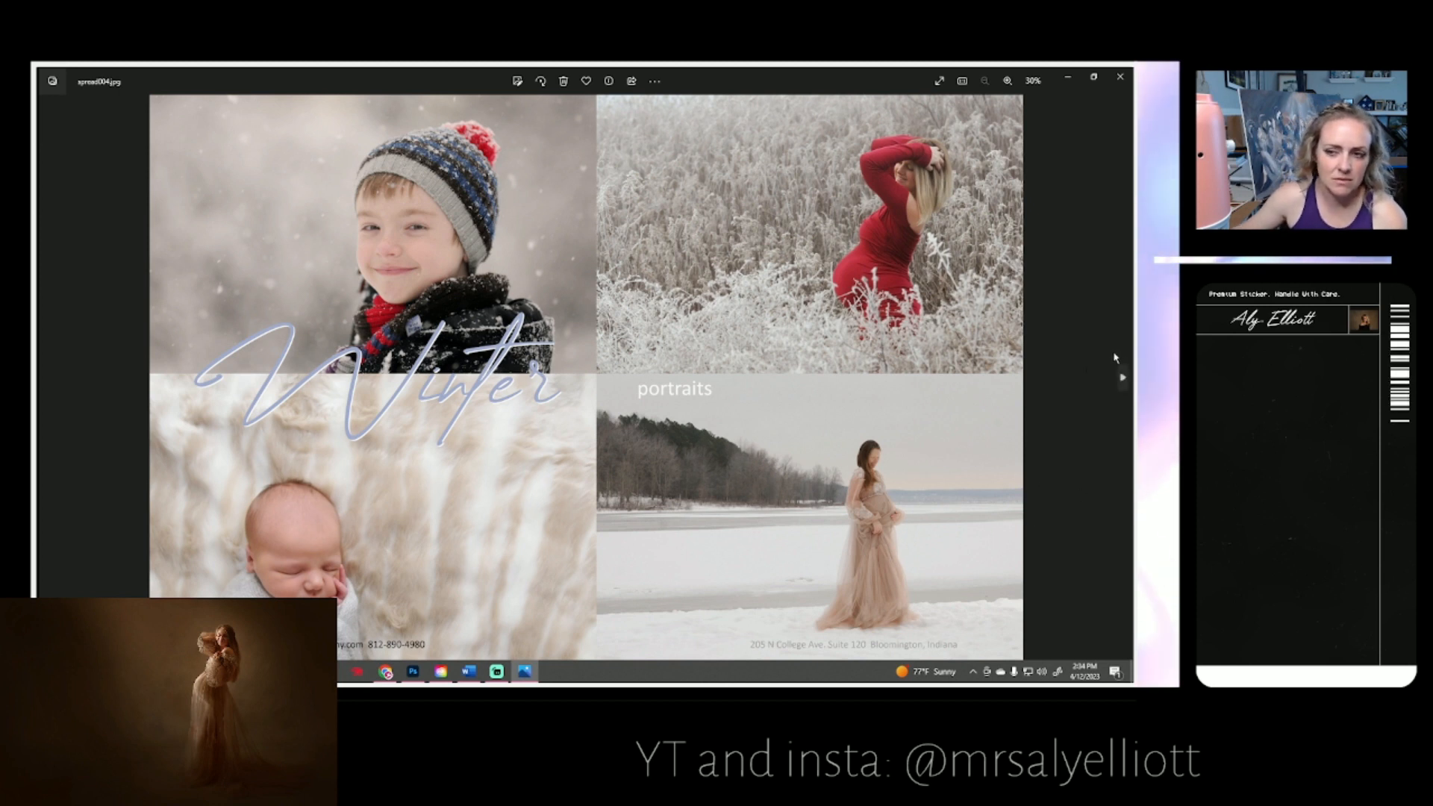
{"action": "left_click", "coordinate": [1125, 381]}
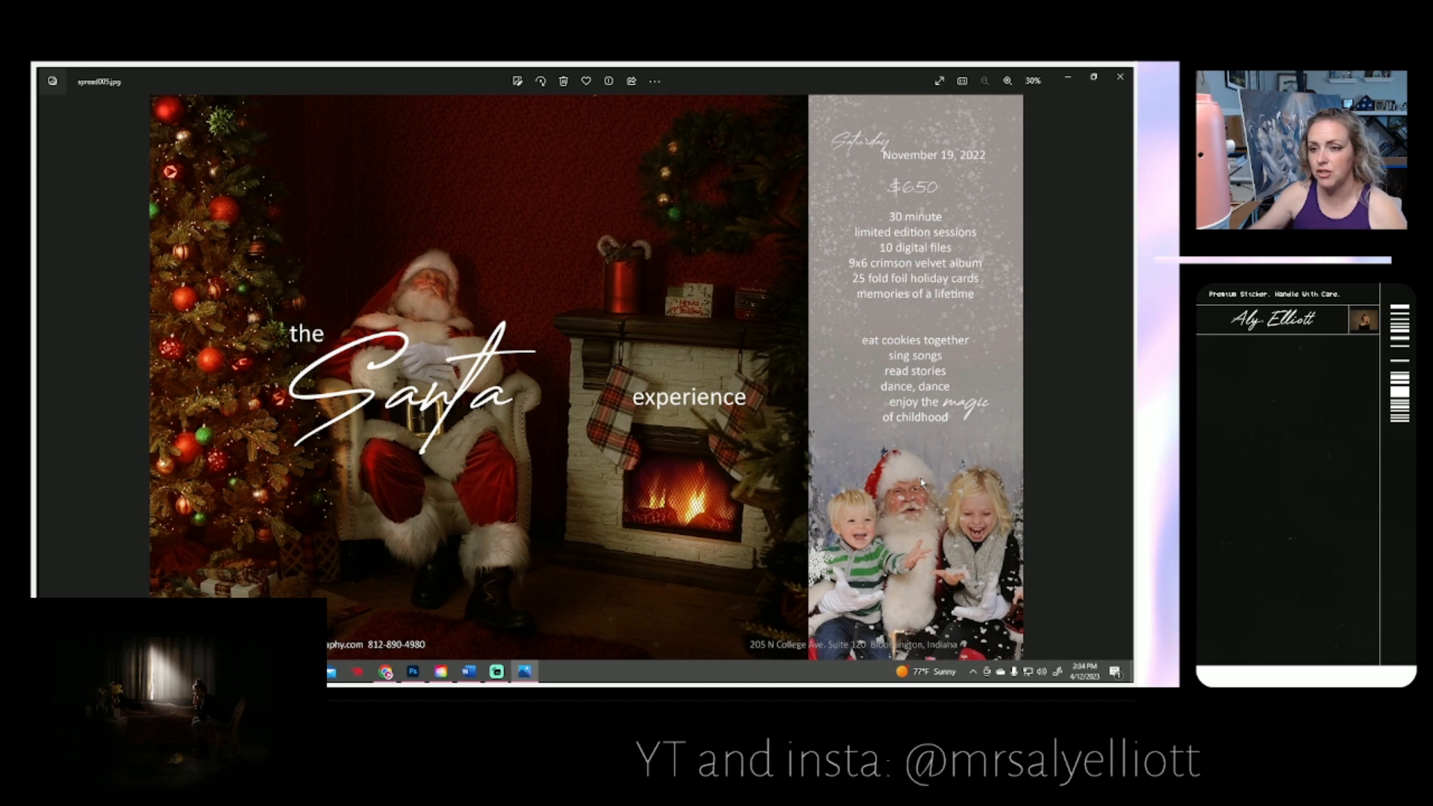
{"action": "left_click", "coordinate": [1121, 379]}
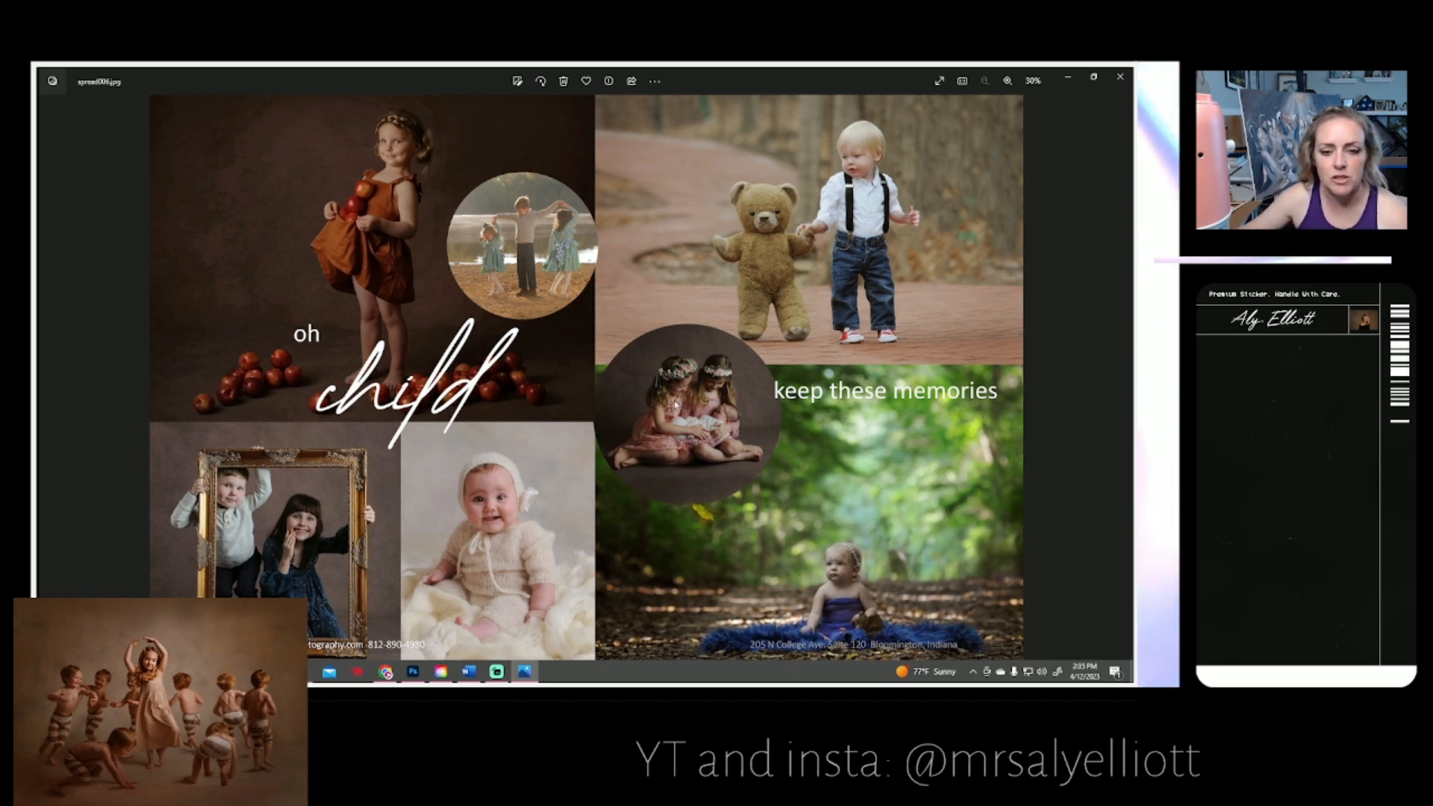
{"action": "left_click", "coordinate": [1125, 386]}
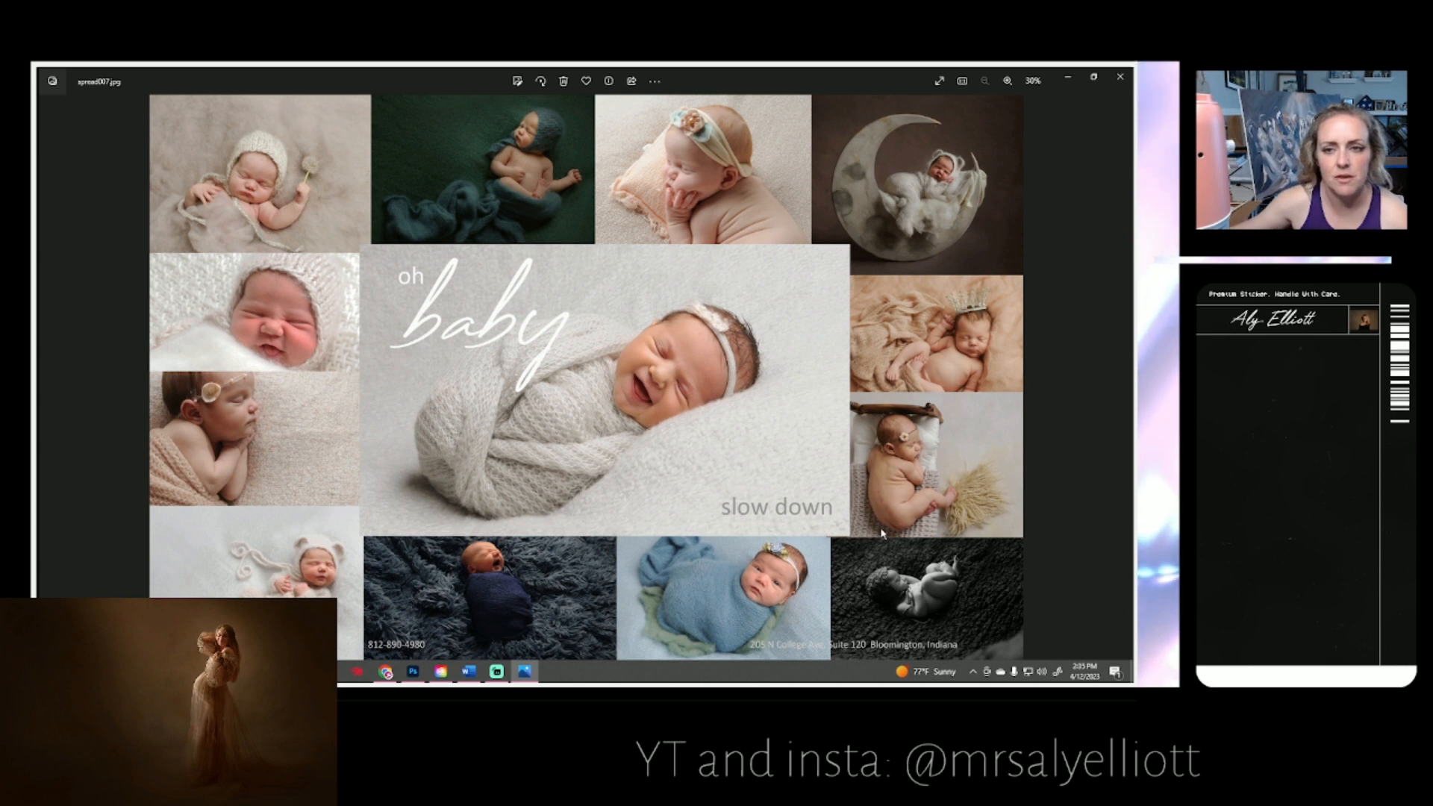
{"action": "left_click", "coordinate": [1125, 379]}
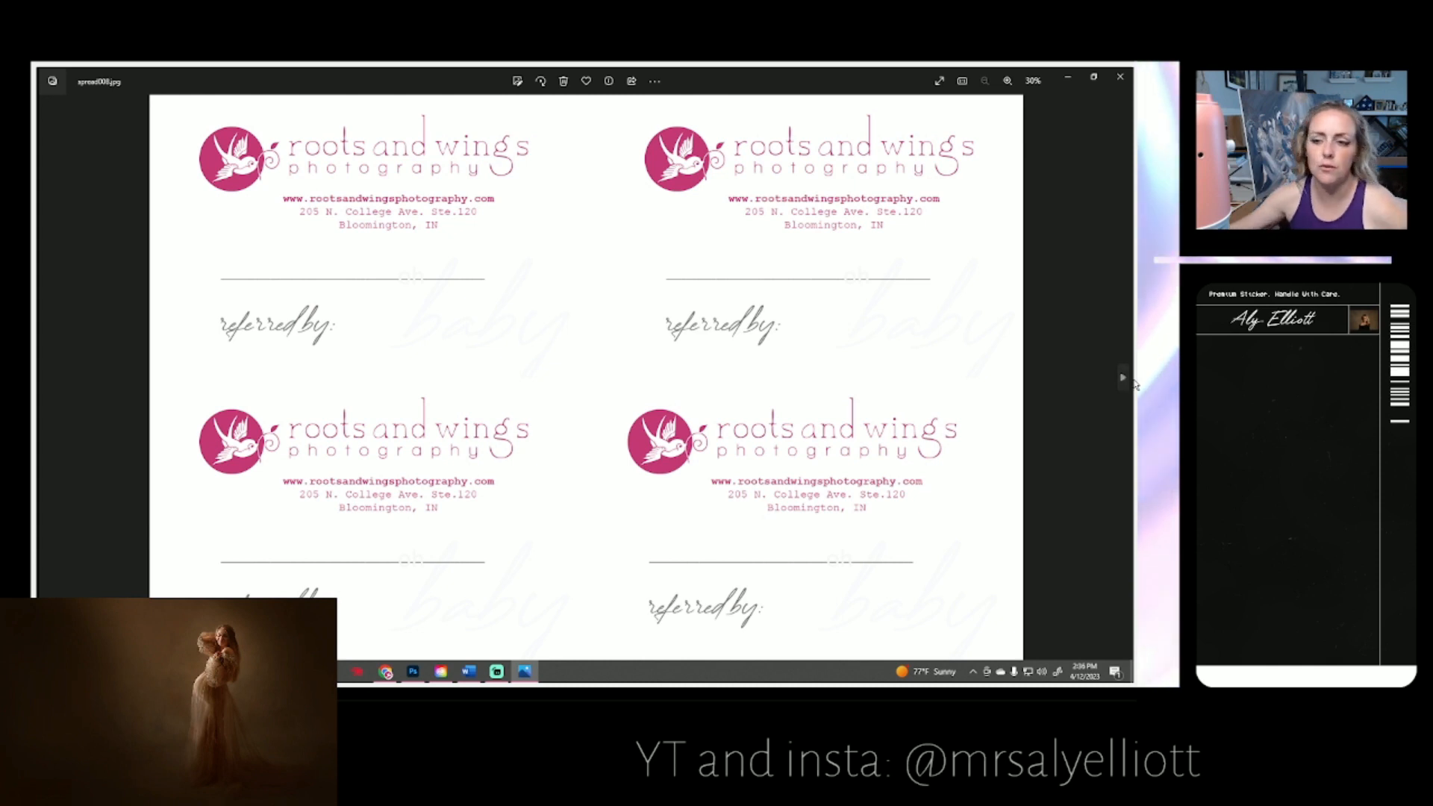
{"action": "left_click", "coordinate": [1124, 378]}
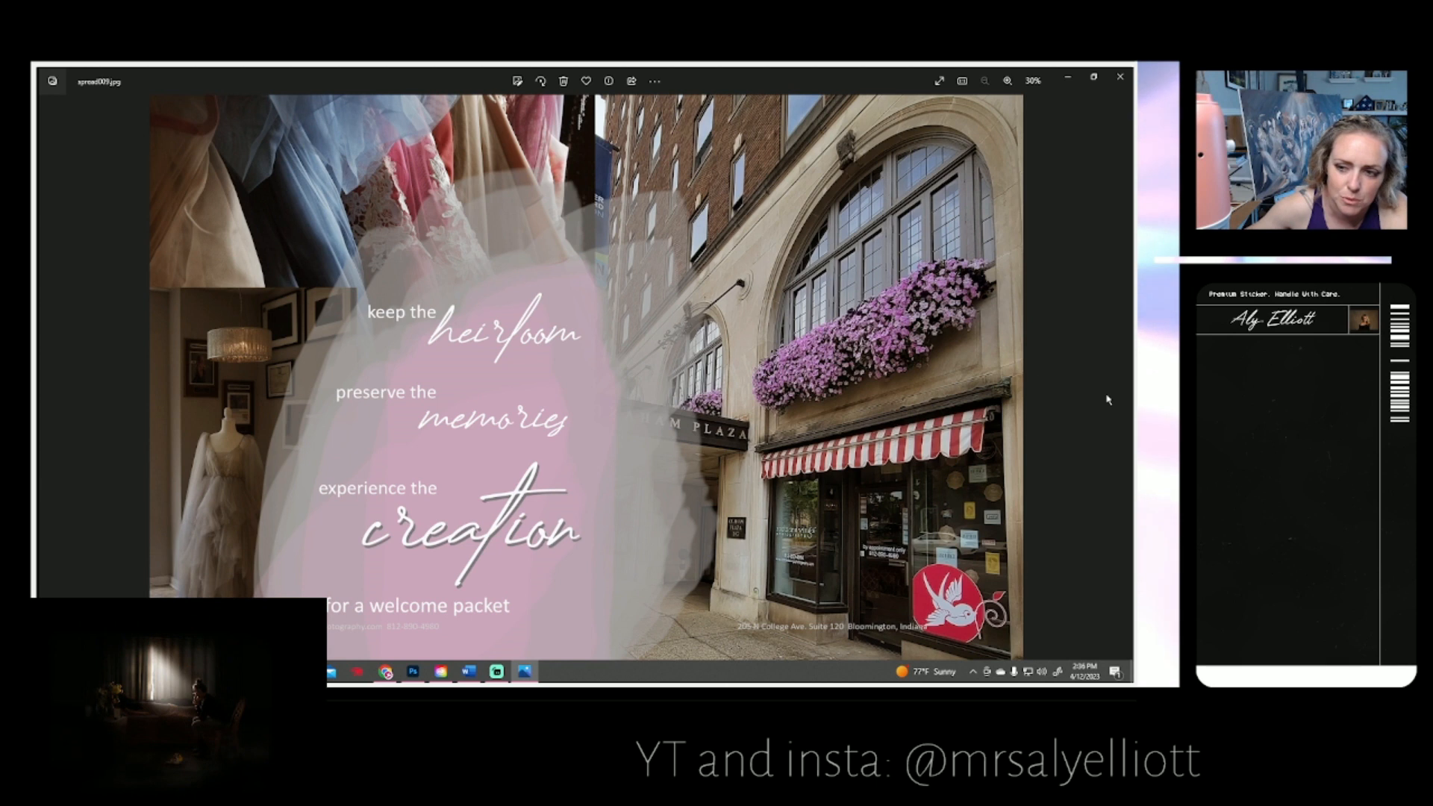
{"action": "left_click", "coordinate": [1124, 379]}
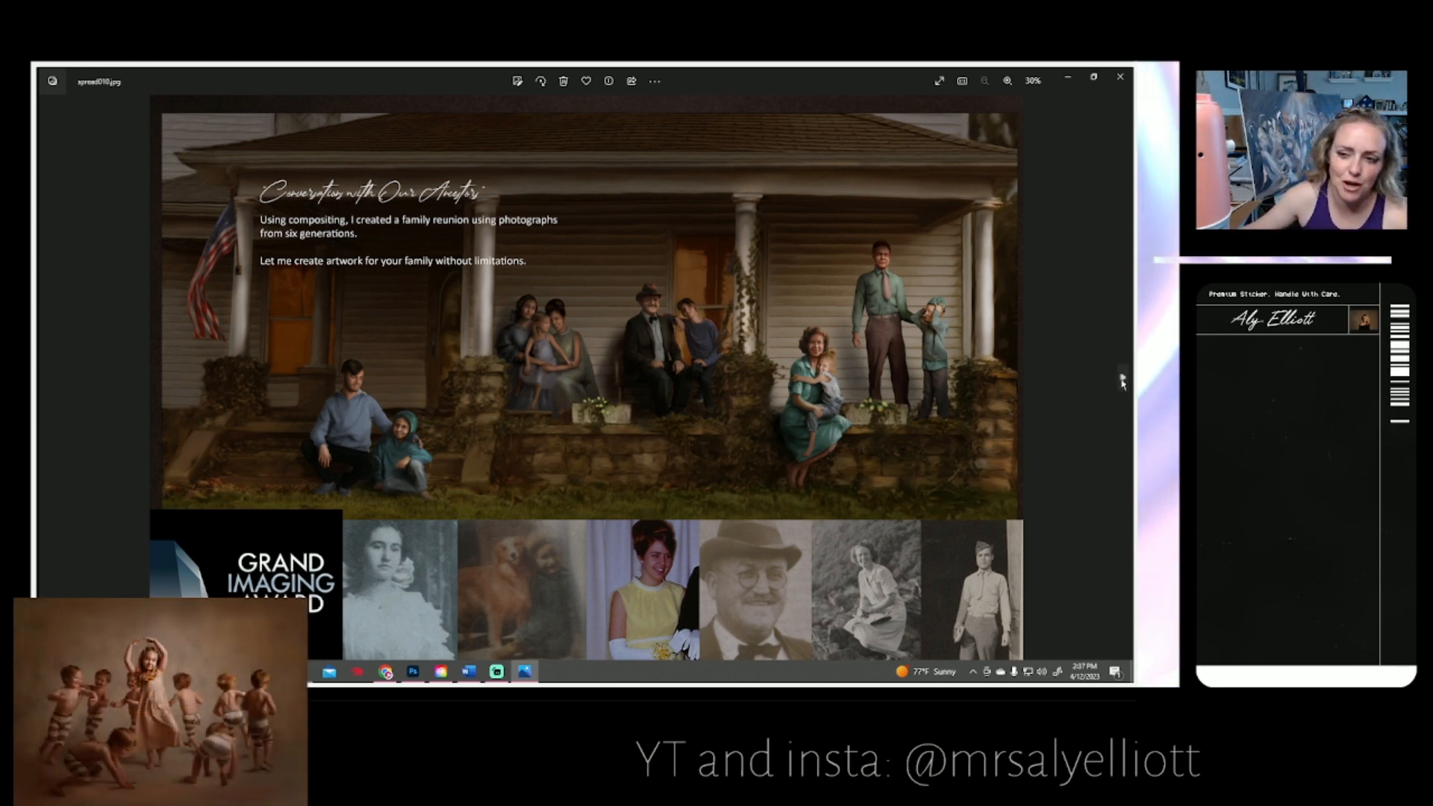
{"action": "left_click", "coordinate": [1121, 380]}
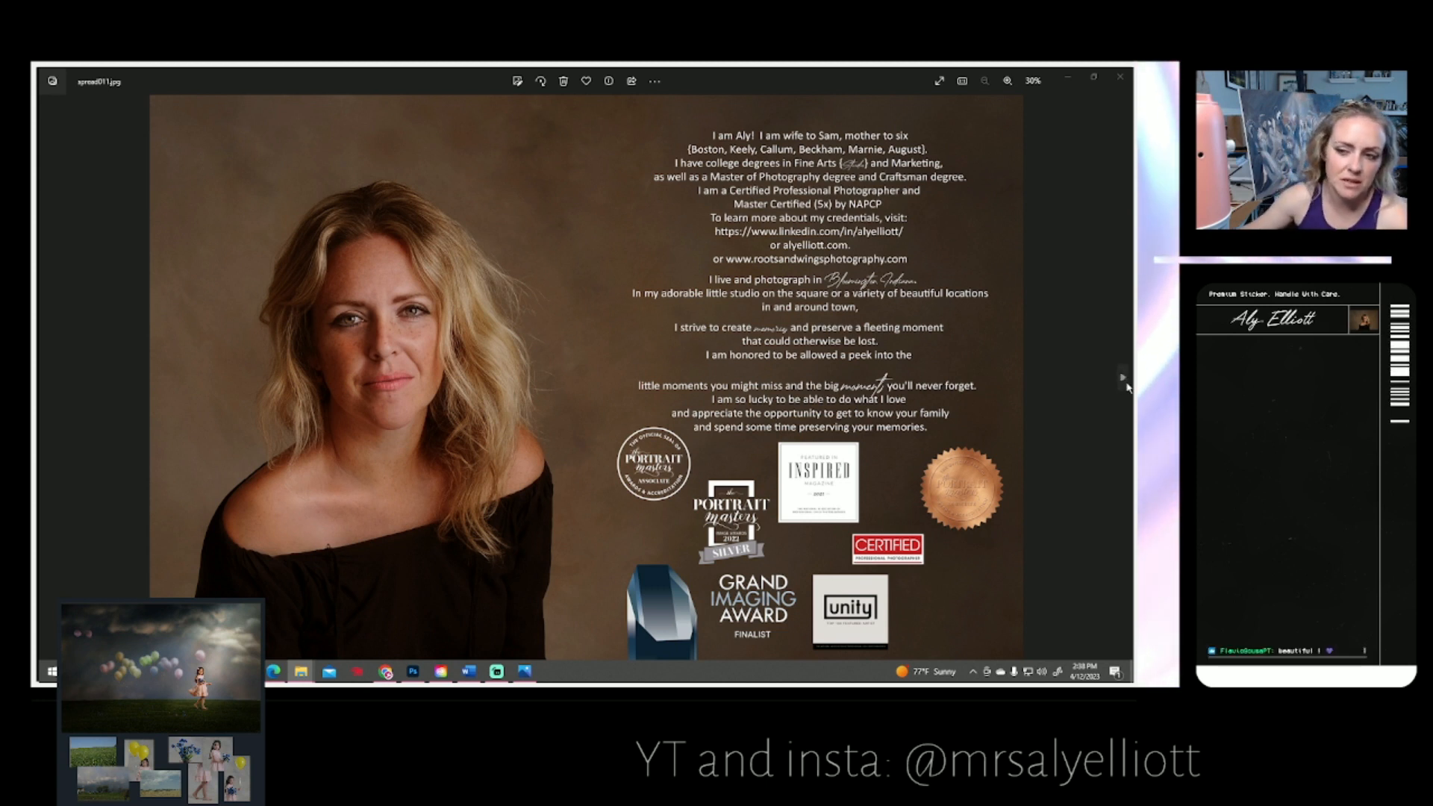
{"action": "left_click", "coordinate": [1123, 379]}
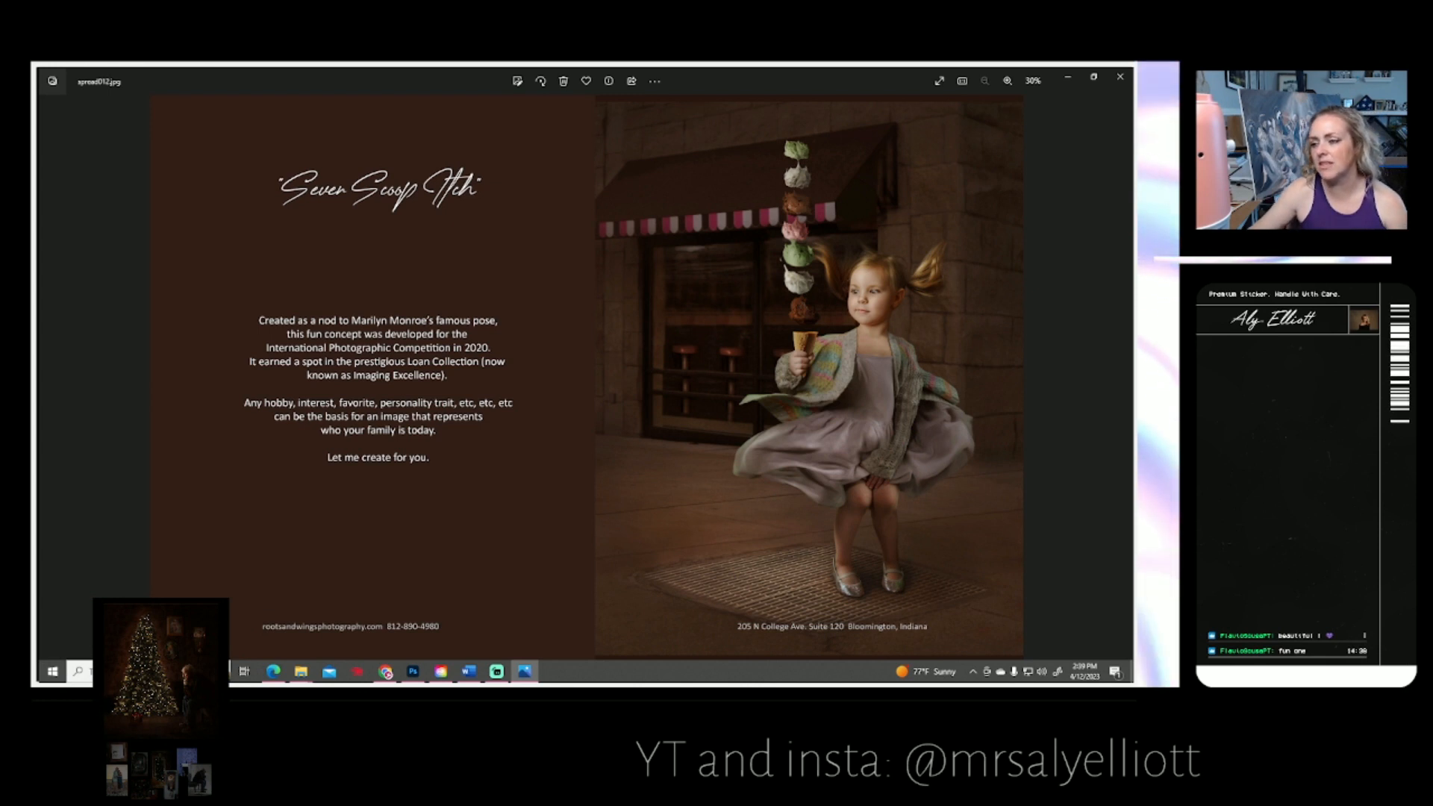
{"action": "left_click", "coordinate": [1120, 79]}
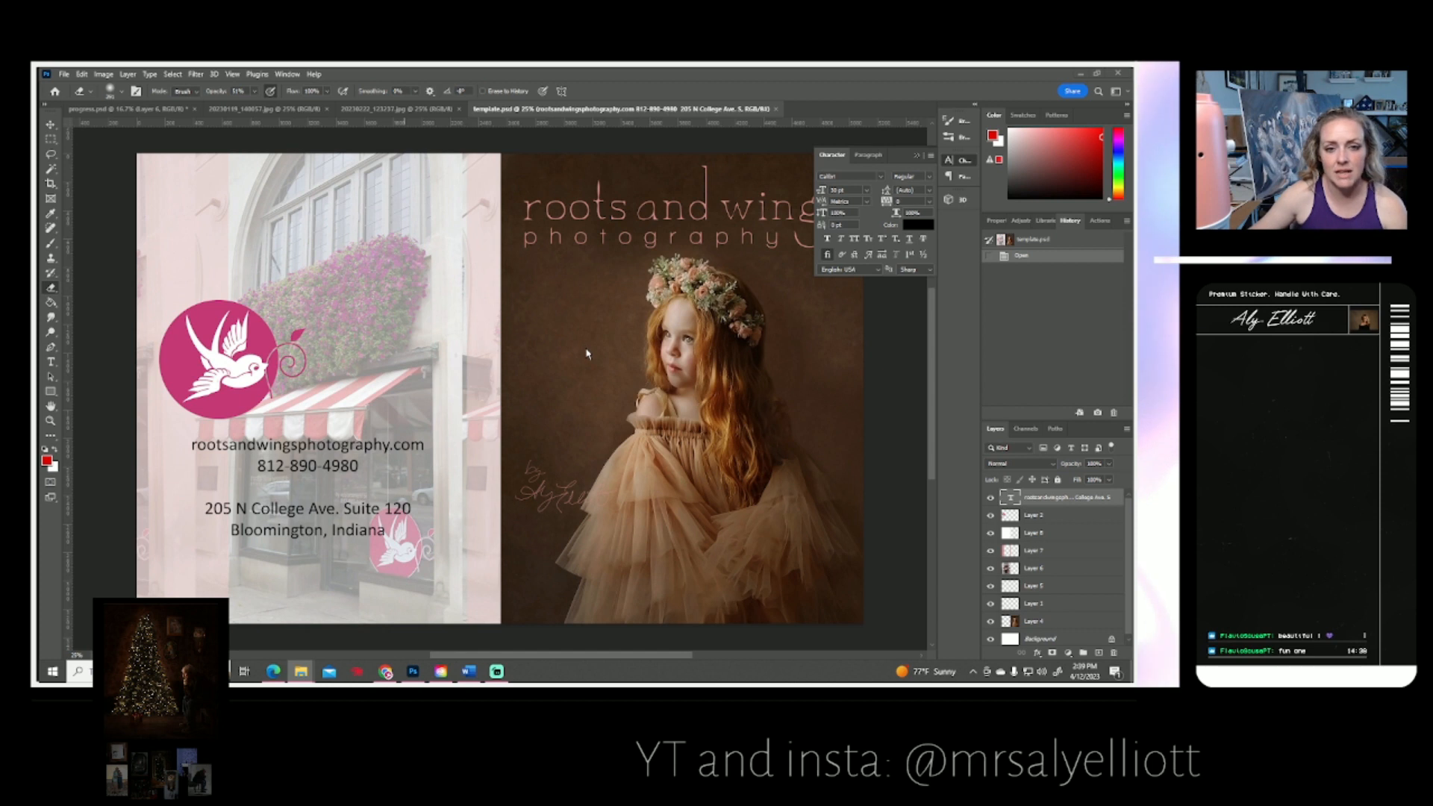
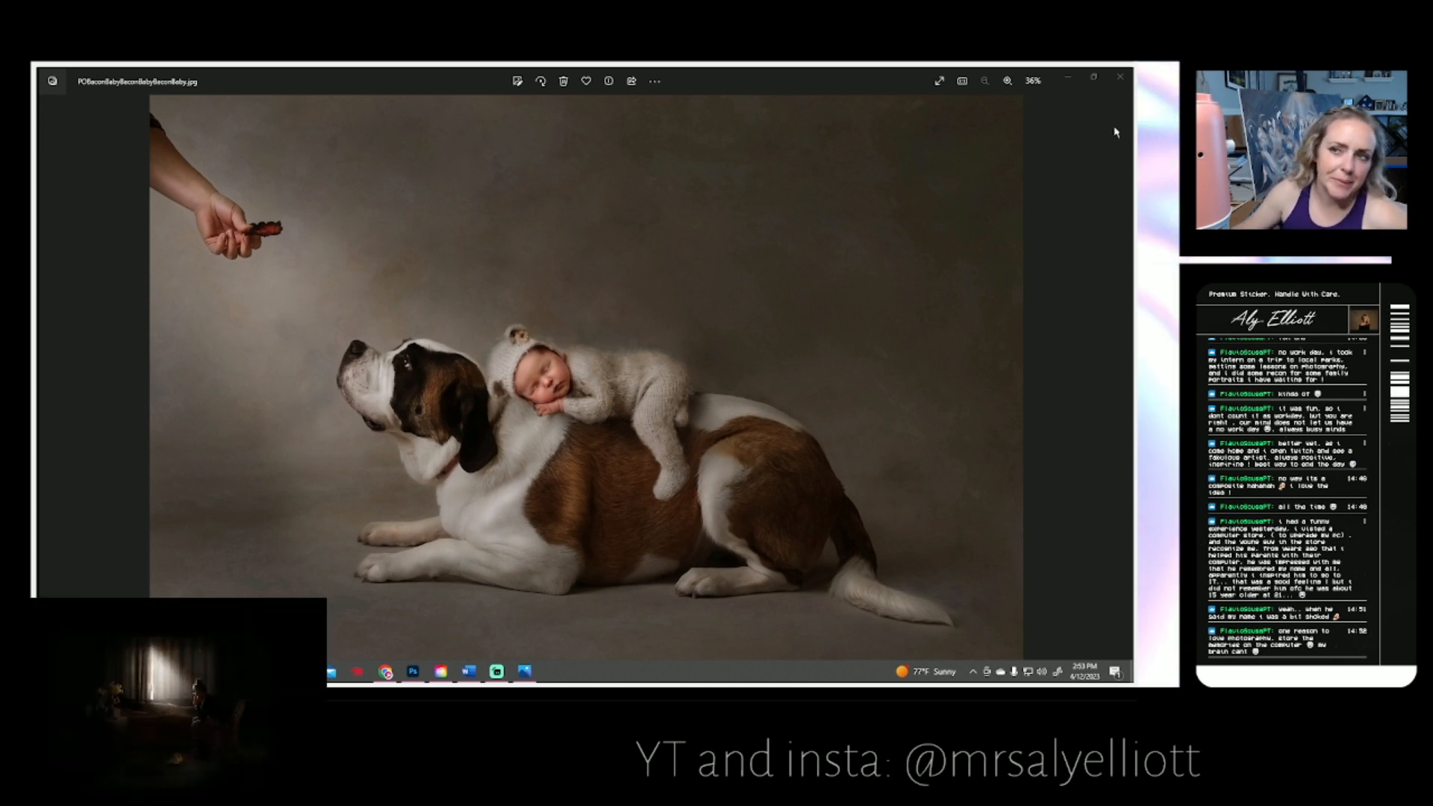
{"action": "left_click", "coordinate": [1119, 77]}
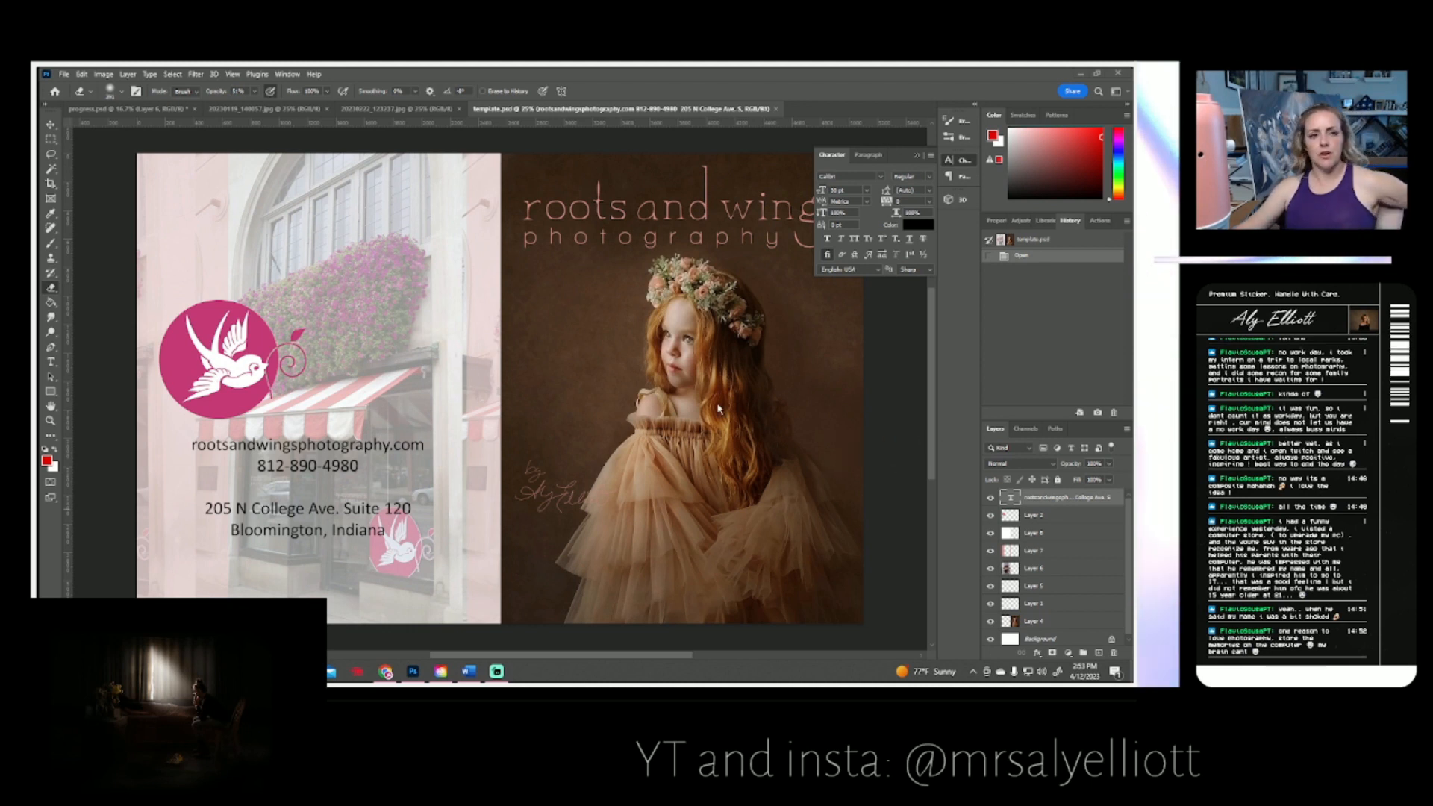
- Open the rowboat, lakeshore toddler and sunlit garden girl photos, and bring up the garden photo, Bloomington Indiana child photographer.jpg
{"action": "left_click", "coordinate": [64, 74]}
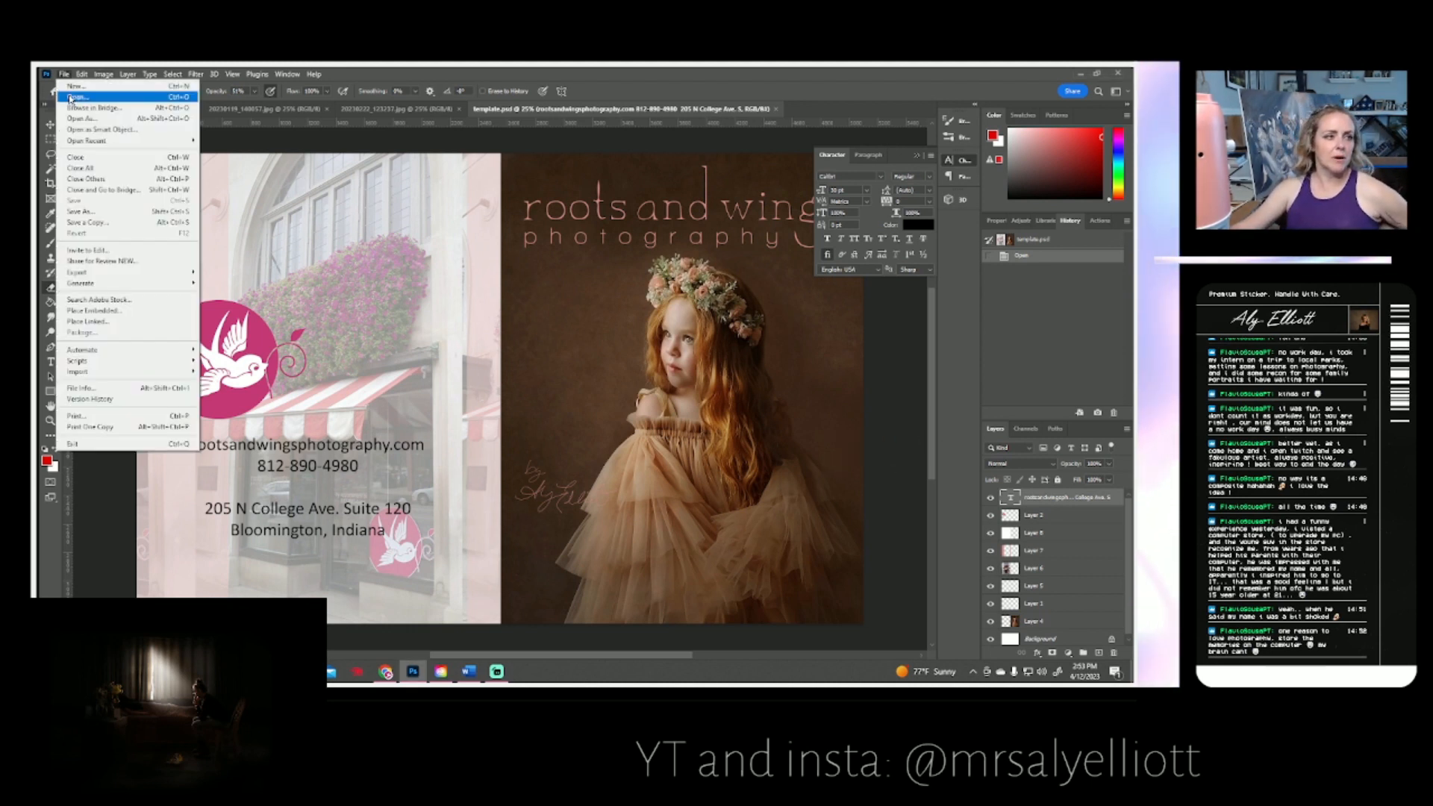
{"action": "left_click", "coordinate": [71, 97]}
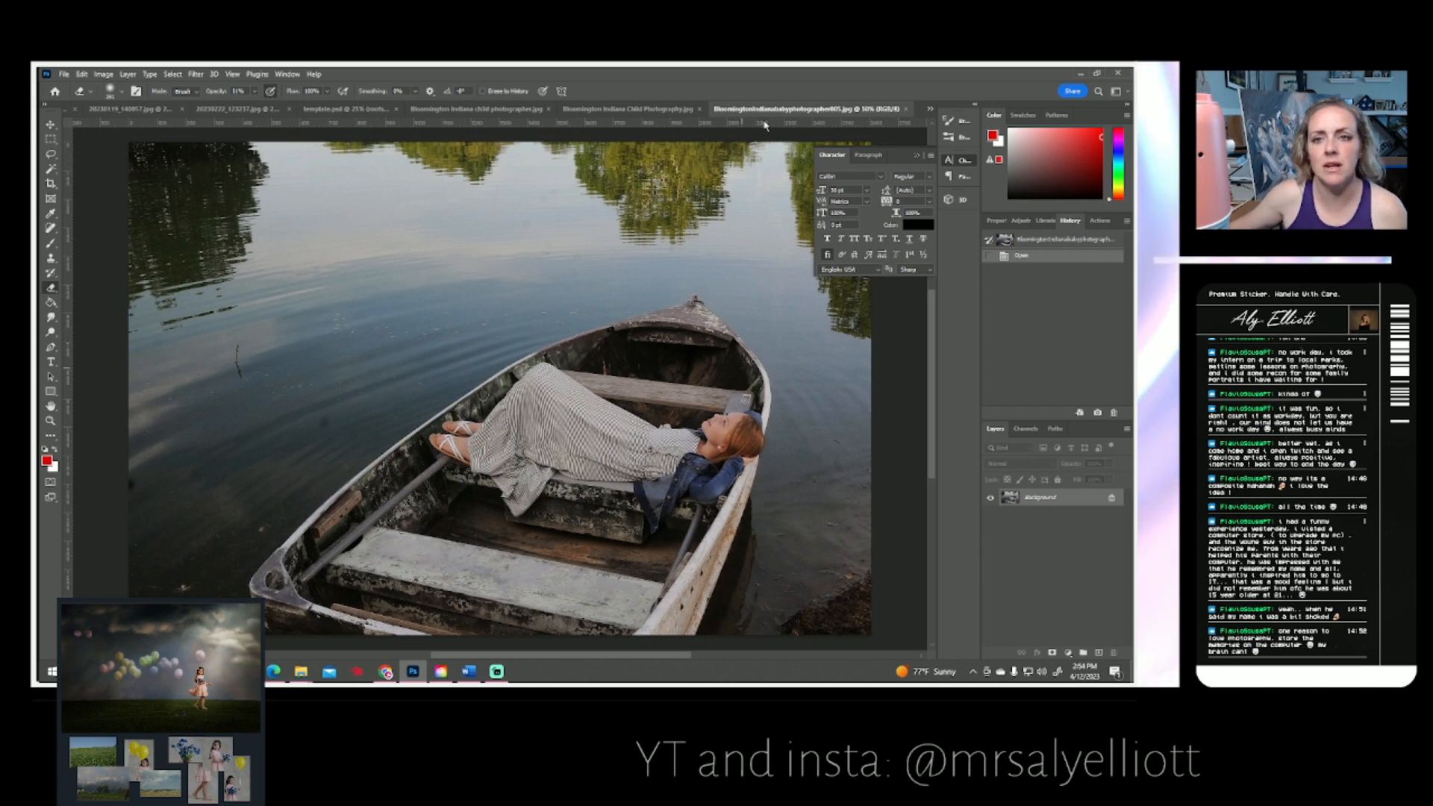
{"action": "left_click", "coordinate": [642, 110]}
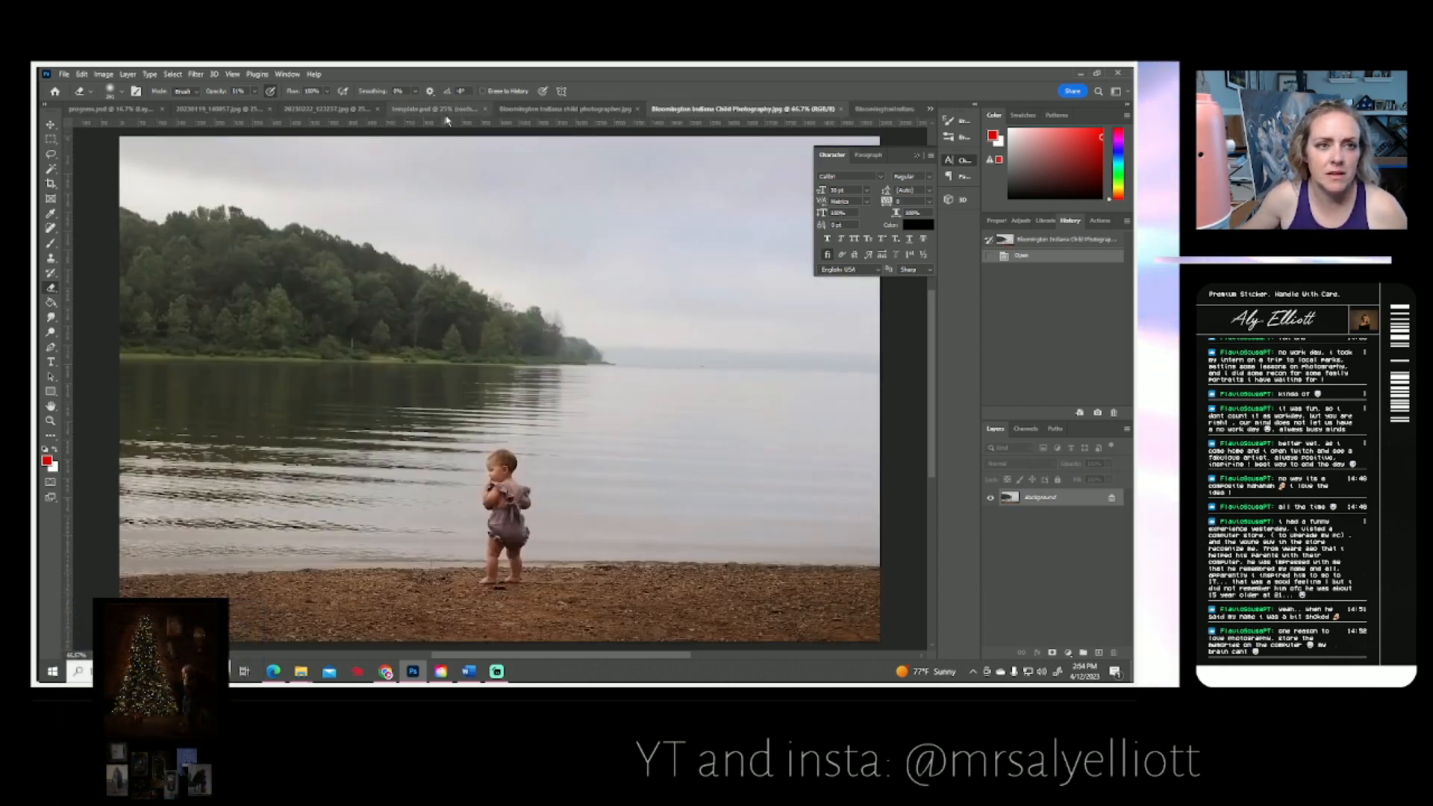
{"action": "left_click", "coordinate": [607, 111]}
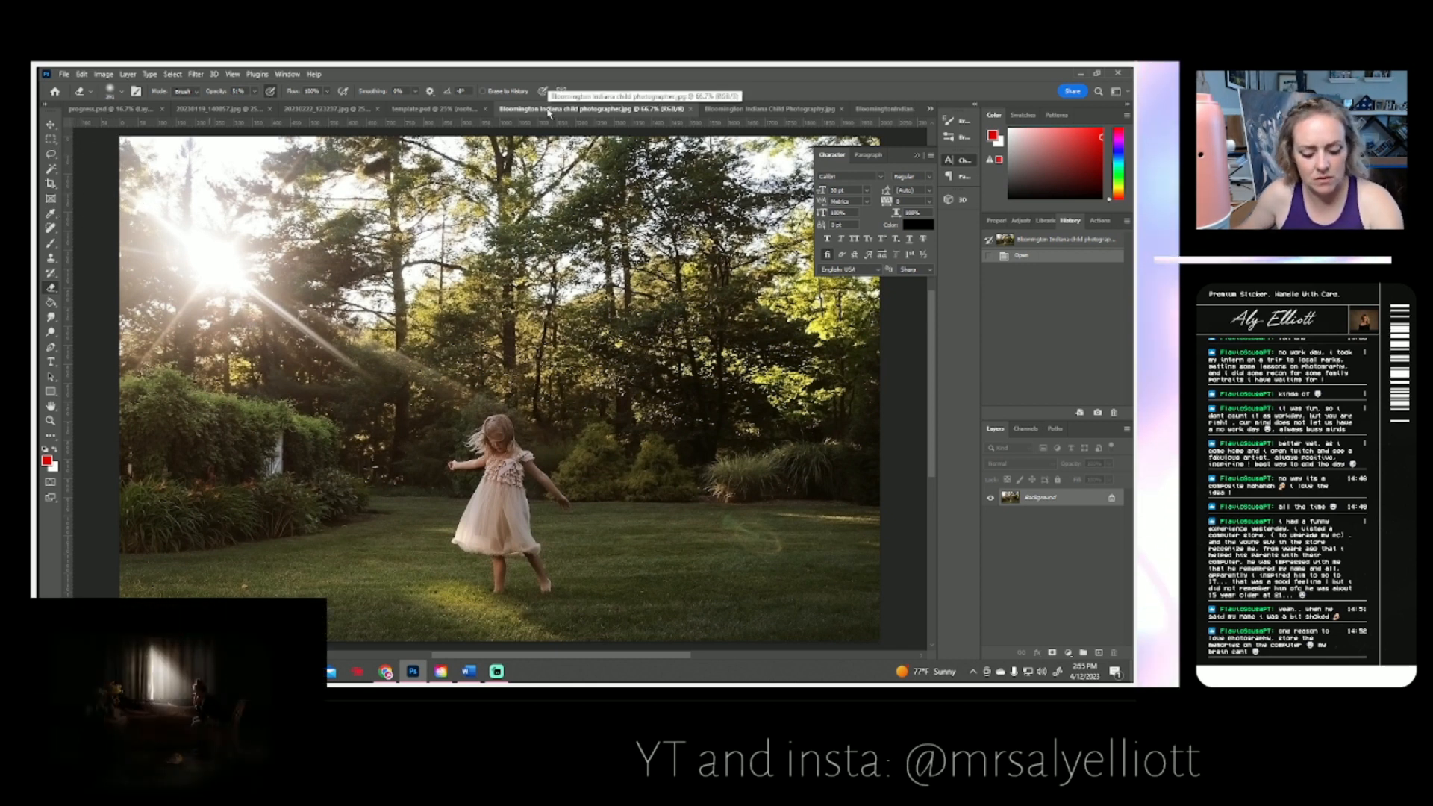
- Paste the sunlit garden photo into template.psd as a new layer above the cover text, keeping its pasted size
{"action": "left_click", "coordinate": [432, 109]}
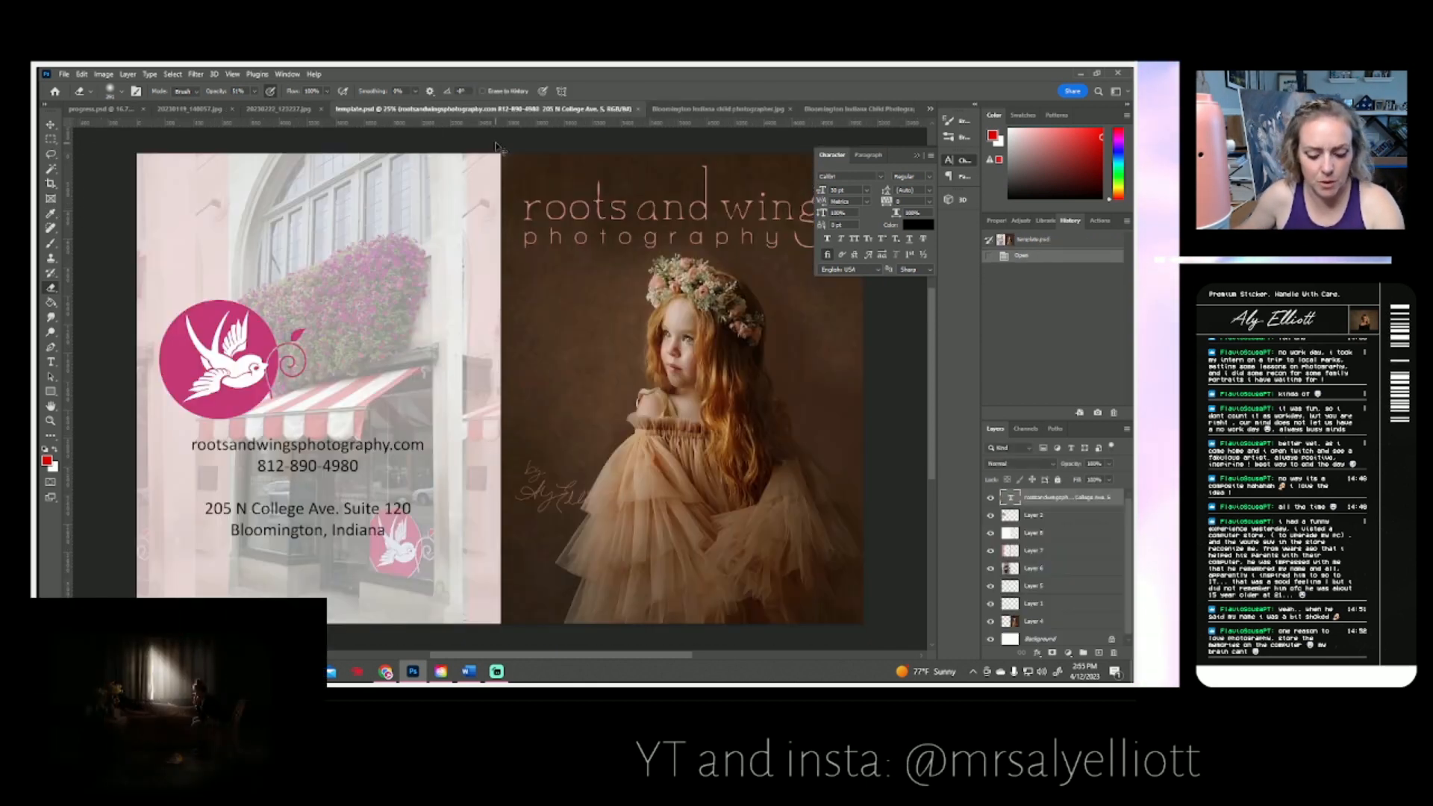
{"action": "key", "text": "ctrl+v"}
{"action": "key", "text": "ctrl+t"}
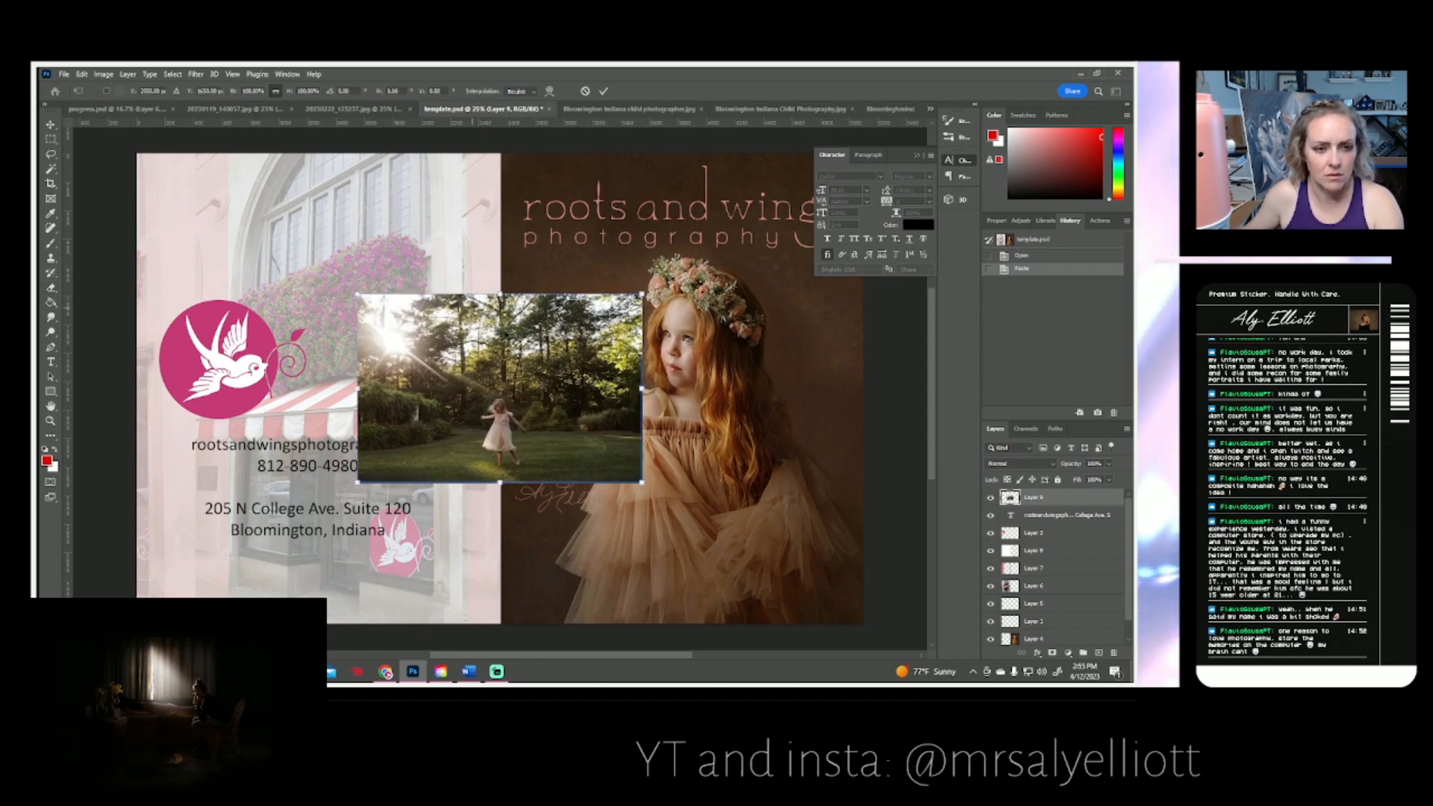
{"action": "key", "text": "Return"}
{"action": "key", "text": "e"}
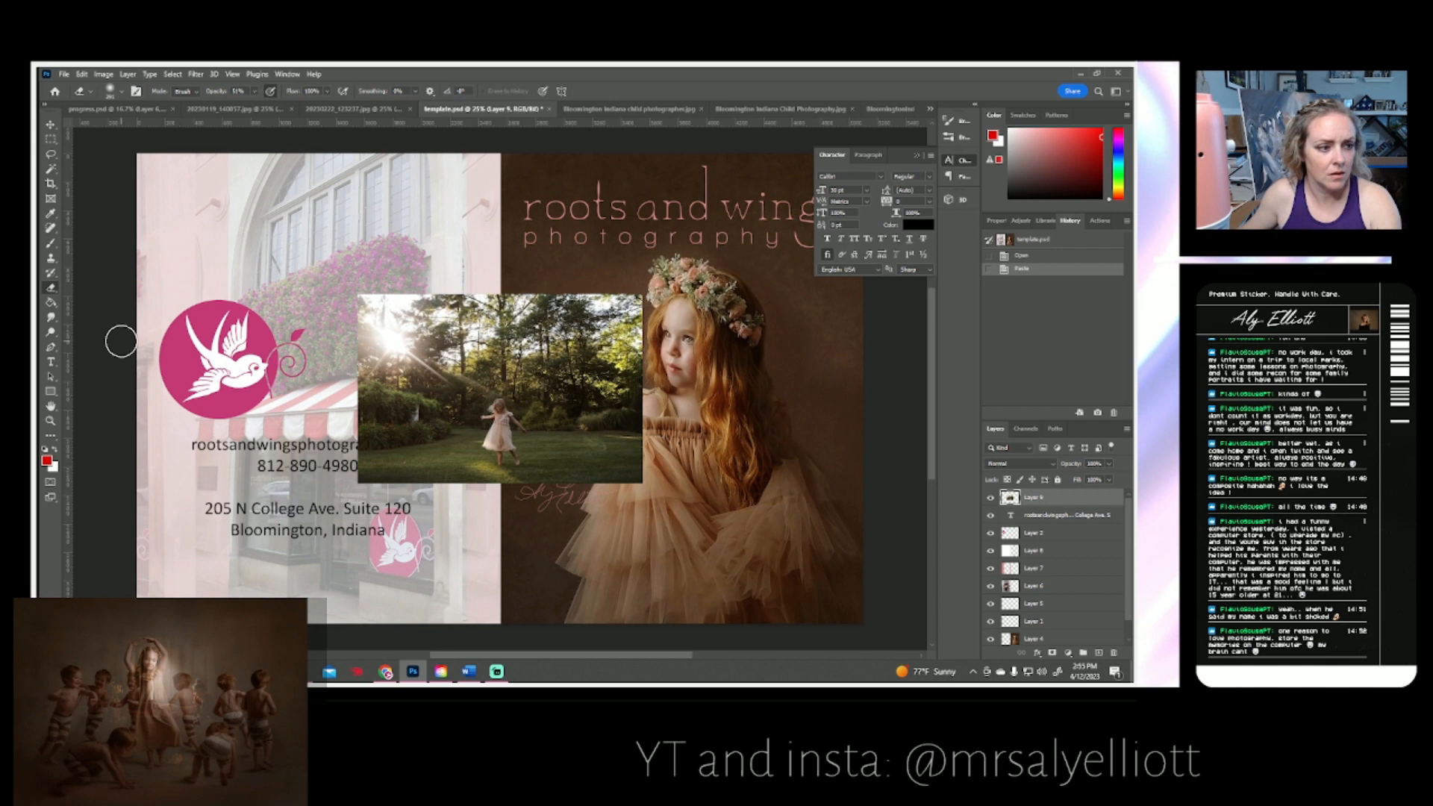
{"action": "left_click", "coordinate": [50, 420]}
{"action": "left_click", "coordinate": [385, 93]}
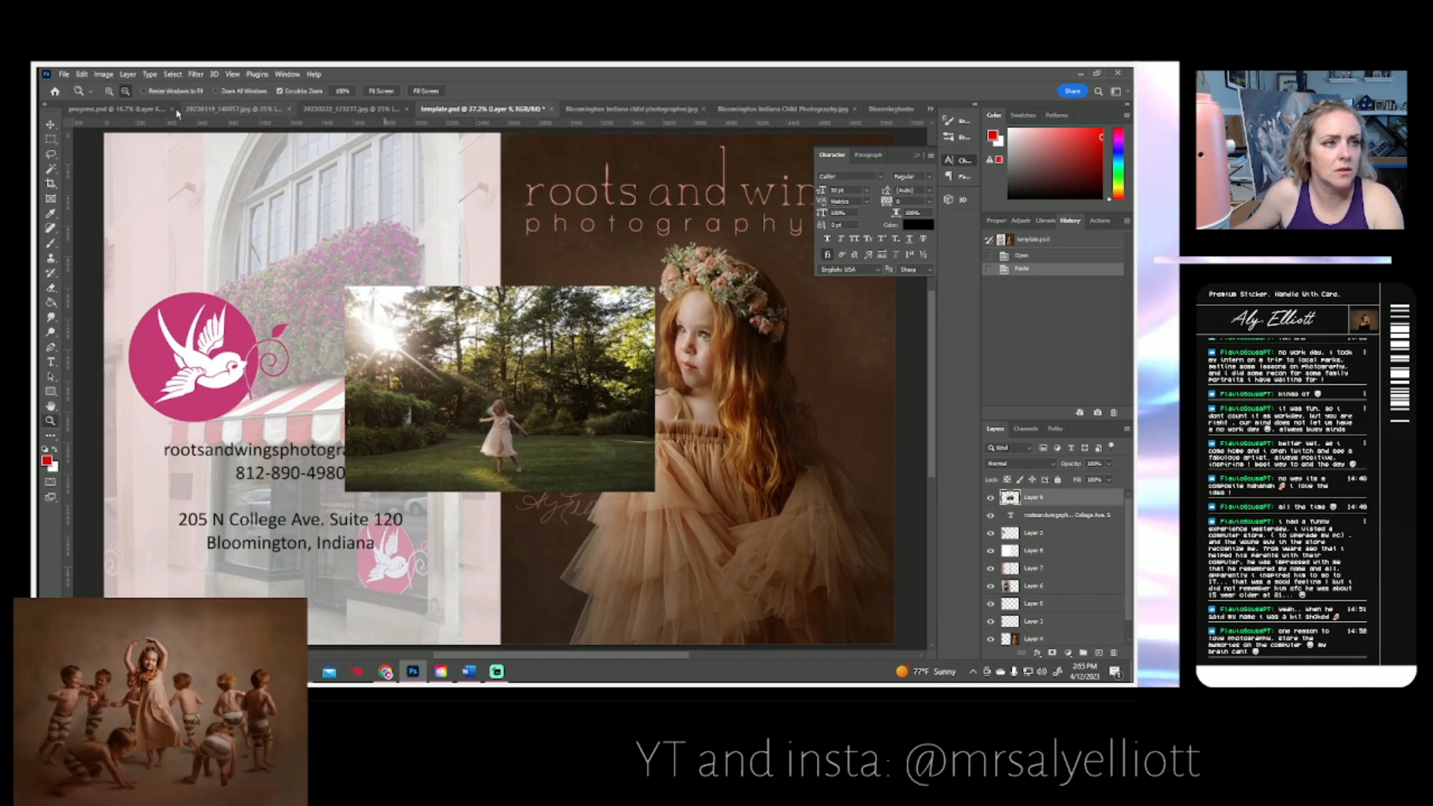
{"action": "left_click", "coordinate": [517, 329]}
{"action": "left_click", "coordinate": [516, 329]}
{"action": "left_click", "coordinate": [516, 329]}
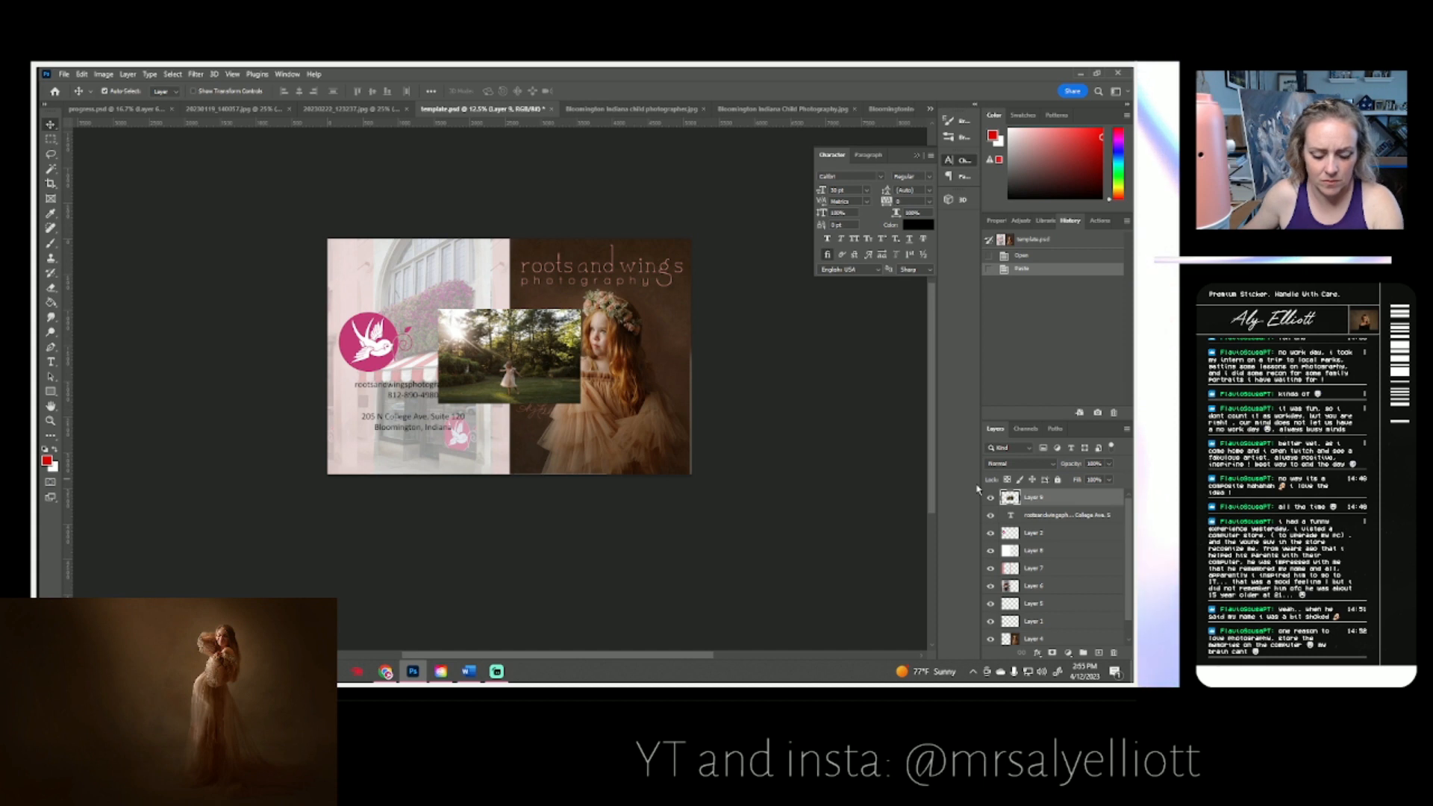
- Enlarge the garden photo to fill the front cover, and place its layer beneath the cover lettering and directly above Layer 4
{"action": "key", "text": "ctrl+t"}
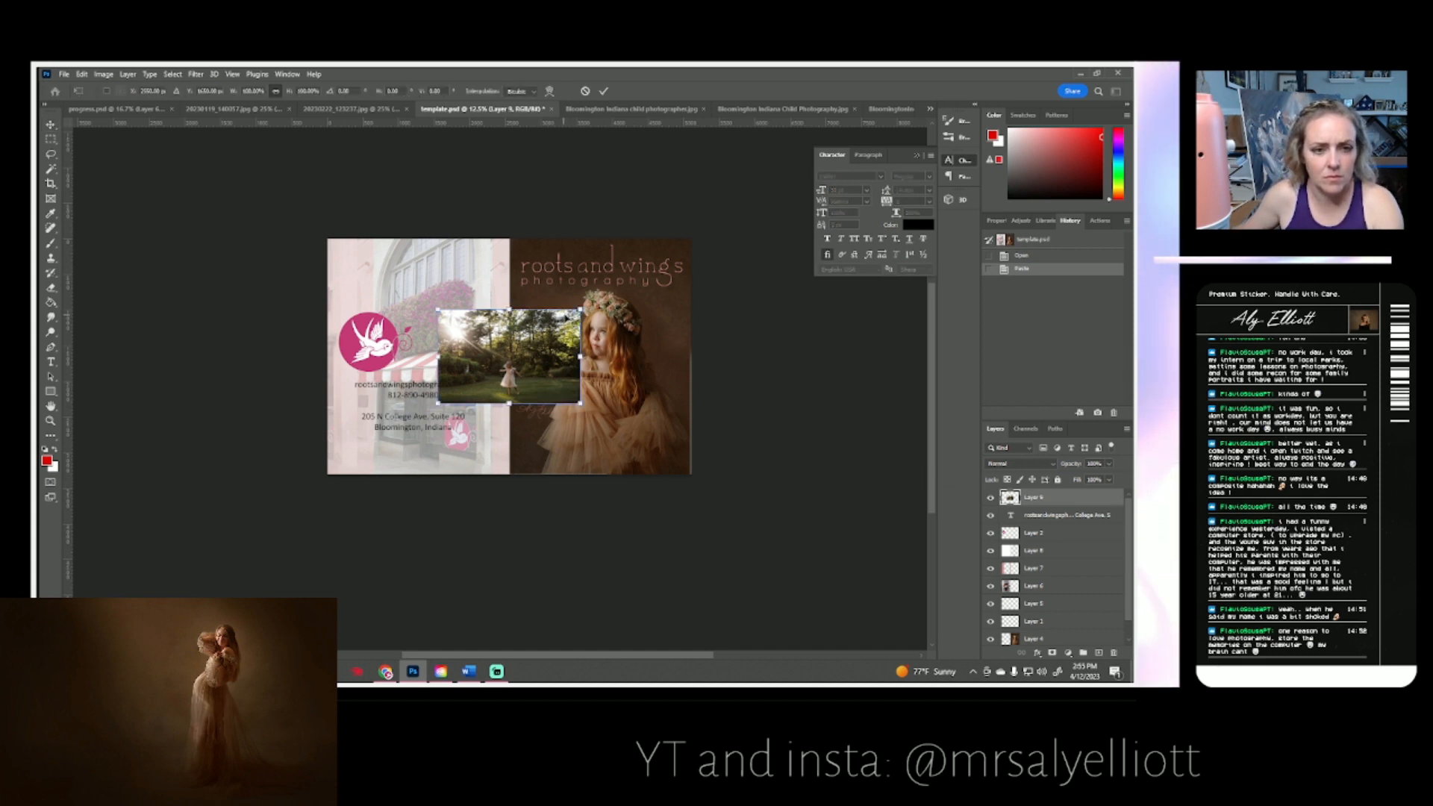
{"action": "left_click_drag", "start_coordinate": [580, 308], "coordinate": [642, 265]}
{"action": "key", "text": "ctrl+z"}
{"action": "key", "text": "ctrl+z"}
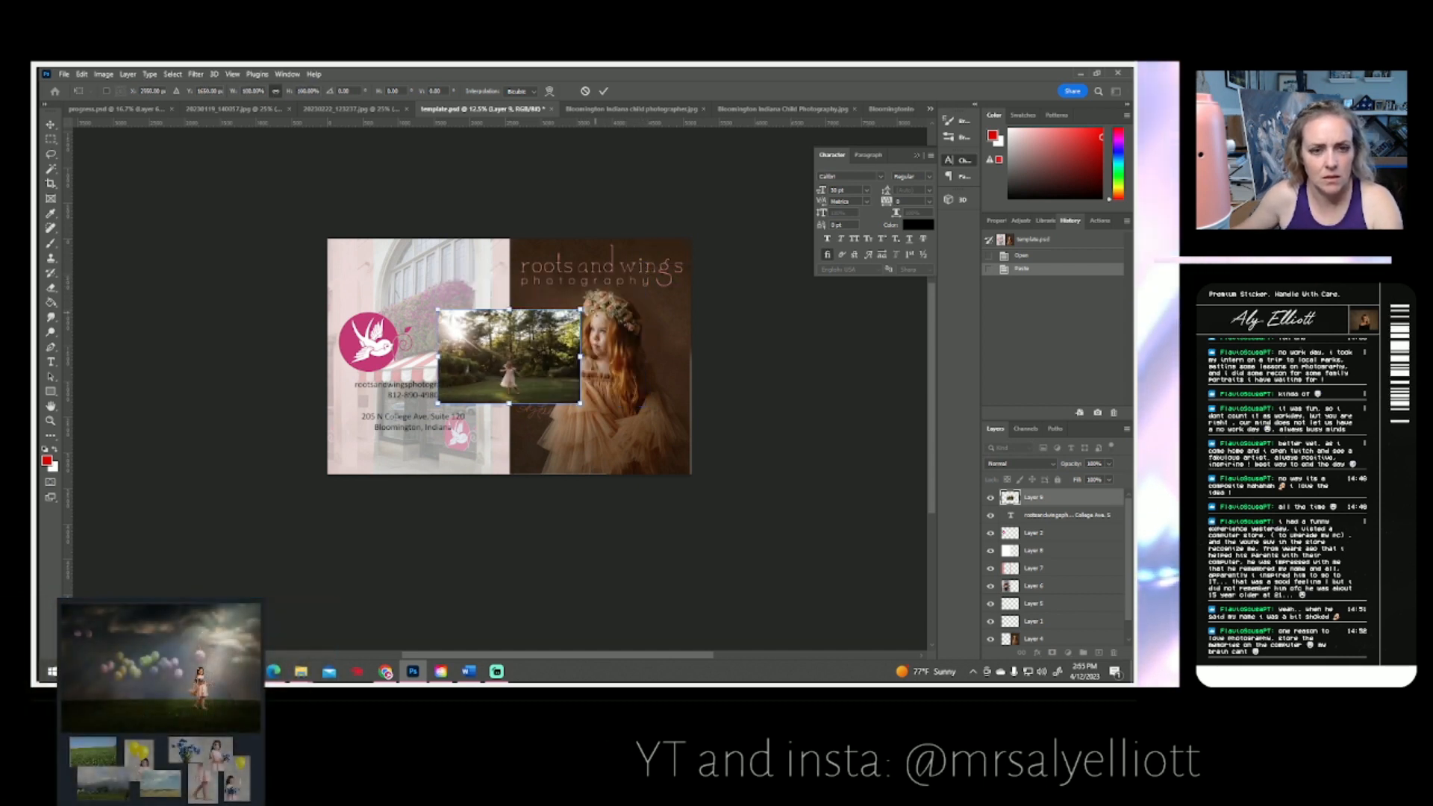
{"action": "left_click_drag", "start_coordinate": [580, 309], "coordinate": [612, 245]}
{"action": "key", "text": "ctrl+z"}
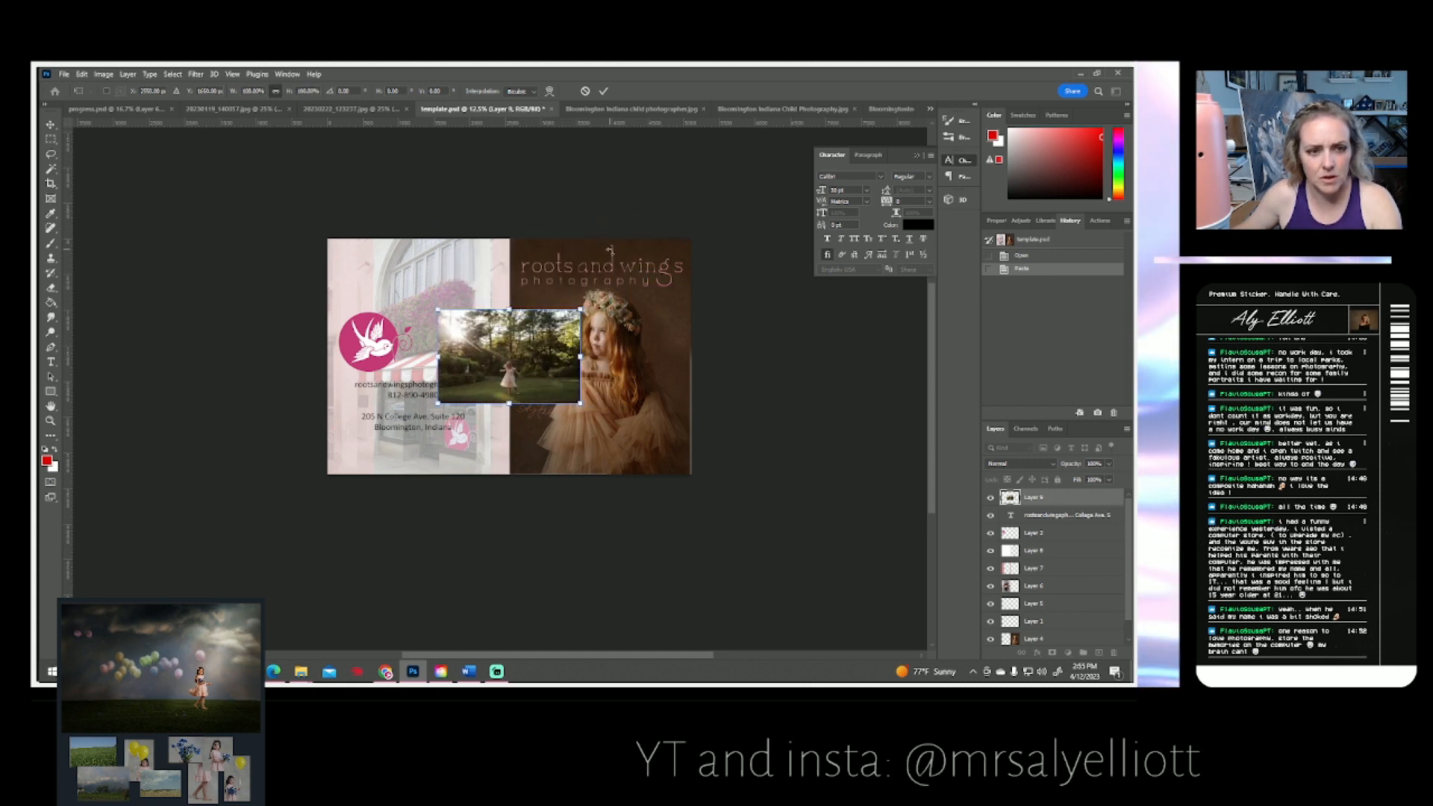
{"action": "left_click_drag", "start_coordinate": [580, 310], "coordinate": [709, 222]}
{"action": "left_click_drag", "start_coordinate": [638, 332], "coordinate": [742, 326]}
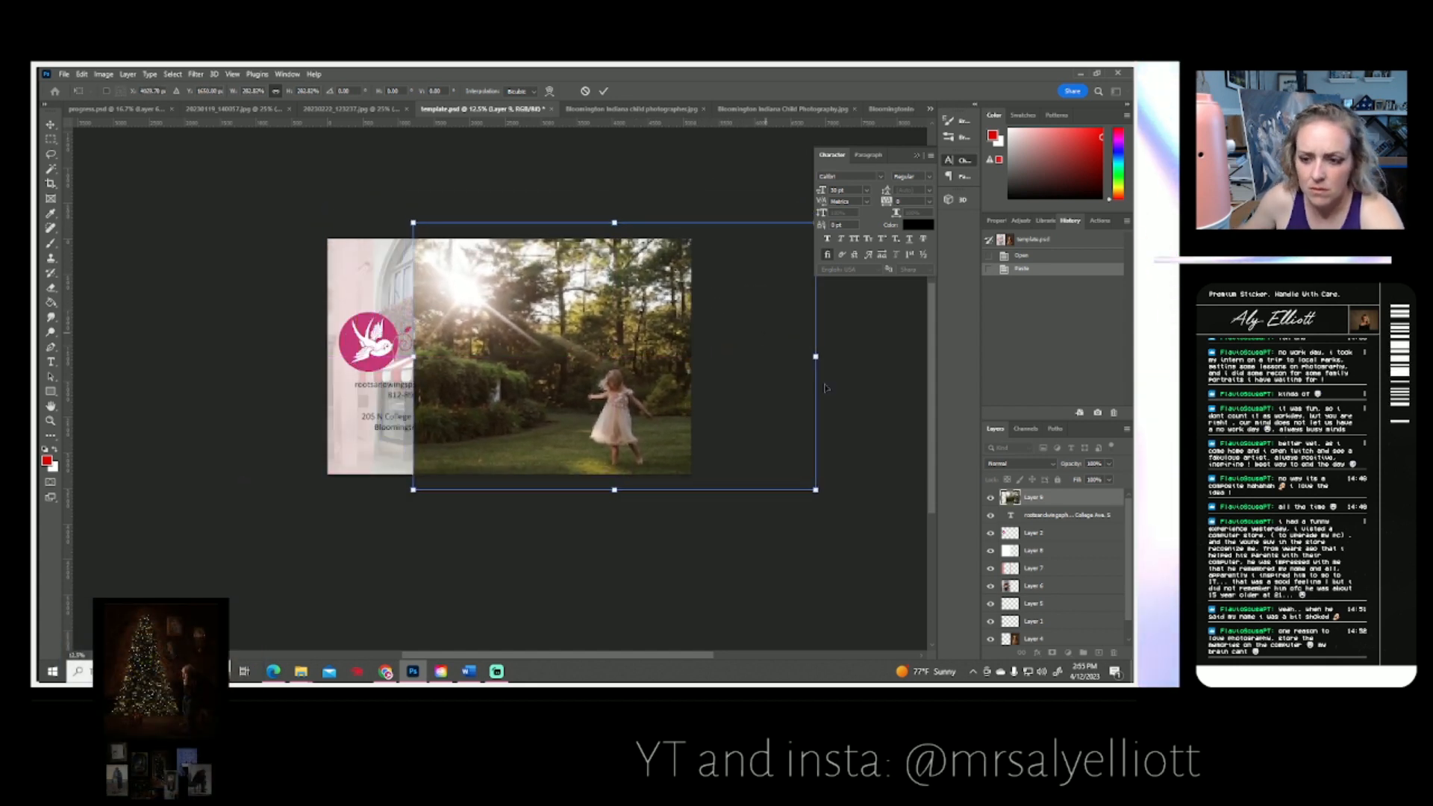
{"action": "key", "text": "Return"}
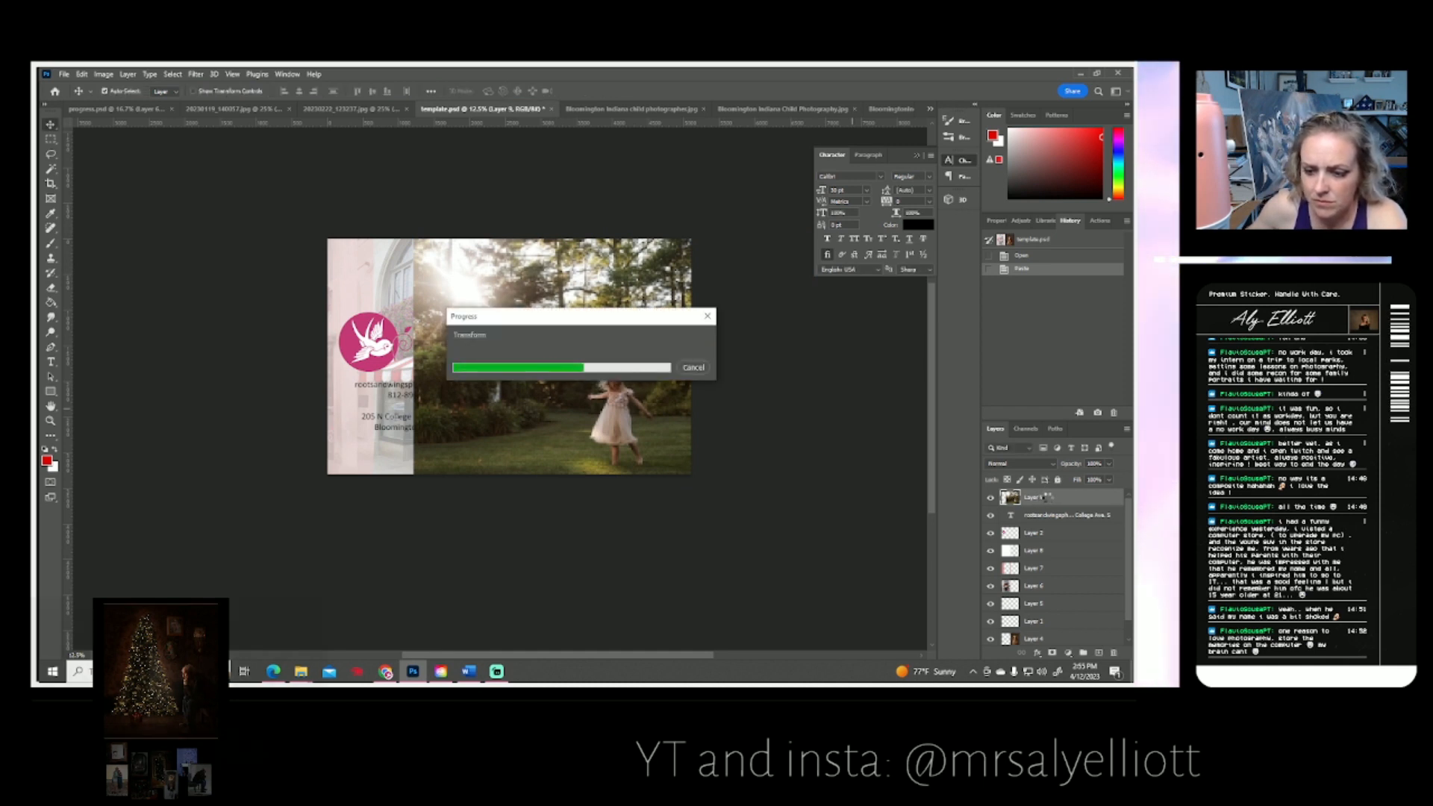
{"action": "left_click_drag", "start_coordinate": [1045, 514], "coordinate": [1033, 609]}
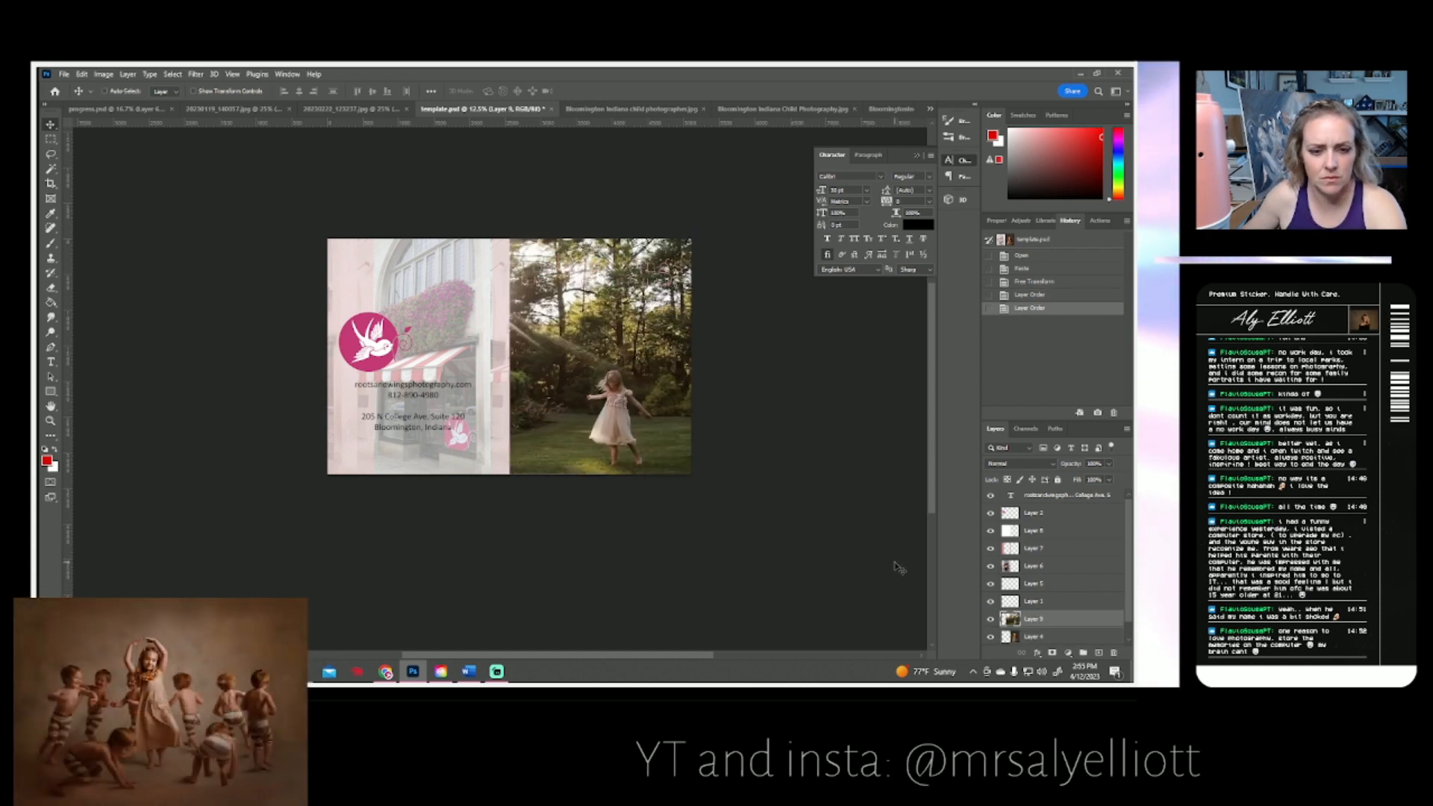
- Shift the garden photo slightly to the right and scale it down to just over the cover's height
{"action": "key", "text": "ctrl+t"}
{"action": "left_click_drag", "start_coordinate": [645, 446], "coordinate": [658, 449]}
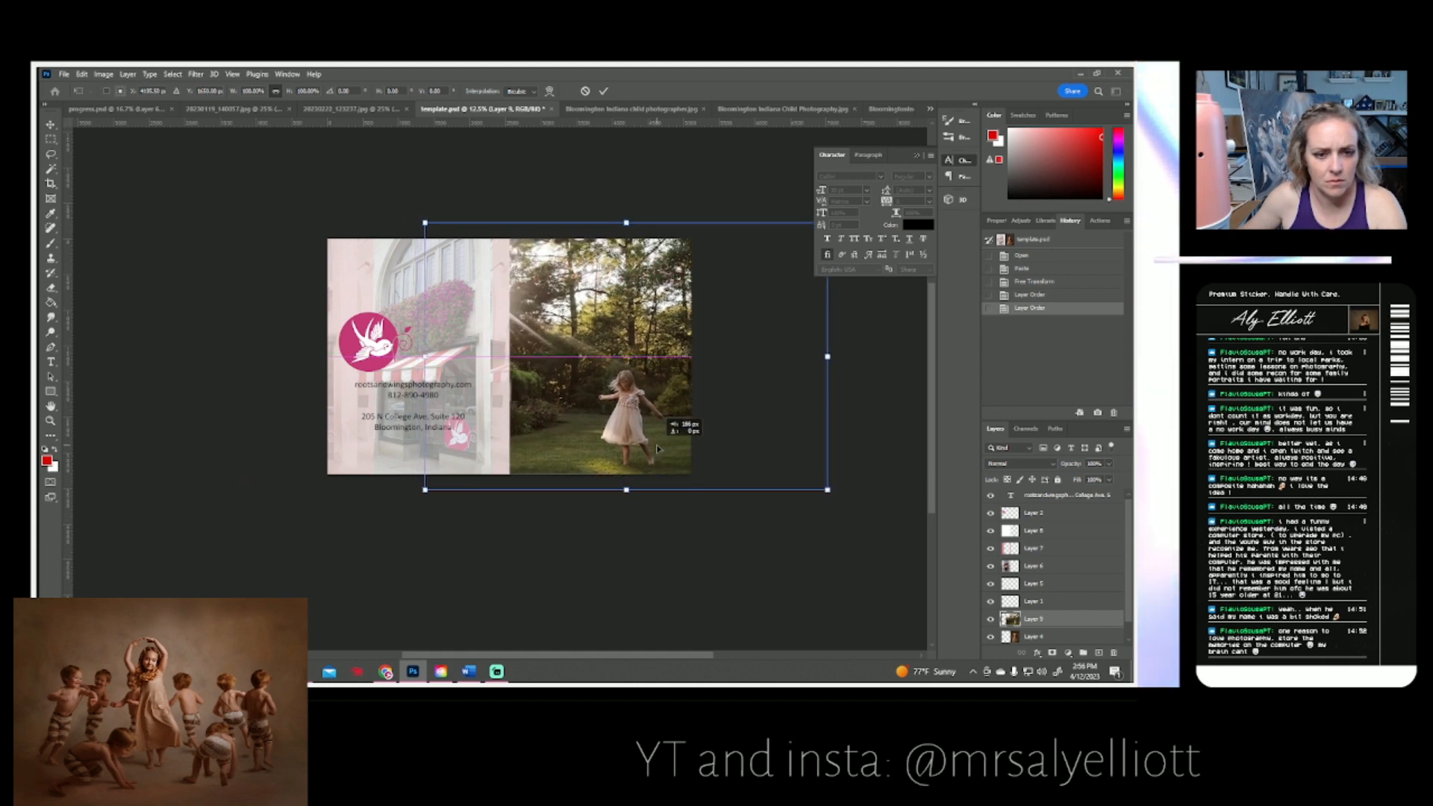
{"action": "left_click_drag", "start_coordinate": [658, 448], "coordinate": [657, 449]}
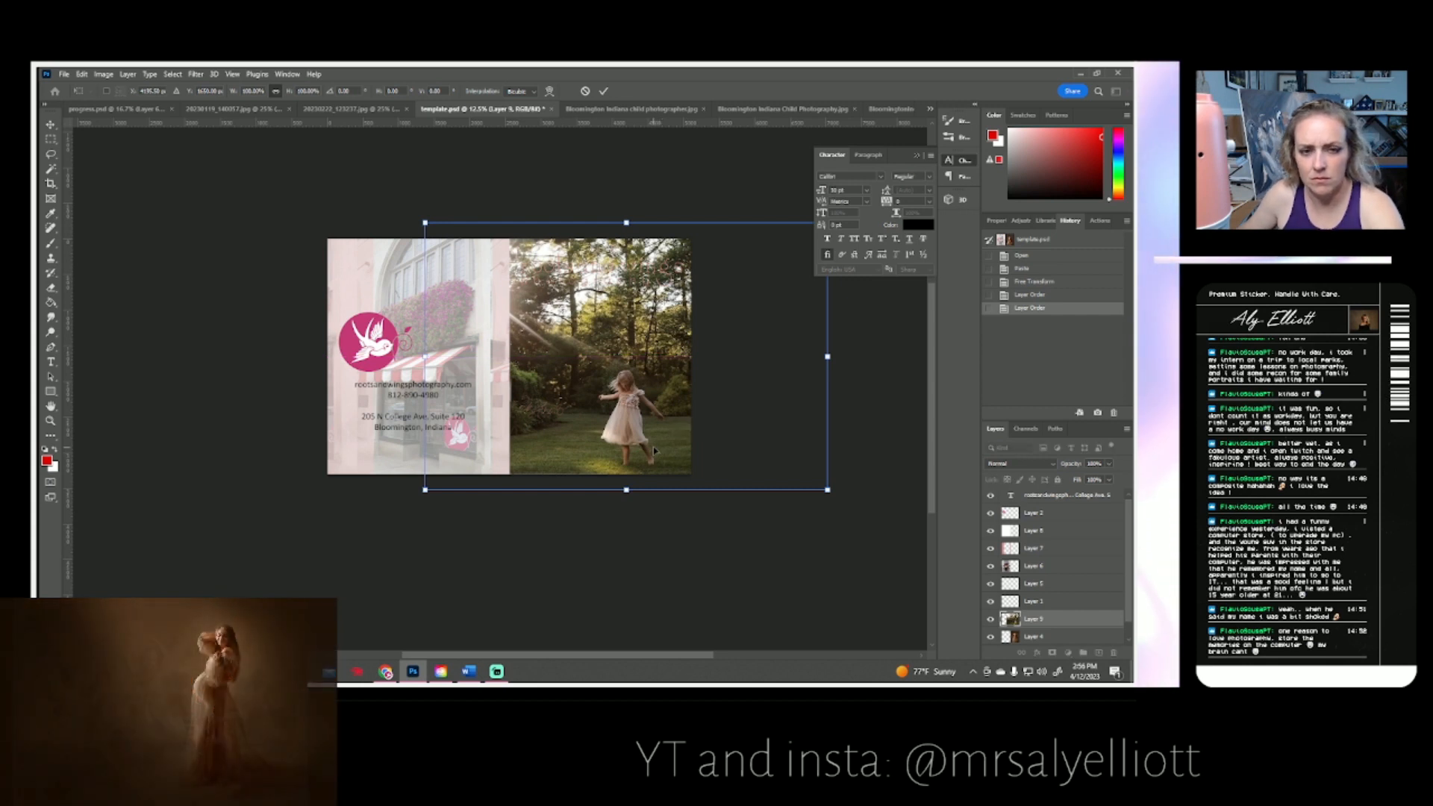
{"action": "left_click_drag", "start_coordinate": [425, 222], "coordinate": [444, 236]}
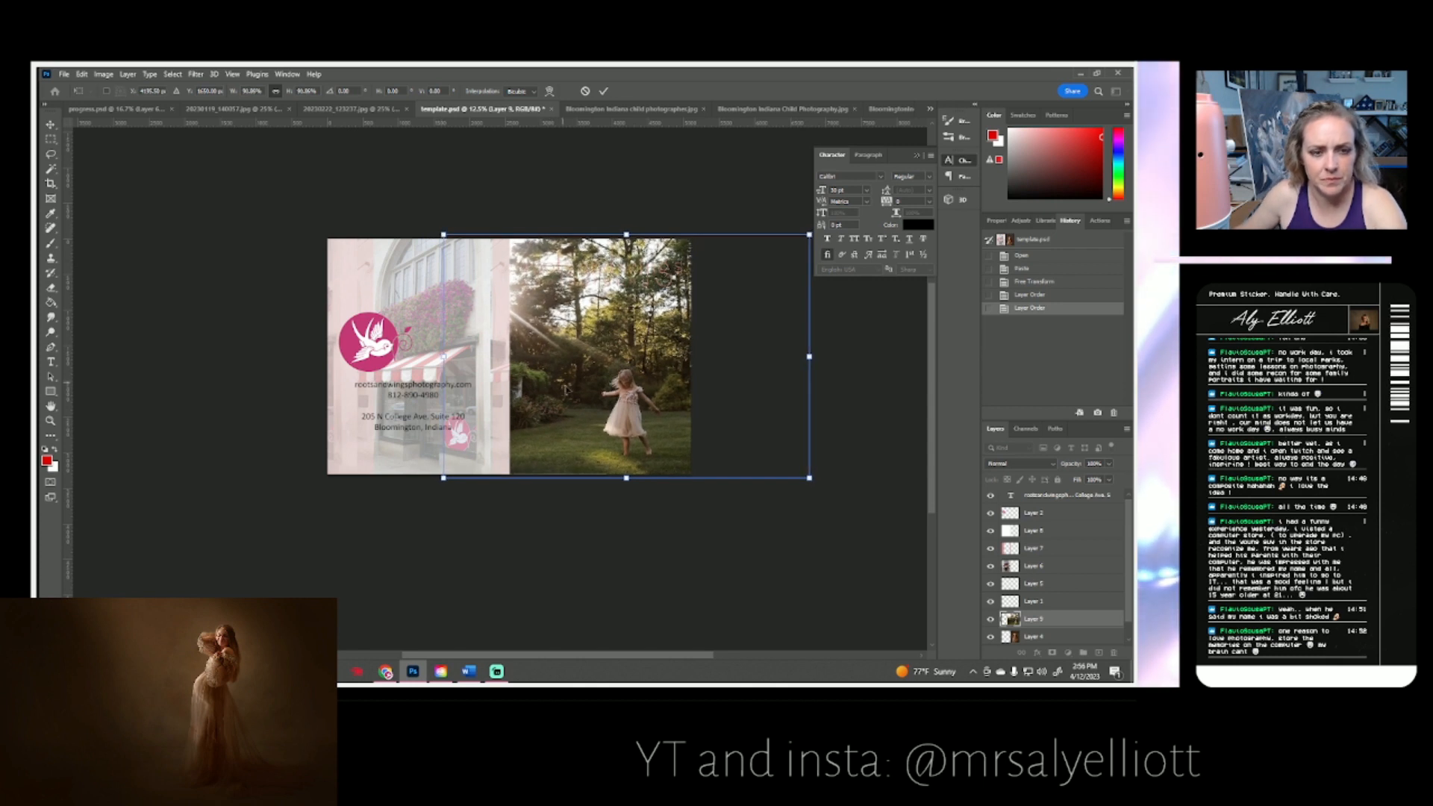
{"action": "key", "text": "Return"}
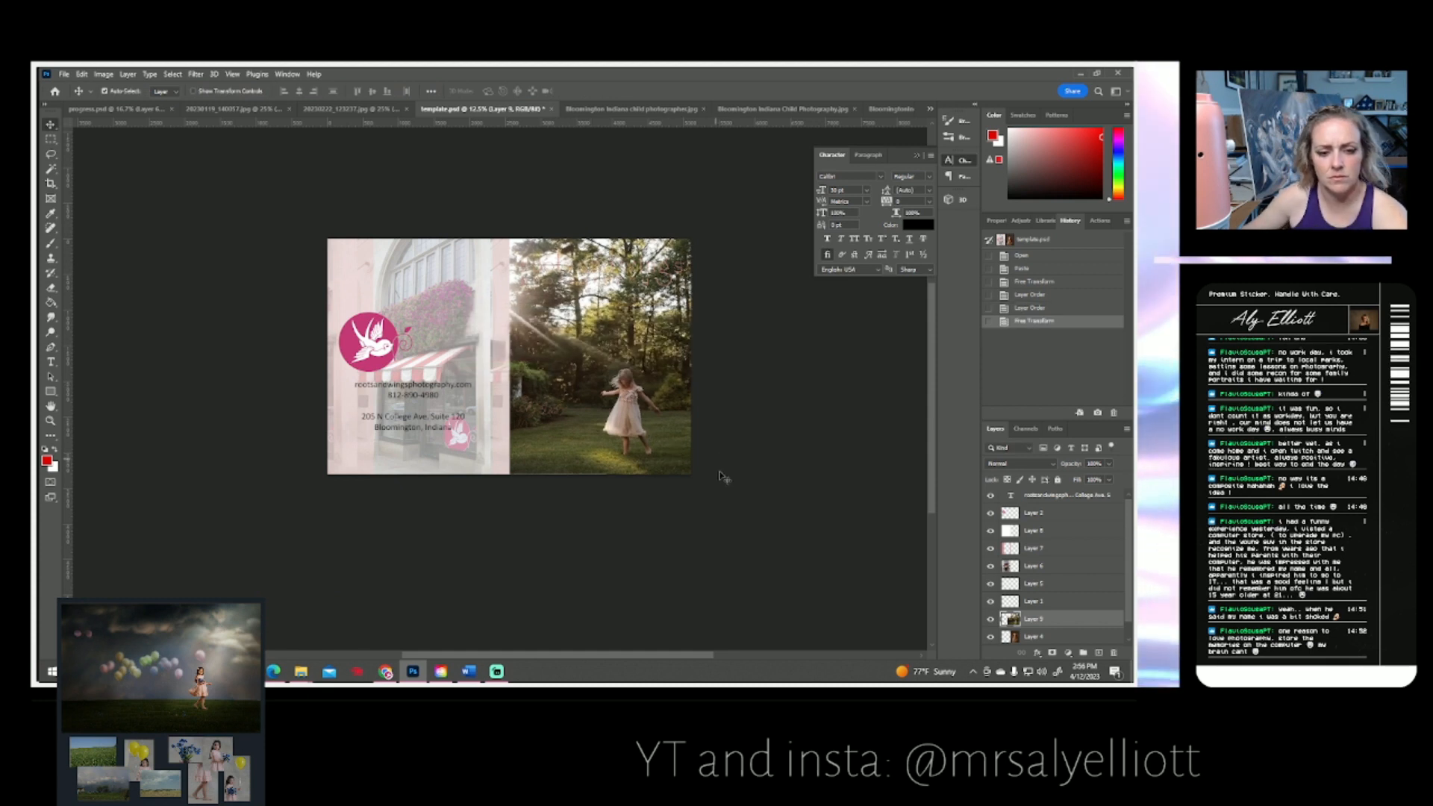
- Inspect the garden photo up close on the front cover, from the grass edge up to the title lettering
{"action": "left_click", "coordinate": [51, 420]}
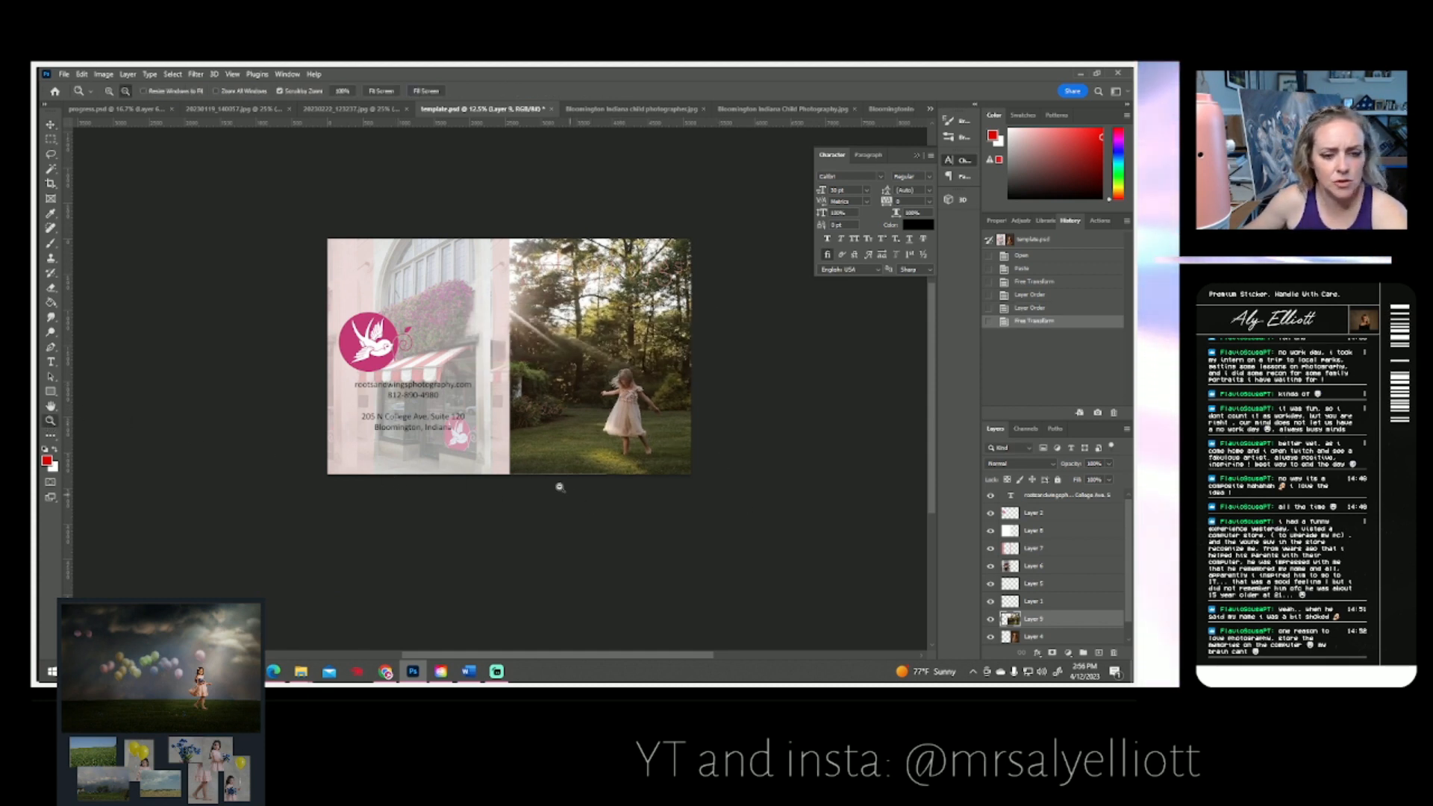
{"action": "left_click", "coordinate": [559, 486], "text": "alt"}
{"action": "mouse_move", "coordinate": [560, 474]}
{"action": "left_mouse_down"}
{"action": "mouse_move", "coordinate": [575, 530]}
{"action": "mouse_move", "coordinate": [643, 607]}
{"action": "left_mouse_up"}
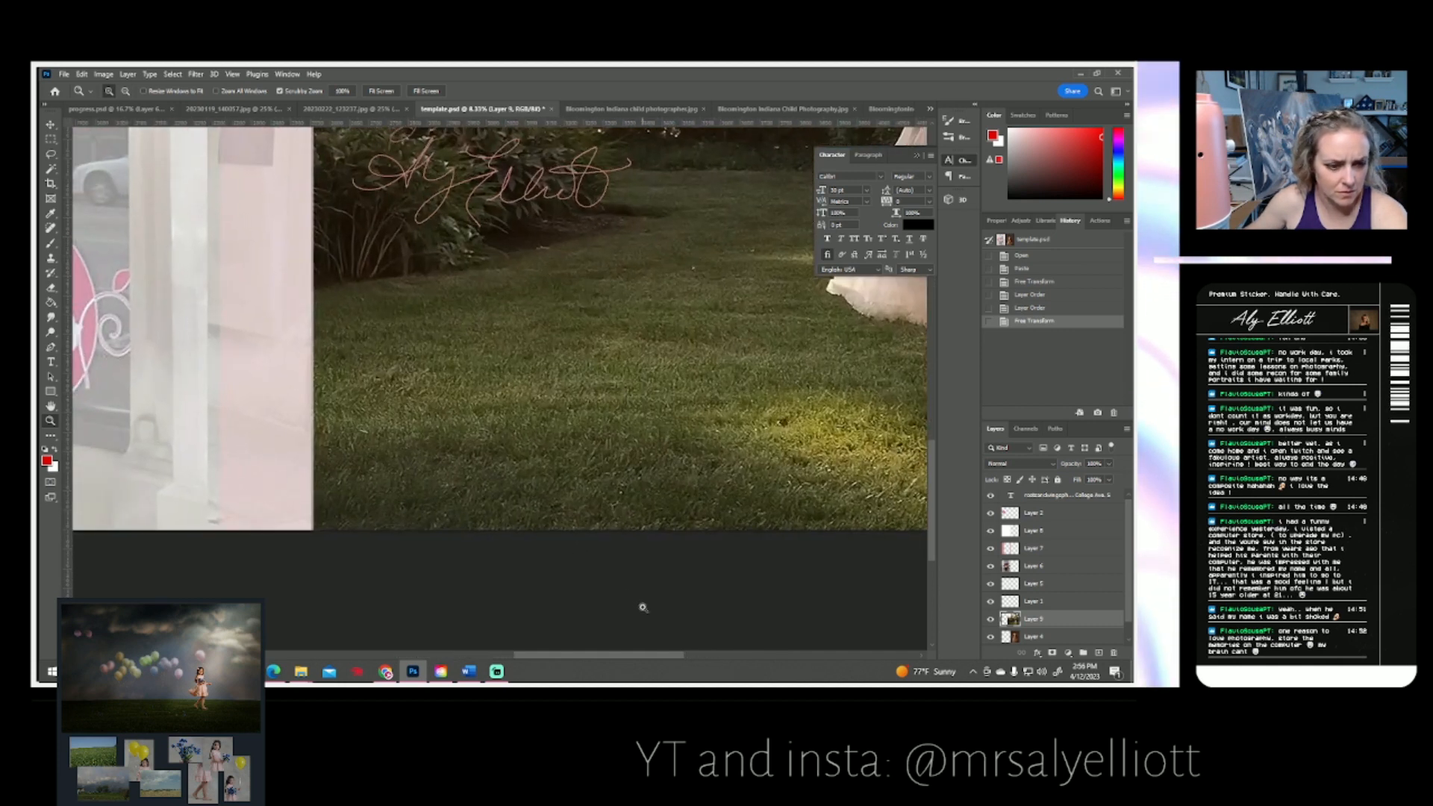
{"action": "scroll", "coordinate": [383, 460], "scroll_direction": "up", "scroll_amount": 3}
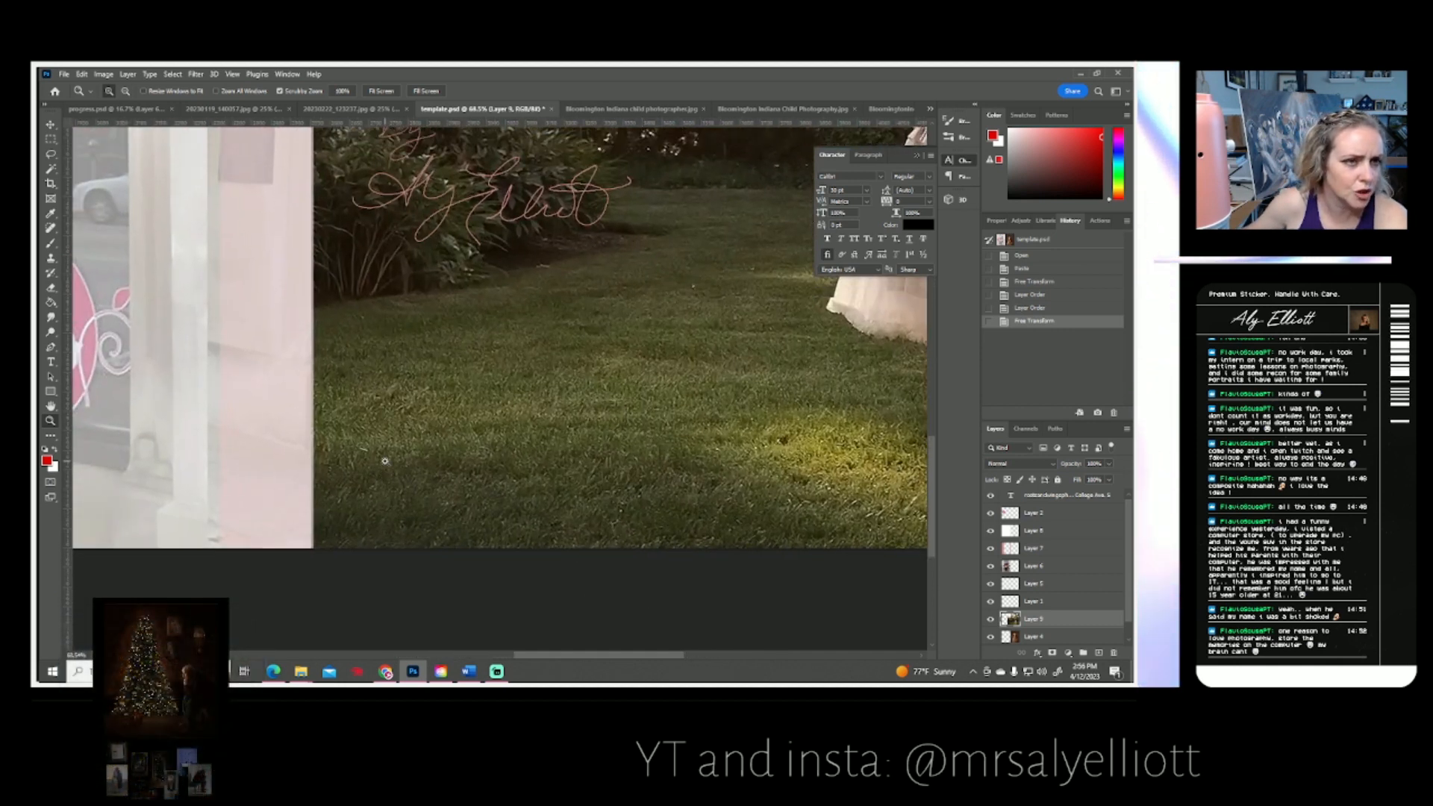
{"action": "scroll", "coordinate": [384, 461], "scroll_direction": "up", "scroll_amount": 15}
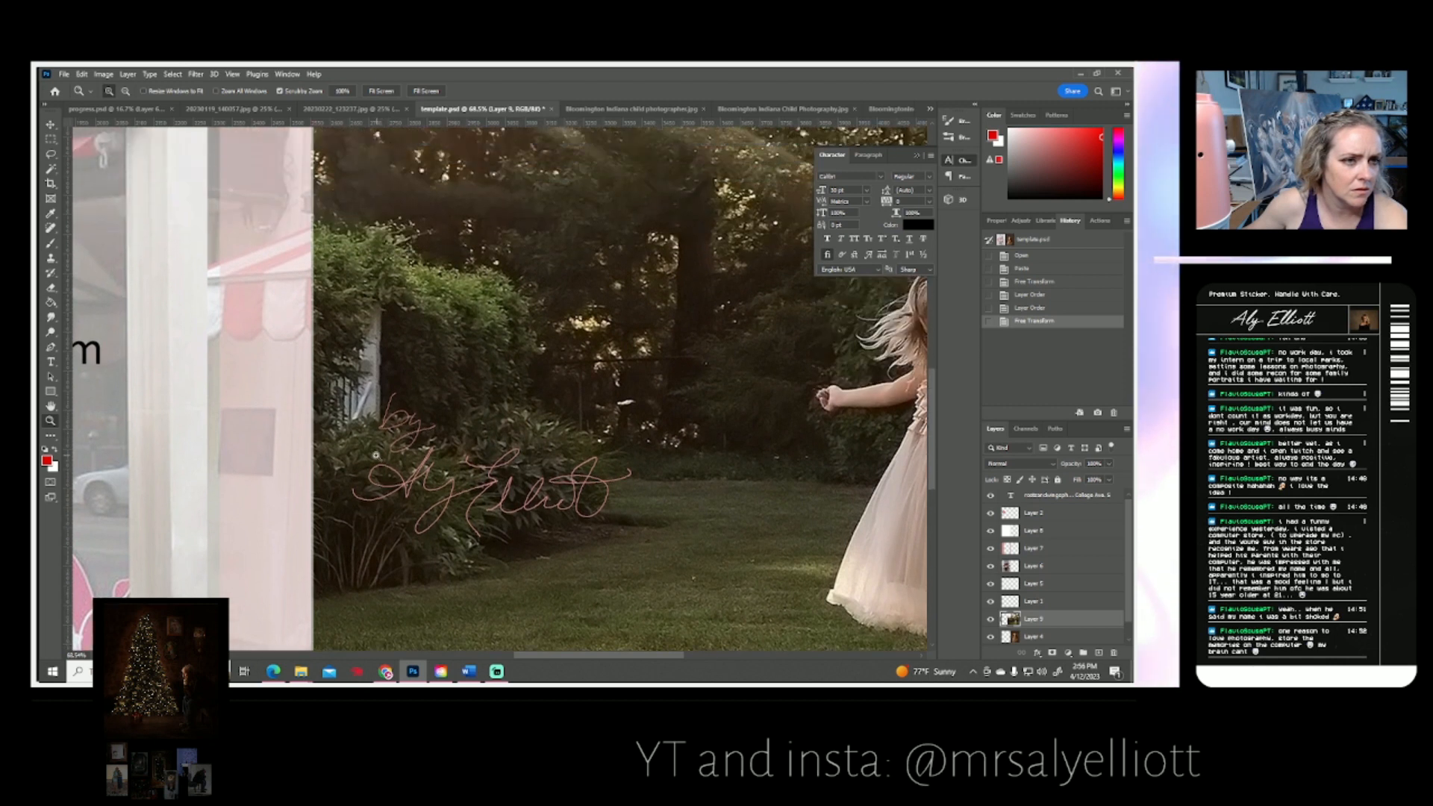
{"action": "scroll", "coordinate": [376, 456], "scroll_direction": "up", "scroll_amount": 20}
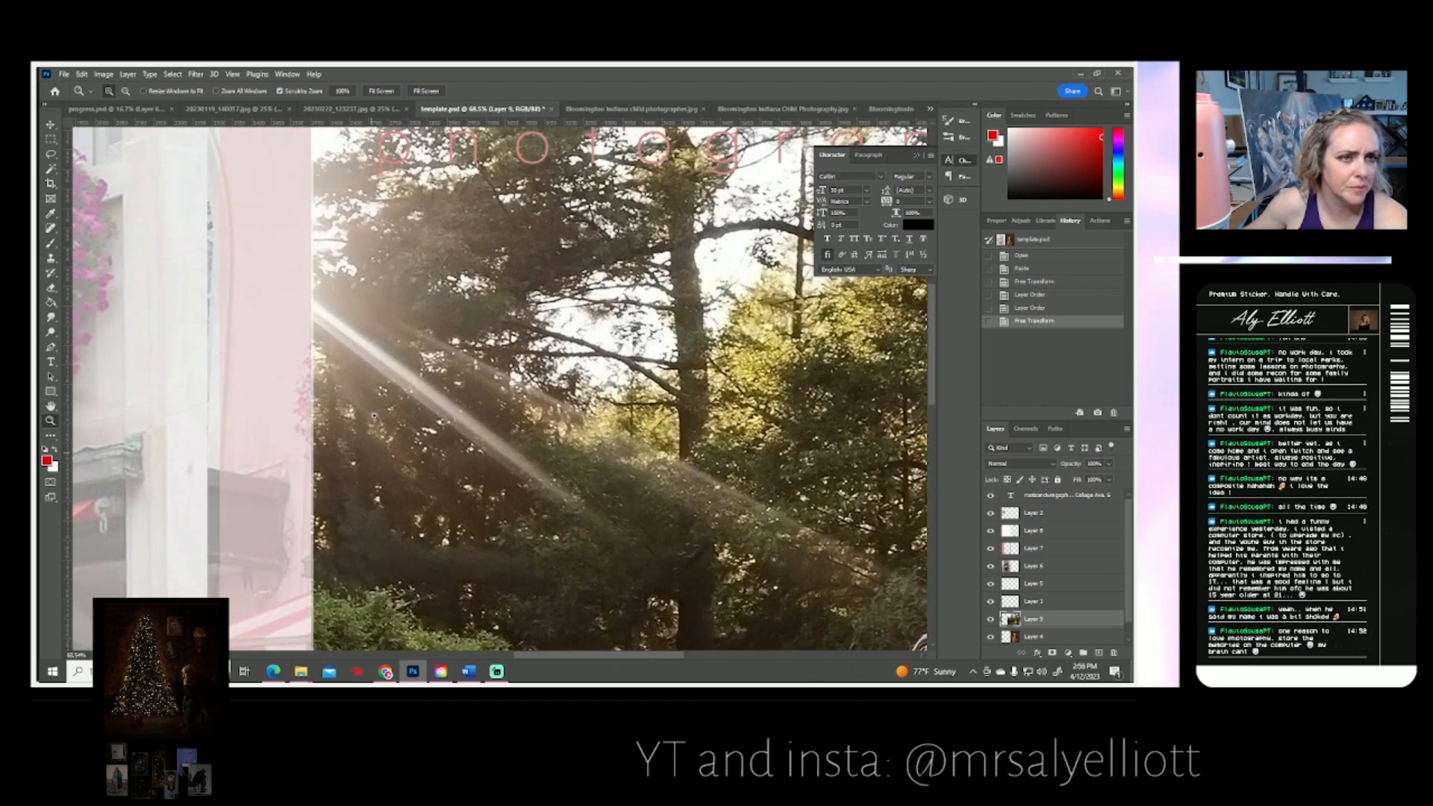
{"action": "left_click", "coordinate": [379, 91]}
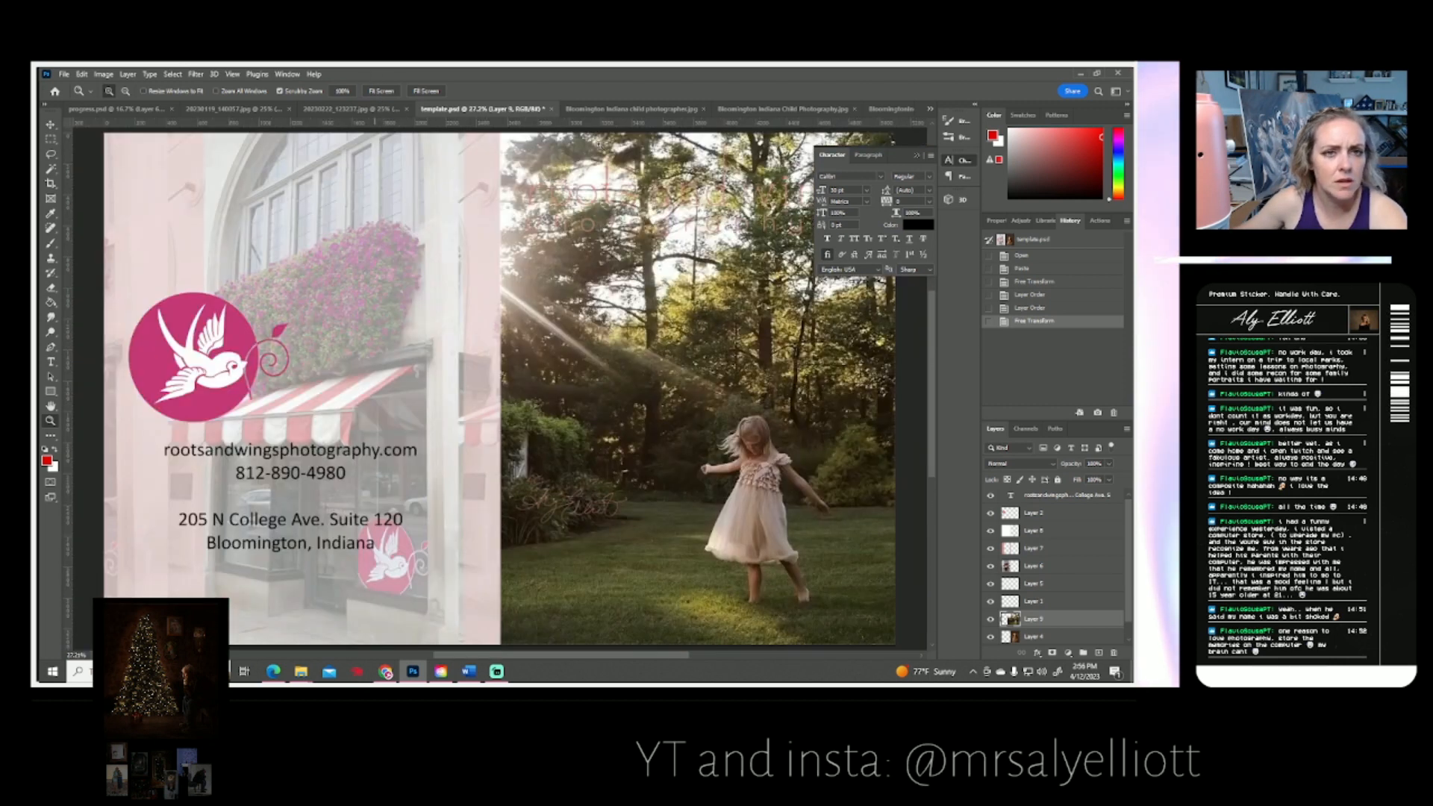
- Close the original garden photo and copy the entire lakeshore toddler photo for use in template.psd
{"action": "left_click", "coordinate": [649, 110]}
{"action": "key", "text": "ctrl+w"}
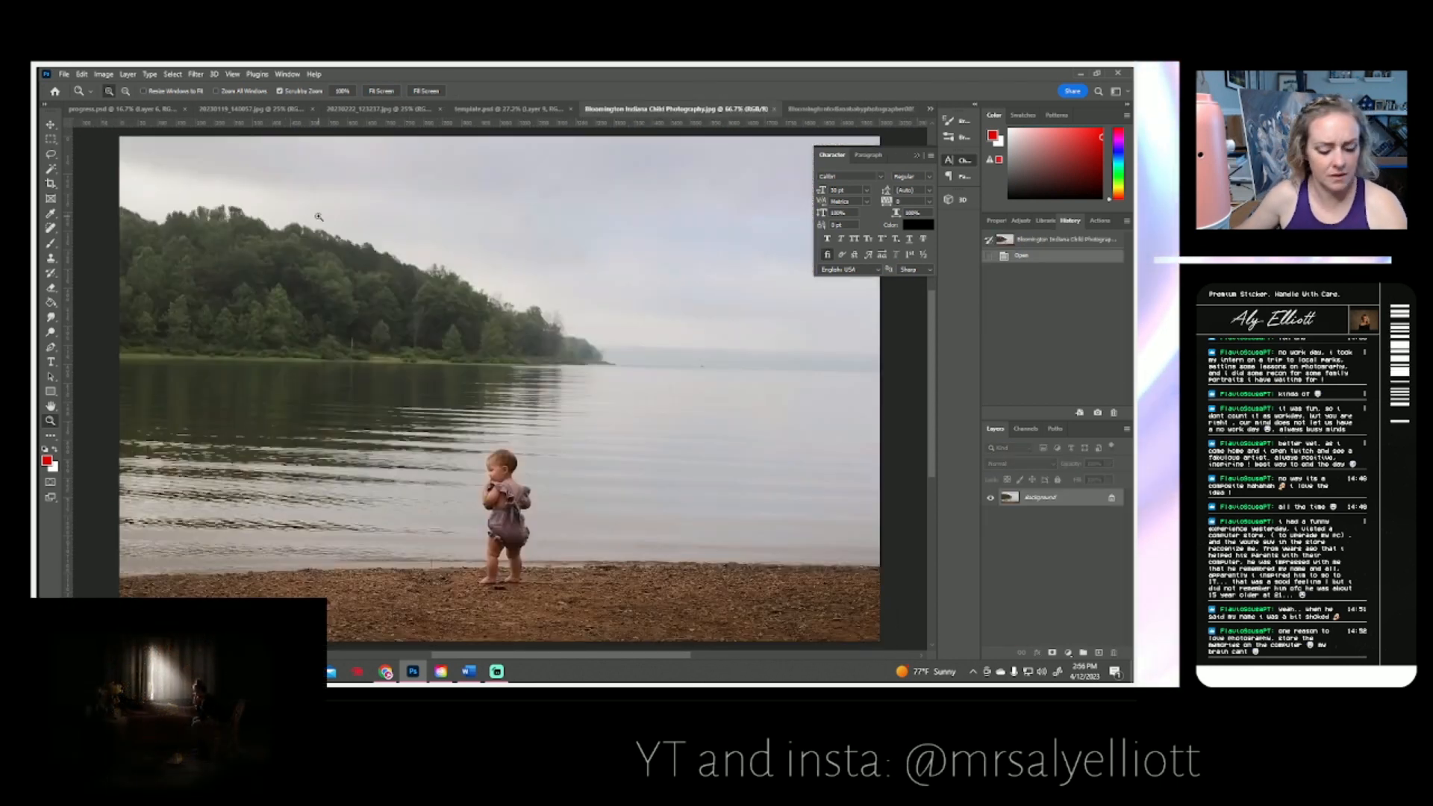
{"action": "left_click", "coordinate": [878, 112]}
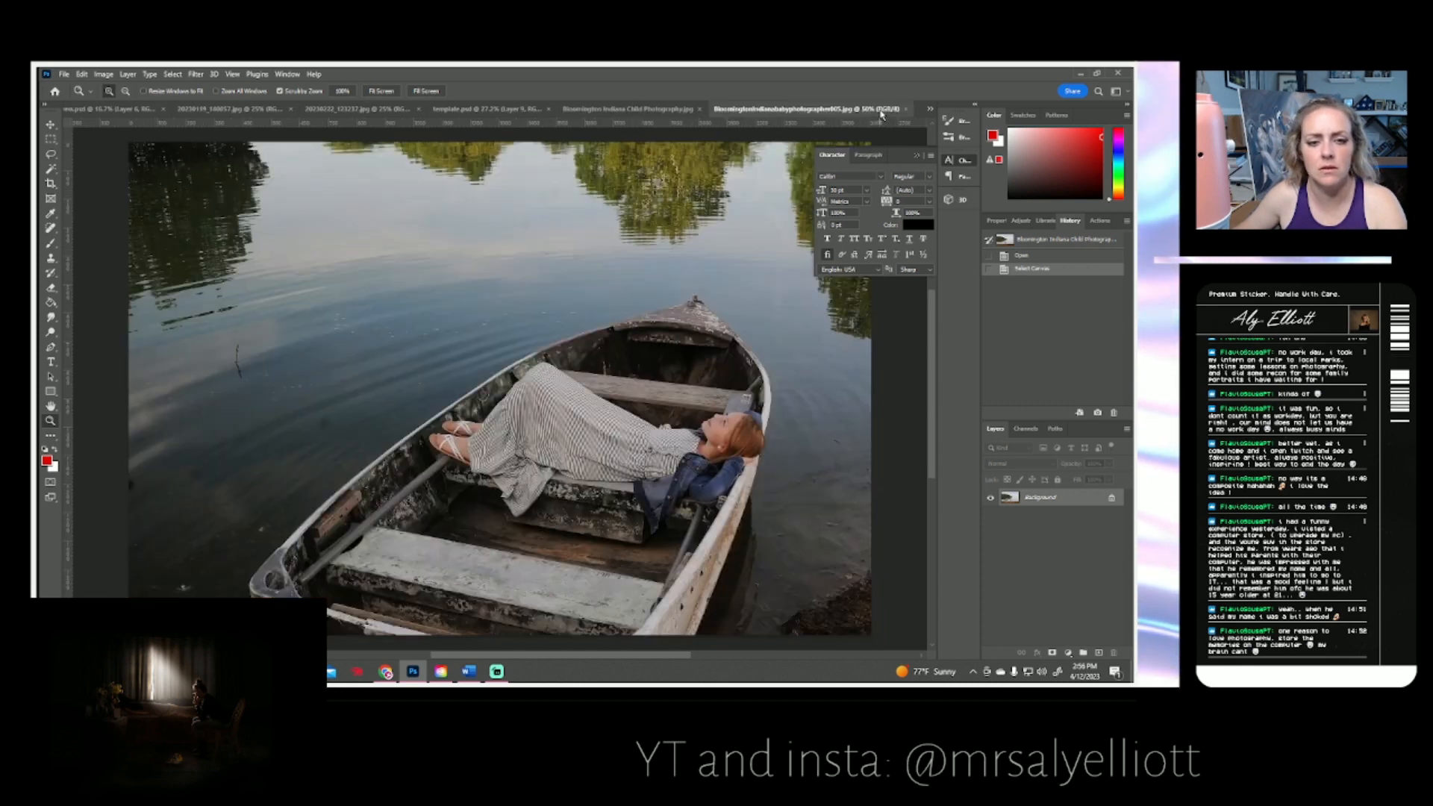
{"action": "left_click", "coordinate": [395, 110]}
{"action": "left_click", "coordinate": [471, 110]}
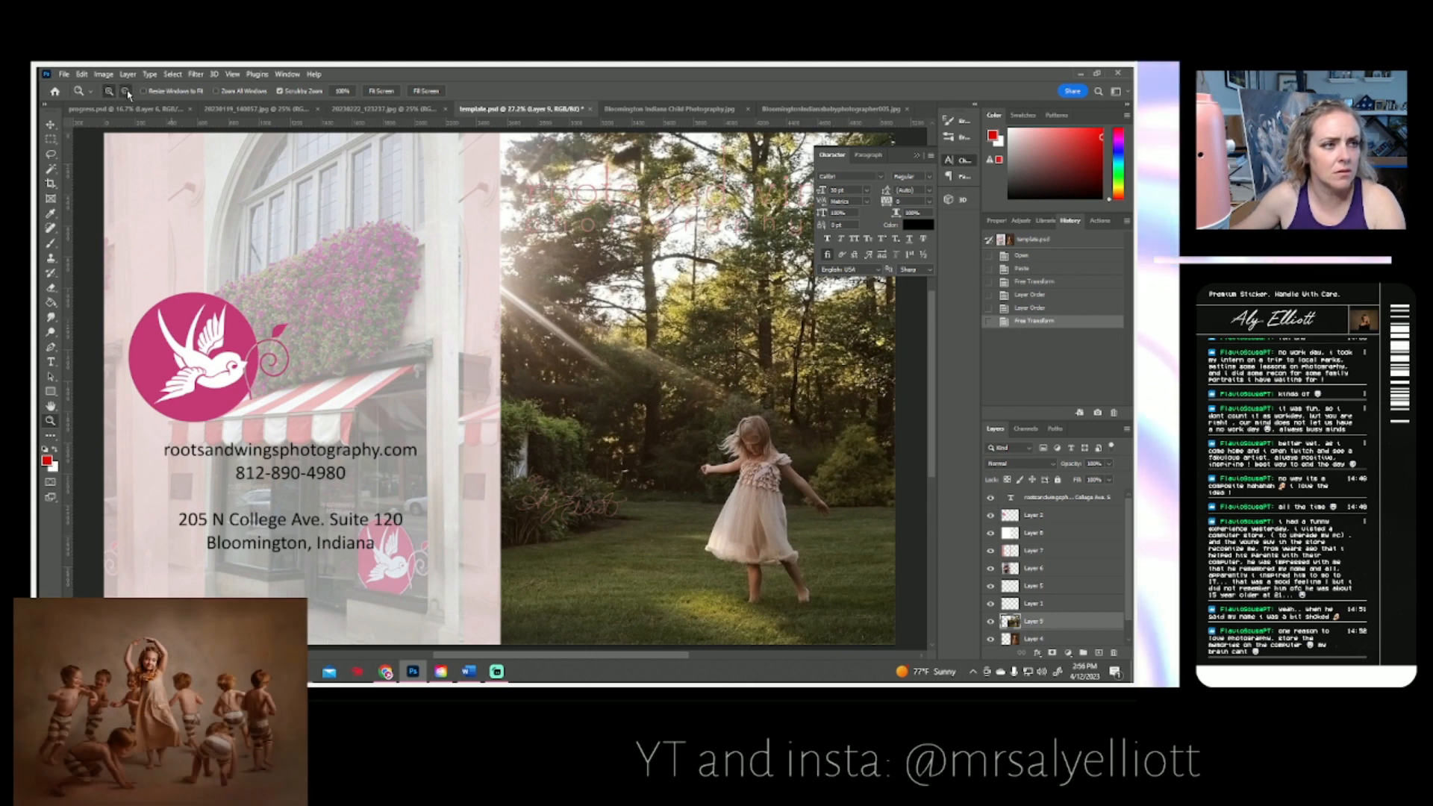
- Paste the lakeshore photo above the garden layer in template.psd and enlarge it to cover the whole spread
{"action": "left_click", "coordinate": [565, 282], "text": "alt"}
{"action": "left_click", "coordinate": [565, 282], "text": "alt"}
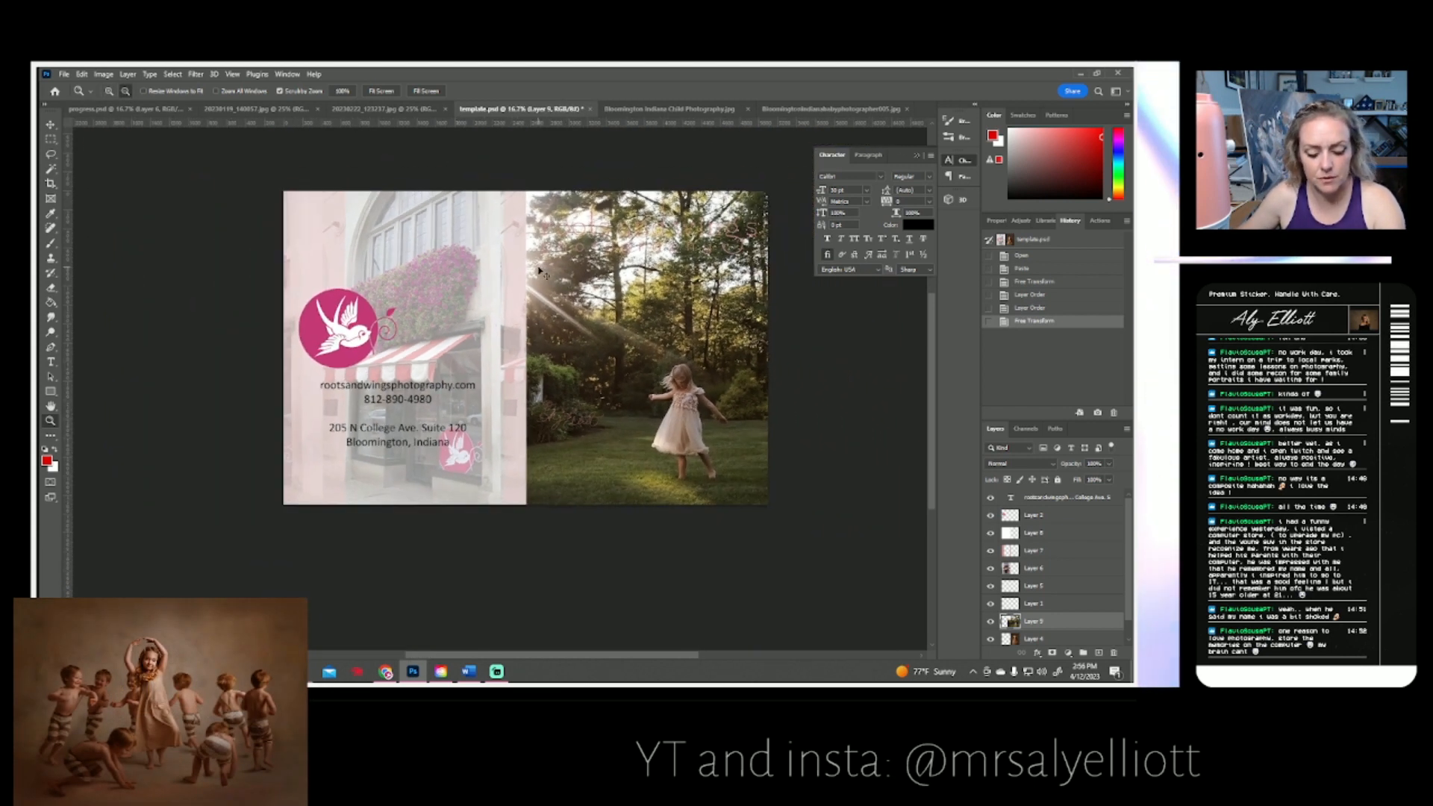
{"action": "key", "text": "ctrl+v"}
{"action": "key", "text": "ctrl+t"}
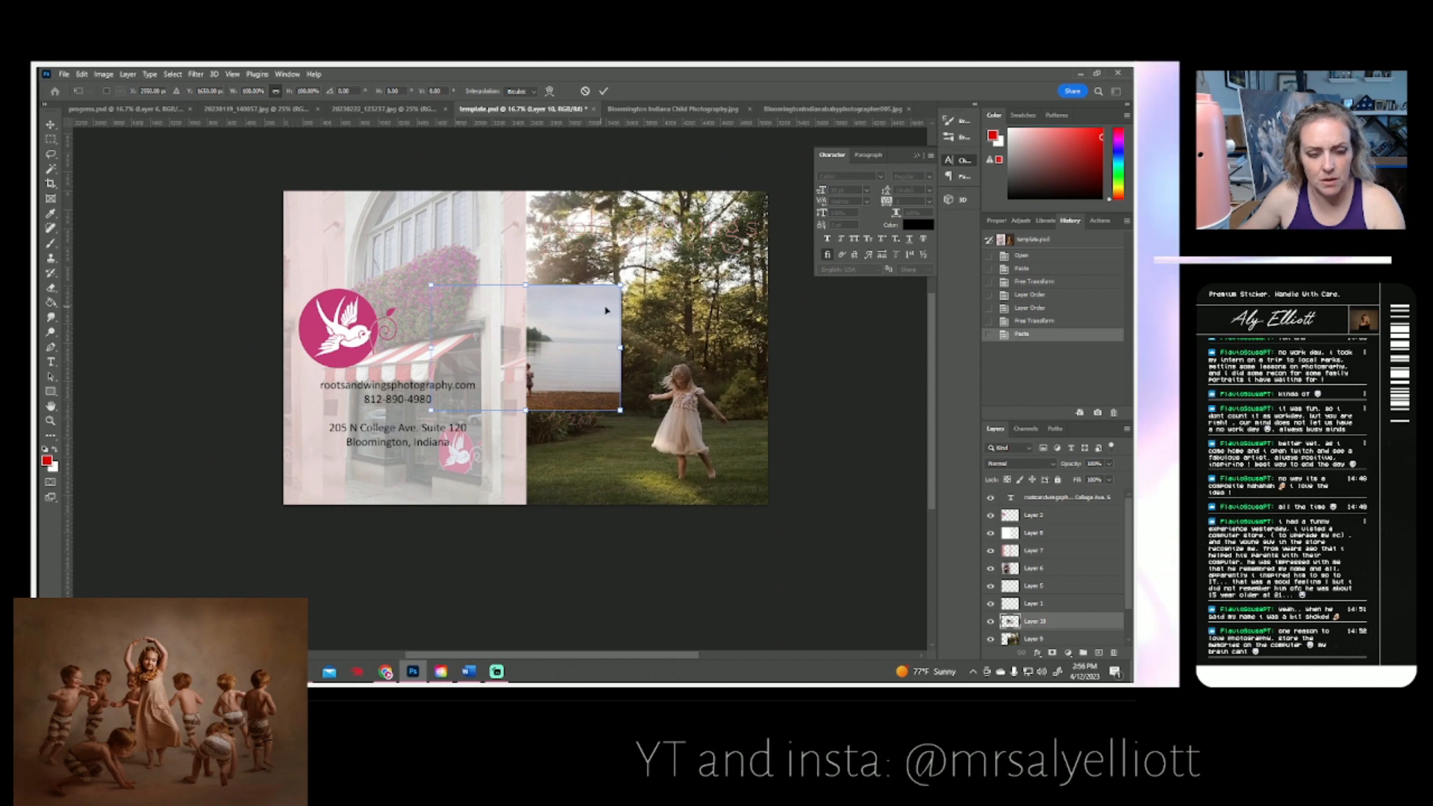
{"action": "left_click_drag", "start_coordinate": [620, 286], "coordinate": [762, 173]}
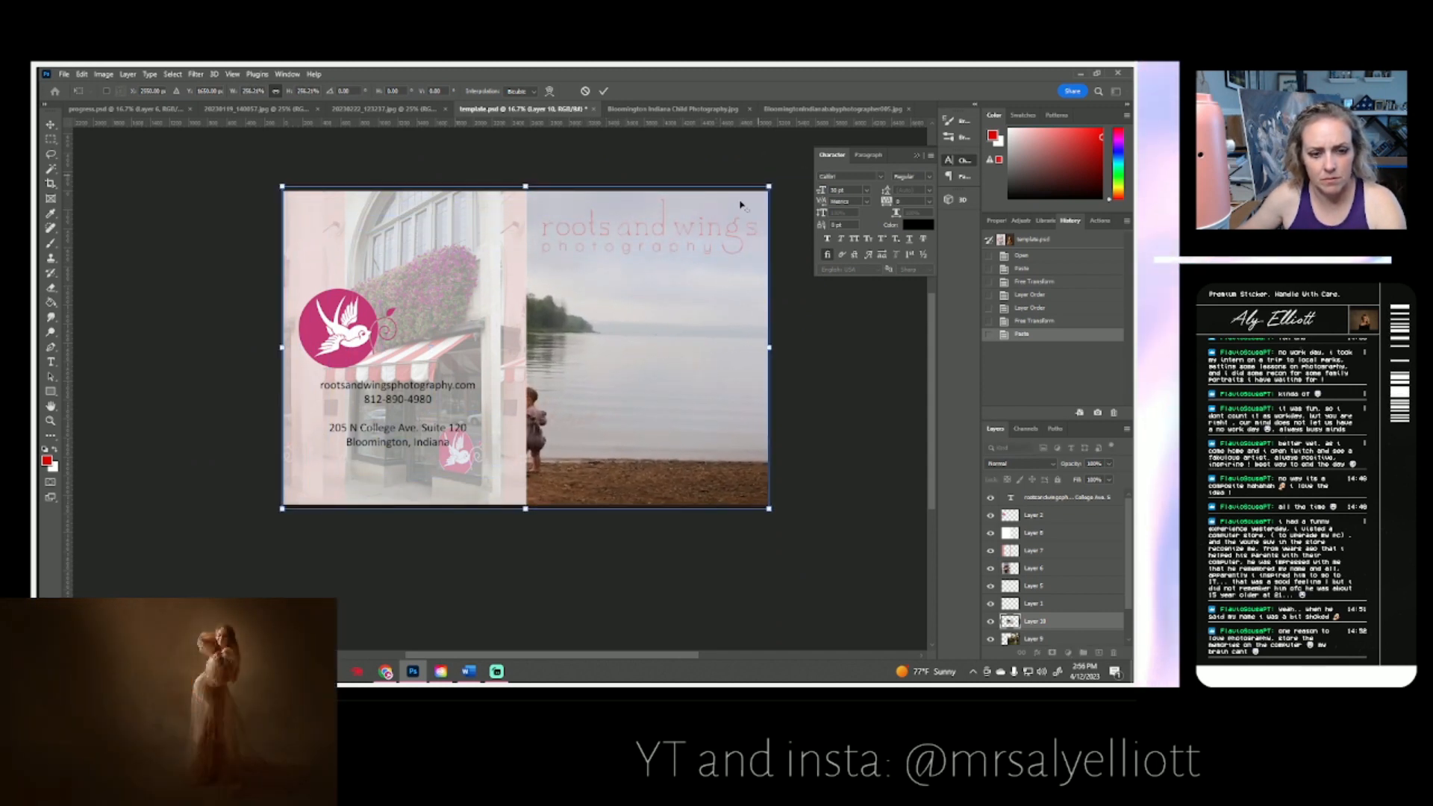
- Move the lakeshore photo right until the toddler stands in the right half of the front cover
{"action": "key", "text": "shift+Right"}
{"action": "key", "text": "shift+Right"}
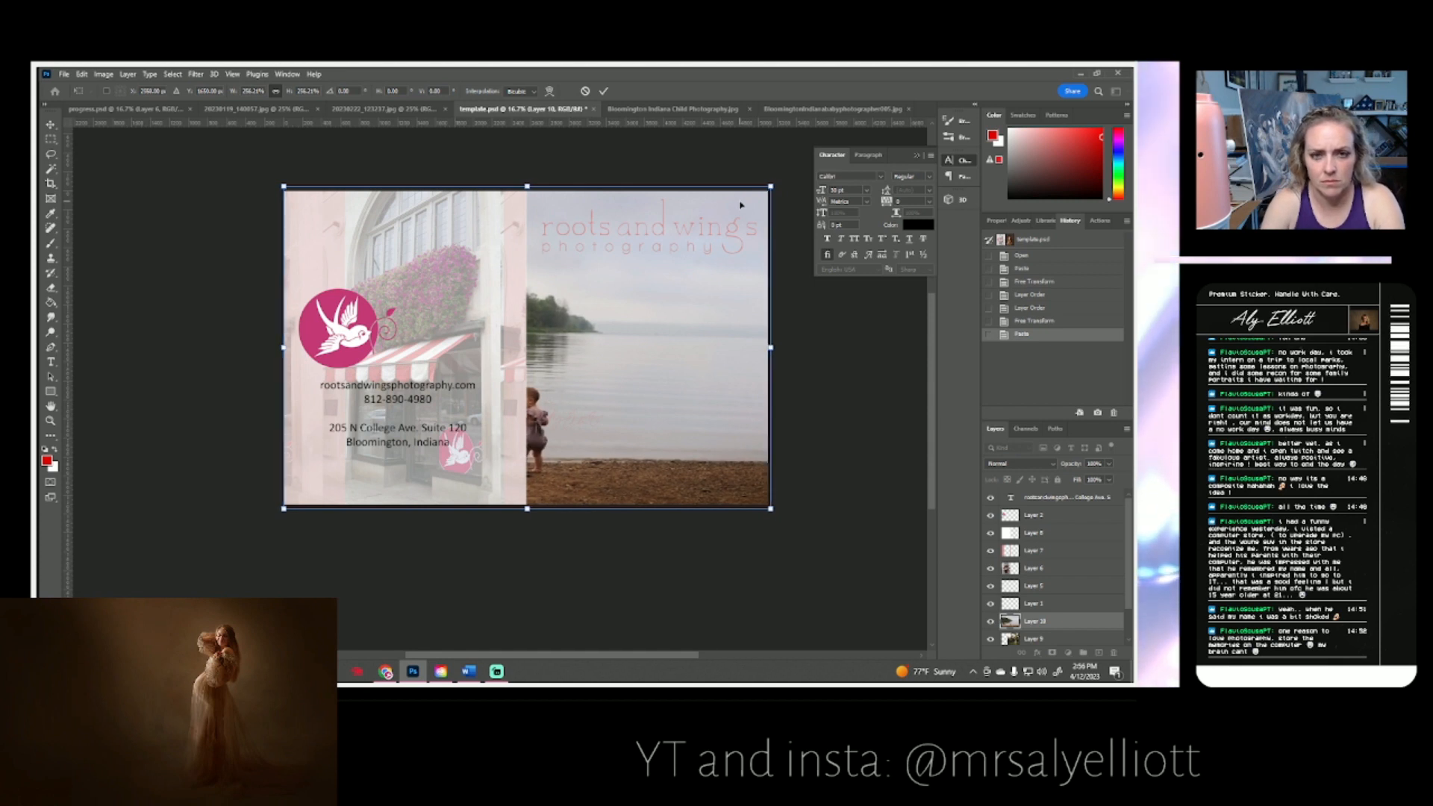
{"action": "key", "text": "shift+Right"}
{"action": "key", "text": "shift+Right"}
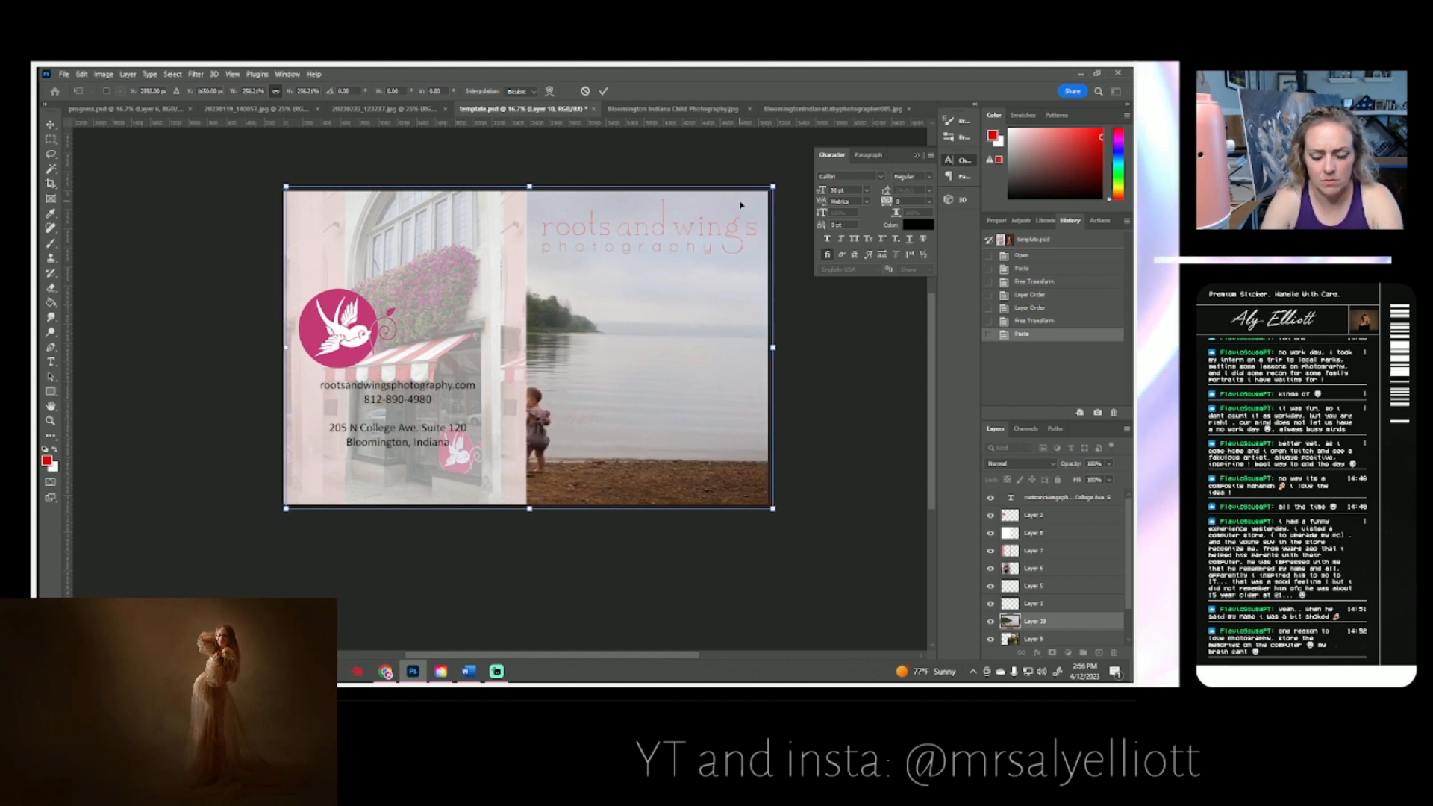
{"action": "left_click_drag", "start_coordinate": [635, 347], "coordinate": [747, 345]}
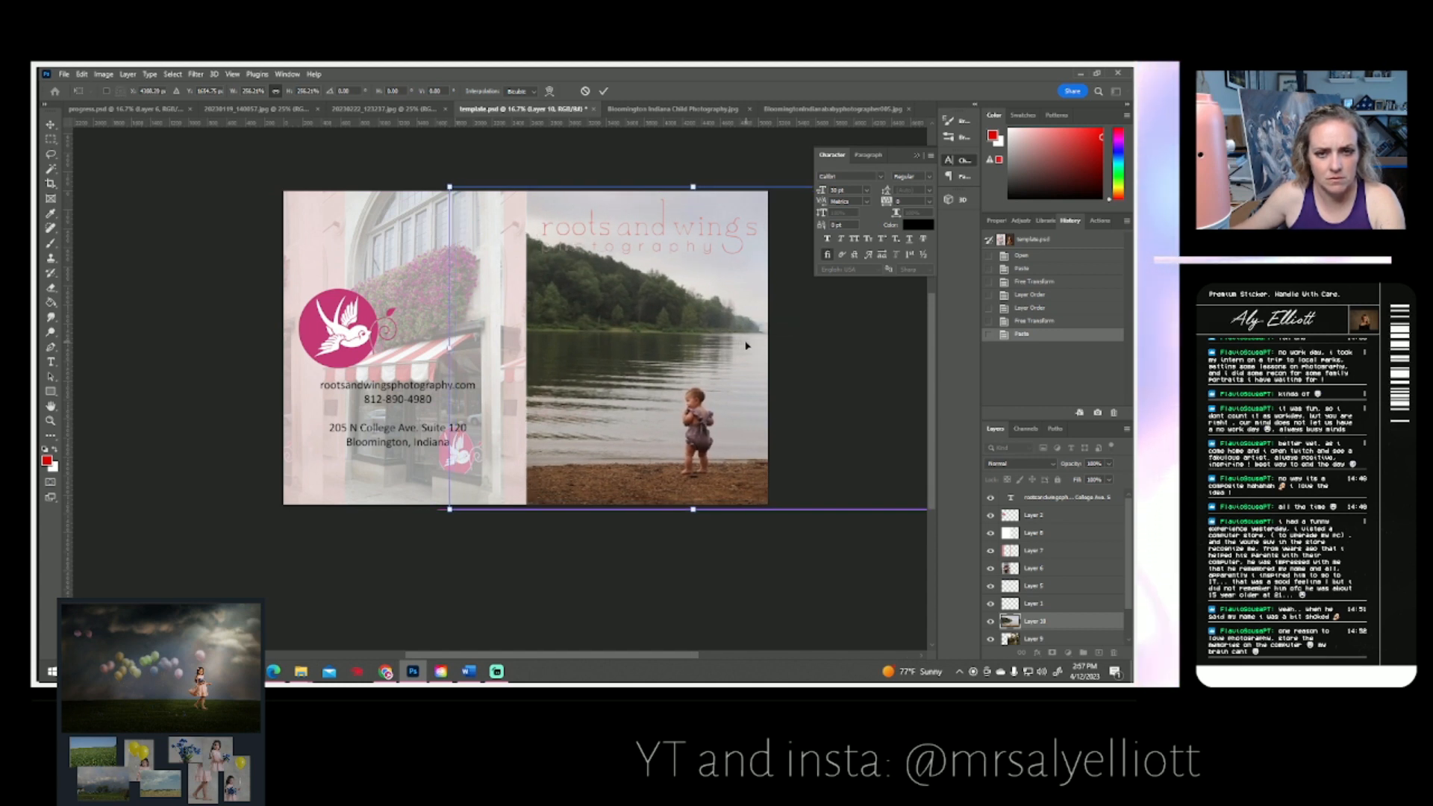
{"action": "key", "text": "Return"}
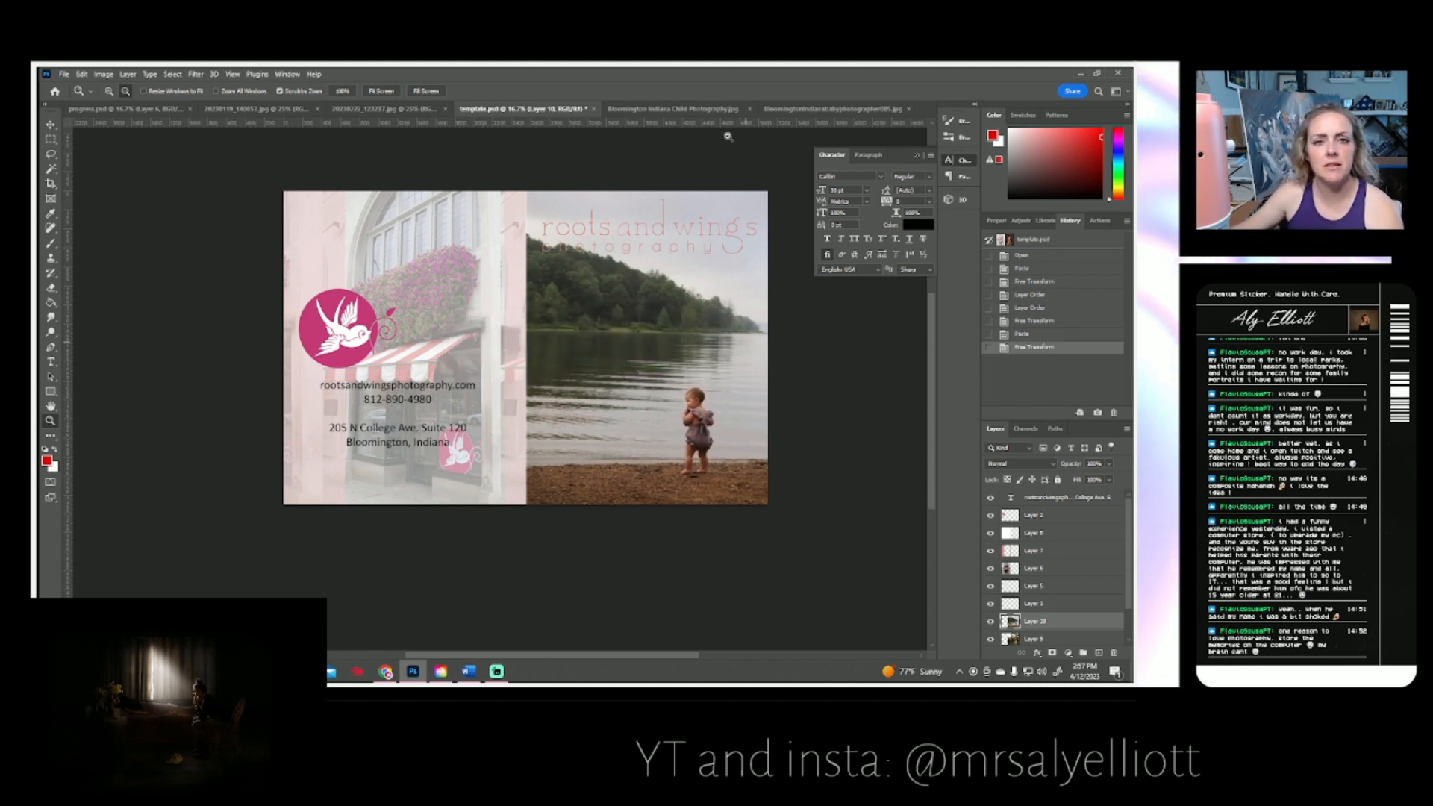
- Close the original lakeshore toddler and rowboat photos, leaving template.psd active
{"action": "left_click", "coordinate": [687, 110]}
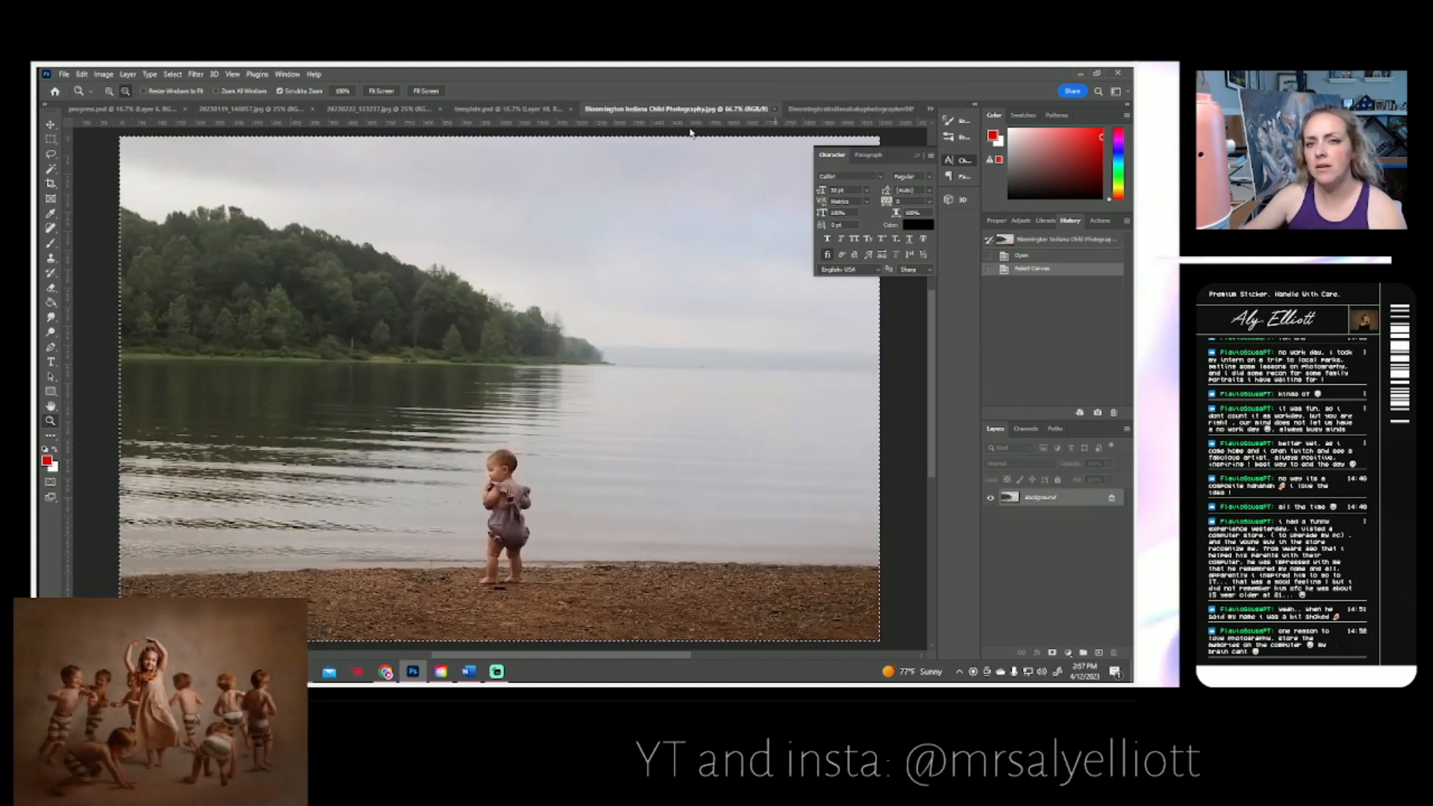
{"action": "key", "text": "ctrl+w"}
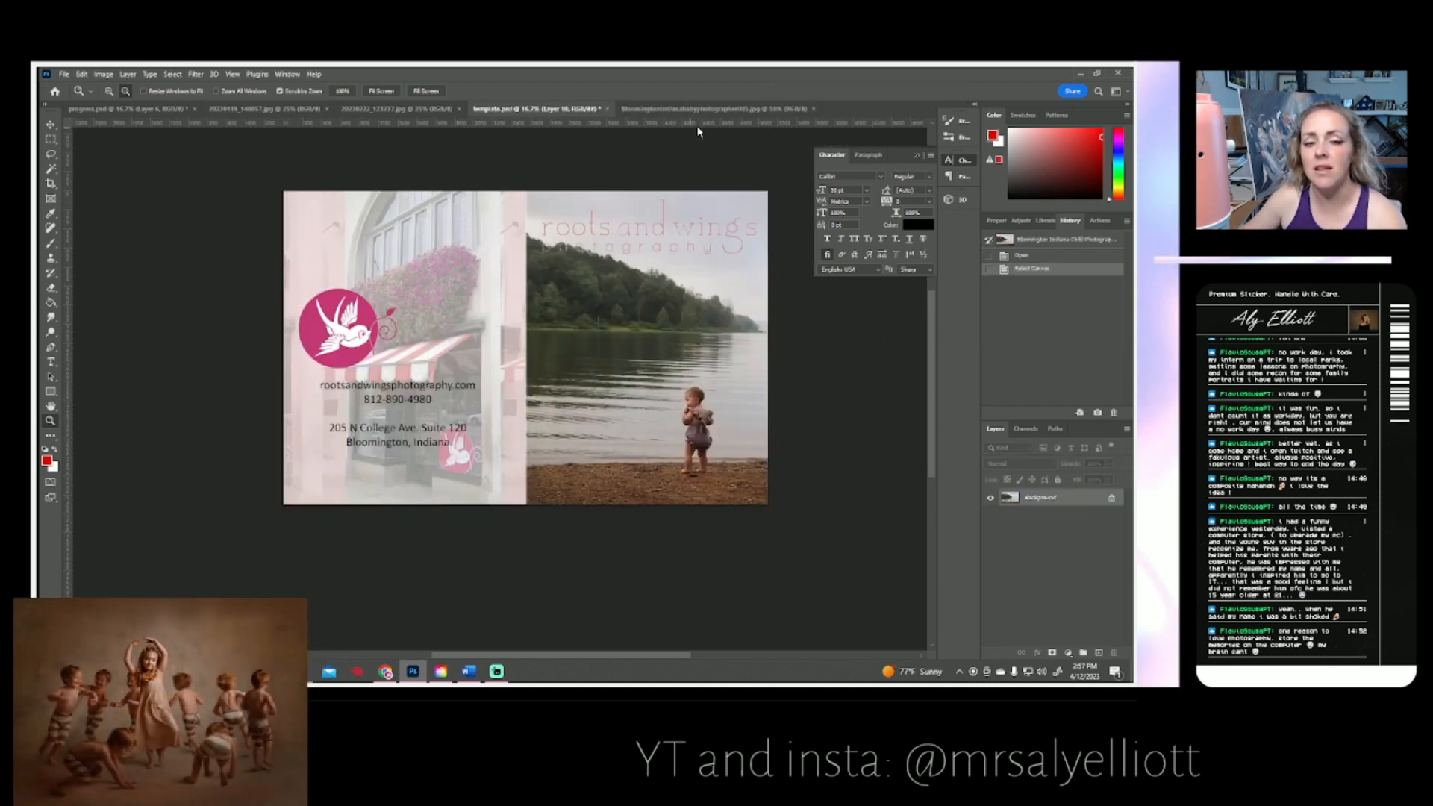
{"action": "left_click", "coordinate": [760, 112]}
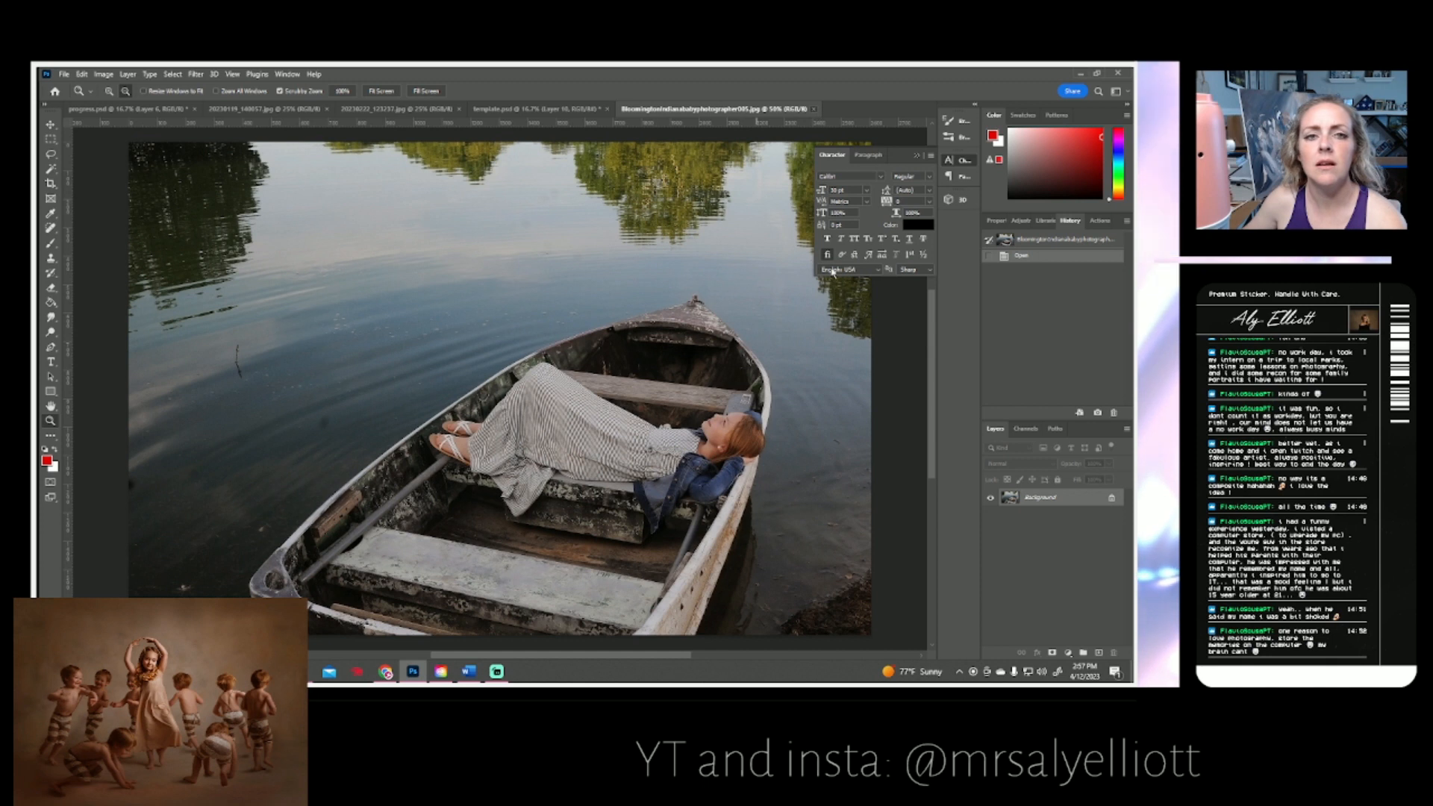
{"action": "key", "text": "ctrl+w"}
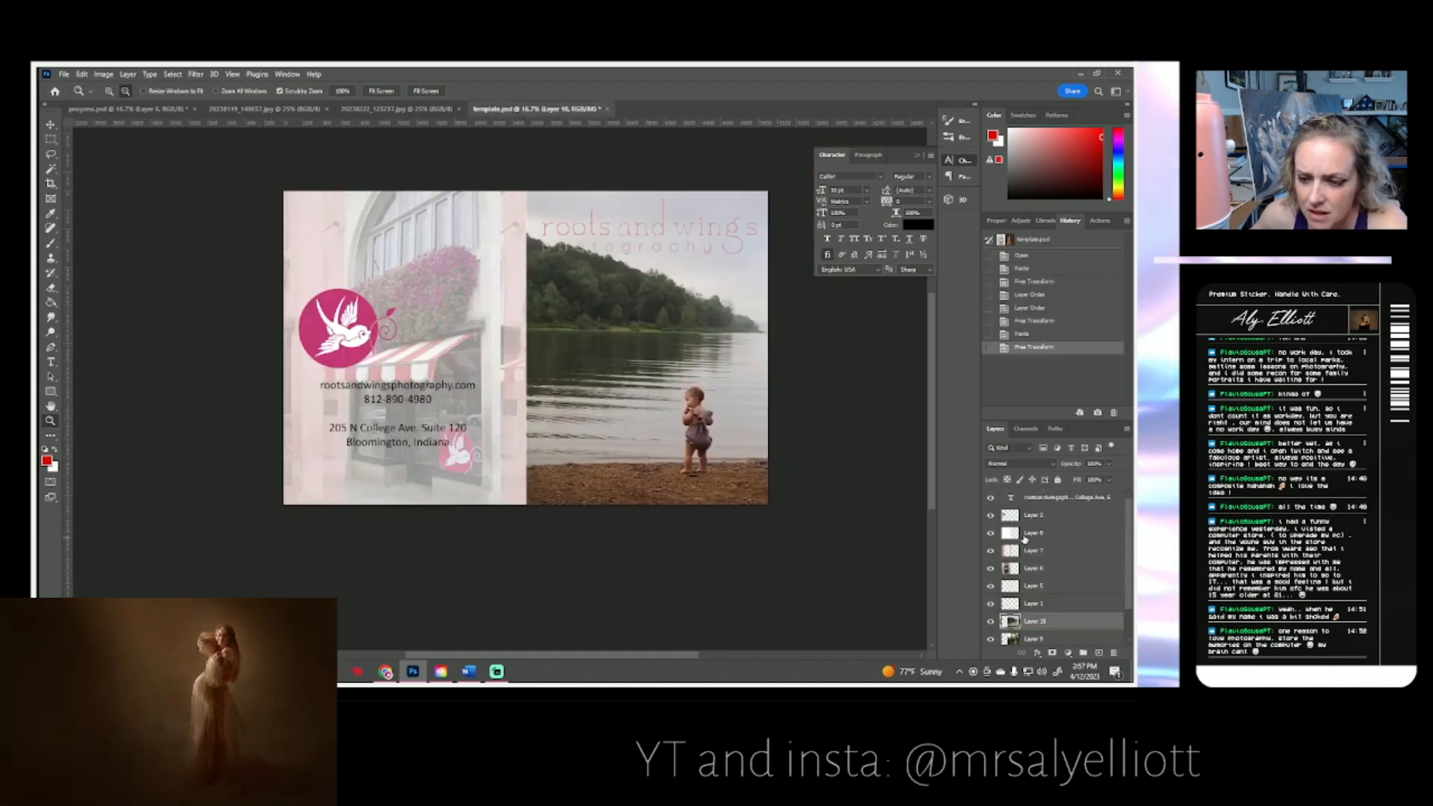
- Toggle Layer 1's visibility to identify its content, and rename the layer "cover title"
{"action": "left_click", "coordinate": [991, 604]}
{"action": "left_click", "coordinate": [990, 604]}
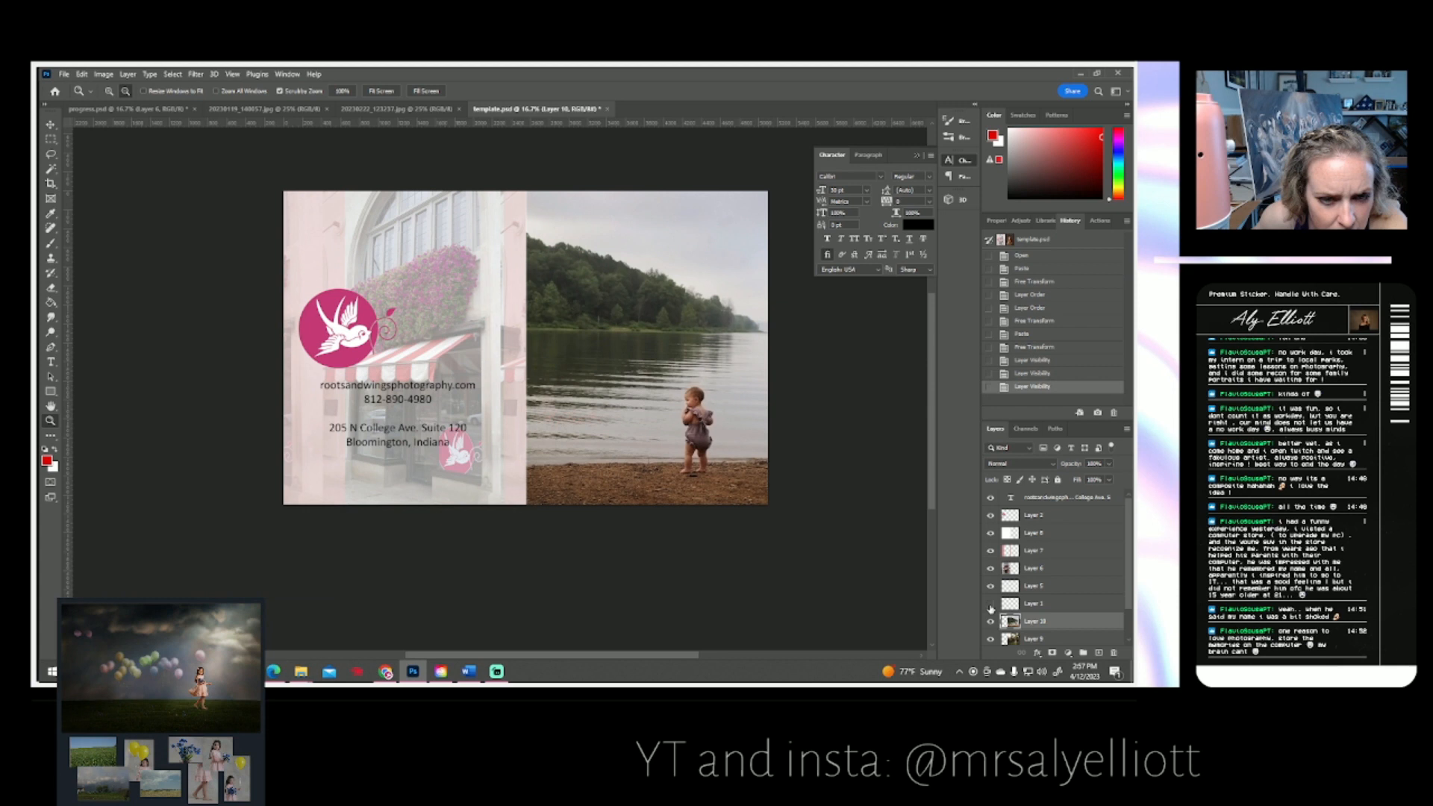
{"action": "left_click", "coordinate": [990, 604]}
{"action": "left_click", "coordinate": [990, 604]}
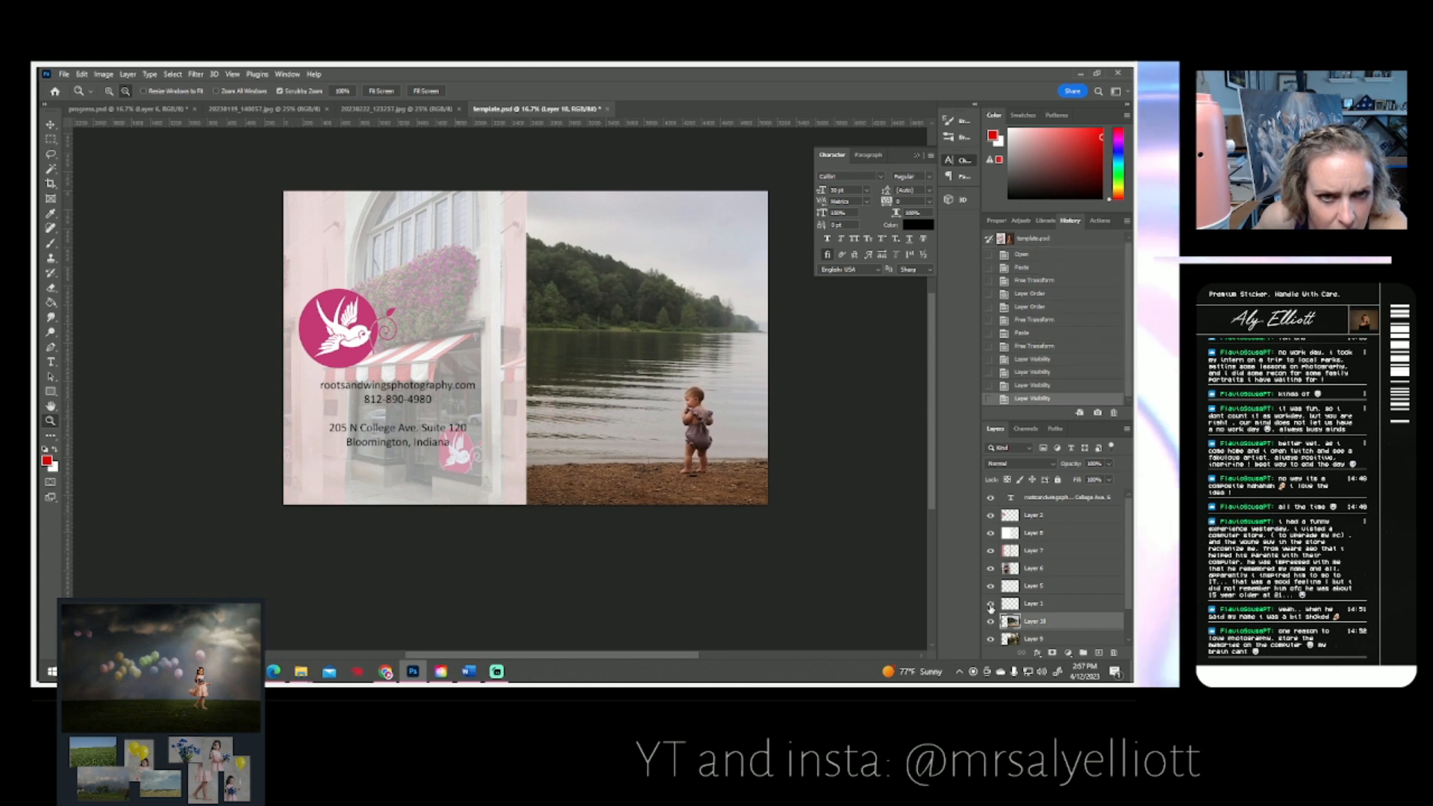
{"action": "double_click", "coordinate": [1038, 606]}
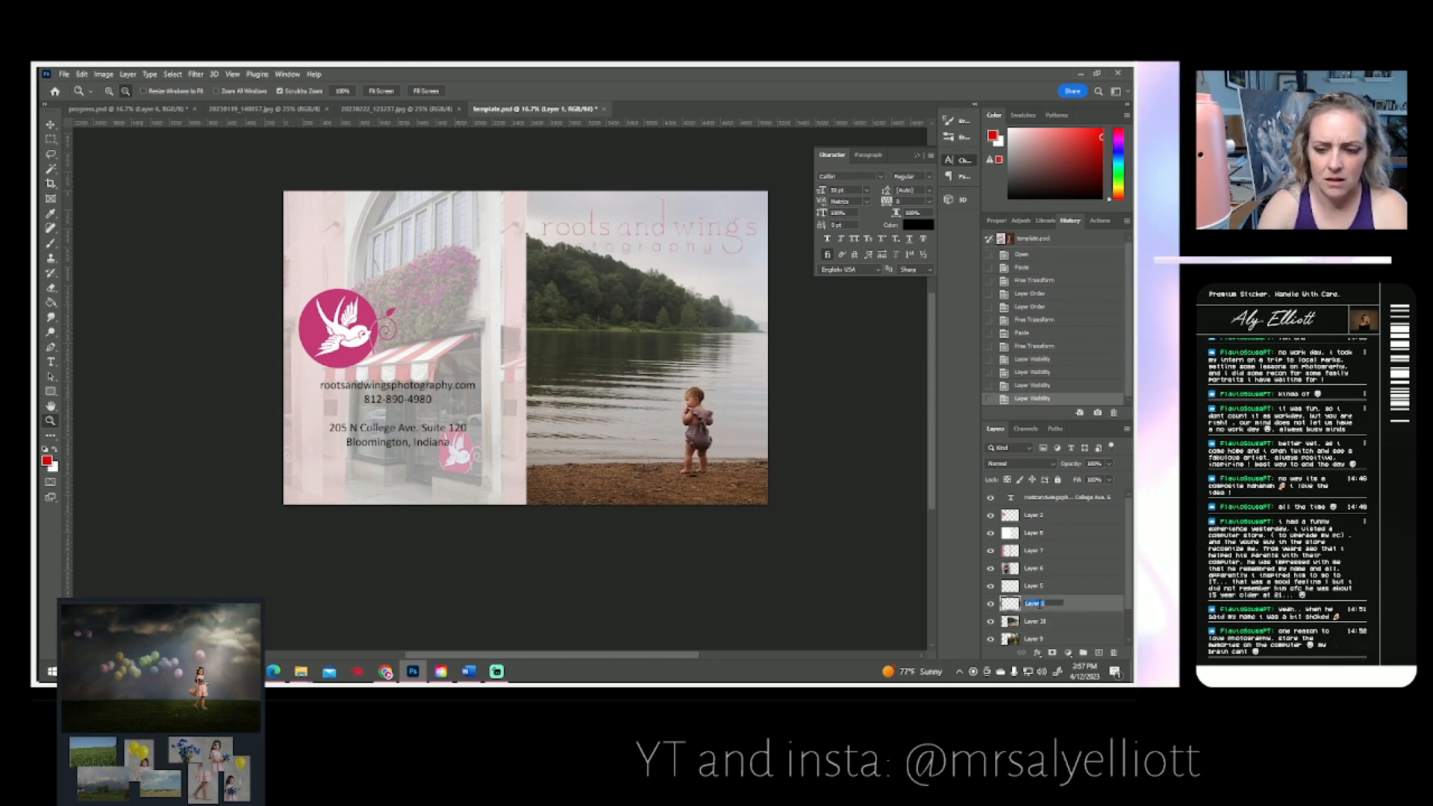
{"action": "type", "text": "cover"}
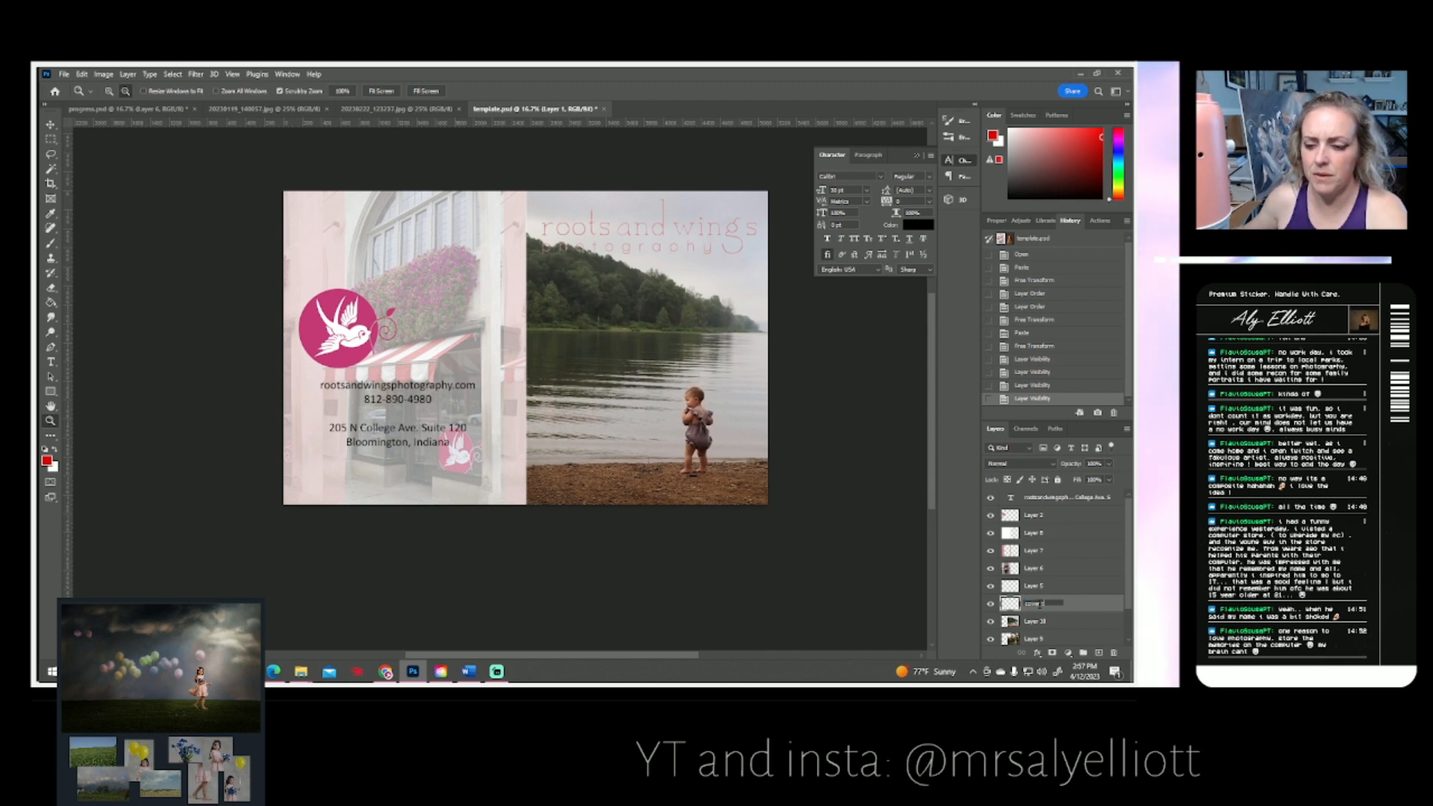
{"action": "type", "text": " title"}
{"action": "key", "text": "Return"}
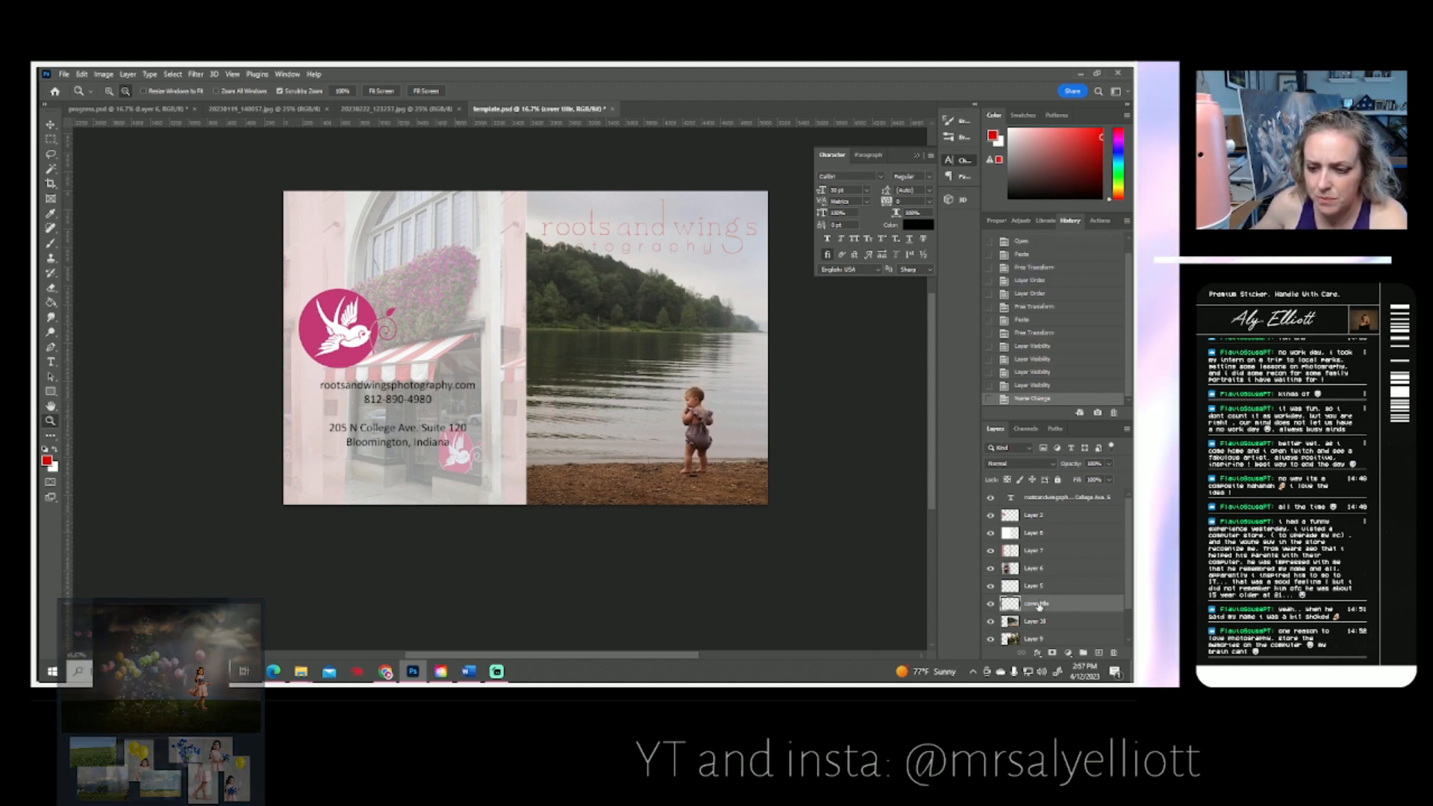
- Toggle Layer 5's visibility to identify its content, and rename the layer "signature"
{"action": "left_click", "coordinate": [990, 589]}
{"action": "left_click", "coordinate": [991, 589]}
{"action": "left_click", "coordinate": [990, 590]}
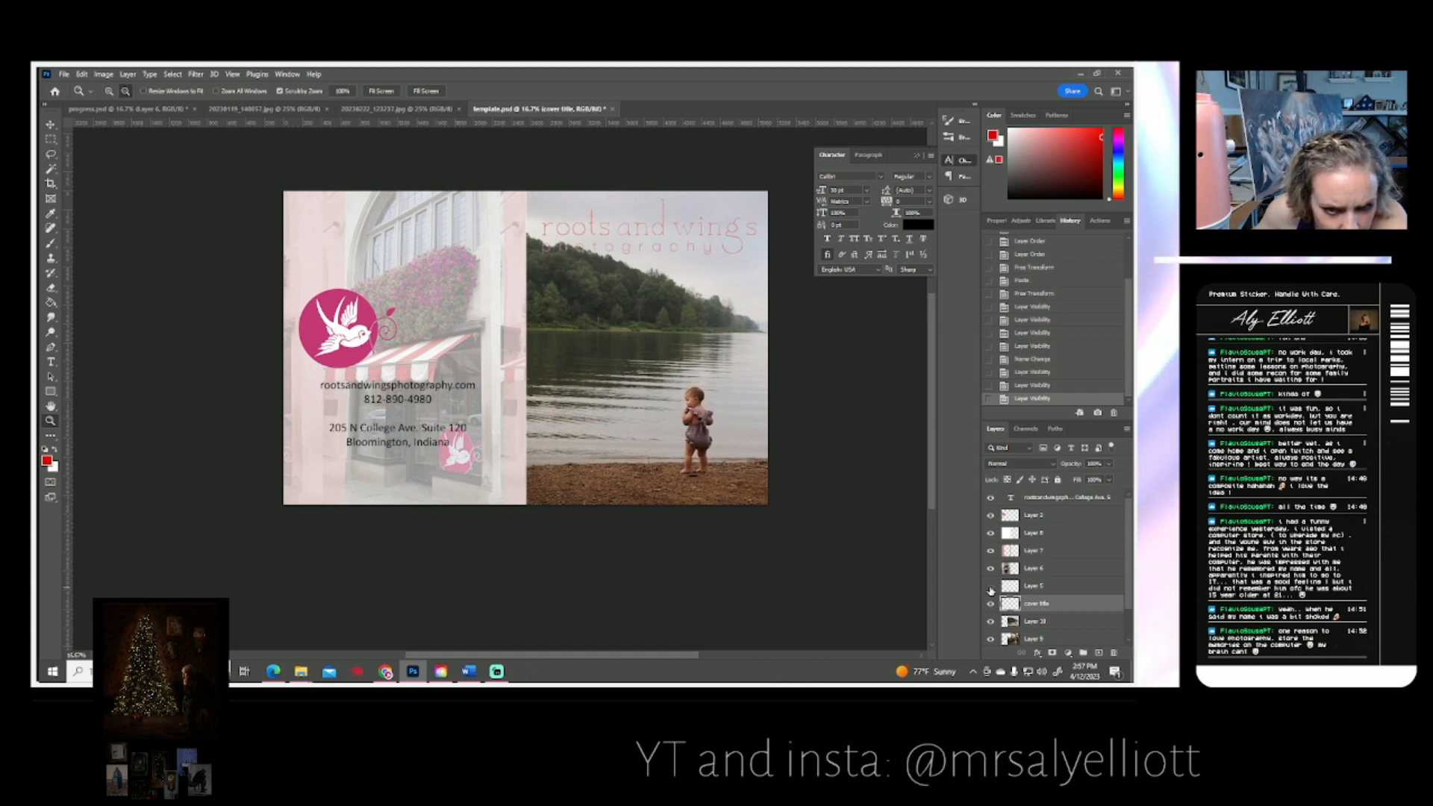
{"action": "left_click", "coordinate": [990, 589]}
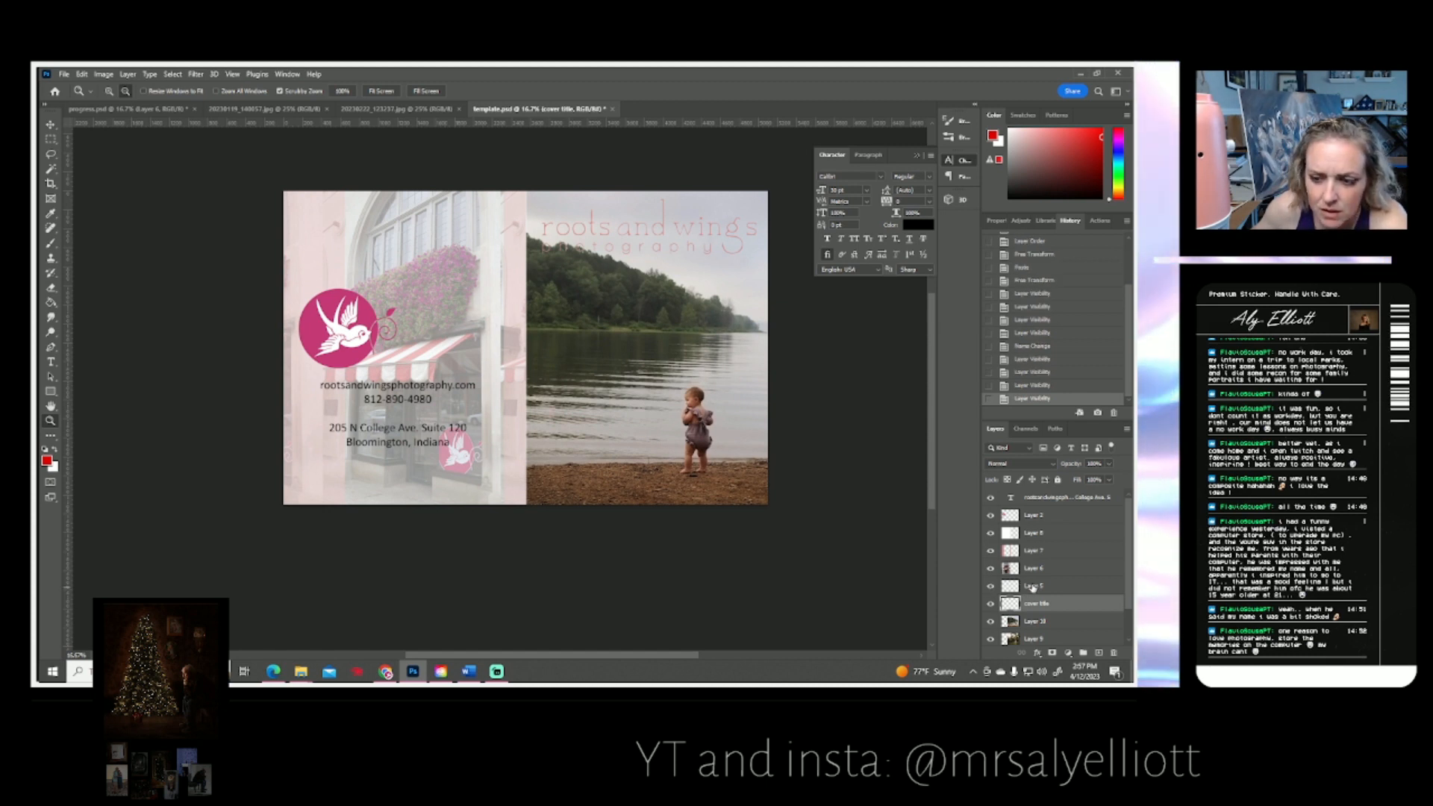
{"action": "double_click", "coordinate": [1034, 586]}
{"action": "type", "text": "storefront"}
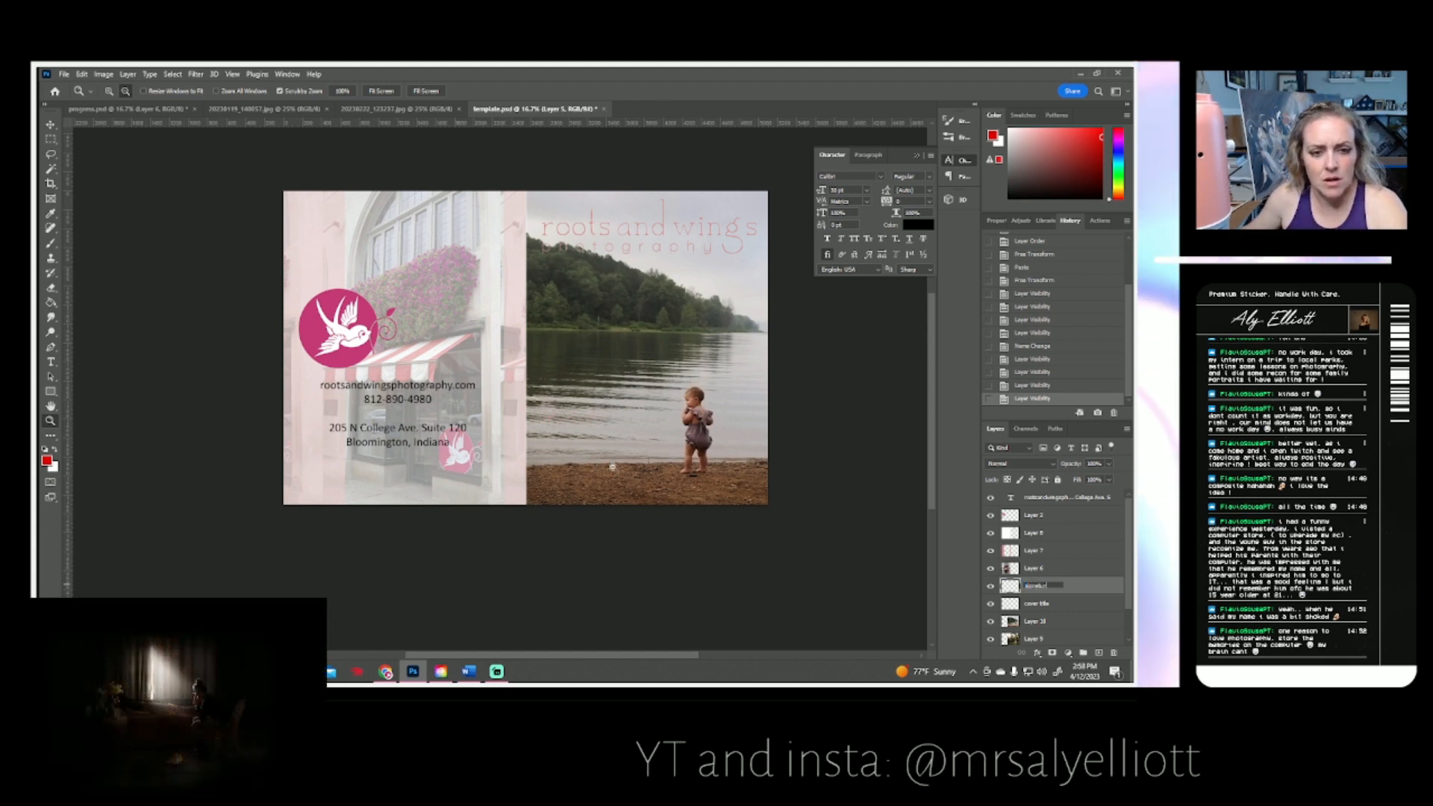
{"action": "key", "text": "Return"}
- Move the signature layer upward on the front cover with Free Transform
{"action": "key", "text": "ctrl+t"}
{"action": "left_click_drag", "start_coordinate": [575, 396], "coordinate": [584, 276]}
{"action": "left_click", "coordinate": [604, 91]}
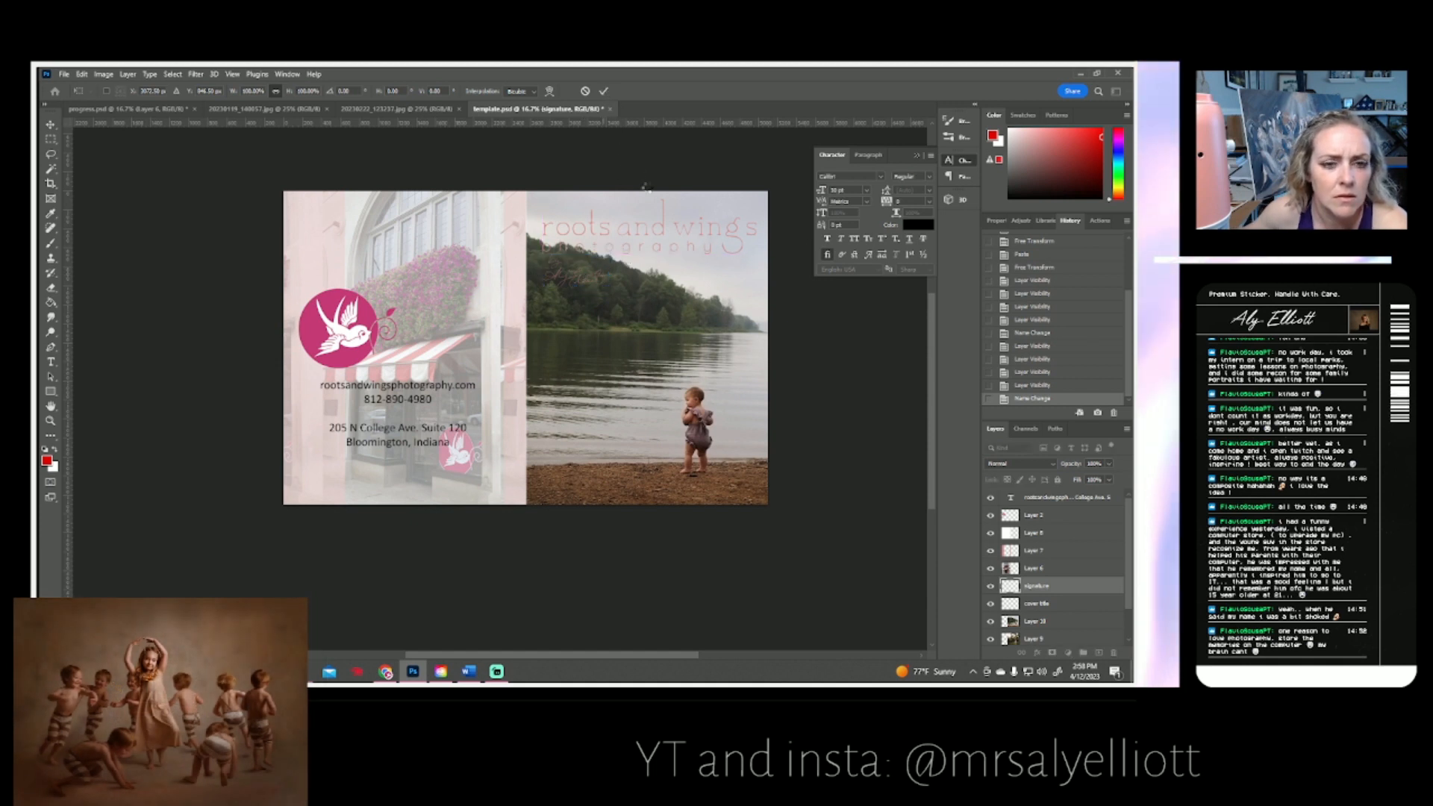
{"action": "key", "text": "z"}
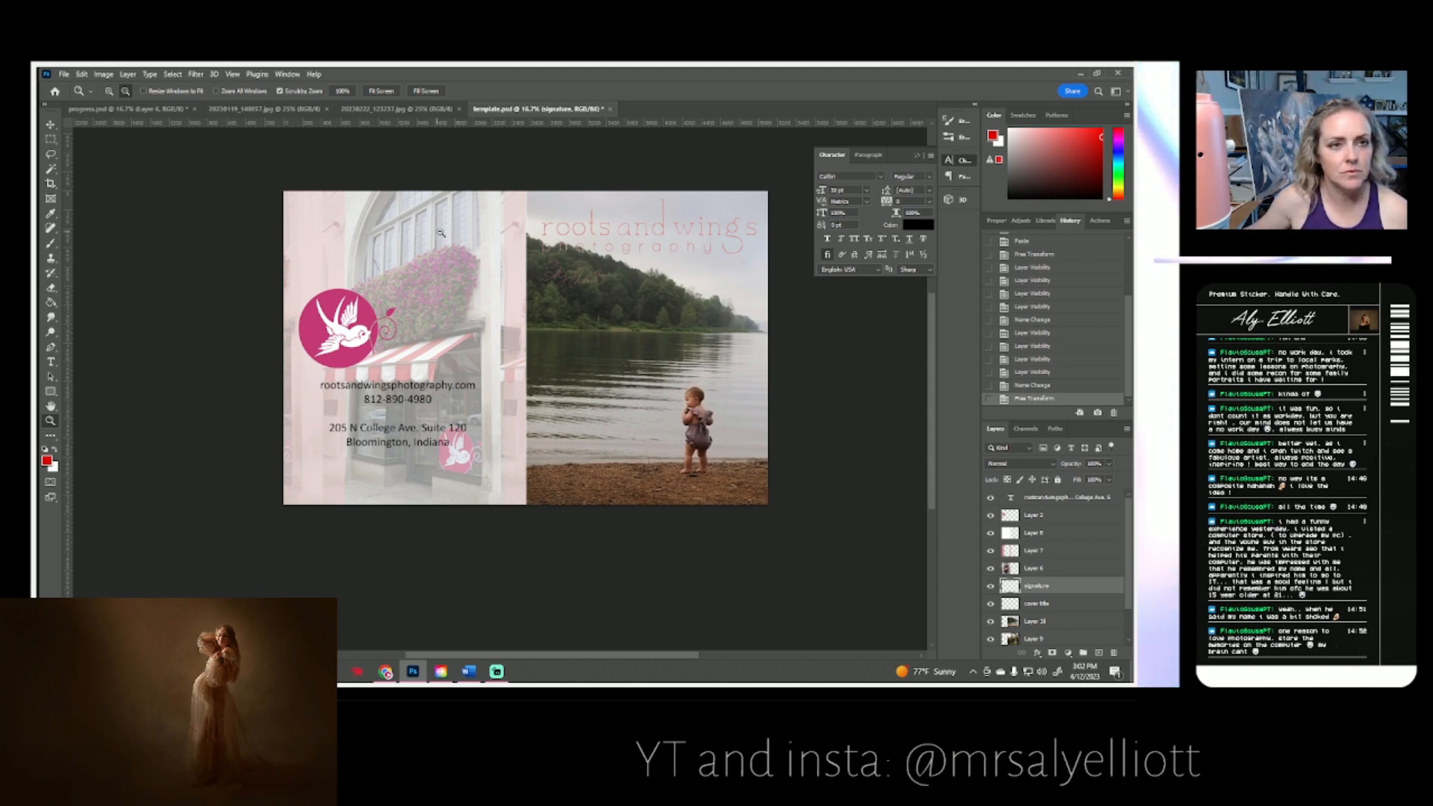
- Save a flattened version of the cover as 001 Cover.jpg, and restore the separate layers from the document history
{"action": "left_click", "coordinate": [64, 75]}
{"action": "left_click", "coordinate": [65, 75]}
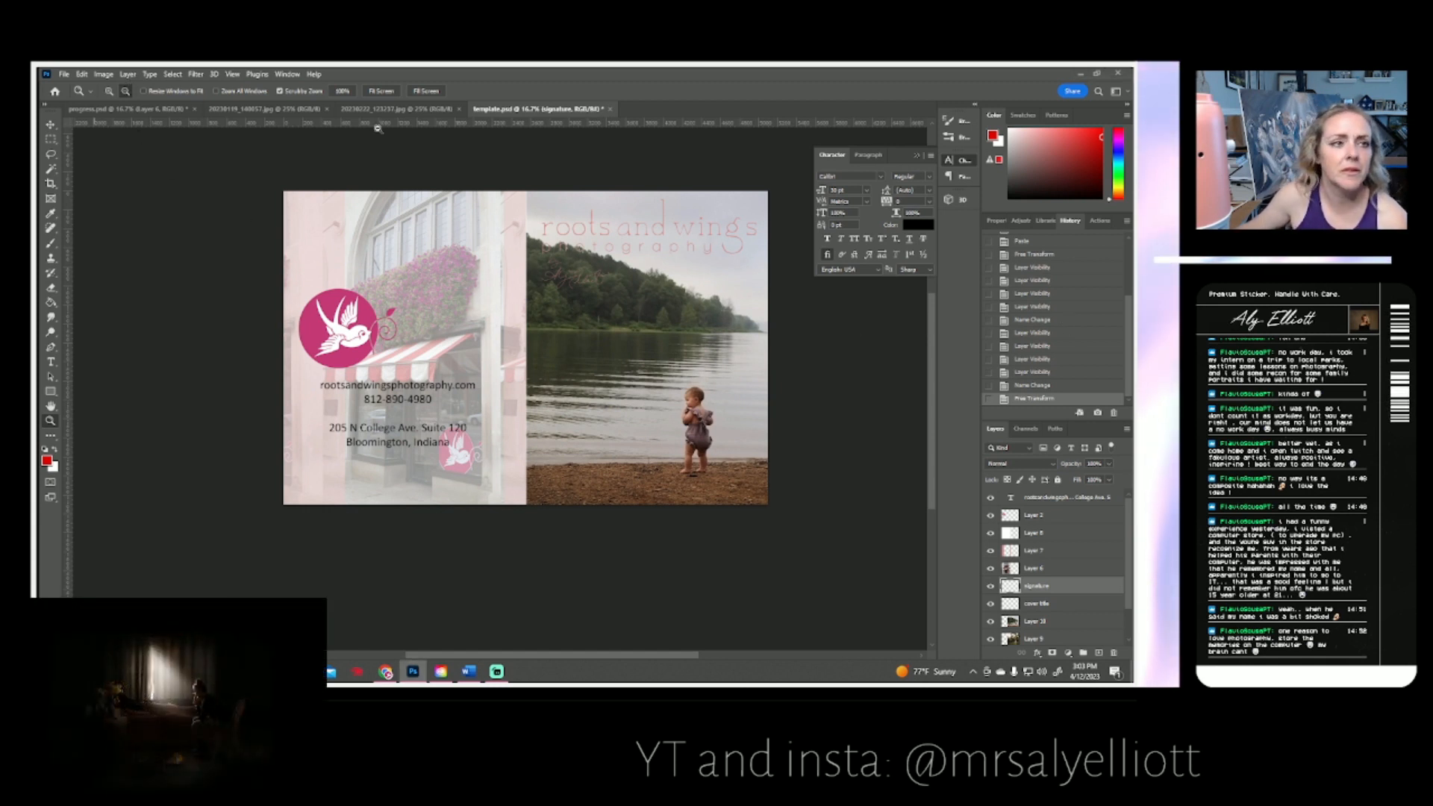
{"action": "left_click", "coordinate": [128, 73]}
{"action": "left_click", "coordinate": [166, 518]}
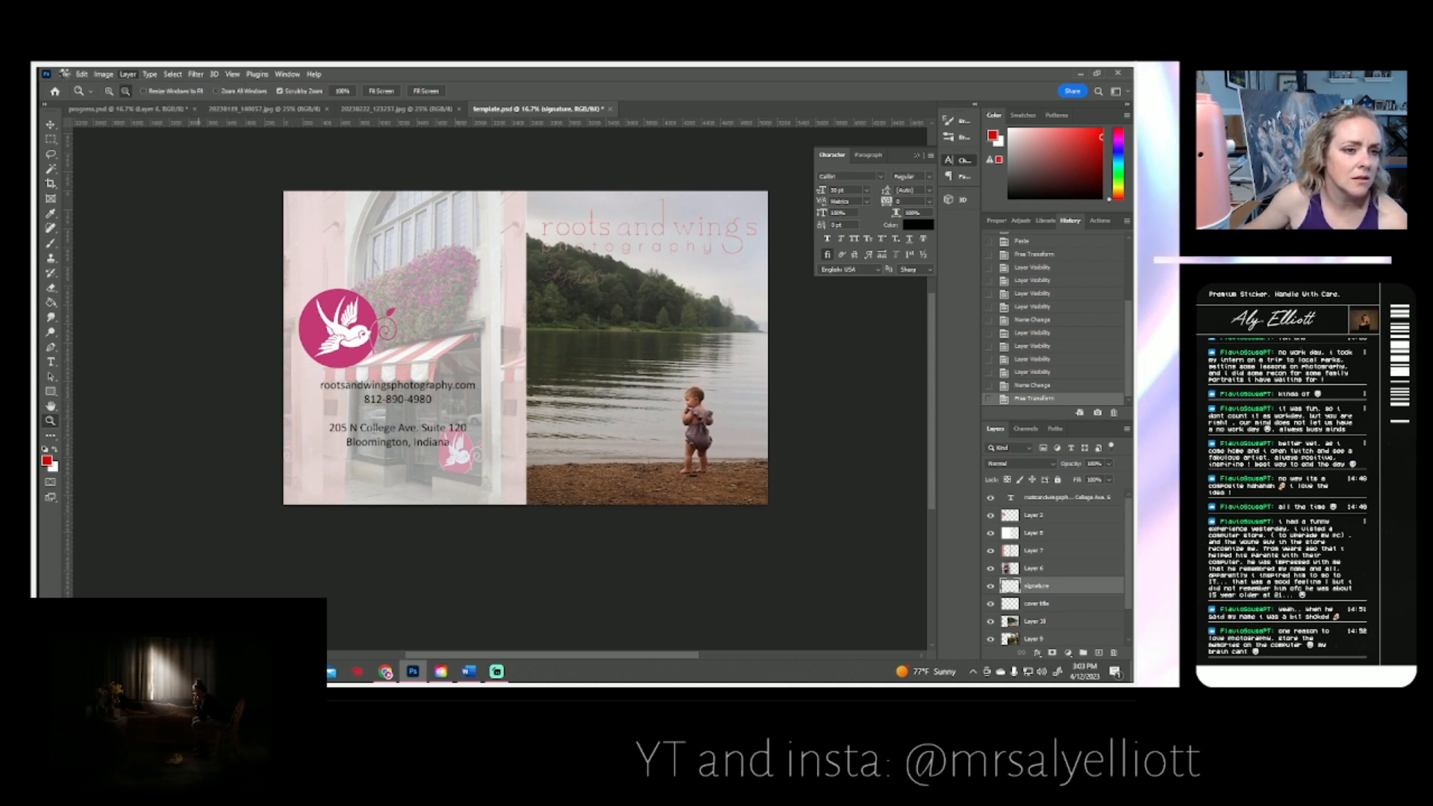
{"action": "left_click", "coordinate": [64, 74]}
{"action": "left_click", "coordinate": [85, 212]}
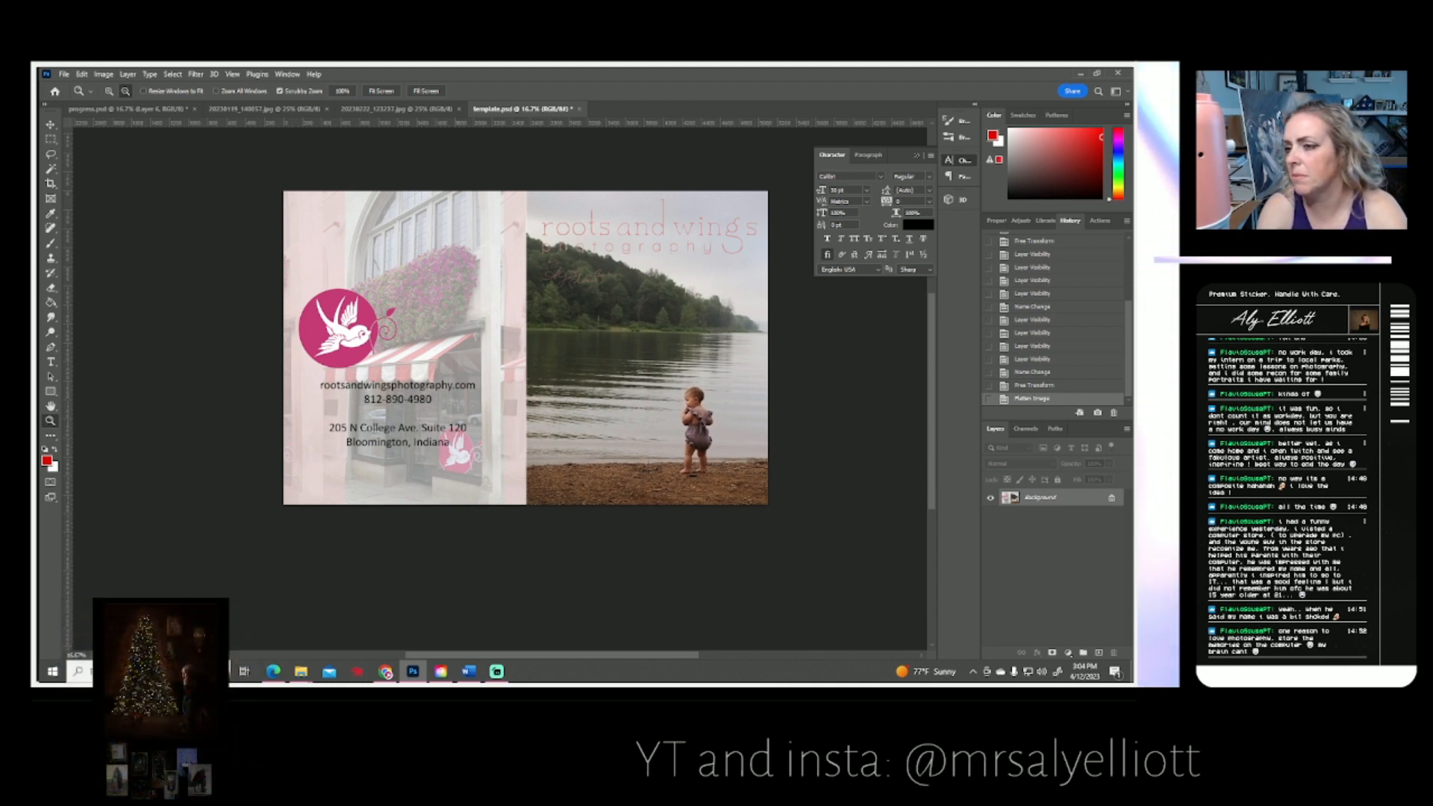
{"action": "key", "text": "Return"}
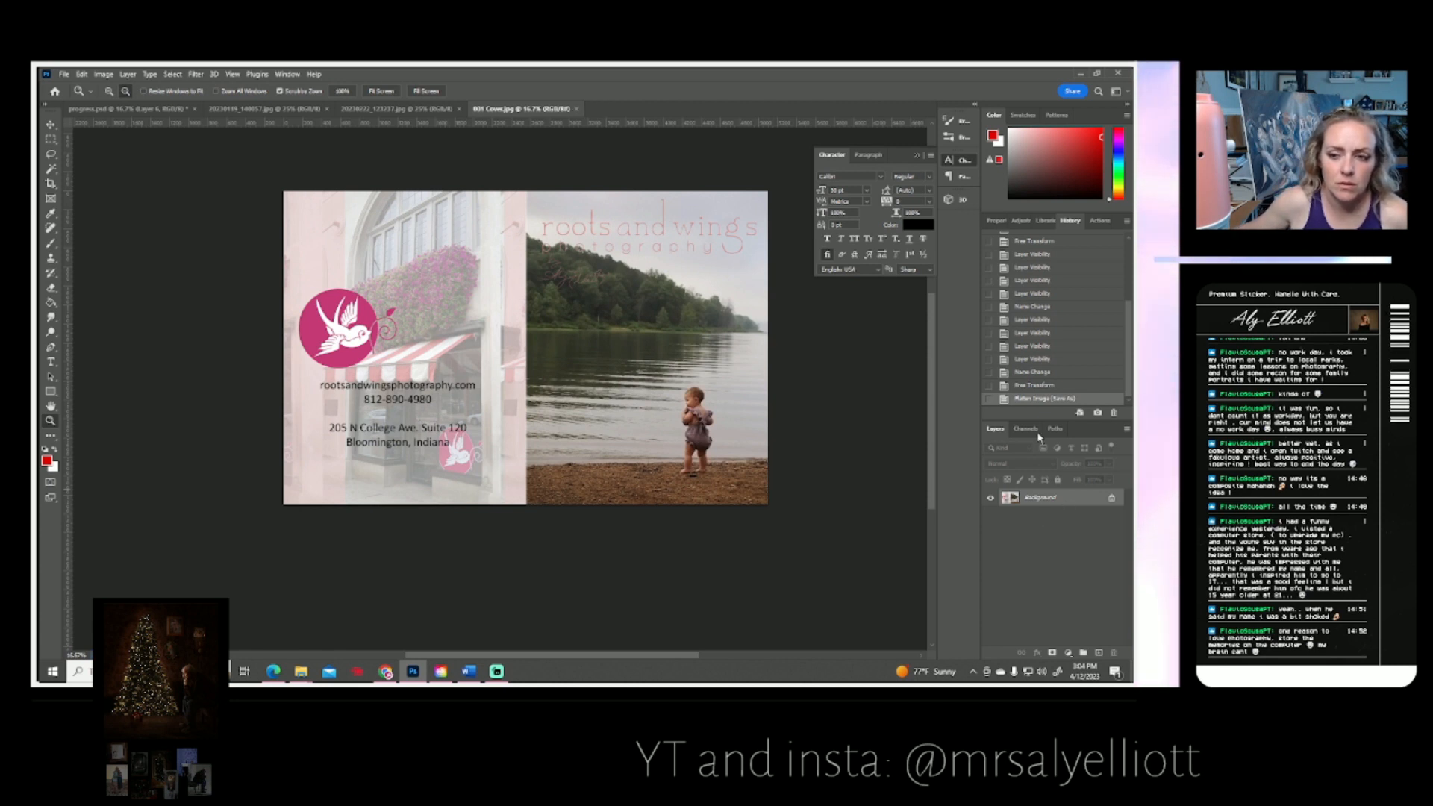
{"action": "left_click", "coordinate": [1038, 385]}
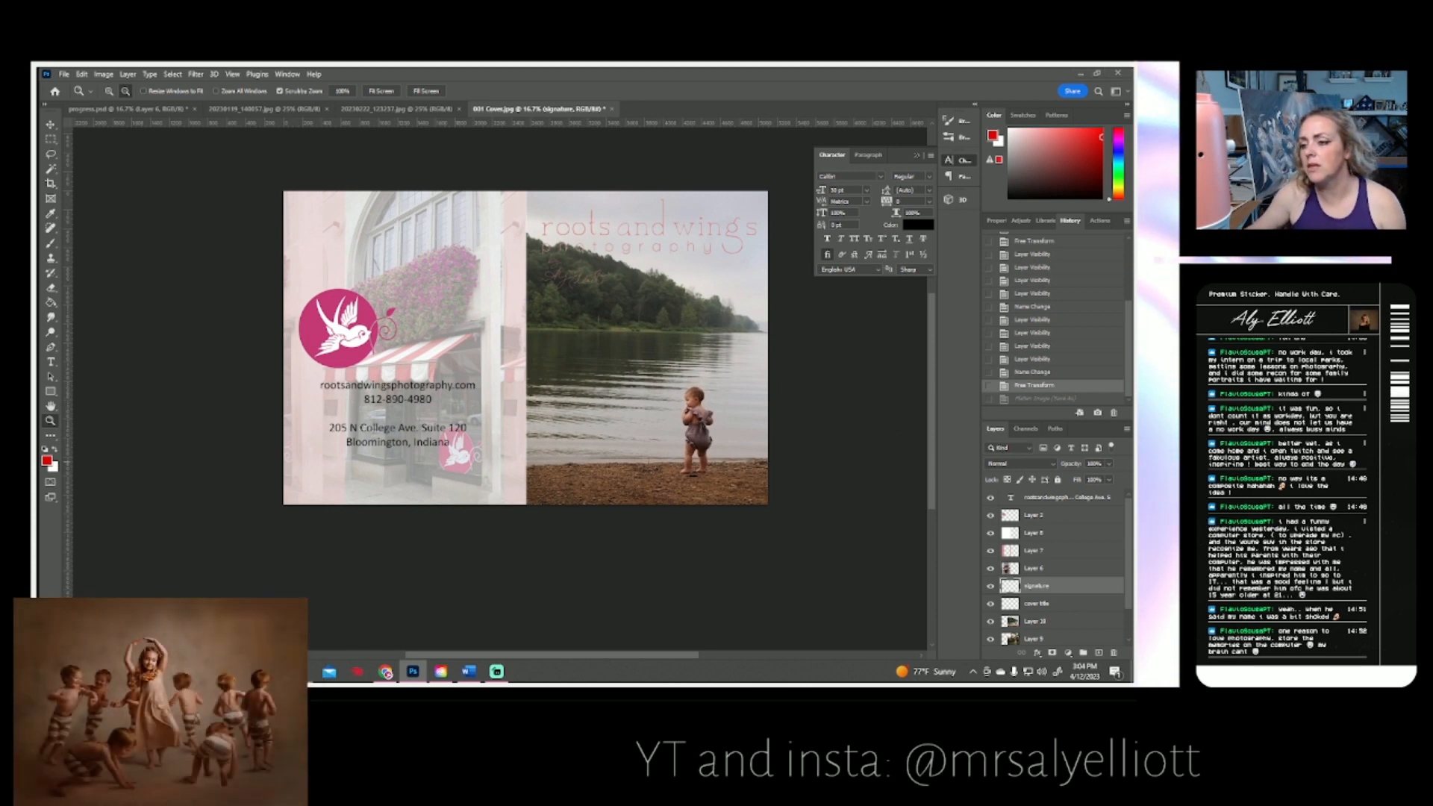
- Open spread002.psd and inspect the dancer spread as a whole and its award text up close
{"action": "mouse_move", "coordinate": [1132, 672]}
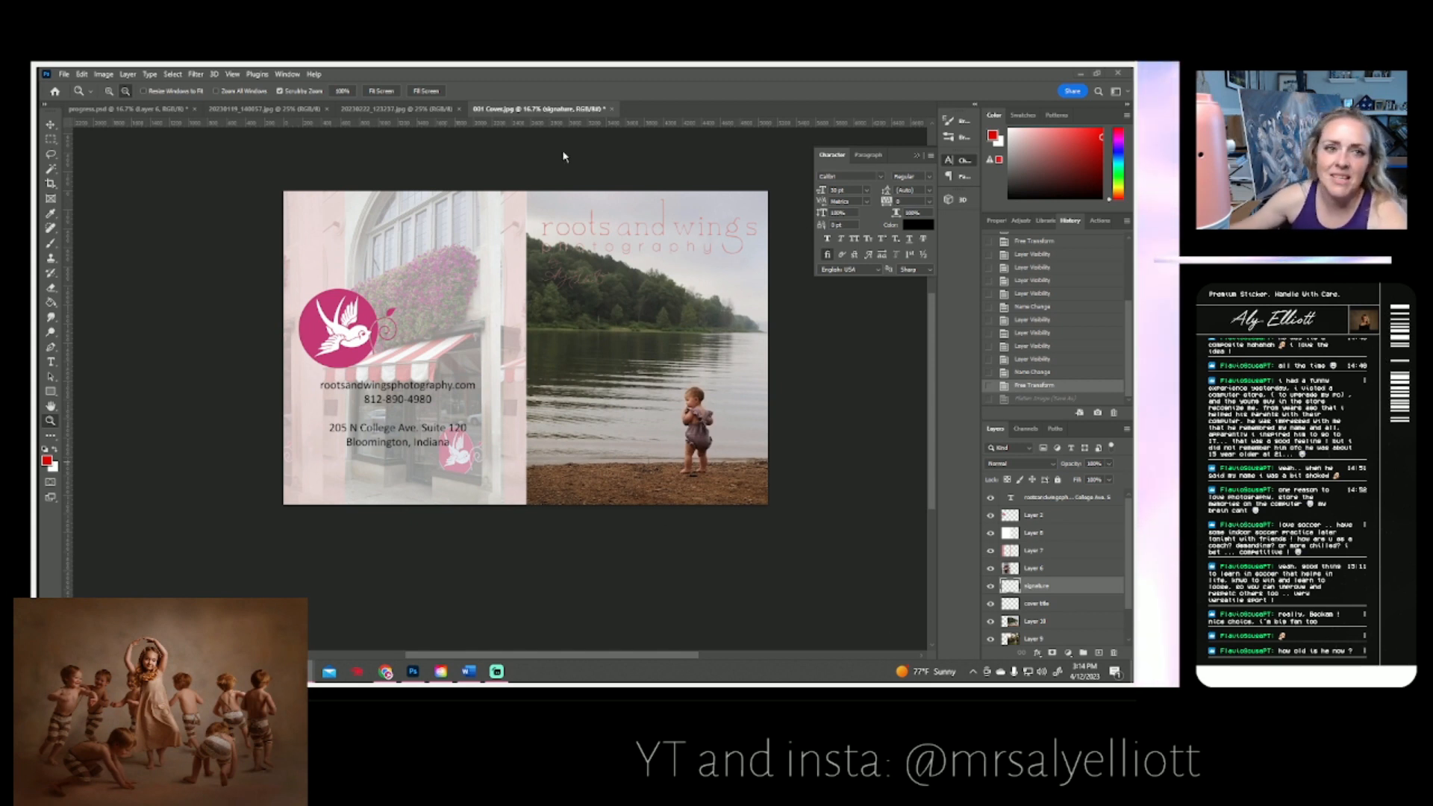
{"action": "left_click", "coordinate": [64, 76]}
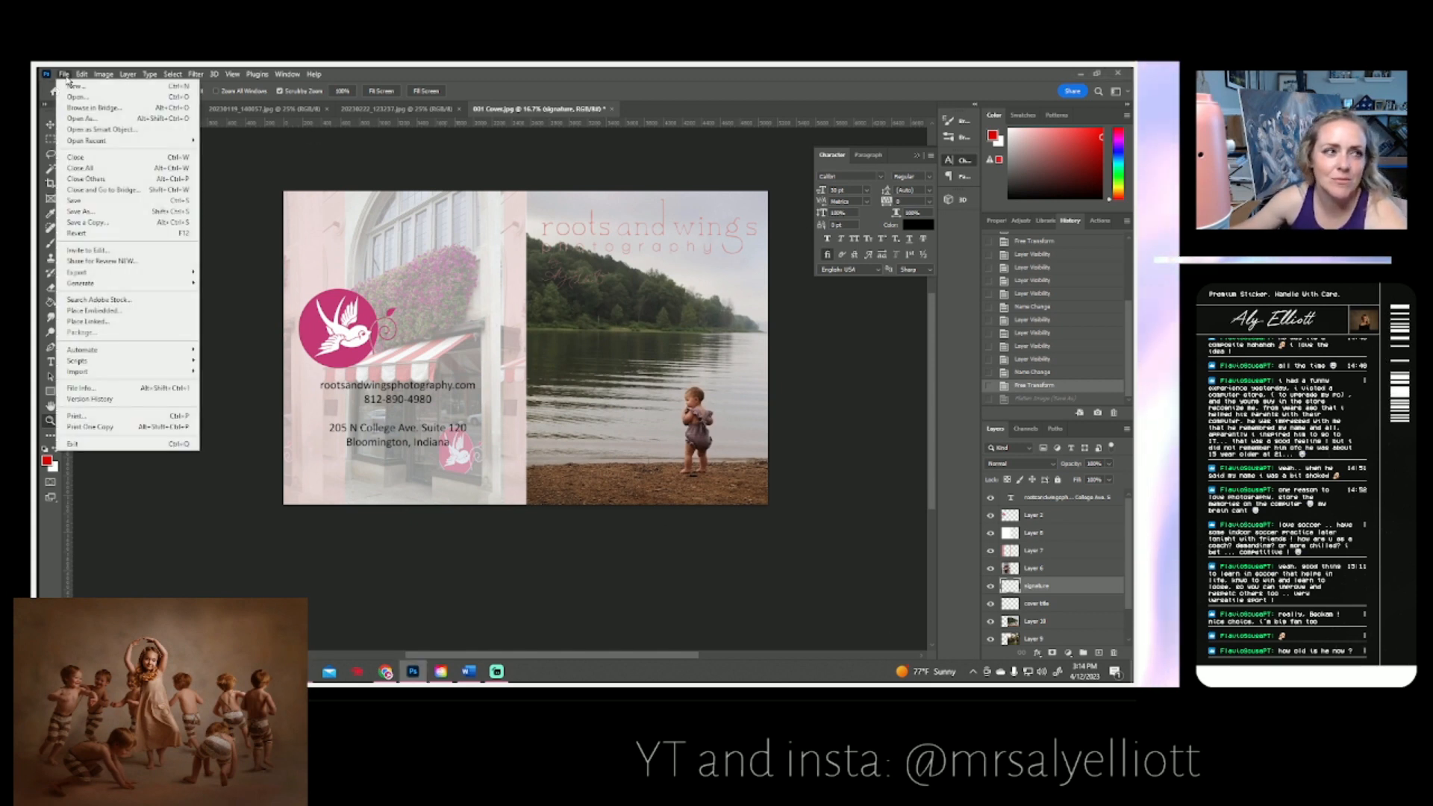
{"action": "left_click", "coordinate": [78, 96]}
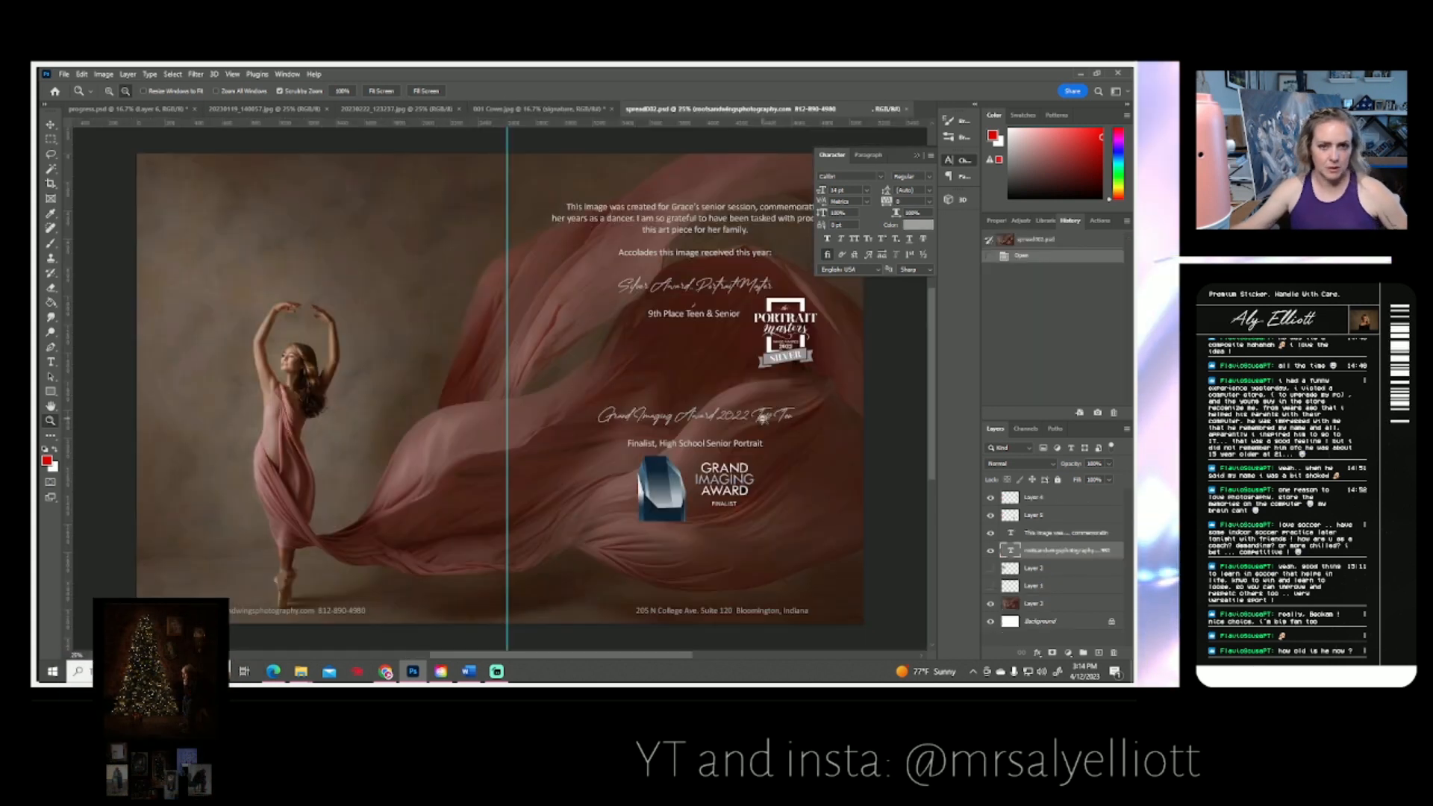
{"action": "scroll", "coordinate": [754, 406], "scroll_direction": "down", "scroll_amount": 1}
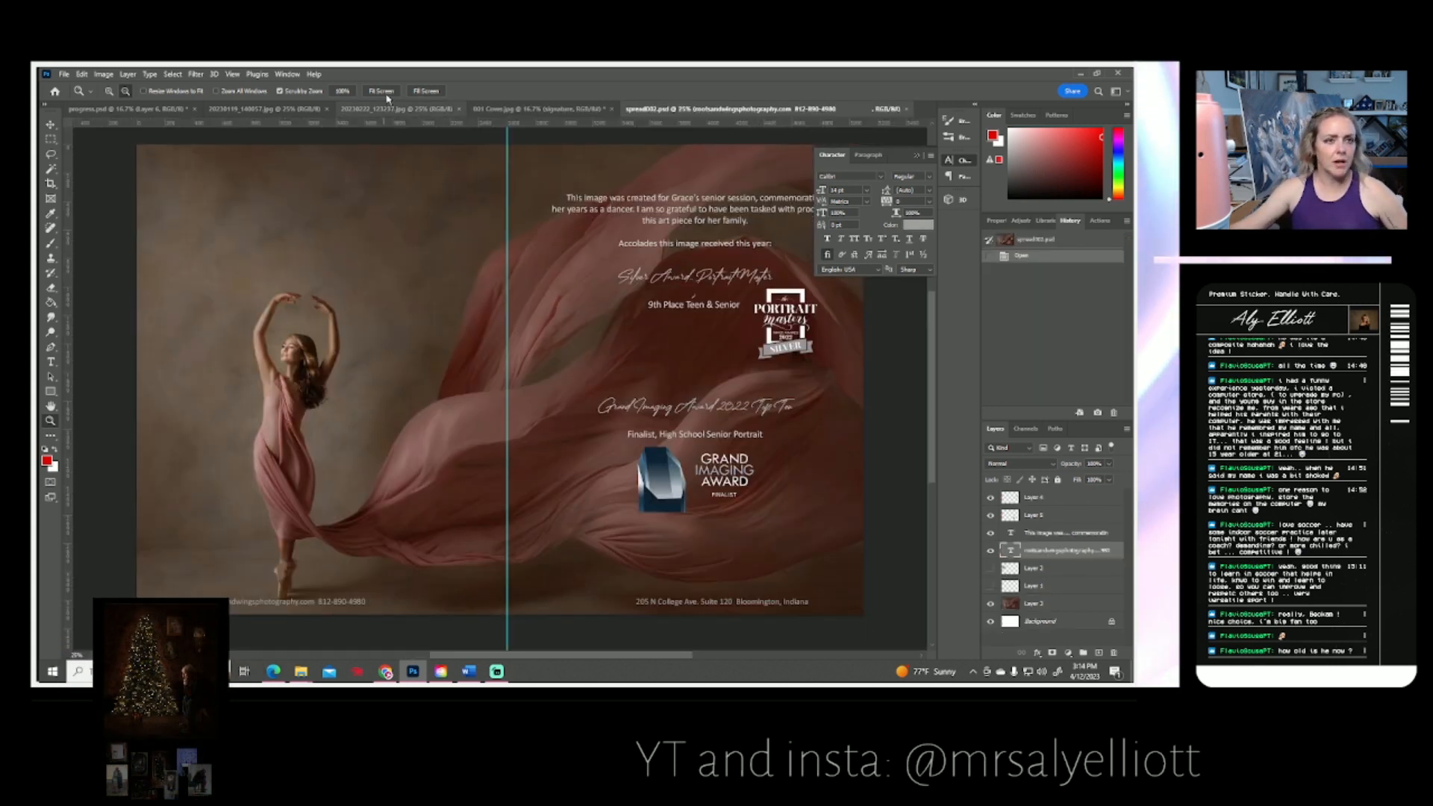
{"action": "left_click", "coordinate": [426, 371], "text": "alt"}
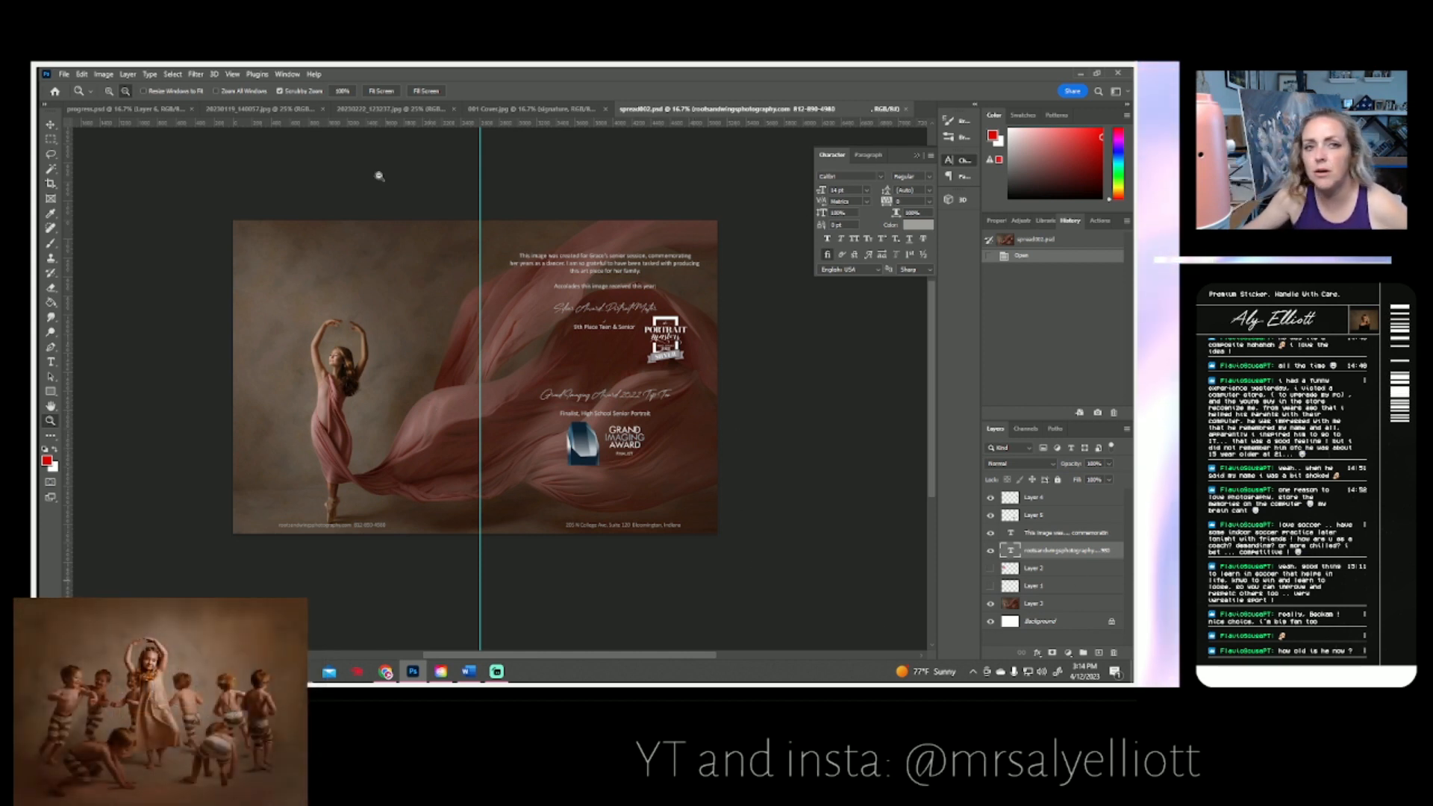
{"action": "left_click", "coordinate": [63, 75]}
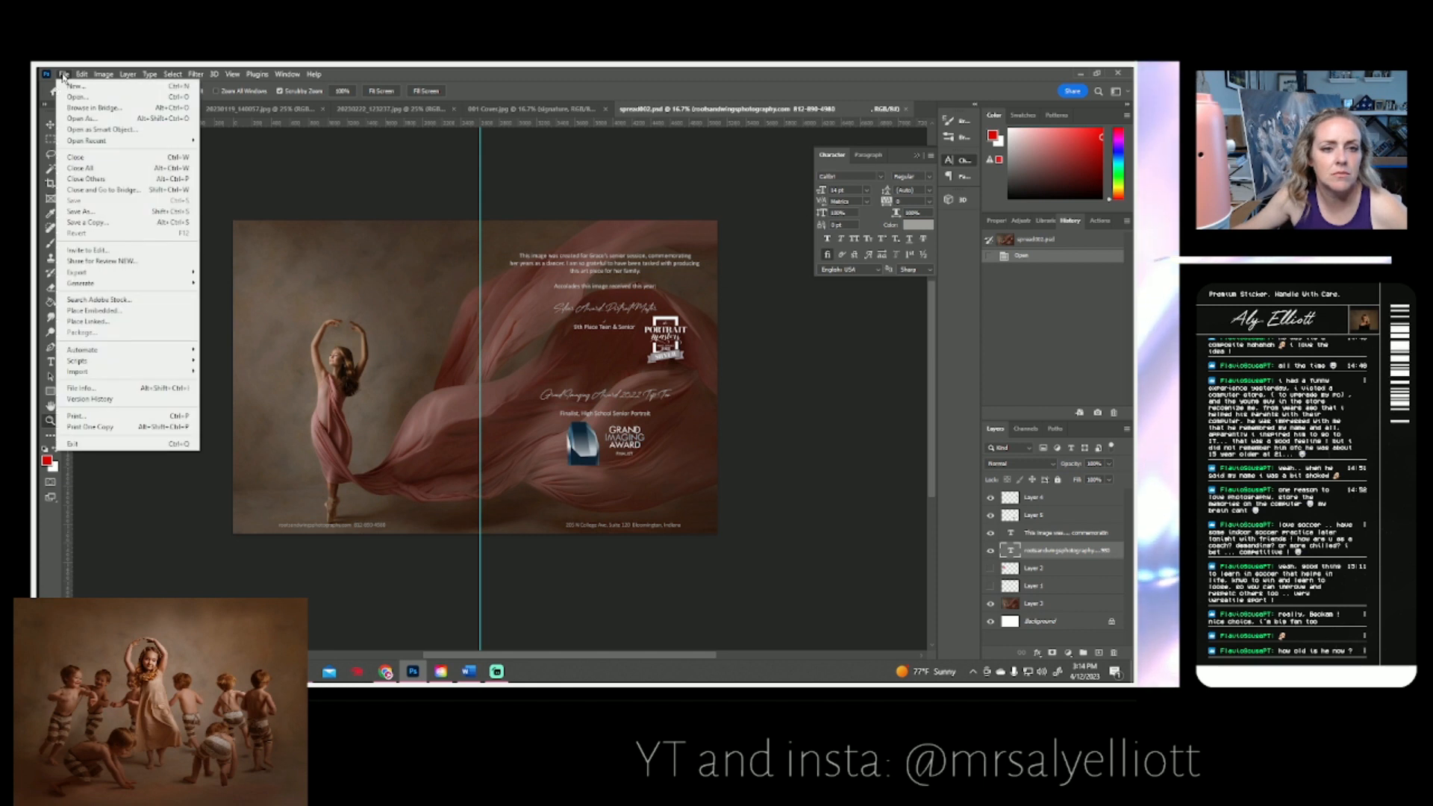
{"action": "left_click", "coordinate": [63, 74]}
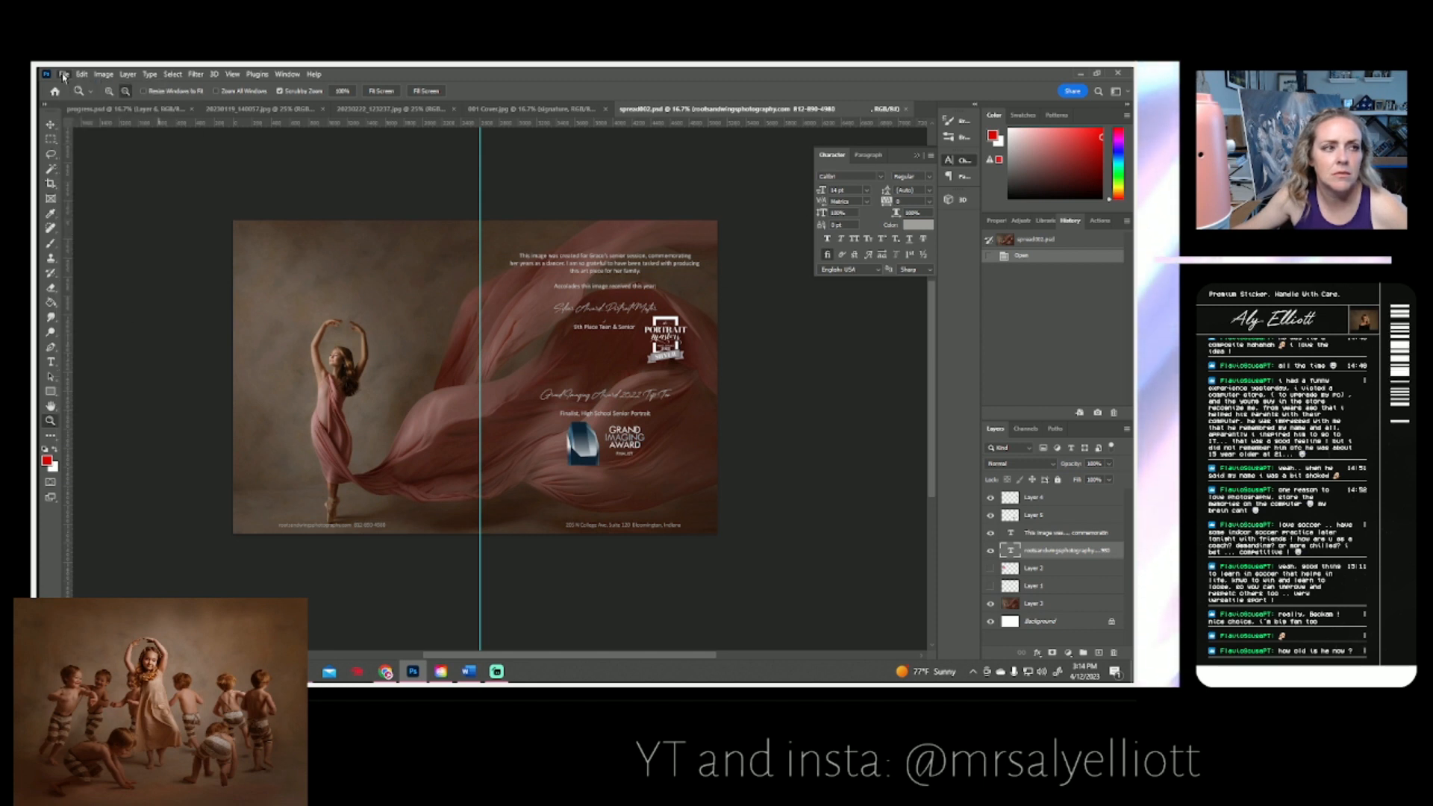
{"action": "left_click", "coordinate": [546, 263], "text": "alt"}
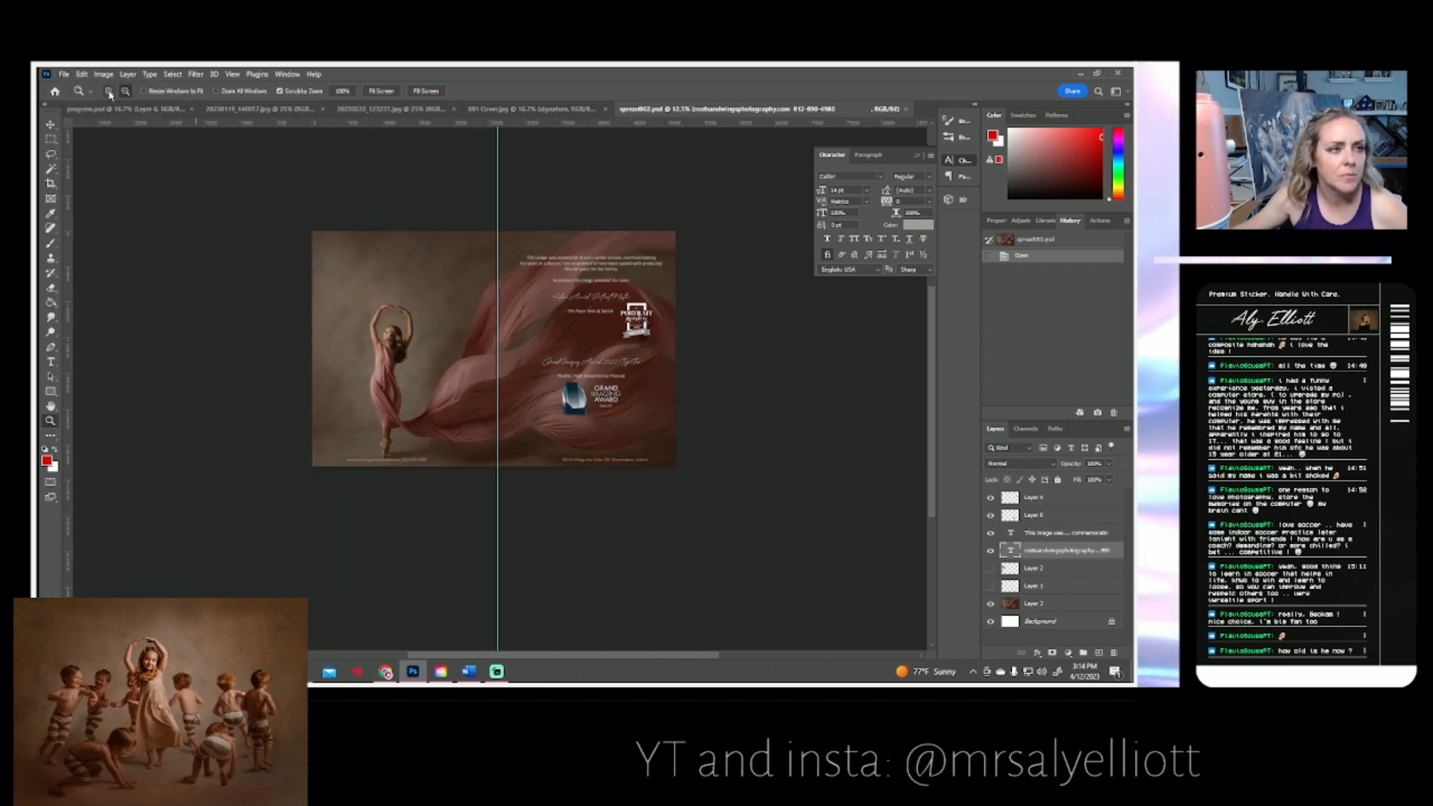
{"action": "left_click", "coordinate": [595, 278]}
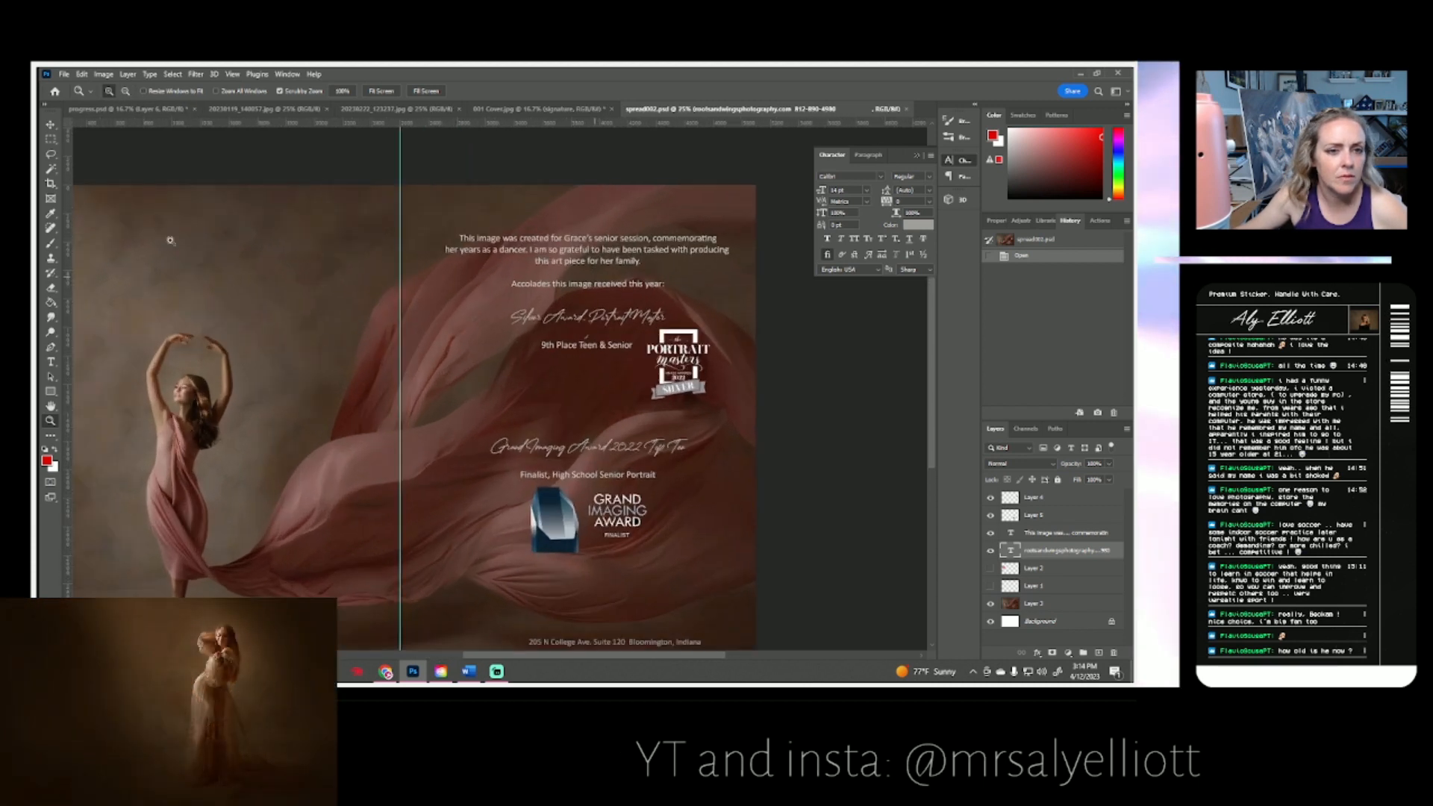
{"action": "left_click", "coordinate": [51, 363]}
{"action": "left_click_drag", "start_coordinate": [487, 238], "coordinate": [719, 238]}
{"action": "left_click_drag", "start_coordinate": [192, 258], "coordinate": [458, 237]}
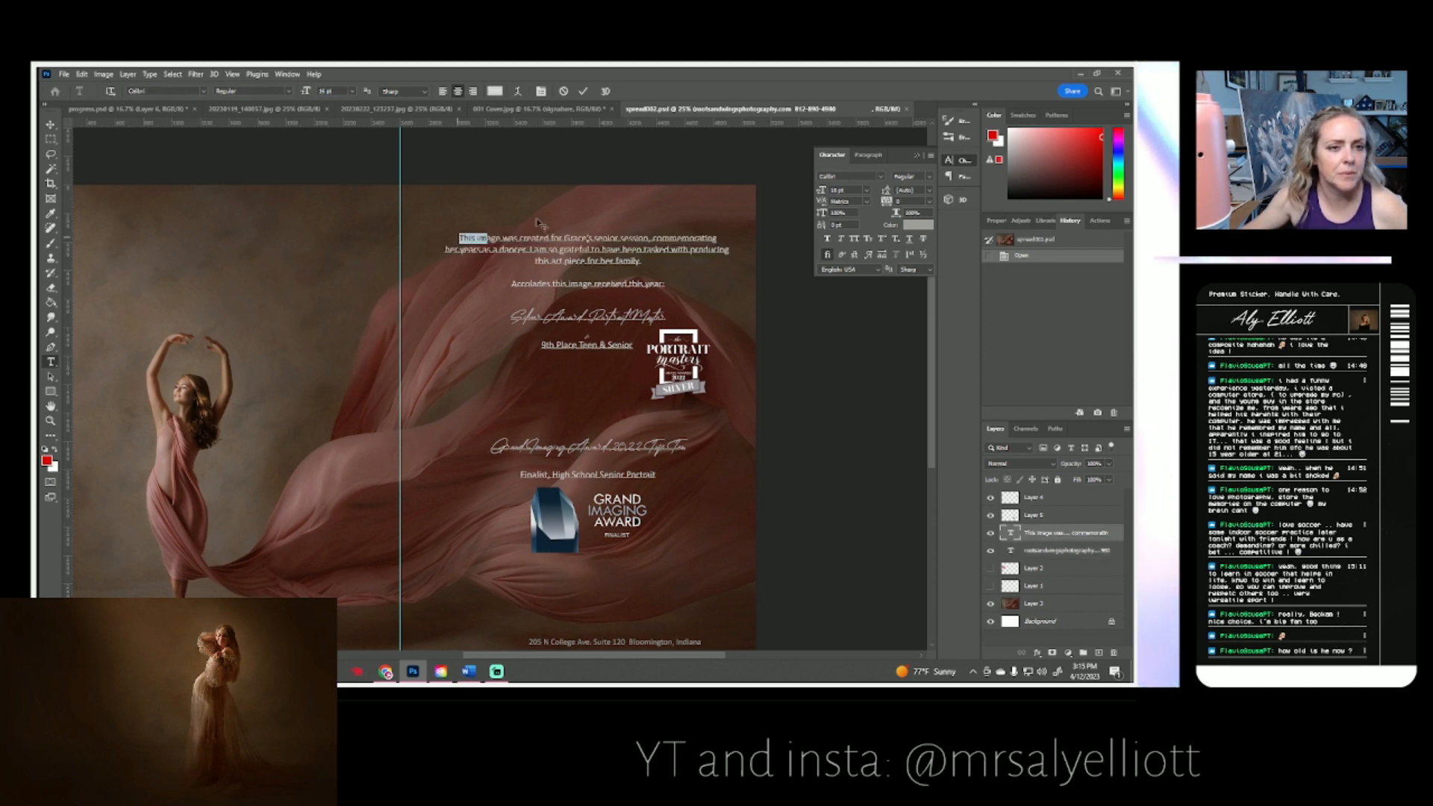
{"action": "left_click_drag", "start_coordinate": [523, 156], "coordinate": [574, 201]}
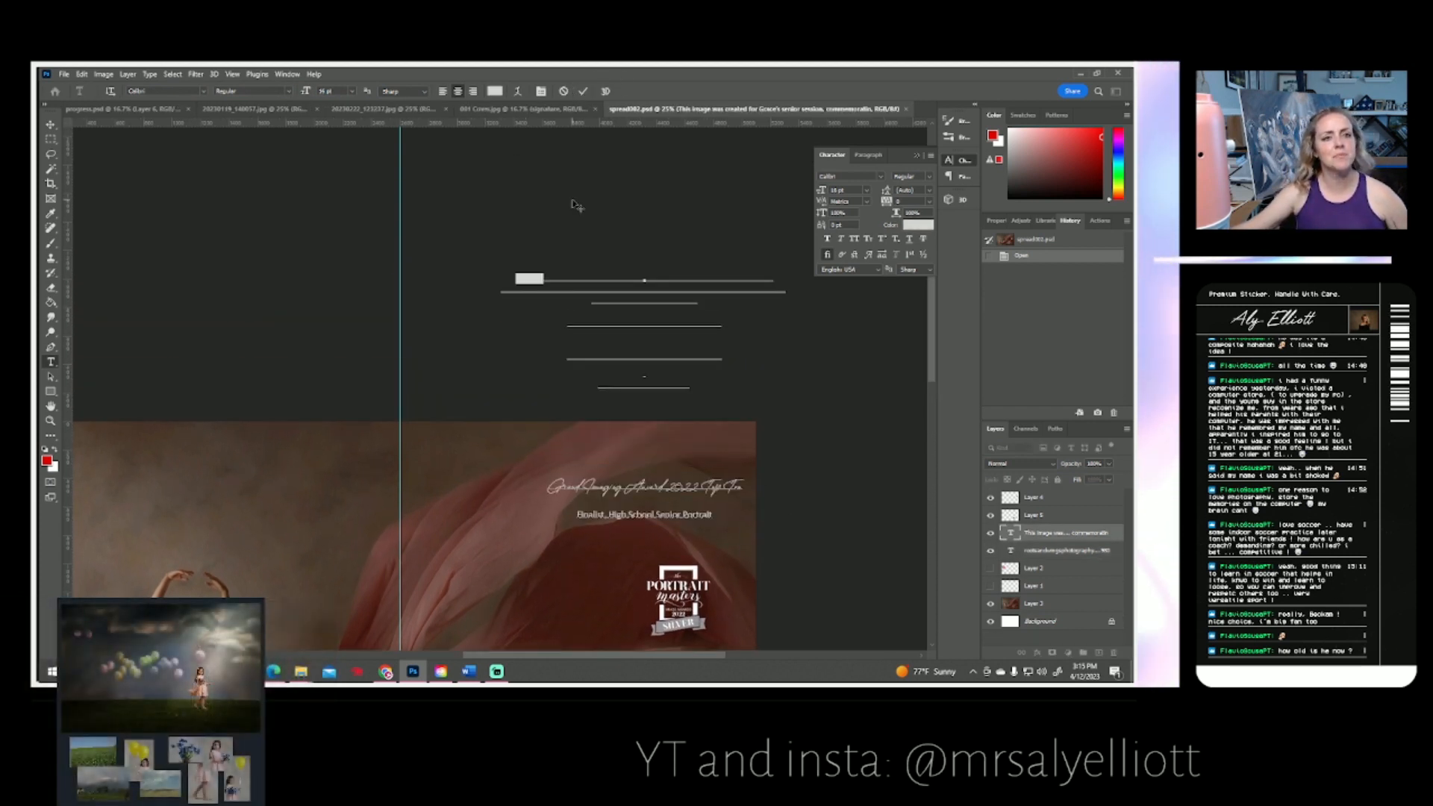
{"action": "left_click", "coordinate": [564, 92]}
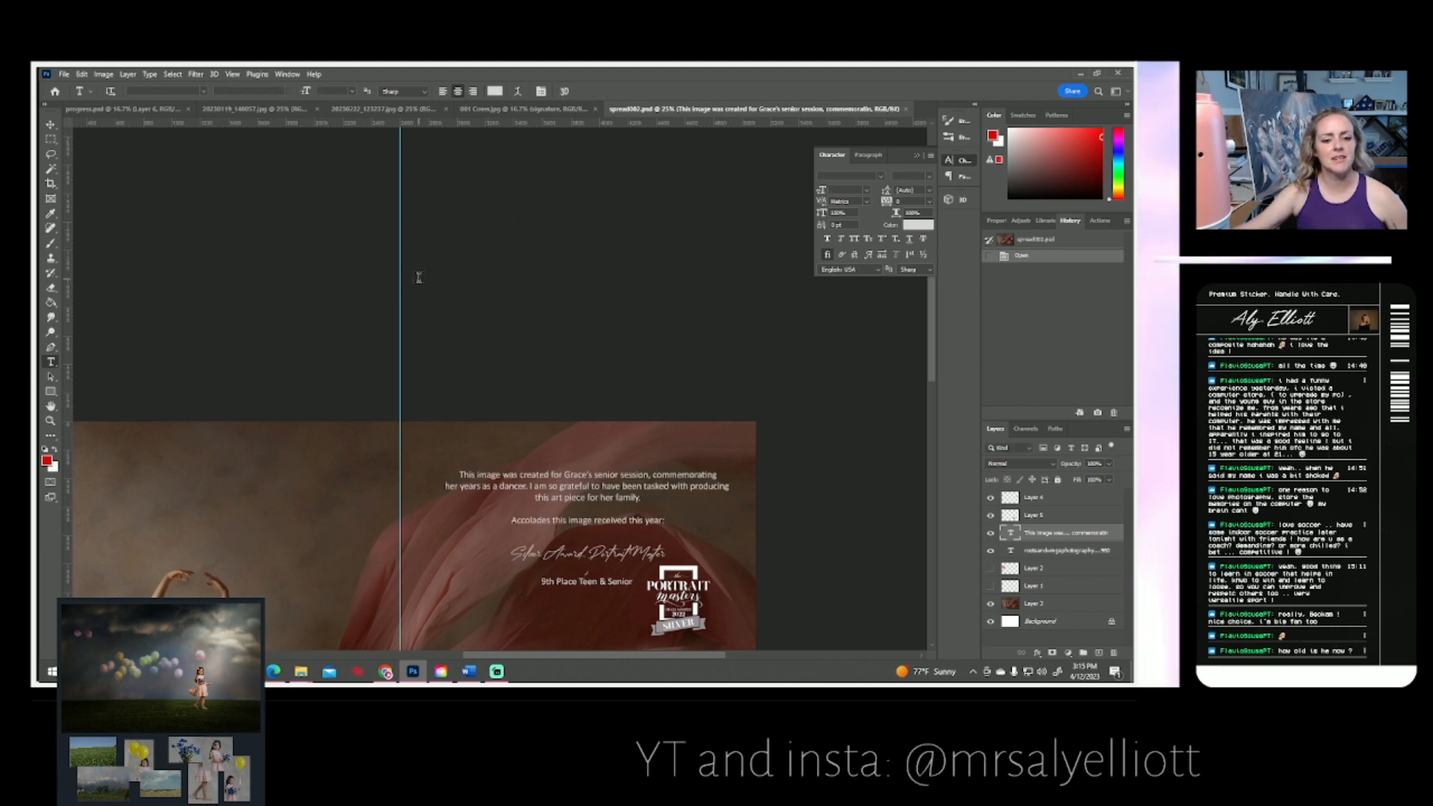
- Bring the entire dancer spread into view at 16.7% zoom to review its layout
{"action": "scroll", "coordinate": [425, 261], "scroll_direction": "down", "scroll_amount": 1}
{"action": "scroll", "coordinate": [425, 261], "scroll_direction": "down", "scroll_amount": 3}
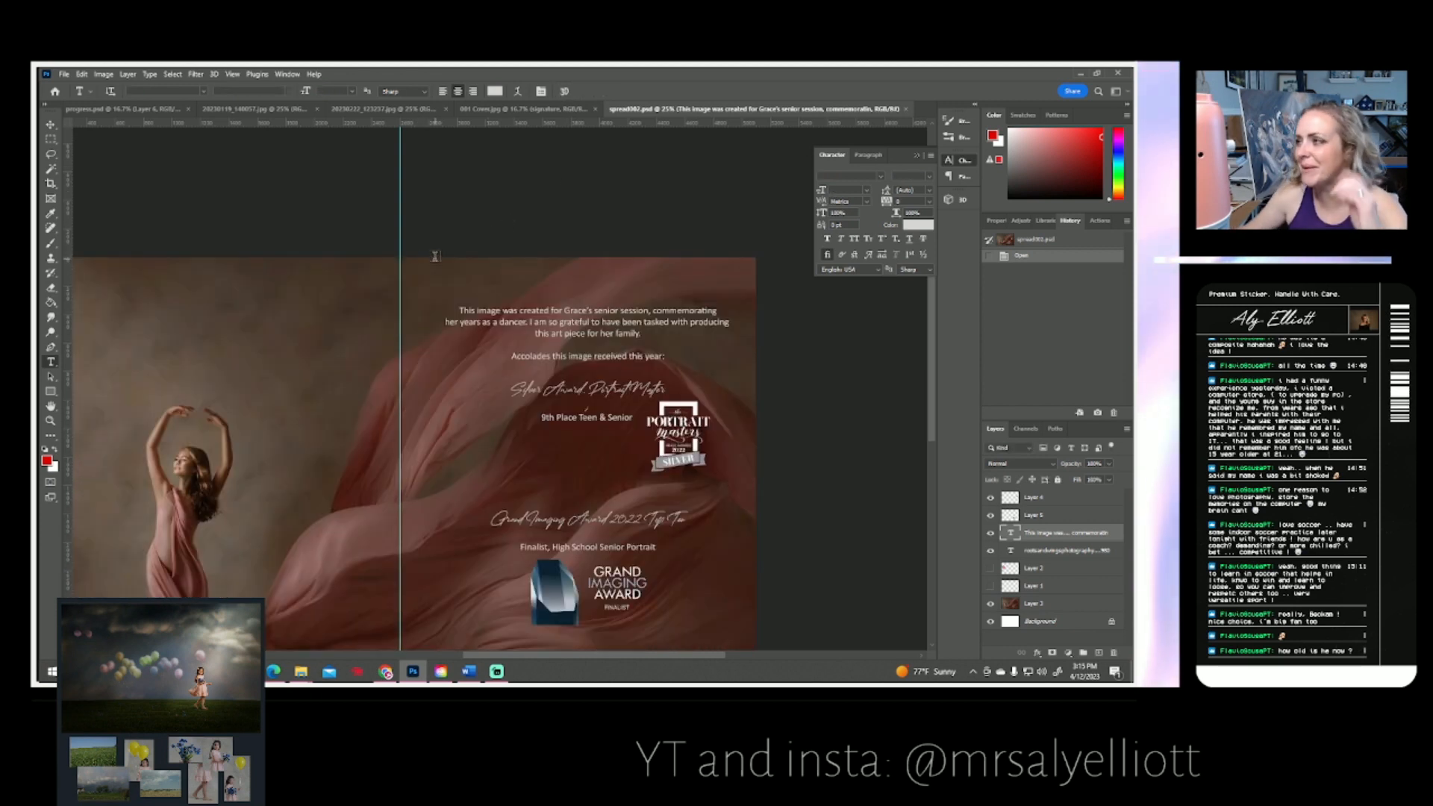
{"action": "left_click", "coordinate": [50, 420]}
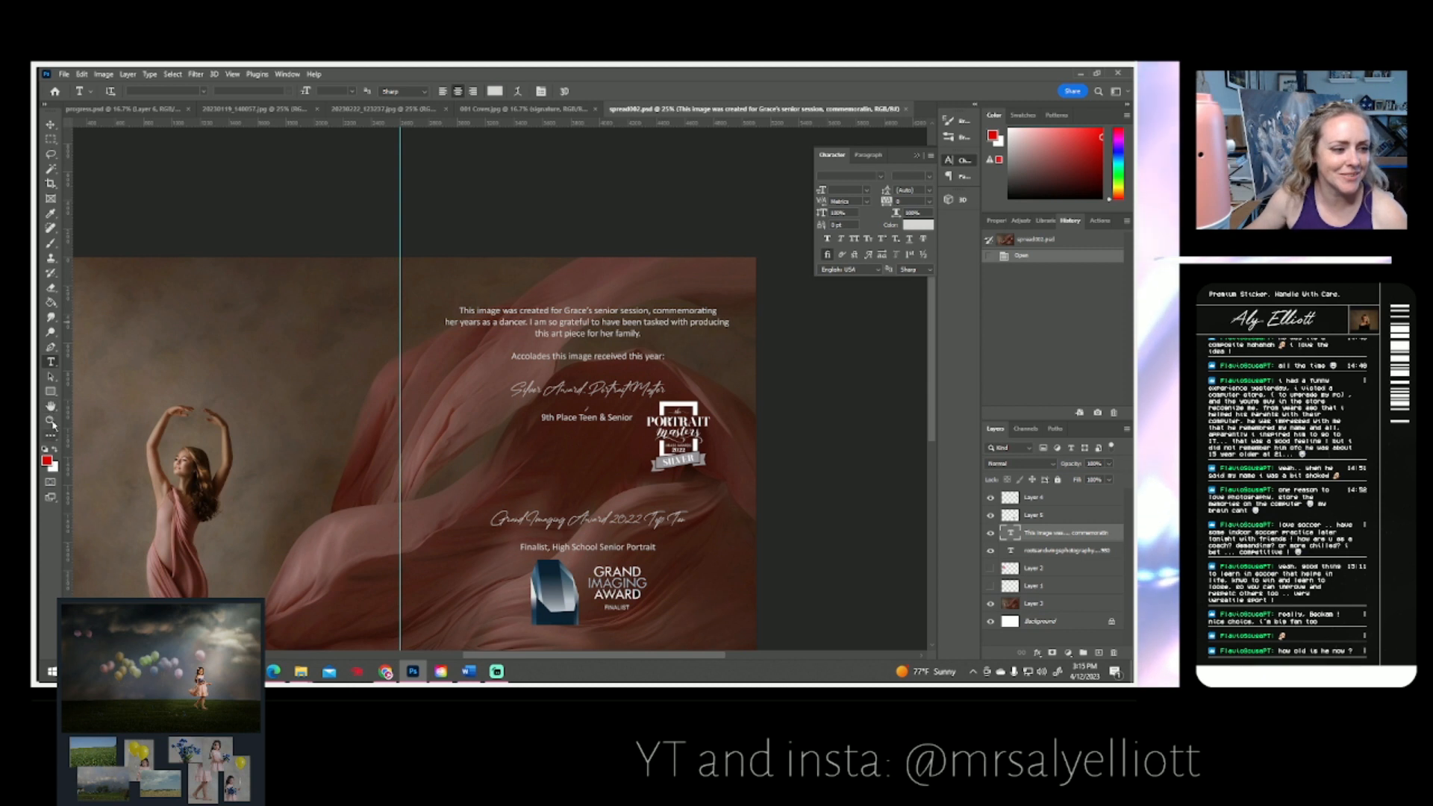
{"action": "left_click", "coordinate": [385, 91]}
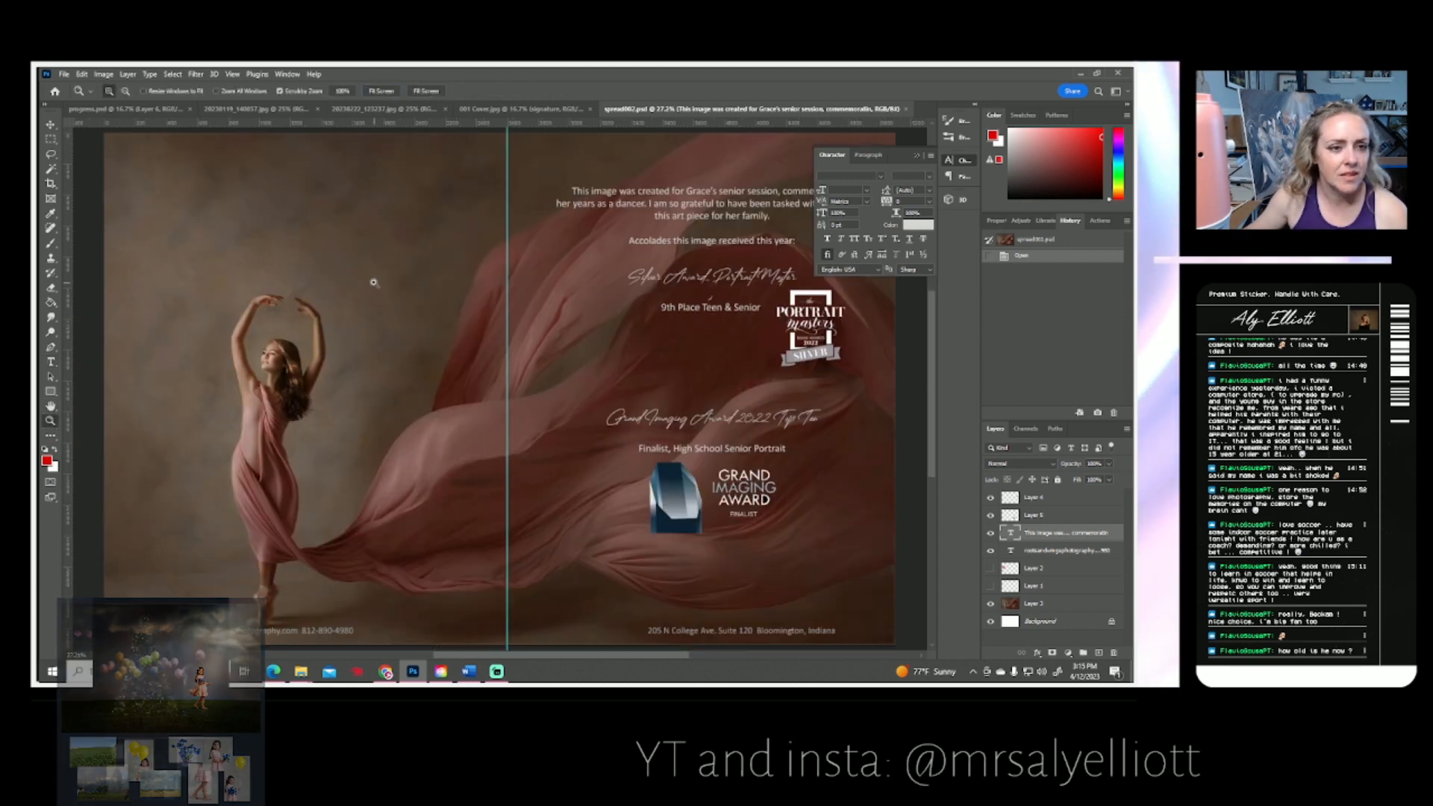
{"action": "left_click", "coordinate": [125, 91]}
{"action": "left_click", "coordinate": [423, 352]}
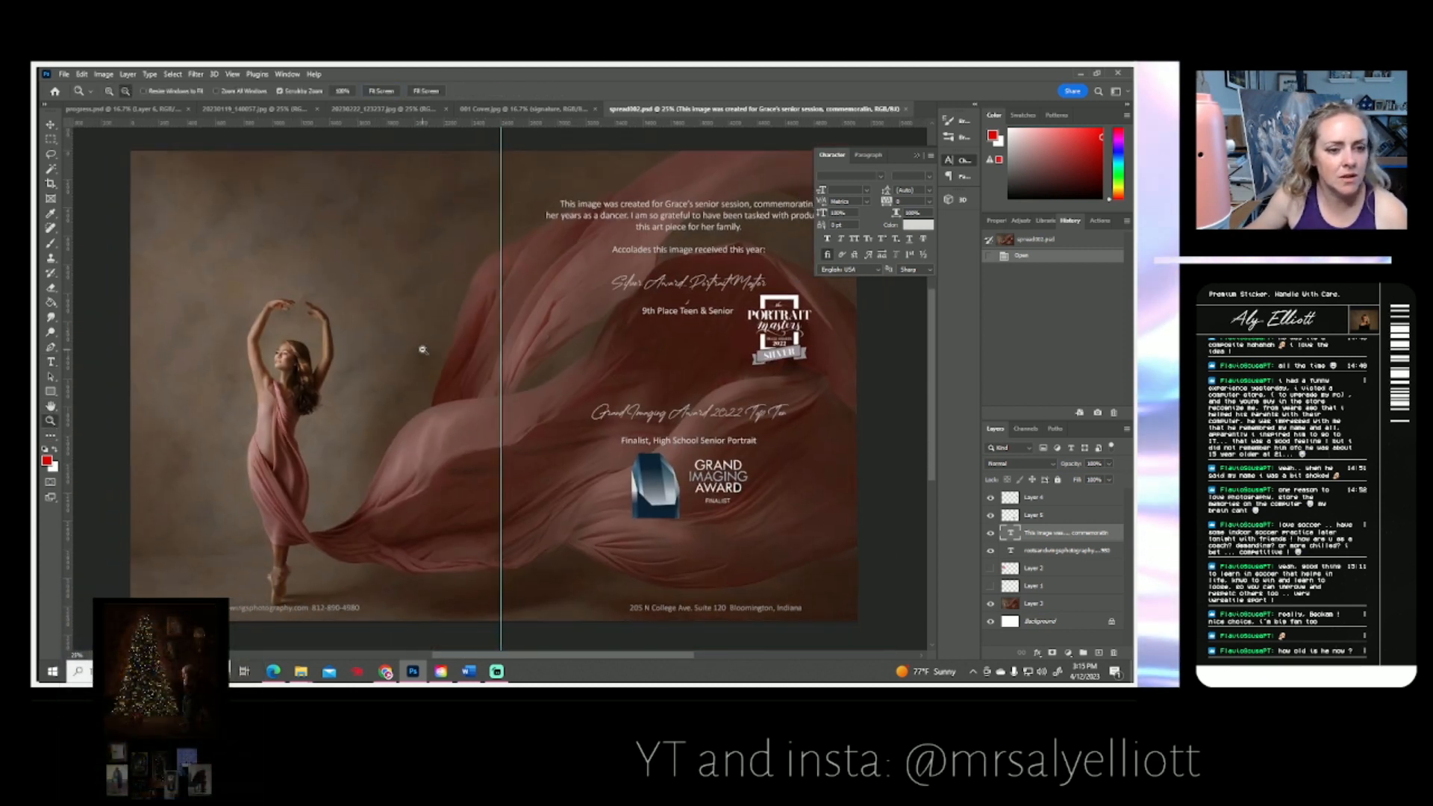
{"action": "left_click", "coordinate": [423, 352]}
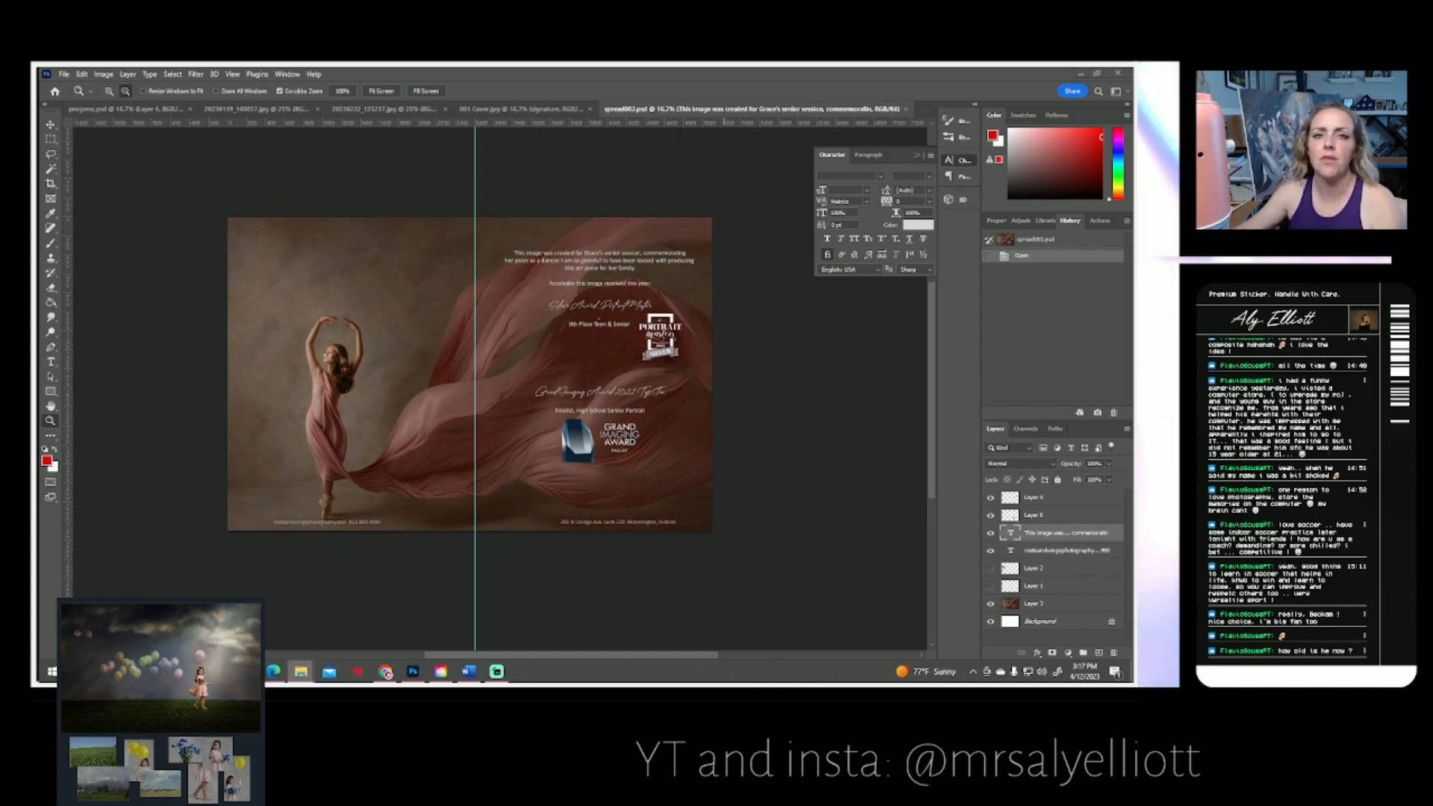
- Close the two remaining date-named JPG photos and progress.psd, saving the changes to progress.psd
{"action": "left_click", "coordinate": [350, 112]}
{"action": "left_click", "coordinate": [453, 112]}
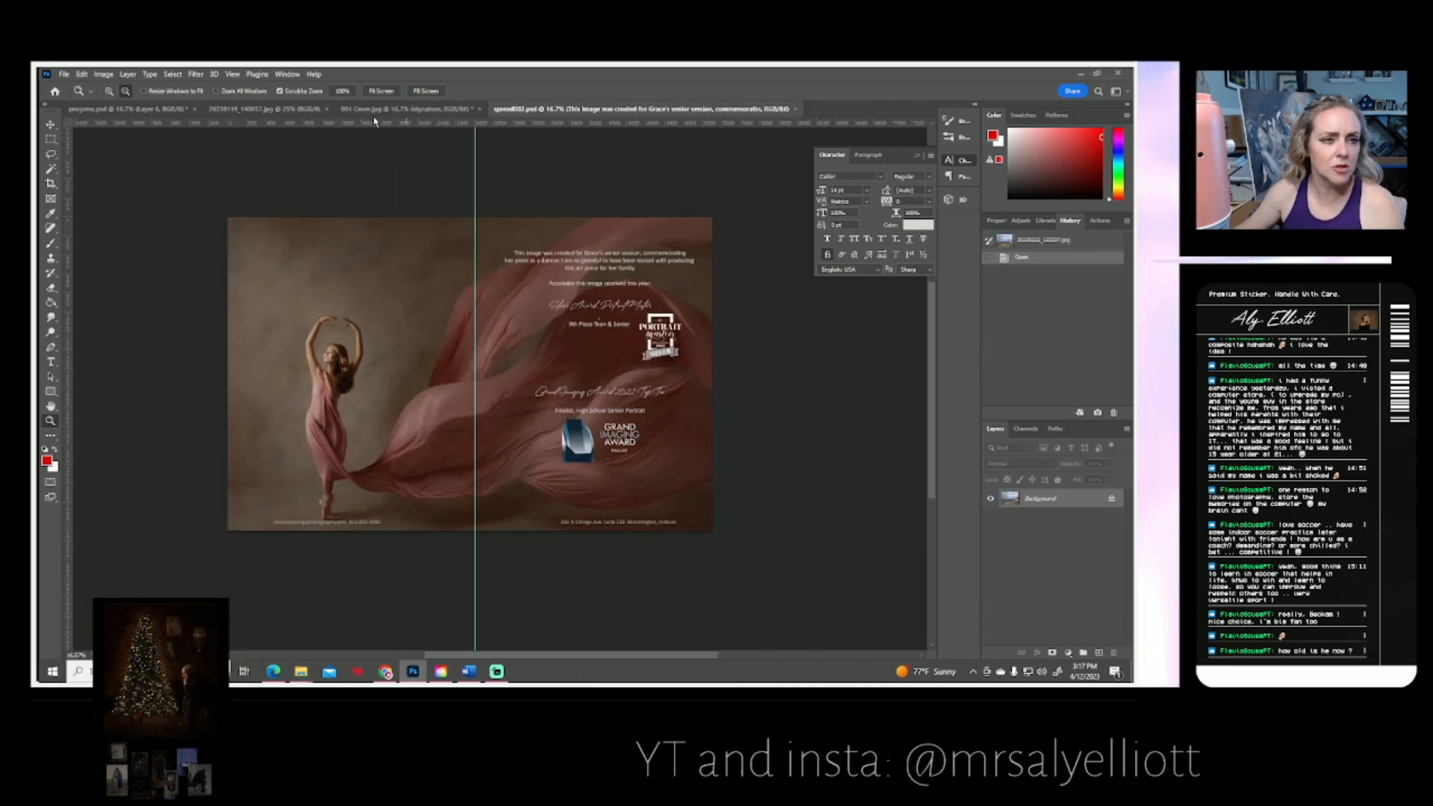
{"action": "left_click", "coordinate": [261, 109]}
{"action": "left_click", "coordinate": [326, 109]}
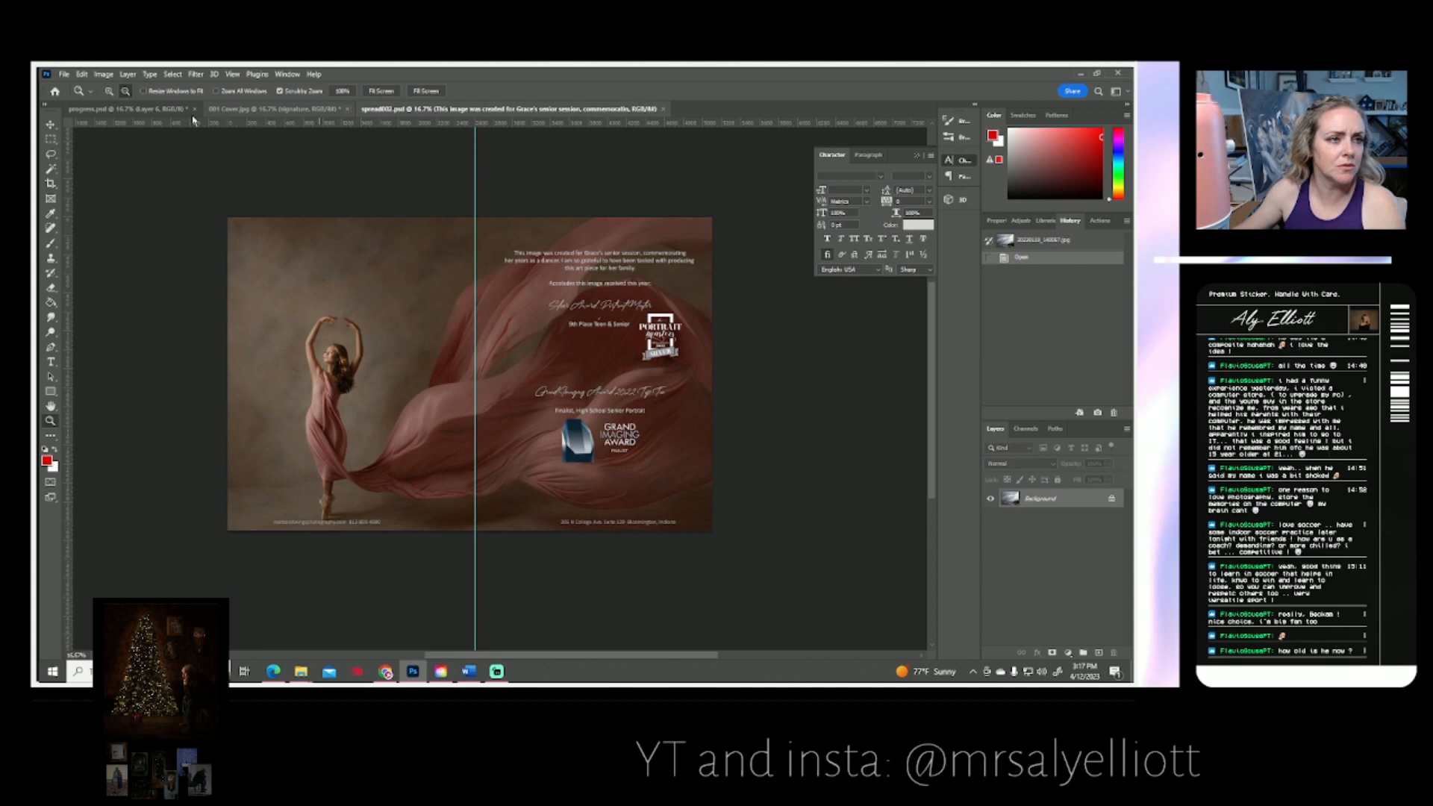
{"action": "left_click", "coordinate": [182, 109]}
{"action": "left_click", "coordinate": [194, 109]}
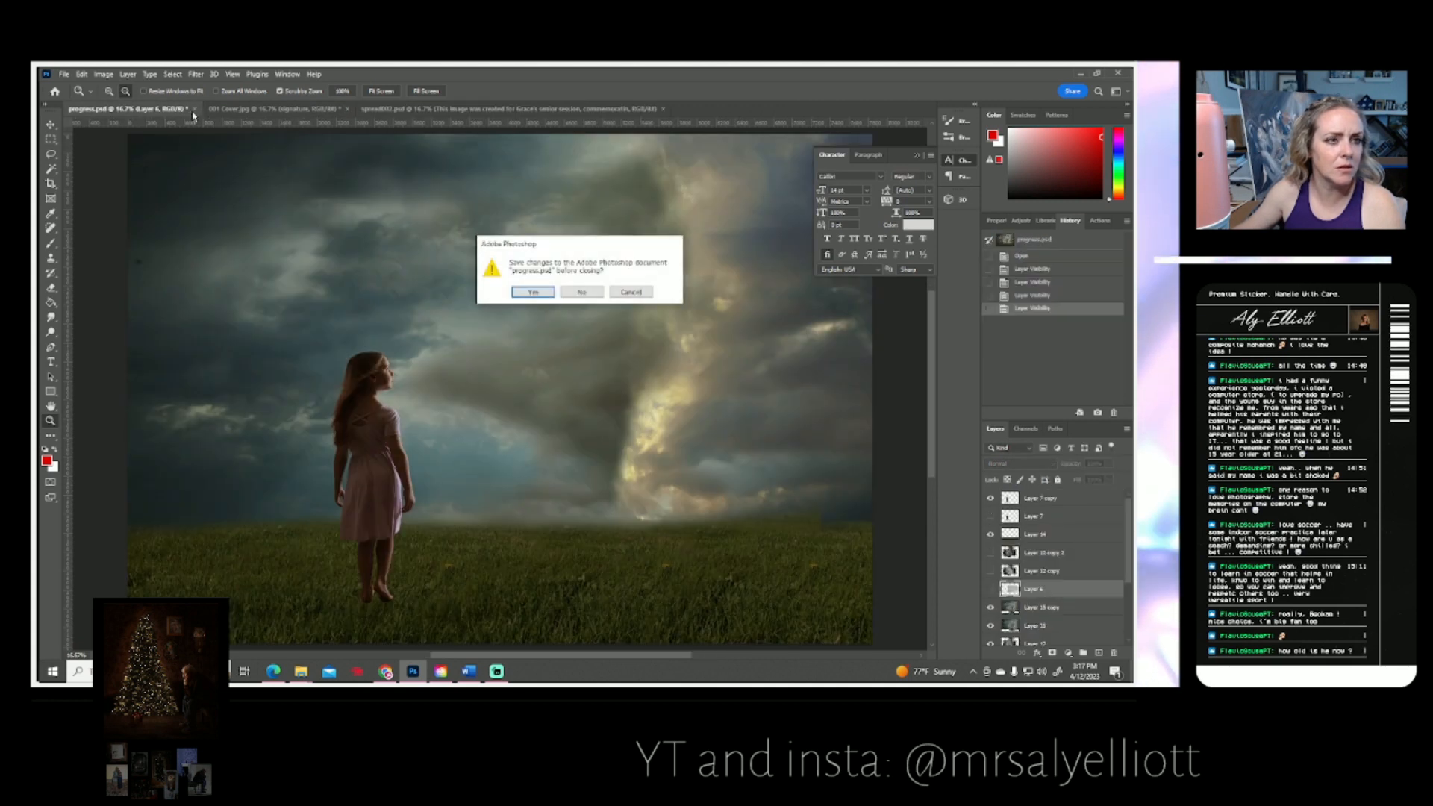
{"action": "left_click", "coordinate": [534, 293]}
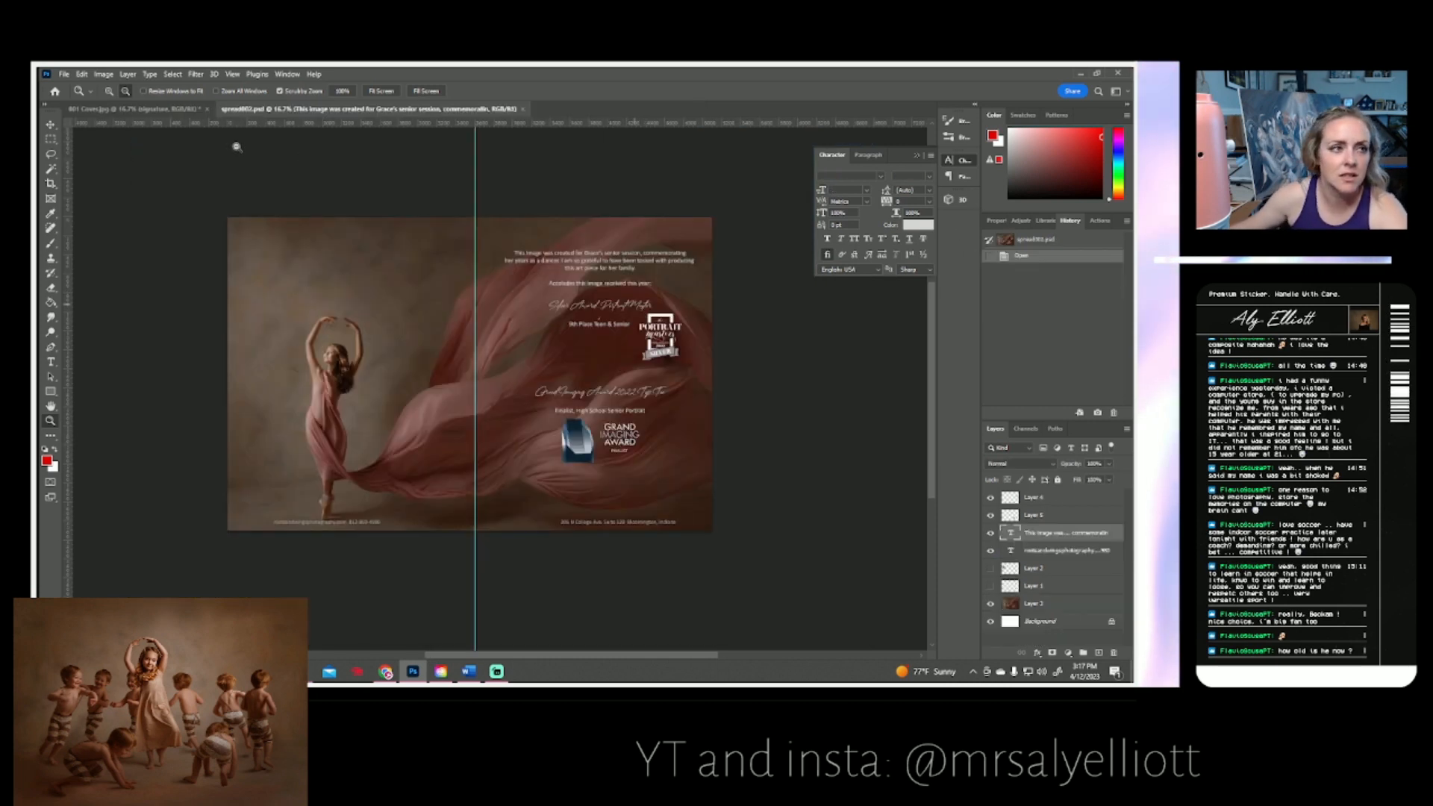
- Open the set of composite images, including Troupe of One take two.jpg, alongside spread002.psd and close the video player window
{"action": "left_click", "coordinate": [179, 108]}
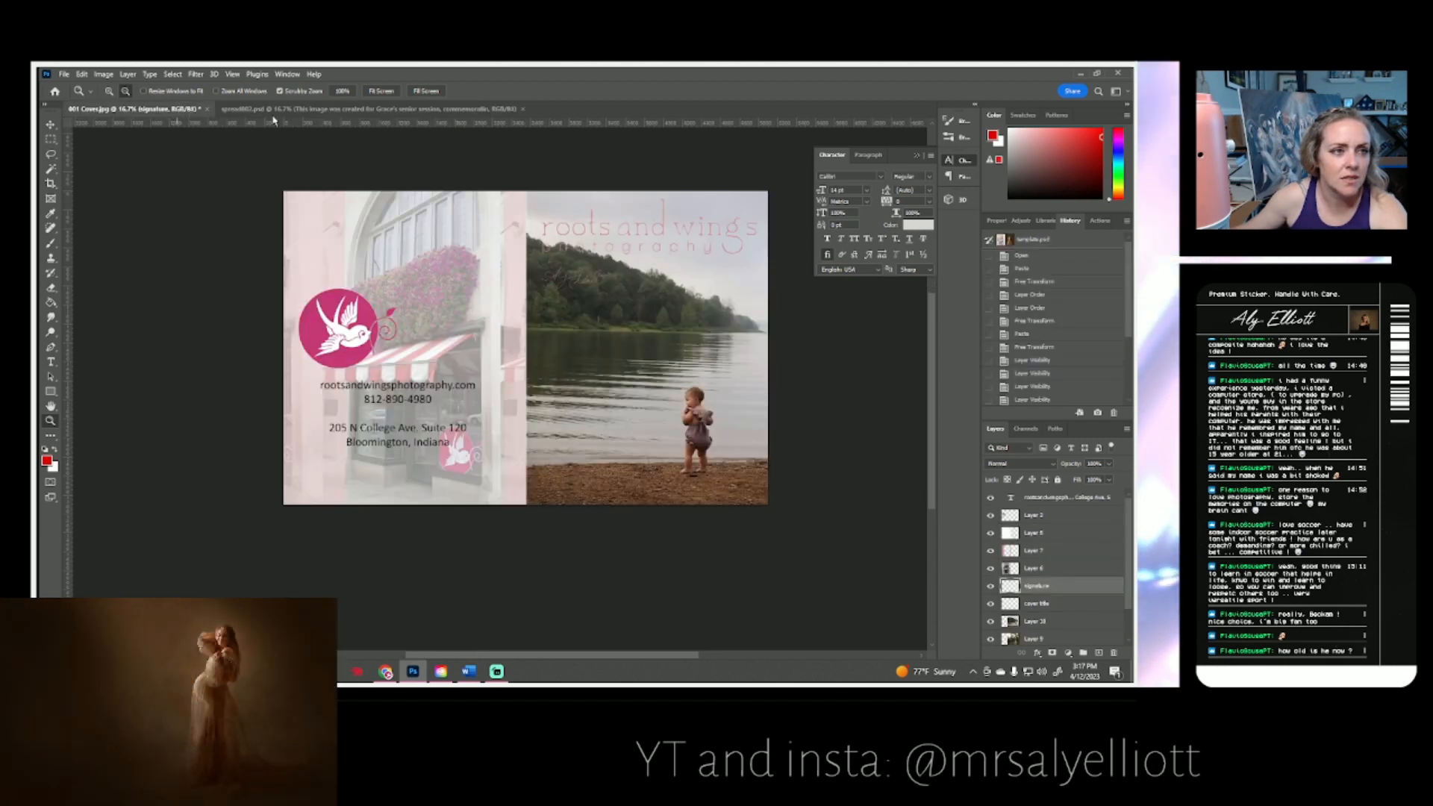
{"action": "left_click", "coordinate": [272, 109]}
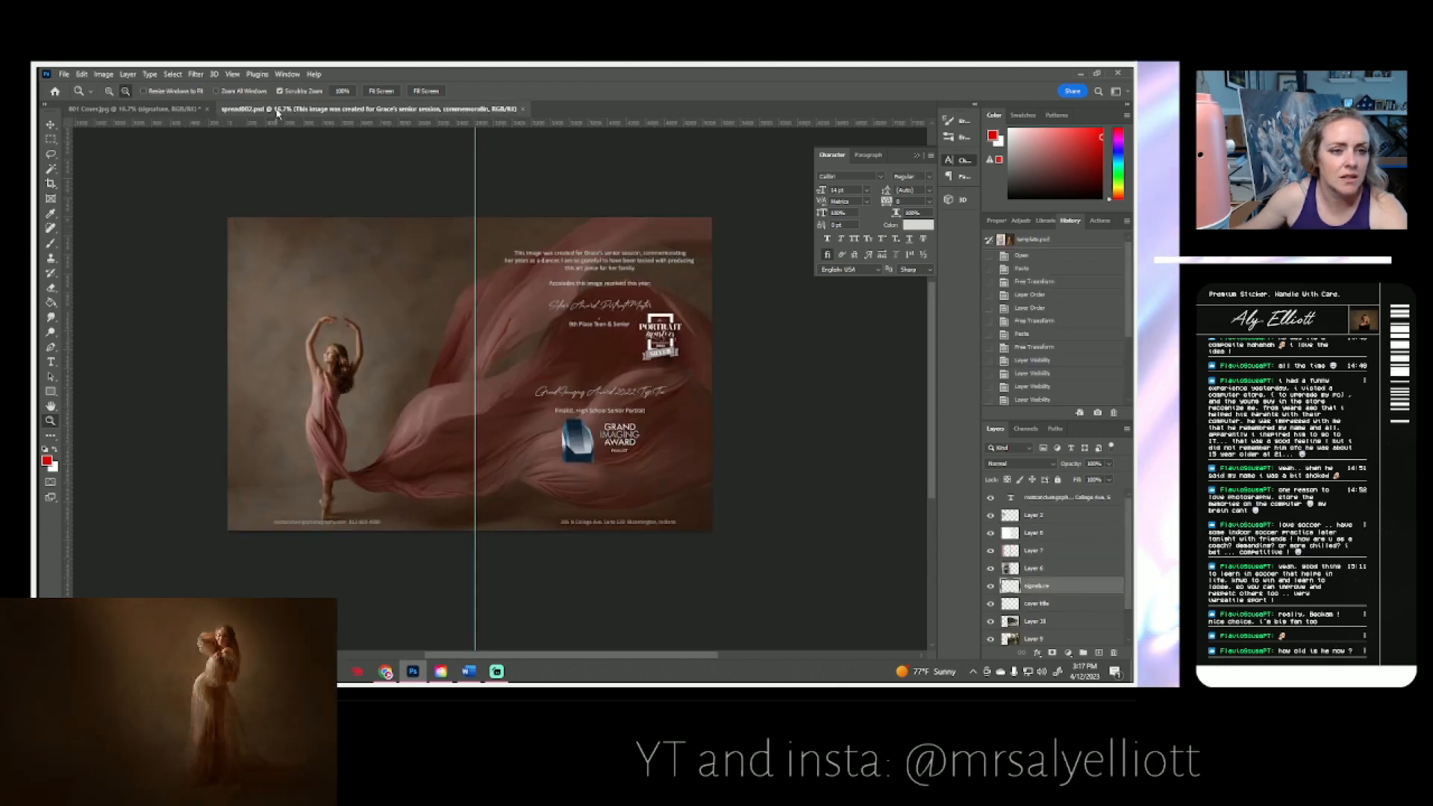
{"action": "left_click", "coordinate": [64, 73]}
{"action": "left_click", "coordinate": [83, 98]}
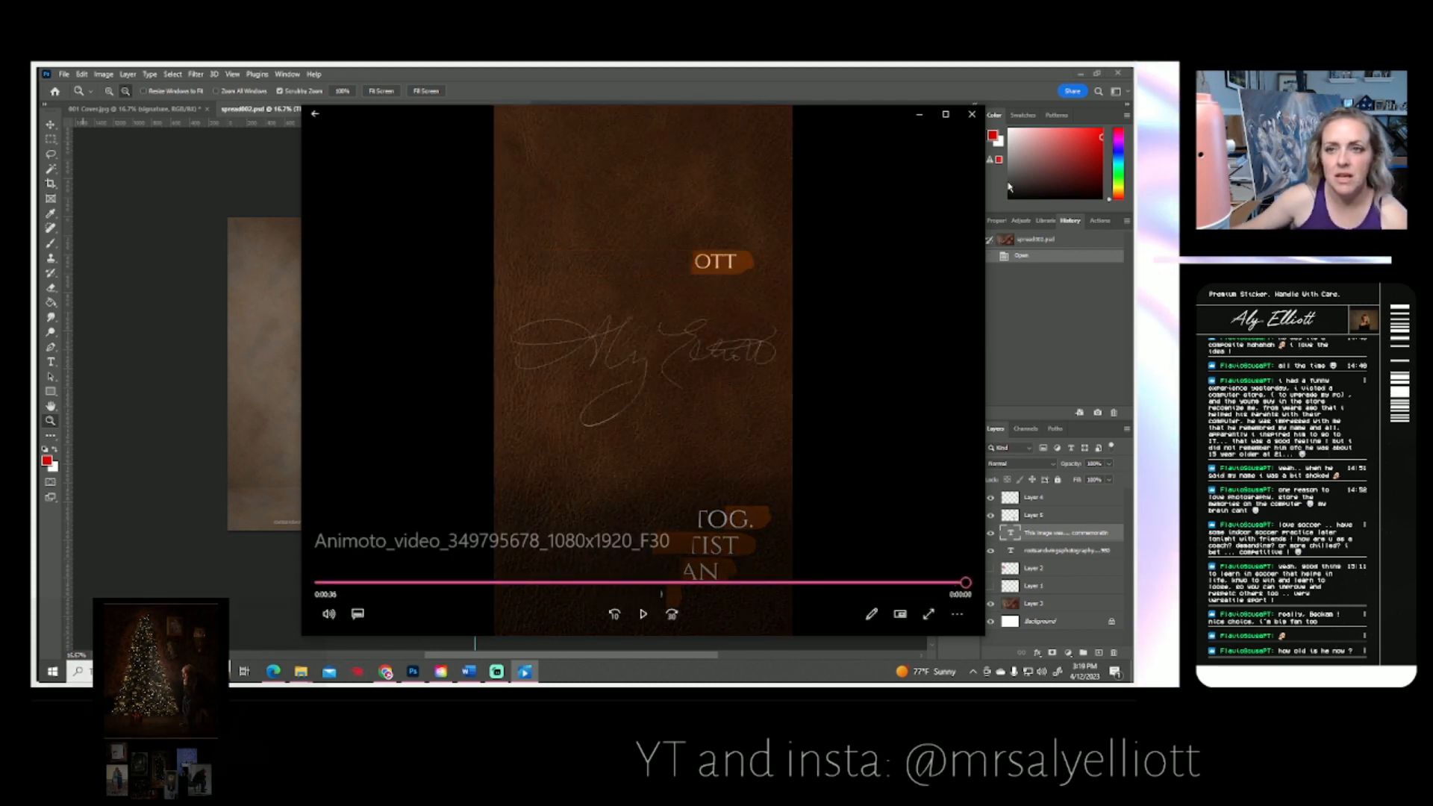
{"action": "left_click", "coordinate": [972, 113]}
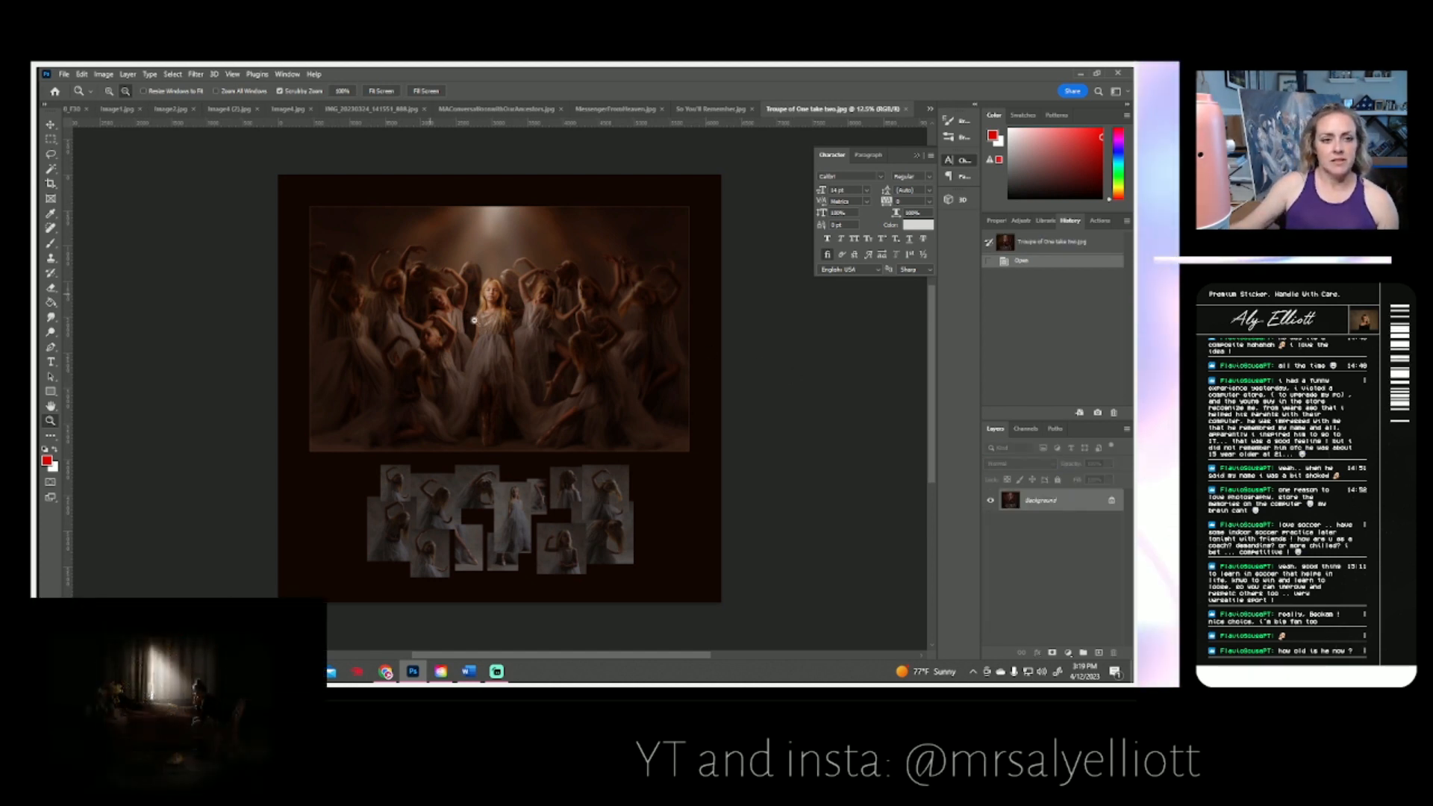
- Copy the main dancer composite from Troupe of One take two.jpg using a rectangular marquee around it, and return to spread002.psd
{"action": "left_click", "coordinate": [51, 139]}
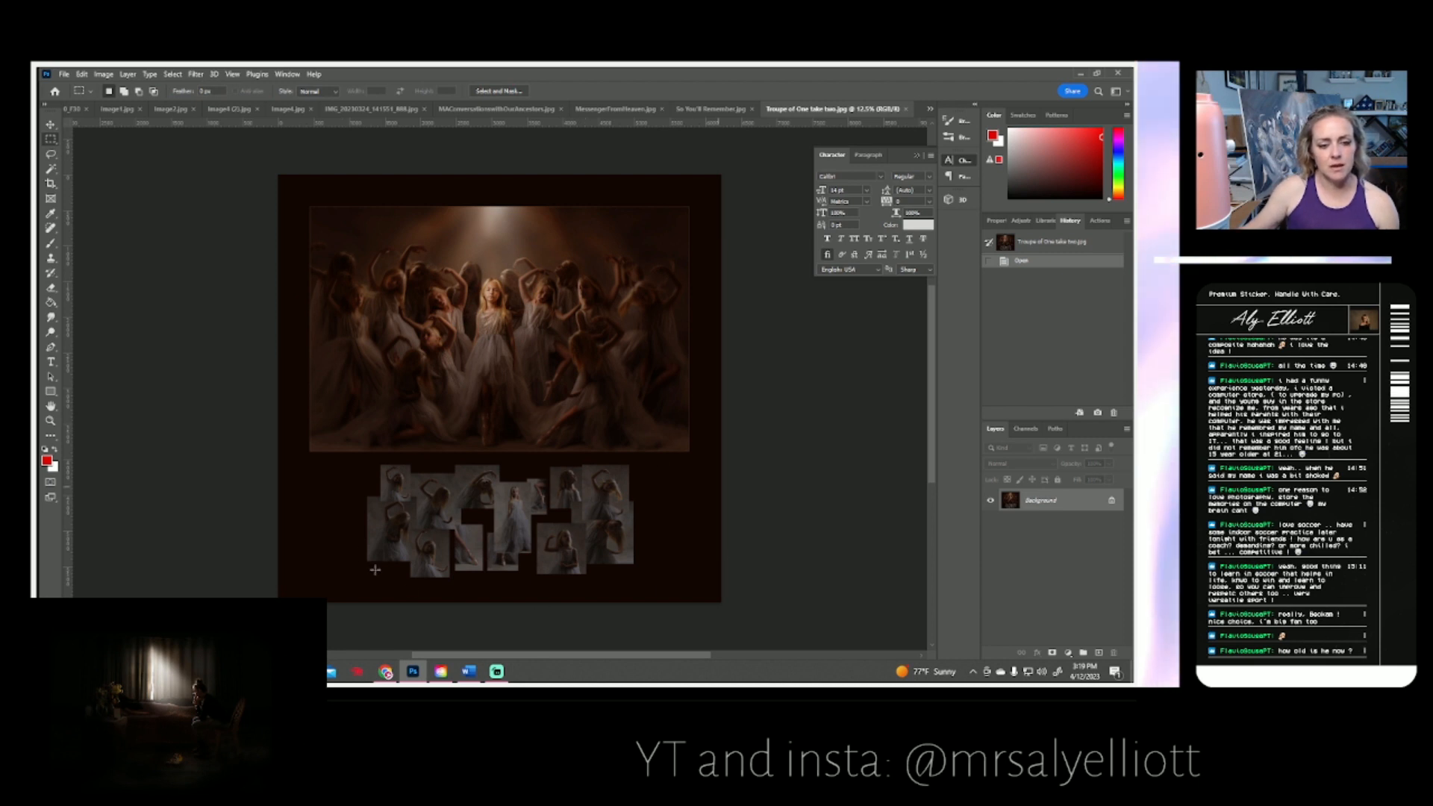
{"action": "left_click_drag", "start_coordinate": [294, 195], "coordinate": [700, 464]}
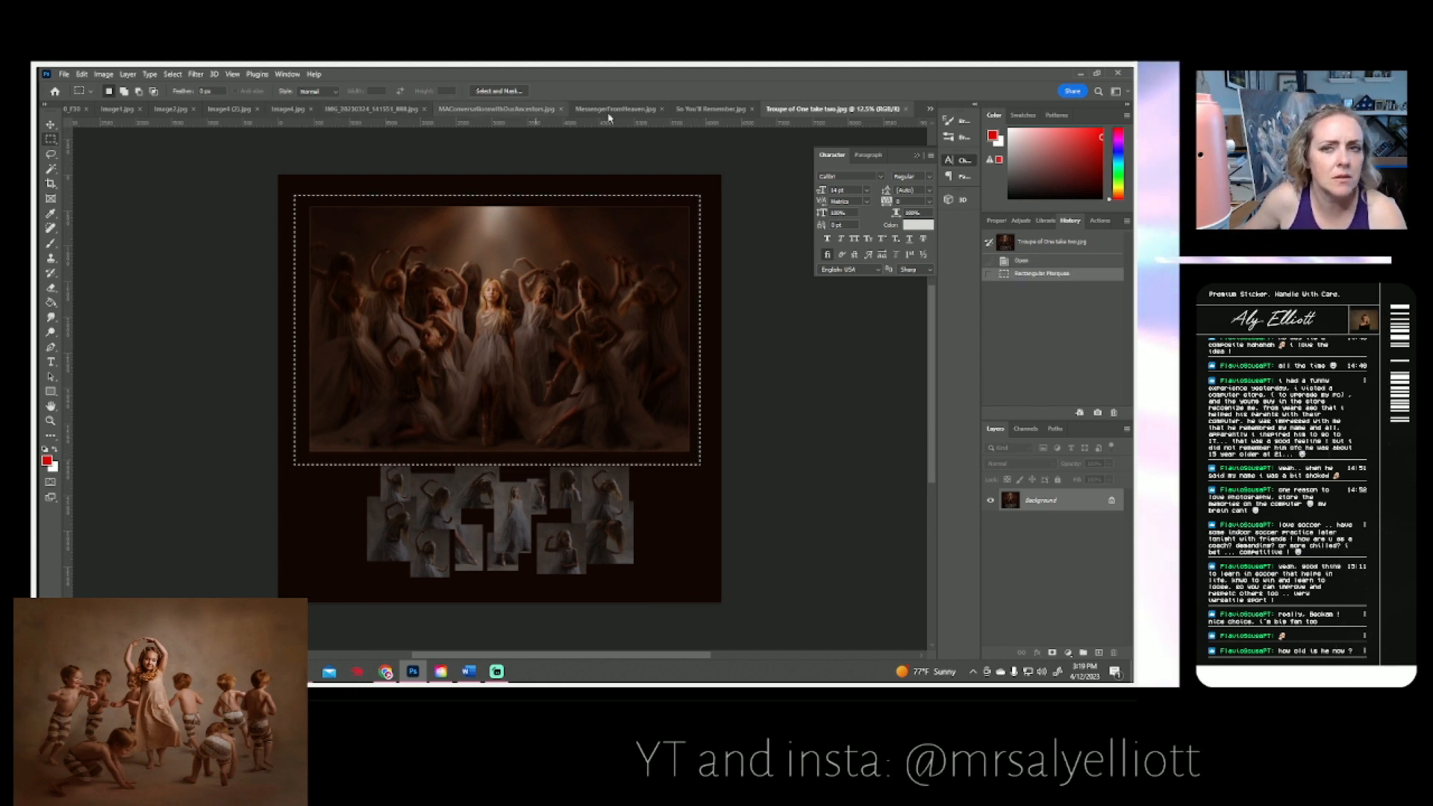
{"action": "left_click", "coordinate": [929, 109]}
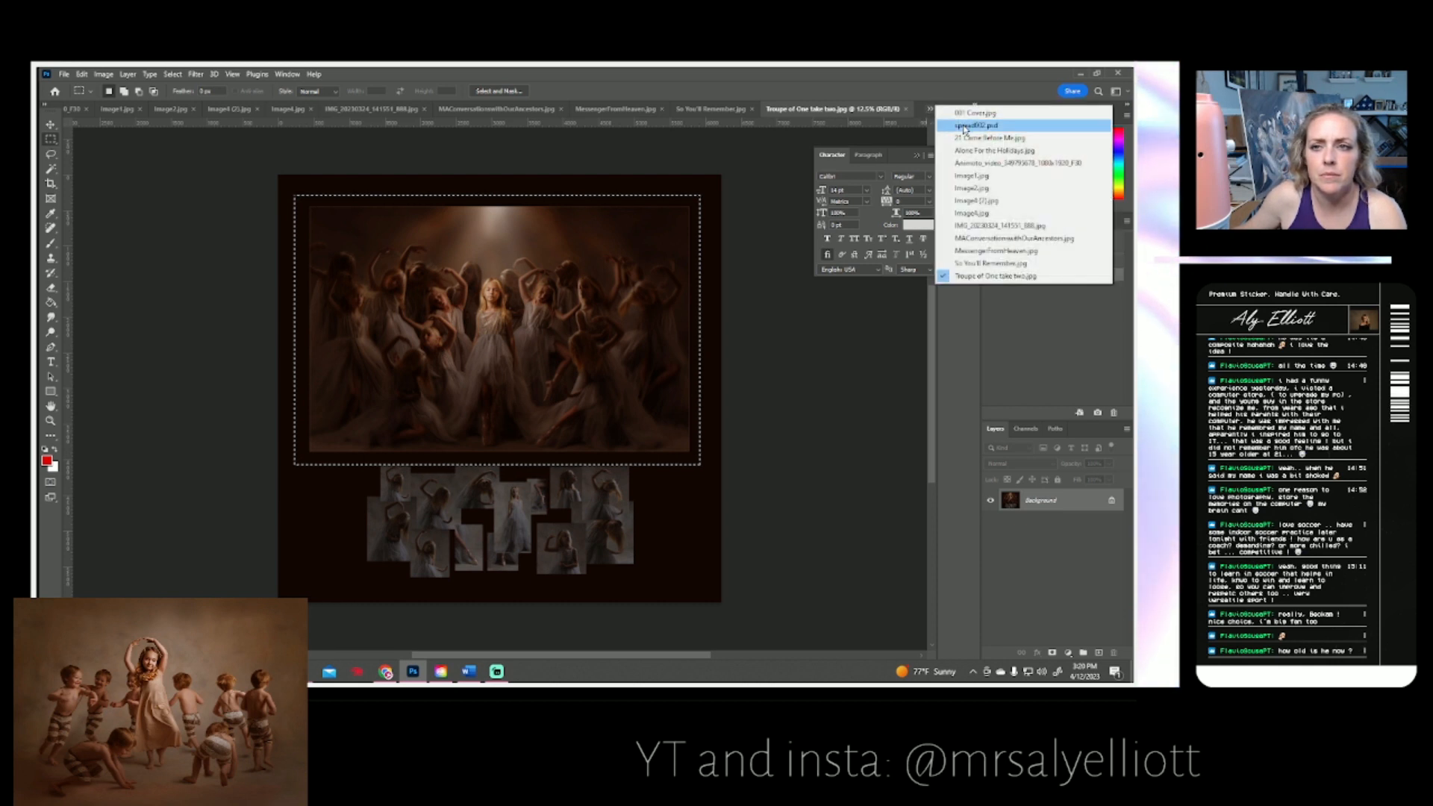
{"action": "left_click", "coordinate": [963, 126]}
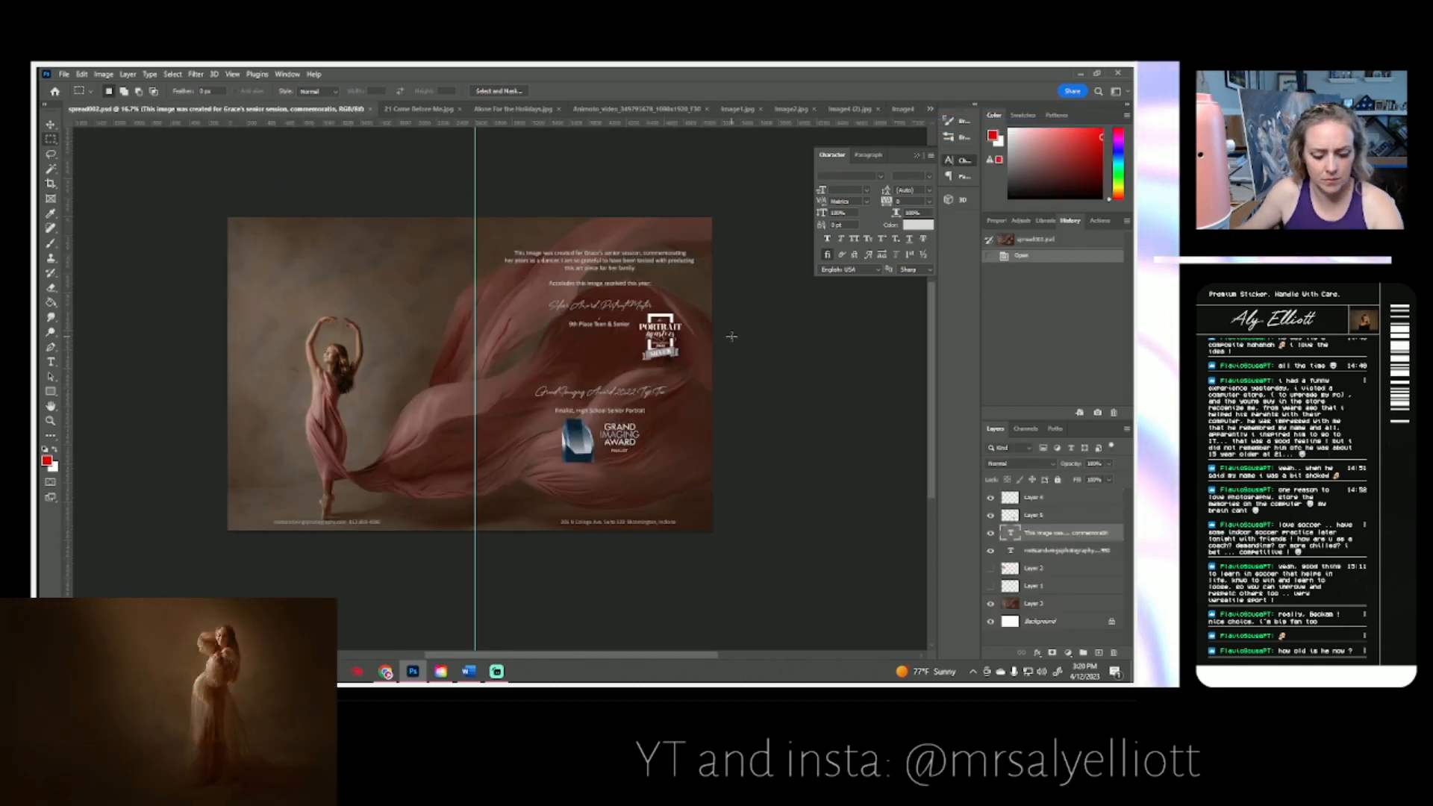
- Add a new layer above the award text in spread002.psd and fill it with black across the whole spread
{"action": "left_click", "coordinate": [1126, 428]}
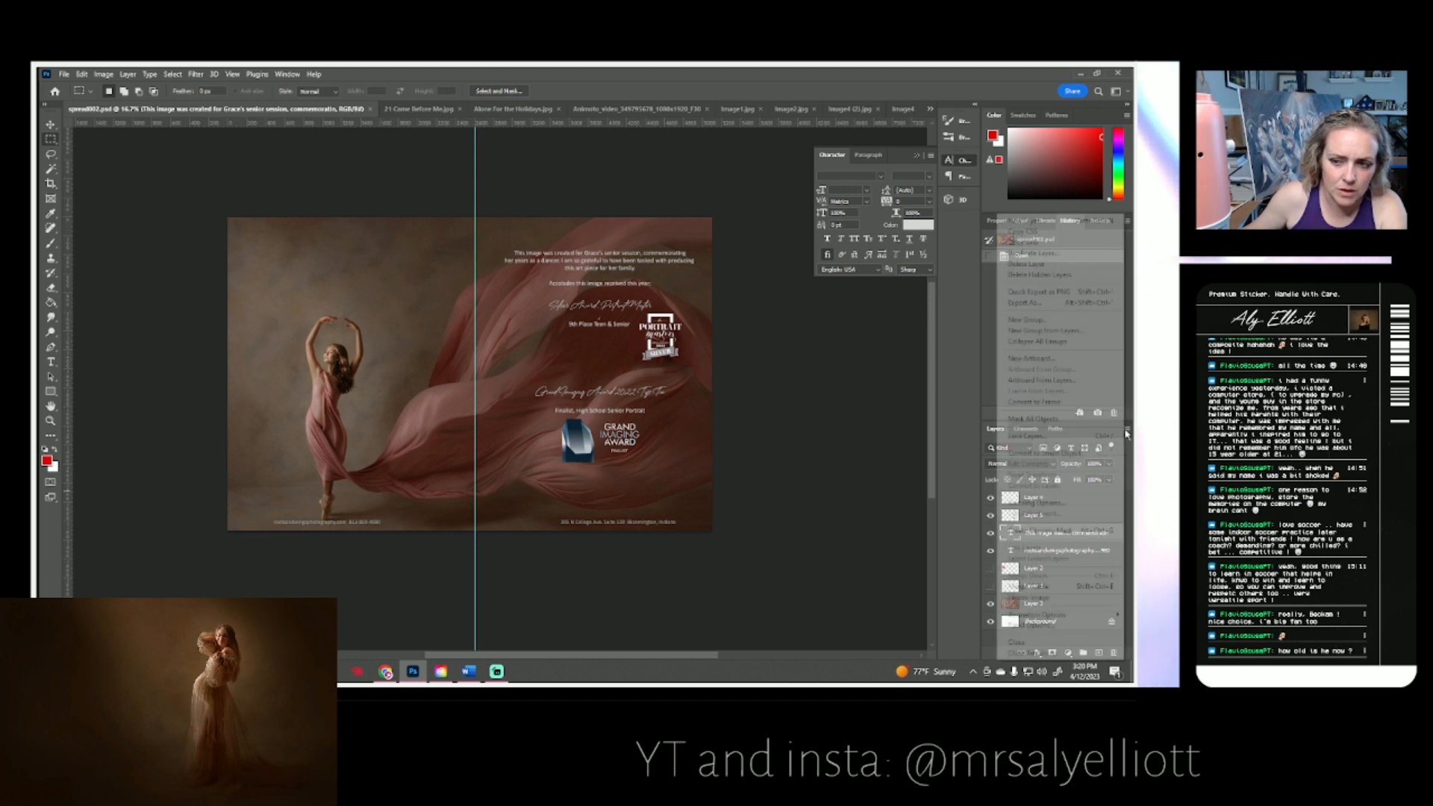
{"action": "left_click", "coordinate": [1030, 224]}
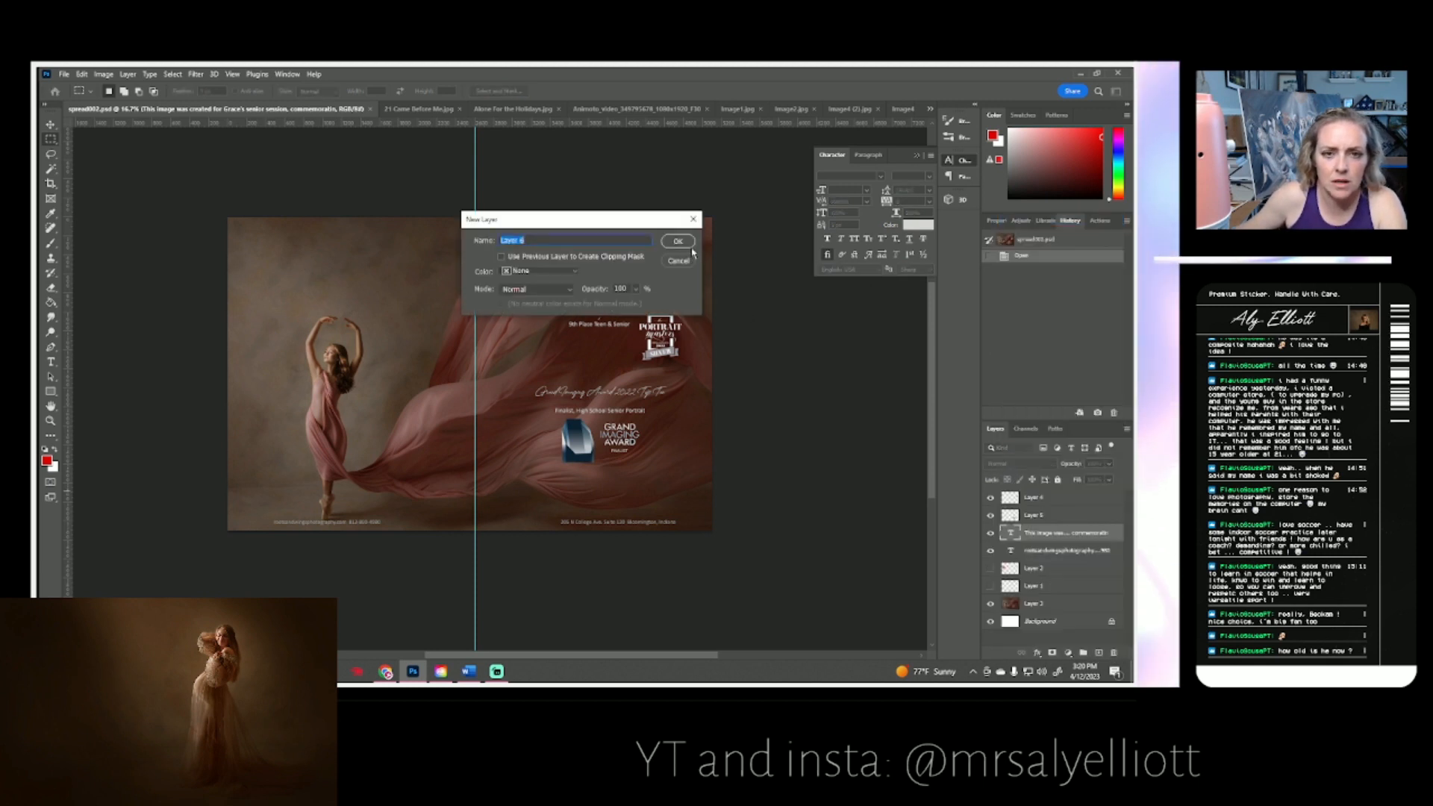
{"action": "left_click", "coordinate": [678, 243]}
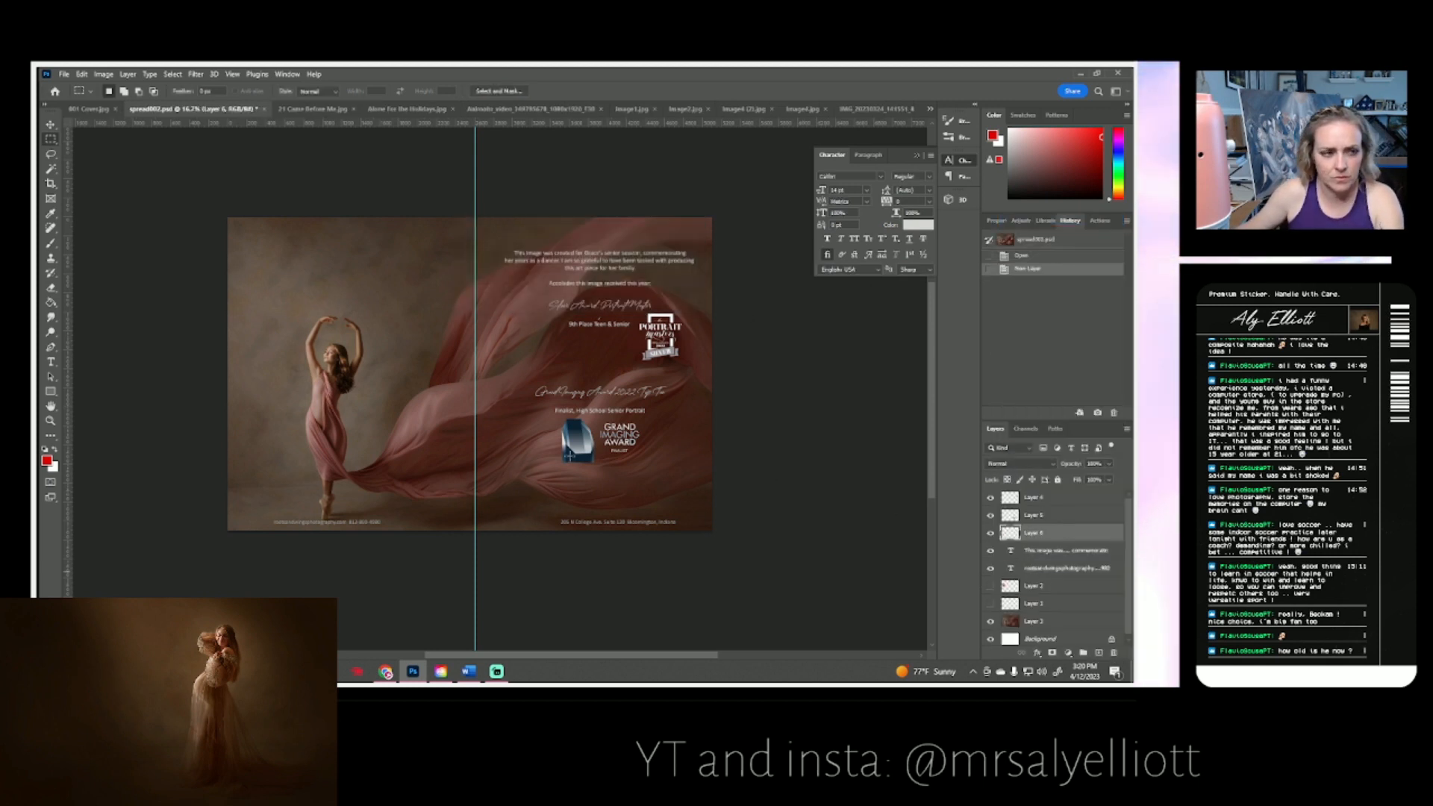
{"action": "left_click", "coordinate": [50, 304]}
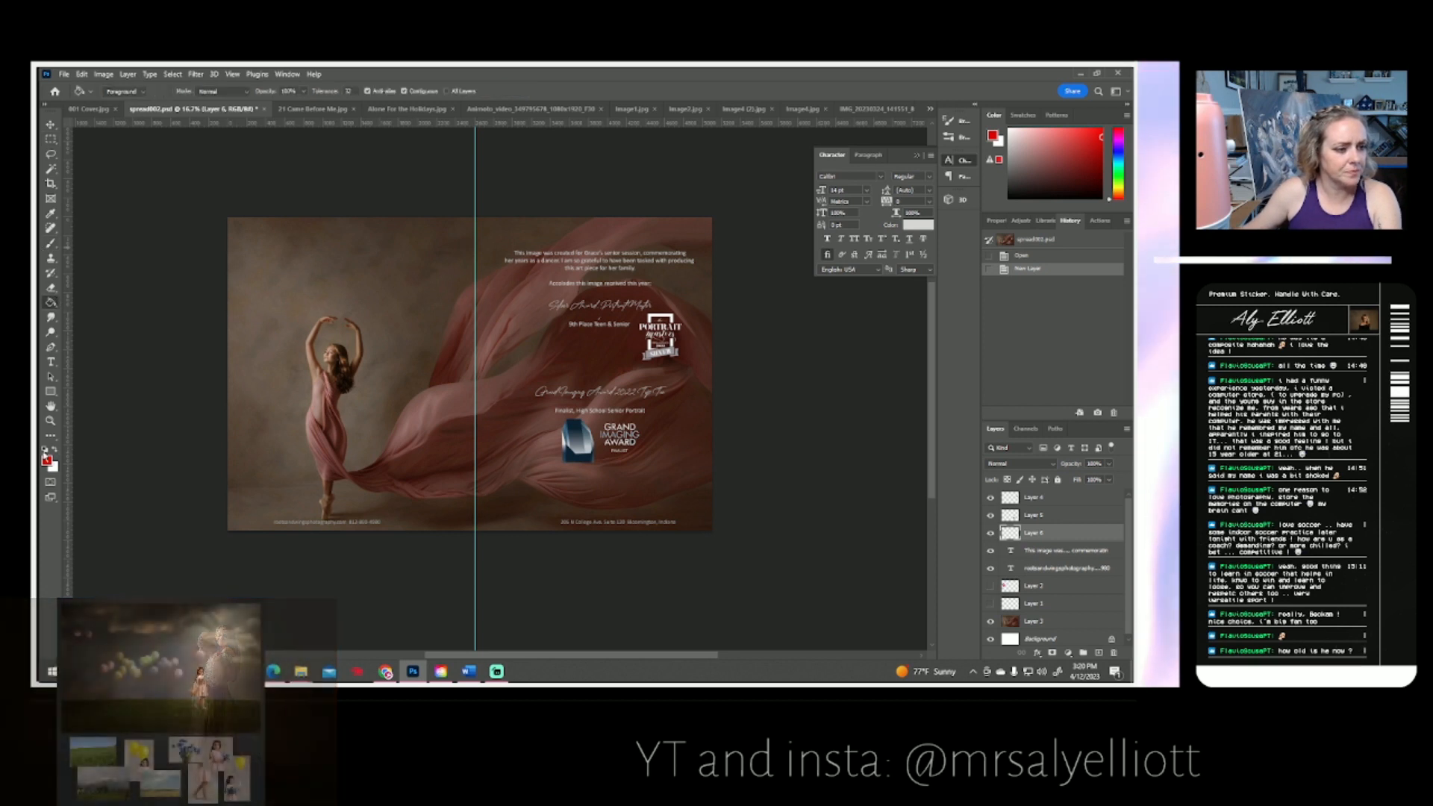
{"action": "left_click", "coordinate": [43, 448]}
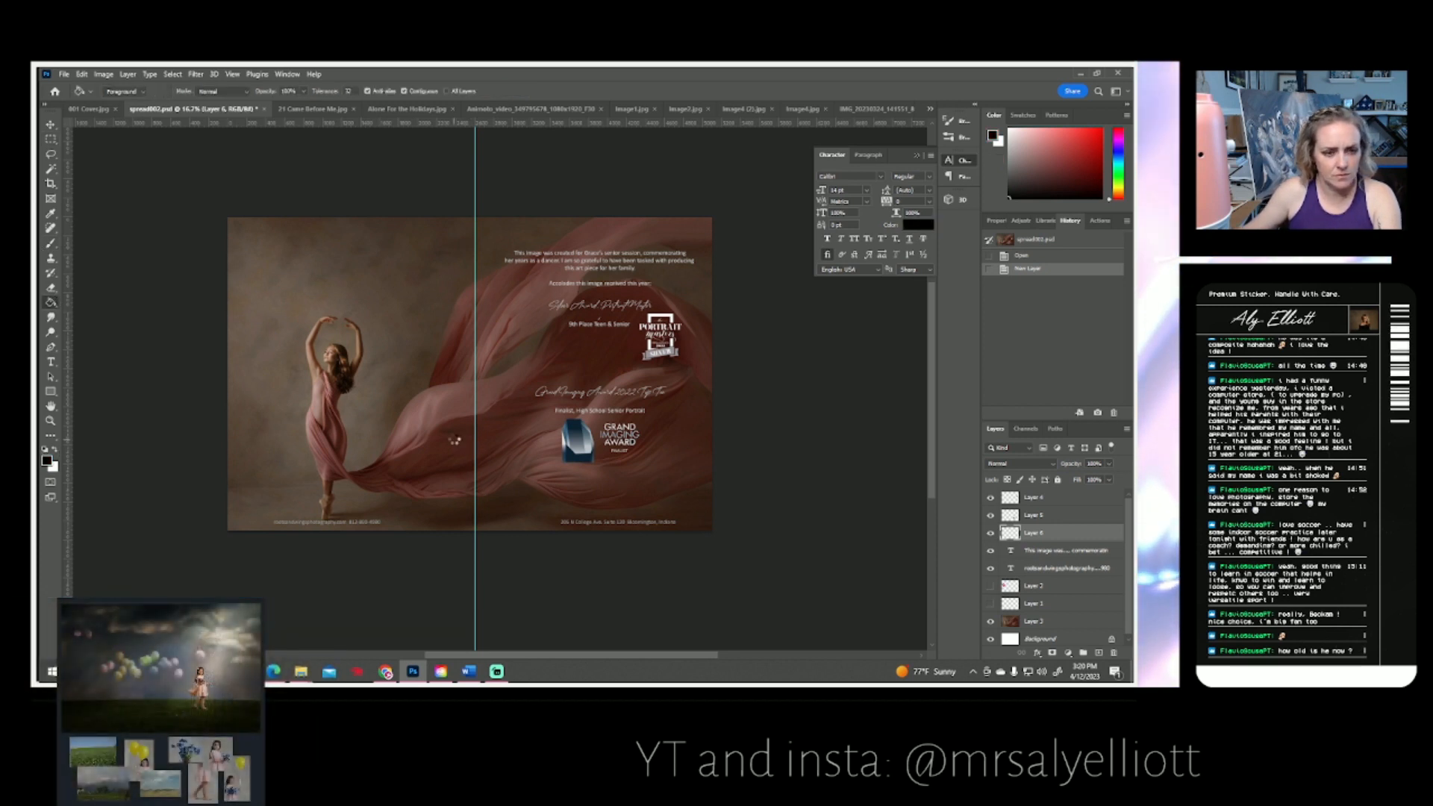
{"action": "left_click", "coordinate": [457, 444]}
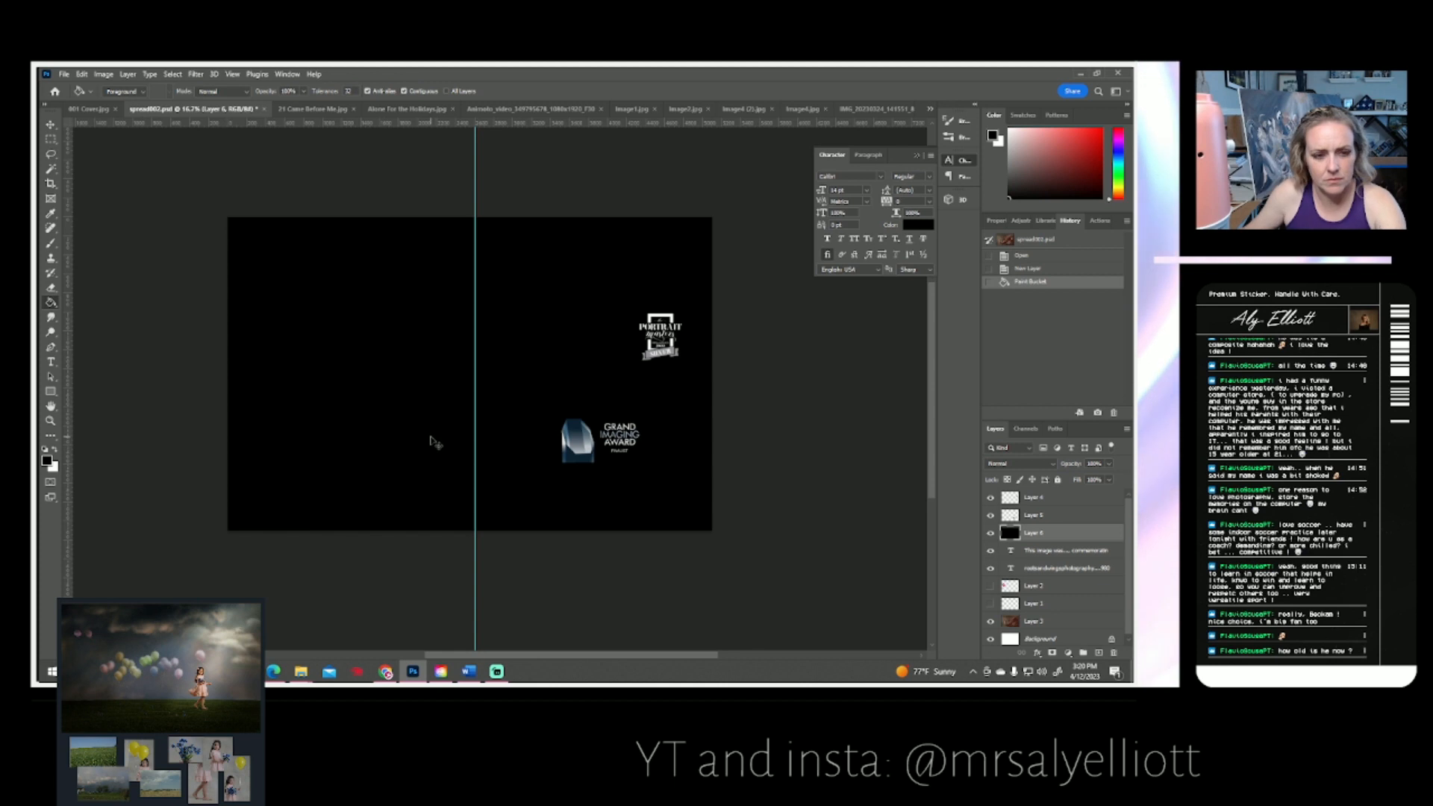
- Paste the dancer composite, scale it down to a small thumbnail and place it in the upper-left corner of the left page
{"action": "key", "text": "ctrl+v"}
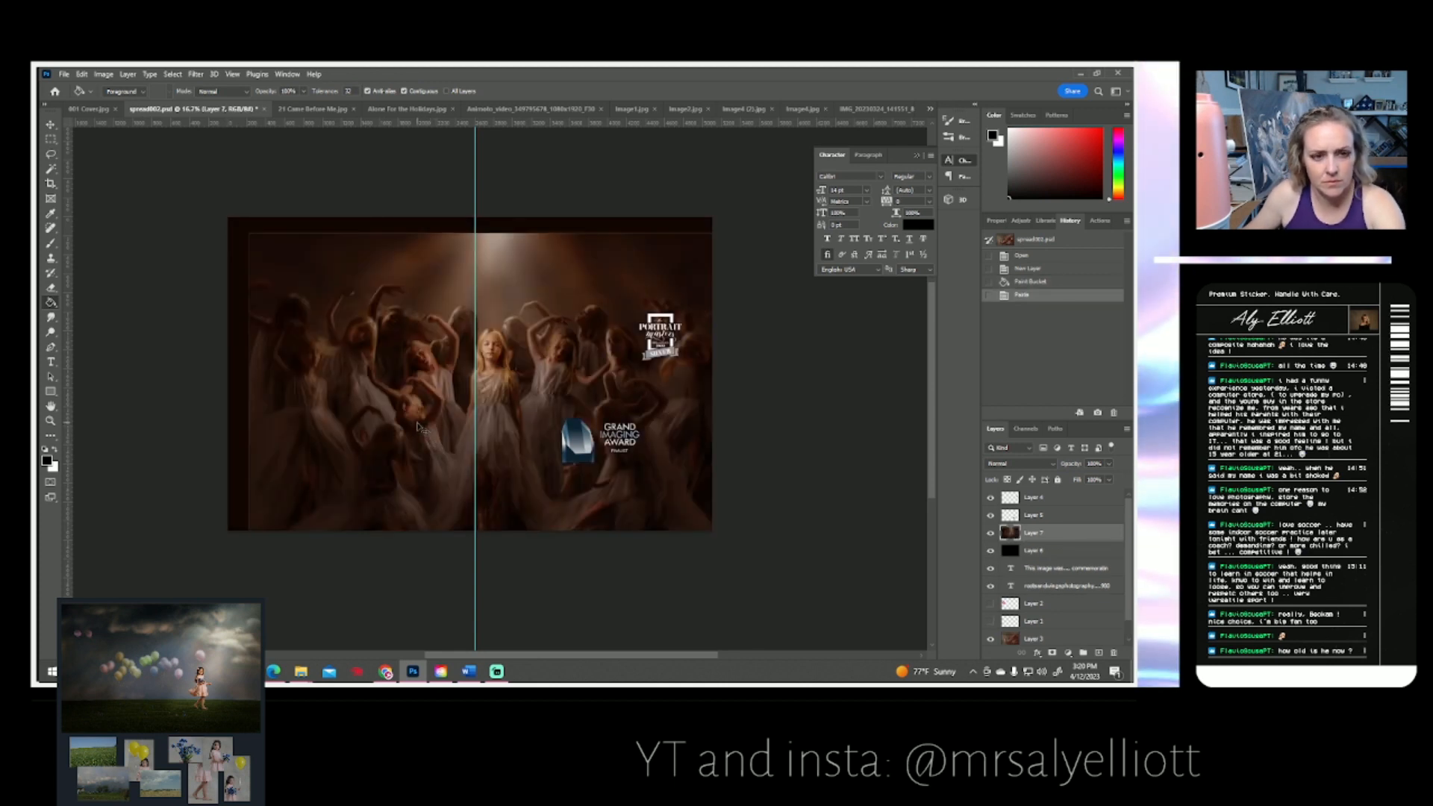
{"action": "key", "text": "ctrl+t"}
{"action": "left_click_drag", "start_coordinate": [769, 578], "coordinate": [509, 476]}
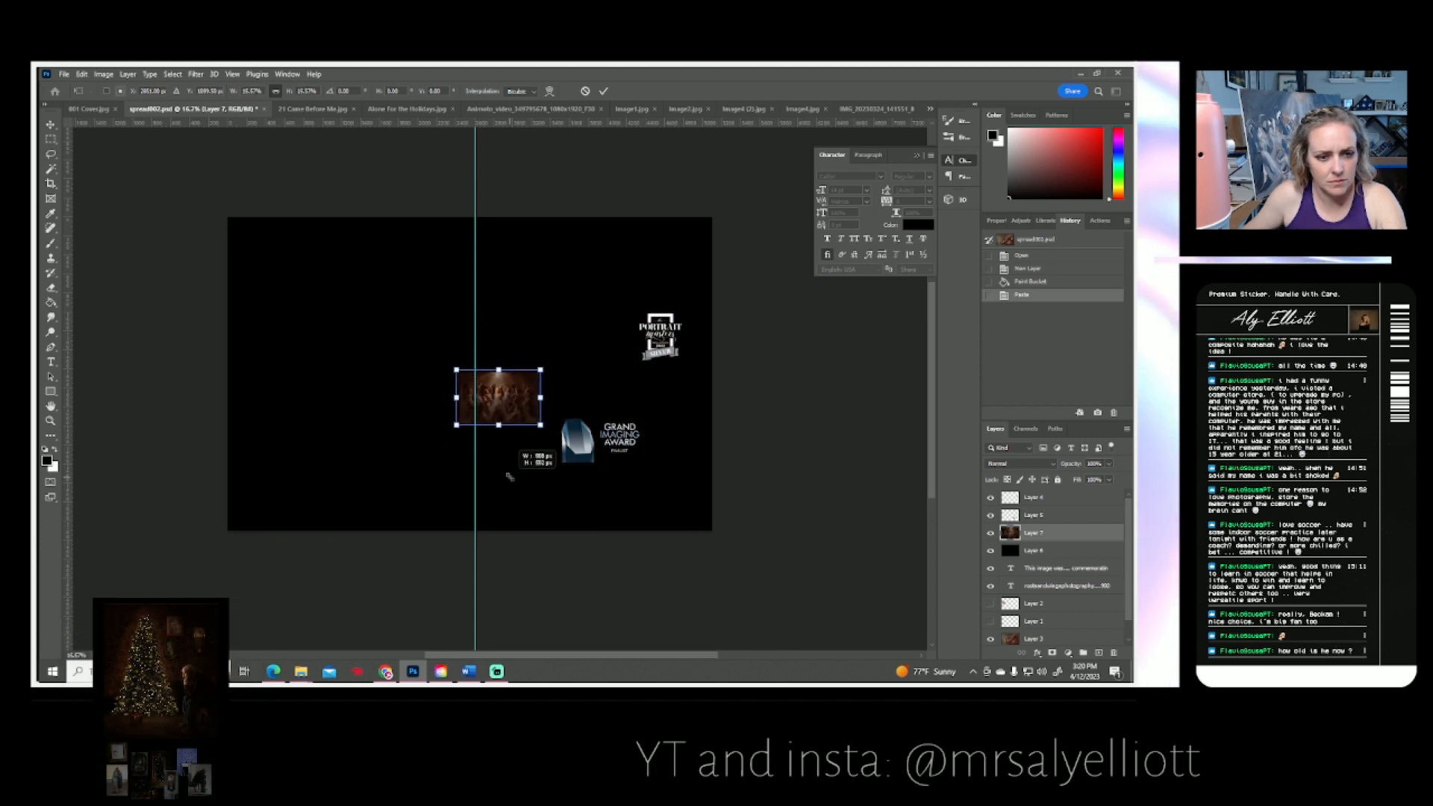
{"action": "left_click_drag", "start_coordinate": [512, 403], "coordinate": [294, 261]}
{"action": "key", "text": "Return"}
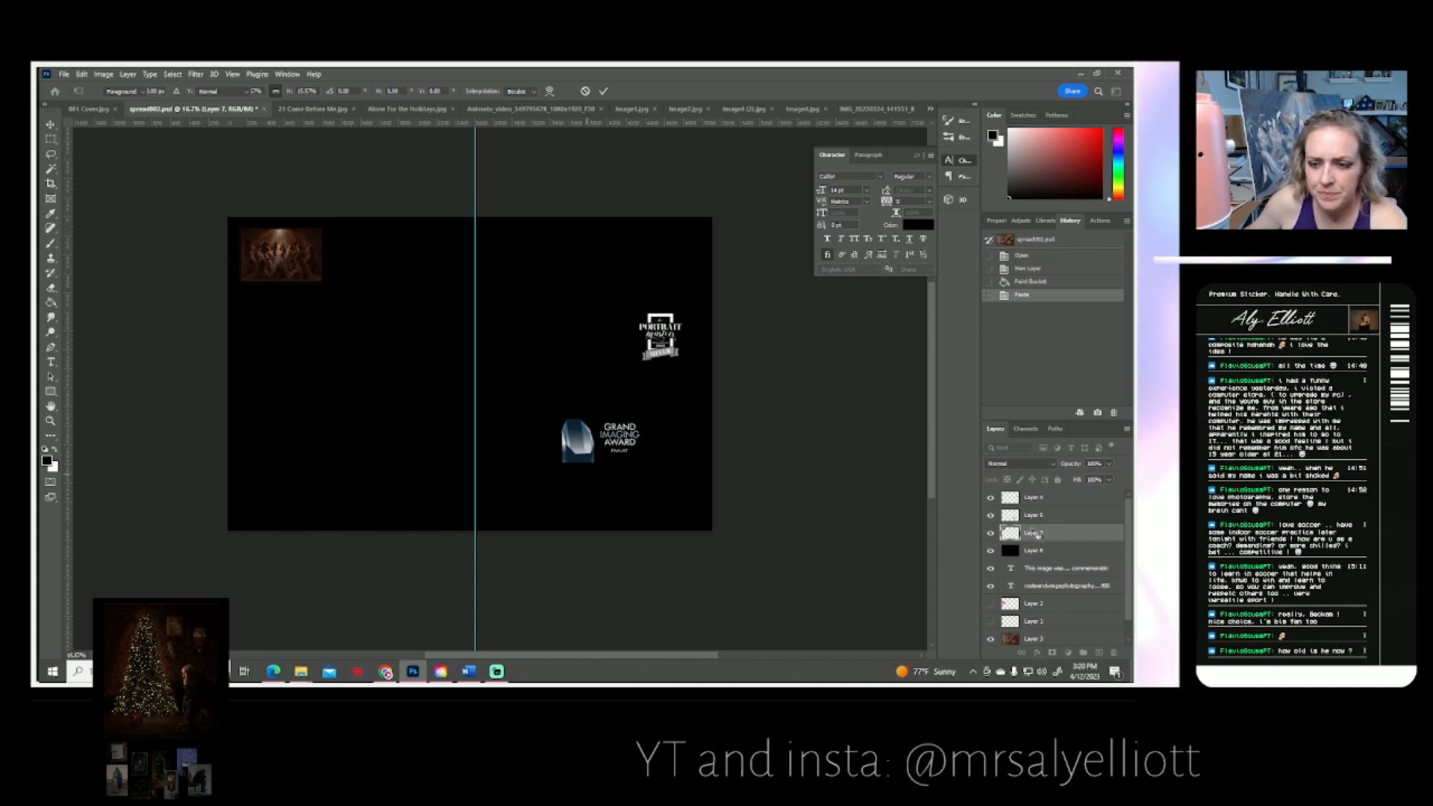
- Hide the two award logo layers and move the contact line and award text layers above the black layer
{"action": "left_click", "coordinate": [990, 496]}
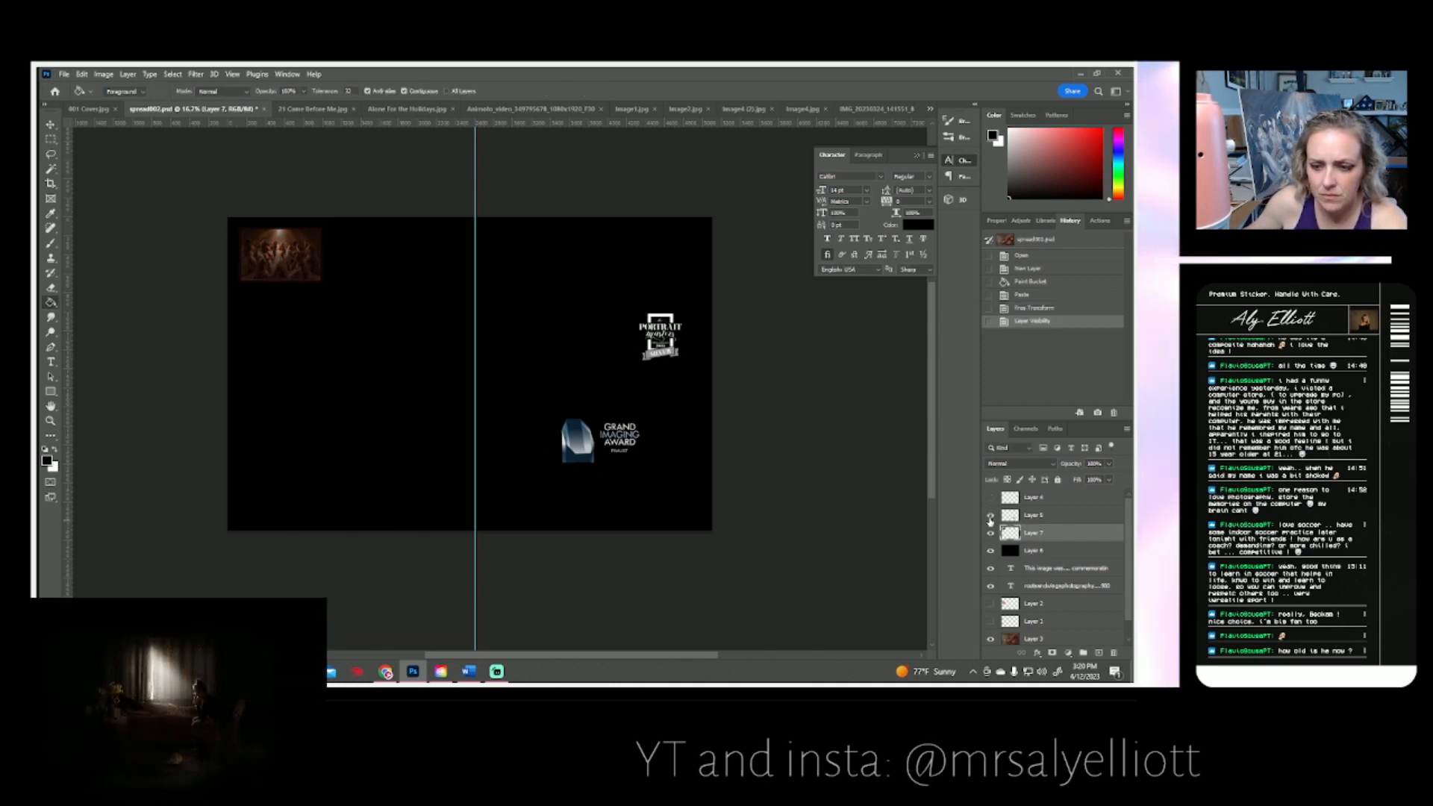
{"action": "left_click_drag", "start_coordinate": [991, 516], "coordinate": [990, 534]}
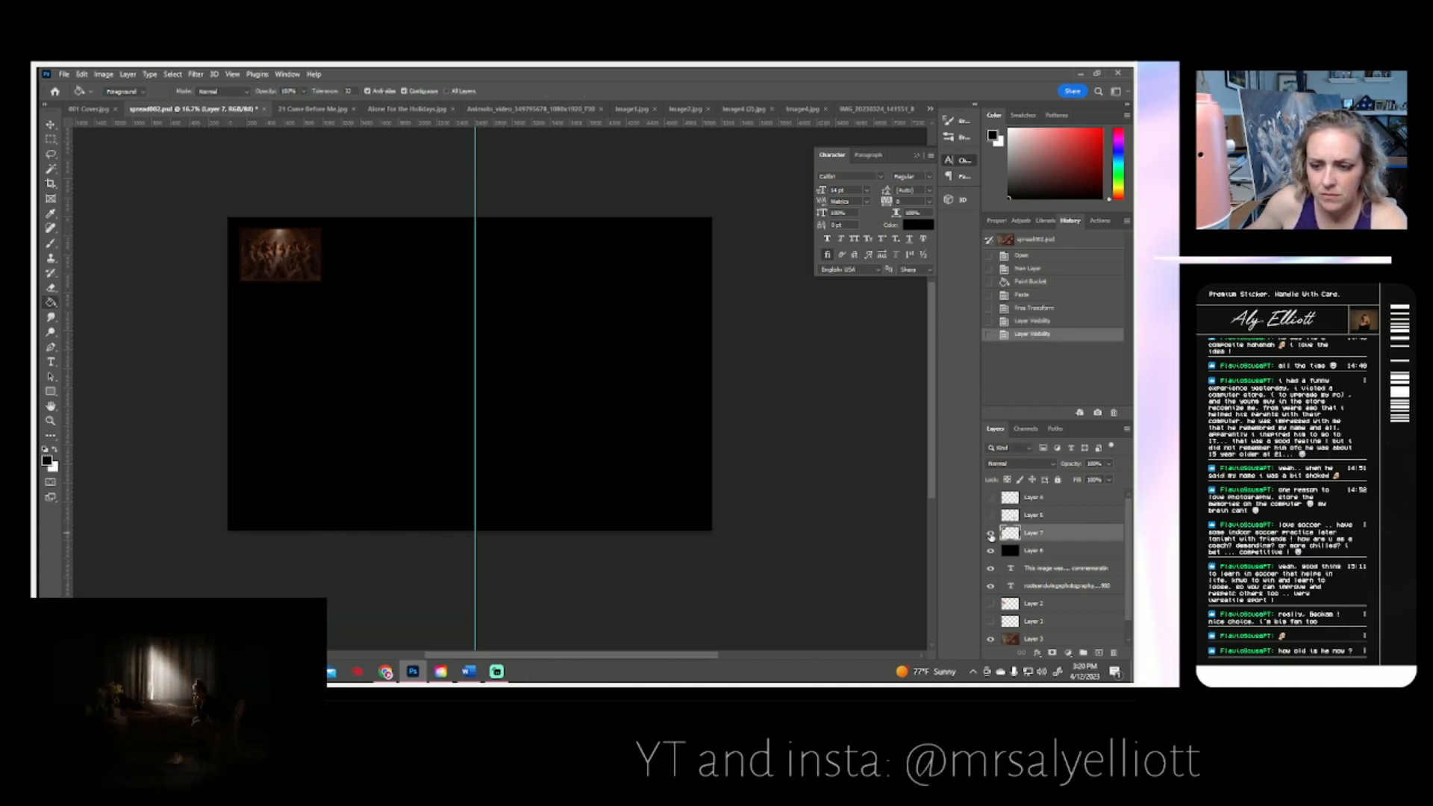
{"action": "left_click", "coordinate": [1043, 574]}
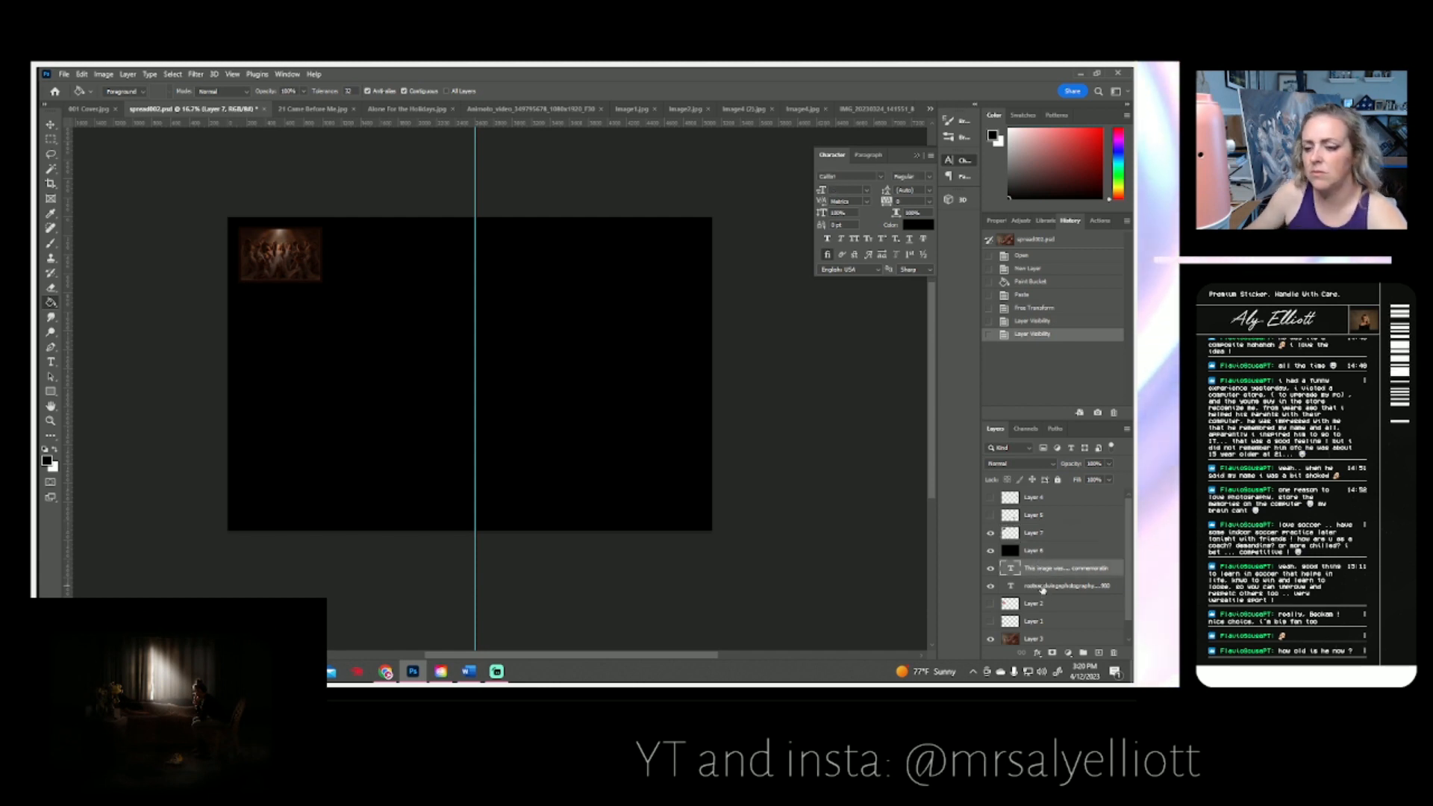
{"action": "left_click_drag", "start_coordinate": [1042, 590], "coordinate": [1022, 524]}
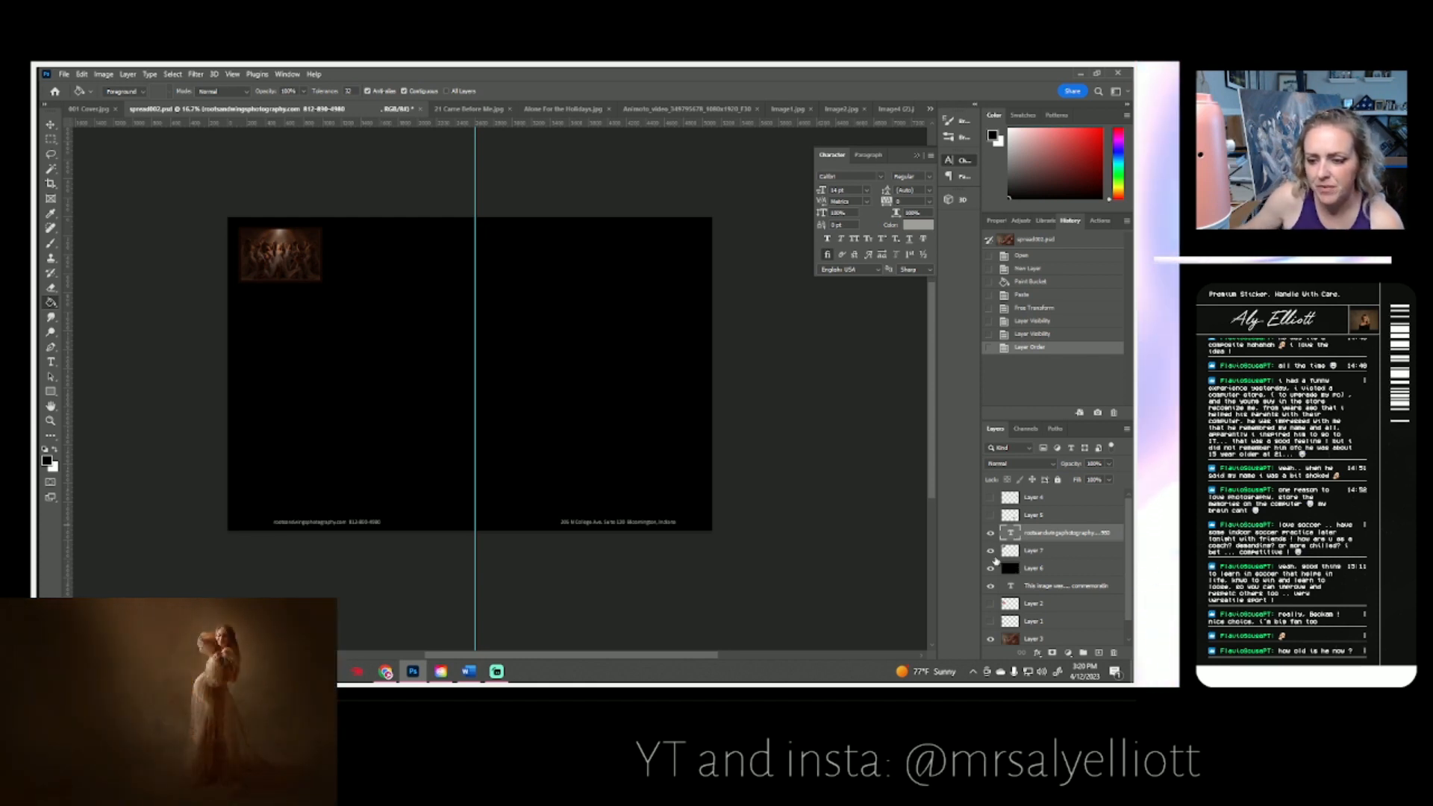
{"action": "left_click_drag", "start_coordinate": [1052, 589], "coordinate": [1044, 544]}
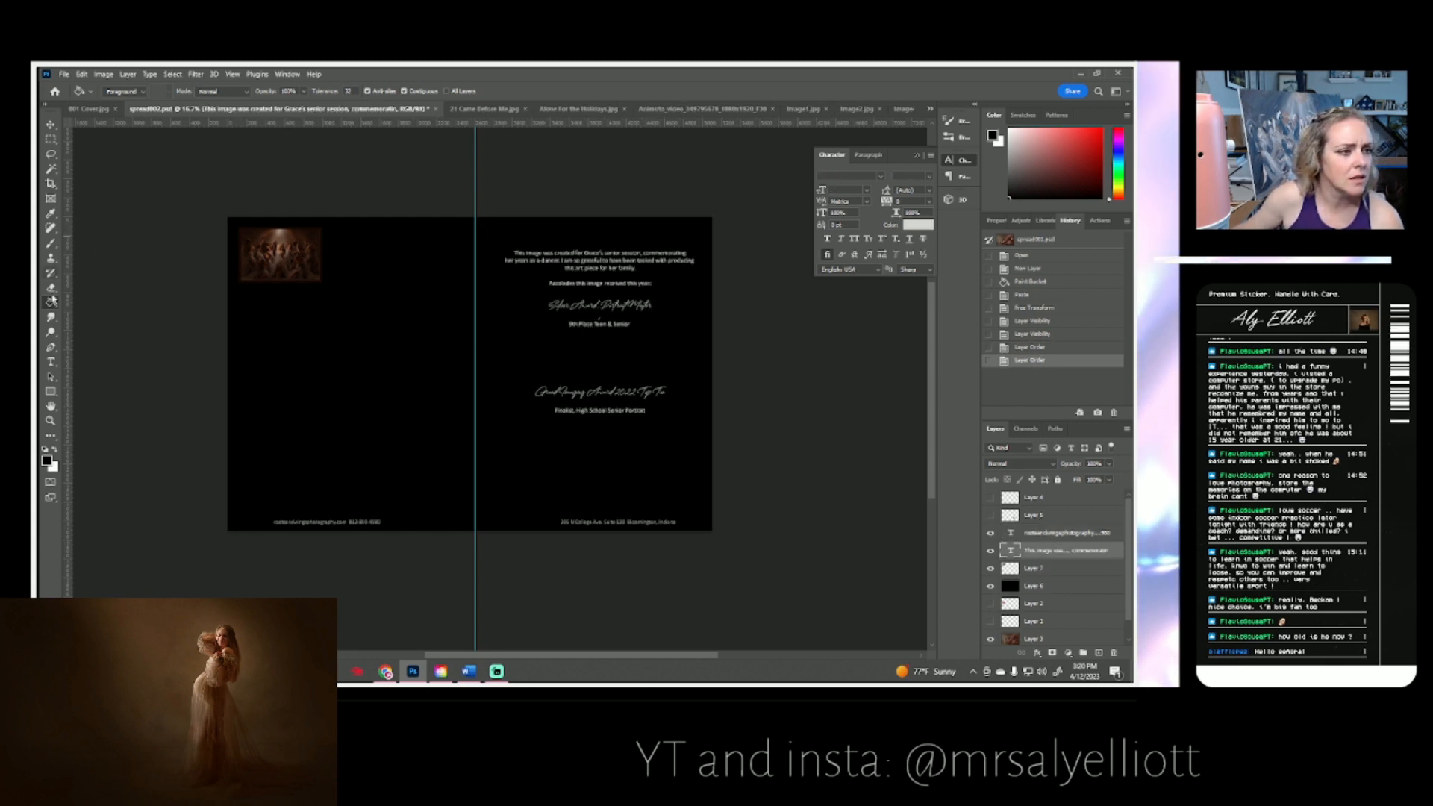
- Replace the opening paragraph of the award text on the right page with "In continuing" using the Horizontal Type Tool
{"action": "left_click", "coordinate": [51, 363]}
{"action": "left_click", "coordinate": [51, 362]}
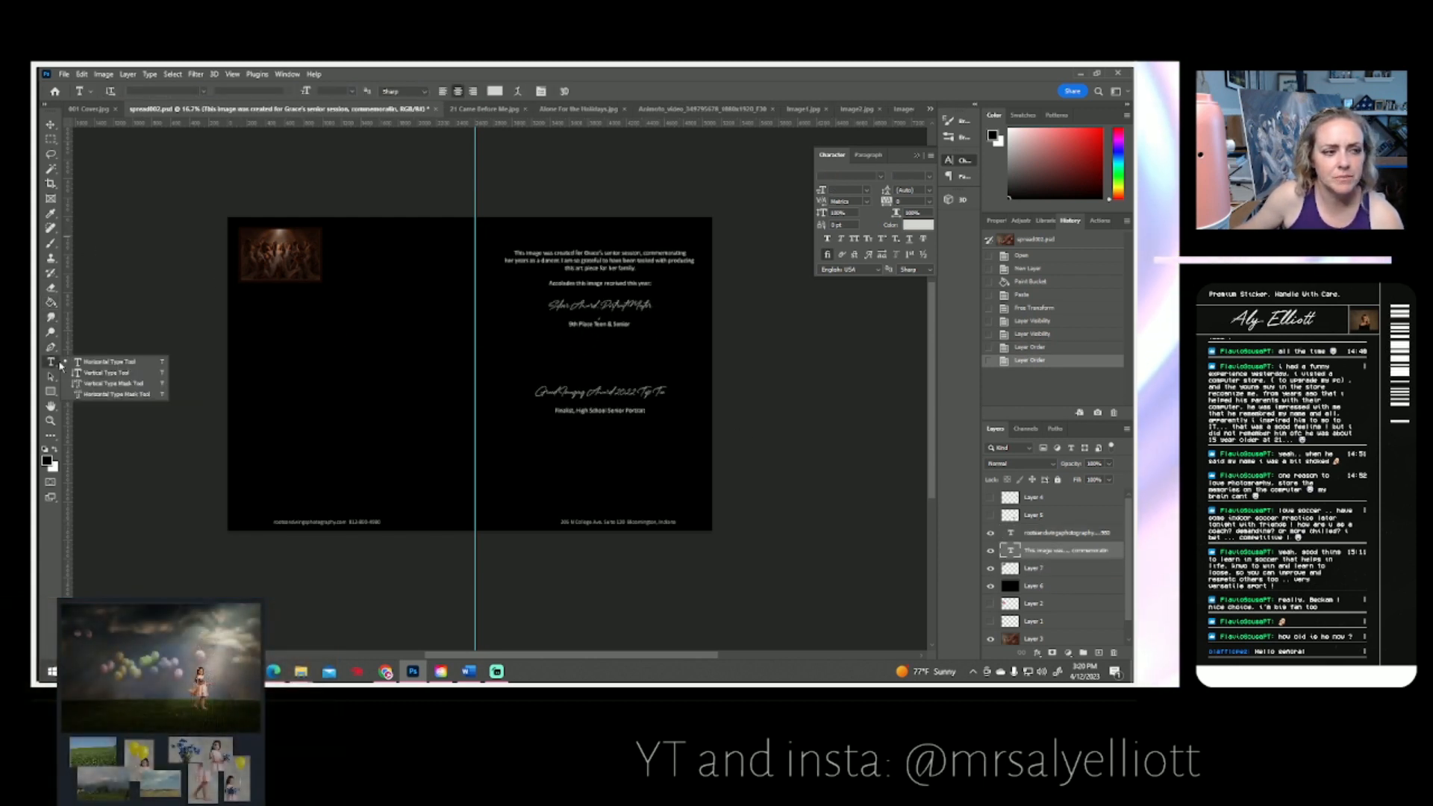
{"action": "left_click", "coordinate": [93, 365]}
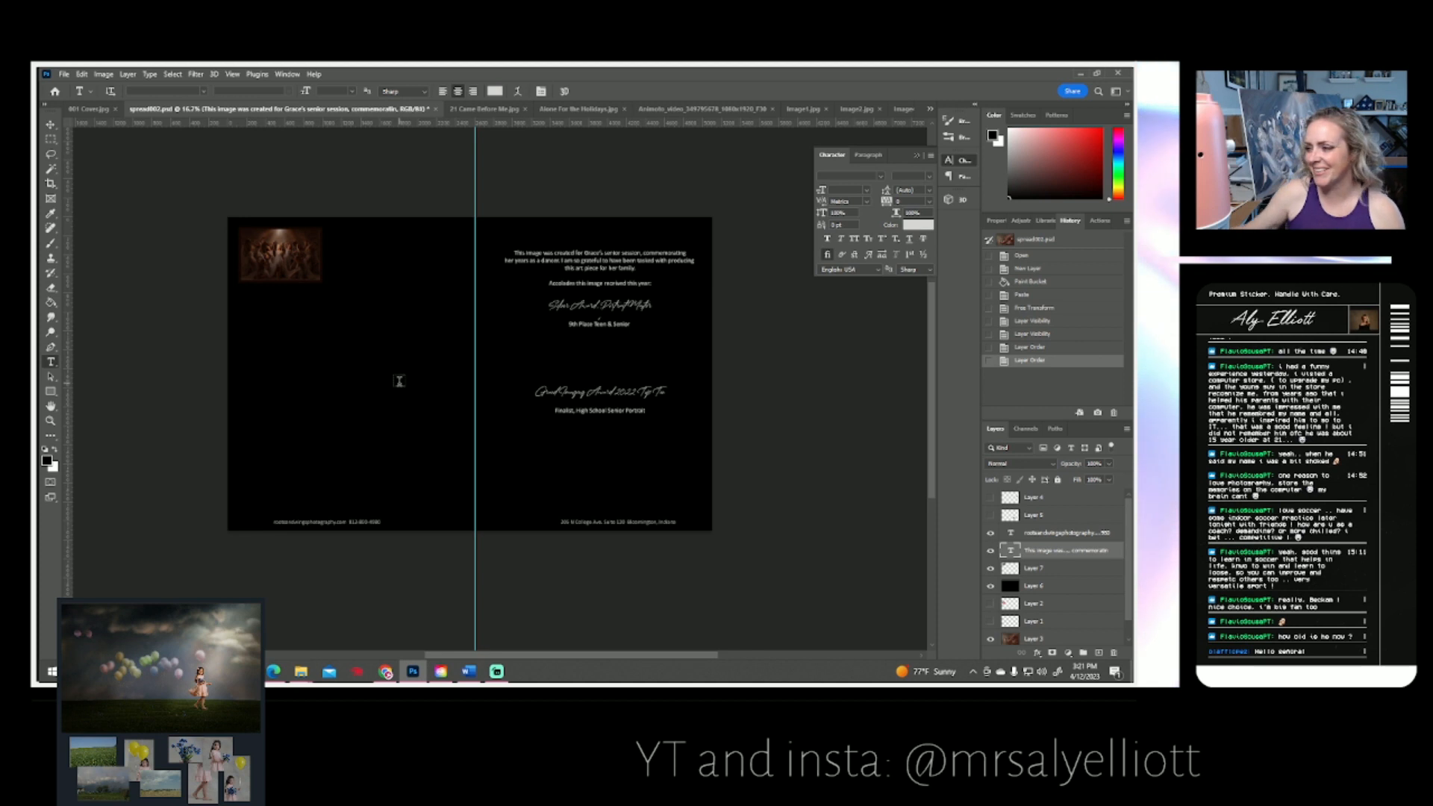
{"action": "left_click", "coordinate": [543, 255]}
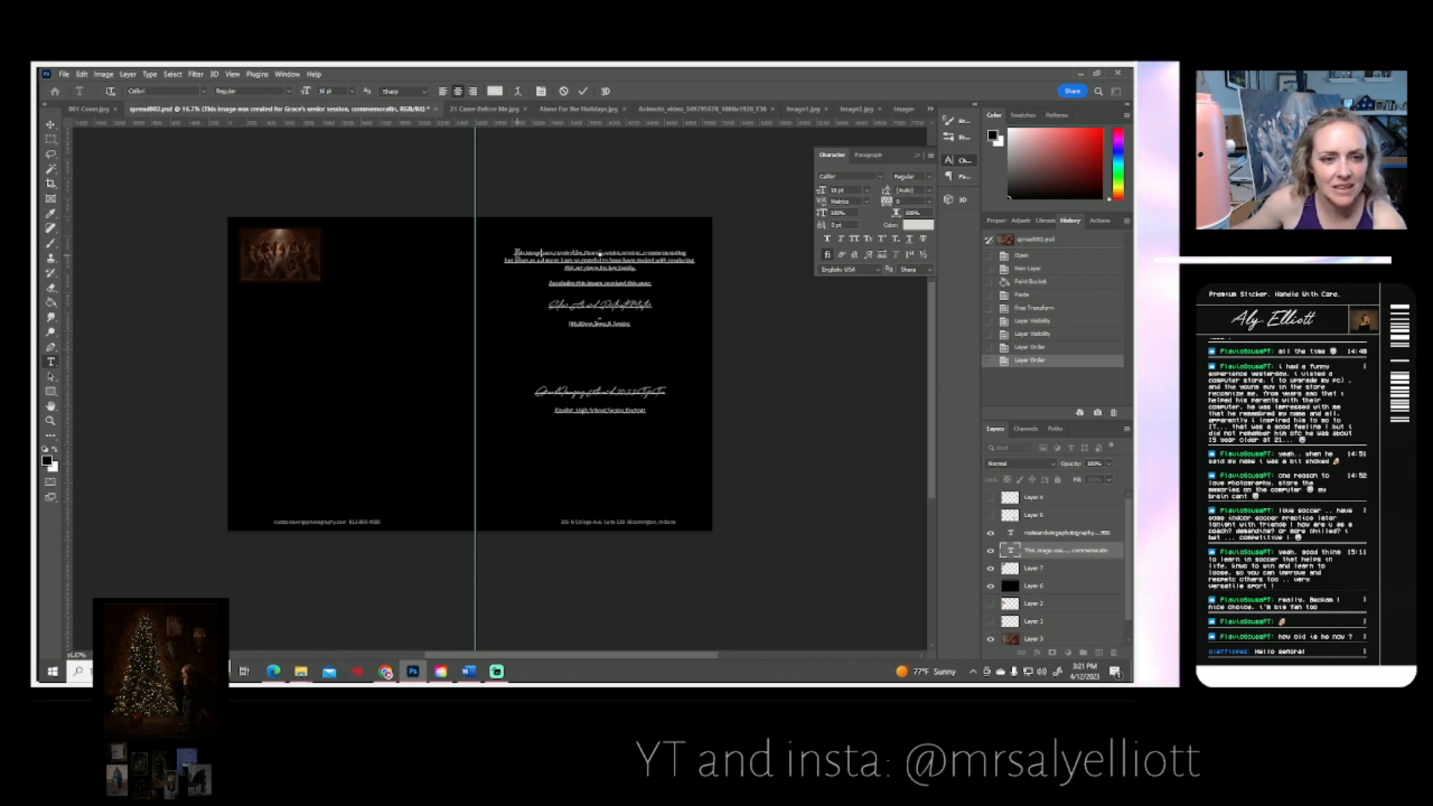
{"action": "left_click_drag", "start_coordinate": [514, 252], "coordinate": [716, 291]}
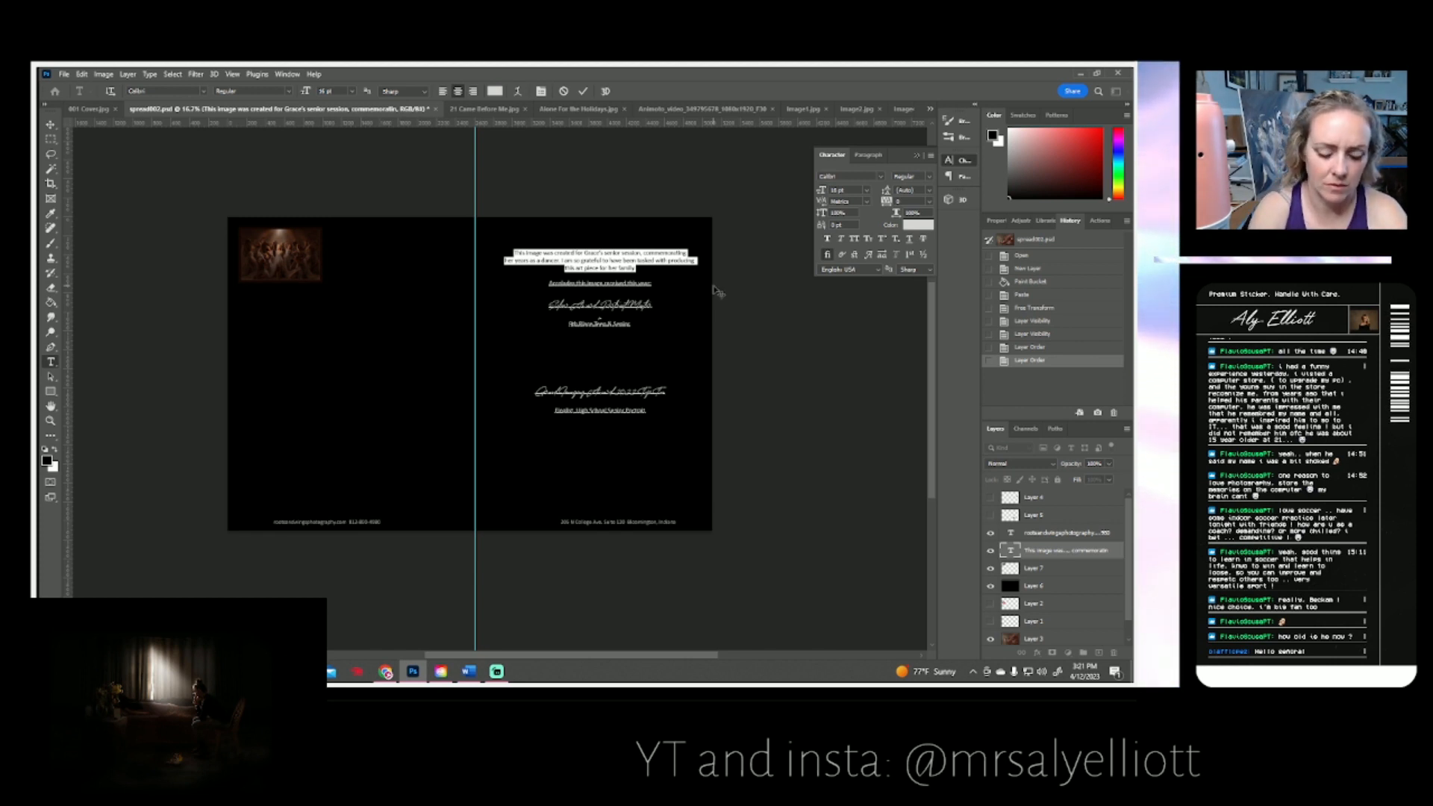
{"action": "key", "text": "ctrl+h"}
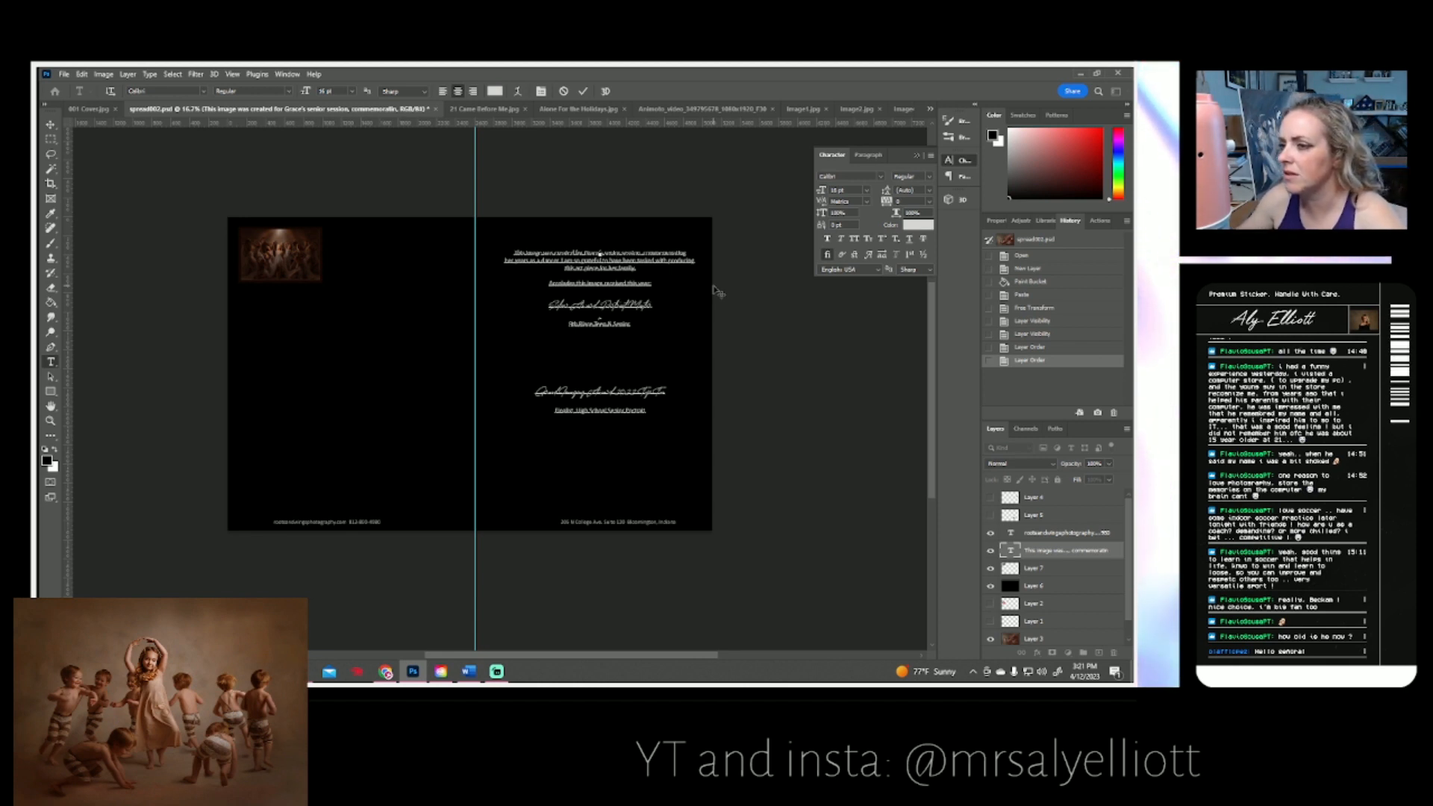
{"action": "left_click", "coordinate": [582, 91]}
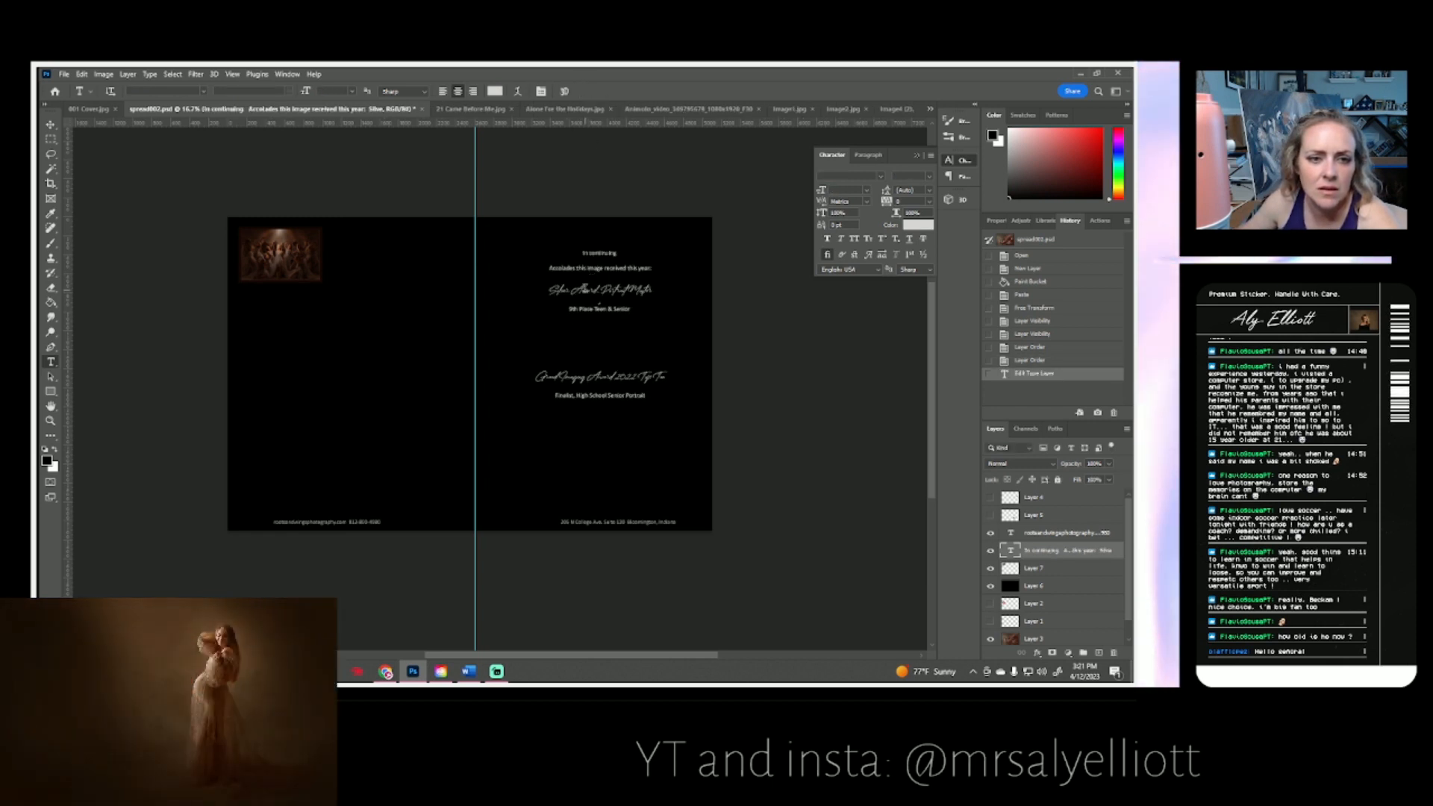
{"action": "left_click", "coordinate": [616, 253]}
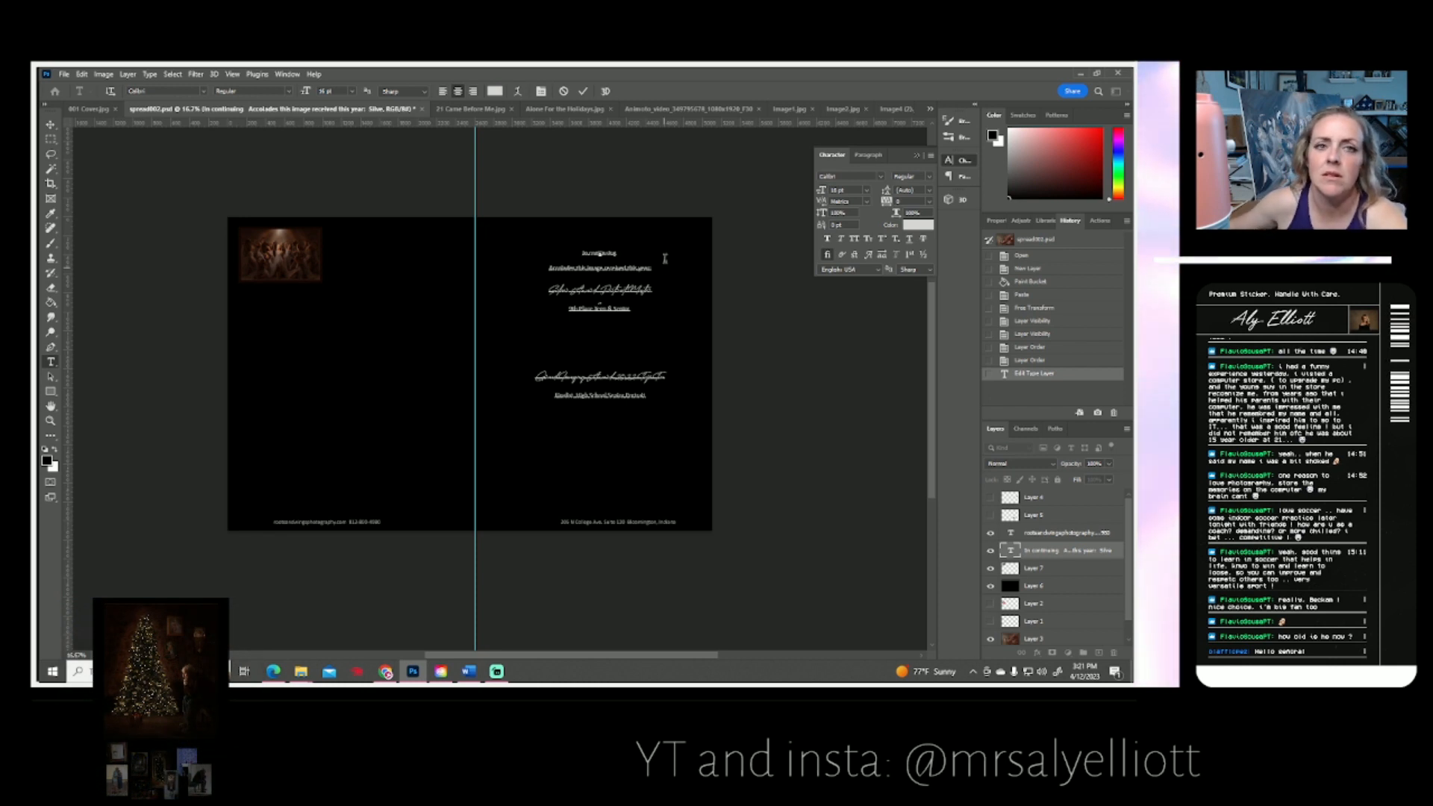
{"action": "left_click", "coordinate": [583, 91]}
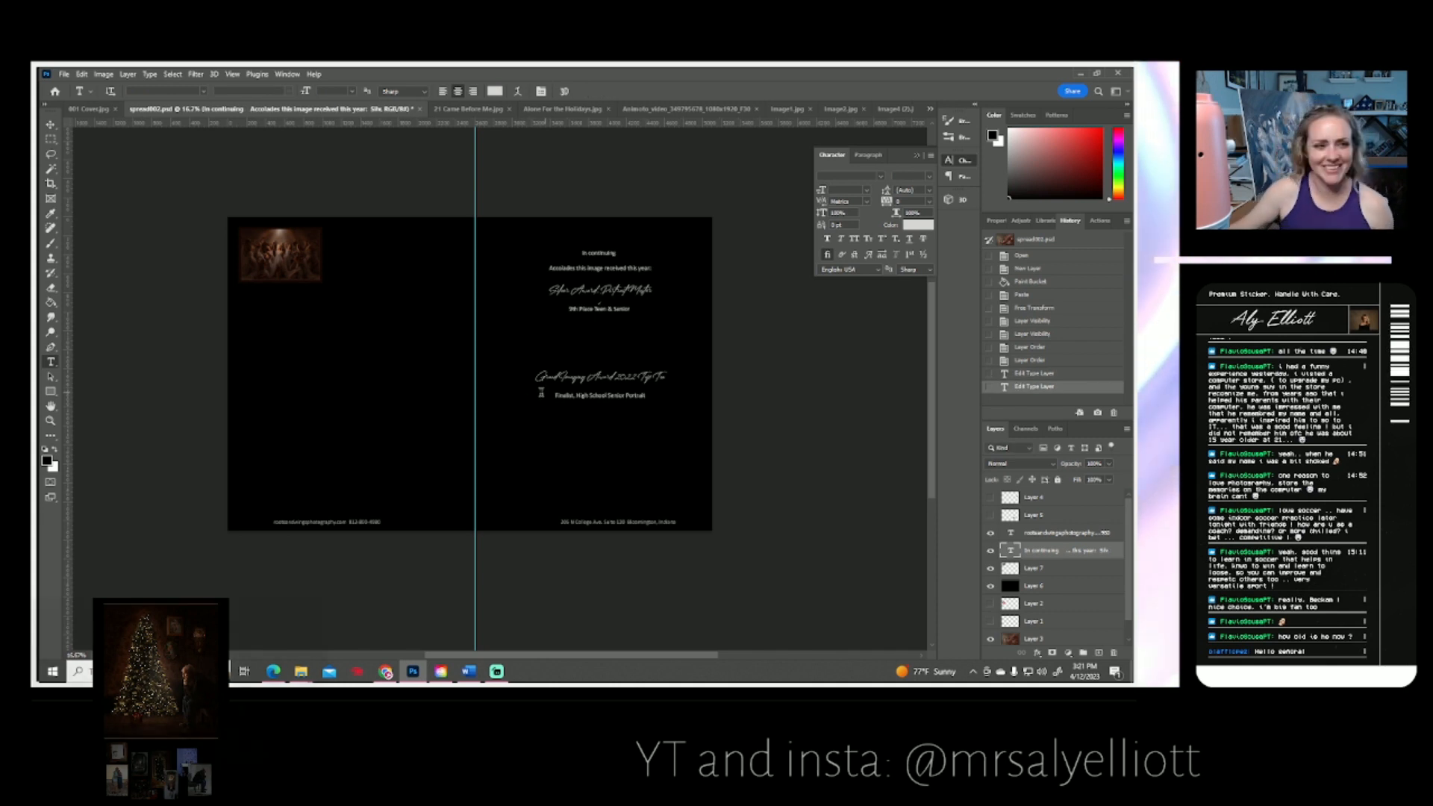
- Copy the main balloon composite from 21 Came Before Me.jpg using a rectangular marquee, and return to spread002.psd
{"action": "left_click", "coordinate": [471, 109]}
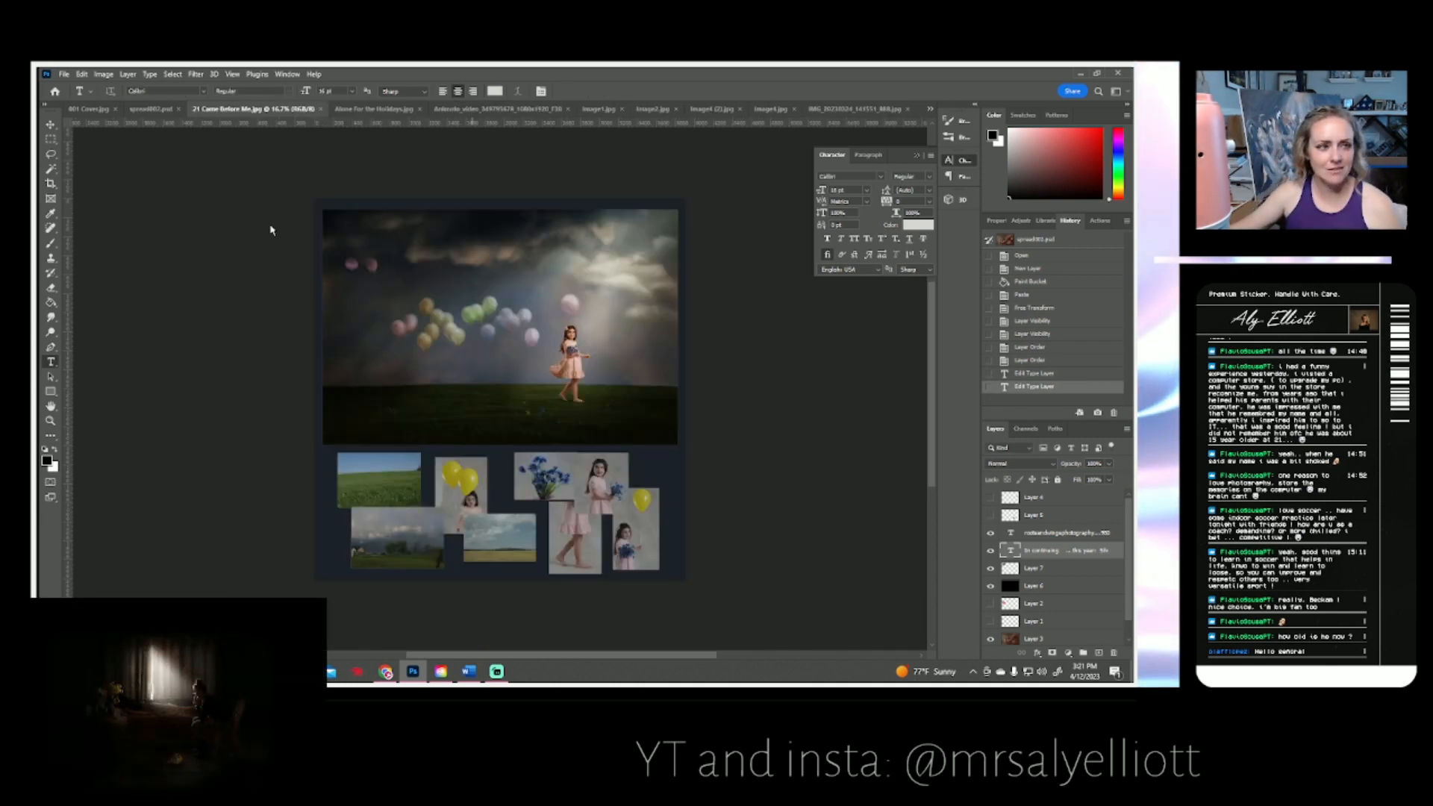
{"action": "key", "text": "m"}
{"action": "left_click_drag", "start_coordinate": [313, 197], "coordinate": [737, 450]}
{"action": "left_click_drag", "start_coordinate": [736, 451], "coordinate": [735, 449]}
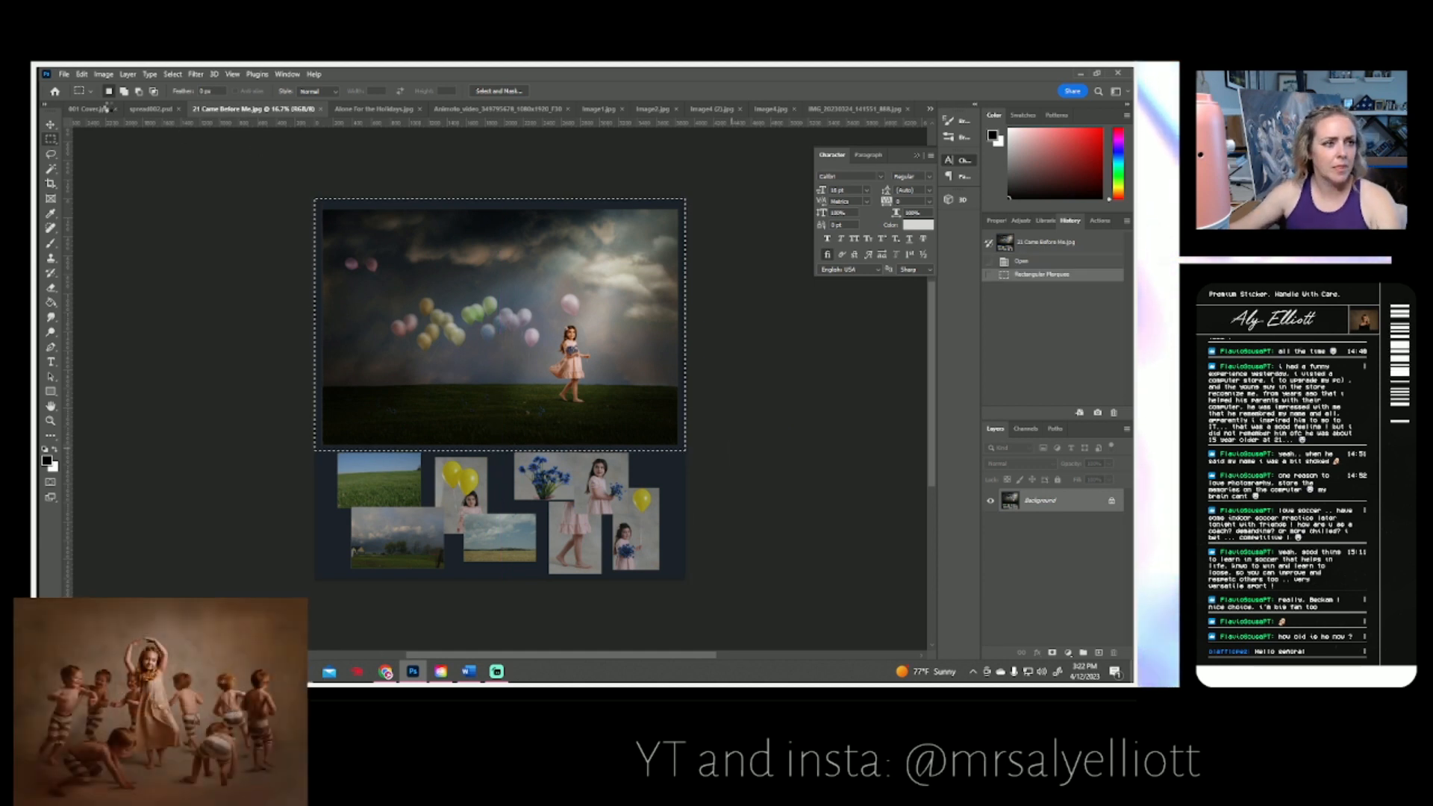
{"action": "left_click", "coordinate": [152, 108]}
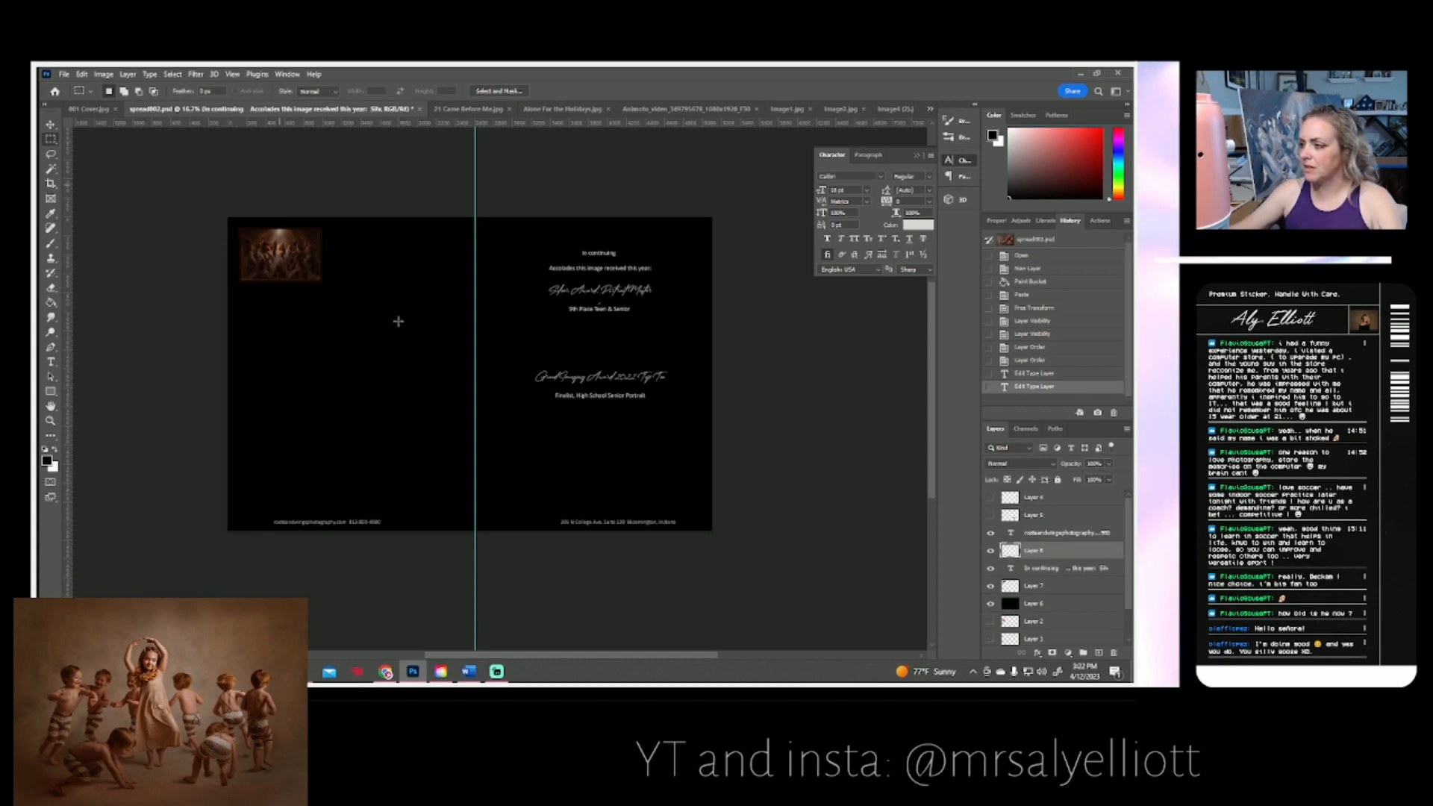
- Paste the balloon composite, scale it to the dancer thumbnail's width and place it diagonally below and to the right of that thumbnail
{"action": "key", "text": "ctrl+t"}
{"action": "key", "text": "ctrl+v"}
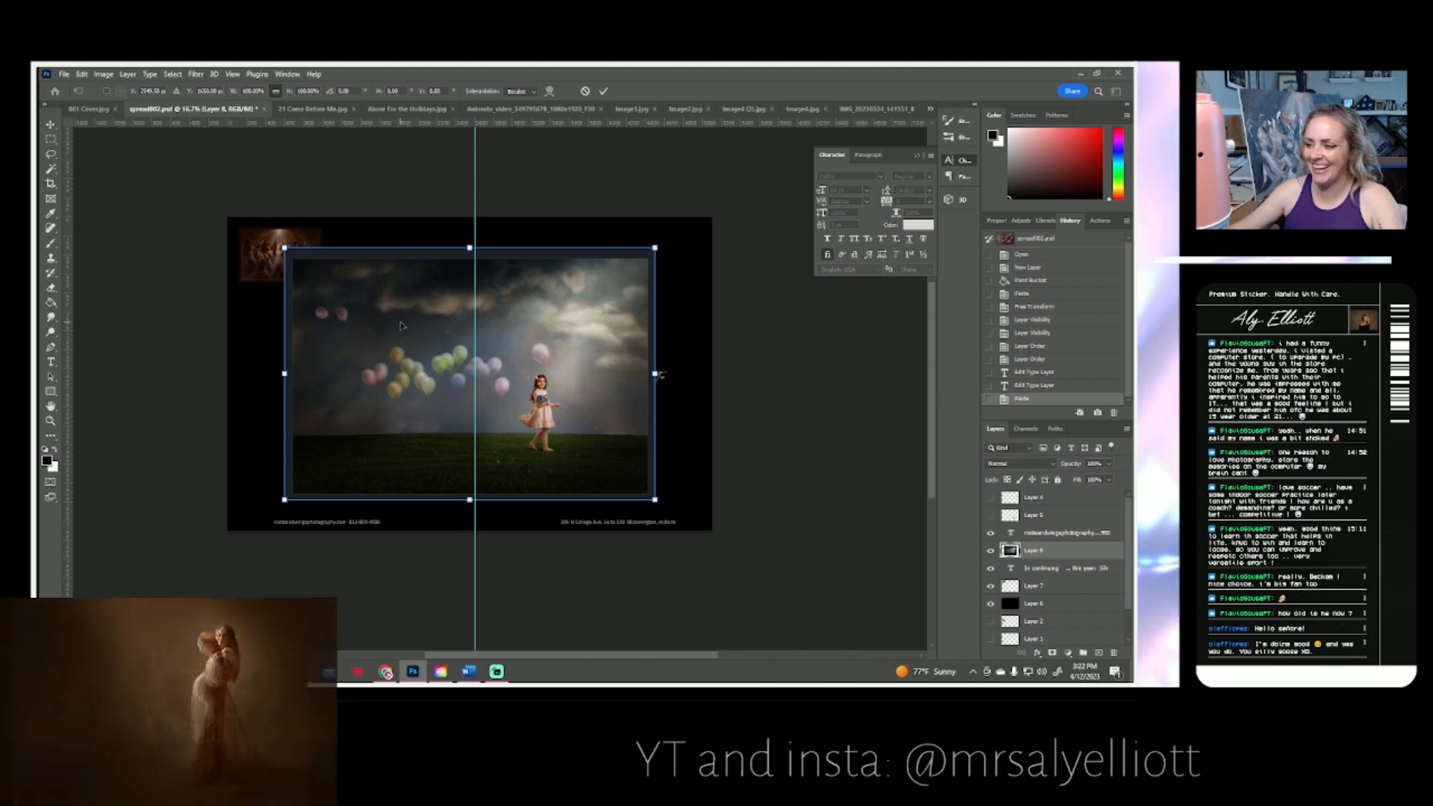
{"action": "left_click_drag", "start_coordinate": [285, 251], "coordinate": [404, 373]}
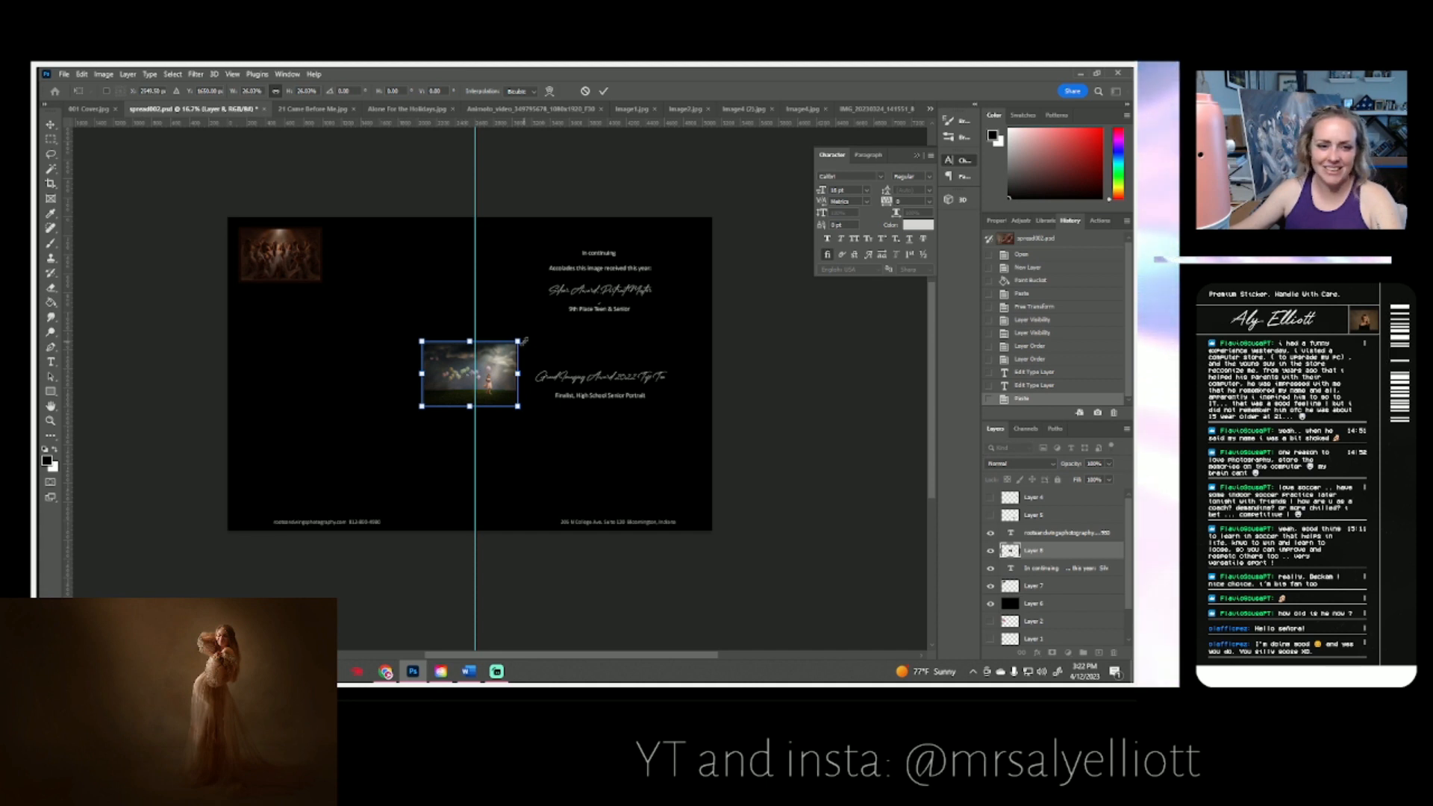
{"action": "left_click_drag", "start_coordinate": [519, 341], "coordinate": [365, 307]}
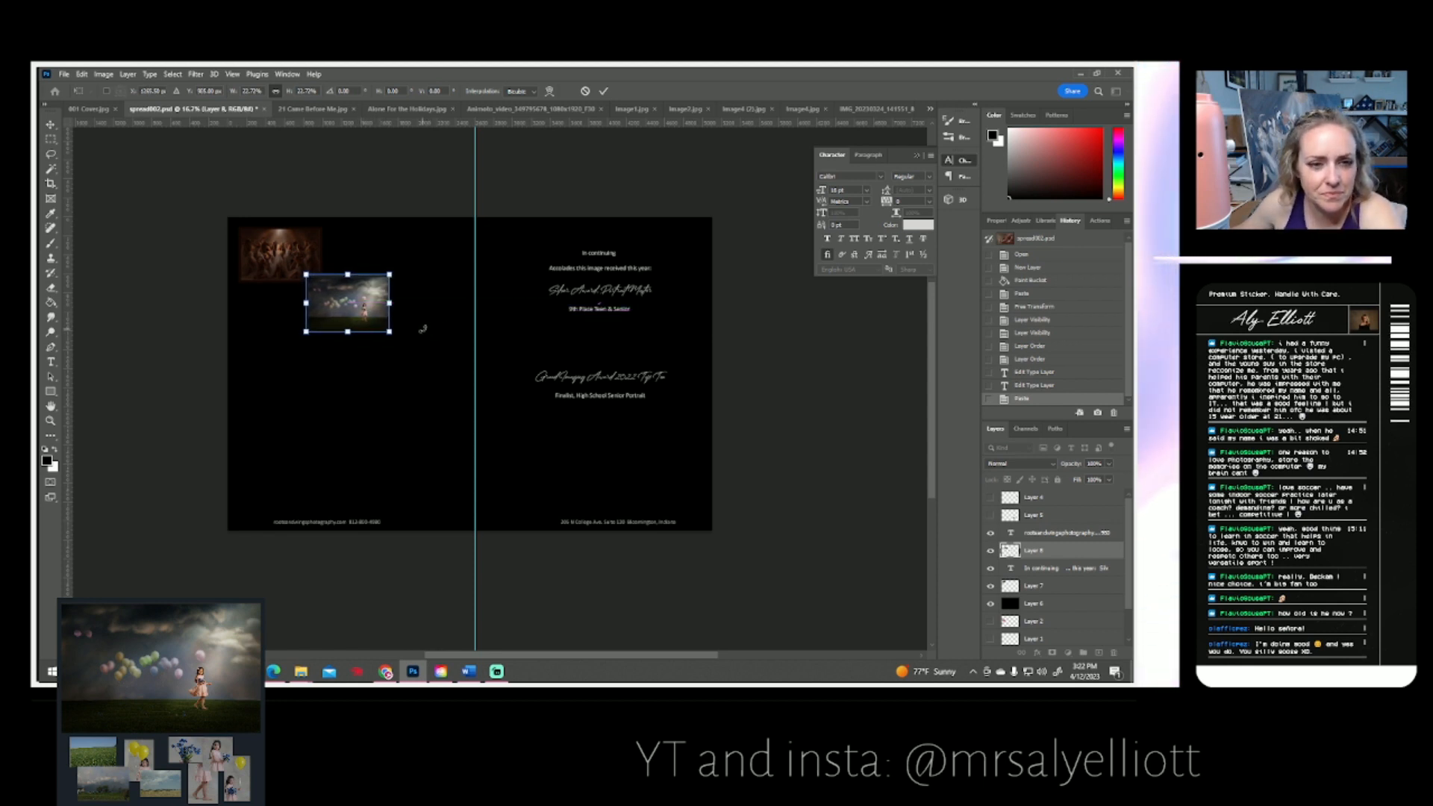
{"action": "mouse_move", "coordinate": [373, 316]}
{"action": "left_mouse_down"}
{"action": "mouse_move", "coordinate": [566, 345]}
{"action": "mouse_move", "coordinate": [357, 309]}
{"action": "mouse_move", "coordinate": [370, 312]}
{"action": "left_mouse_up"}
{"action": "key", "text": "Return"}
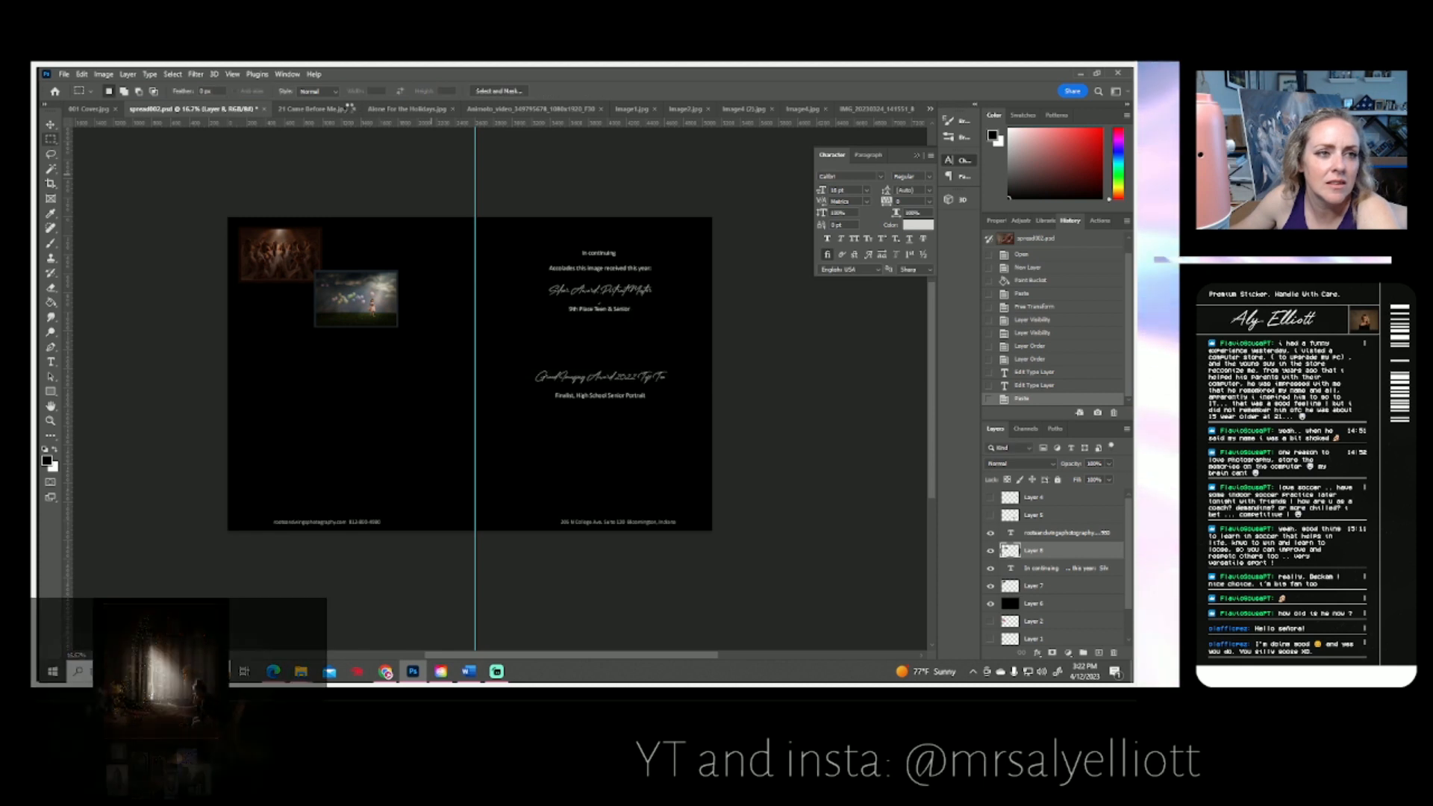
- Close 21 Came Before Me.jpg and bring up Alone For the Holidays.jpg
{"action": "left_click", "coordinate": [344, 110]}
{"action": "left_click", "coordinate": [321, 110]}
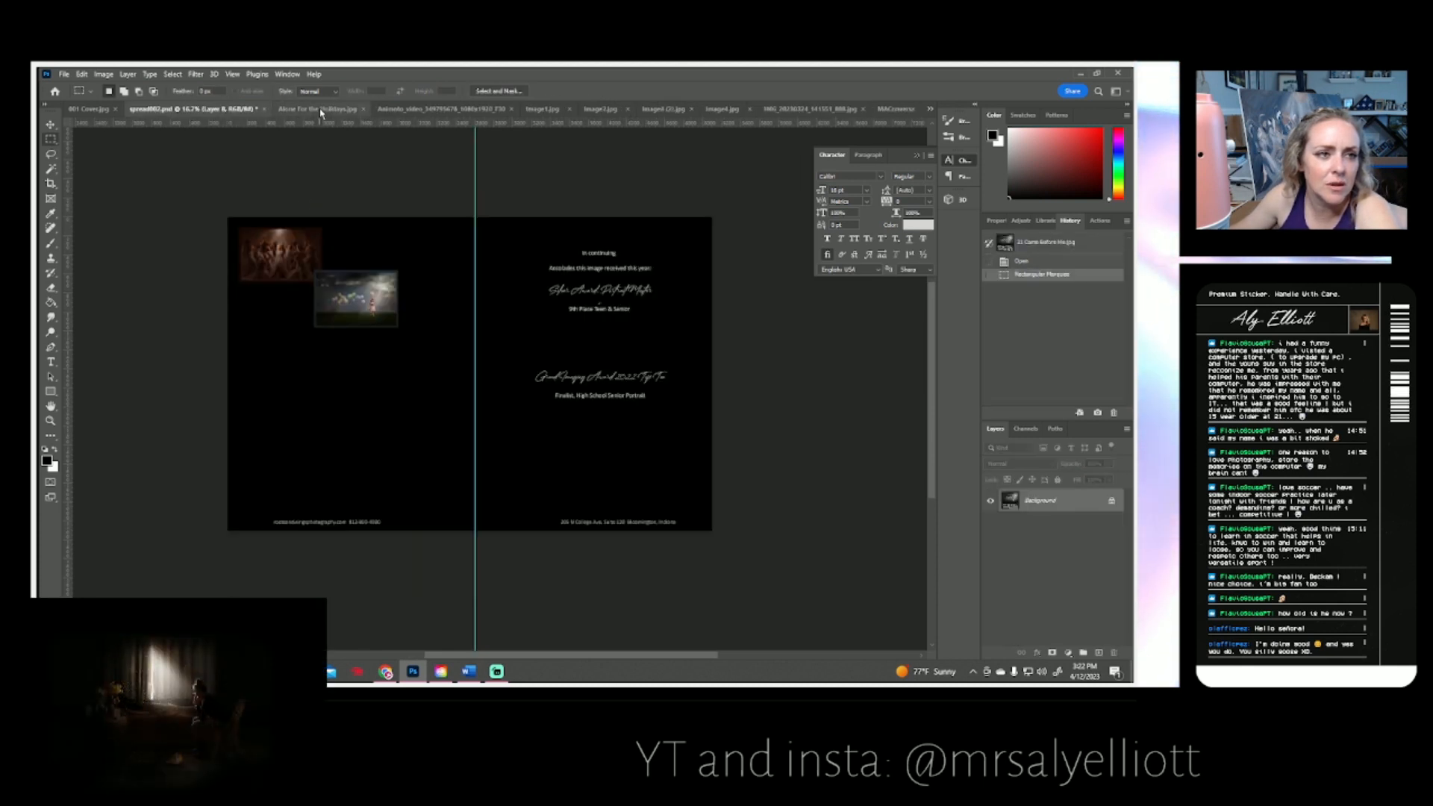
{"action": "left_click", "coordinate": [321, 110]}
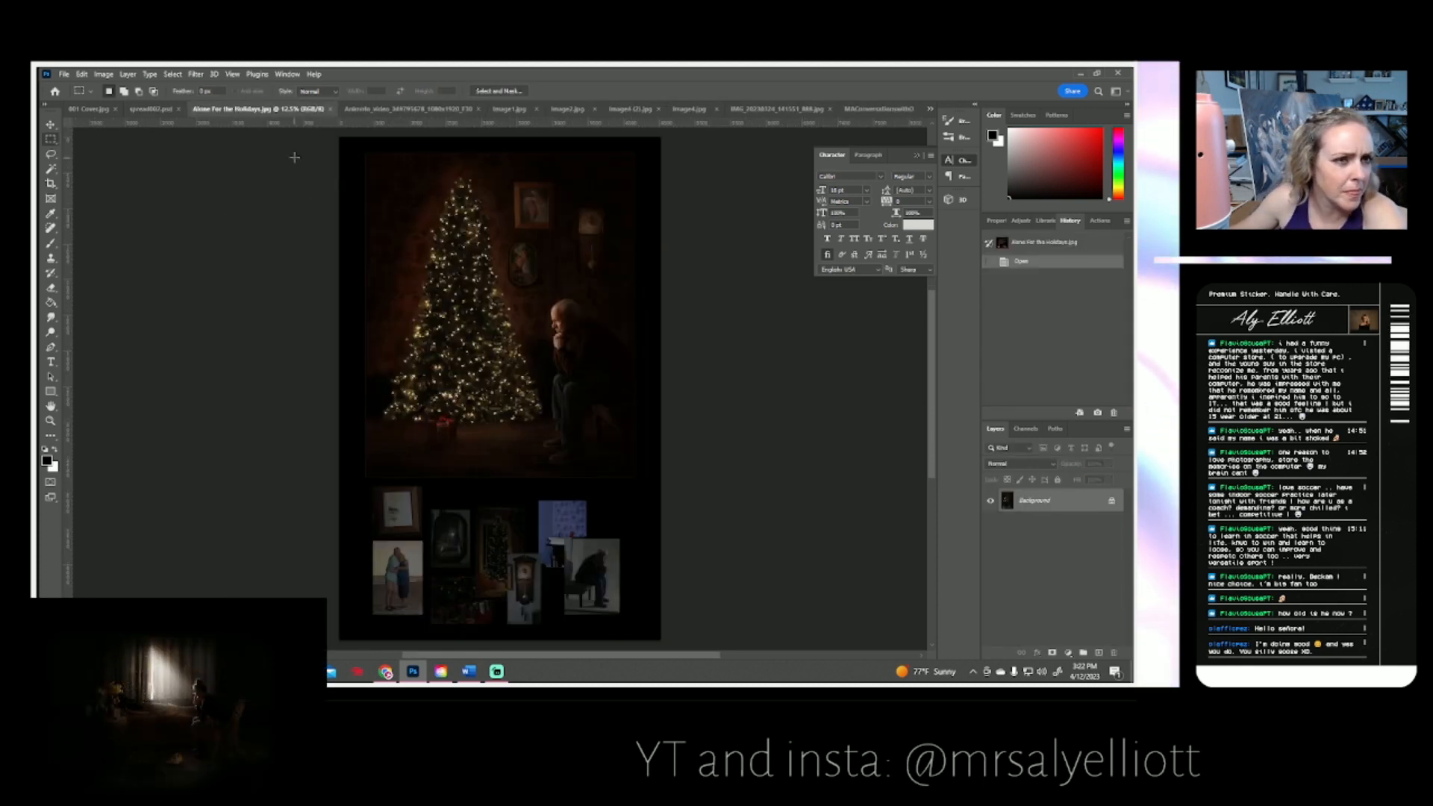
- Copy the main Christmas tree composite from Alone For the Holidays.jpg into spread002.psd, scaled to a thumbnail at the left page's upper inner edge
{"action": "left_click_drag", "start_coordinate": [358, 147], "coordinate": [645, 487]}
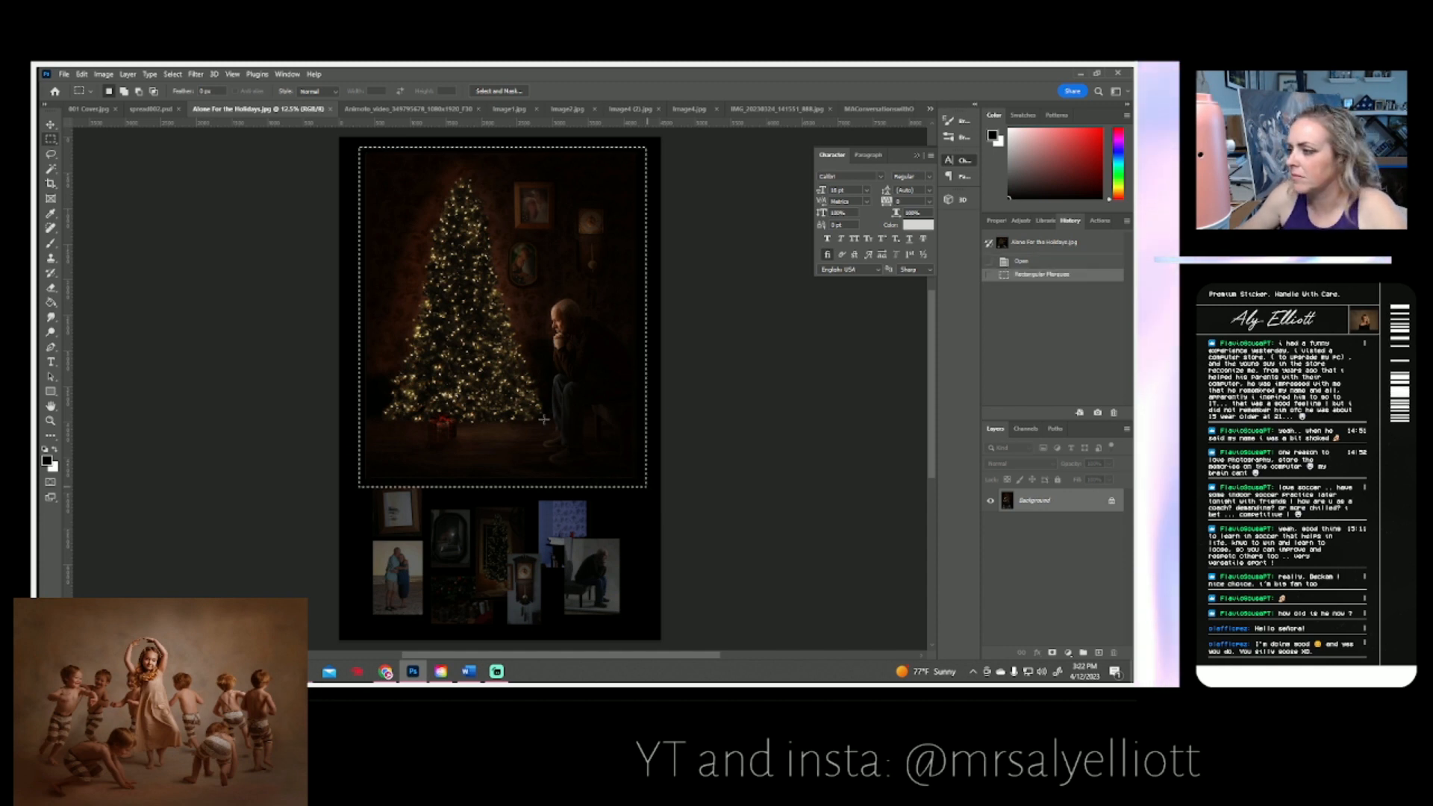
{"action": "left_click", "coordinate": [151, 109]}
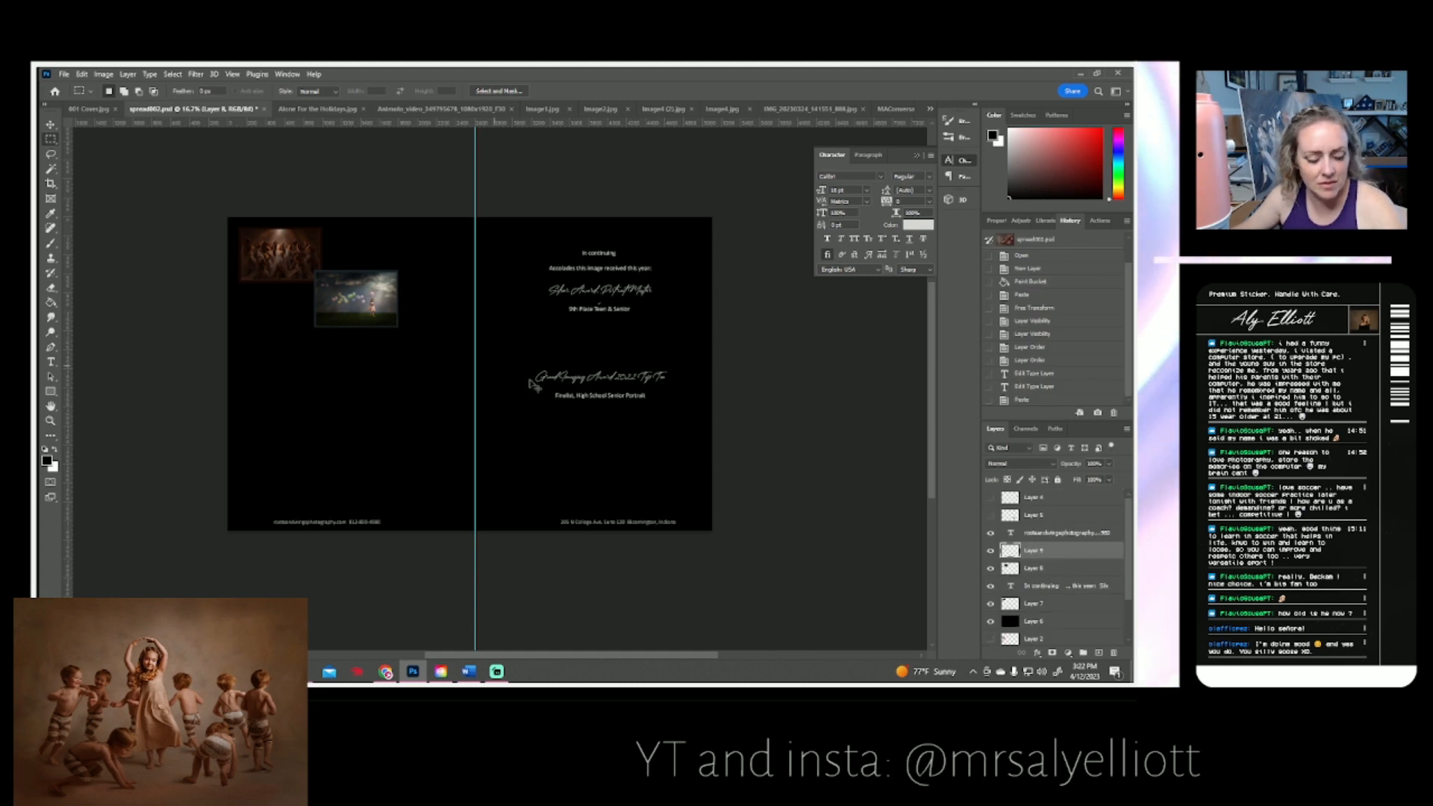
{"action": "key", "text": "ctrl+t"}
{"action": "left_click_drag", "start_coordinate": [660, 218], "coordinate": [527, 378]}
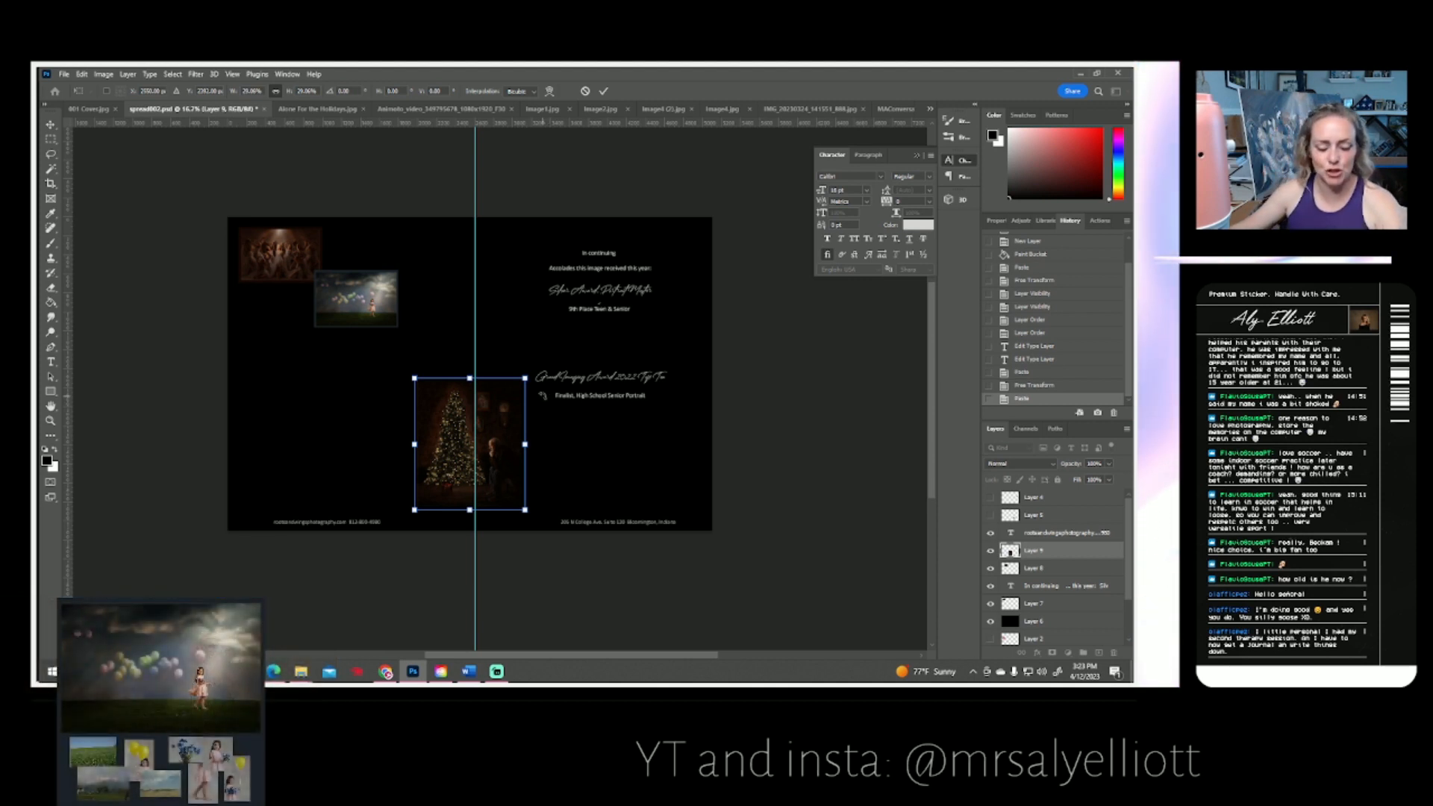
{"action": "left_click_drag", "start_coordinate": [526, 379], "coordinate": [444, 276]}
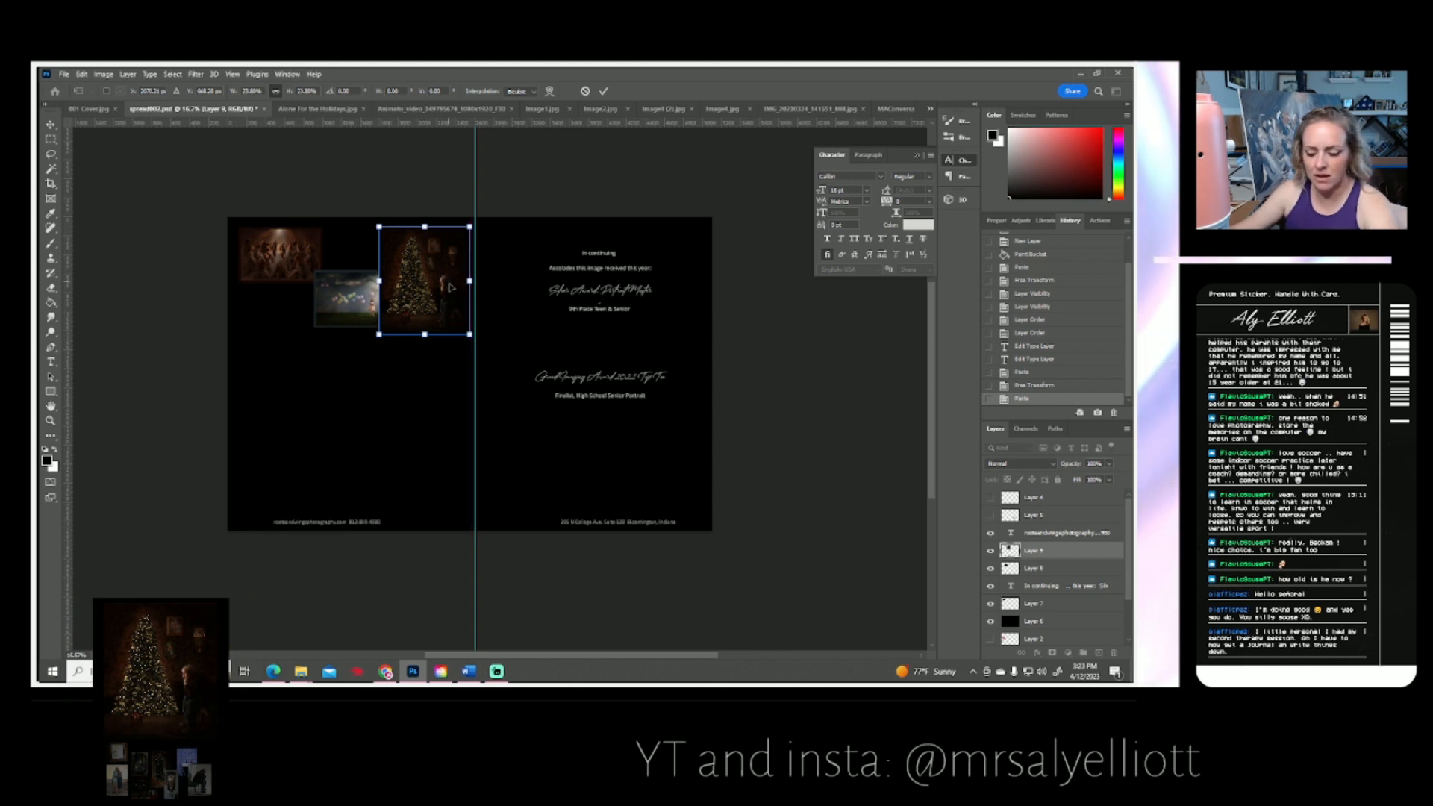
{"action": "key", "text": "Return"}
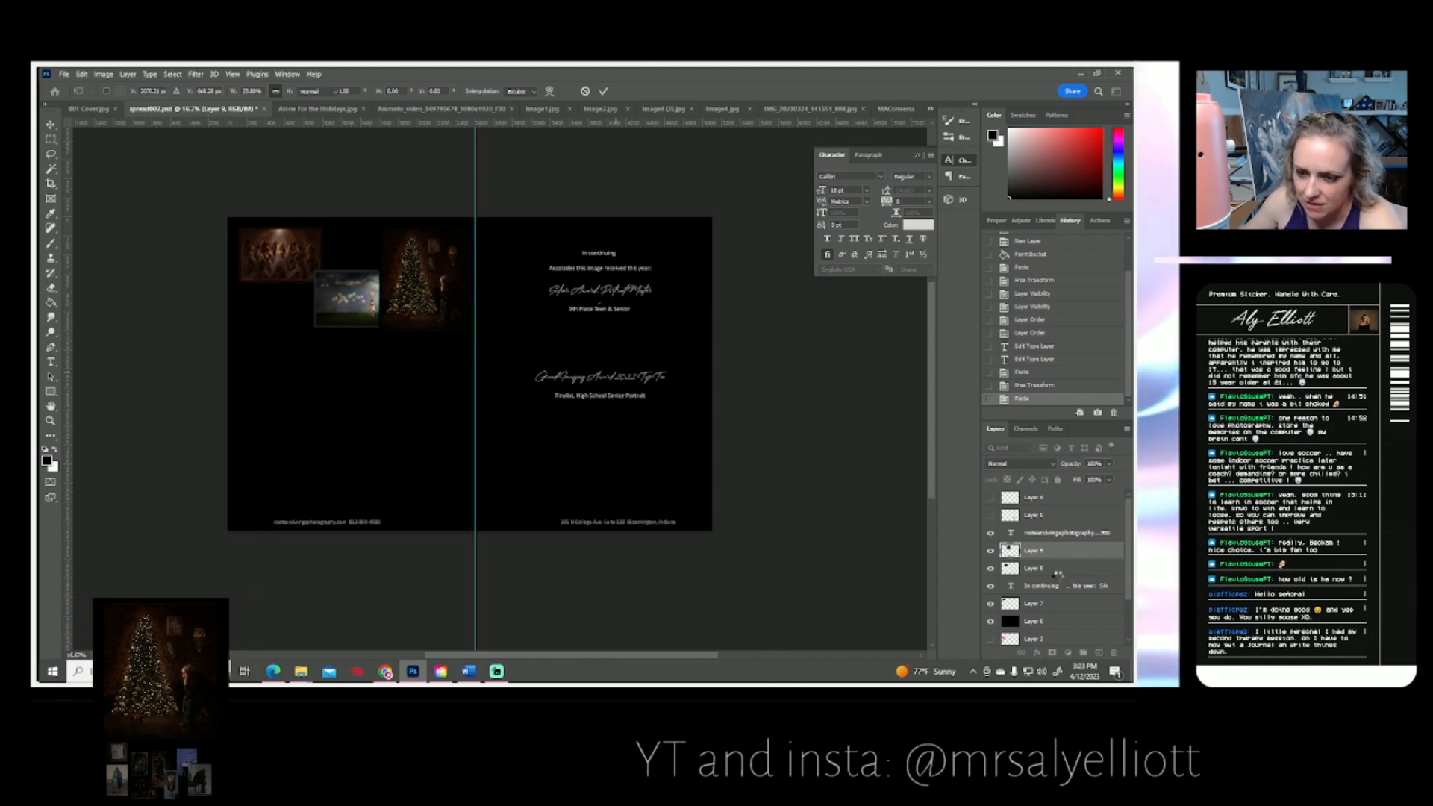
- Bring the balloon thumbnail's layer in front of the Christmas tree thumbnail and shift the balloon image slightly down and to the left
{"action": "left_click_drag", "start_coordinate": [1052, 577], "coordinate": [1041, 545]}
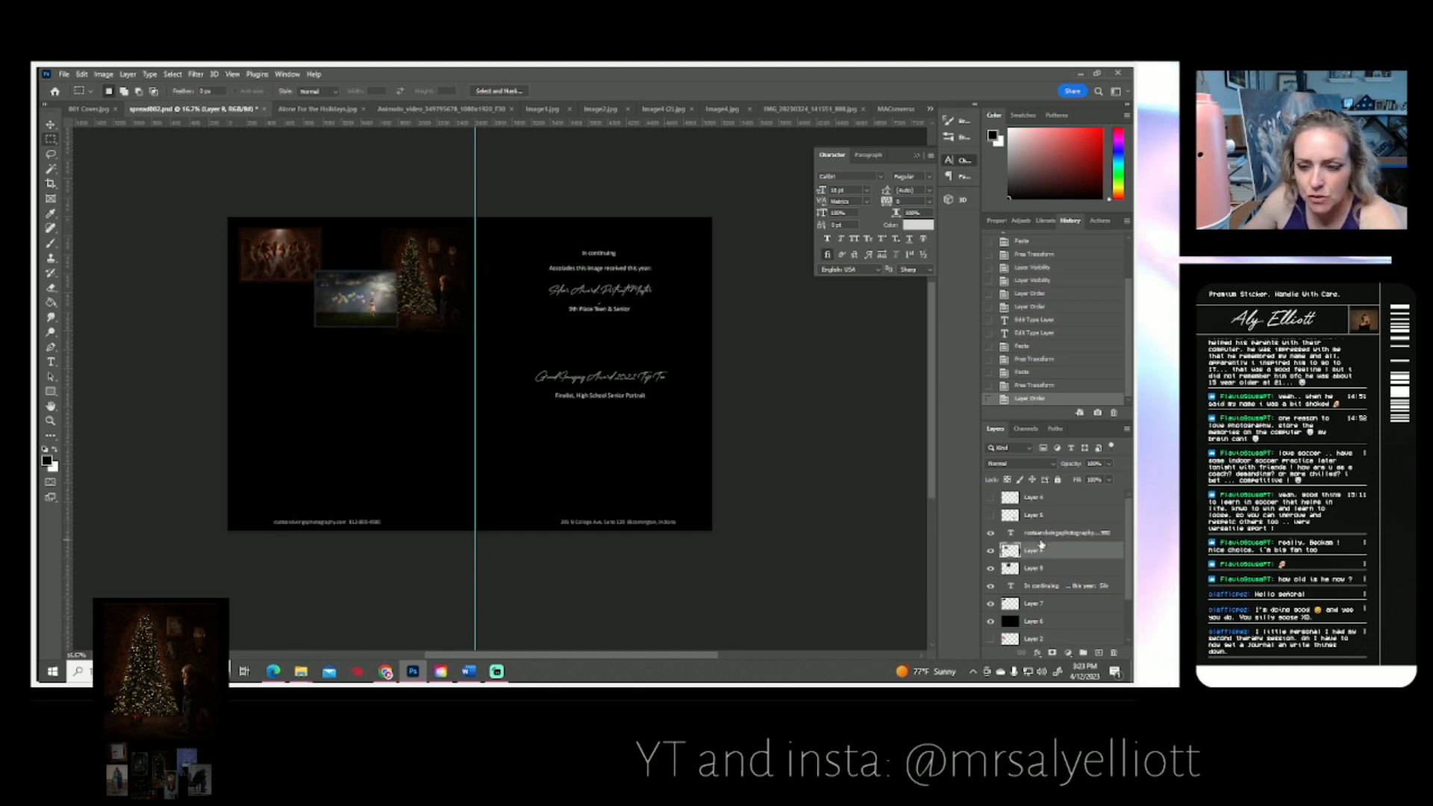
{"action": "key", "text": "ctrl+t"}
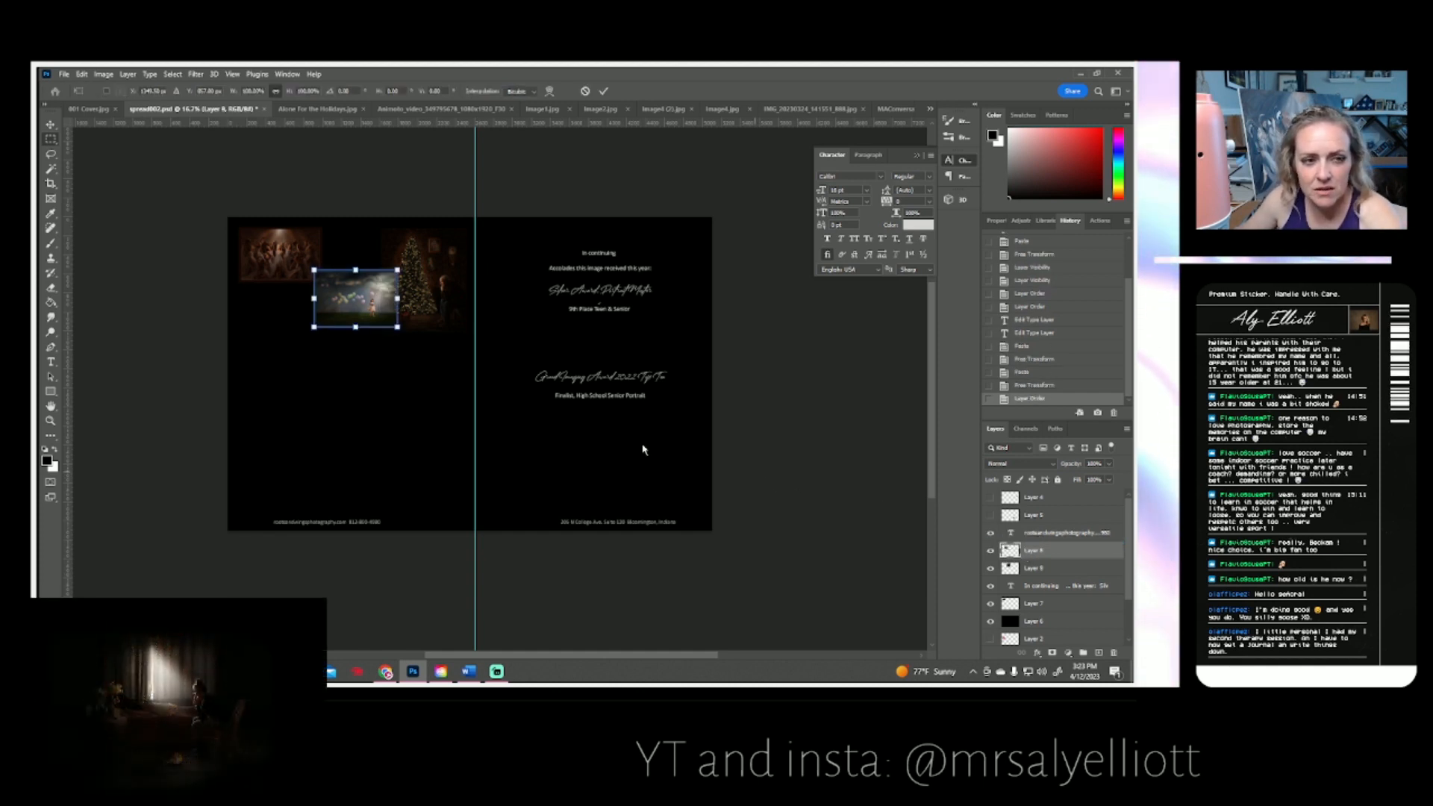
{"action": "left_click_drag", "start_coordinate": [375, 315], "coordinate": [368, 323]}
{"action": "key", "text": "Return"}
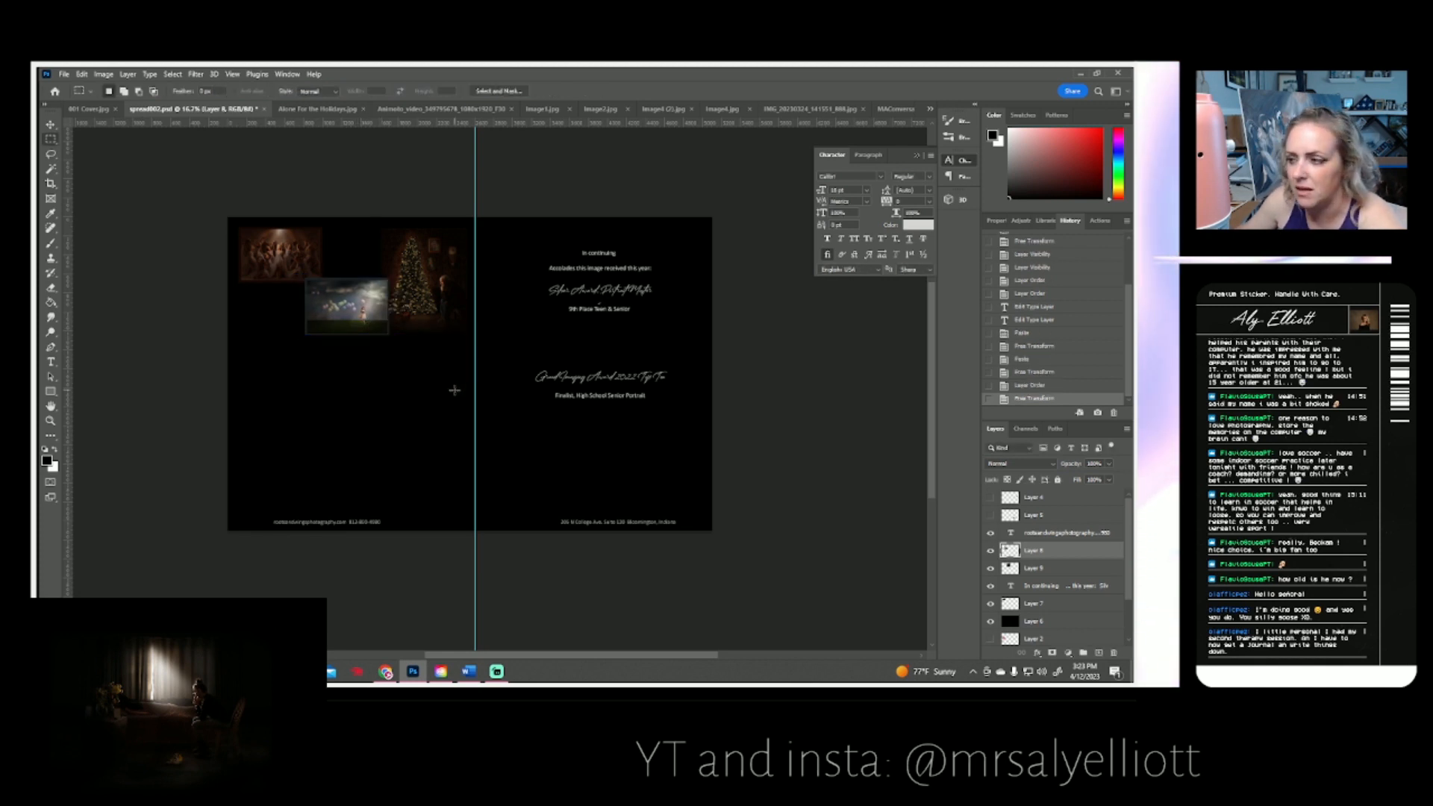
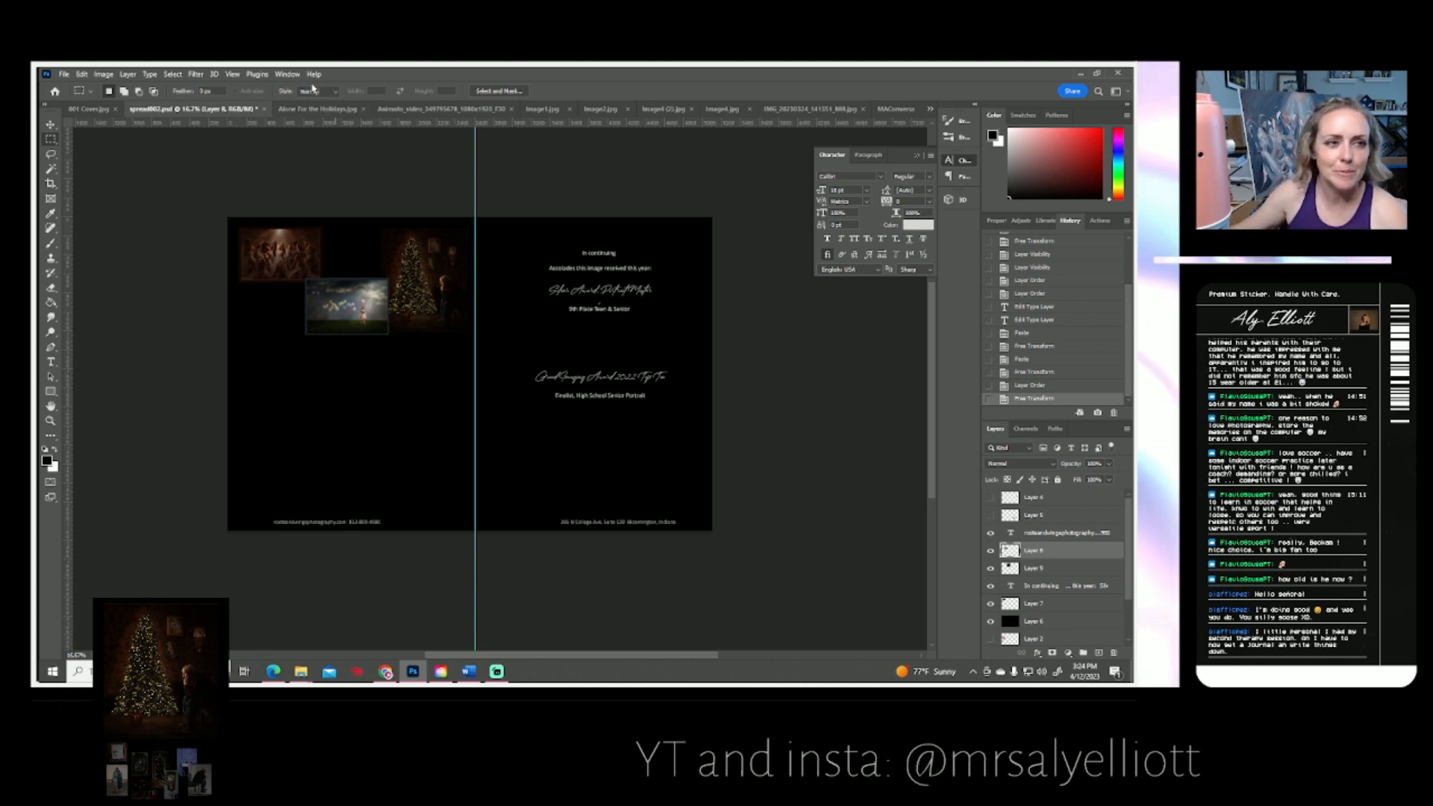
- Close Alone For the Holidays.jpg and the Animoto video frame document, discarding changes to the video frame
{"action": "left_click", "coordinate": [319, 109]}
{"action": "left_click", "coordinate": [331, 108]}
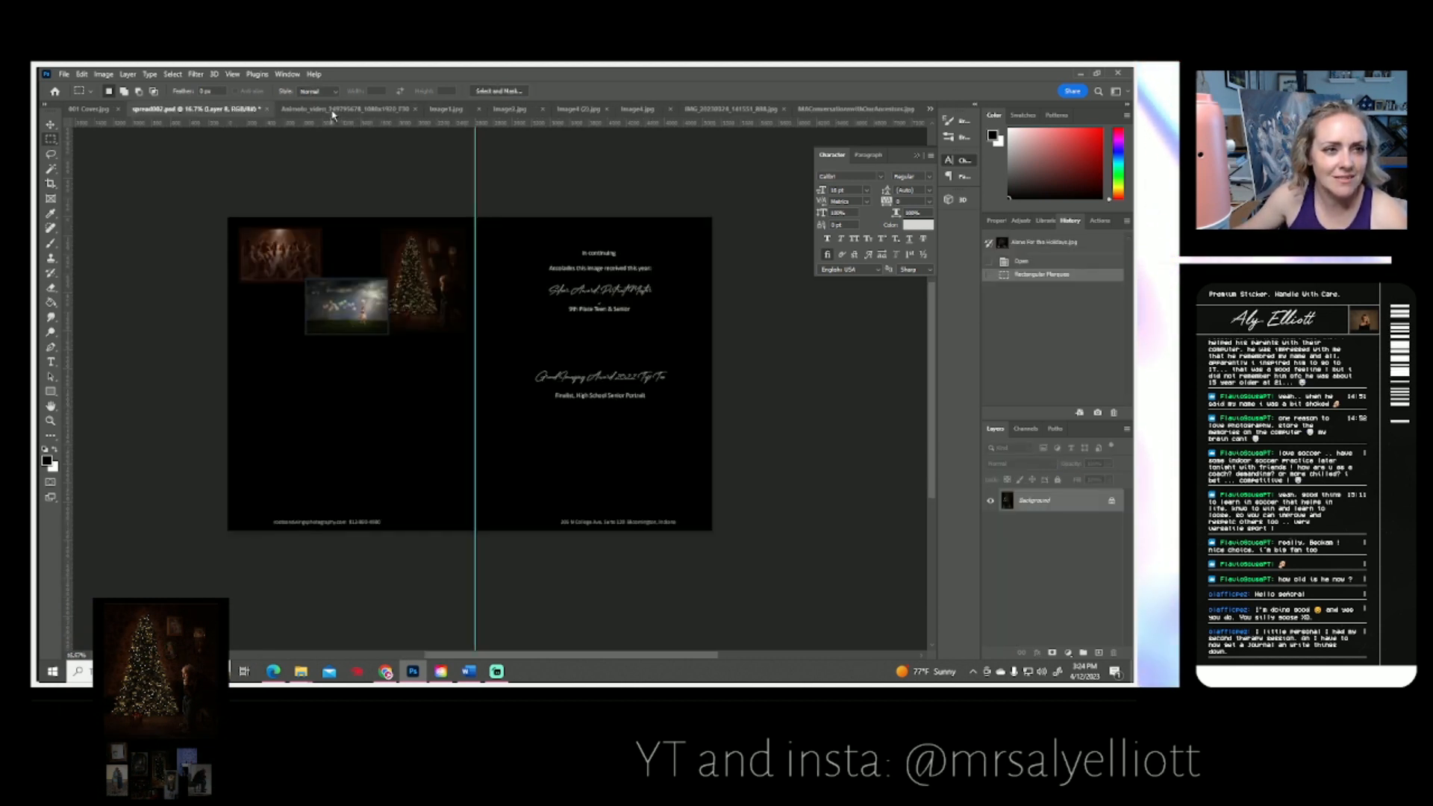
{"action": "left_click", "coordinate": [333, 109]}
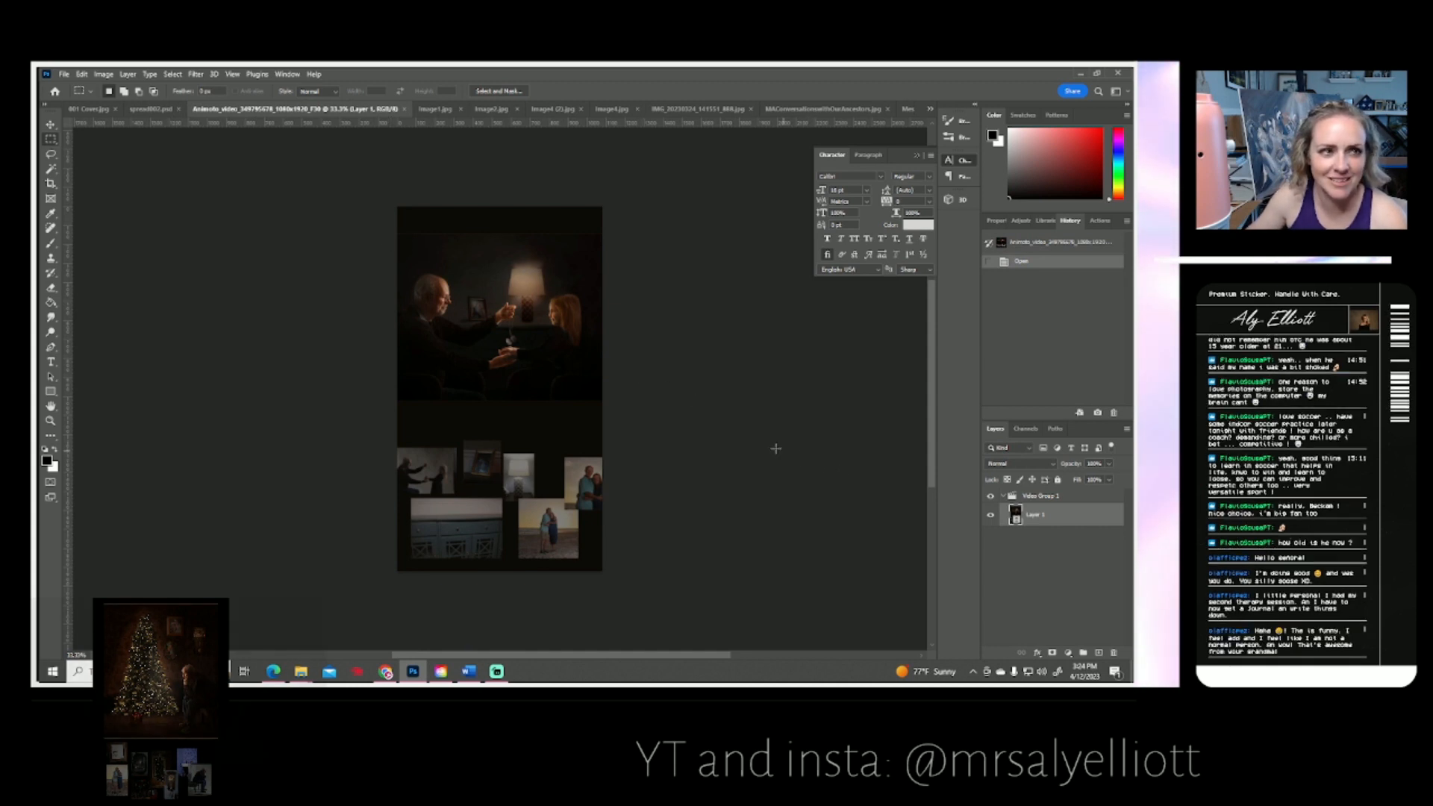
{"action": "left_click", "coordinate": [401, 109]}
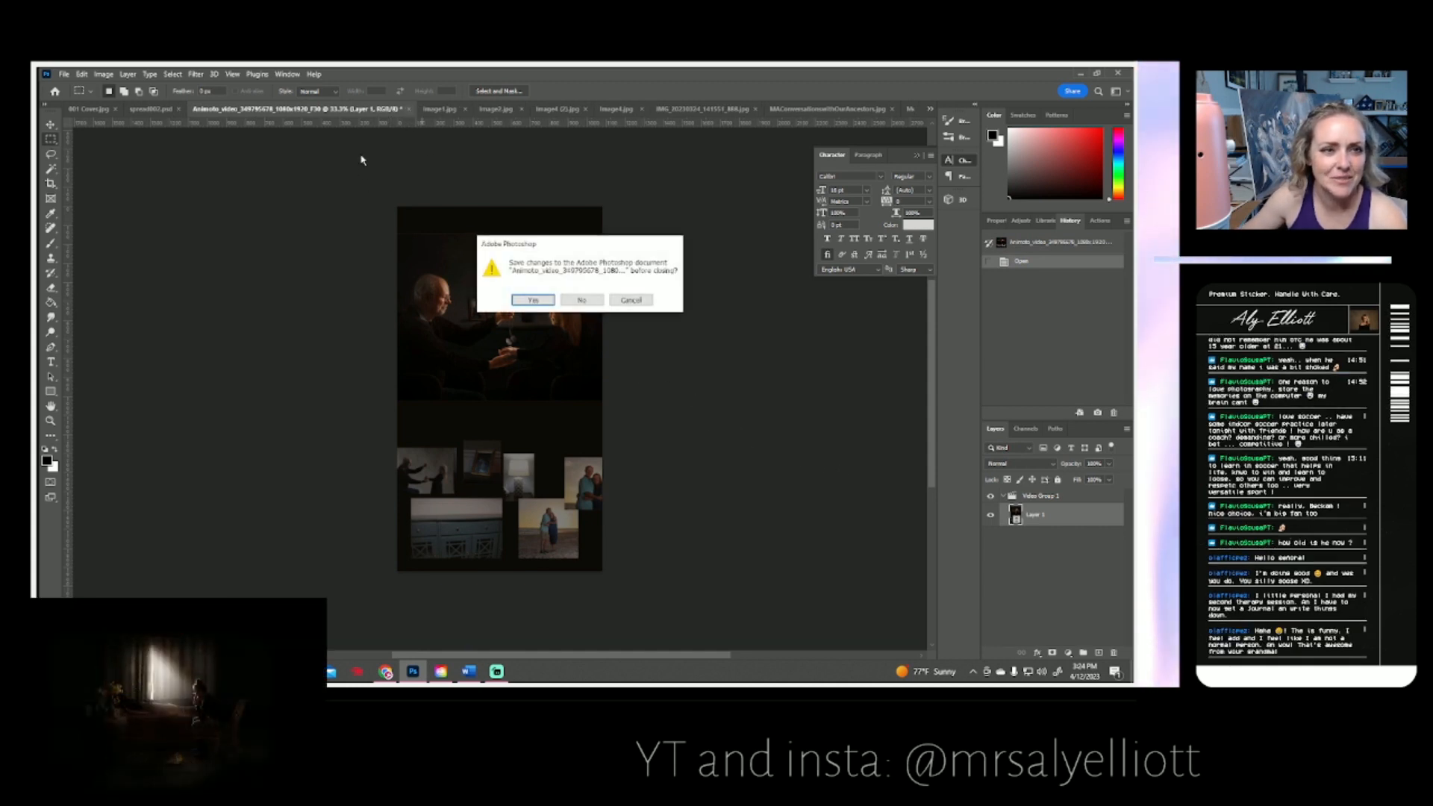
{"action": "left_click", "coordinate": [585, 302]}
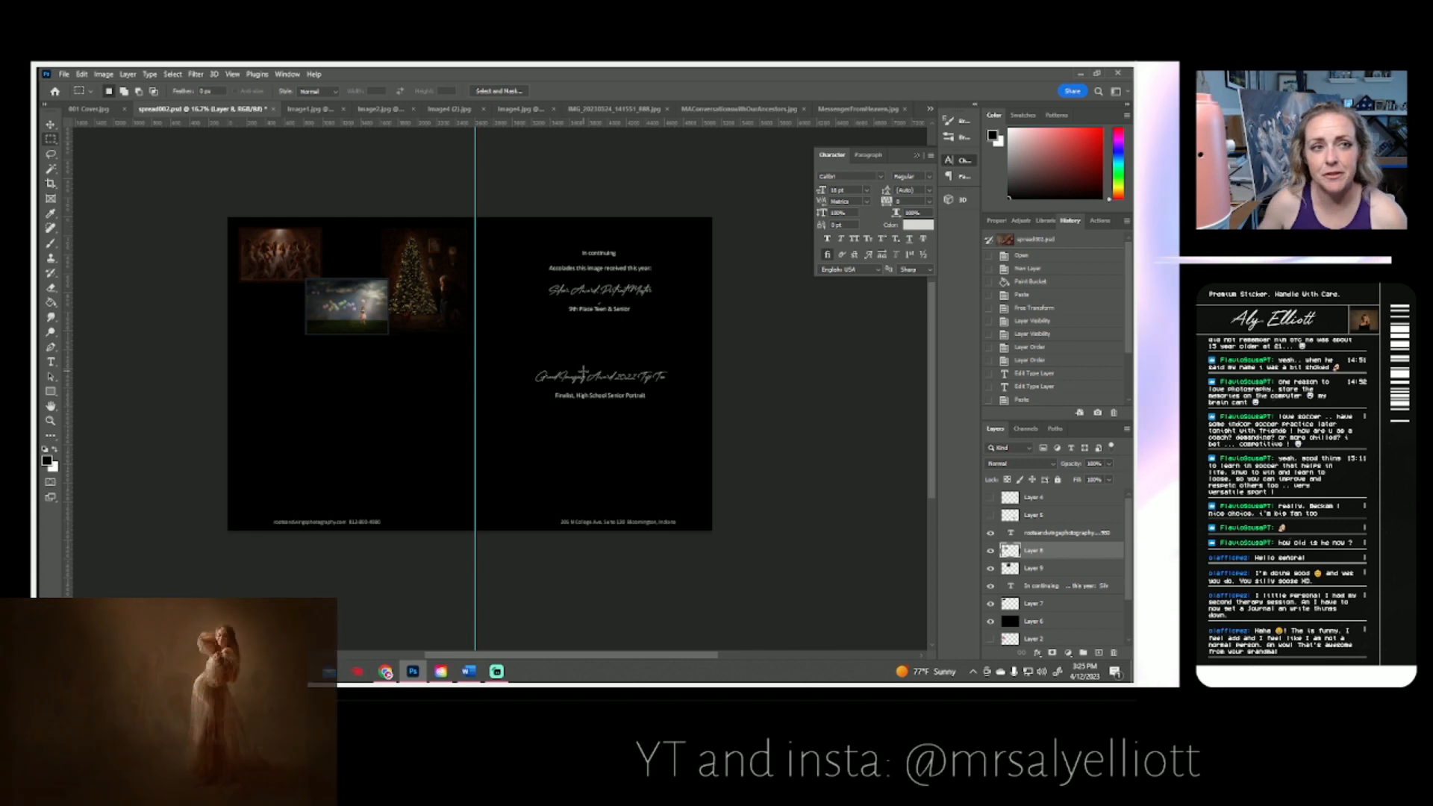
- Copy the main candlelit dinner-table picture from Image1.jpg with a rectangular selection and paste it into the spread document
{"action": "left_click", "coordinate": [306, 109]}
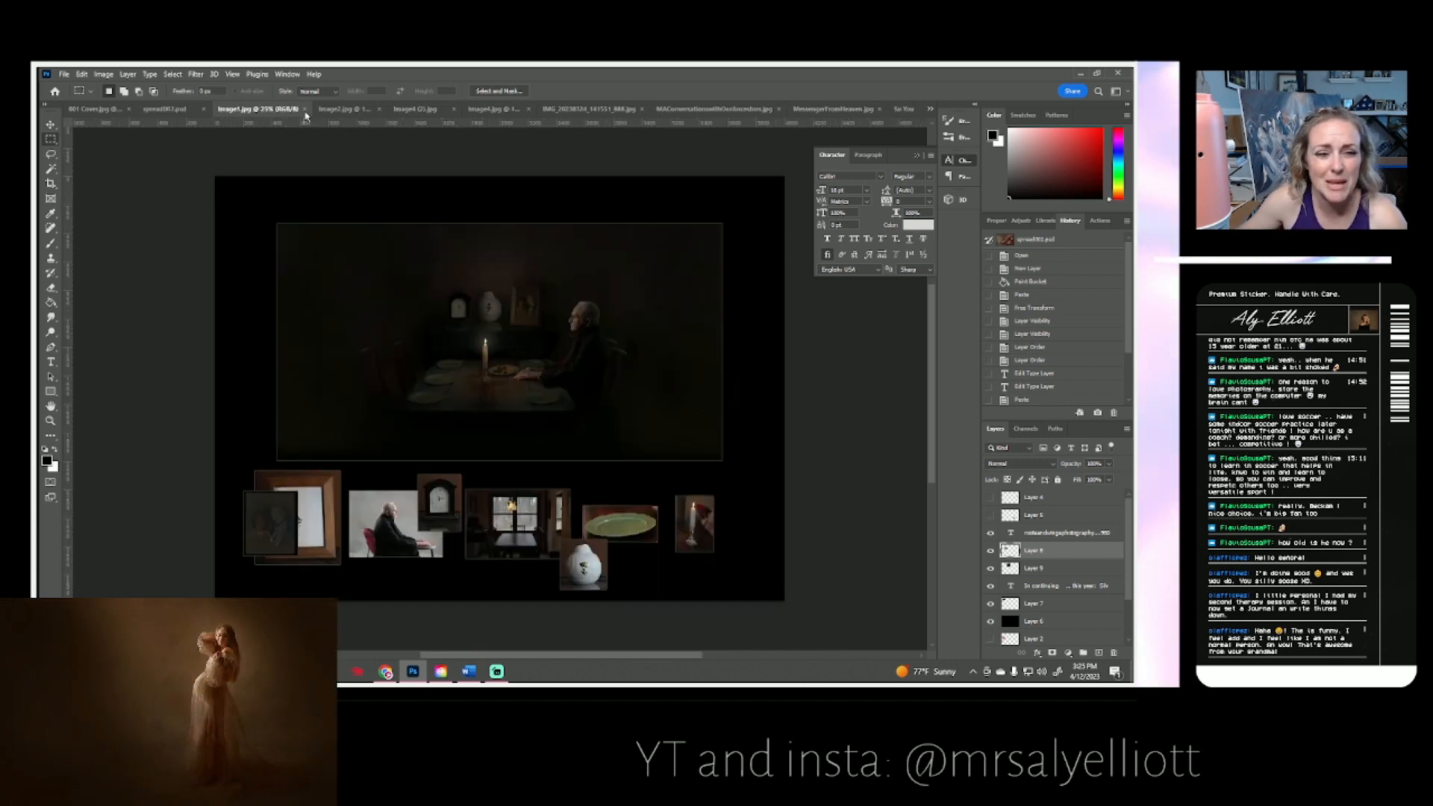
{"action": "left_click_drag", "start_coordinate": [271, 218], "coordinate": [729, 471]}
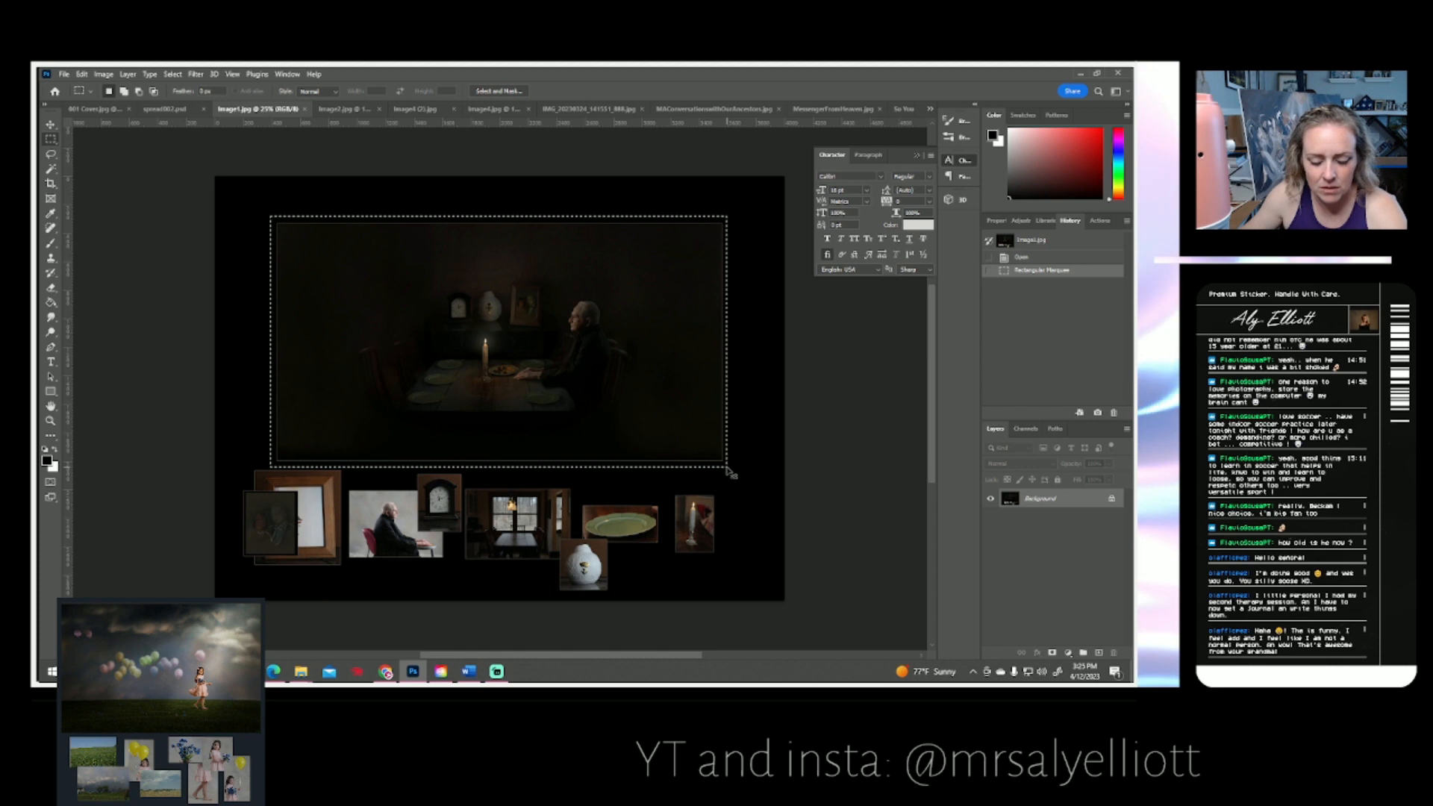
{"action": "left_click", "coordinate": [165, 109]}
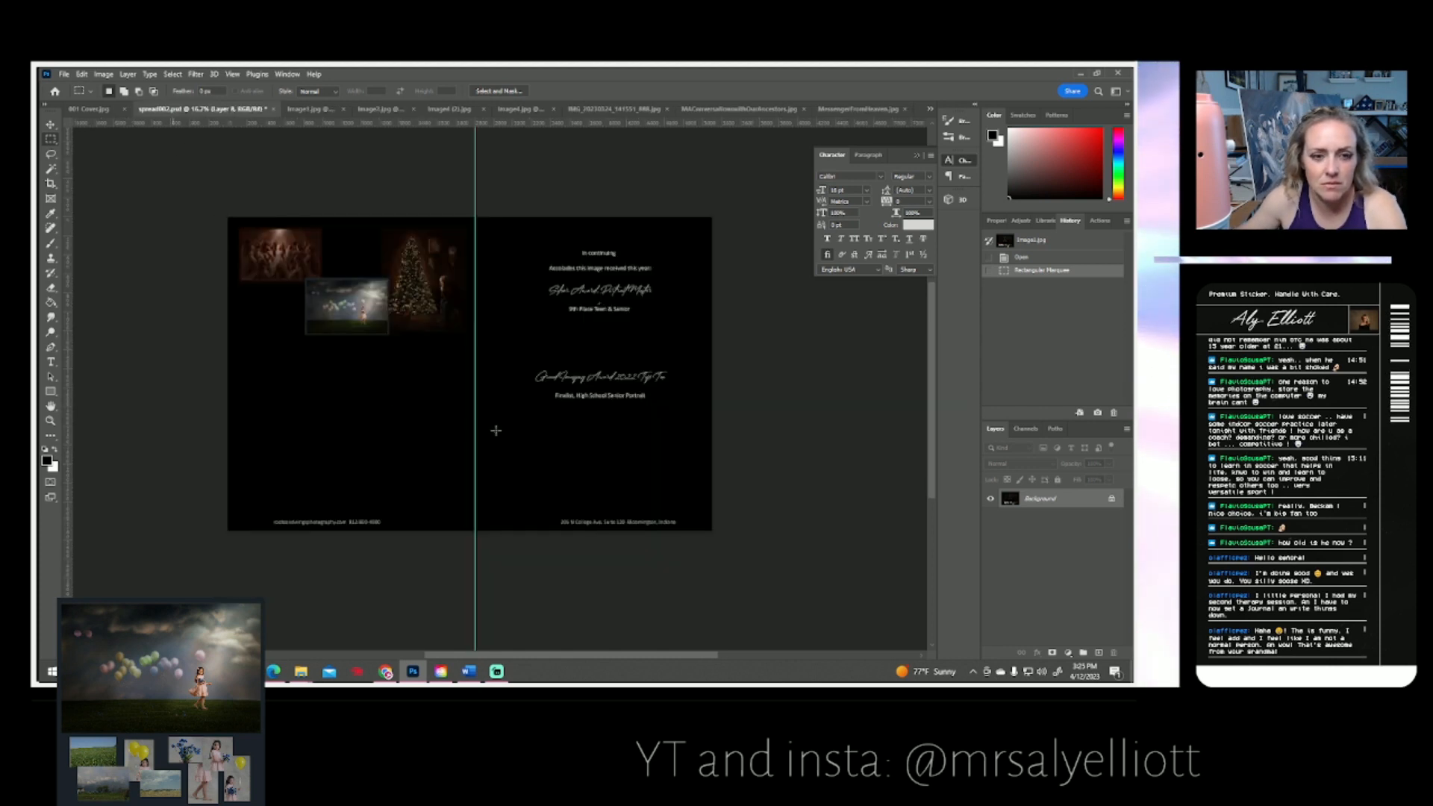
{"action": "key", "text": "ctrl+v"}
{"action": "key", "text": "ctrl+t"}
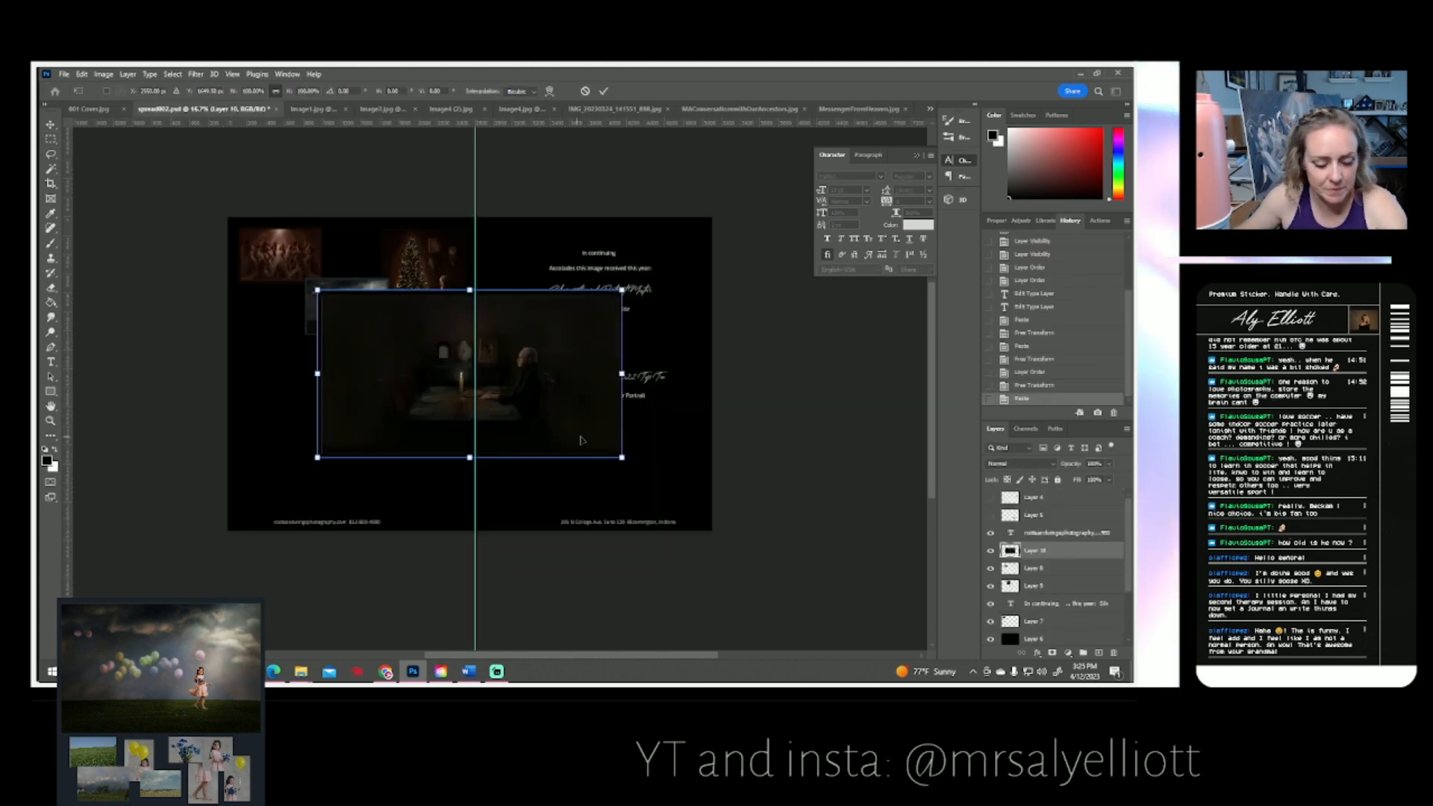
{"action": "left_click_drag", "start_coordinate": [612, 299], "coordinate": [582, 312]}
{"action": "key", "text": "ctrl+z"}
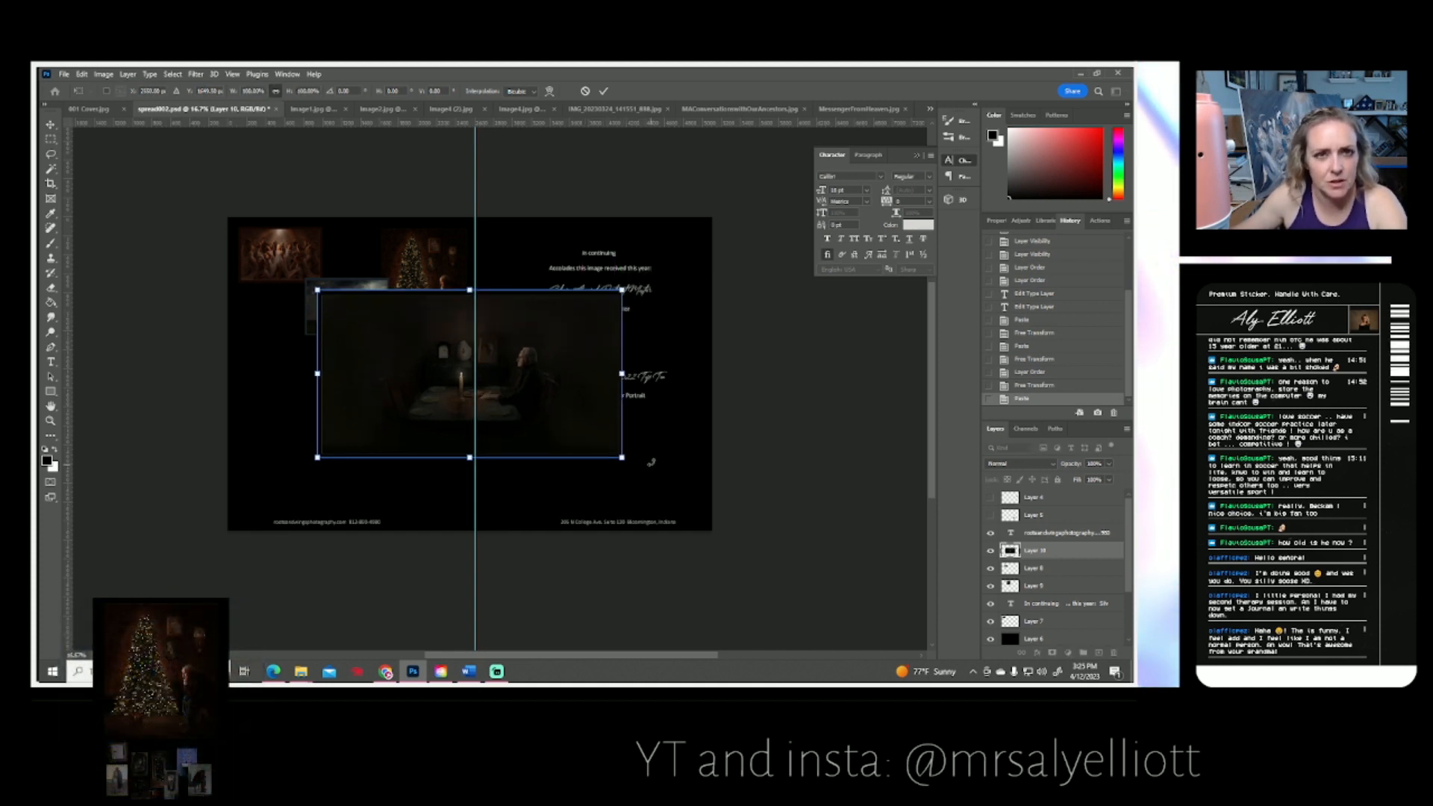
{"action": "left_click", "coordinate": [585, 91]}
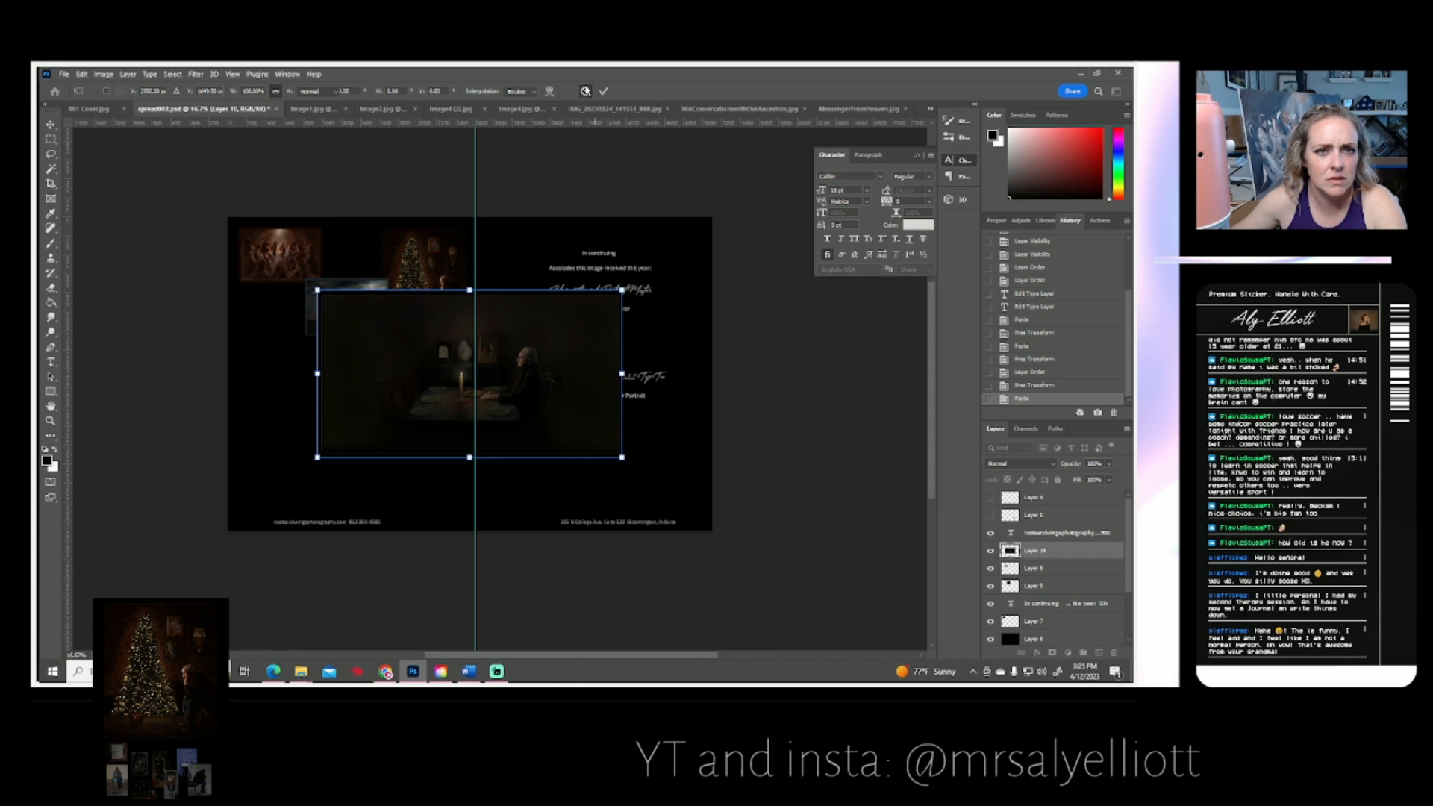
- Scale the pasted dinner-table picture to about 55% and place it over the upper text block on the spread's right page
{"action": "key", "text": "ctrl+t"}
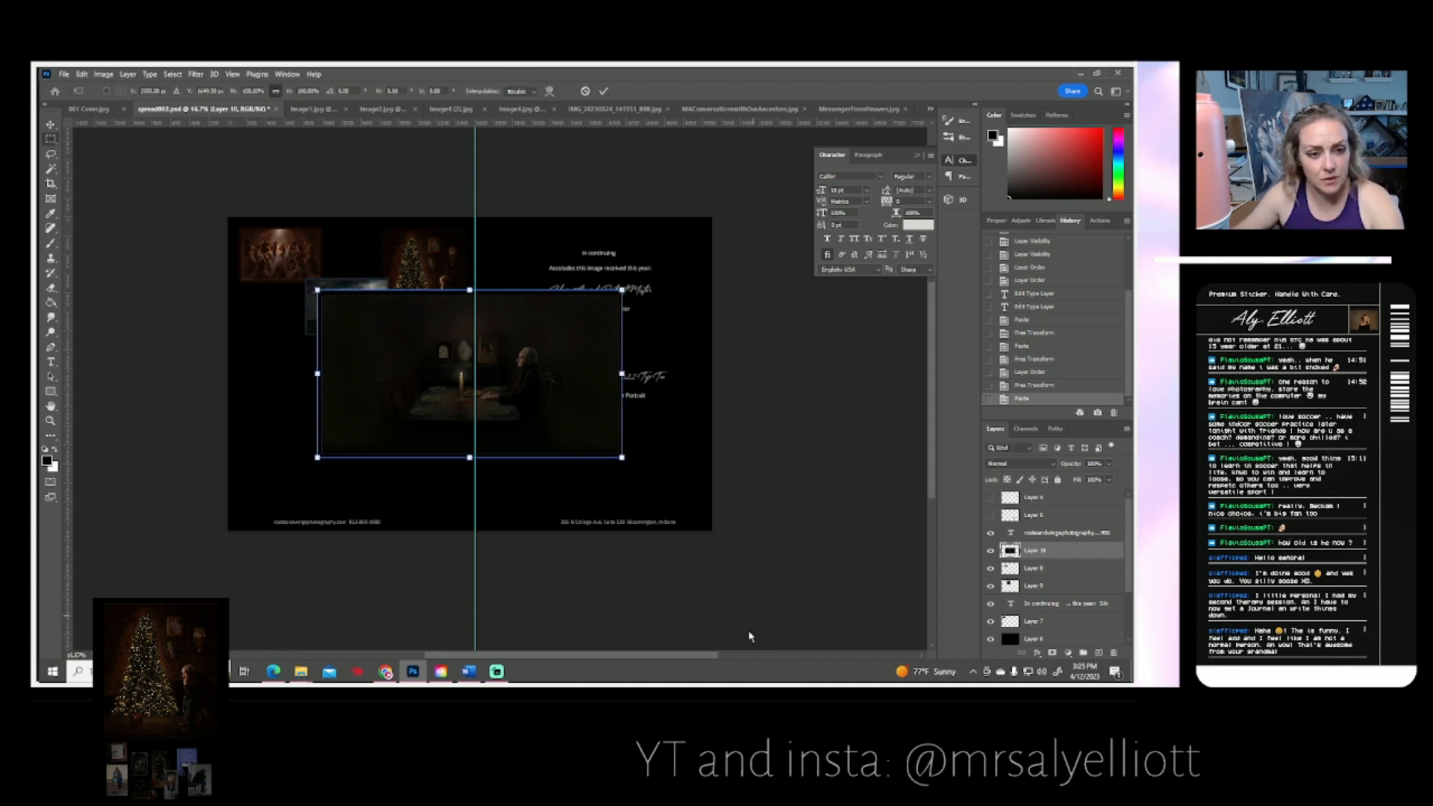
{"action": "left_click_drag", "start_coordinate": [621, 460], "coordinate": [638, 313]}
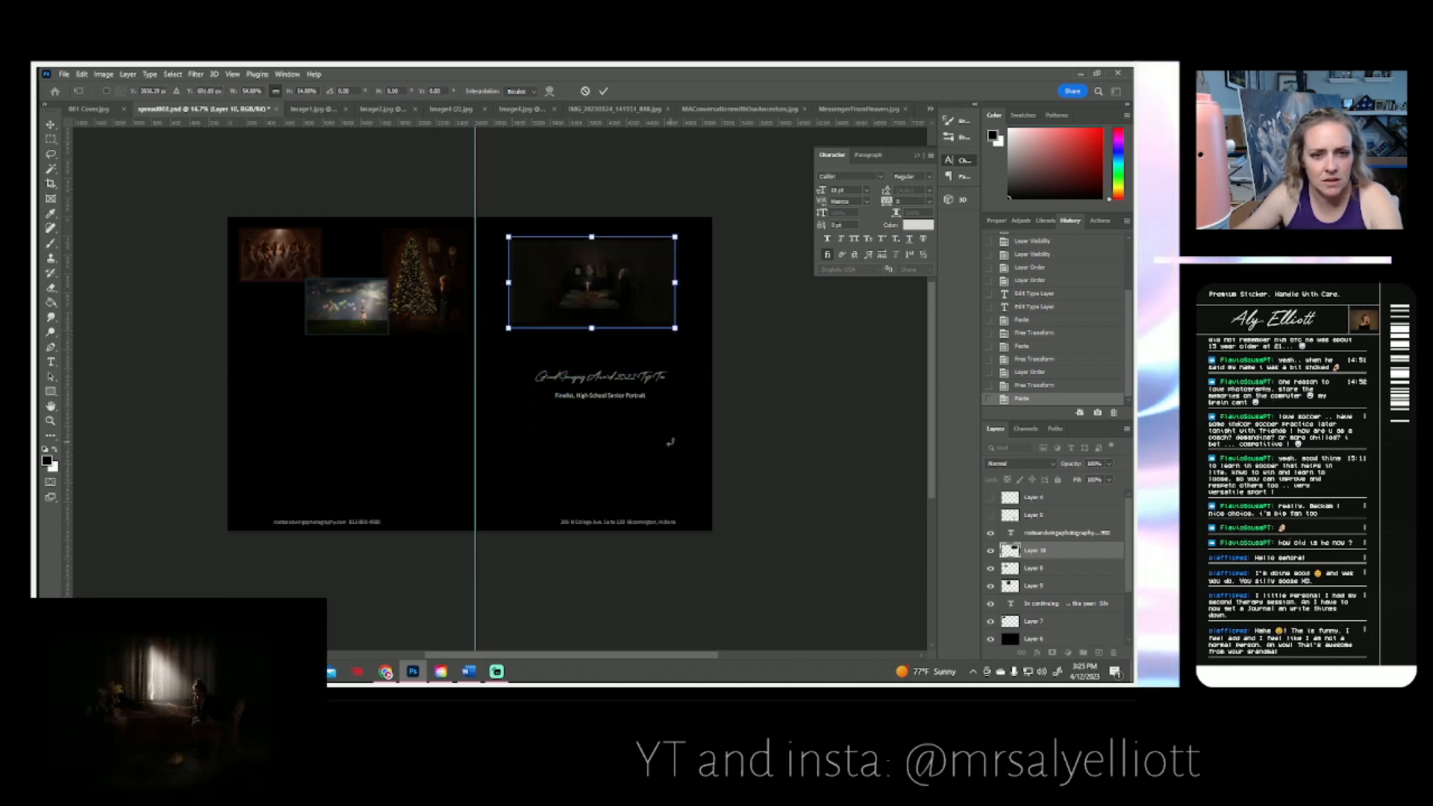
{"action": "key", "text": "Return"}
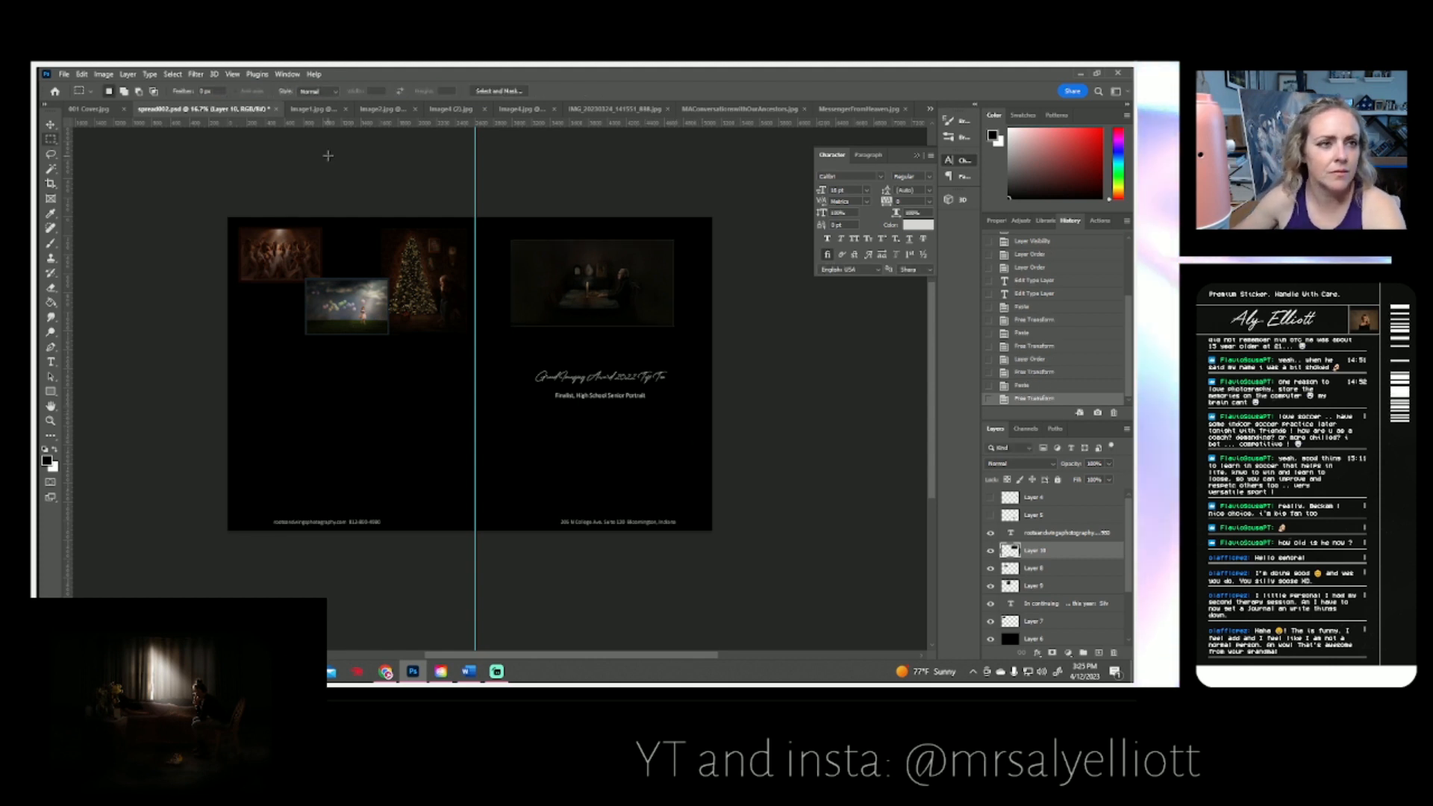
- Deselect the marquee in Image1.jpg and close that document
{"action": "left_click", "coordinate": [318, 110]}
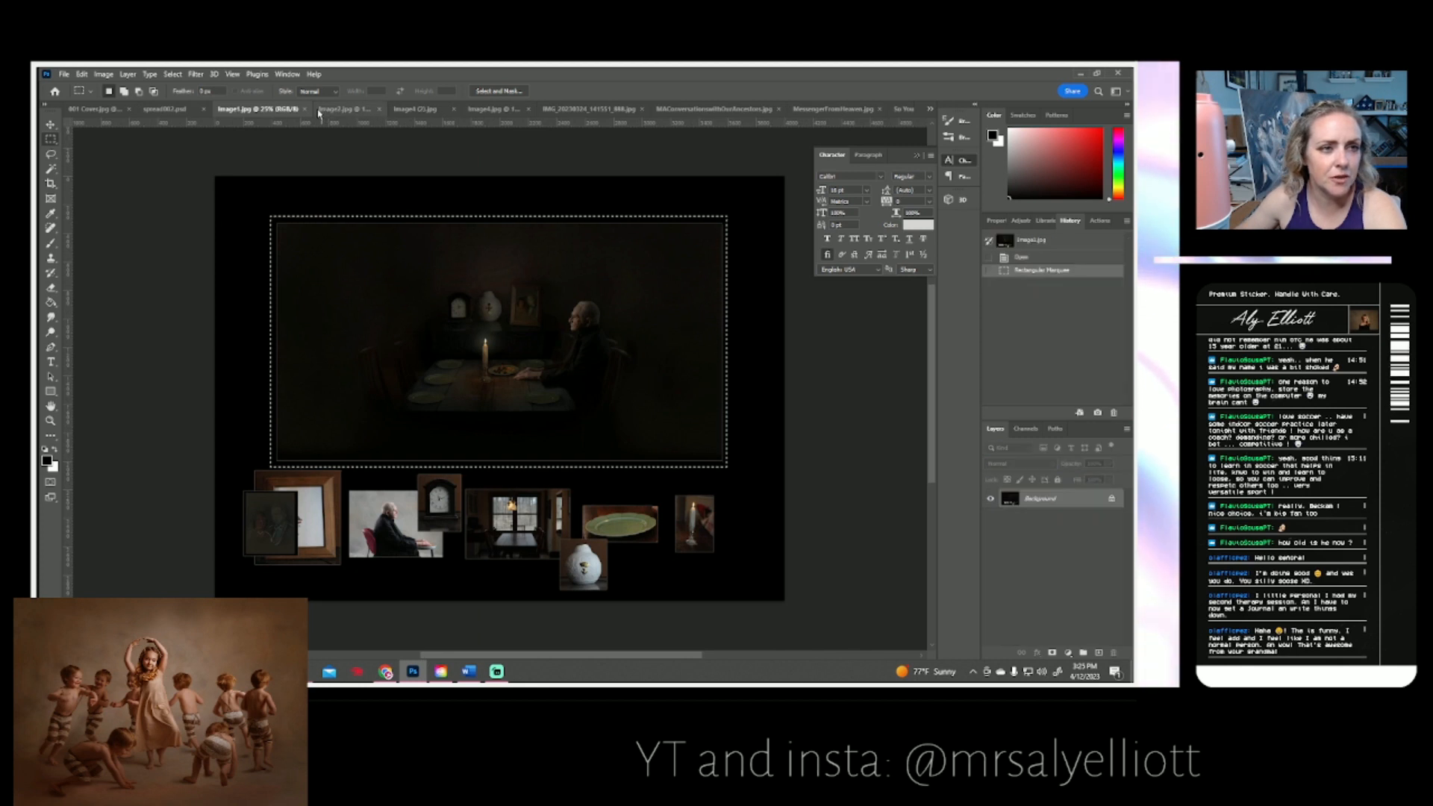
{"action": "left_click", "coordinate": [254, 220]}
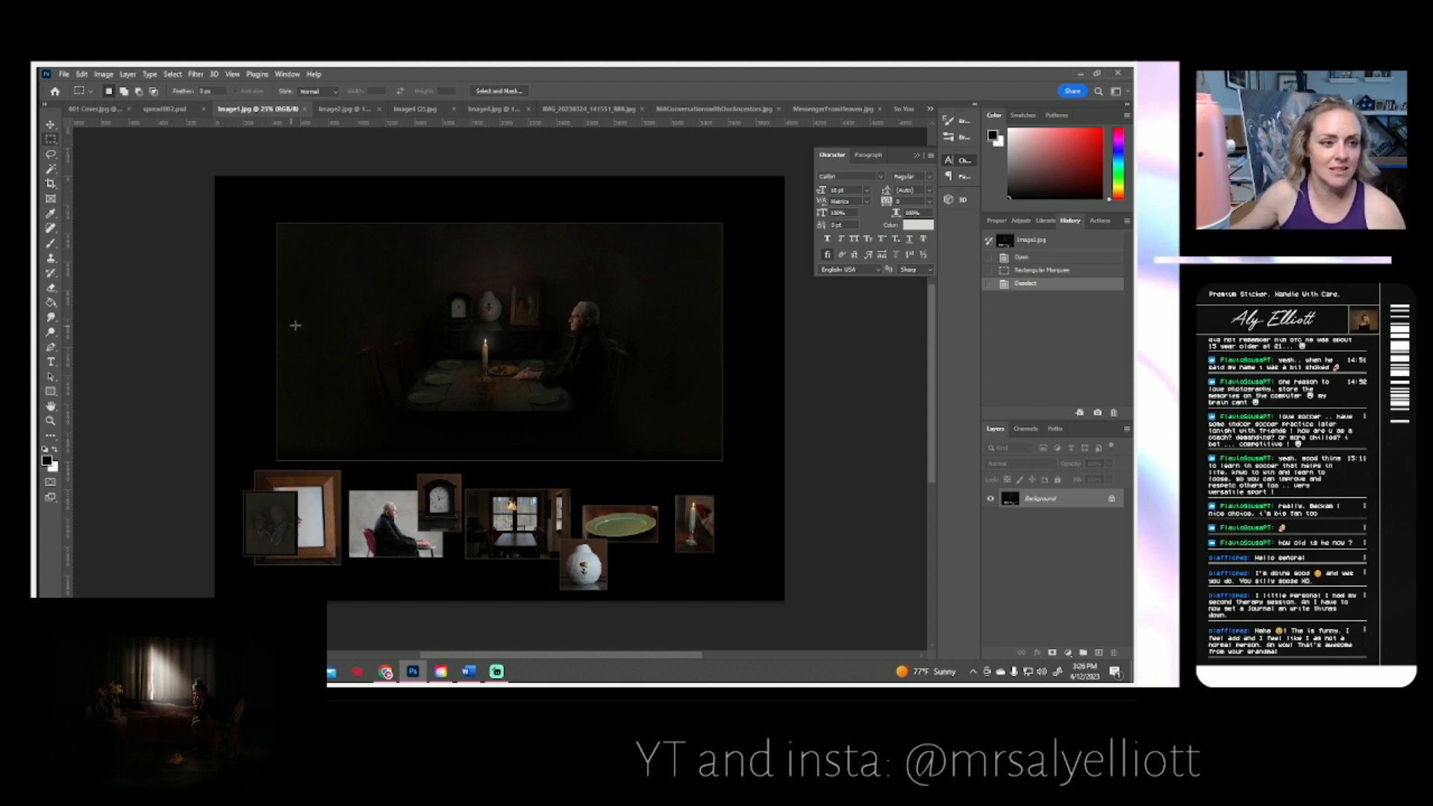
{"action": "left_click", "coordinate": [305, 109]}
{"action": "left_click", "coordinate": [277, 109]}
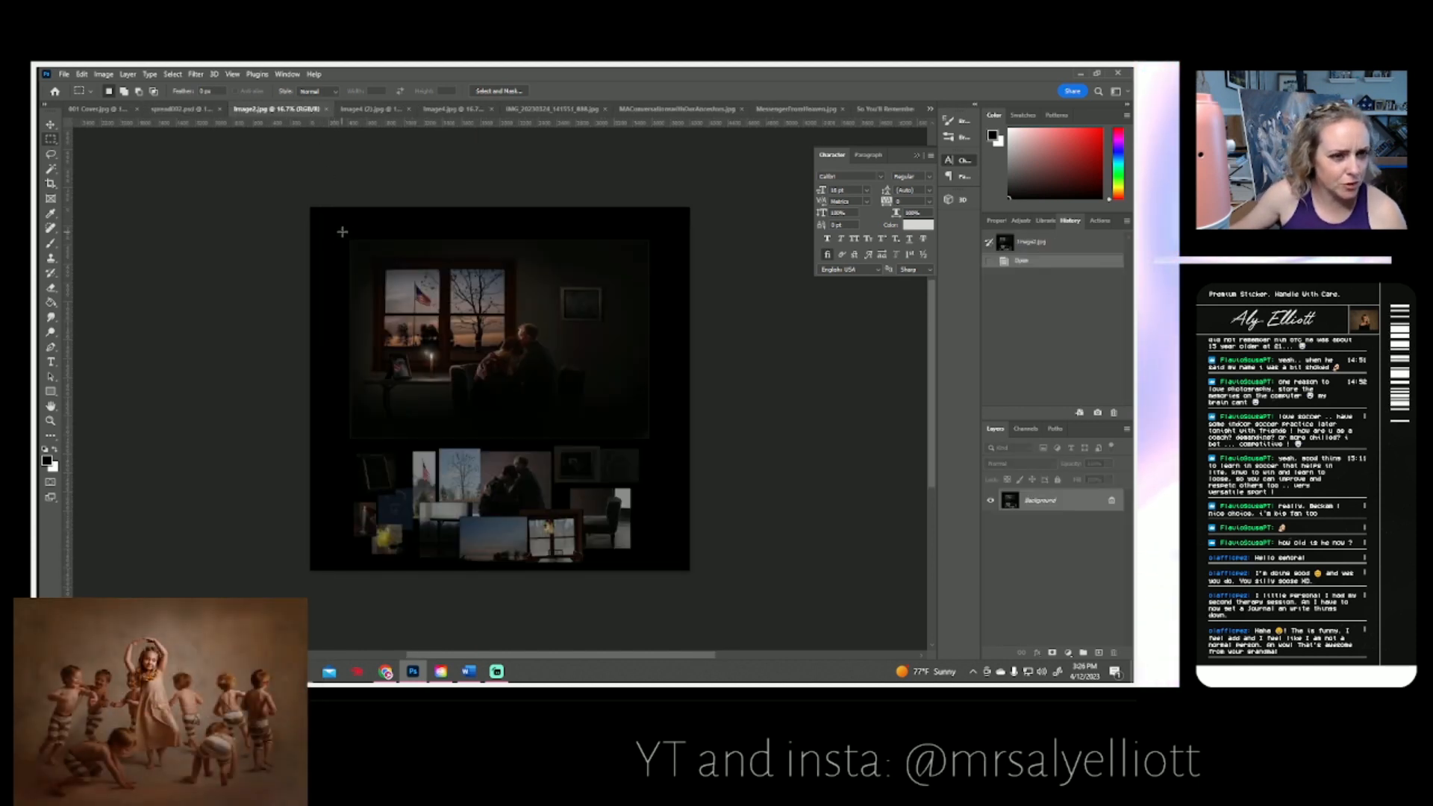
- Copy the main picture of the couple by the window into the spread, scaled to about 43% and placed below the left page's pictures
{"action": "left_click_drag", "start_coordinate": [344, 234], "coordinate": [656, 445]}
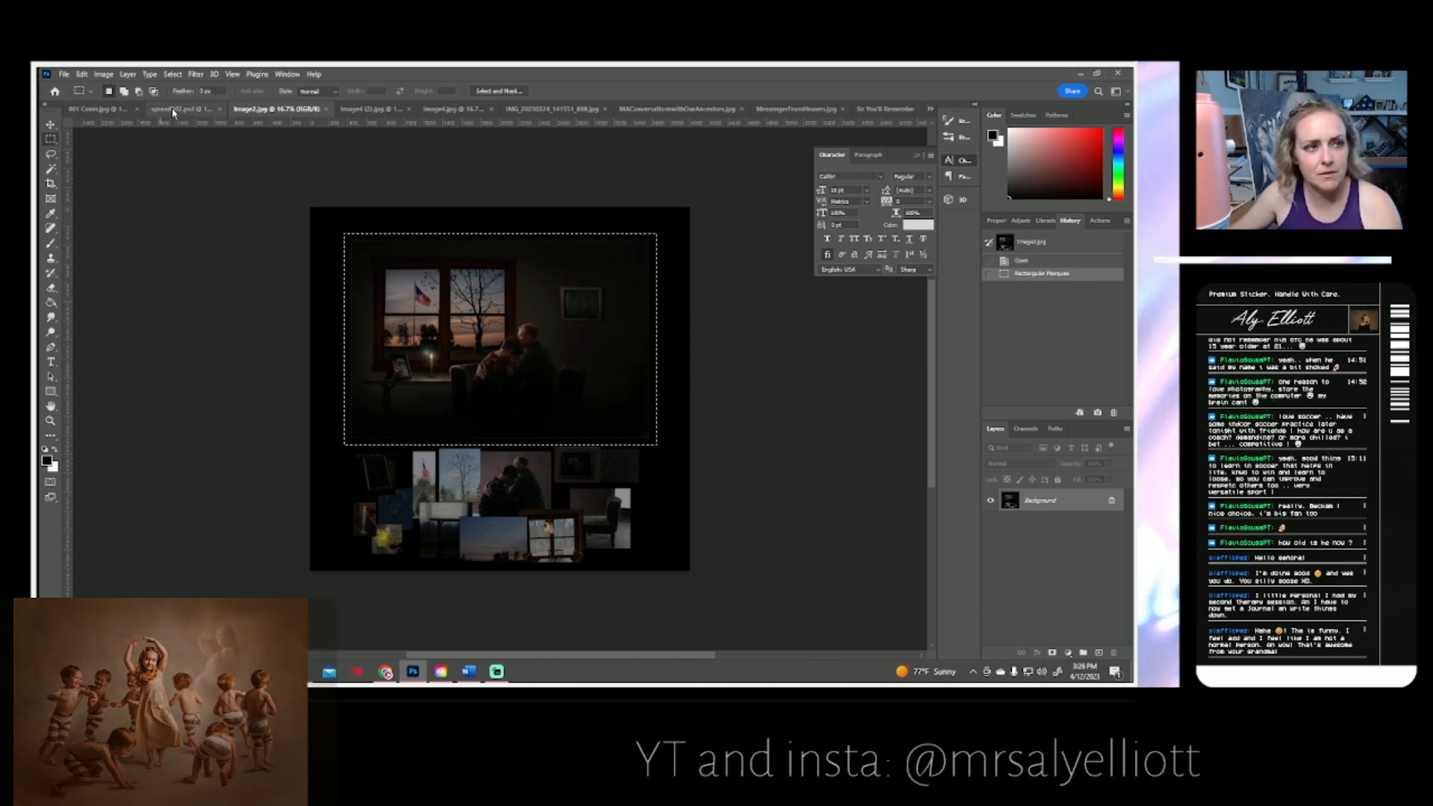
{"action": "left_click", "coordinate": [174, 111]}
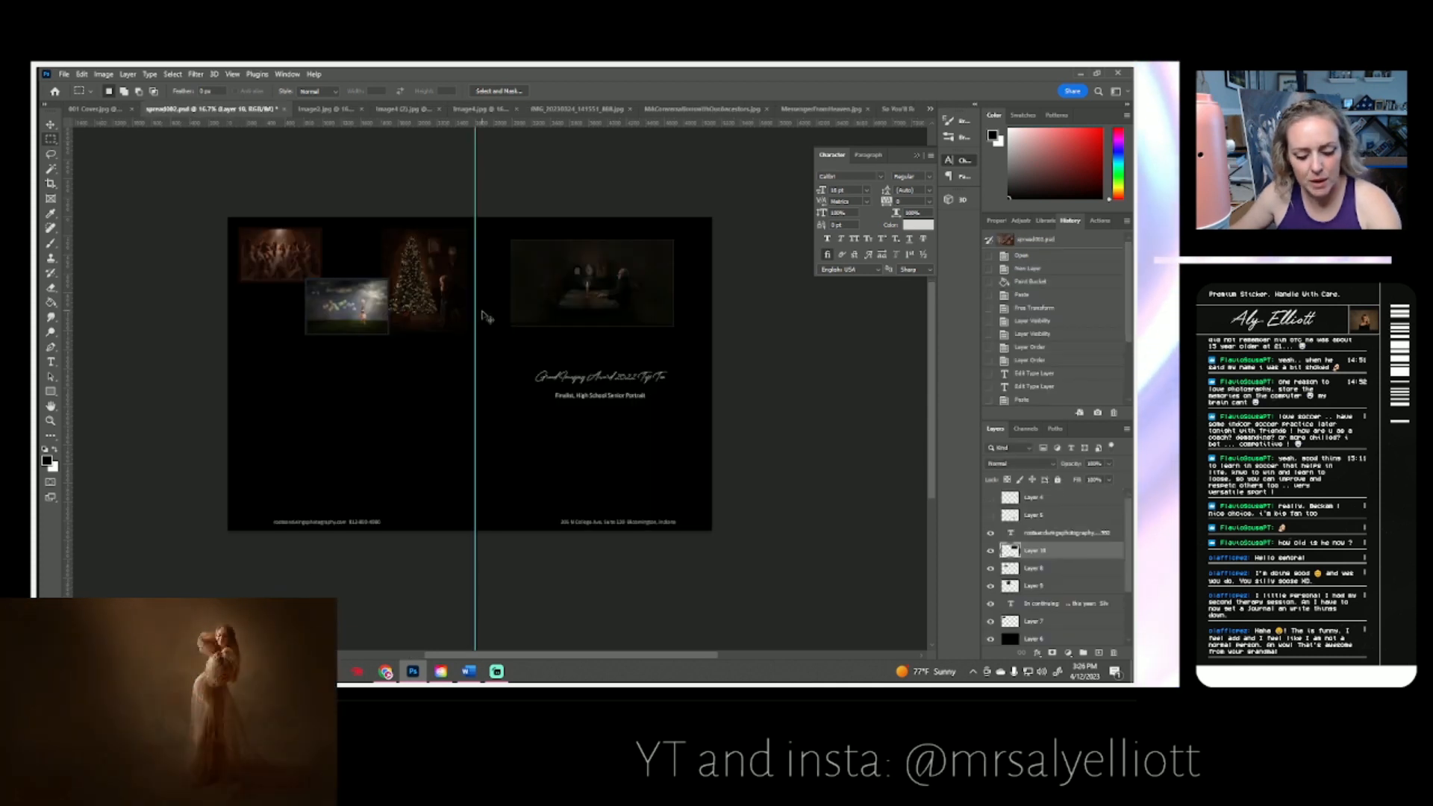
{"action": "key", "text": "ctrl+v"}
{"action": "key", "text": "ctrl+t"}
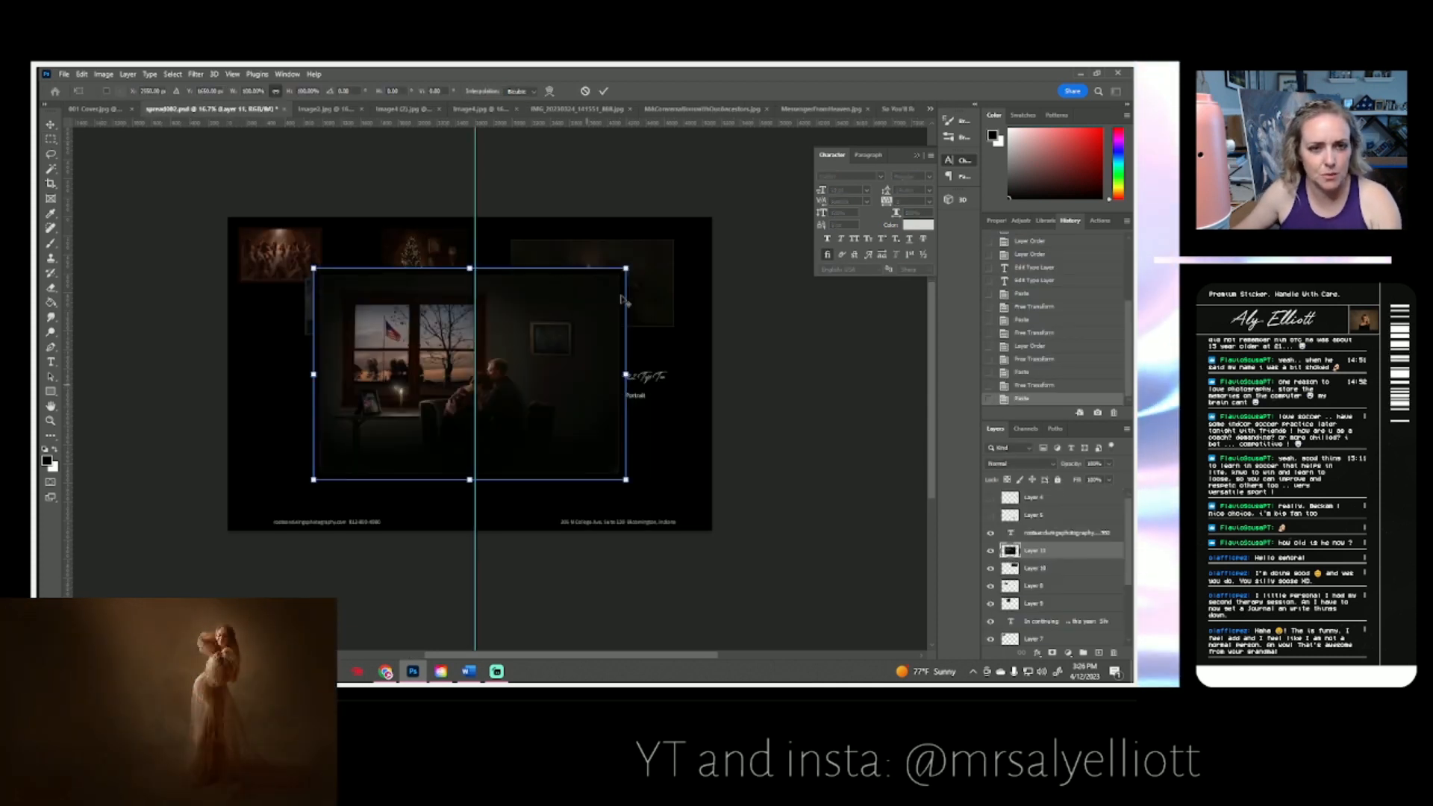
{"action": "left_click_drag", "start_coordinate": [624, 373], "coordinate": [355, 366]}
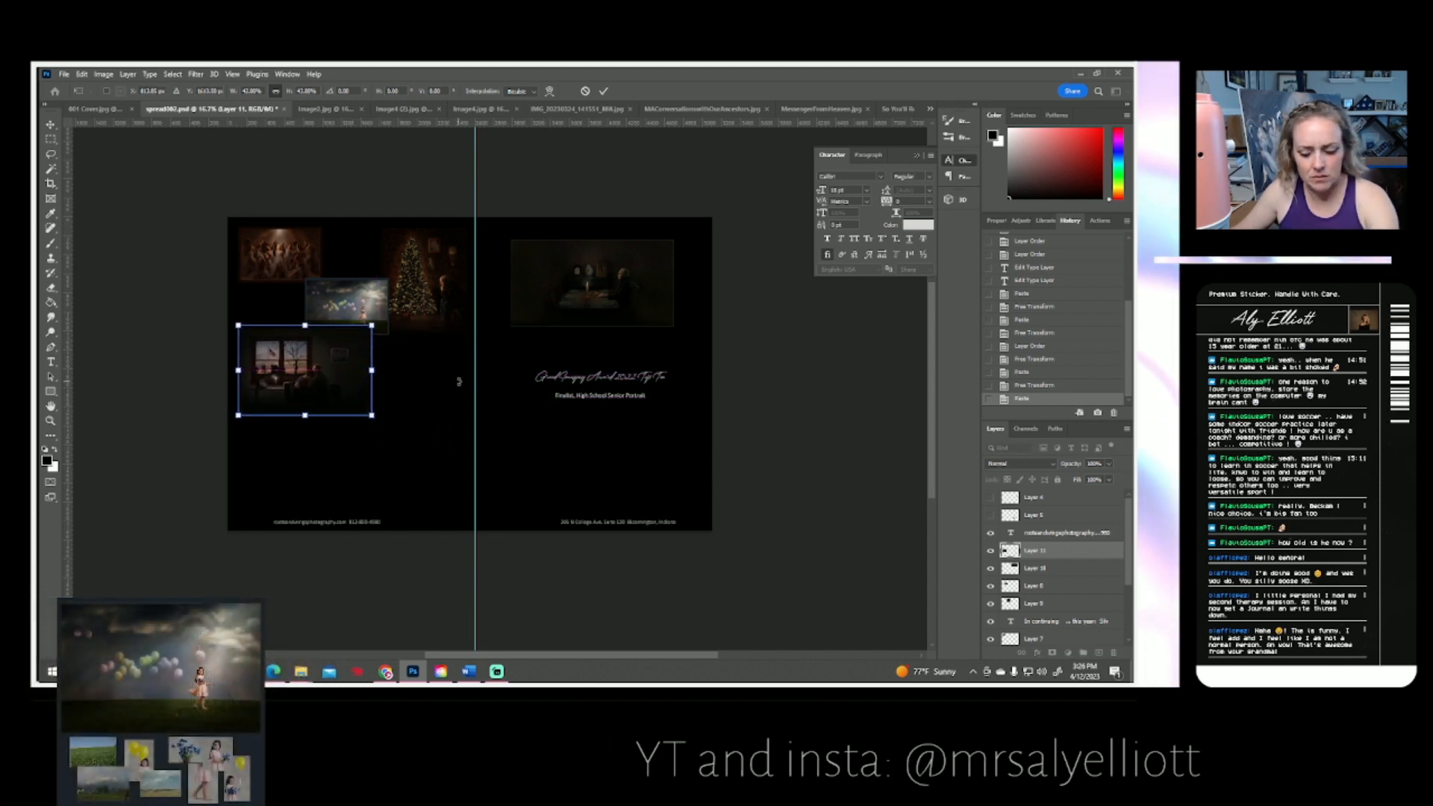
{"action": "key", "text": "Return"}
- Close the source document of the couple-by-the-window picture
{"action": "left_click", "coordinate": [328, 109]}
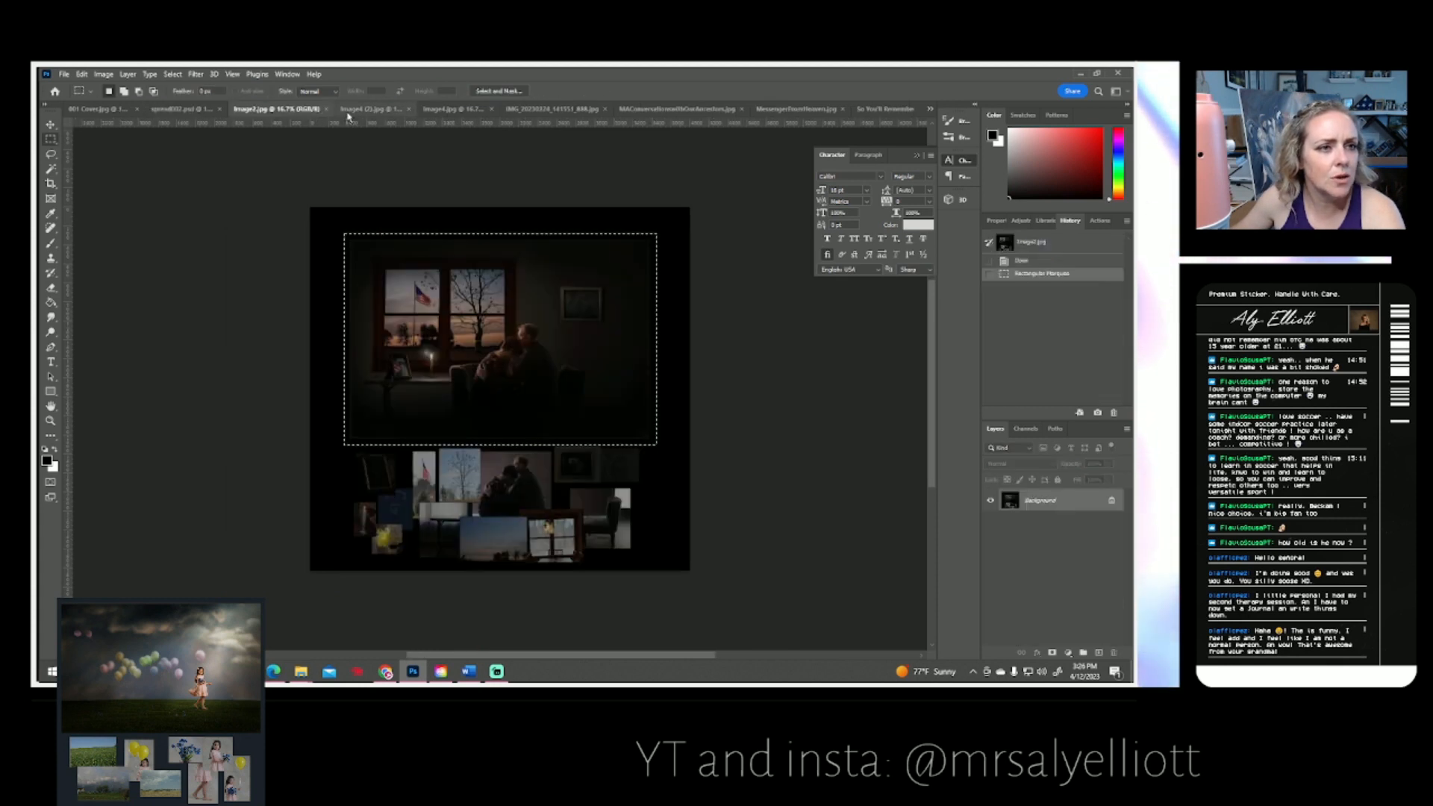
{"action": "left_click", "coordinate": [322, 109]}
{"action": "left_click", "coordinate": [298, 109]}
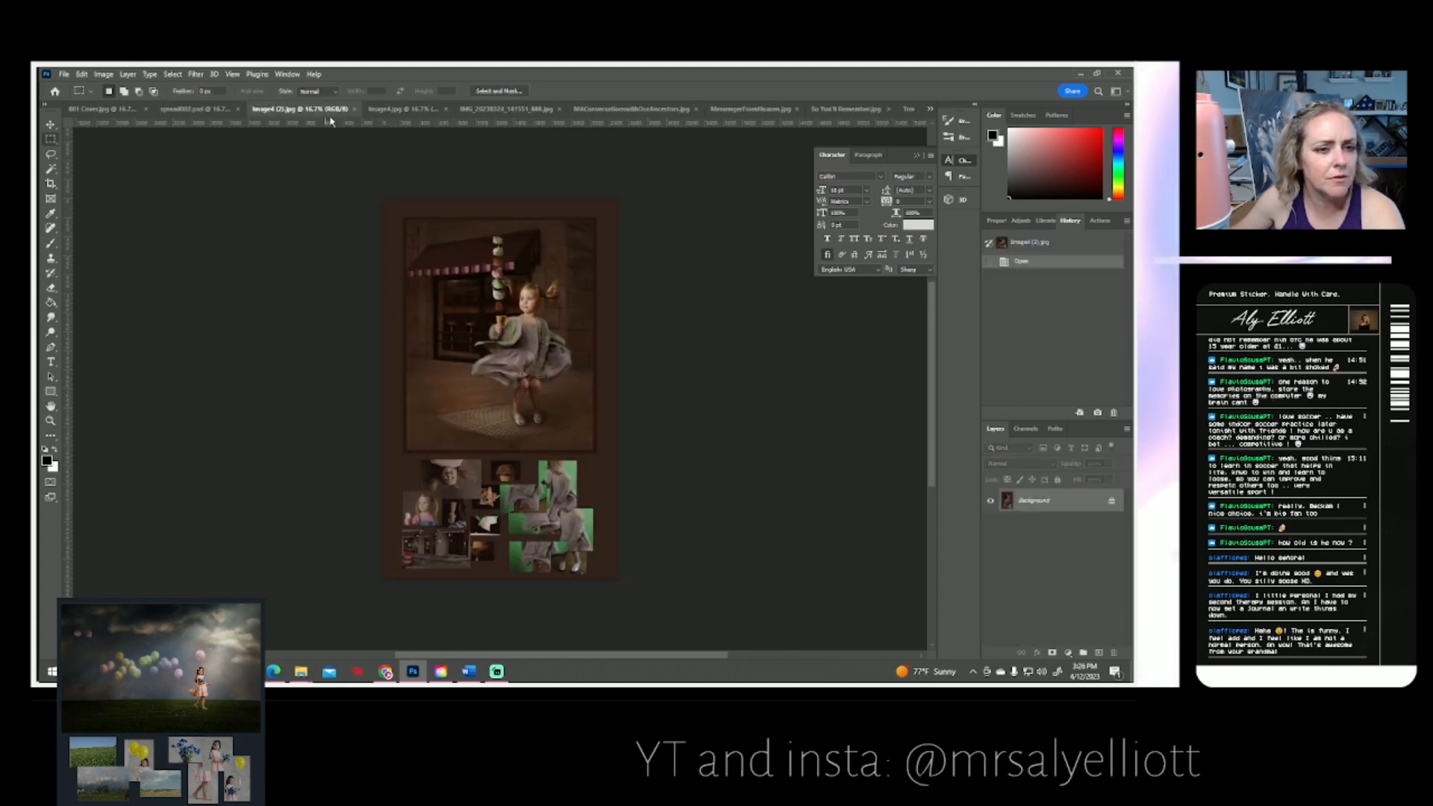
- Copy the main picture of the girl with ice cream from Image4 (2).jpg into the spread, scaled to about 35% below the window scene
{"action": "left_click_drag", "start_coordinate": [398, 213], "coordinate": [605, 450]}
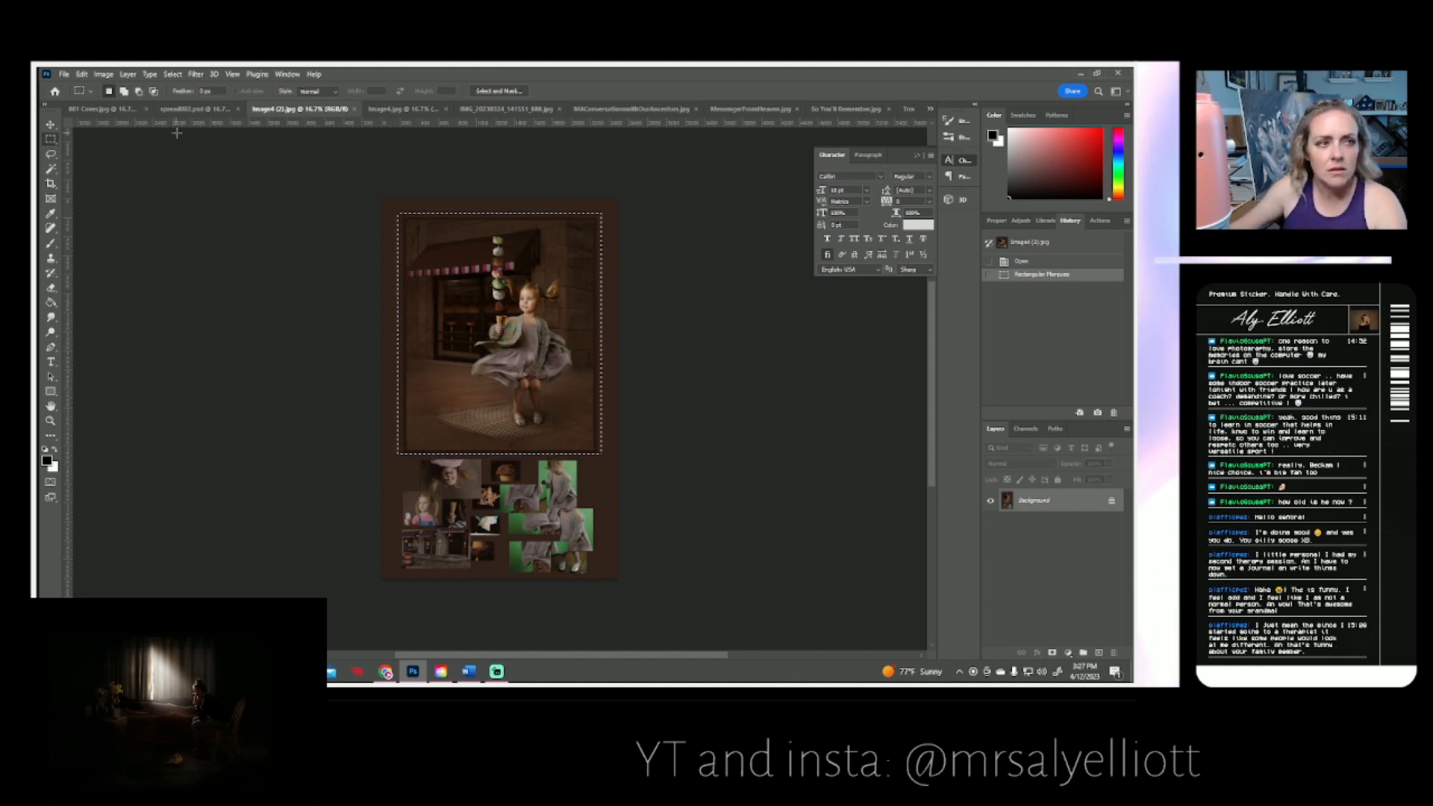
{"action": "left_click", "coordinate": [193, 109]}
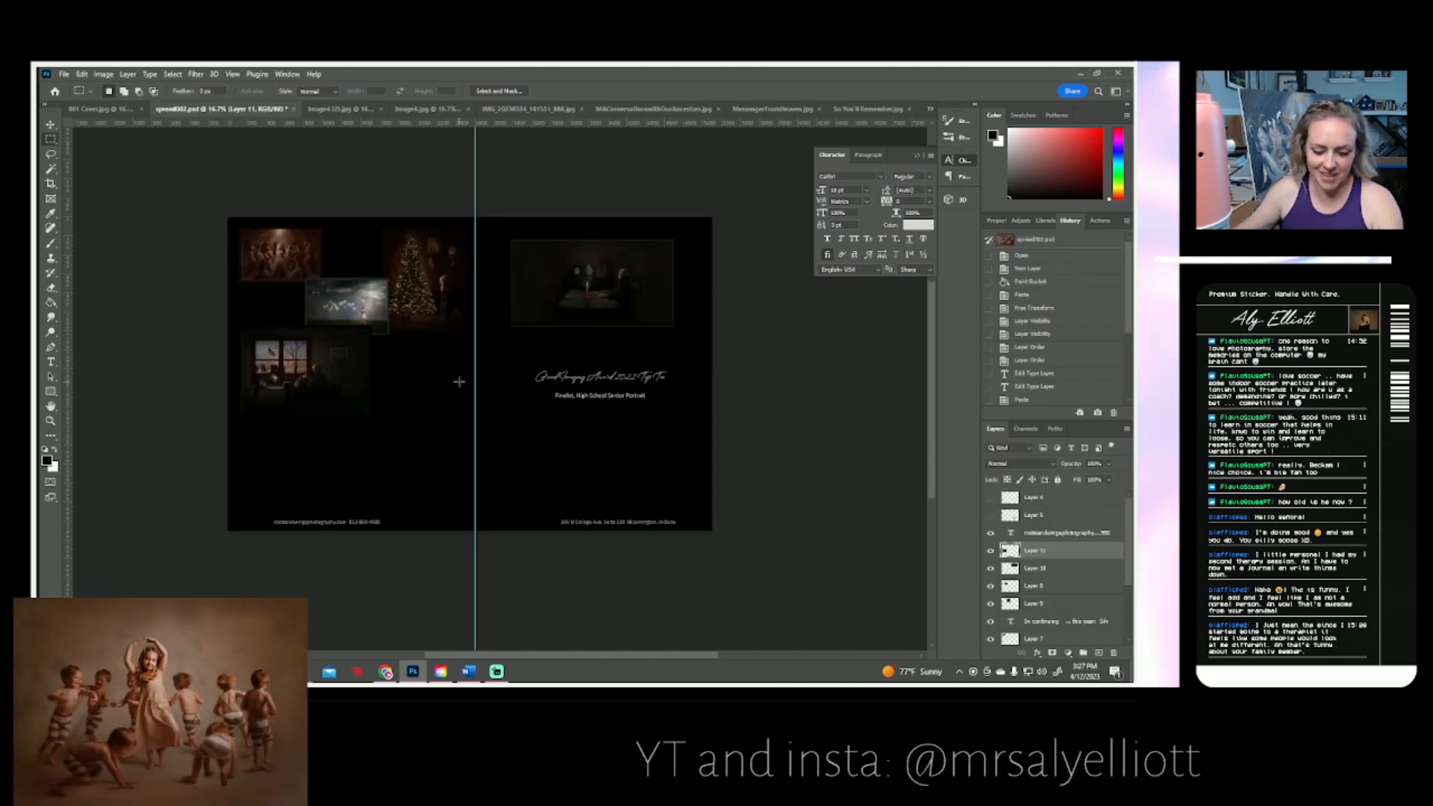
{"action": "key", "text": "ctrl+v"}
{"action": "key", "text": "ctrl+t"}
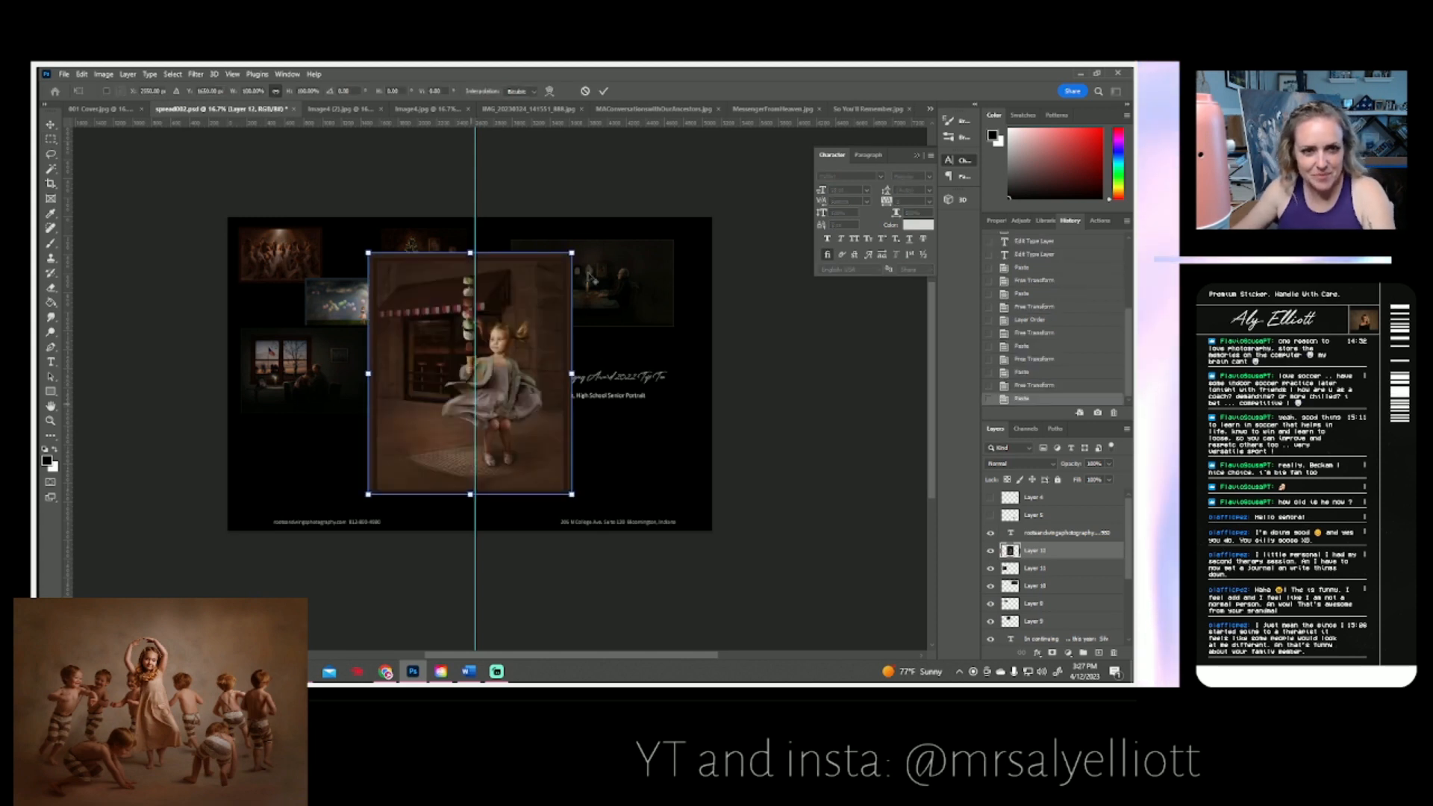
{"action": "left_click_drag", "start_coordinate": [571, 253], "coordinate": [505, 332]}
{"action": "left_click_drag", "start_coordinate": [497, 384], "coordinate": [348, 449]}
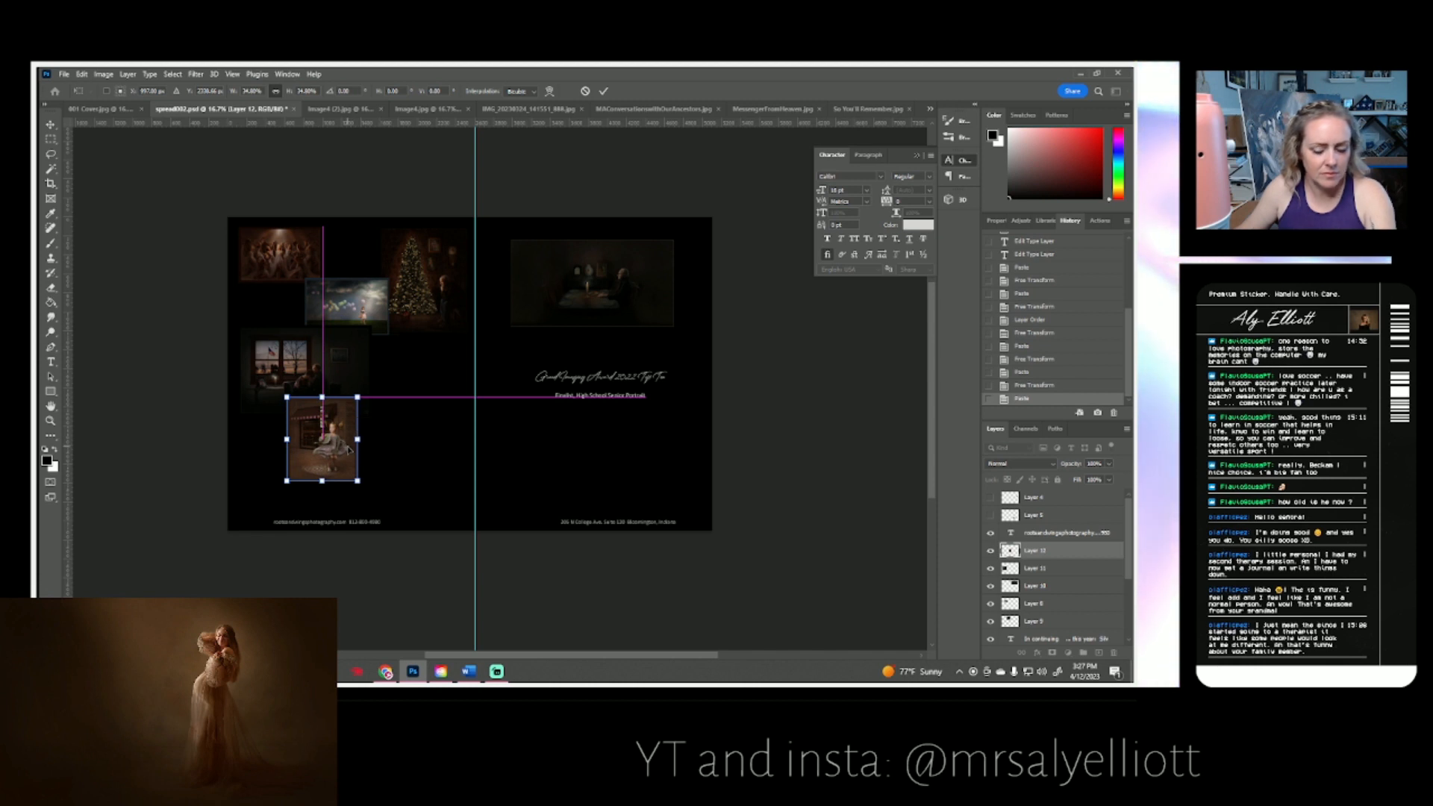
{"action": "key", "text": "Return"}
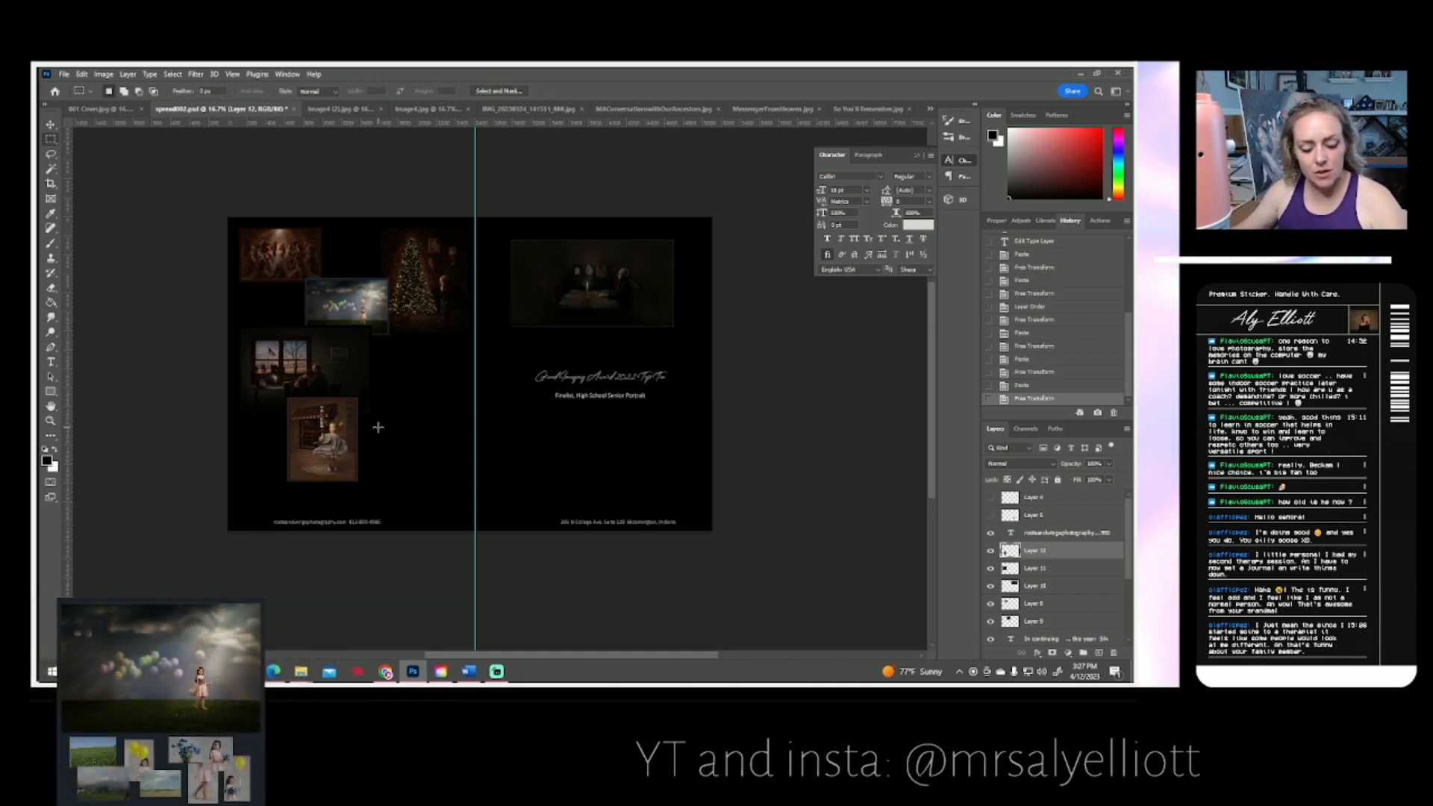
- Scale the ice cream girl picture down to about 60% and move it into the gap between the dancers and window pictures
{"action": "key", "text": "ctrl+t"}
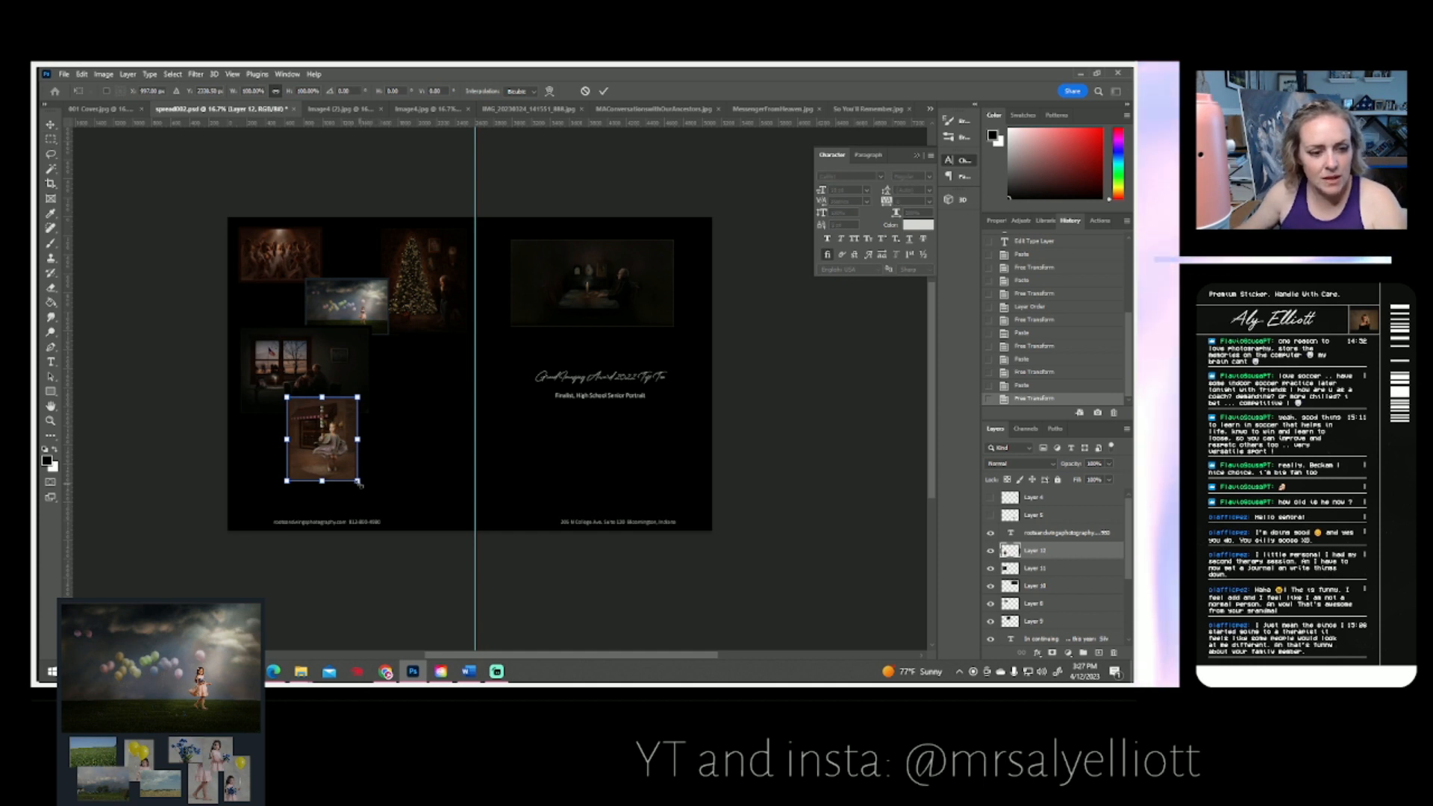
{"action": "left_click_drag", "start_coordinate": [358, 480], "coordinate": [269, 326]}
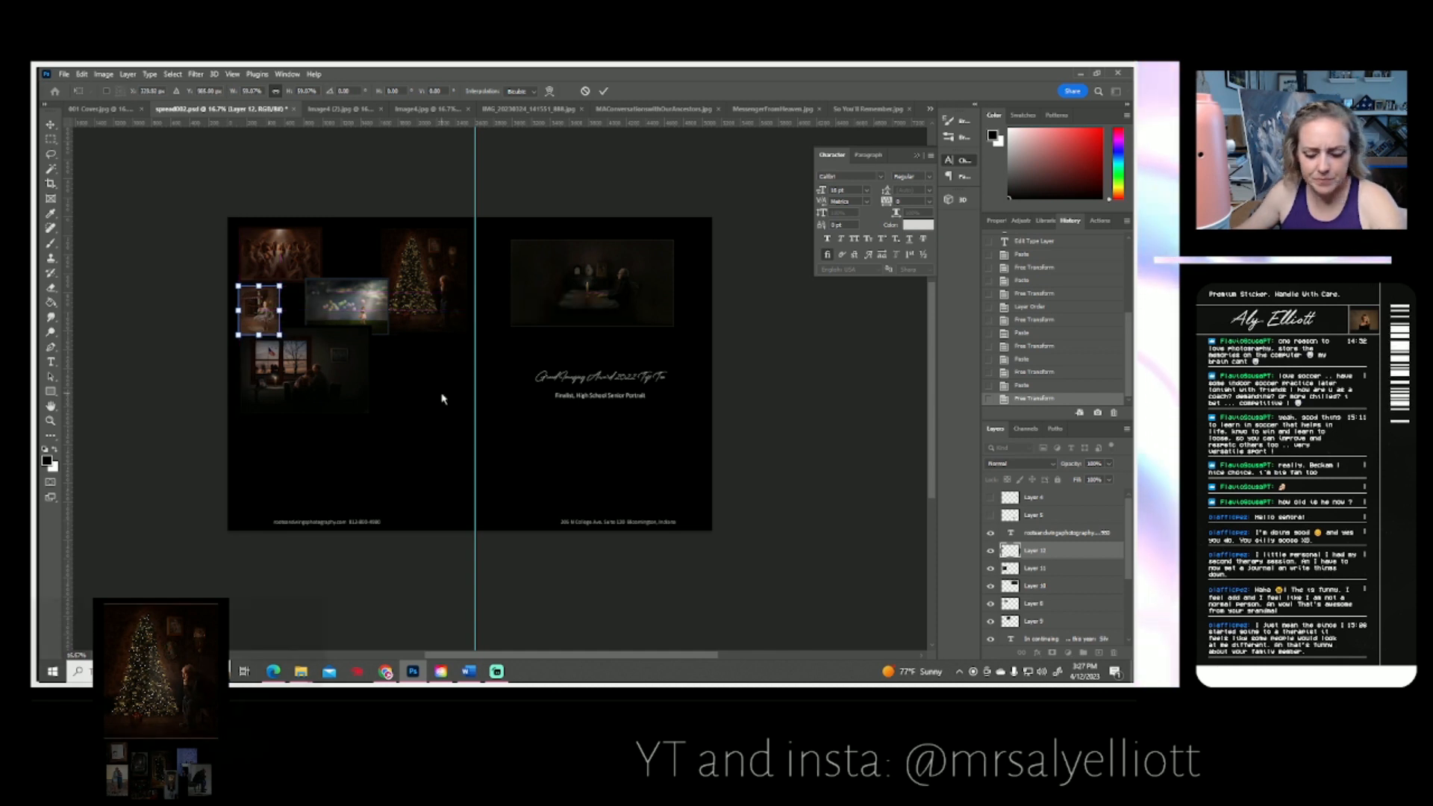
{"action": "key", "text": "Return"}
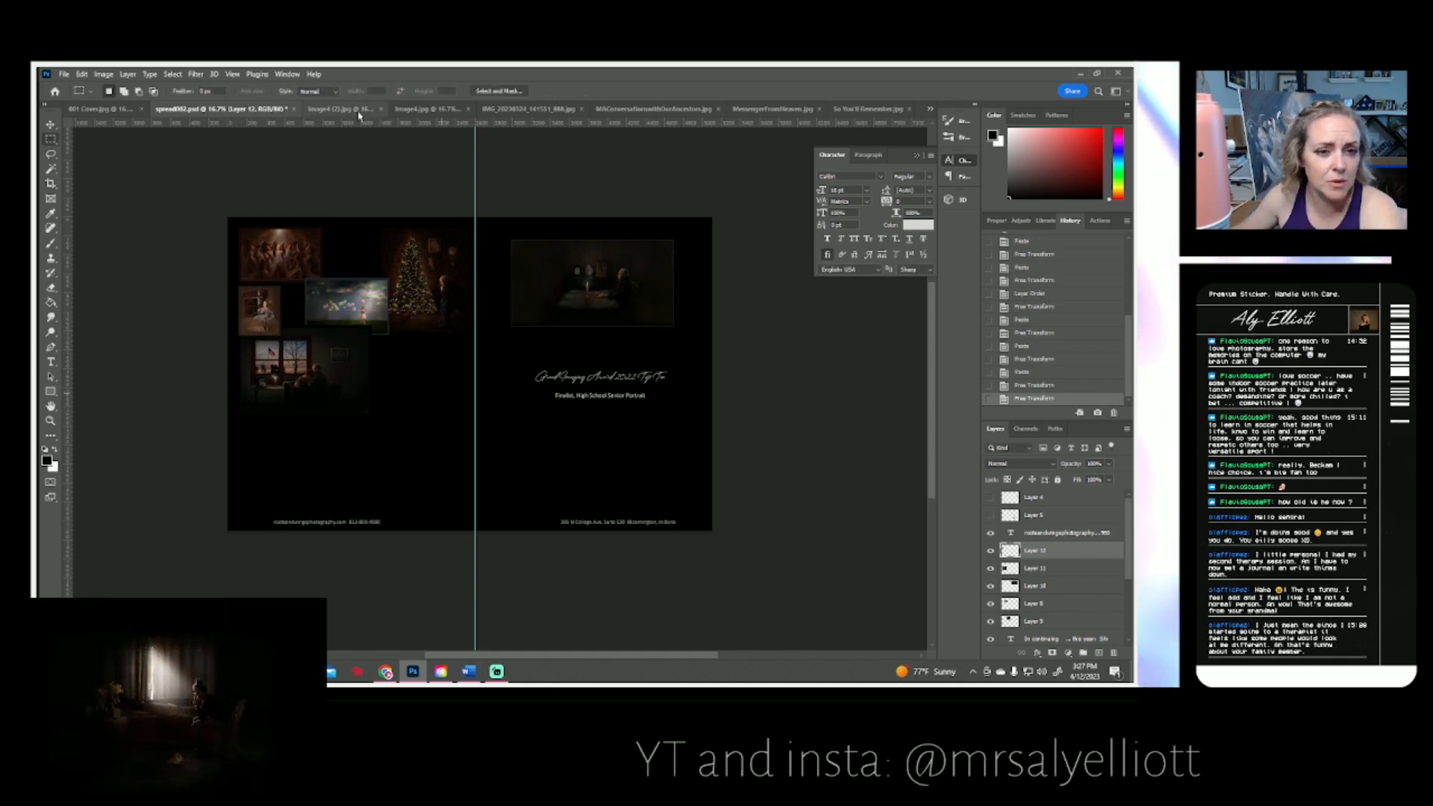
- Close the Image4 (2).jpg source document
{"action": "left_click", "coordinate": [361, 110]}
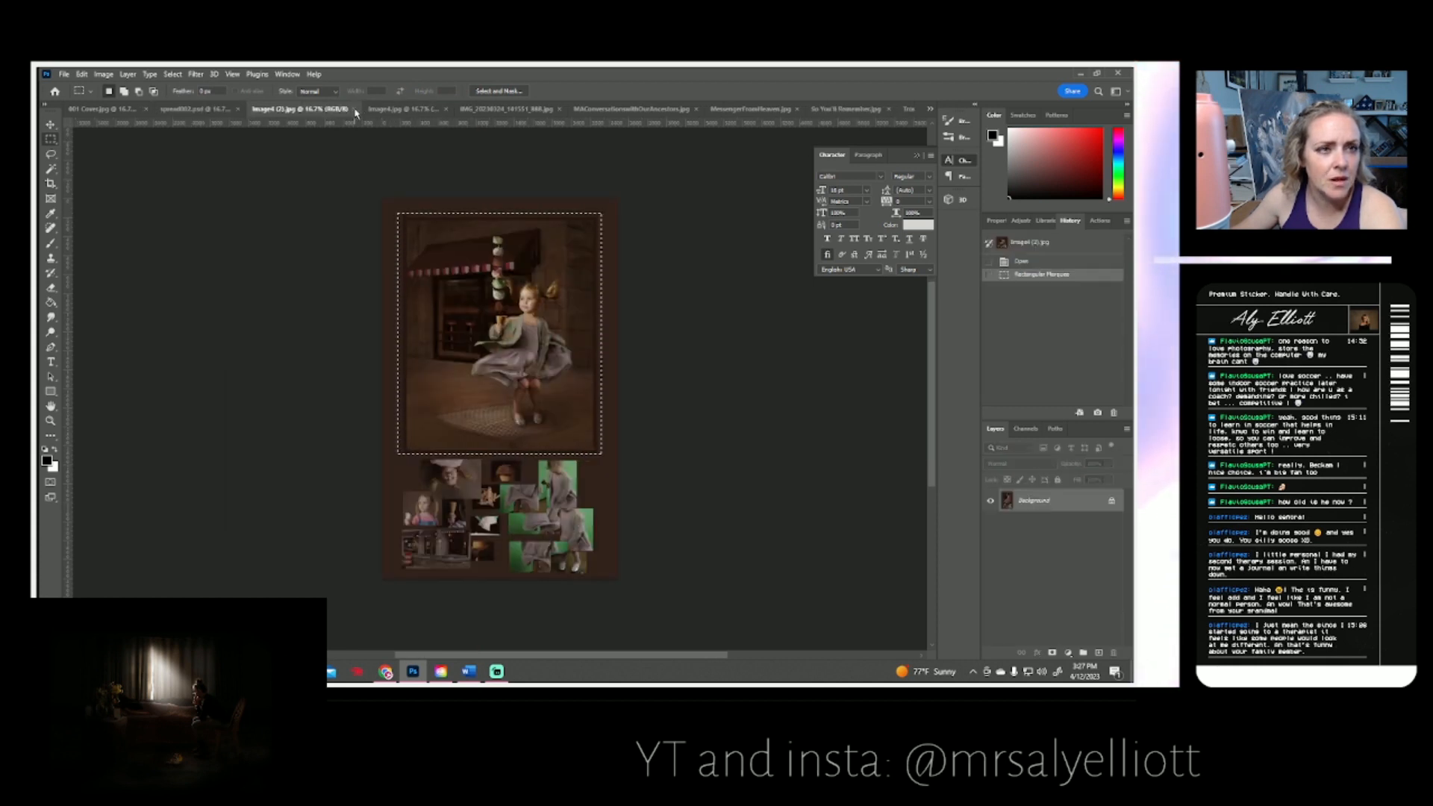
{"action": "left_click", "coordinate": [356, 110]}
{"action": "left_click", "coordinate": [361, 110]}
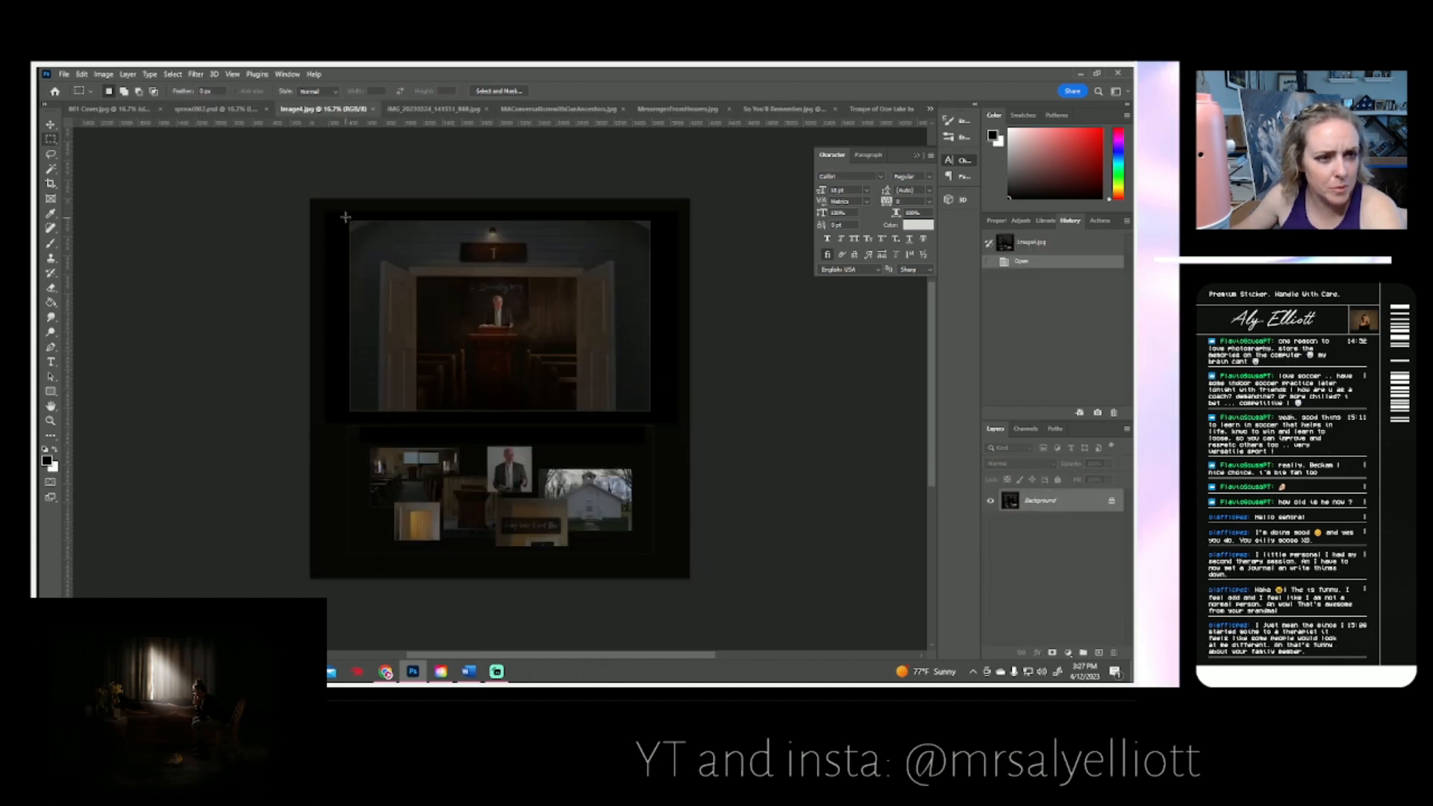
- Copy the church doorway picture from Image4.jpg into the spread, scaled to about 30% in the lower part of the left page
{"action": "left_click_drag", "start_coordinate": [342, 215], "coordinate": [655, 416]}
{"action": "left_click", "coordinate": [655, 417]}
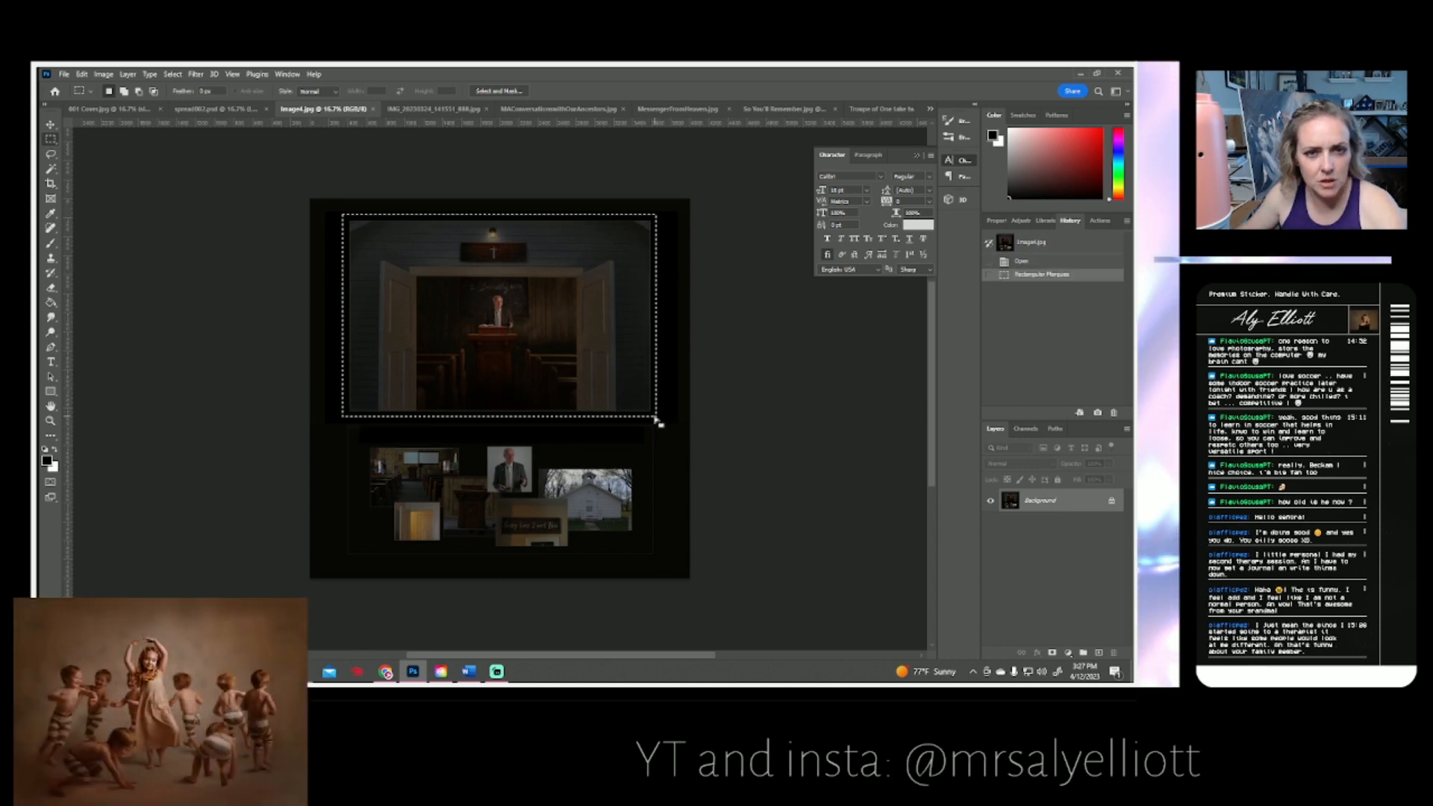
{"action": "left_click", "coordinate": [205, 110]}
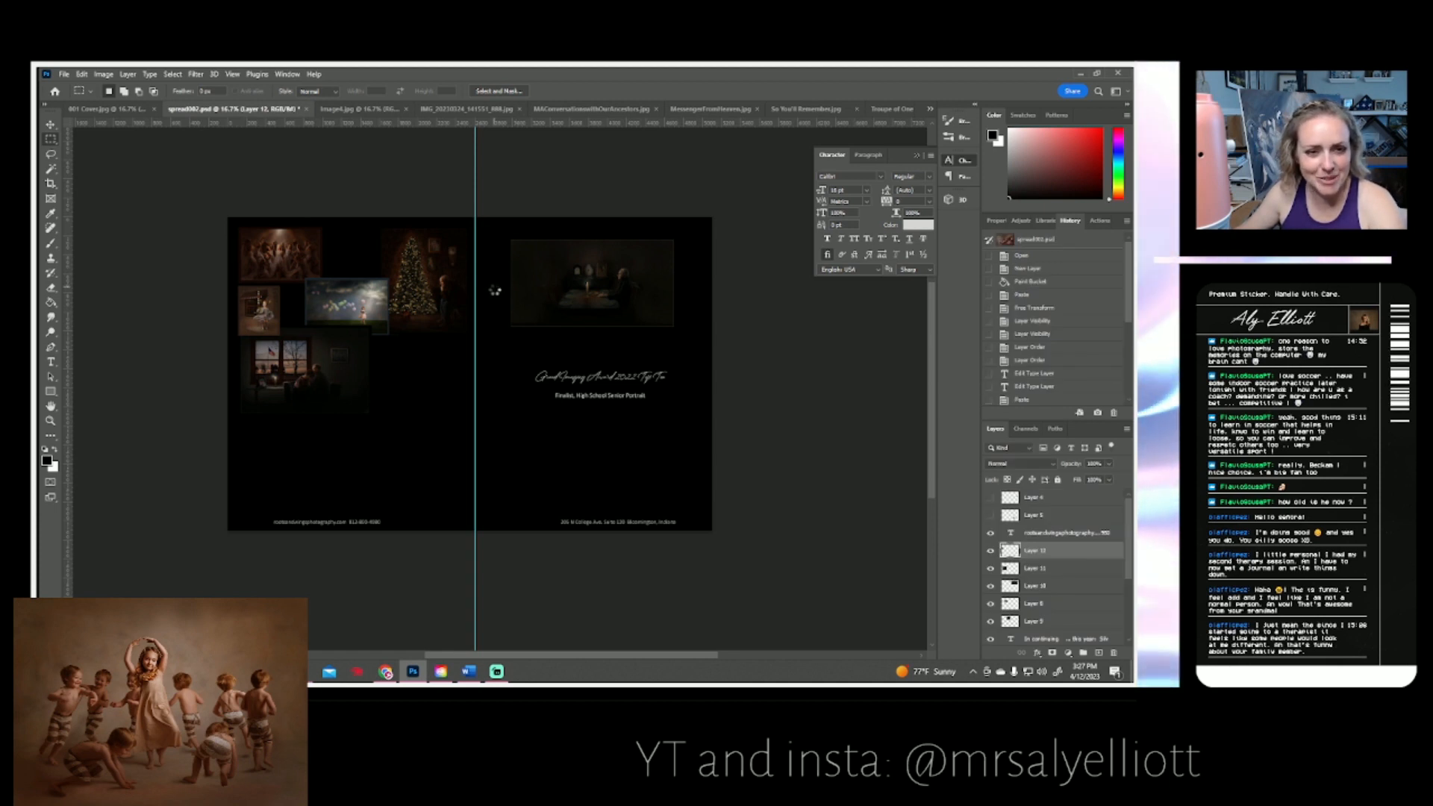
{"action": "key", "text": "ctrl+v"}
{"action": "key", "text": "ctrl+t"}
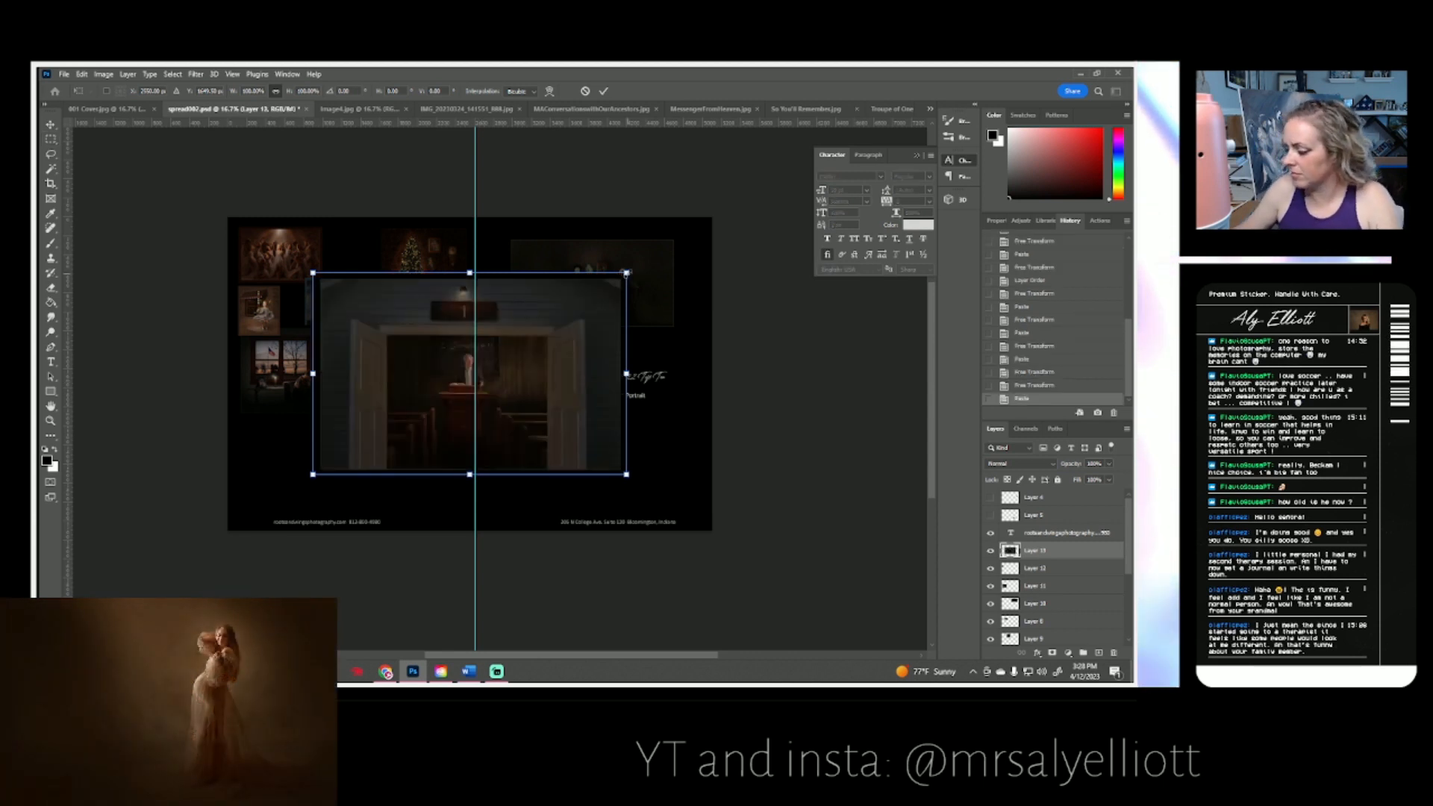
{"action": "left_click_drag", "start_coordinate": [613, 286], "coordinate": [446, 420]}
{"action": "key", "text": "Return"}
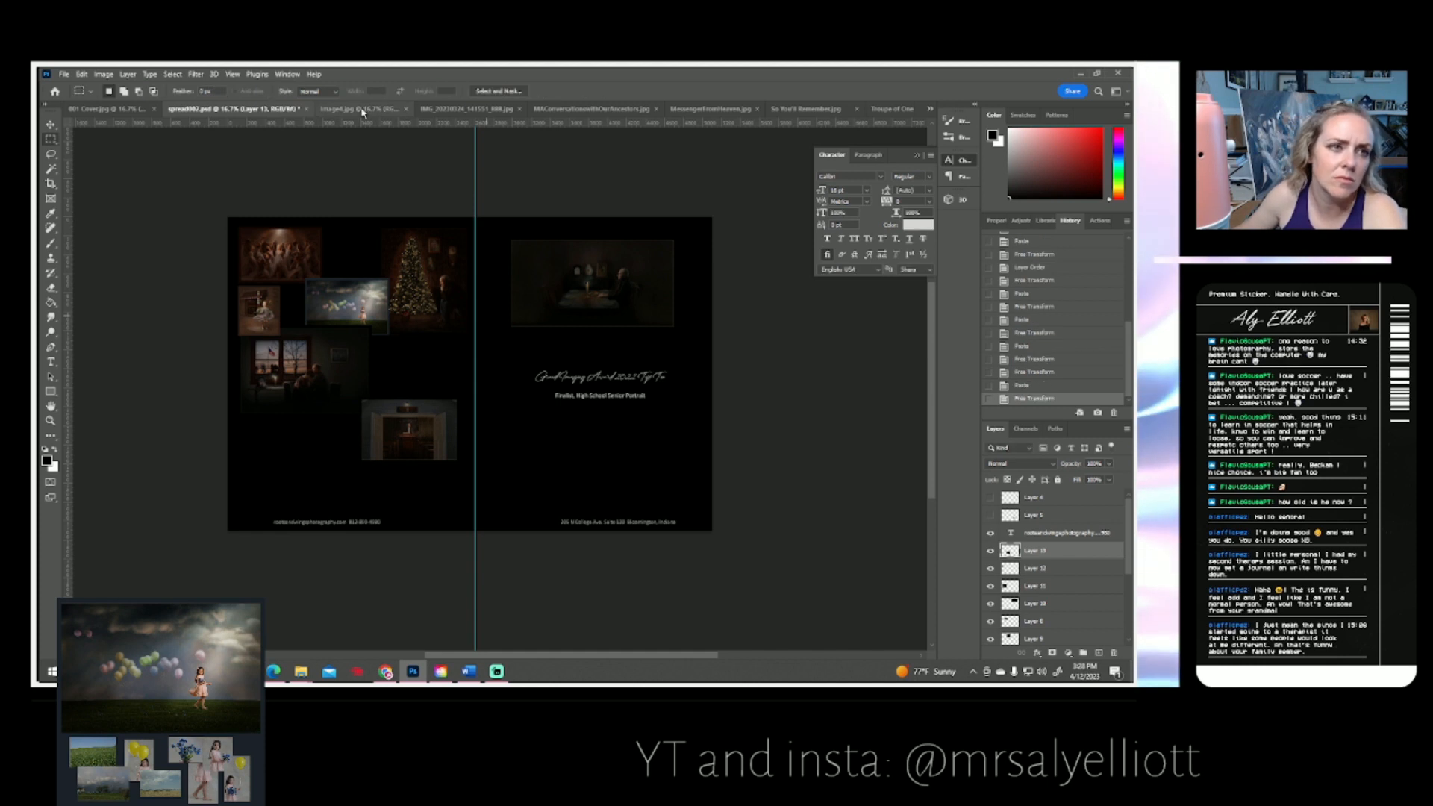
- Close the Image4.jpg source document
{"action": "left_click", "coordinate": [362, 110]}
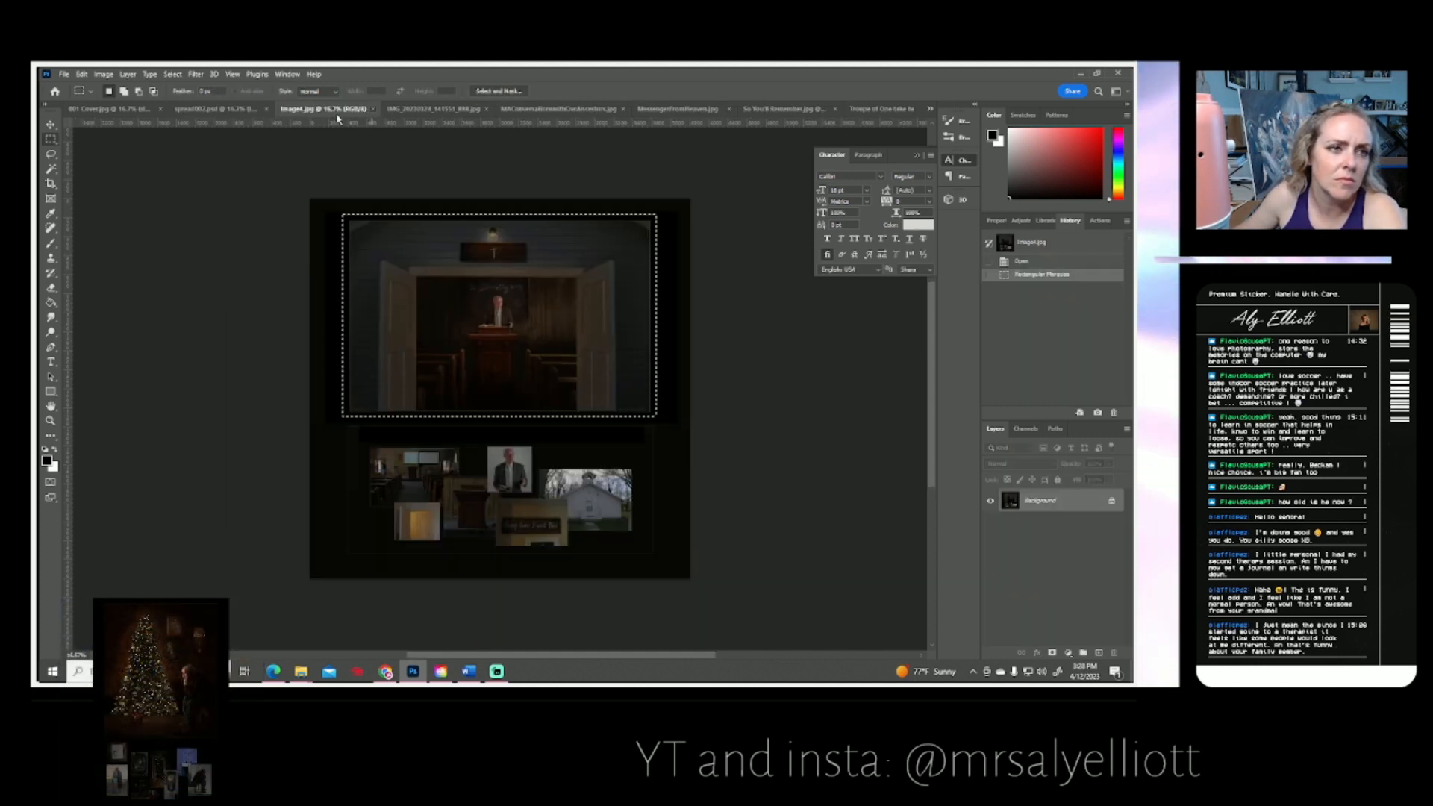
{"action": "left_click", "coordinate": [373, 110]}
{"action": "left_click", "coordinate": [380, 111]}
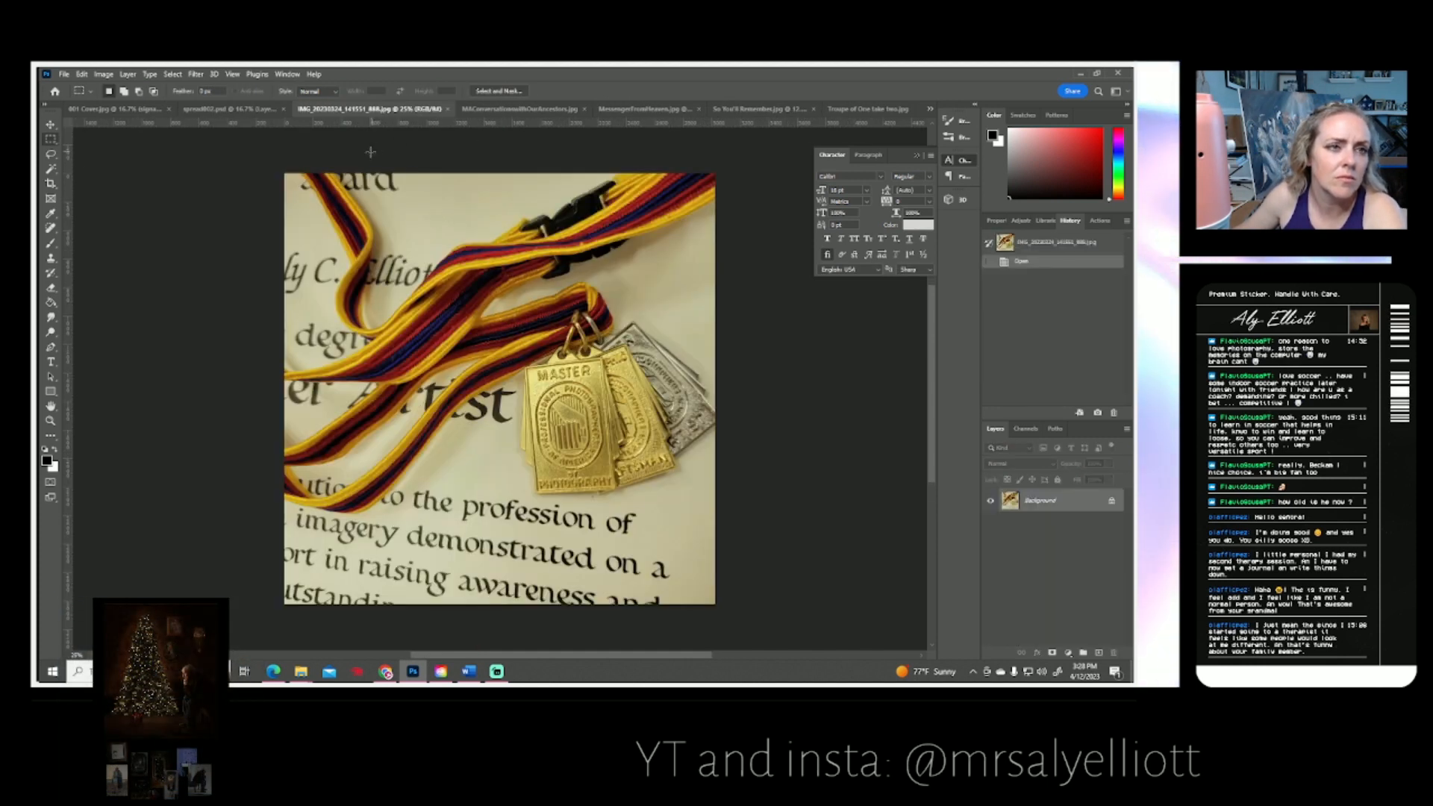
- Copy the entire medals photo into the right page's lower outer corner at about 26% scale, and close its source document
{"action": "key", "text": "ctrl+a"}
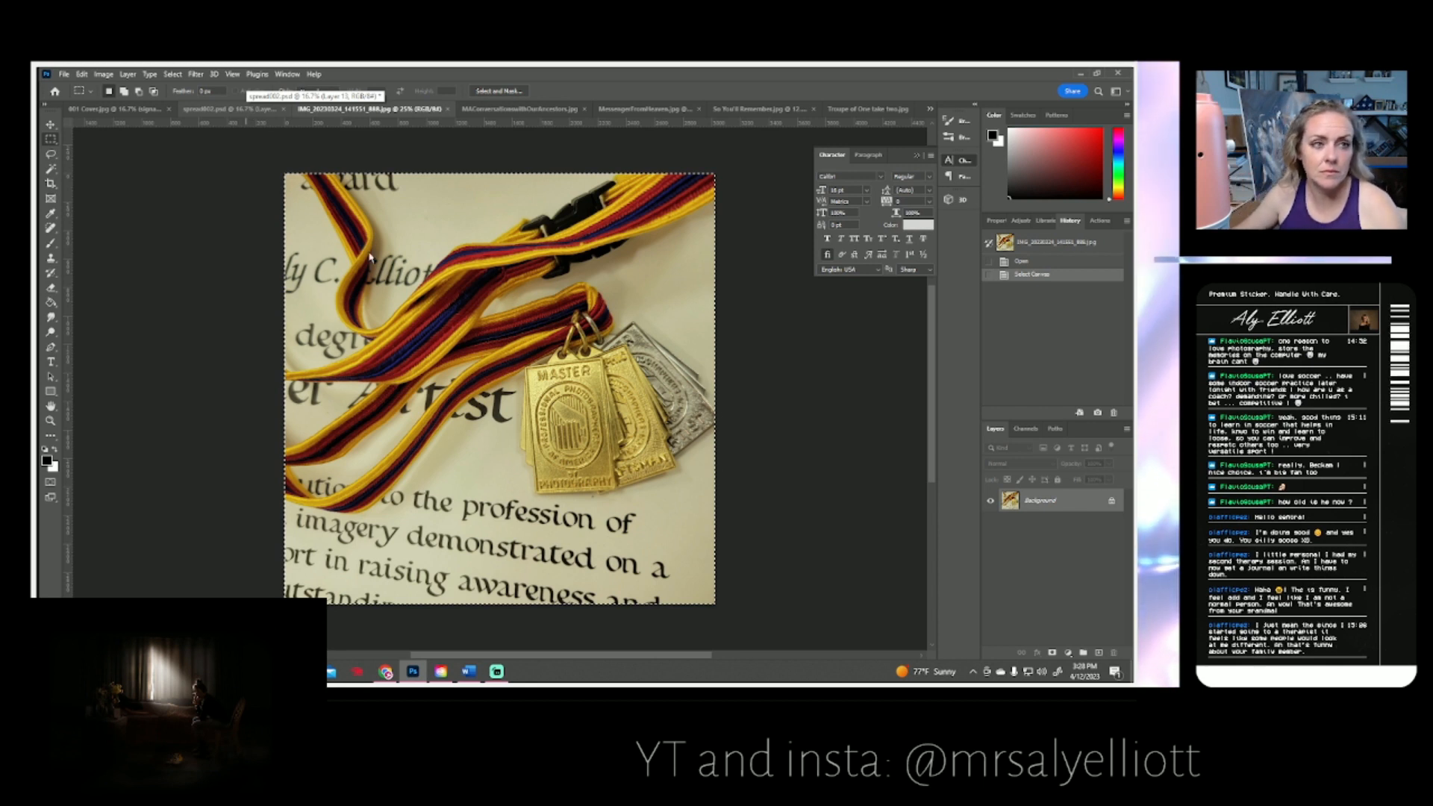
{"action": "left_click", "coordinate": [218, 126]}
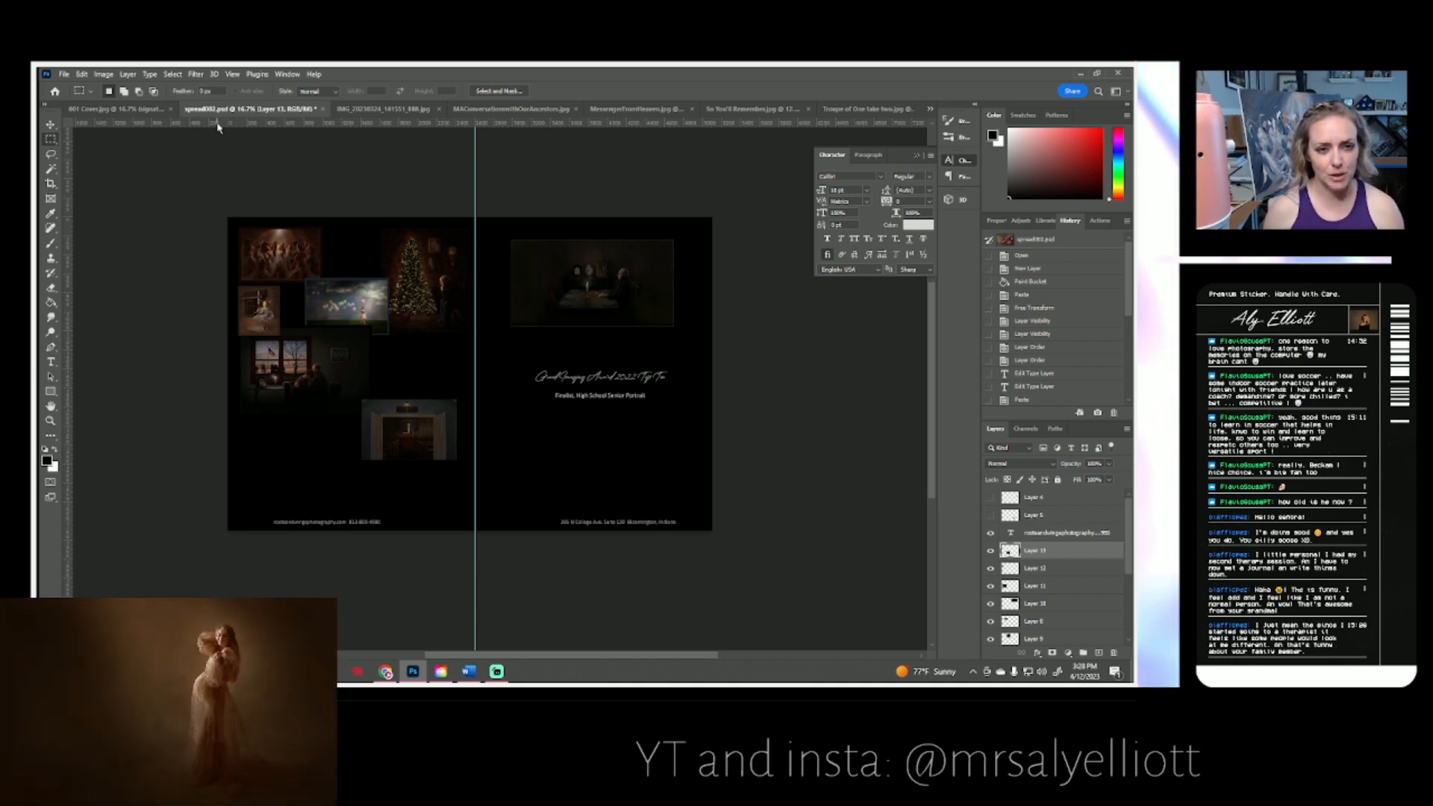
{"action": "key", "text": "ctrl+v"}
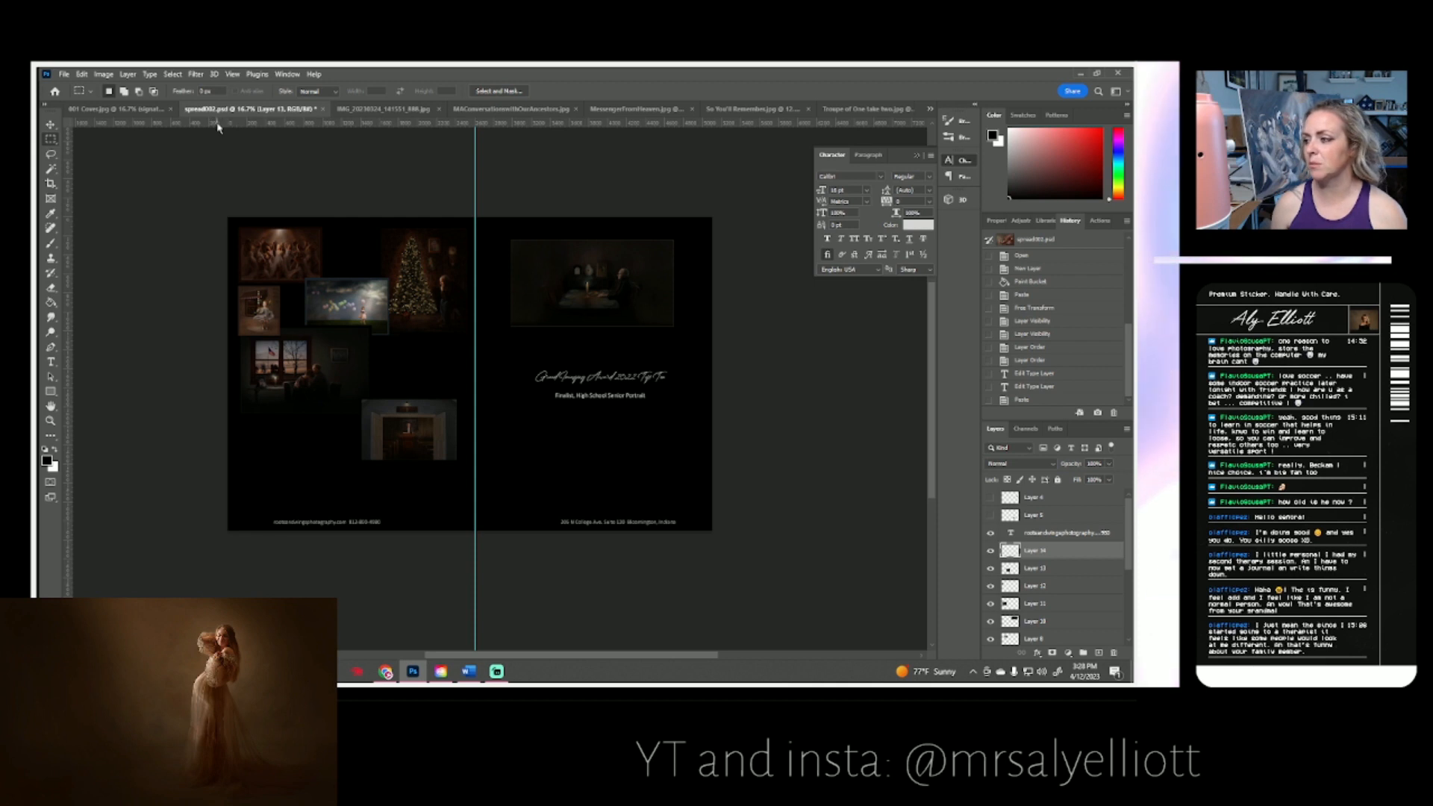
{"action": "key", "text": "ctrl+t"}
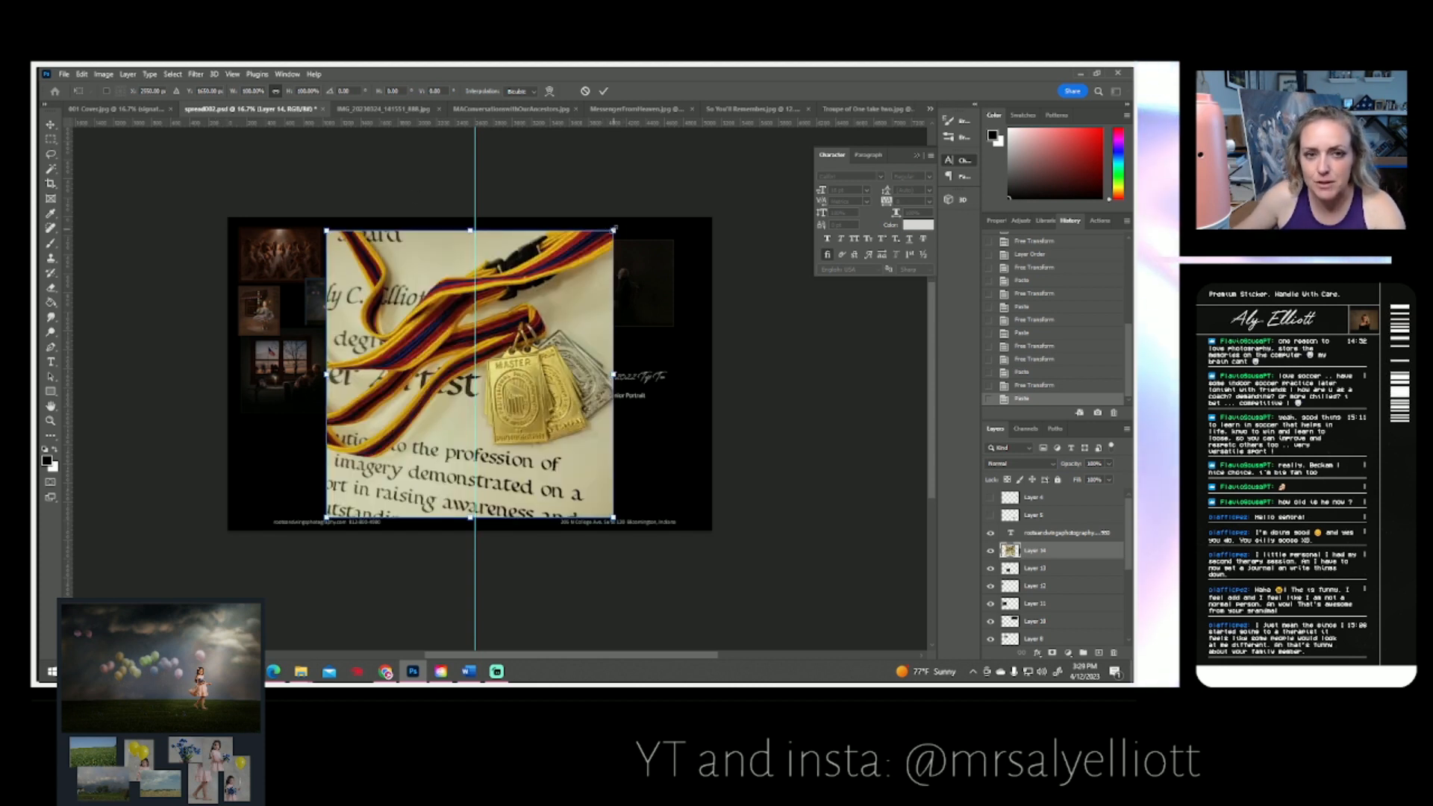
{"action": "left_click_drag", "start_coordinate": [612, 230], "coordinate": [508, 336]}
{"action": "left_click_drag", "start_coordinate": [503, 396], "coordinate": [681, 472]}
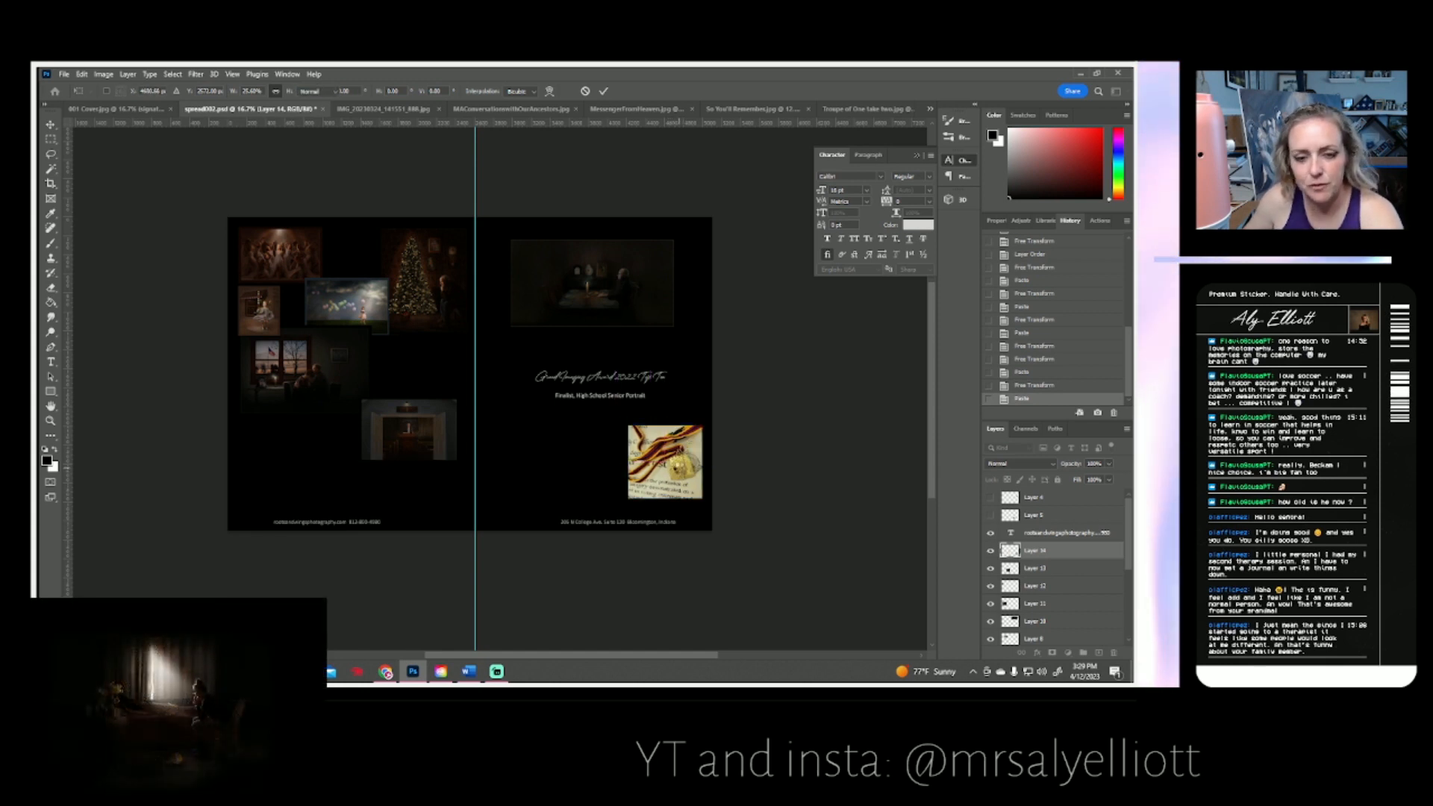
{"action": "key", "text": "Return"}
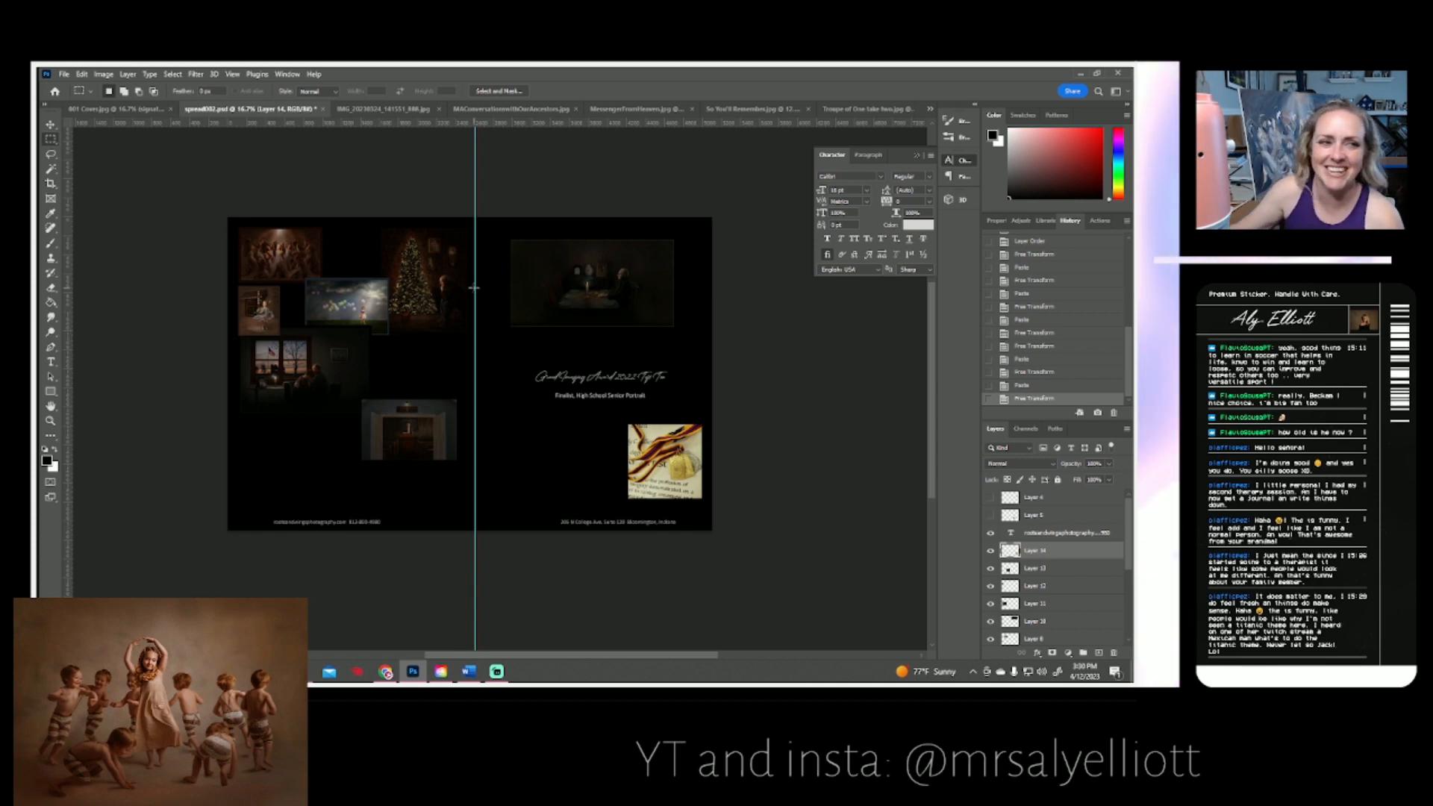
{"action": "left_click", "coordinate": [401, 109]}
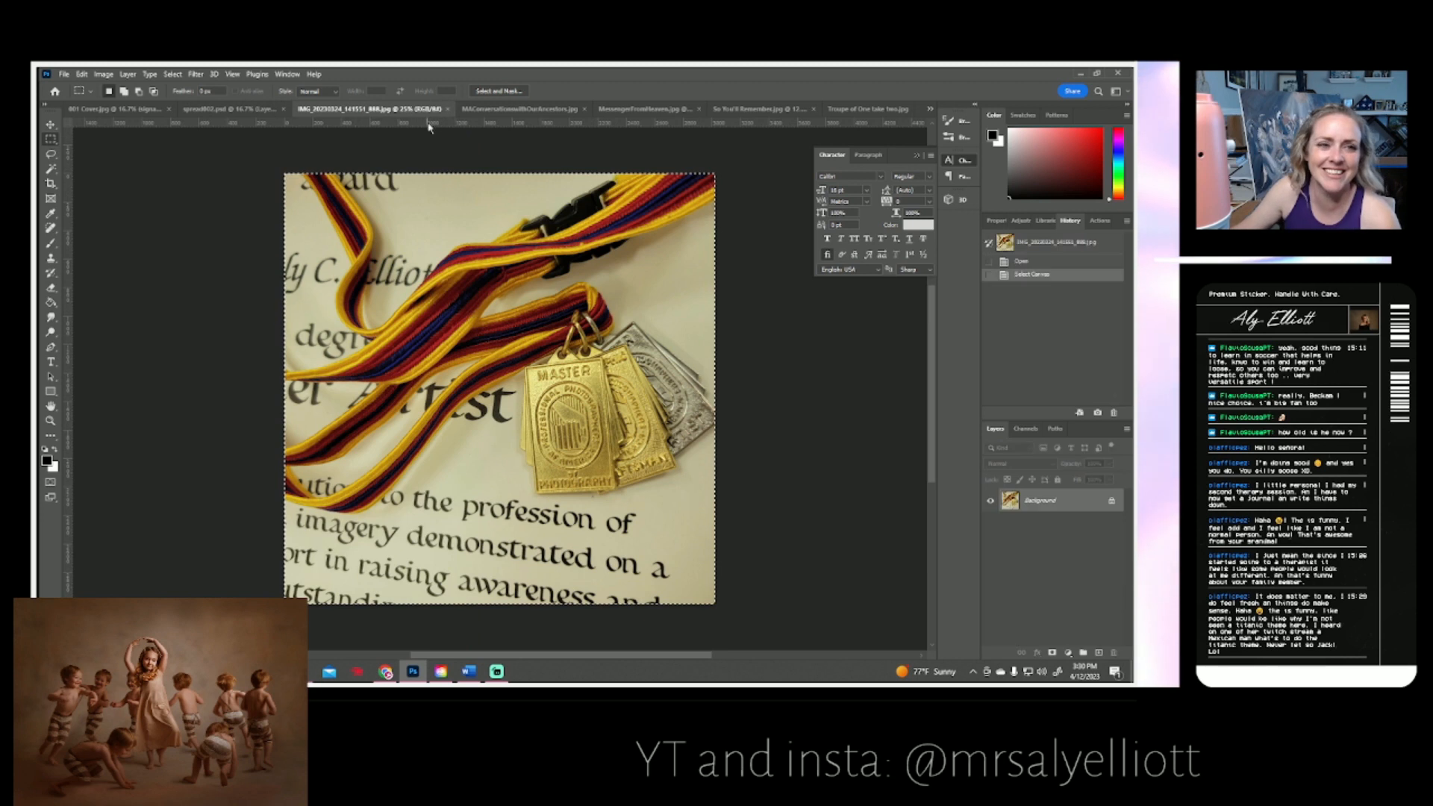
{"action": "left_click", "coordinate": [447, 109]}
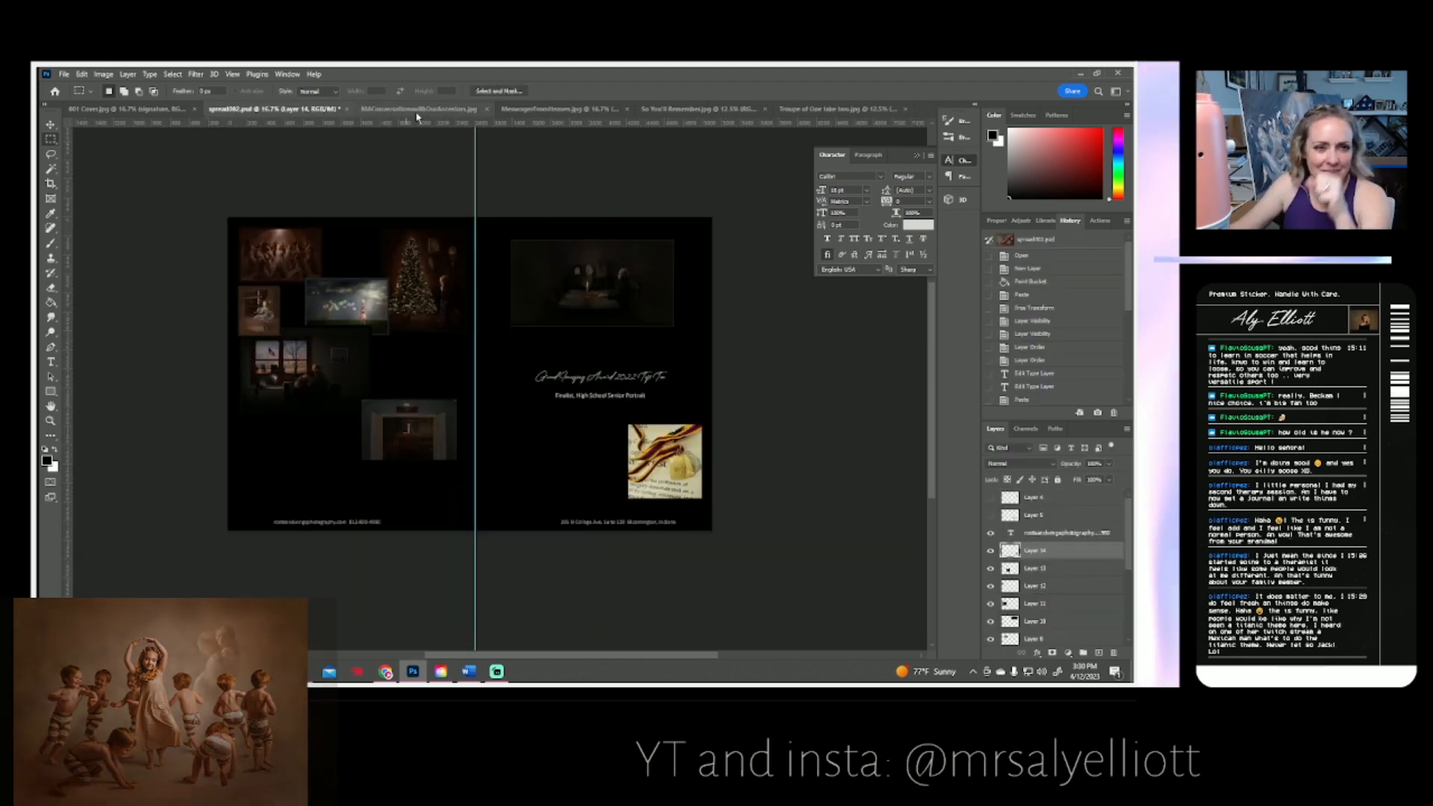
- Copy the porch family picture from MAConversationwithOurAncestors.jpg into the spread, scaled to about 15% at the bottom of the left page beside the centre guide
{"action": "left_click", "coordinate": [414, 109]}
{"action": "left_click_drag", "start_coordinate": [271, 197], "coordinate": [737, 436]}
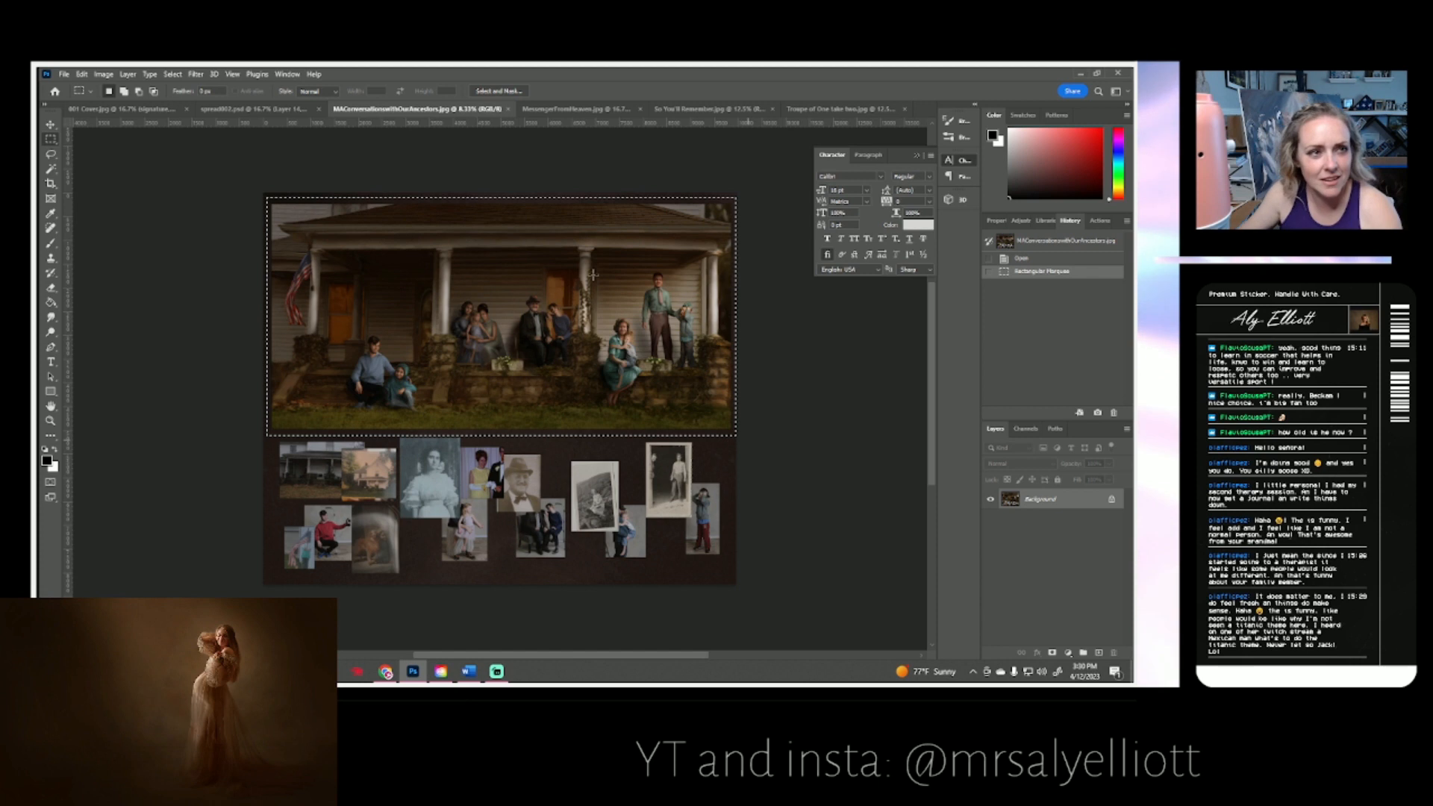
{"action": "left_click", "coordinate": [258, 109]}
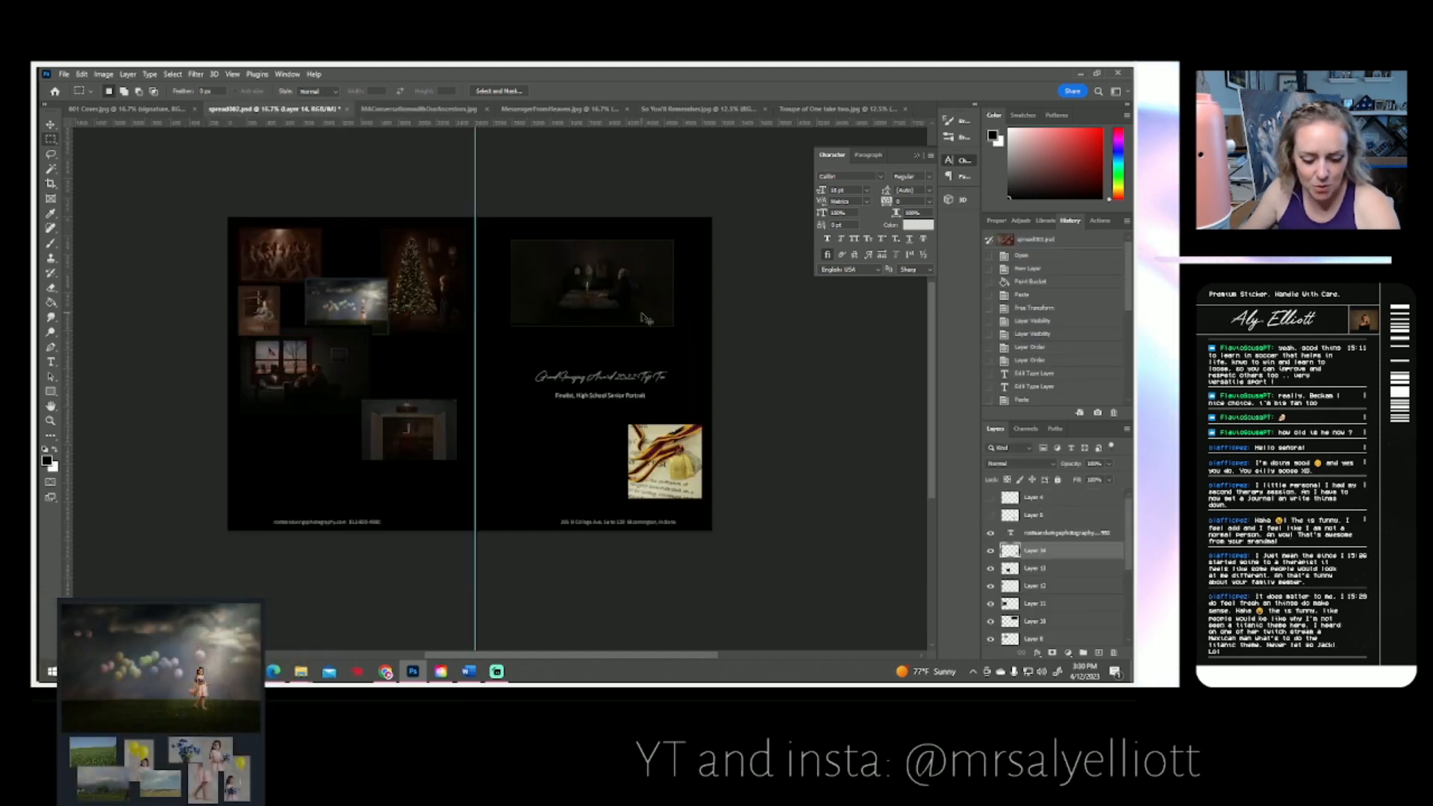
{"action": "key", "text": "ctrl+v"}
{"action": "key", "text": "ctrl+t"}
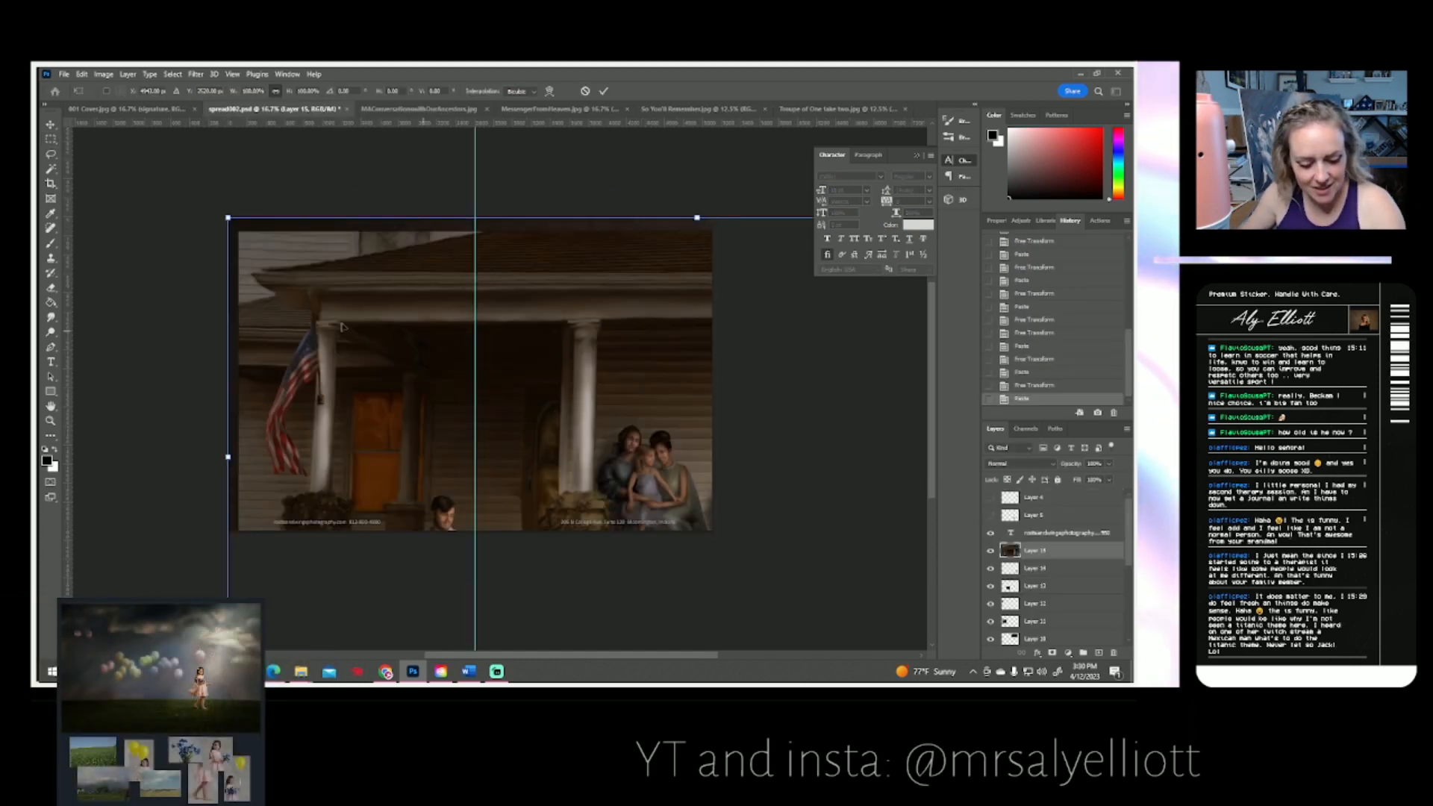
{"action": "left_click_drag", "start_coordinate": [230, 220], "coordinate": [608, 426]}
{"action": "left_click_drag", "start_coordinate": [675, 470], "coordinate": [310, 481]}
{"action": "left_click_drag", "start_coordinate": [413, 425], "coordinate": [438, 461]}
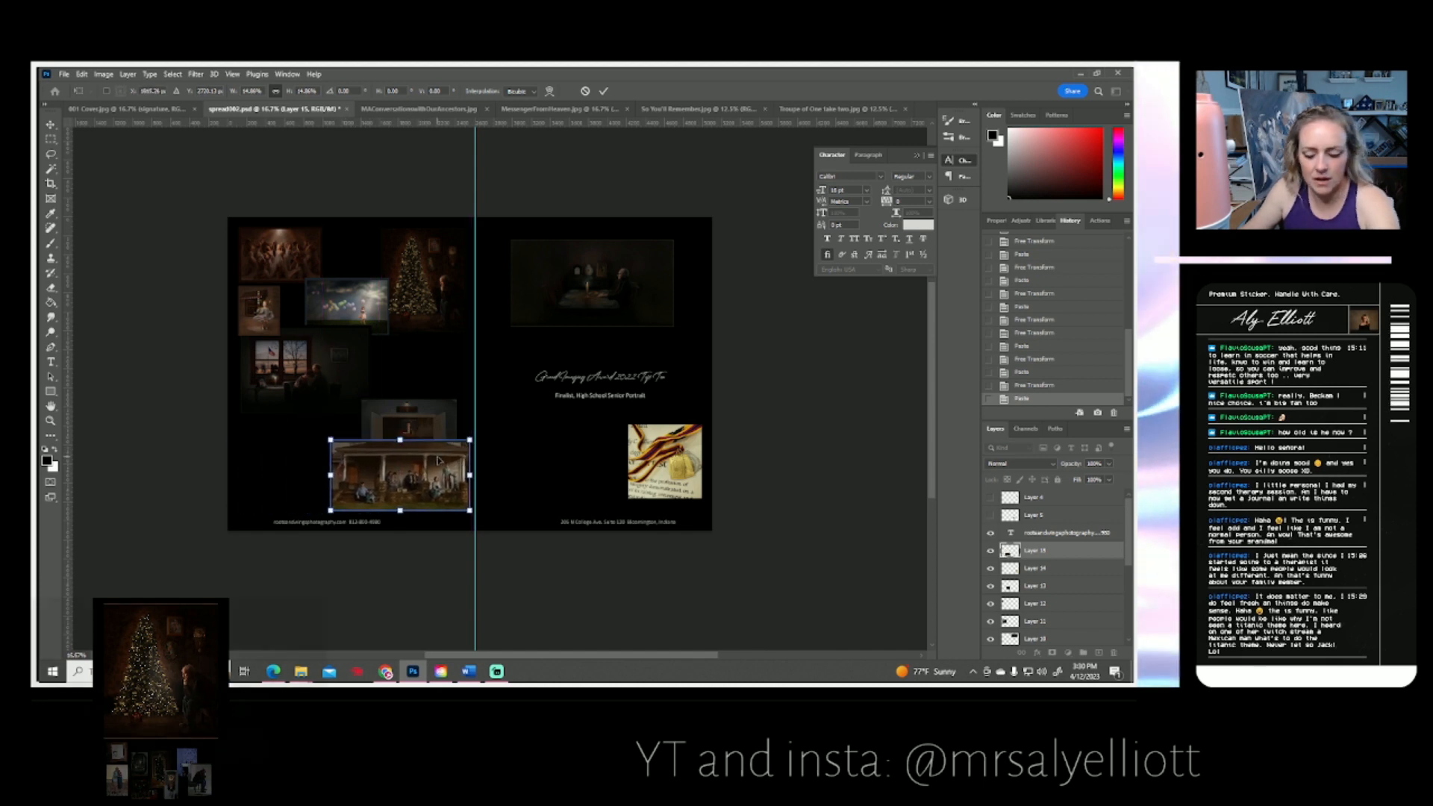
{"action": "key", "text": "Return"}
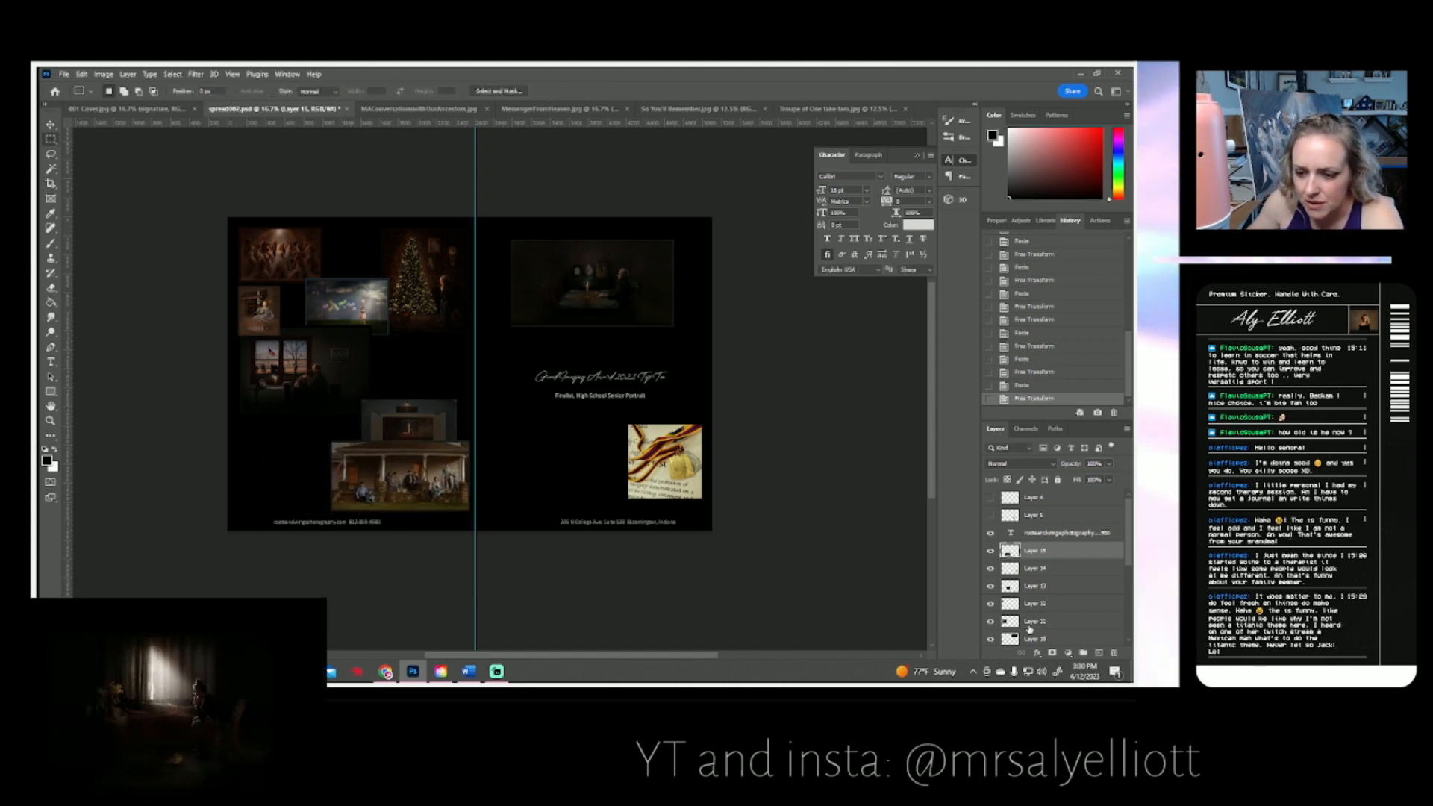
- Bring the church doorway picture in front of the porch picture and shift it slightly up and to the left
{"action": "scroll", "coordinate": [1036, 623], "scroll_direction": "down", "scroll_amount": 2}
{"action": "scroll", "coordinate": [1033, 627], "scroll_direction": "up", "scroll_amount": 2}
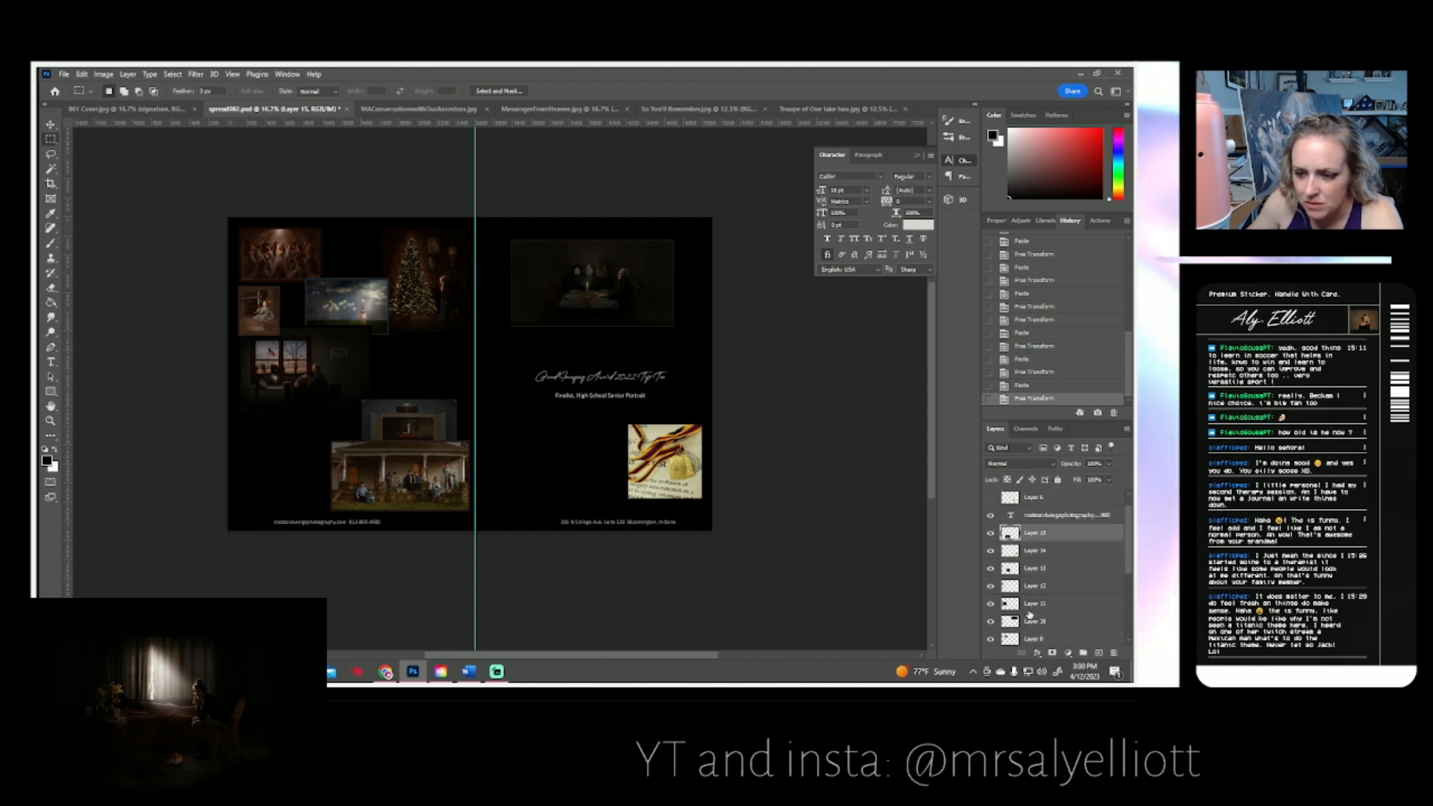
{"action": "left_click", "coordinate": [990, 570]}
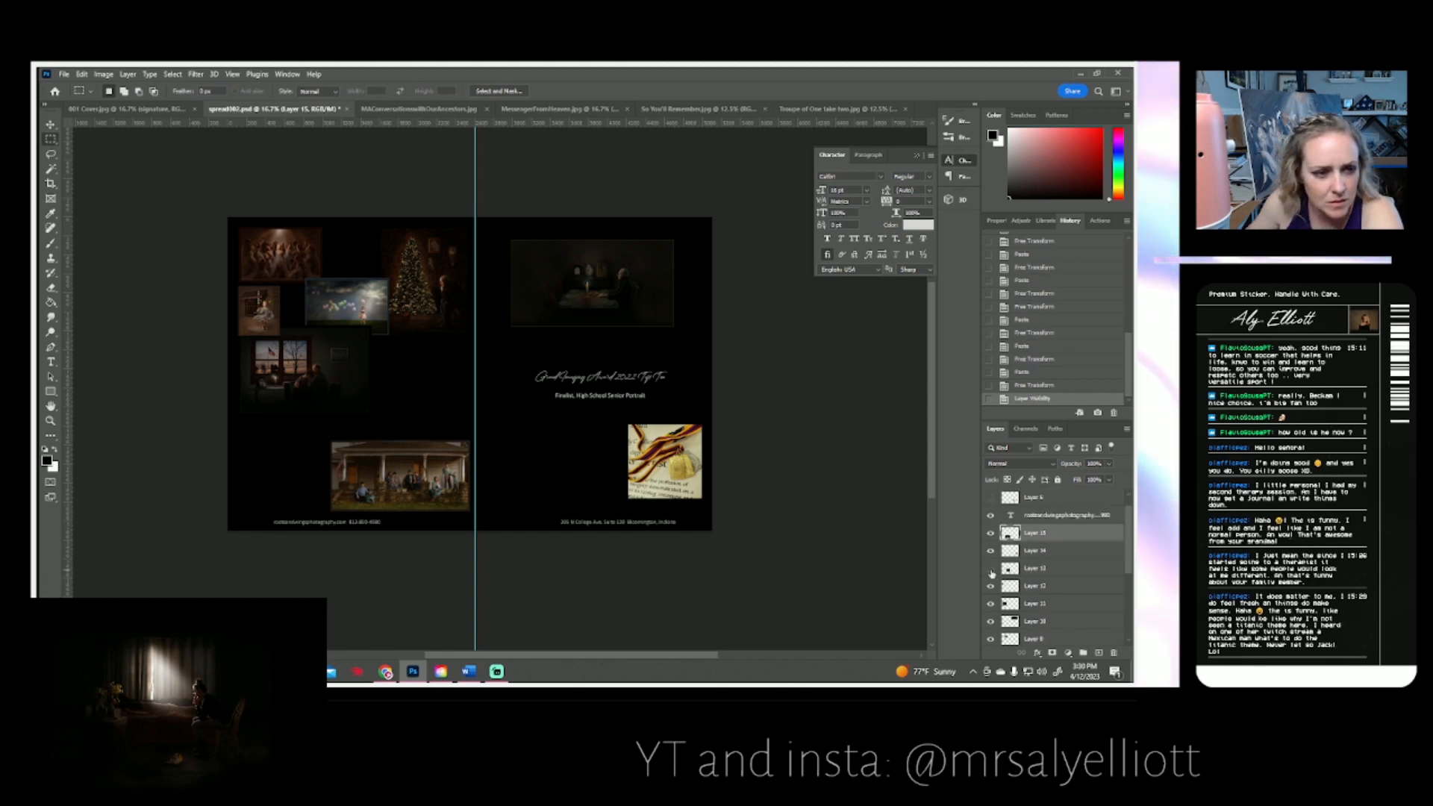
{"action": "left_click", "coordinate": [991, 570]}
{"action": "left_click_drag", "start_coordinate": [1040, 571], "coordinate": [1030, 530]}
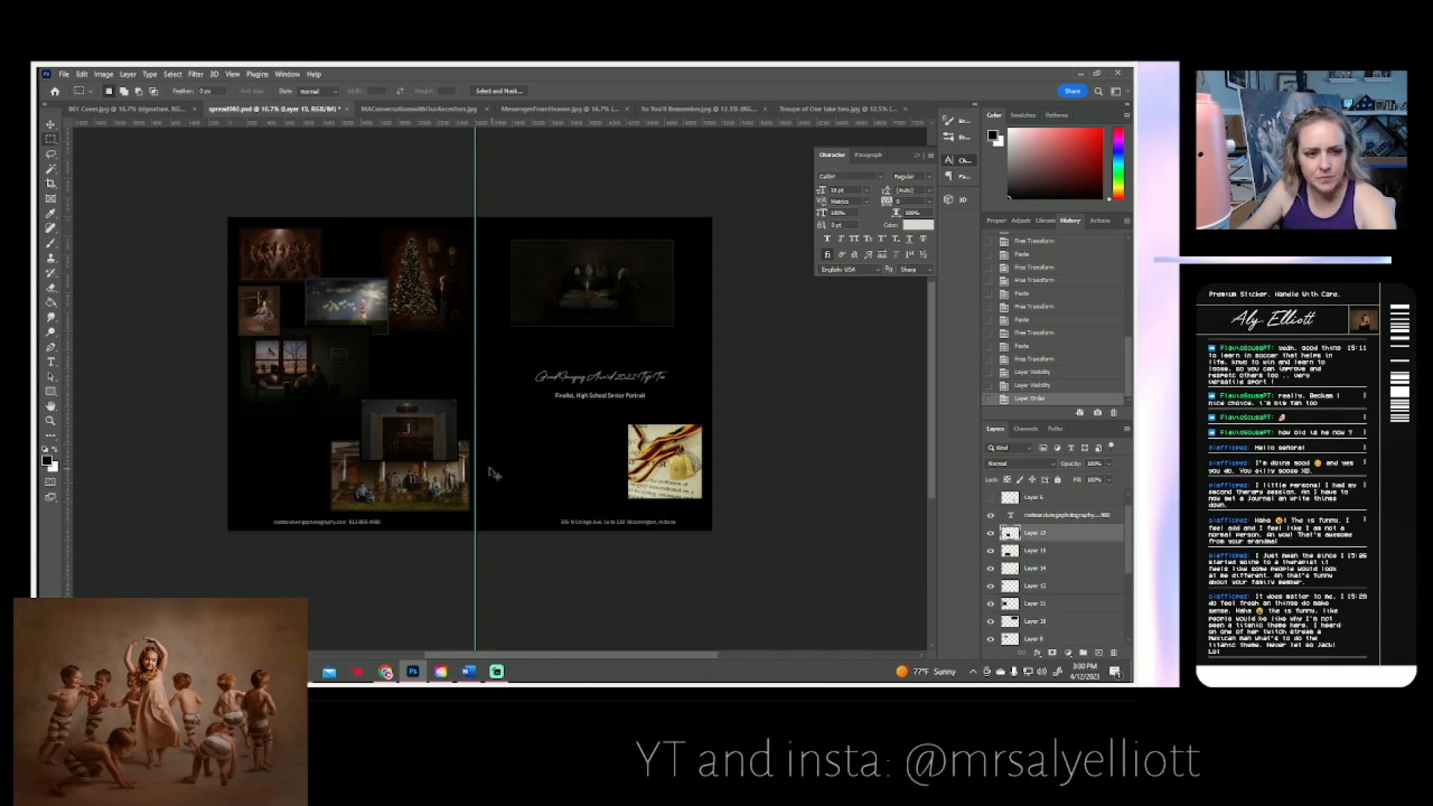
{"action": "key", "text": "ctrl+t"}
{"action": "left_click_drag", "start_coordinate": [428, 451], "coordinate": [418, 436]}
{"action": "key", "text": "Return"}
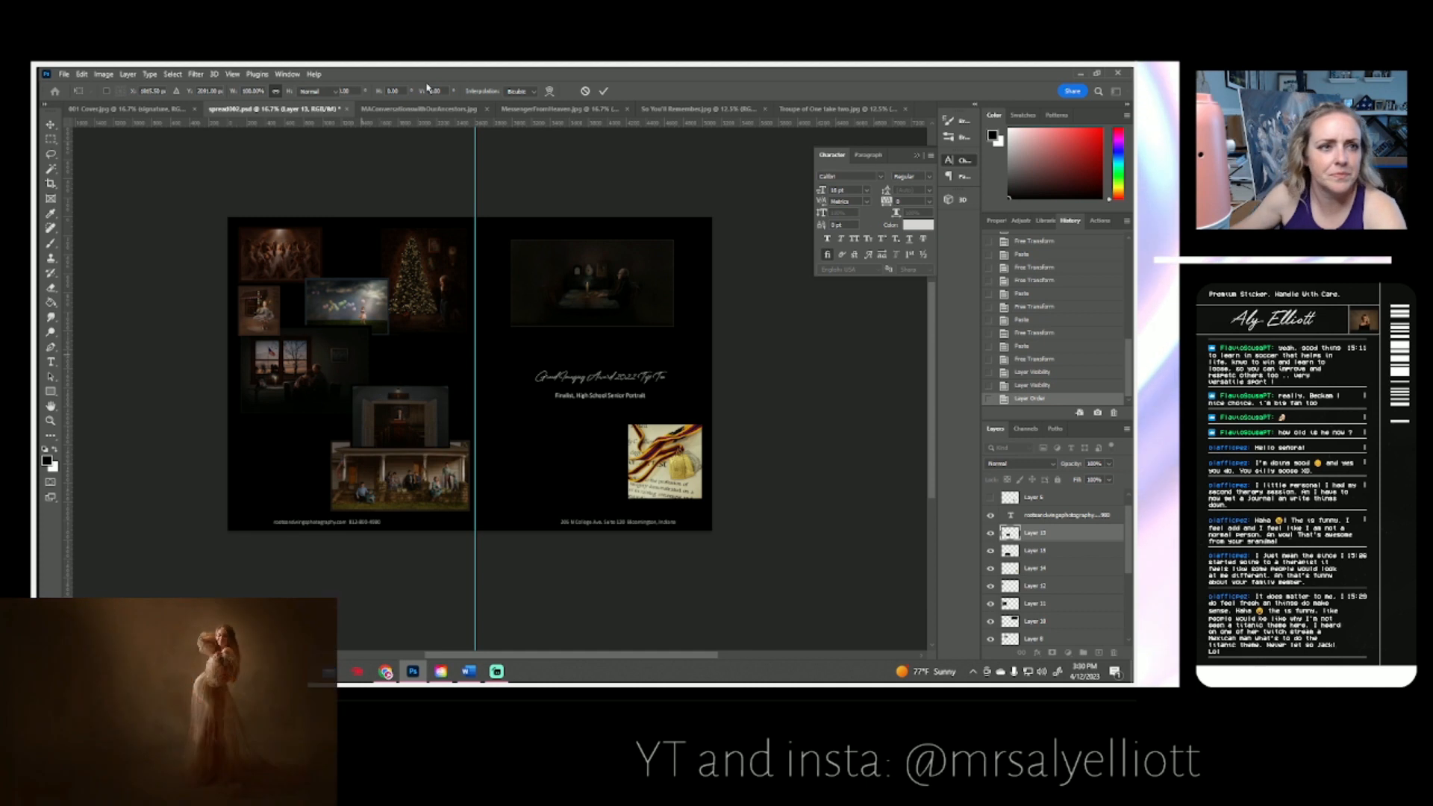
- Close the source document of the porch family picture
{"action": "left_click", "coordinate": [444, 112]}
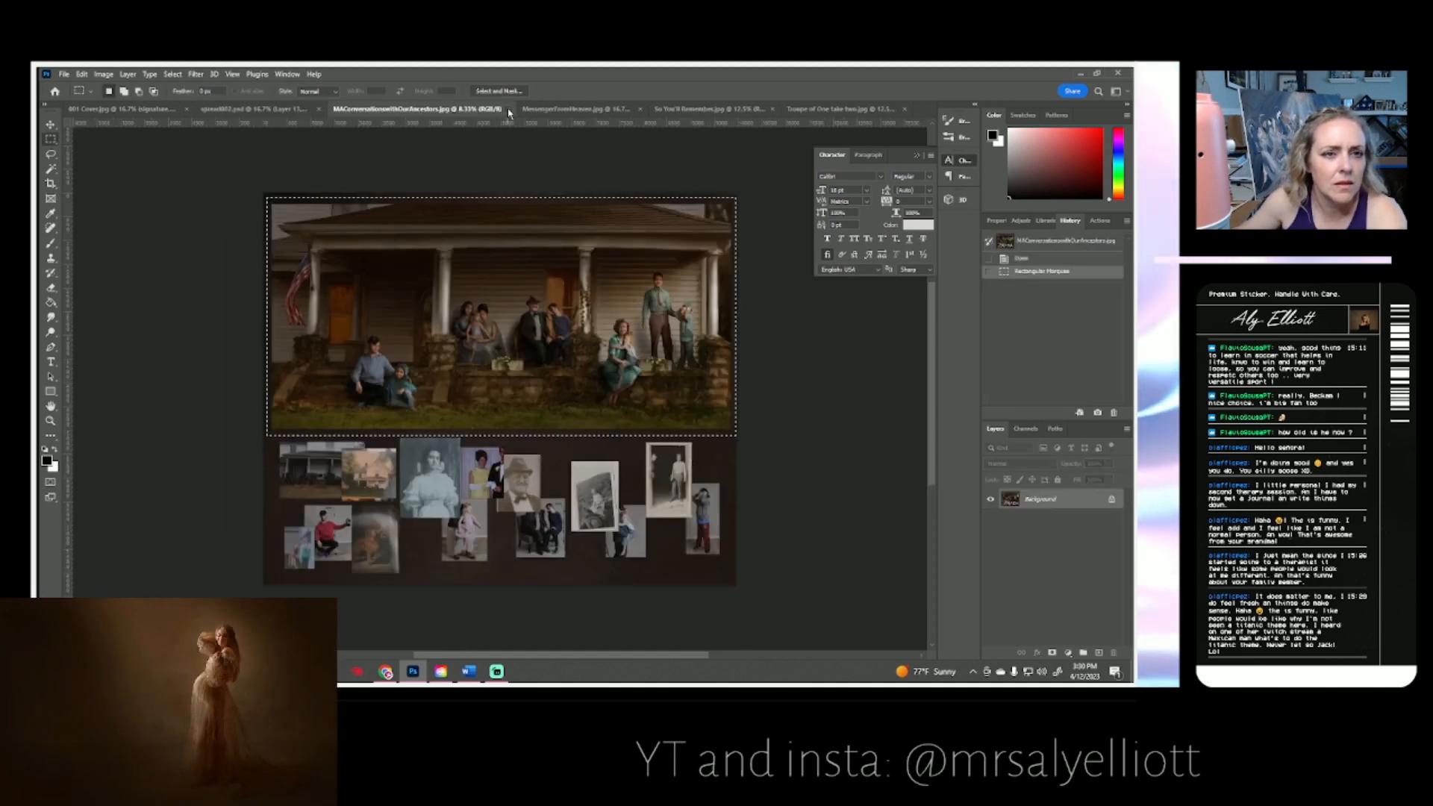
{"action": "left_click", "coordinate": [486, 109]}
{"action": "left_click", "coordinate": [494, 109]}
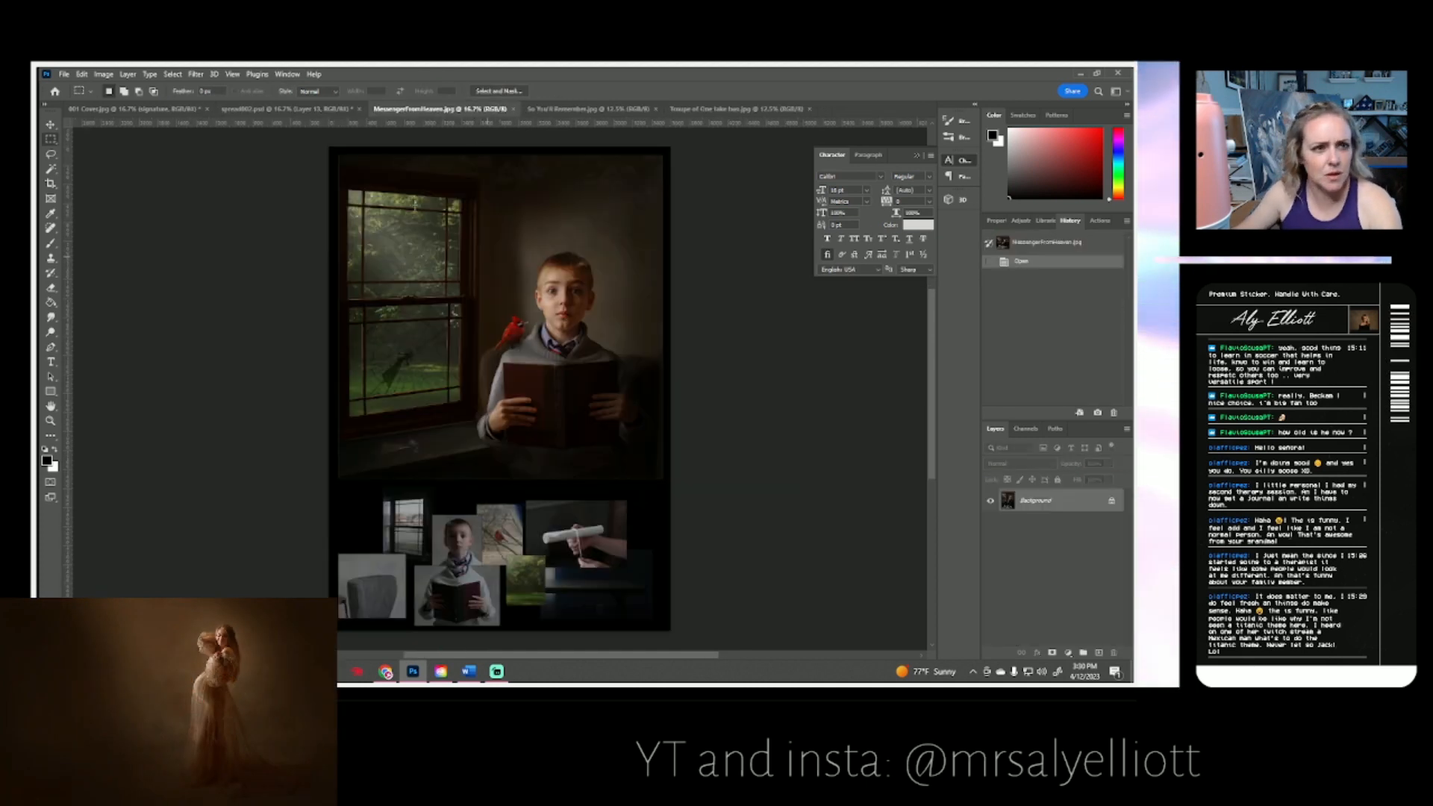
- Copy the reading boy picture from MessengerFromHeaven.jpg into the spread, scaled to about 22% just below the Christmas tree picture
{"action": "left_click_drag", "start_coordinate": [333, 150], "coordinate": [666, 487]}
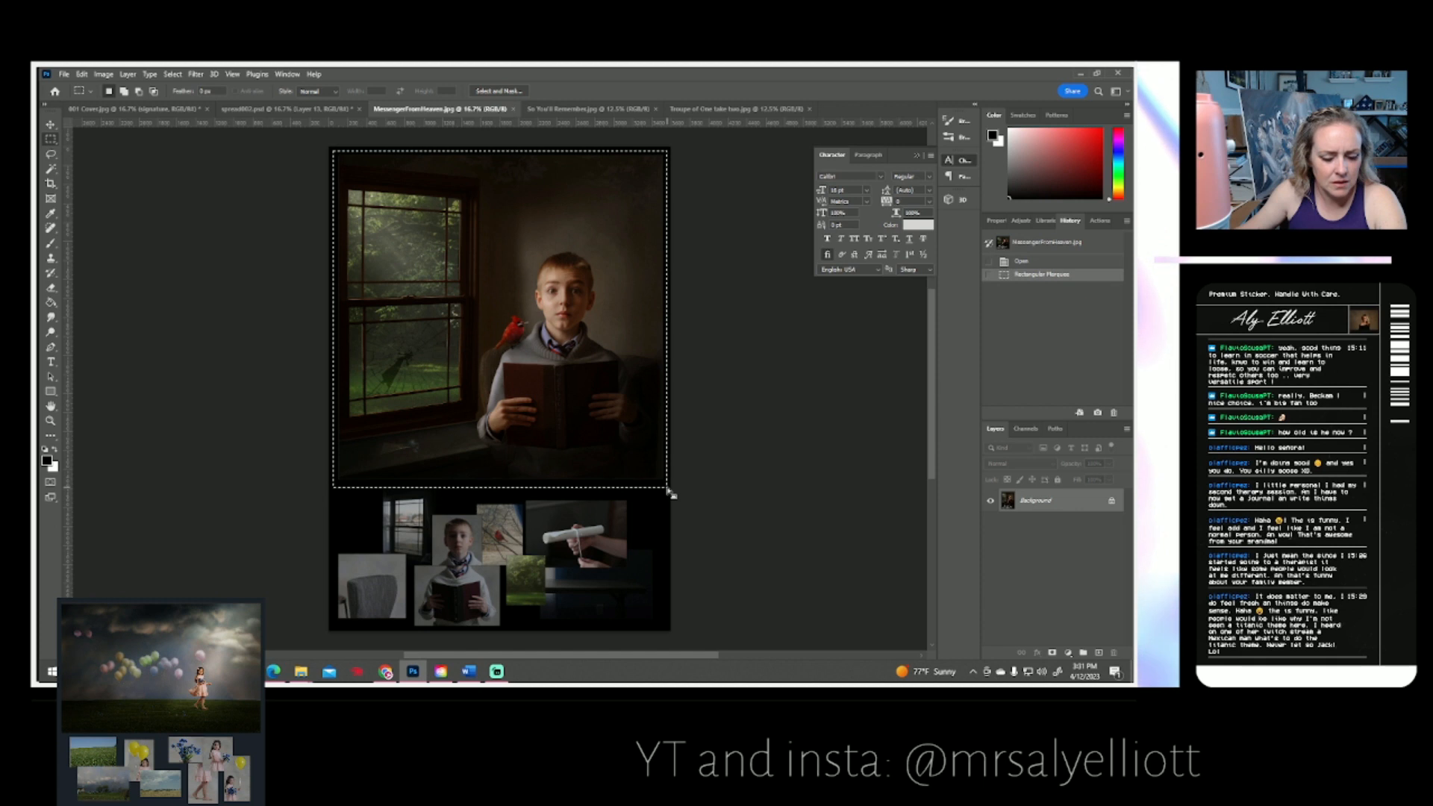
{"action": "left_click", "coordinate": [285, 109]}
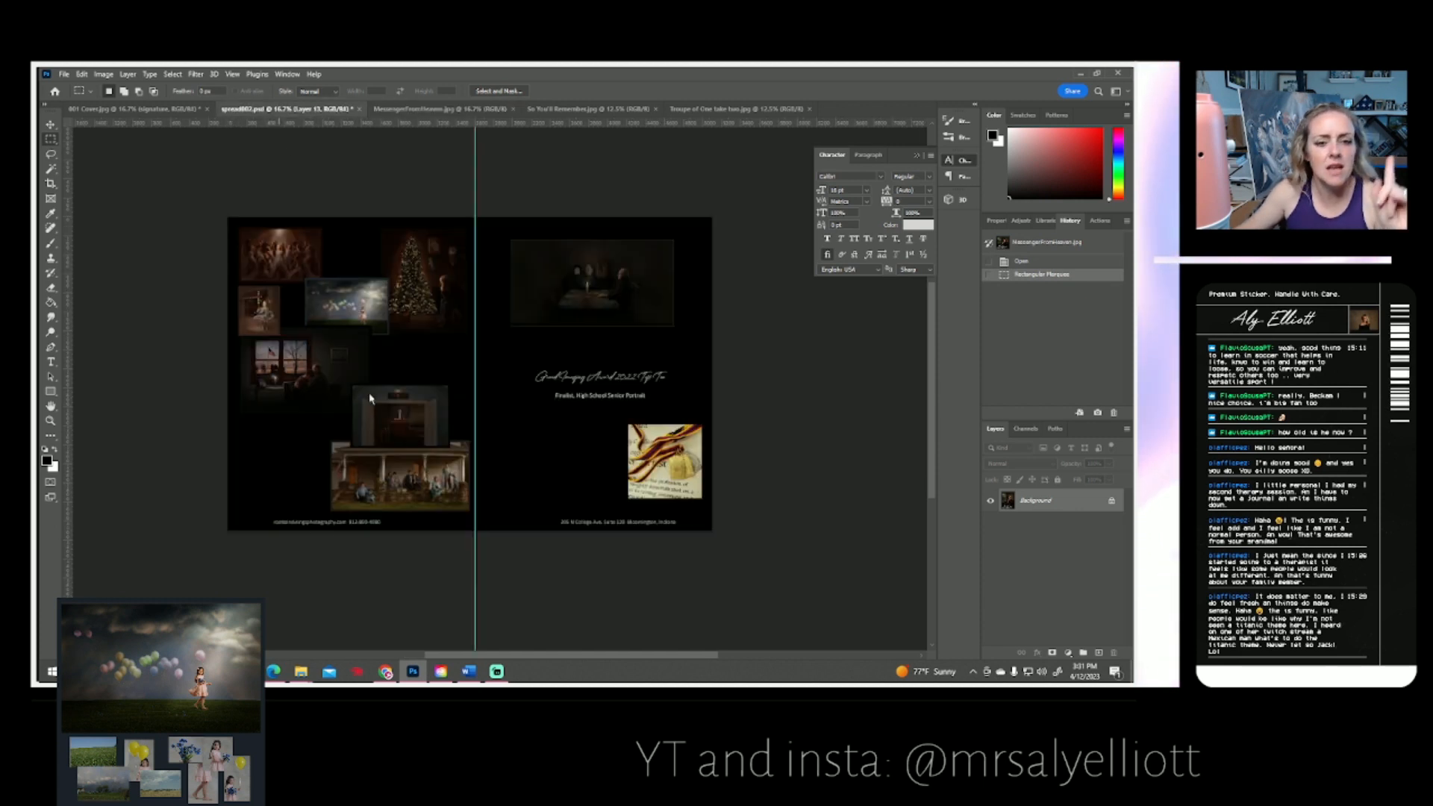
{"action": "key", "text": "ctrl+v"}
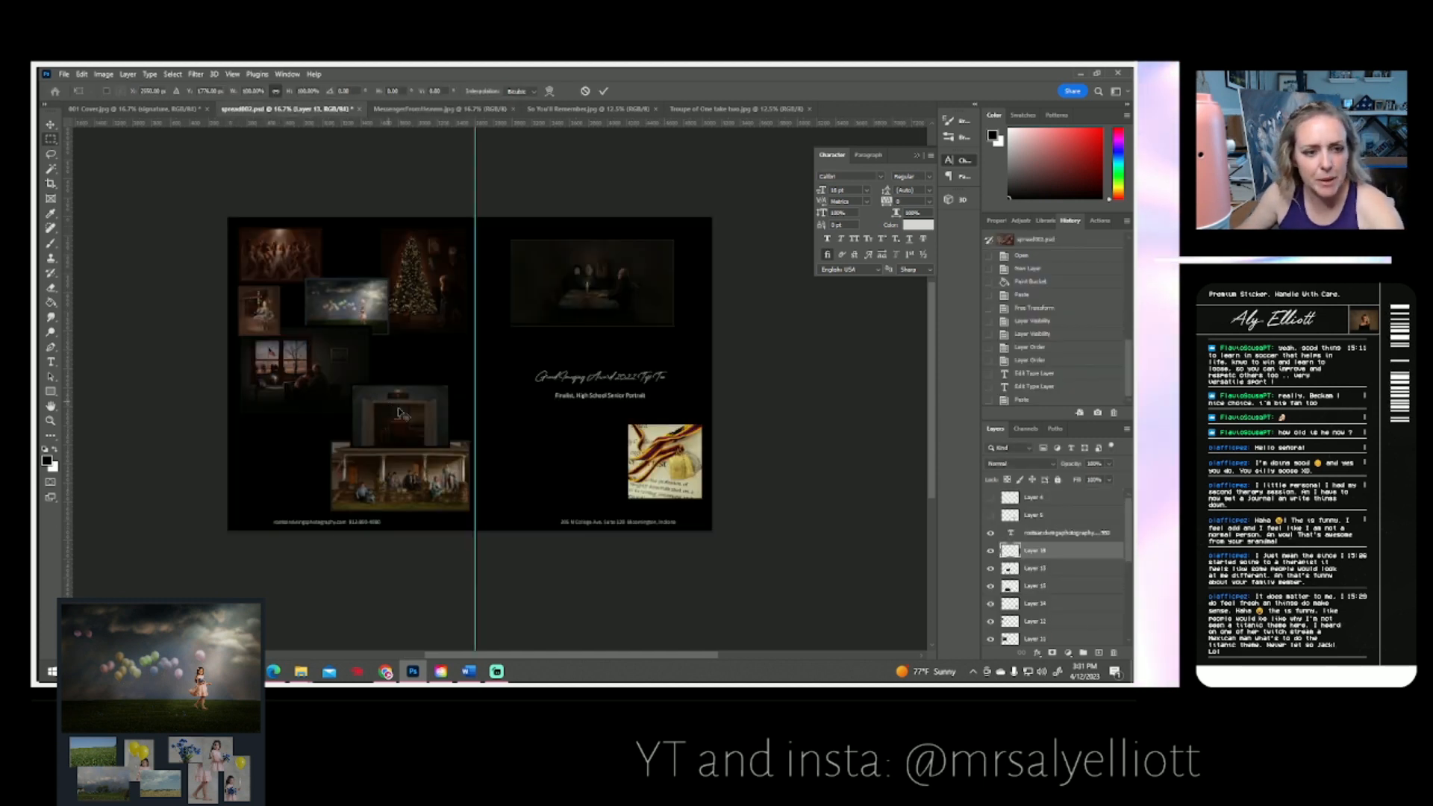
{"action": "key", "text": "ctrl+t"}
{"action": "left_click_drag", "start_coordinate": [635, 218], "coordinate": [461, 309]}
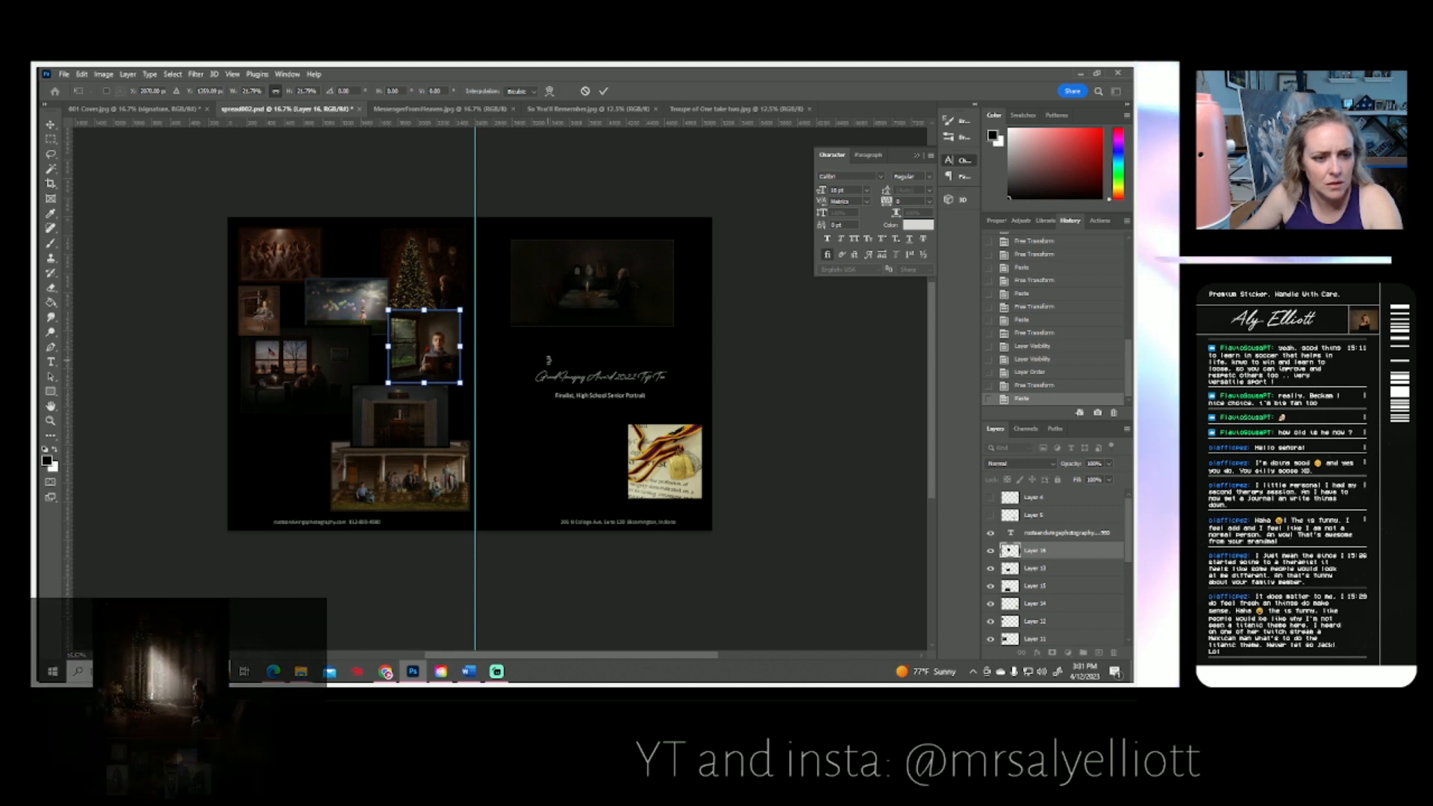
{"action": "key", "text": "Return"}
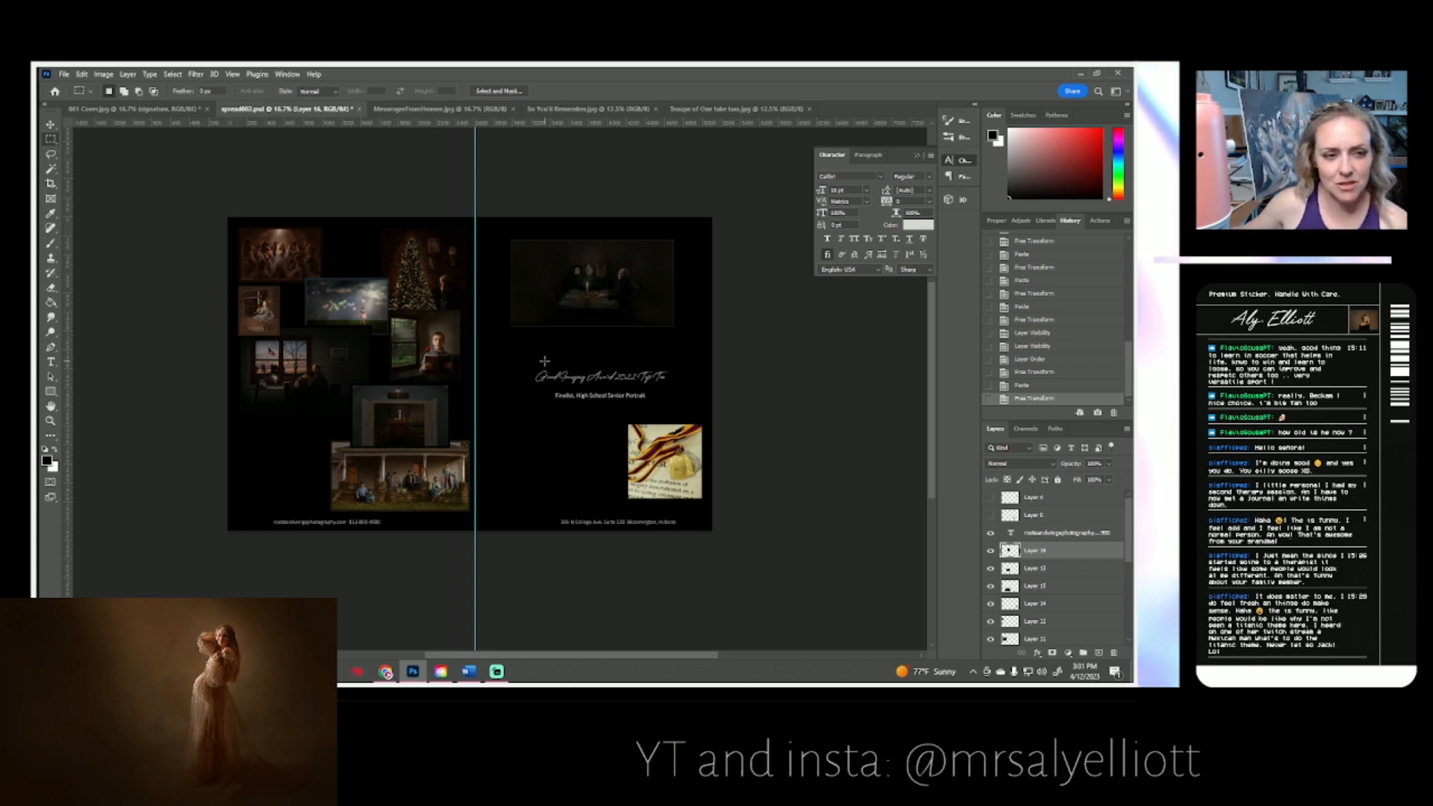
- Copy the lamplit grandfather and girl picture from So You'll Remember.jpg into the spread, scaled to about 18% beside the porch picture on the left page
{"action": "left_click", "coordinate": [432, 109]}
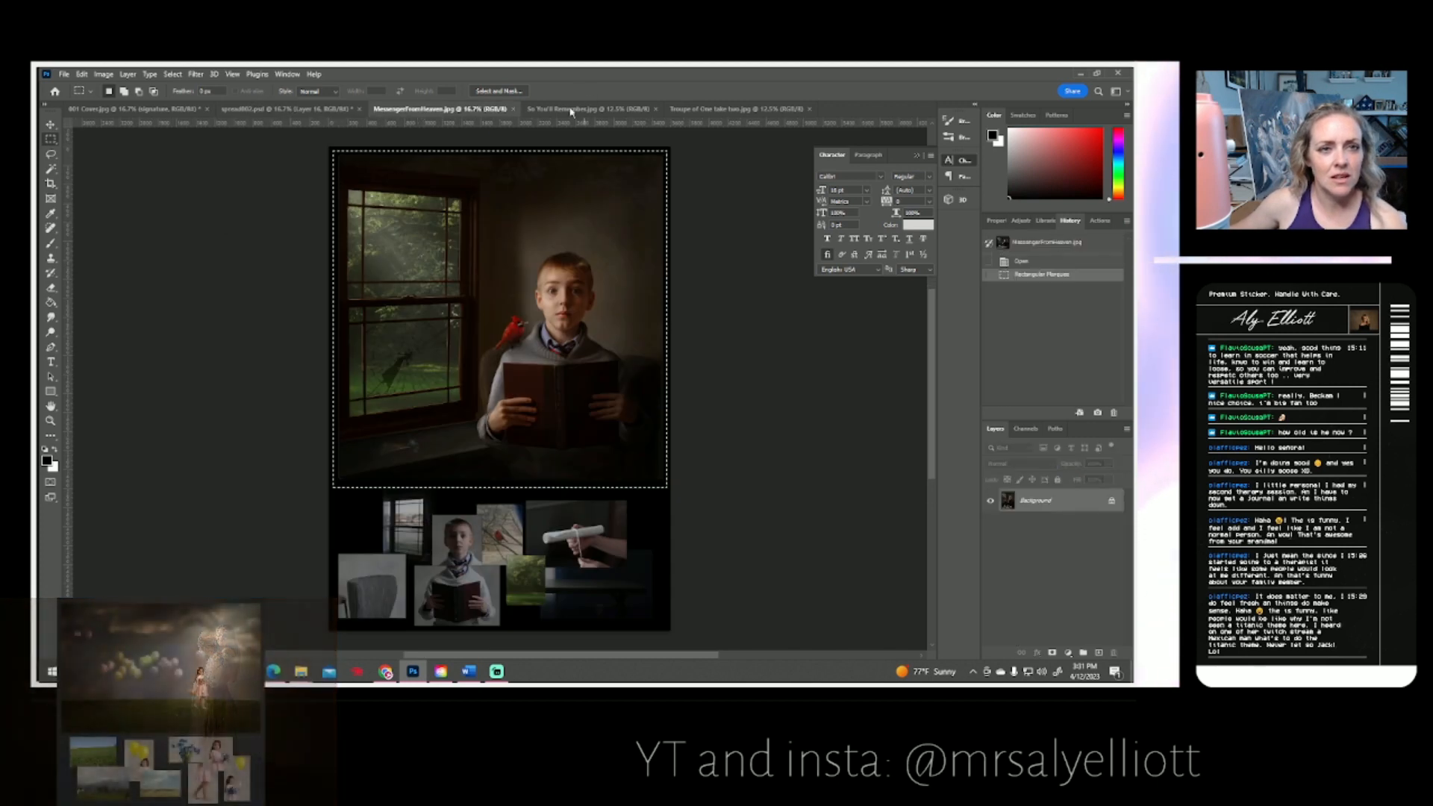
{"action": "left_click", "coordinate": [570, 109]}
{"action": "left_click_drag", "start_coordinate": [284, 174], "coordinate": [713, 415]}
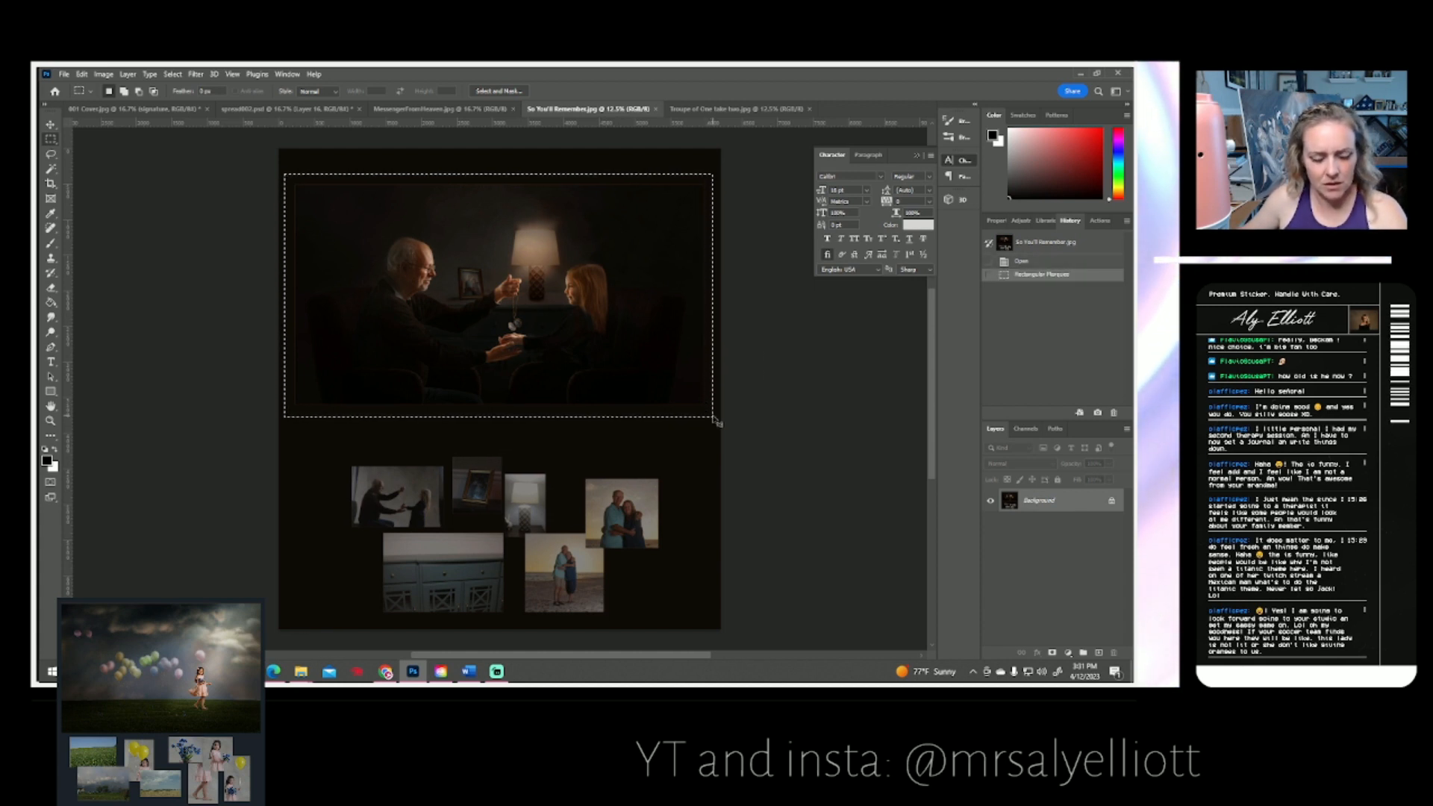
{"action": "left_click", "coordinate": [287, 109]}
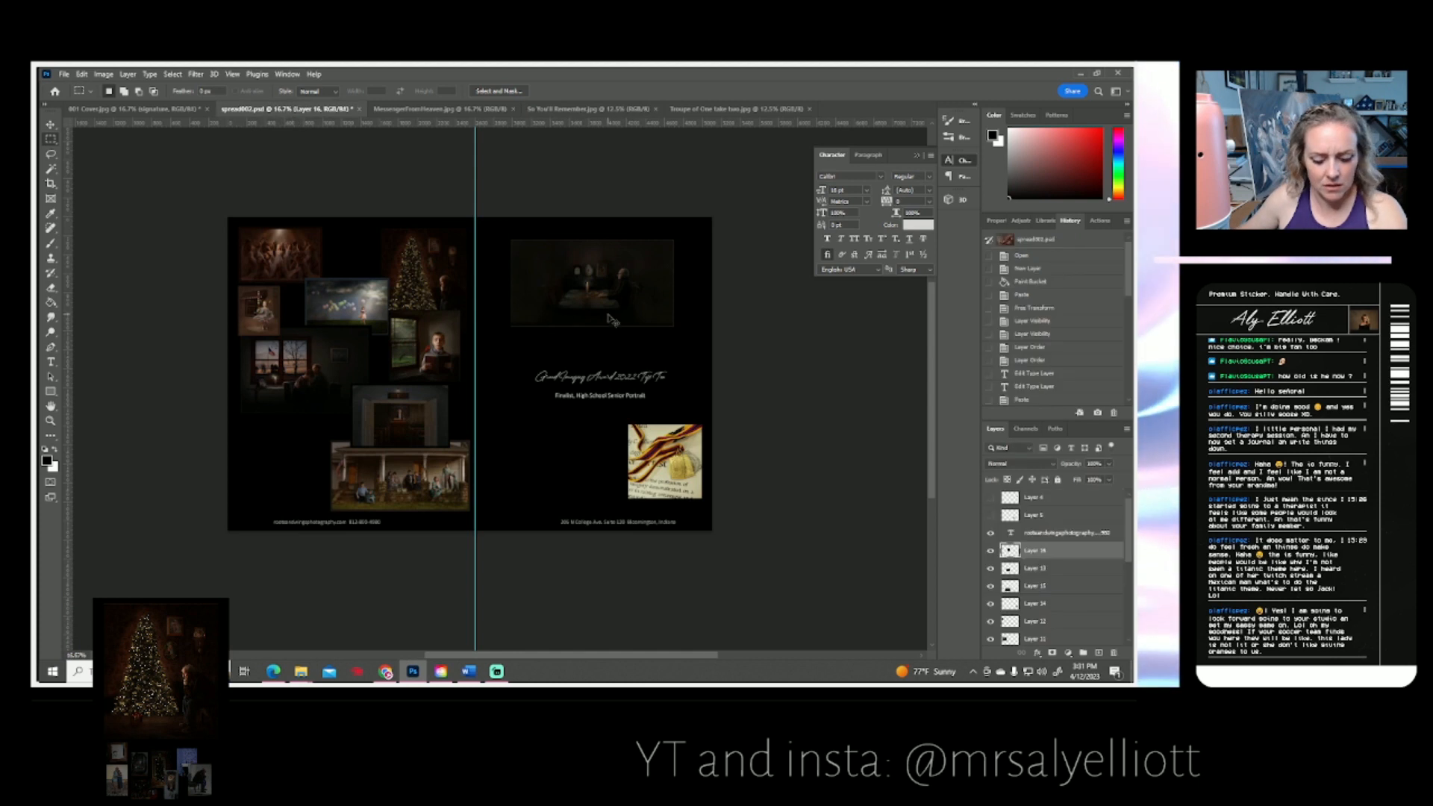
{"action": "key", "text": "ctrl+v"}
{"action": "key", "text": "ctrl+t"}
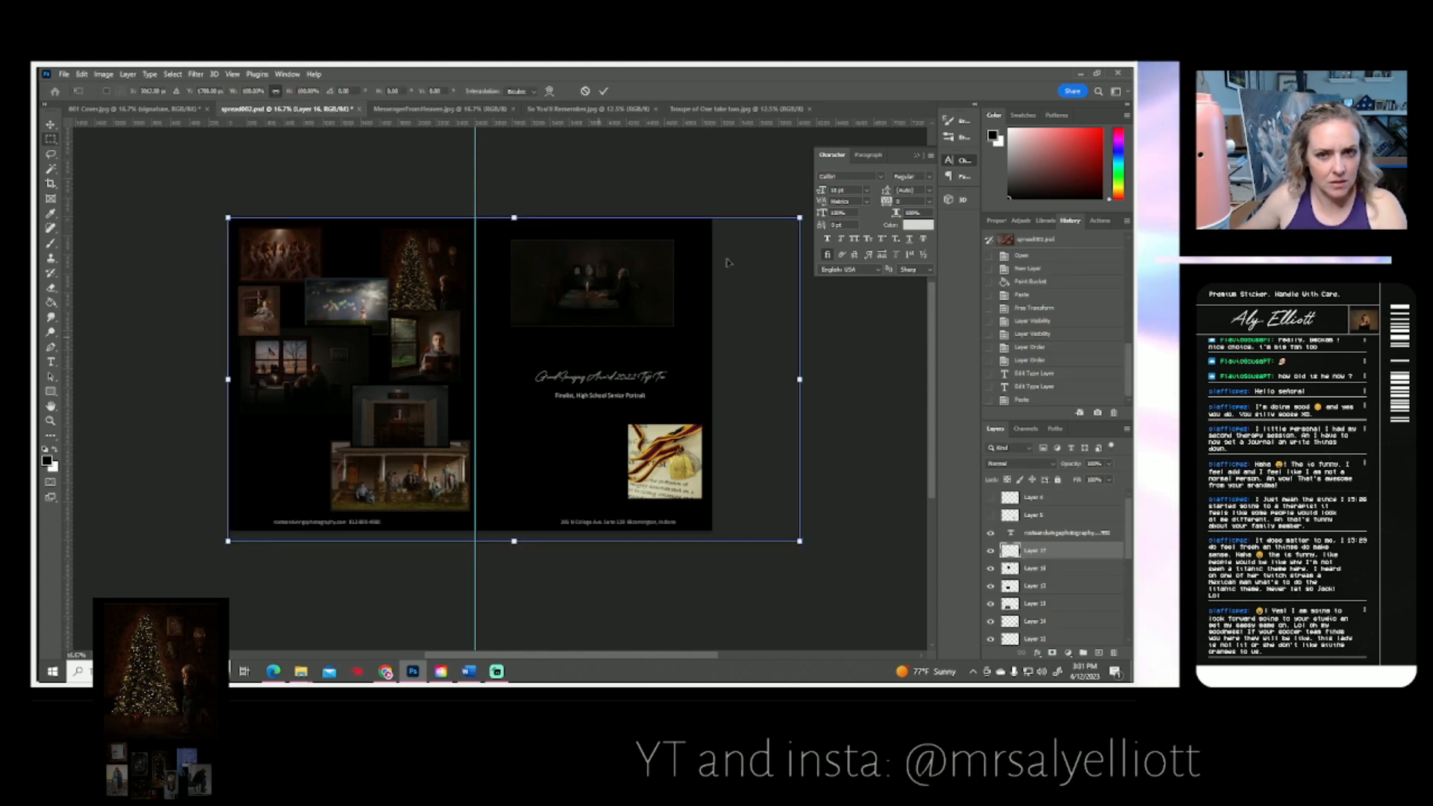
{"action": "left_click_drag", "start_coordinate": [798, 225], "coordinate": [619, 337]}
{"action": "left_click_drag", "start_coordinate": [608, 339], "coordinate": [341, 463]}
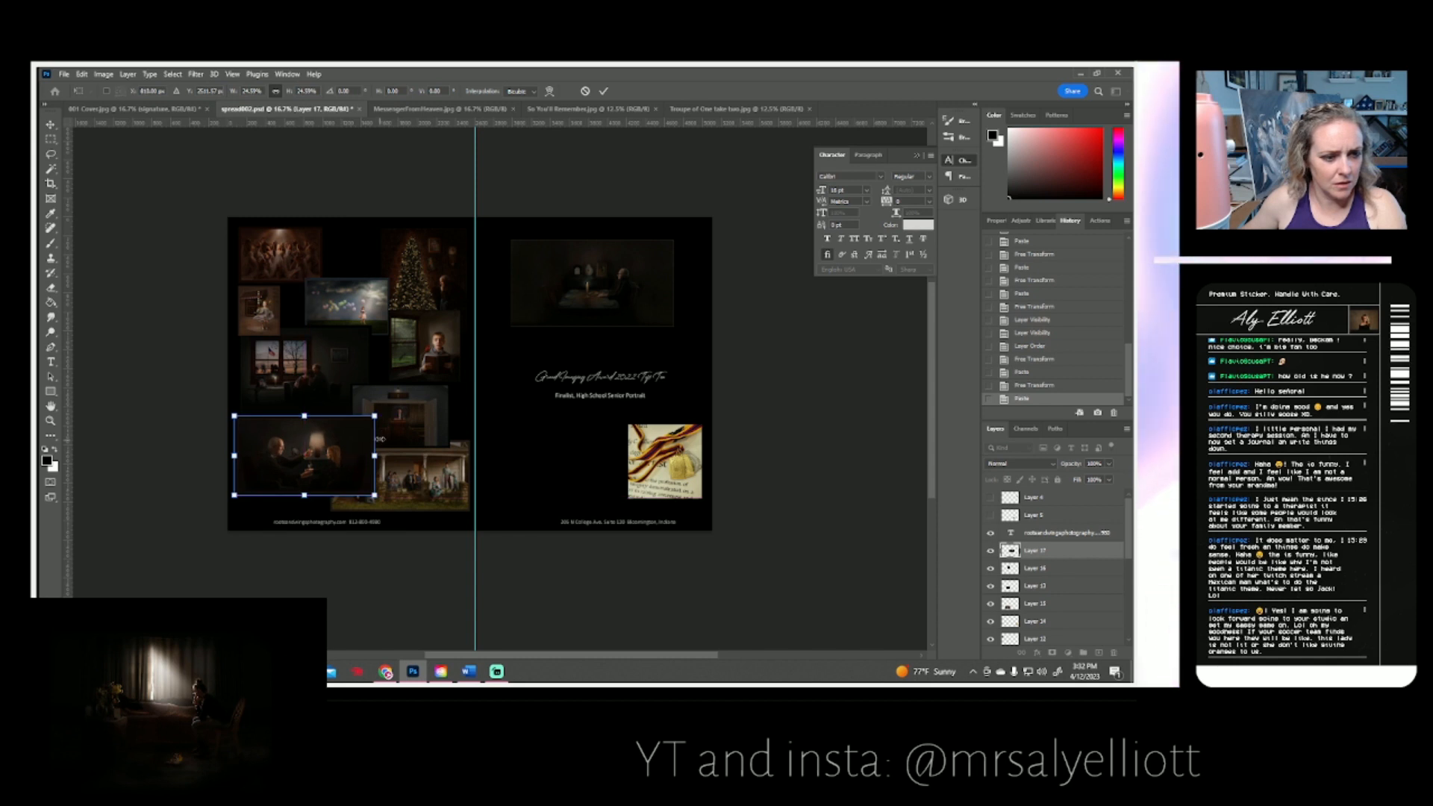
{"action": "left_click_drag", "start_coordinate": [374, 419], "coordinate": [339, 459]}
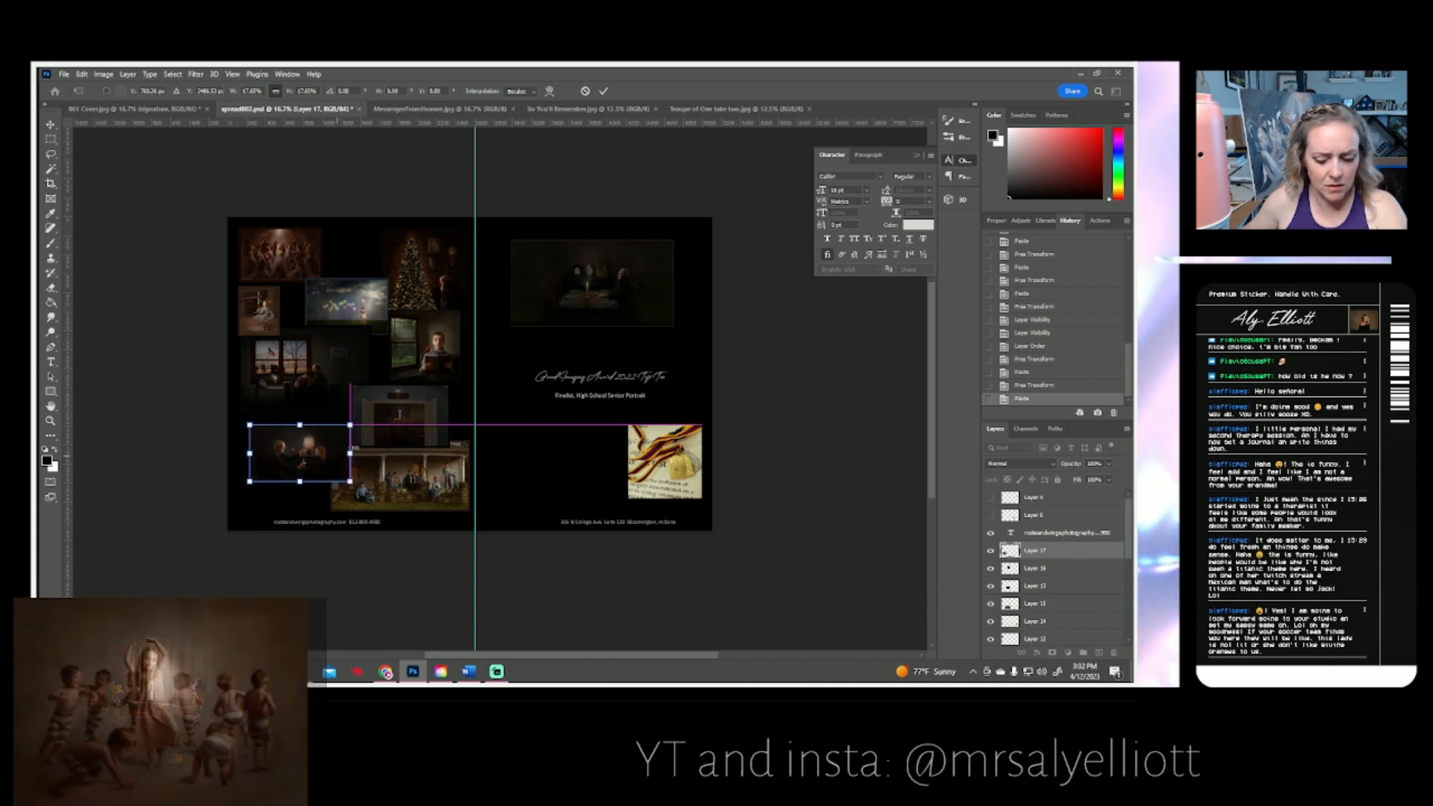
{"action": "key", "text": "Return"}
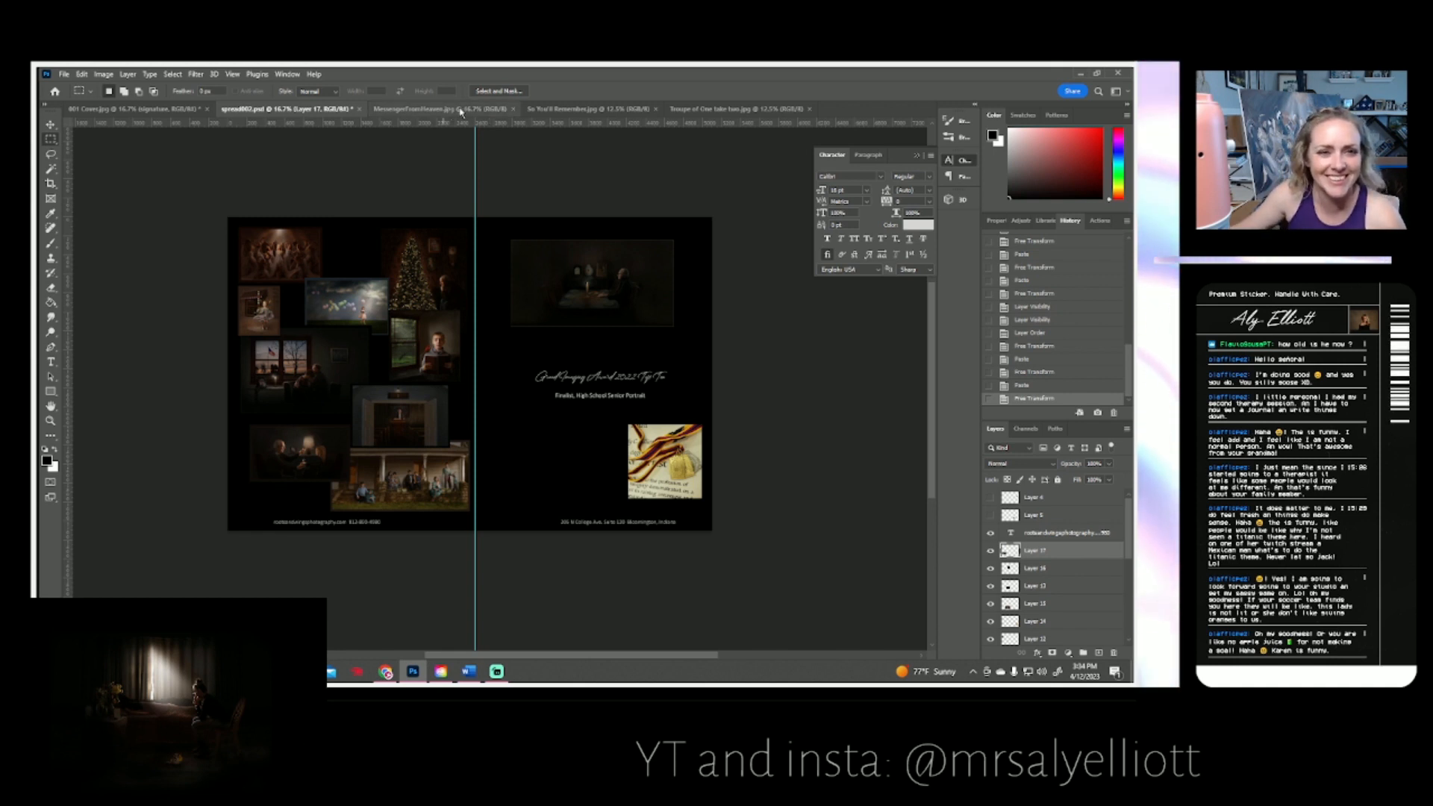
- Close the source documents So You'll Remember.jpg and Troupe of One take two.jpg
{"action": "left_click", "coordinate": [549, 109]}
{"action": "left_click", "coordinate": [656, 109]}
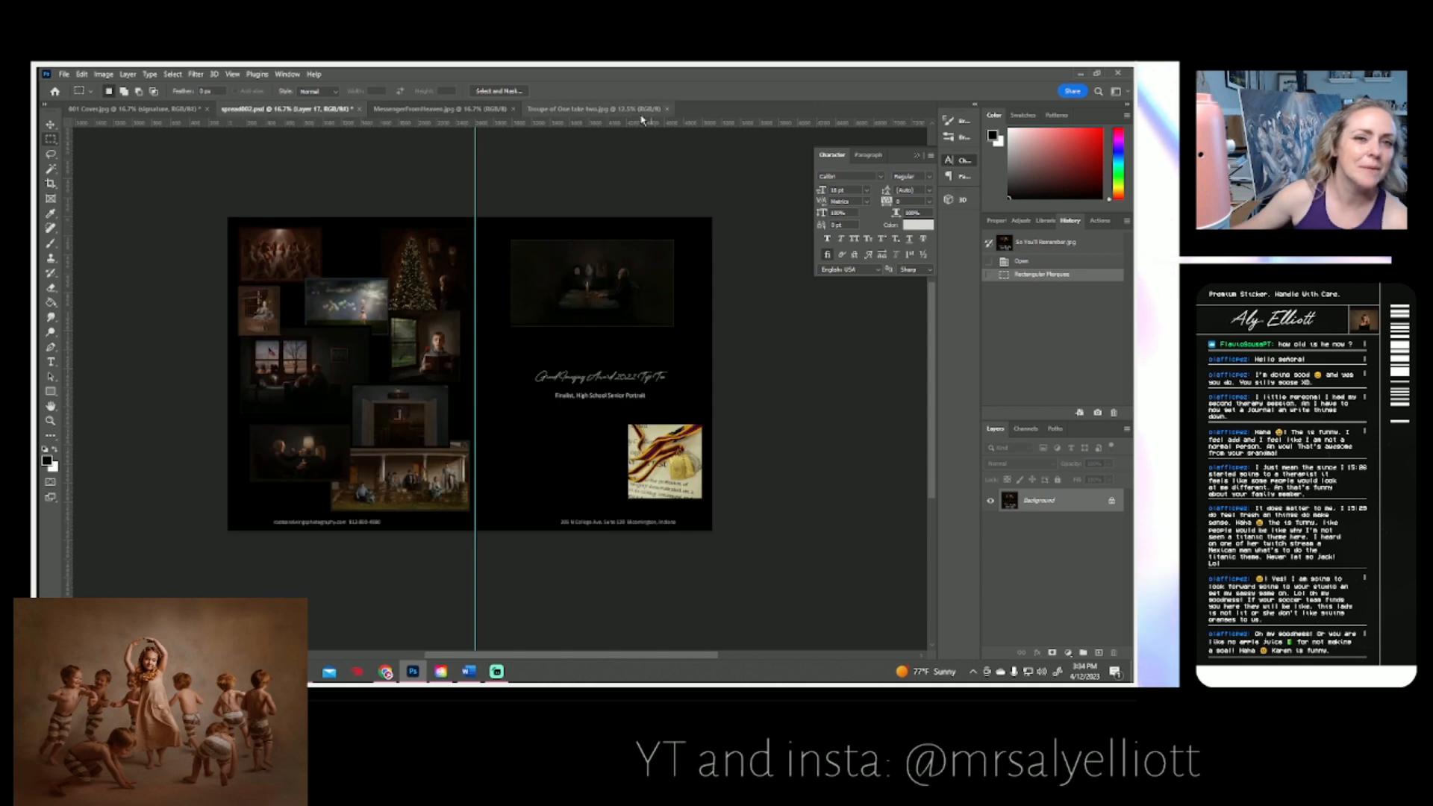
{"action": "left_click", "coordinate": [593, 109]}
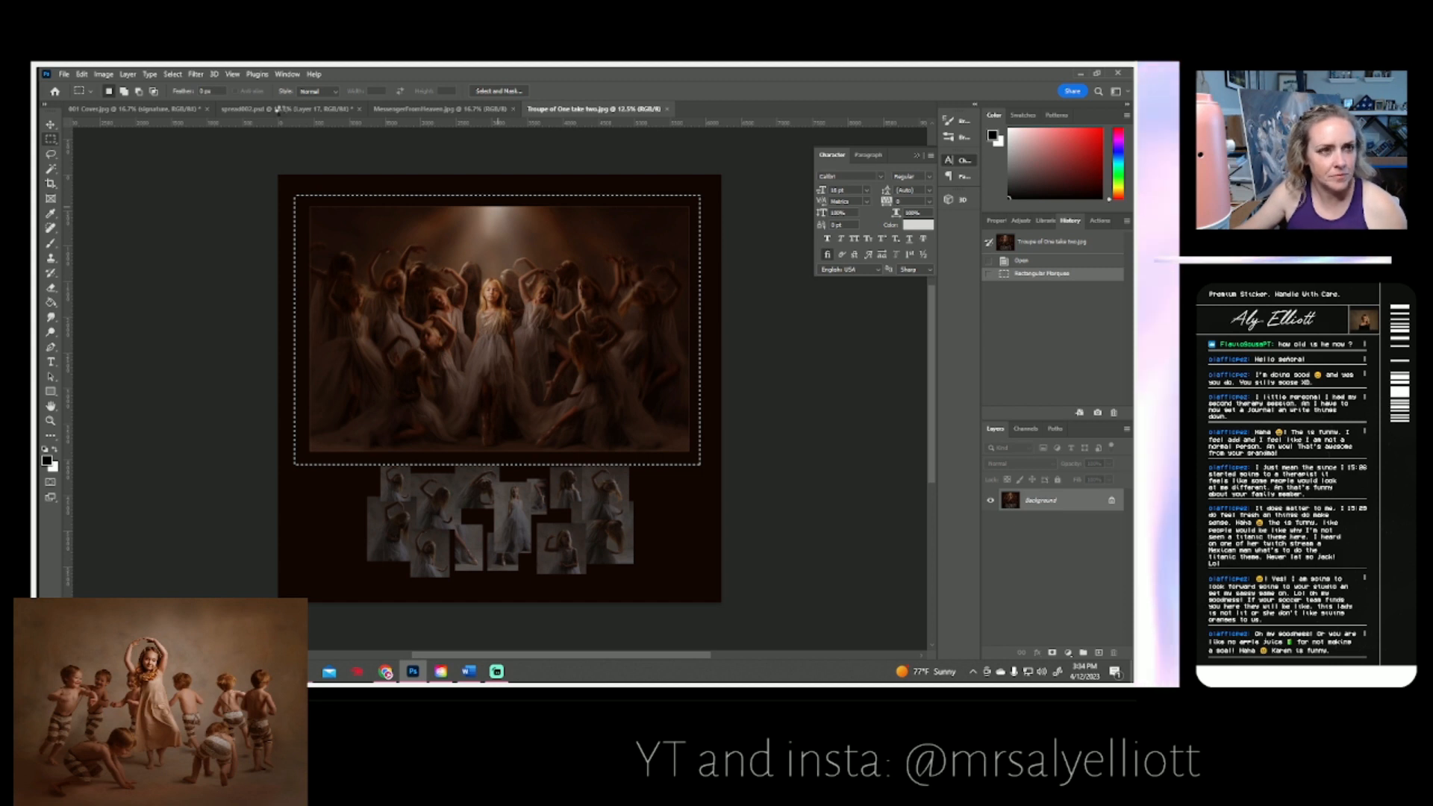
{"action": "left_click", "coordinate": [282, 111]}
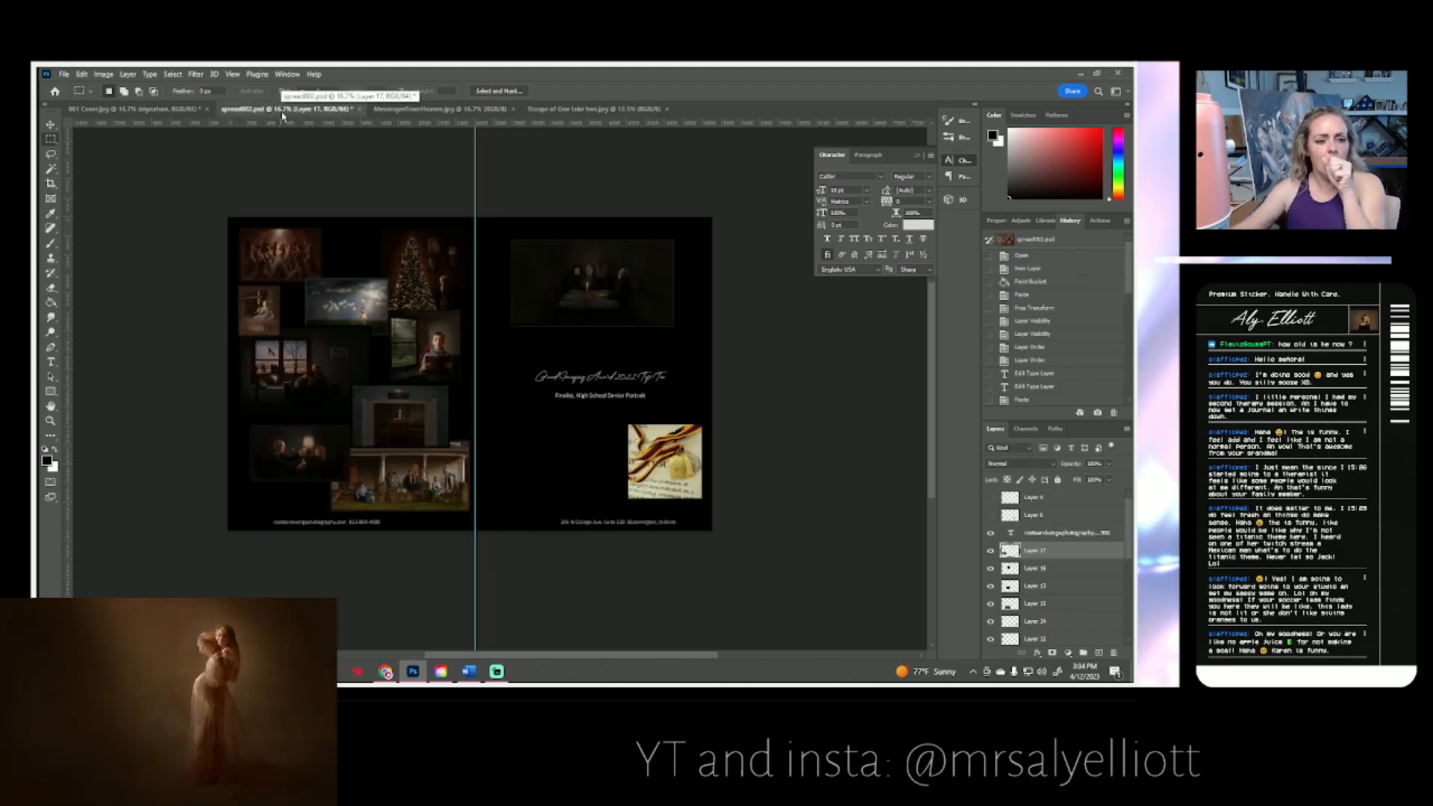
{"action": "left_click", "coordinate": [666, 109]}
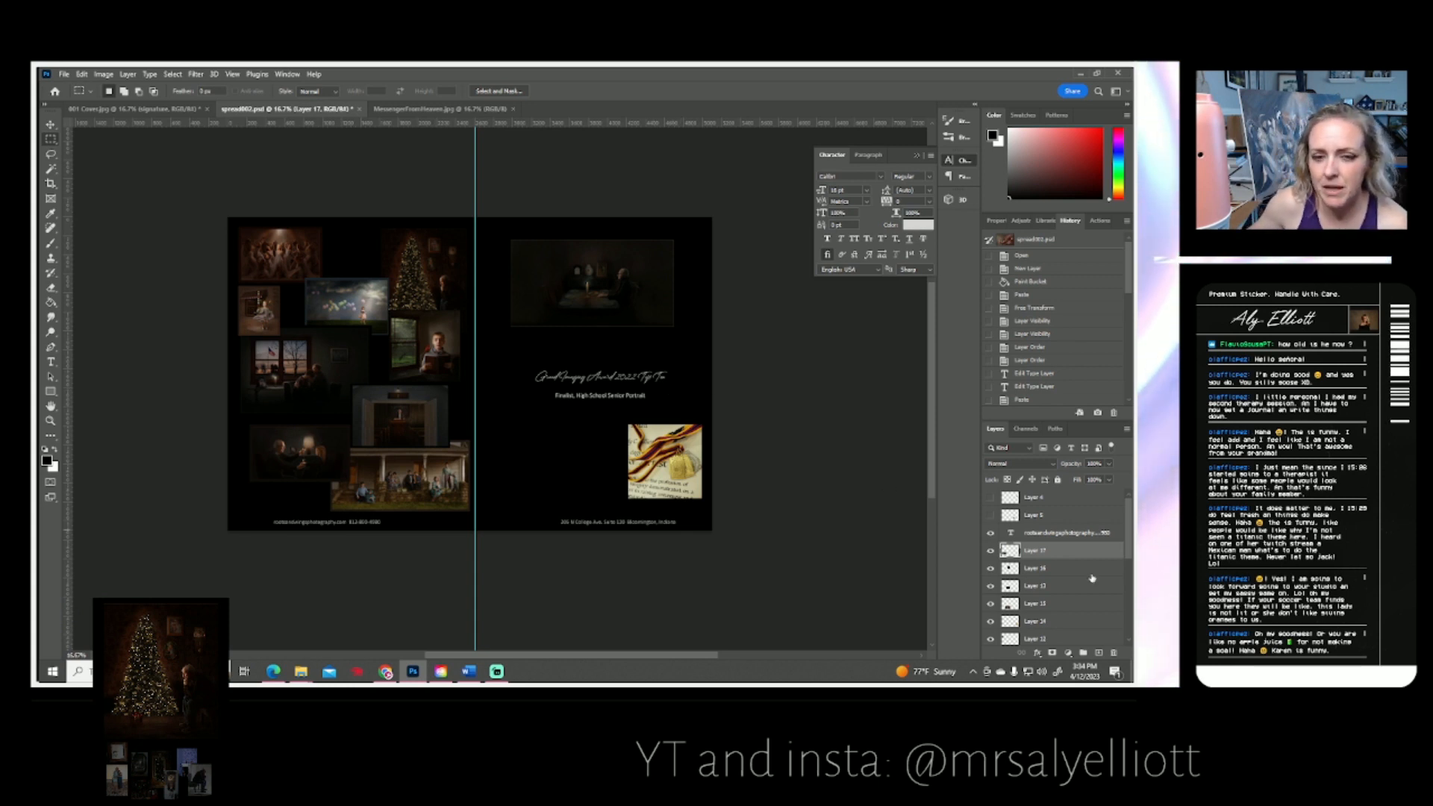
- Replace the script award heading on the right page with "Master Artist degree"
{"action": "left_click", "coordinate": [1057, 533]}
{"action": "scroll", "coordinate": [1067, 560], "scroll_direction": "down", "scroll_amount": 3}
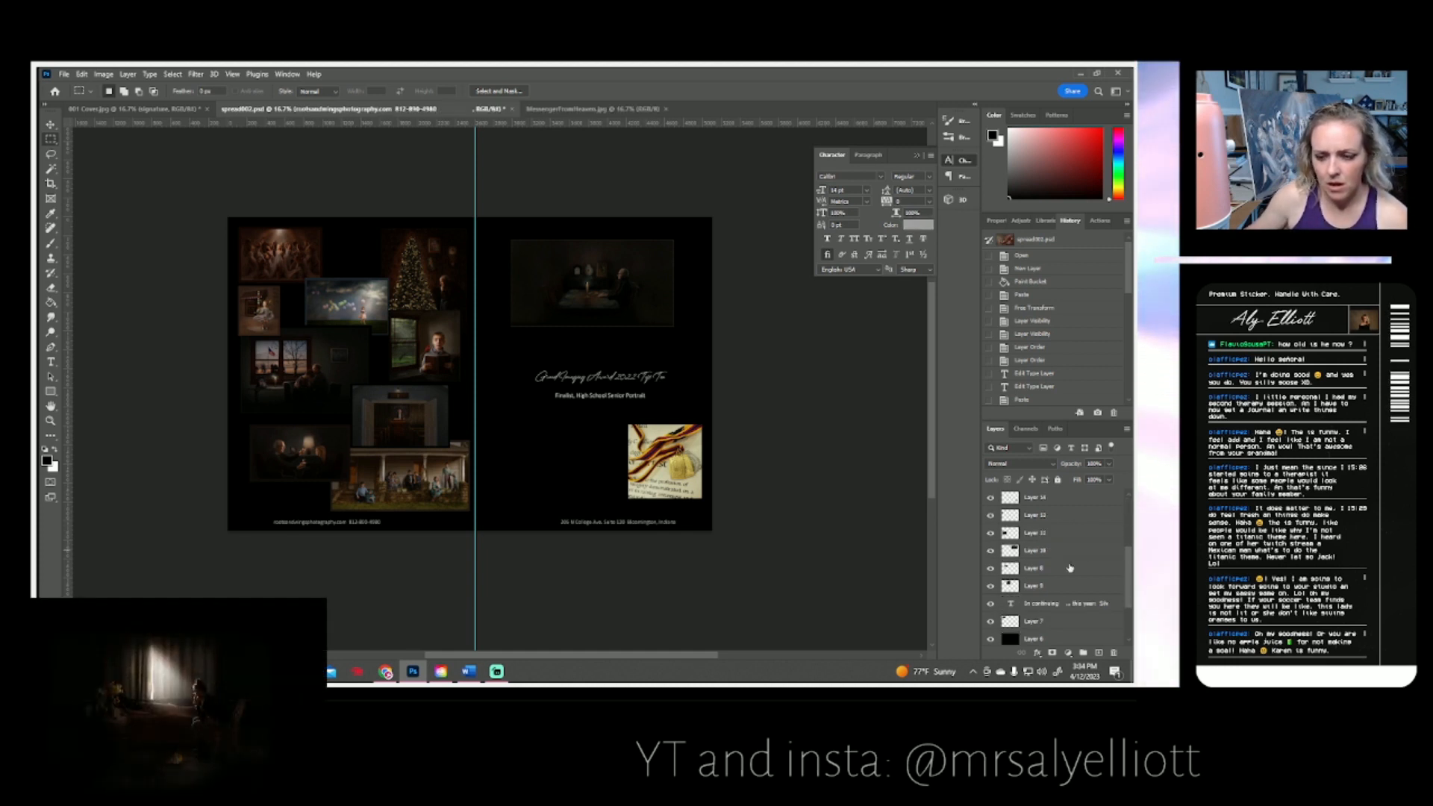
{"action": "left_click", "coordinate": [1053, 605]}
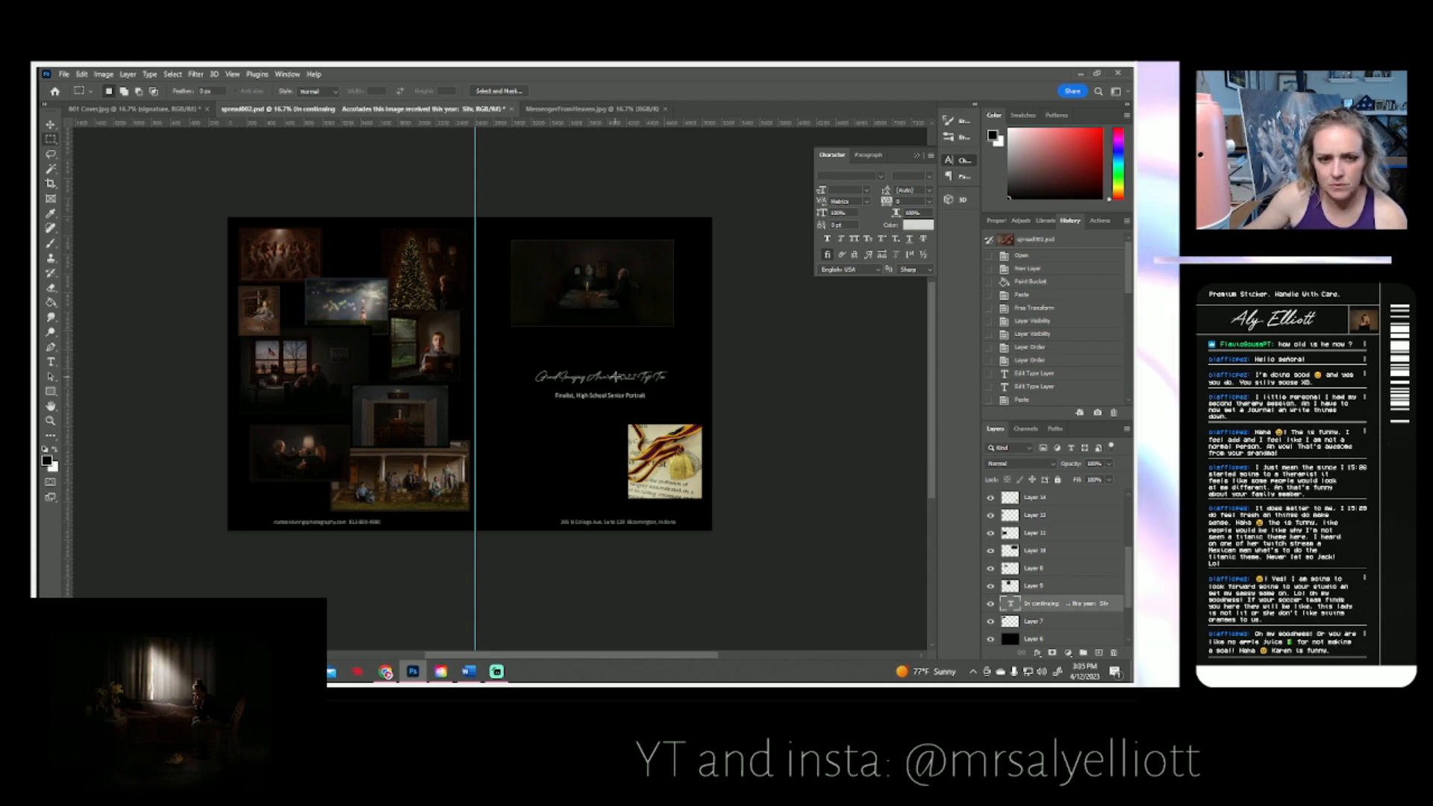
{"action": "left_click", "coordinate": [50, 362]}
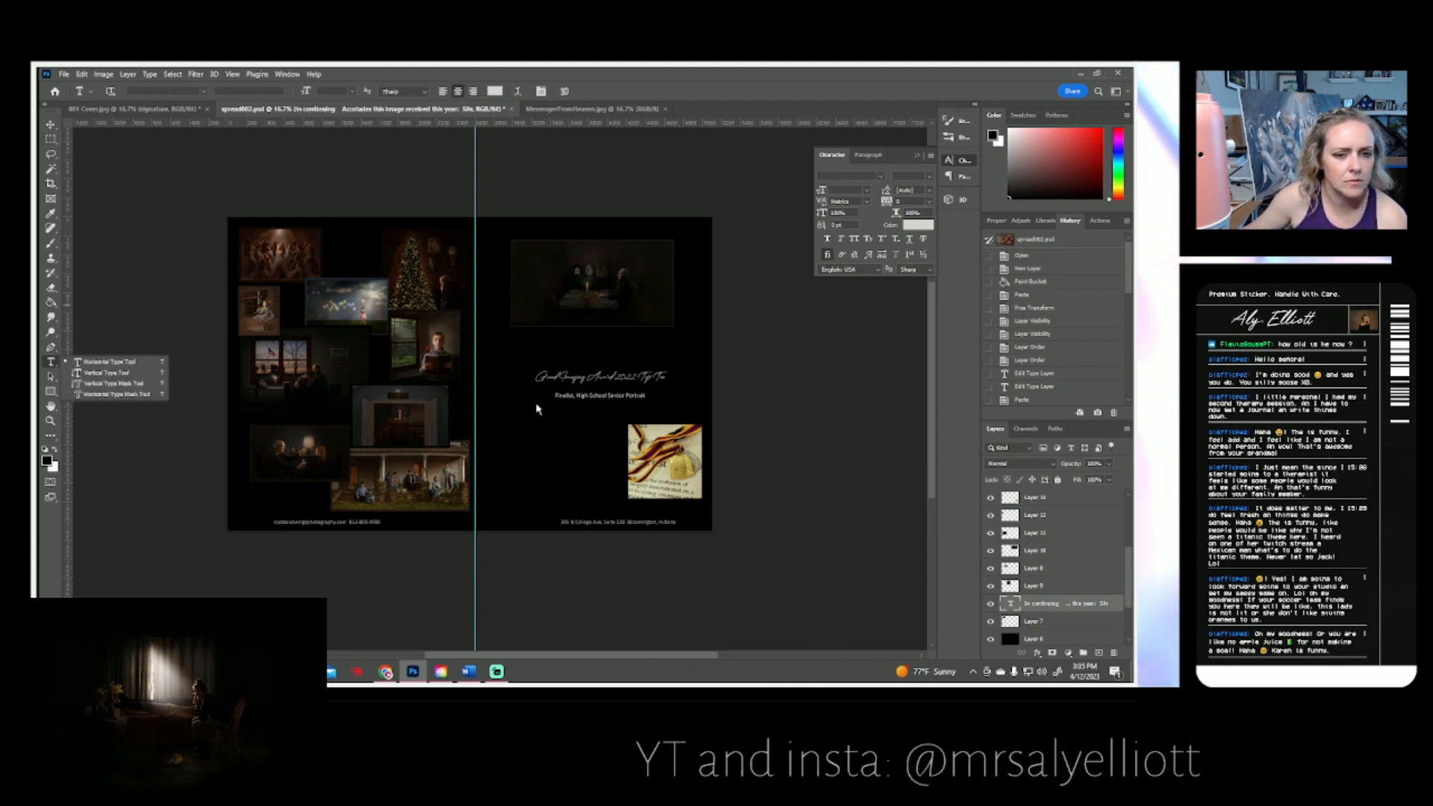
{"action": "left_click", "coordinate": [555, 378]}
{"action": "left_click_drag", "start_coordinate": [535, 377], "coordinate": [674, 381]}
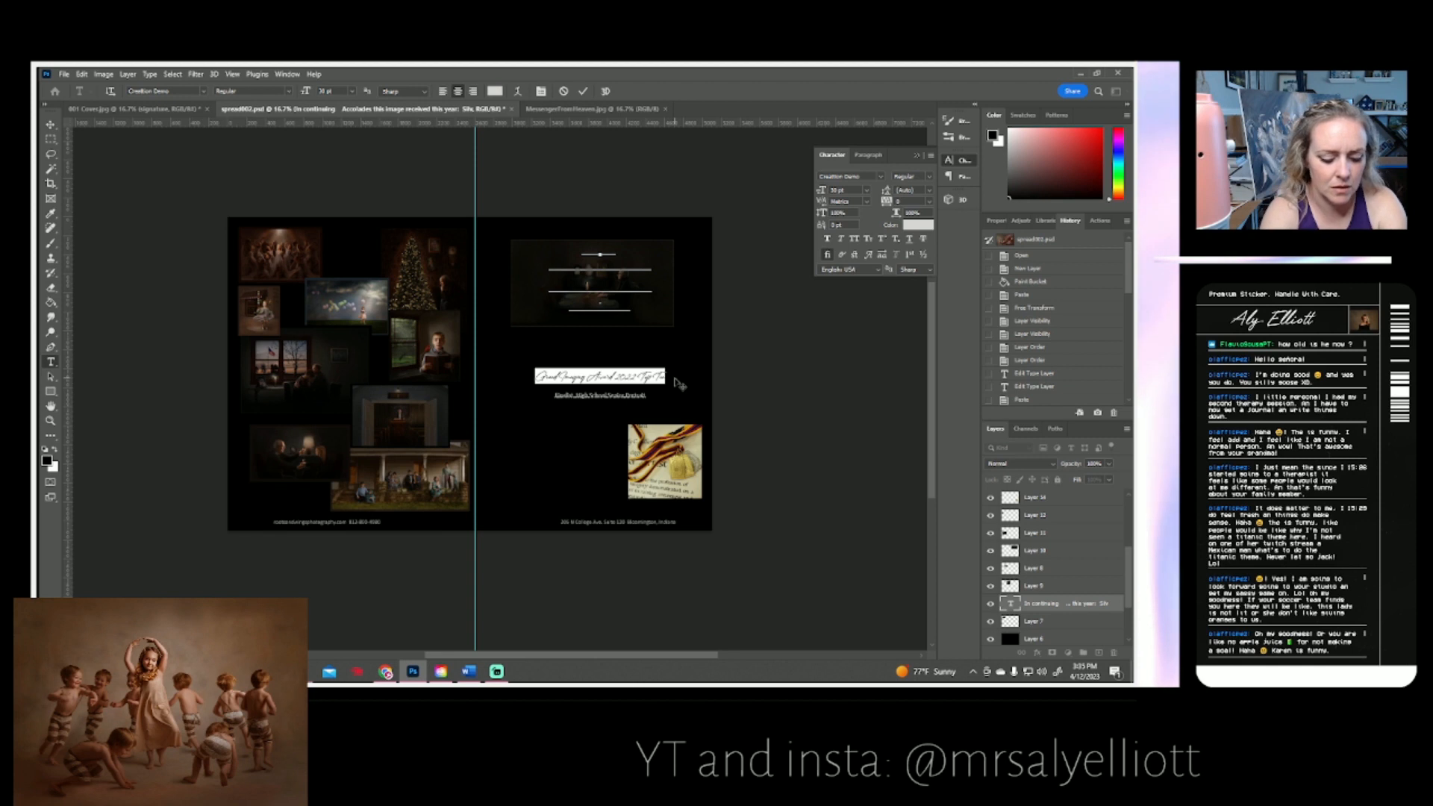
{"action": "key", "text": "Left"}
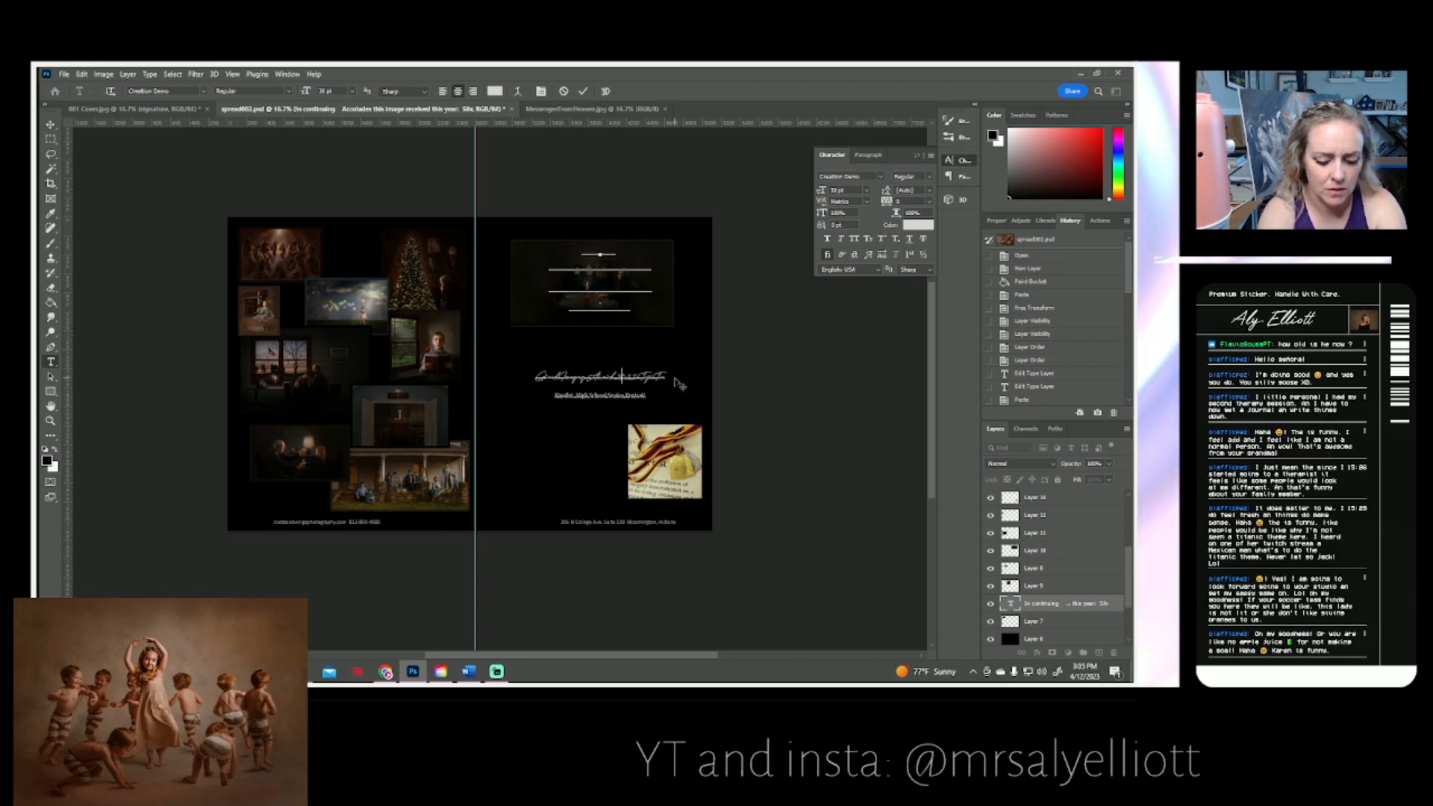
{"action": "key", "text": "Right"}
{"action": "key", "text": "Right"}
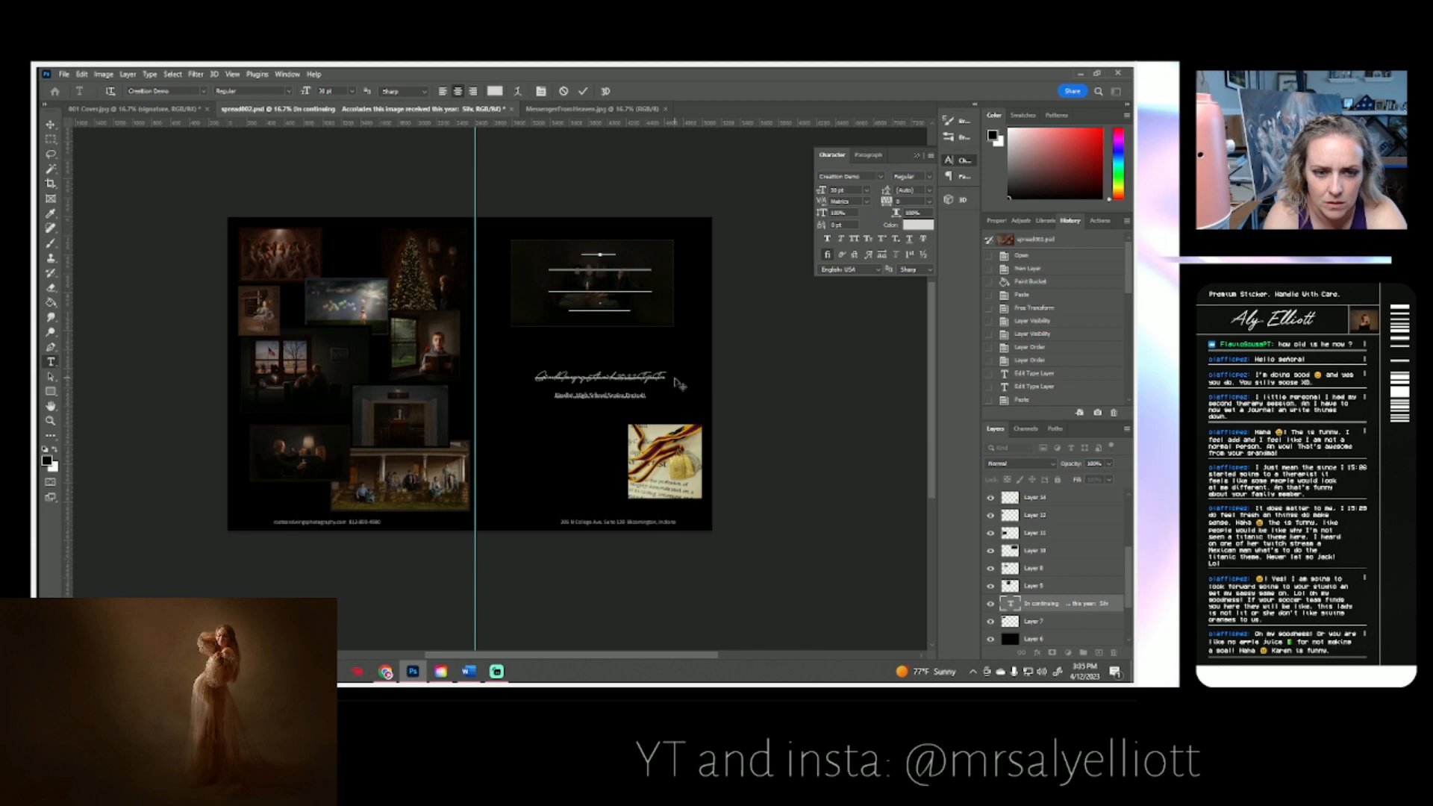
{"action": "left_click", "coordinate": [583, 91]}
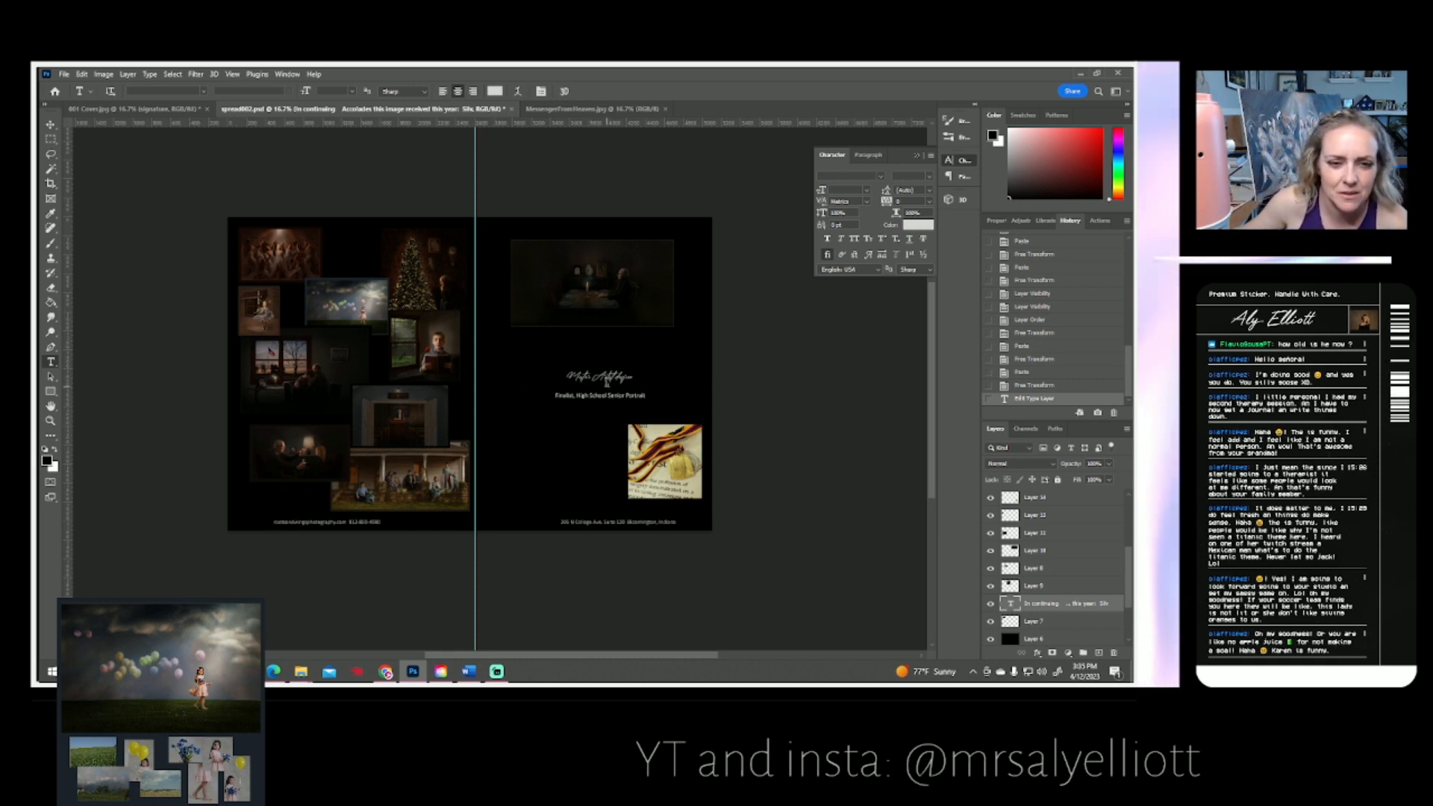
- Widen the gap between "Artist" and "degree" in the script heading with an extra space
{"action": "left_click", "coordinate": [607, 383]}
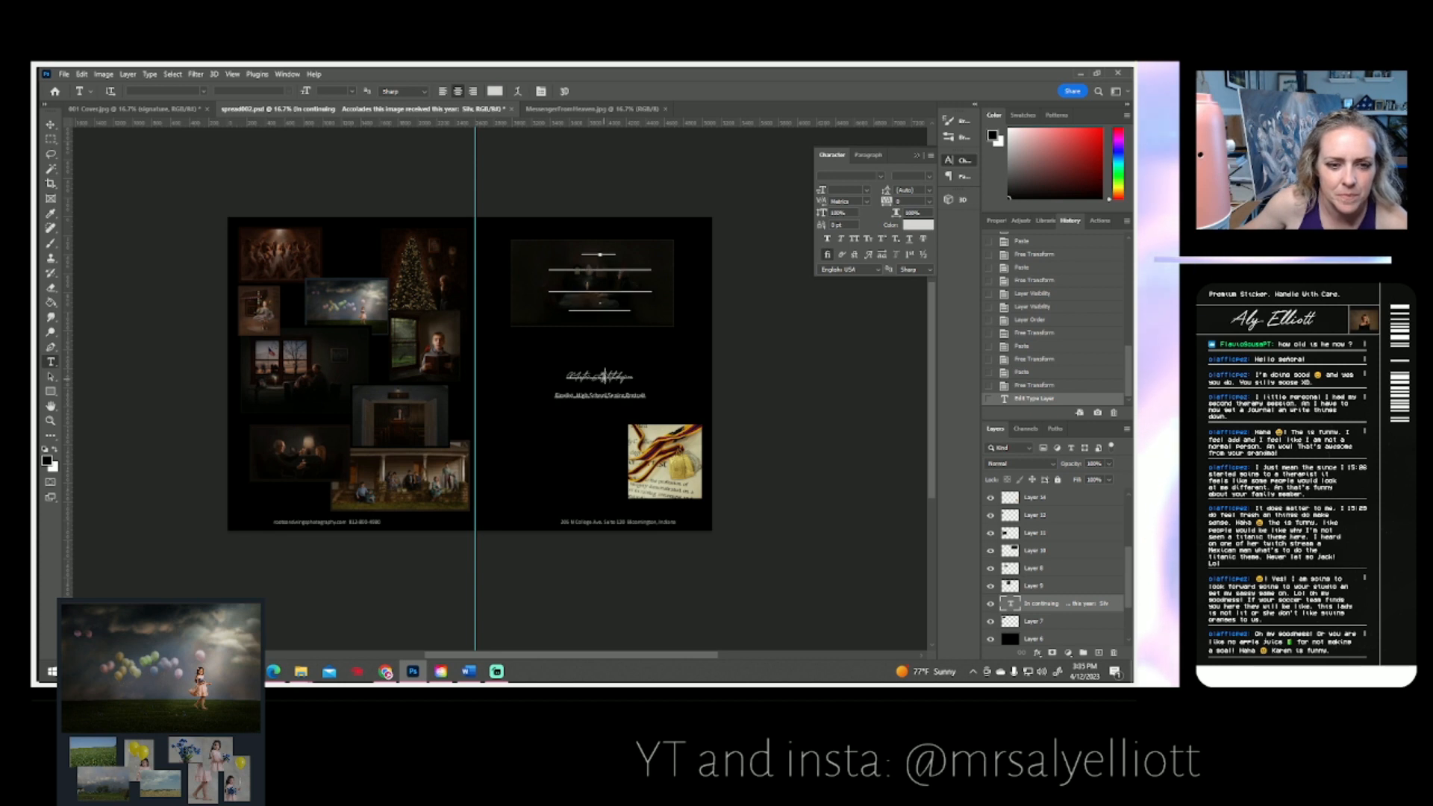
{"action": "left_click", "coordinate": [50, 422]}
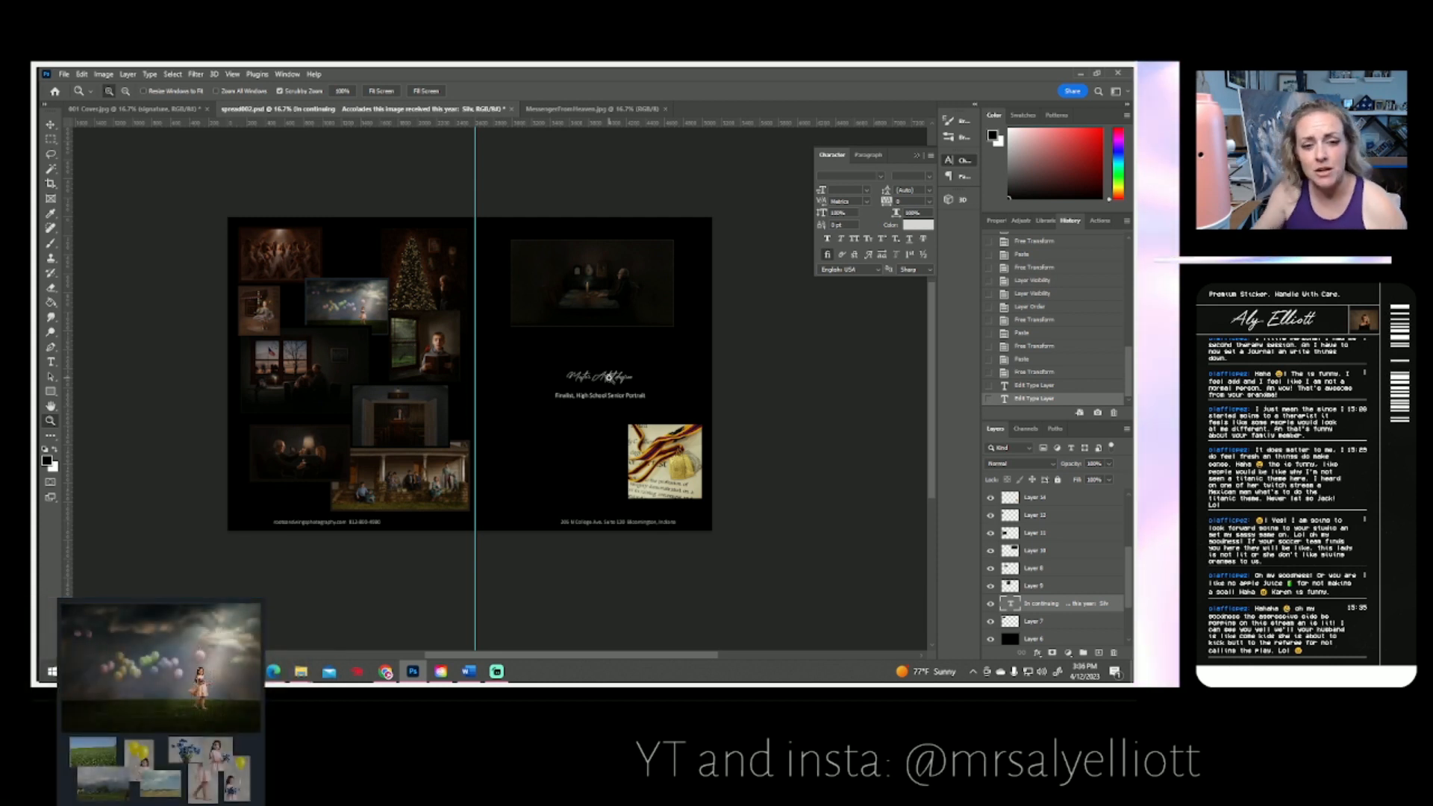
{"action": "left_click", "coordinate": [589, 380]}
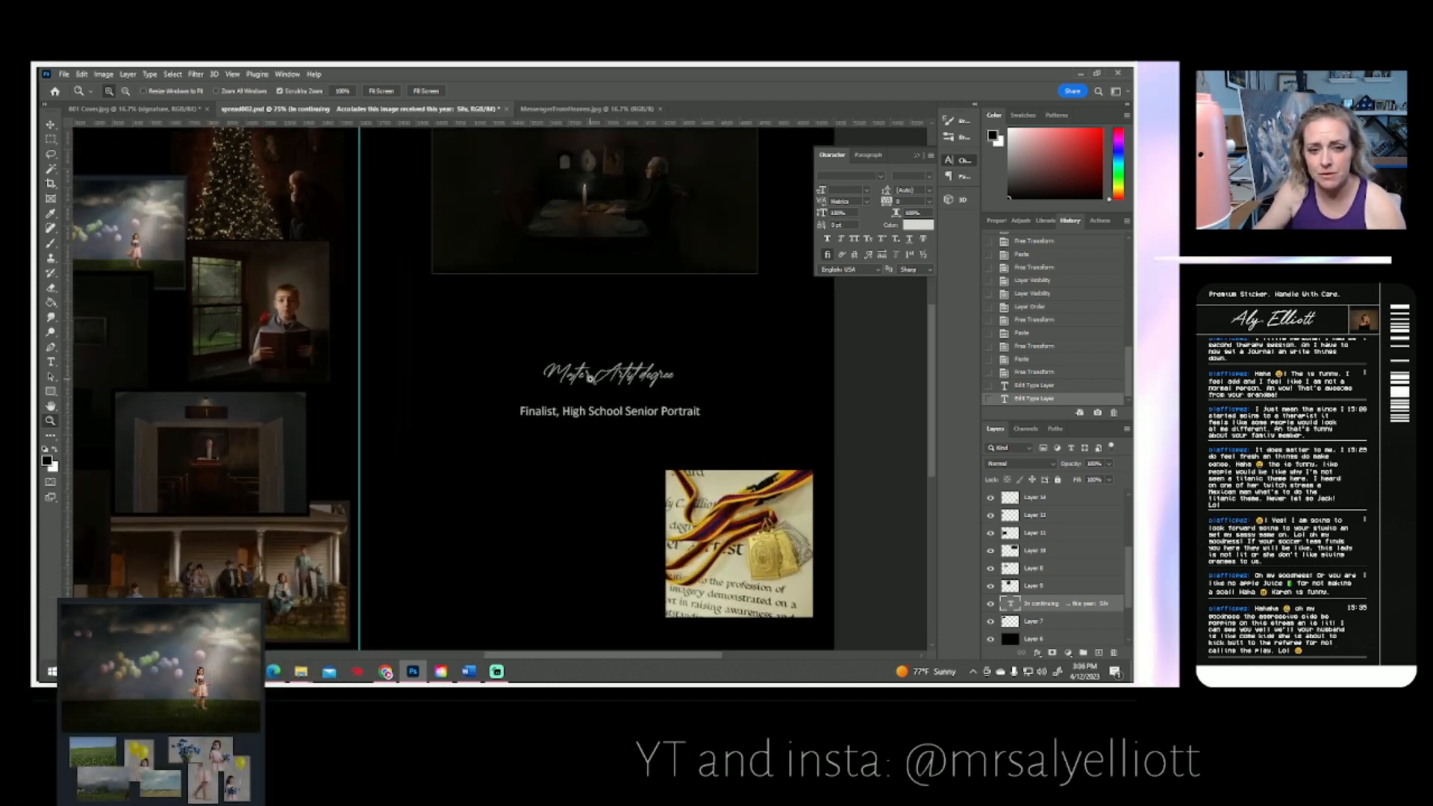
{"action": "left_click", "coordinate": [590, 377]}
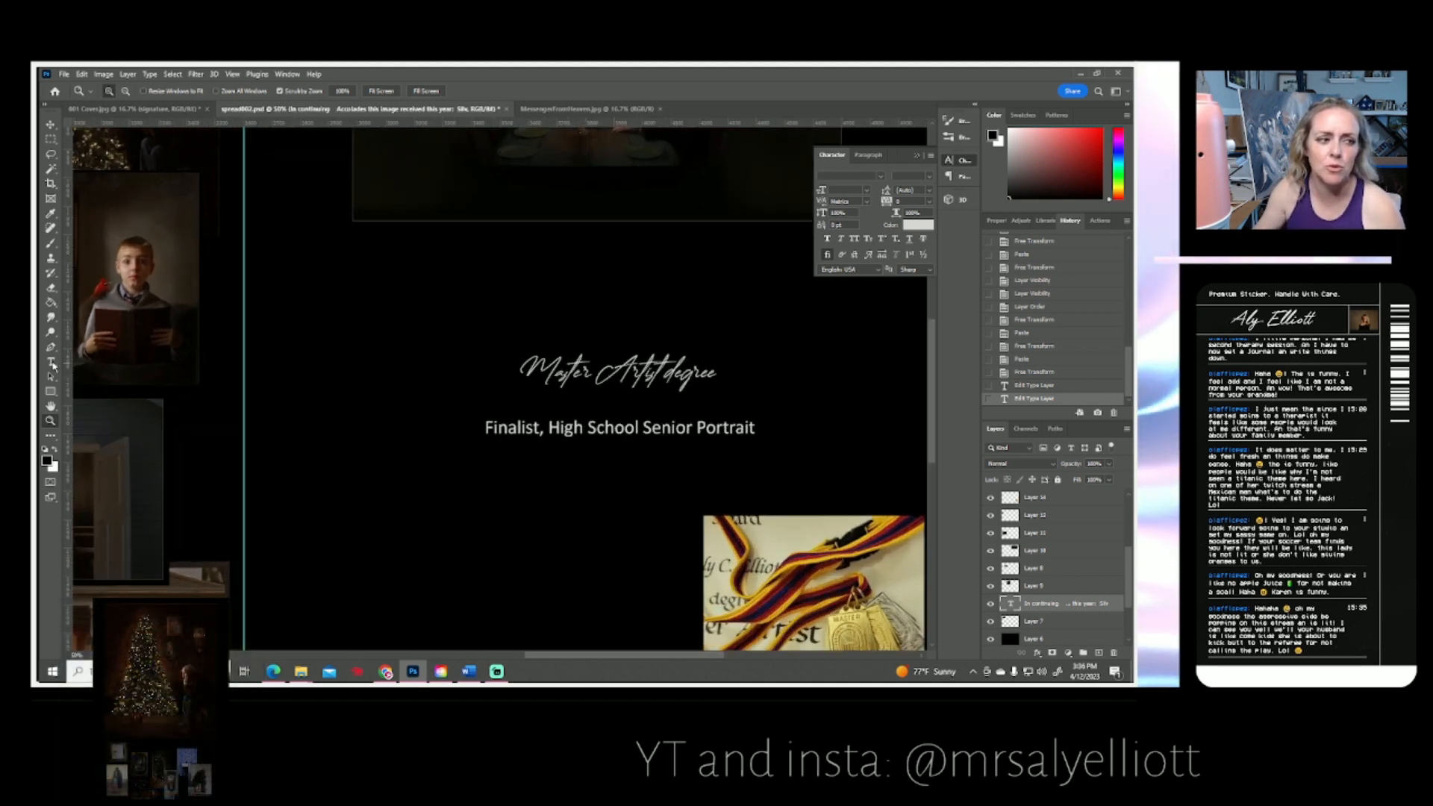
{"action": "left_click", "coordinate": [52, 365]}
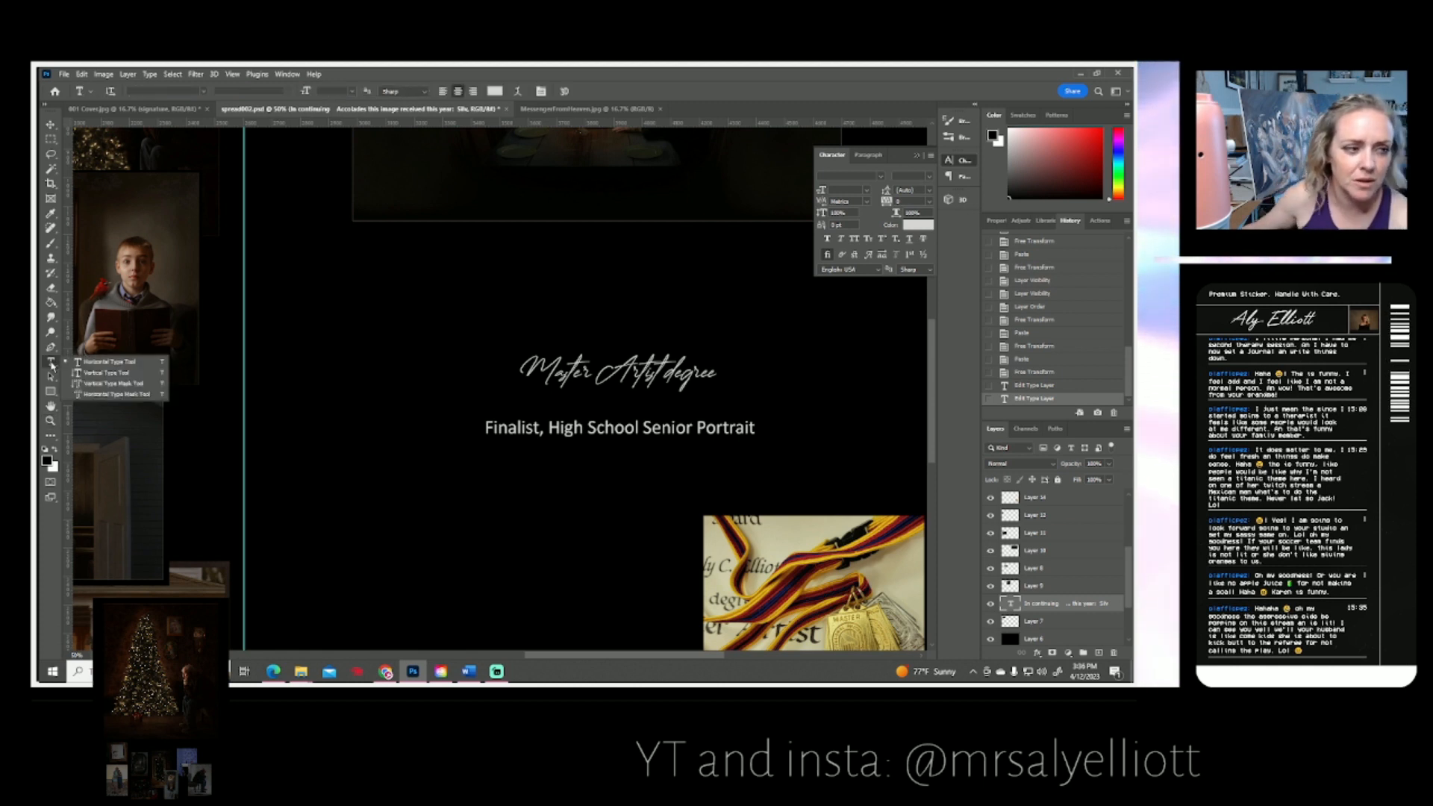
{"action": "left_click", "coordinate": [119, 362]}
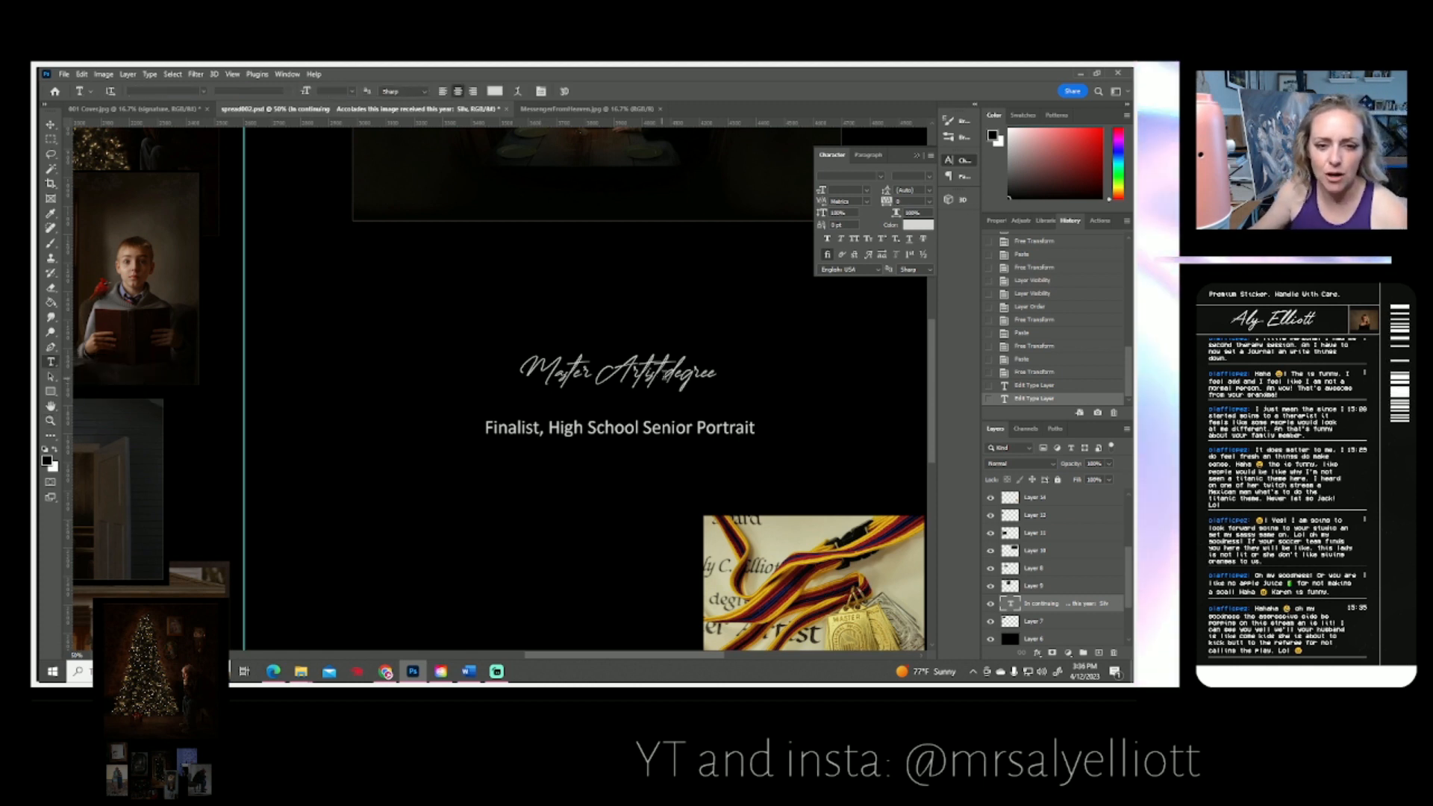
{"action": "left_click", "coordinate": [665, 370]}
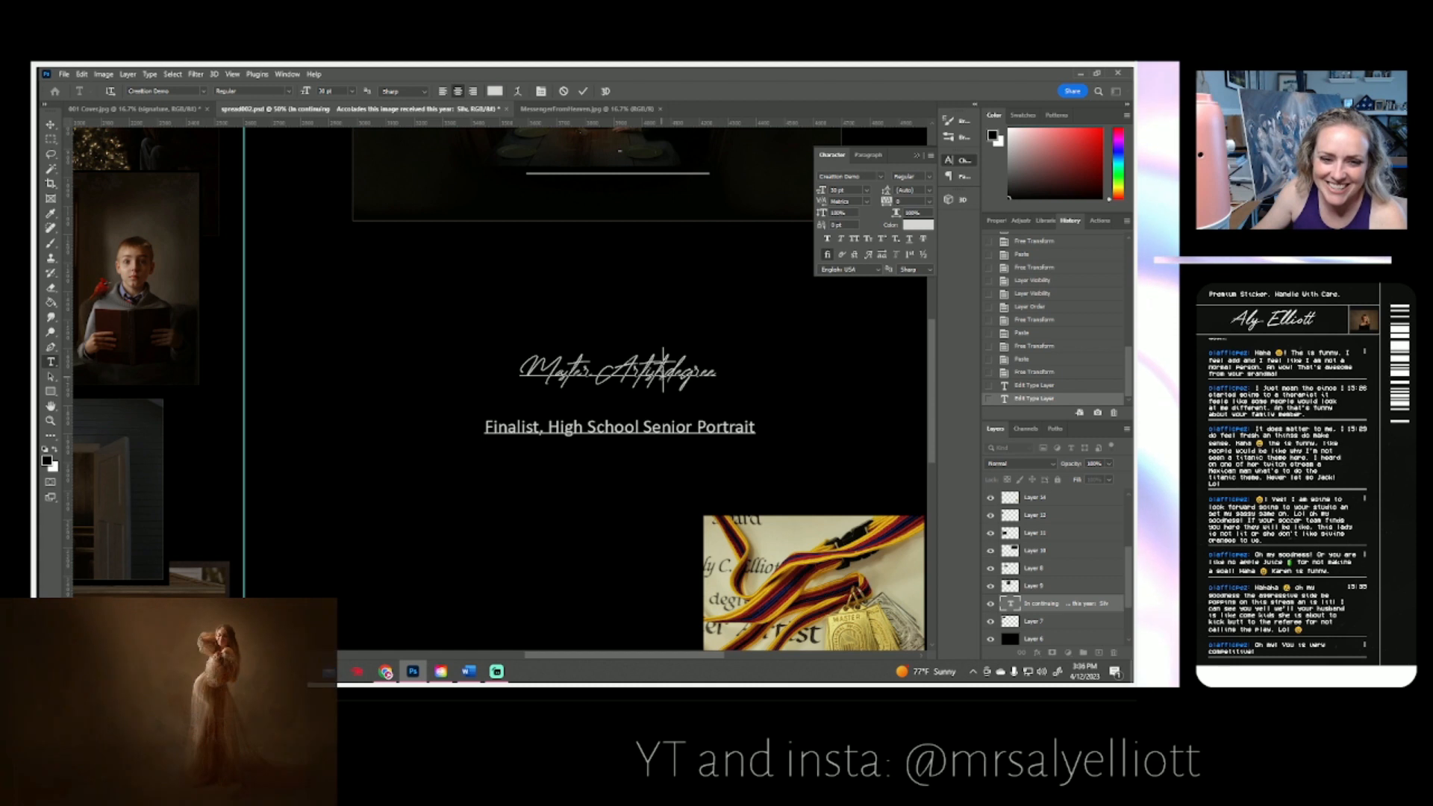
{"action": "left_click", "coordinate": [582, 91]}
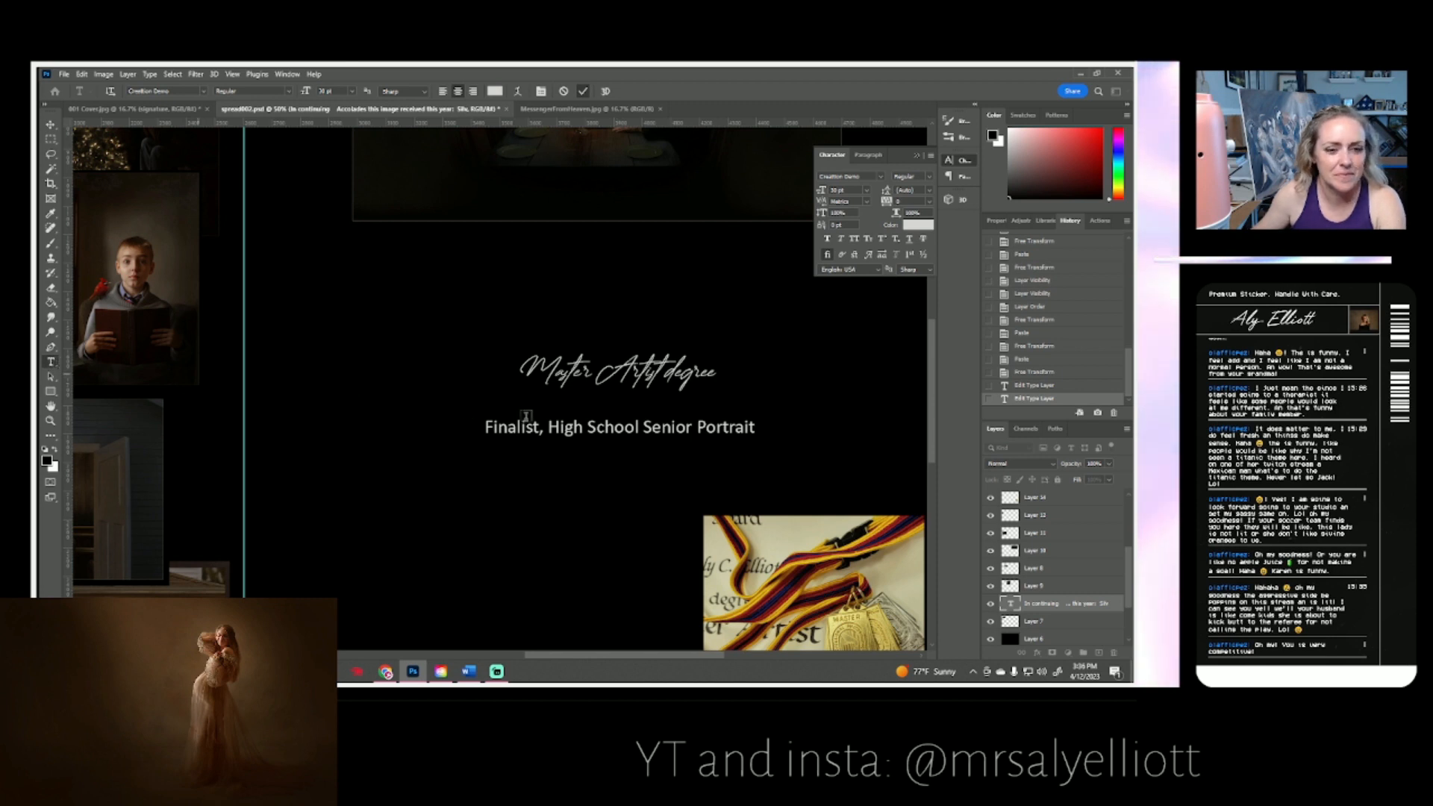
- Replace the line "Finalist, High School Senior Portrait" beneath the script heading with "2023"
{"action": "left_click", "coordinate": [548, 427]}
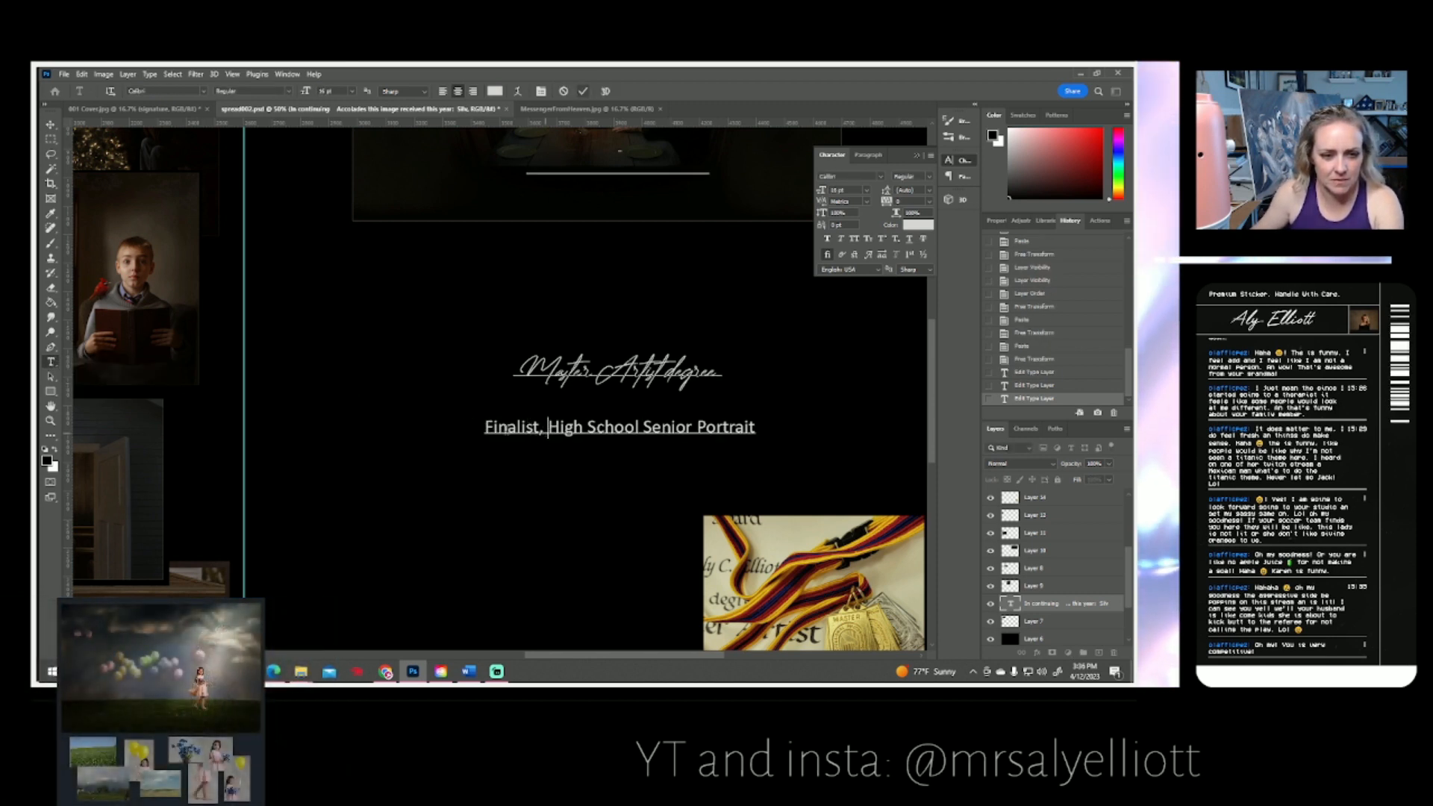
{"action": "left_click_drag", "start_coordinate": [485, 427], "coordinate": [496, 428]}
{"action": "left_click", "coordinate": [485, 428]}
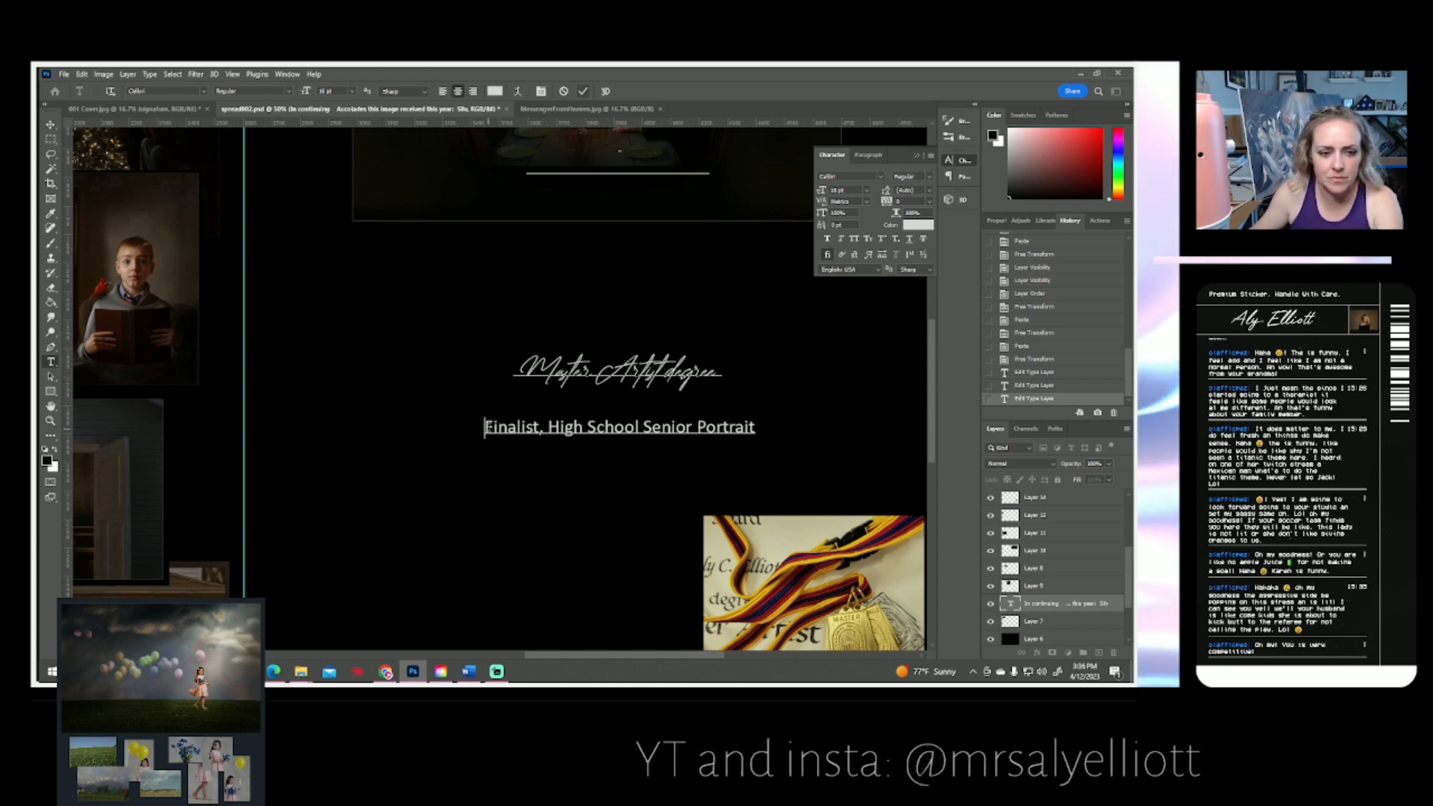
{"action": "left_click", "coordinate": [759, 429], "text": "shift"}
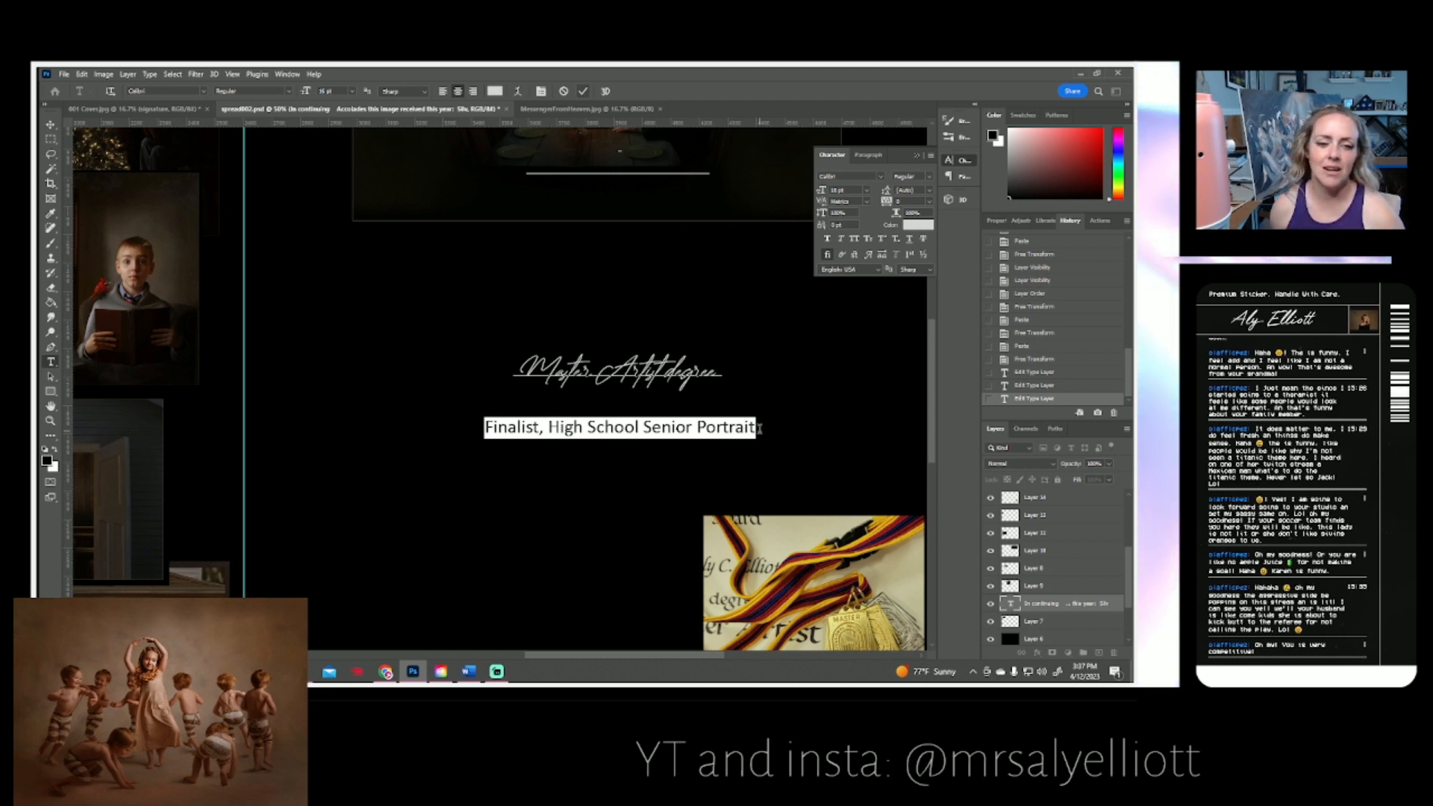
{"action": "scroll", "coordinate": [759, 428], "scroll_direction": "up", "scroll_amount": 3}
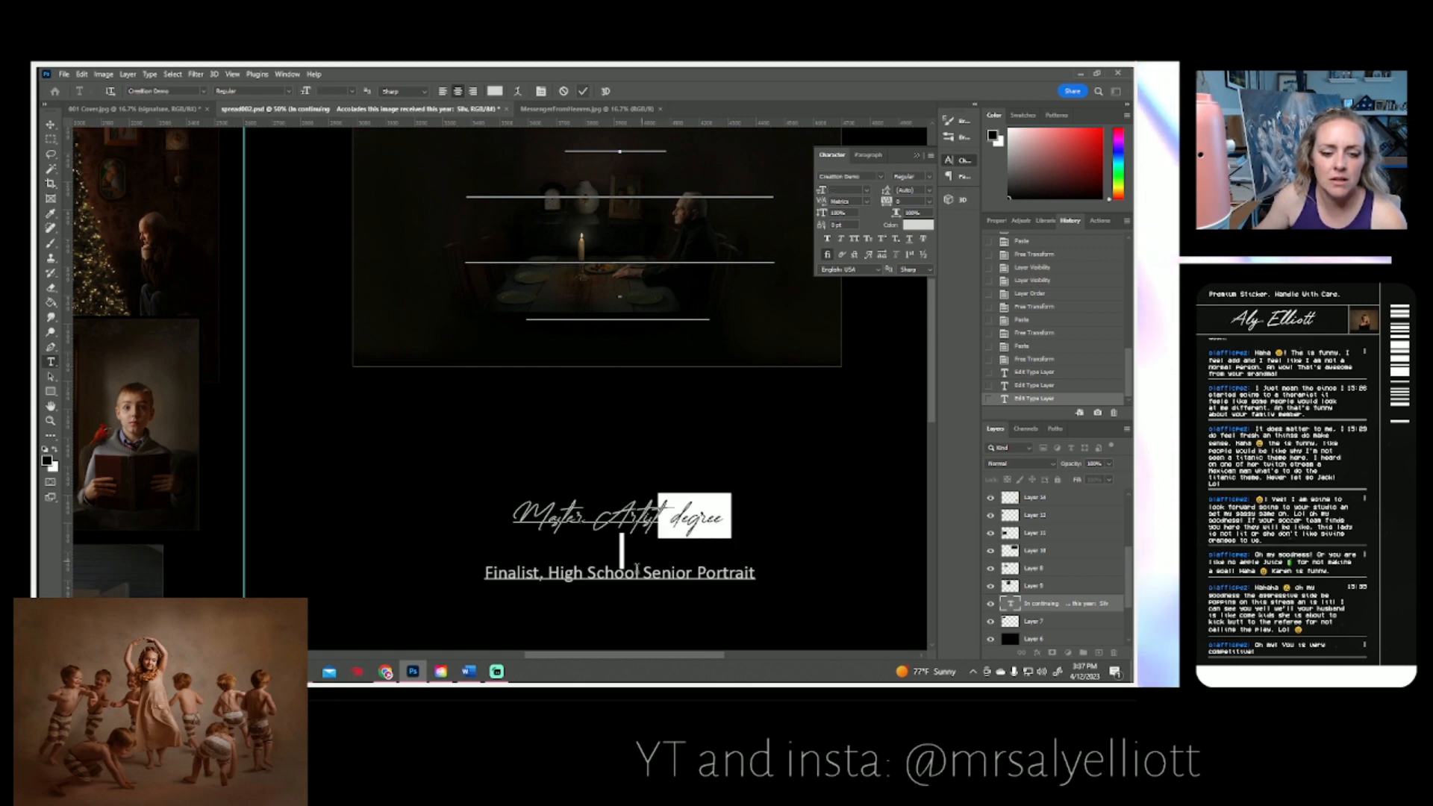
{"action": "left_click", "coordinate": [635, 572]}
{"action": "left_click_drag", "start_coordinate": [484, 572], "coordinate": [758, 576]}
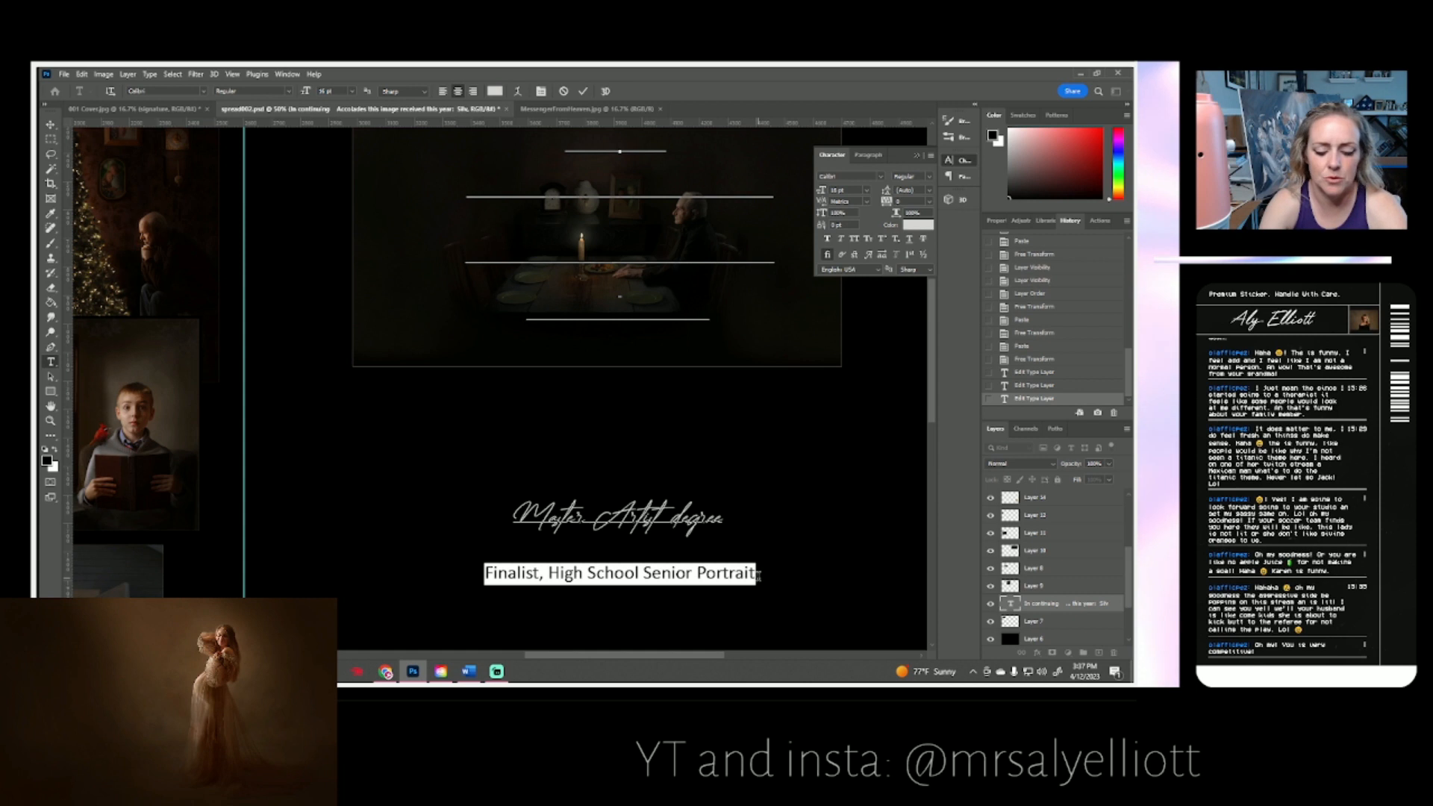
{"action": "left_click", "coordinate": [758, 575]}
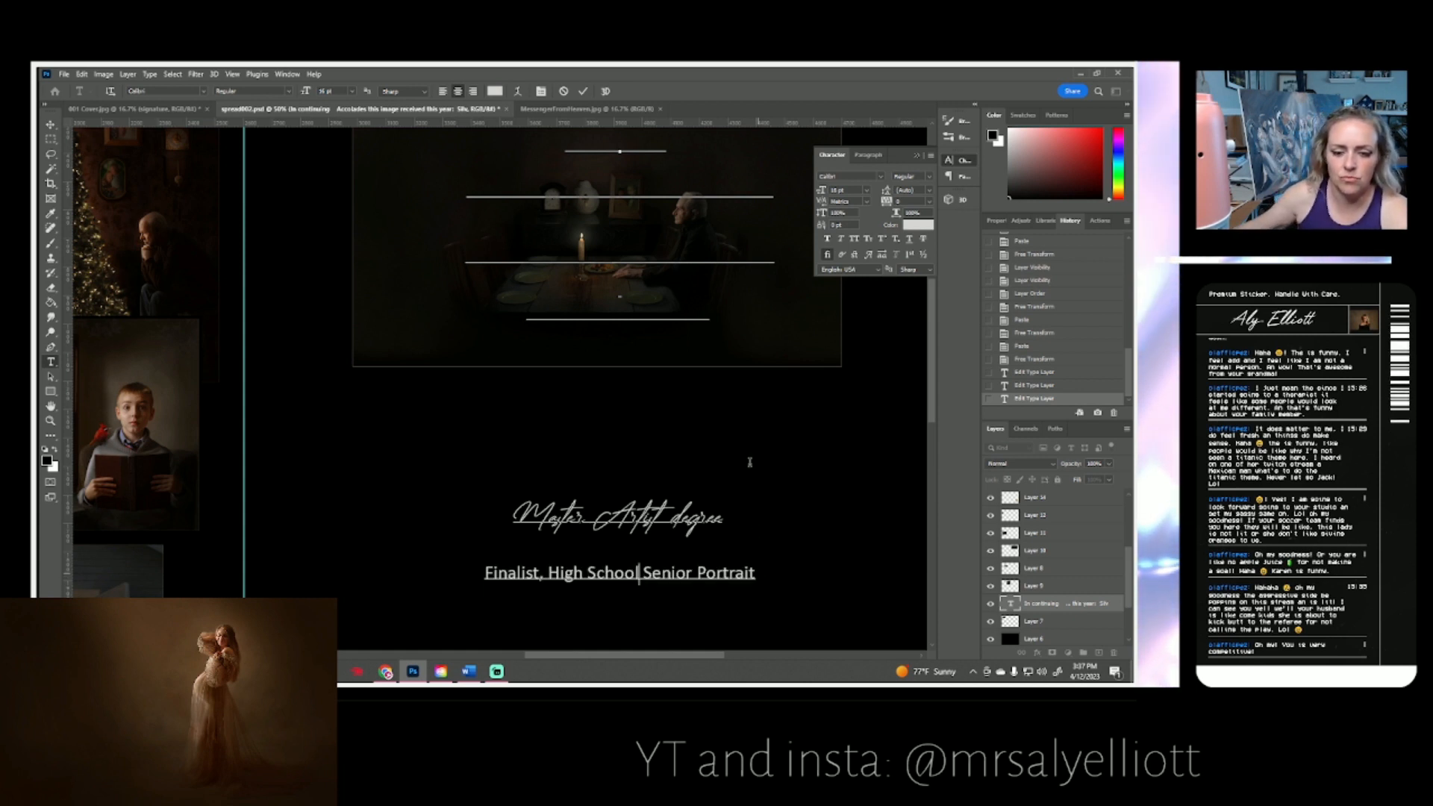
{"action": "left_click", "coordinate": [583, 92]}
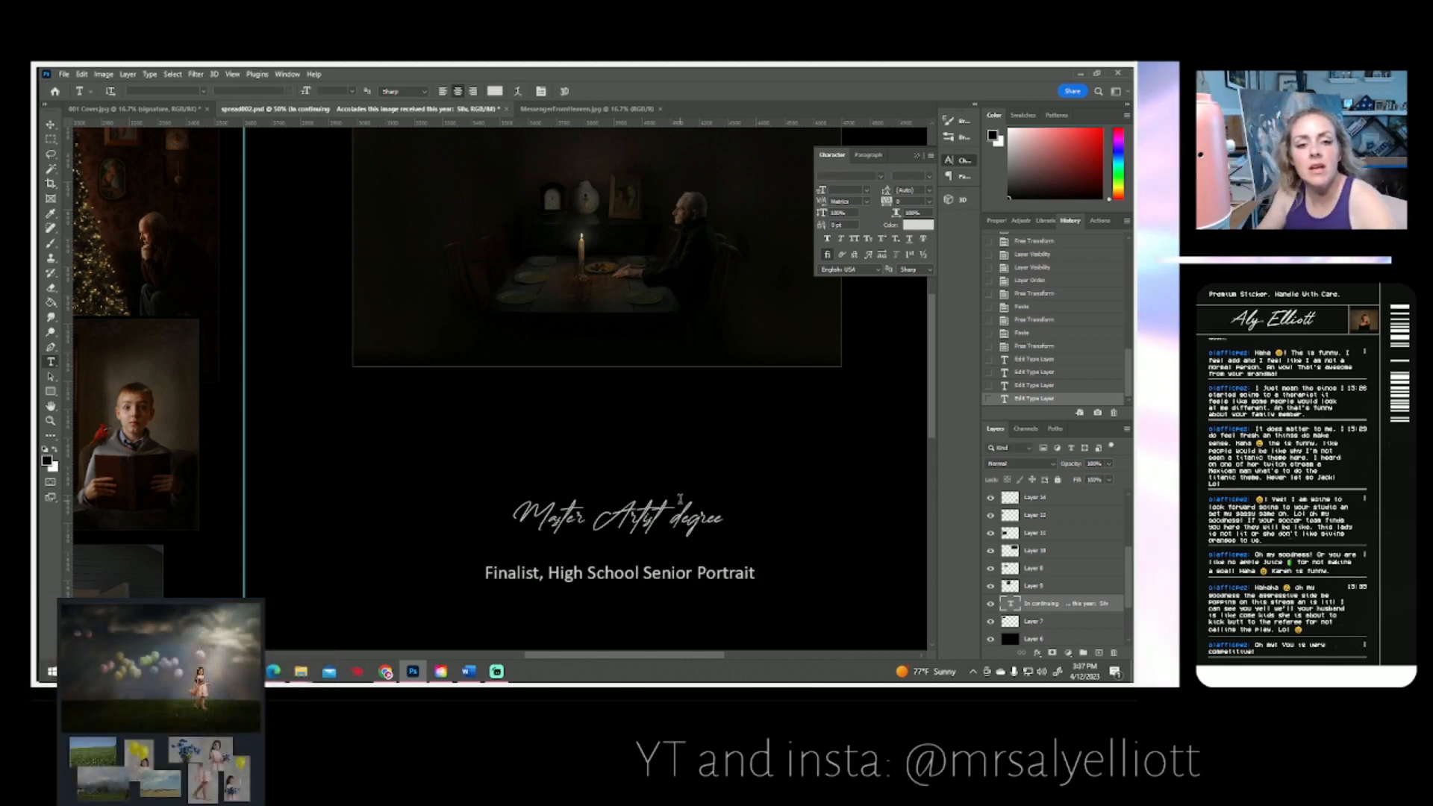
{"action": "scroll", "coordinate": [680, 498], "scroll_direction": "down", "scroll_amount": 2}
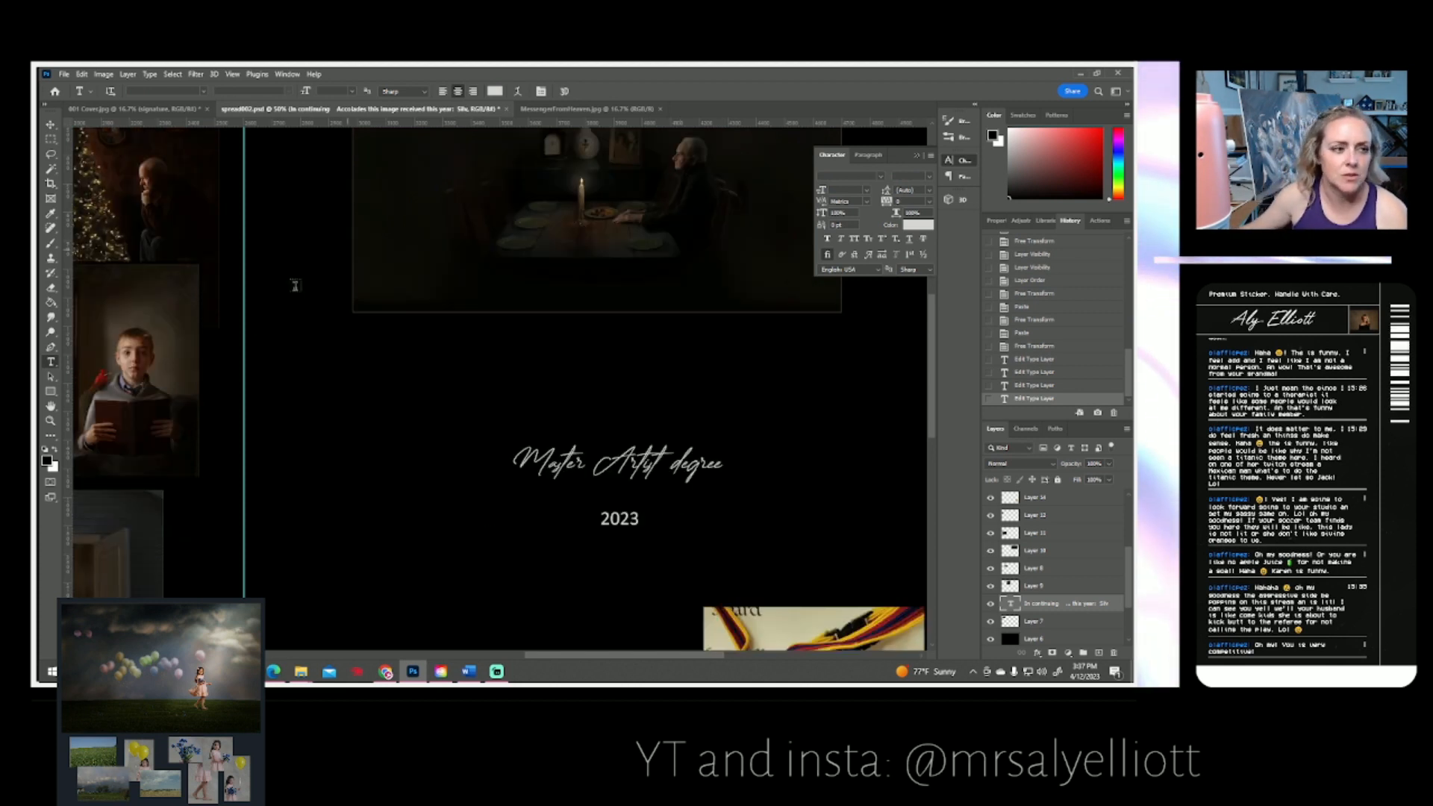
{"action": "left_click", "coordinate": [50, 420]}
{"action": "left_click", "coordinate": [385, 91]}
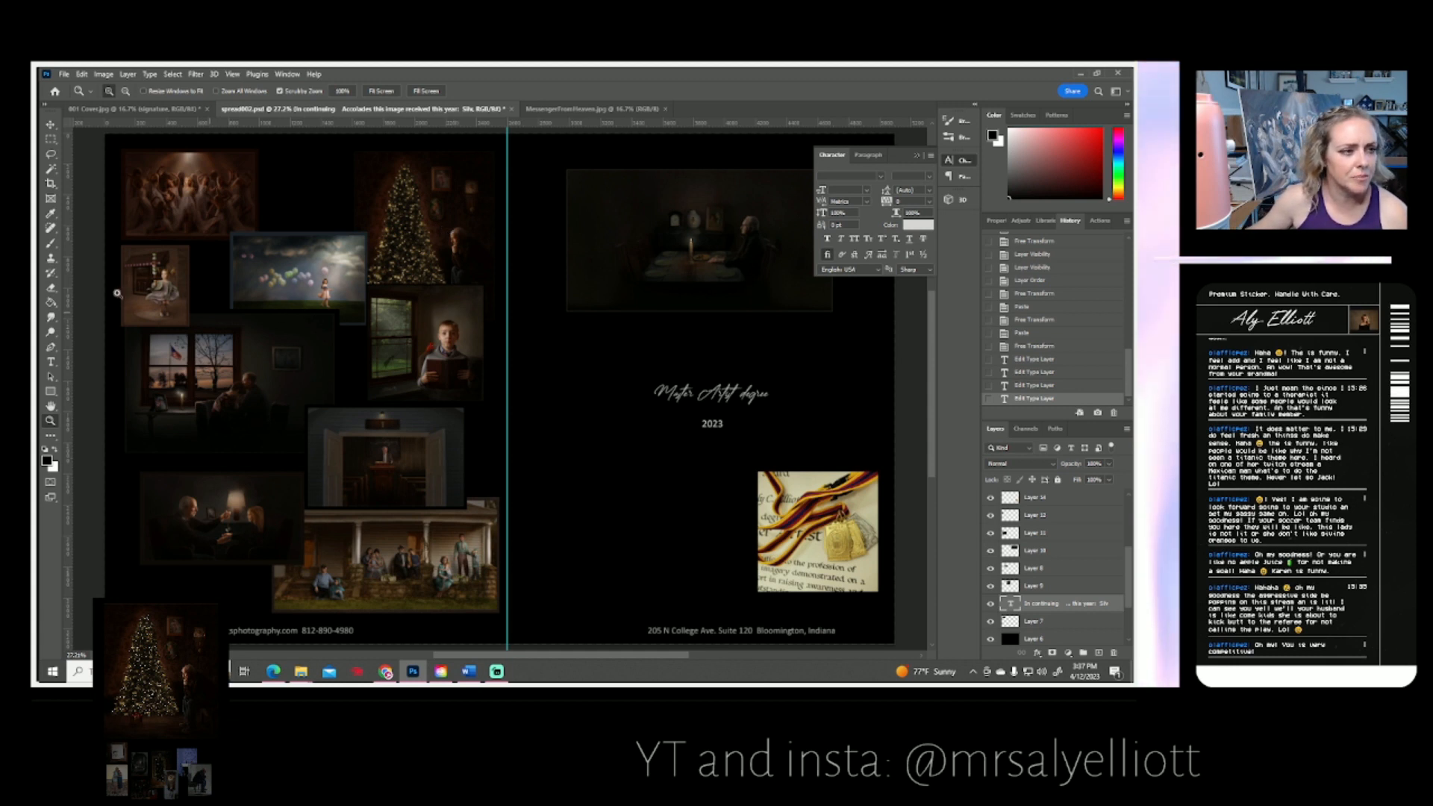
- Add a horizontal Lorem Ipsum placeholder text at 18 pt over the lower edge of the dancers picture on the left page
{"action": "left_click", "coordinate": [51, 362]}
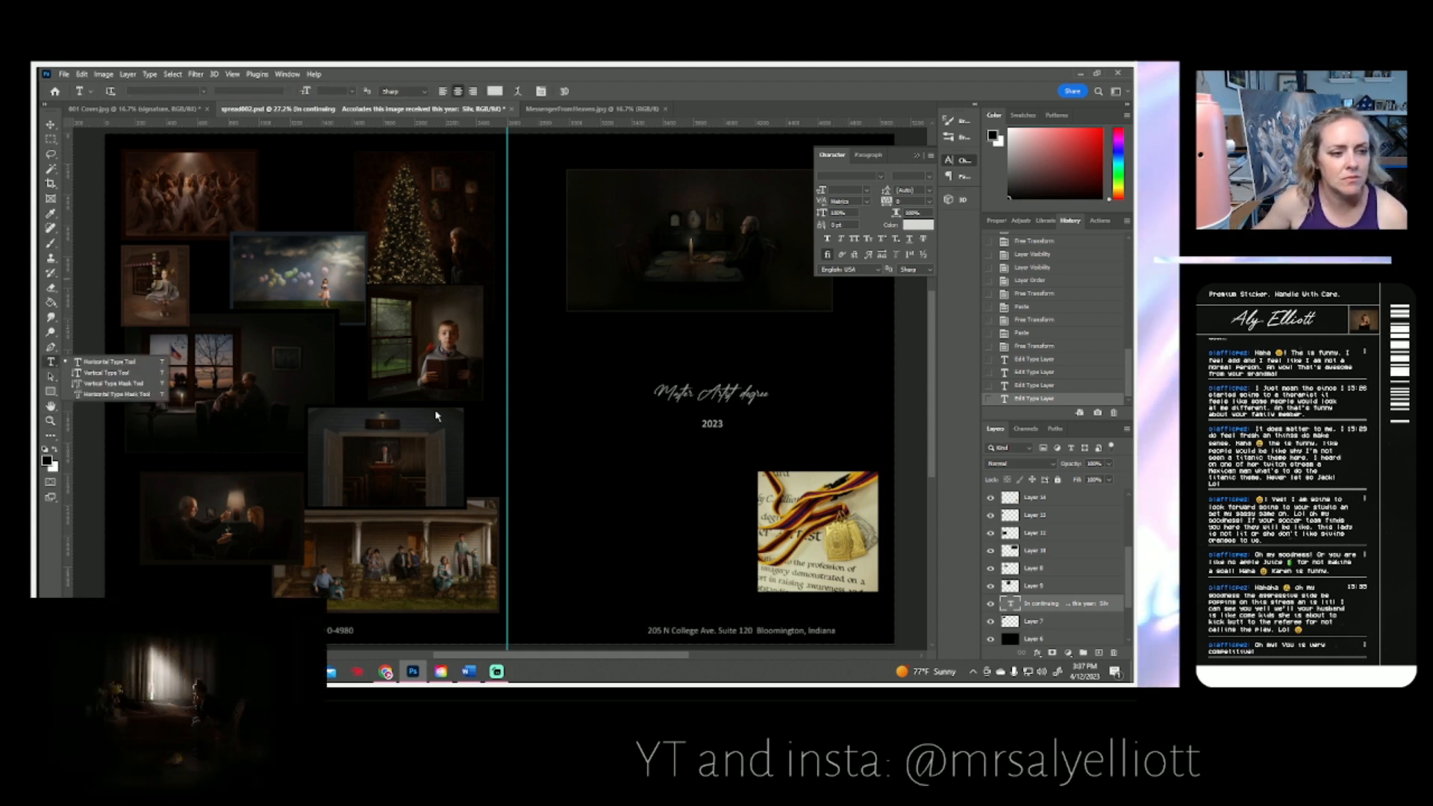
{"action": "left_click", "coordinate": [97, 361]}
{"action": "left_click", "coordinate": [170, 235]}
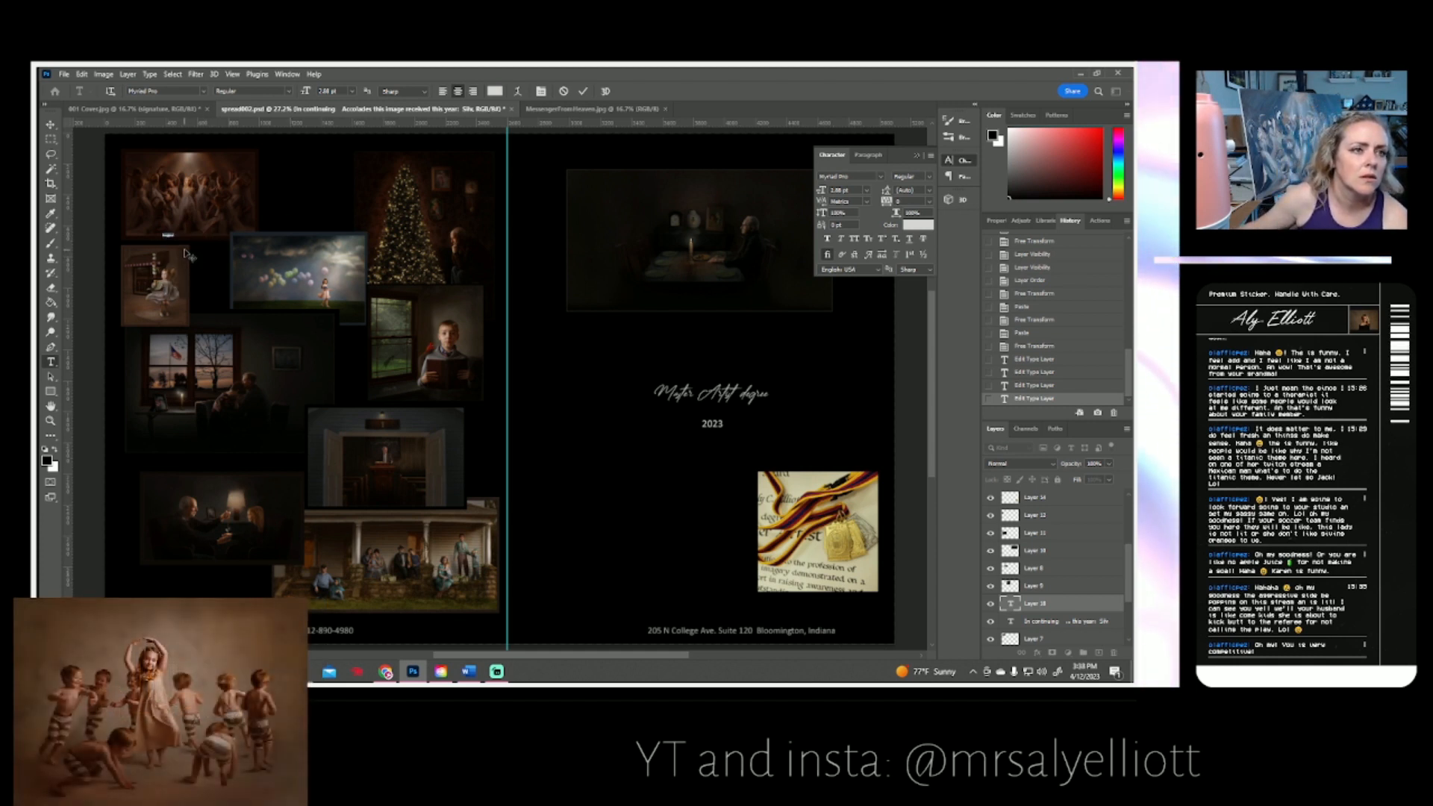
{"action": "left_click", "coordinate": [353, 91]}
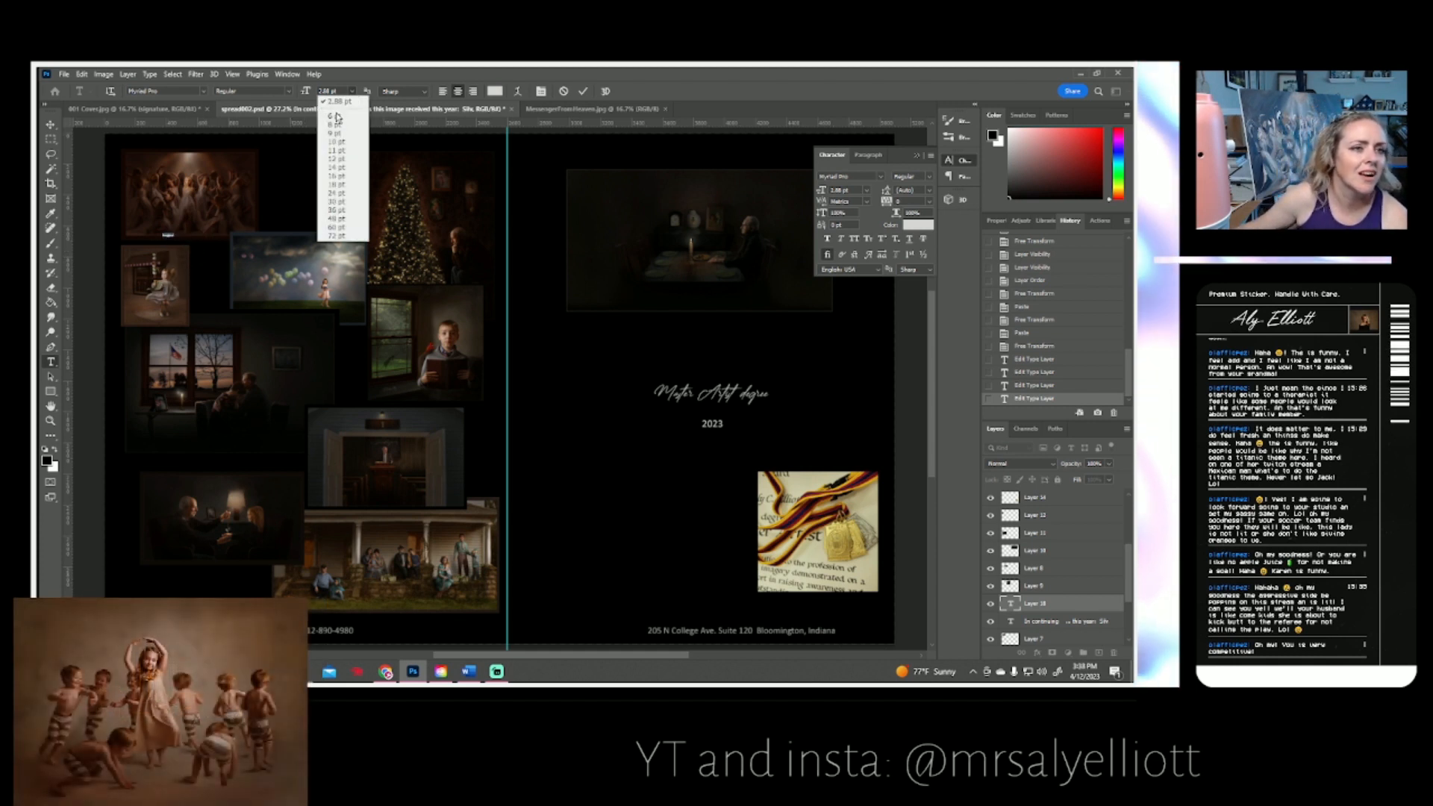
{"action": "left_click", "coordinate": [341, 184]}
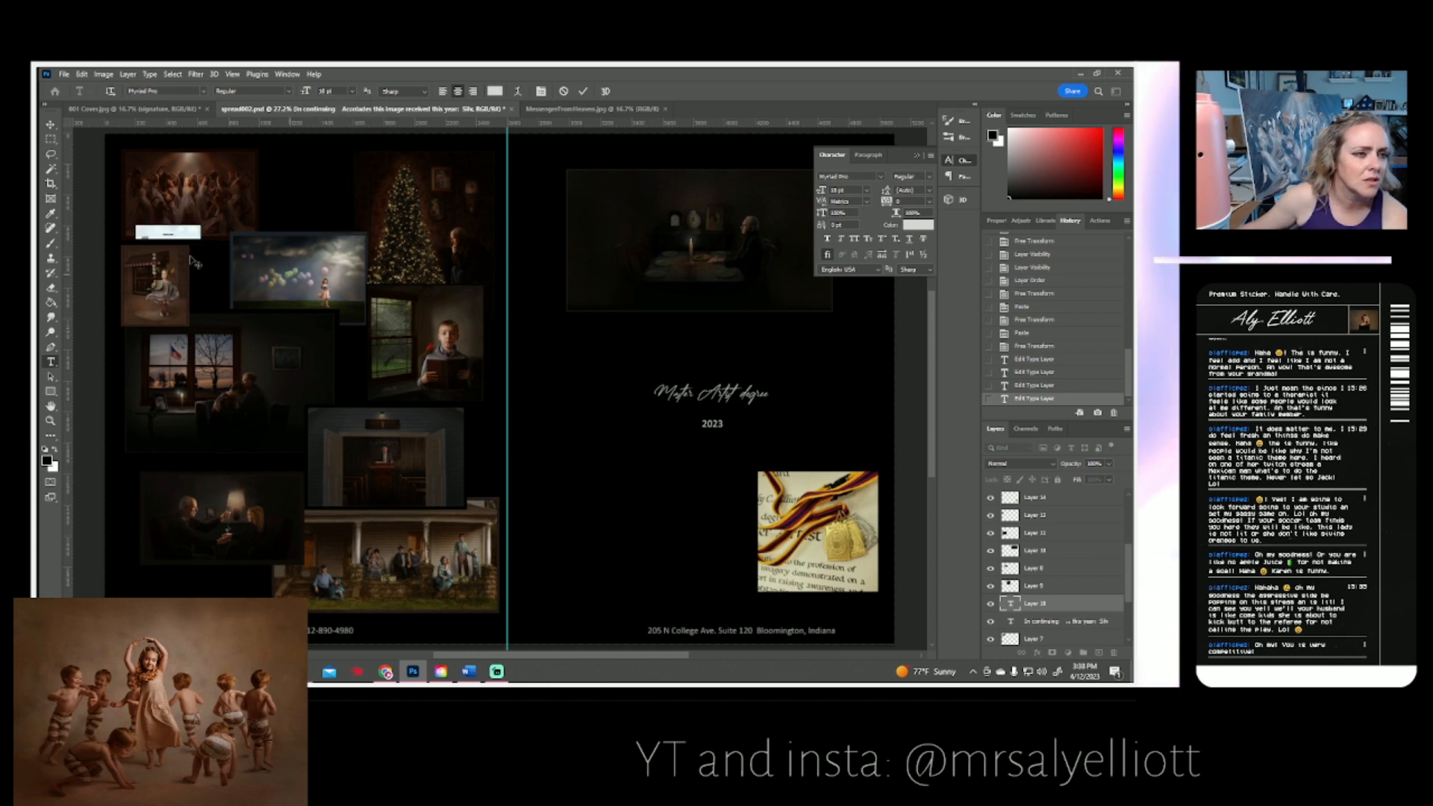
{"action": "left_click", "coordinate": [183, 231]}
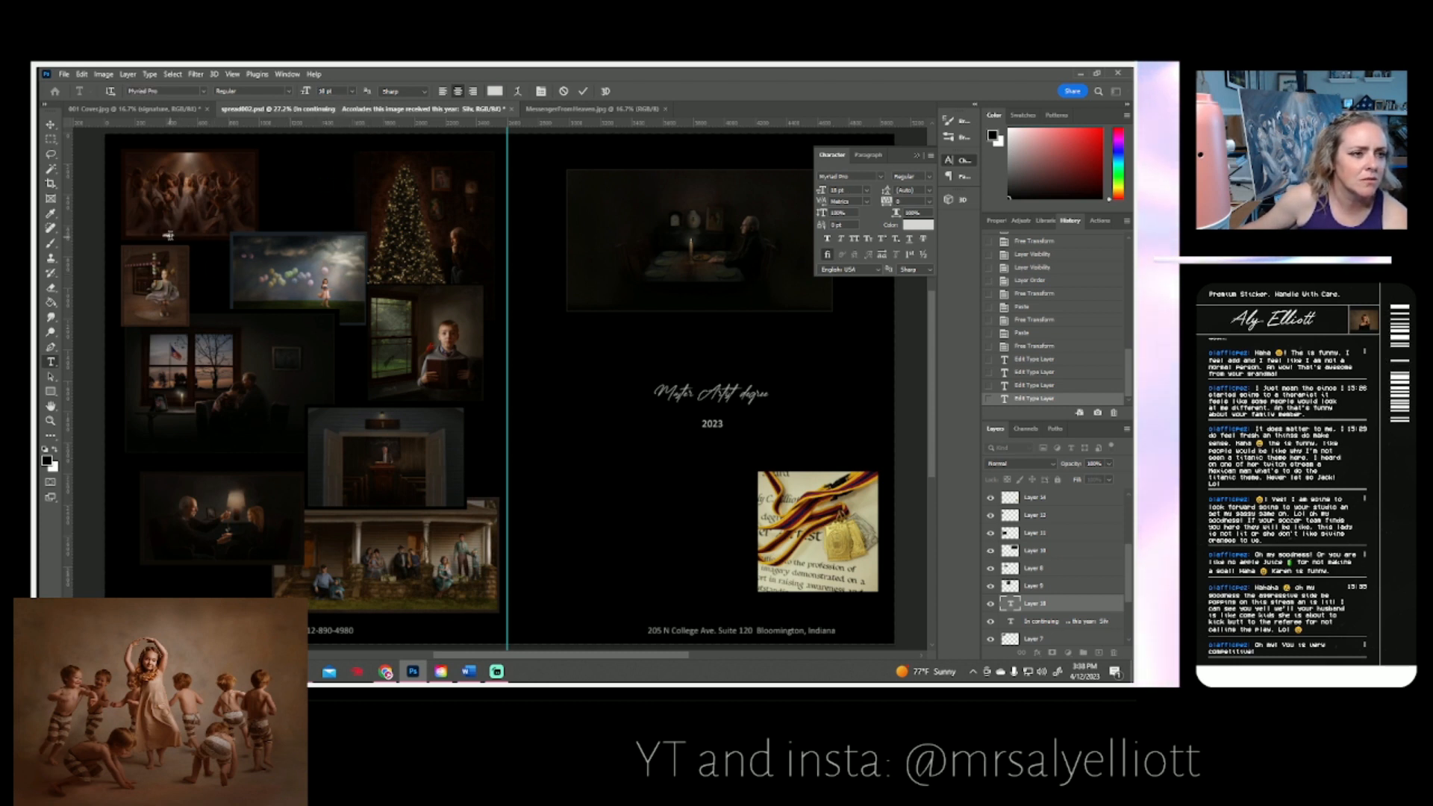
{"action": "left_click", "coordinate": [586, 91]}
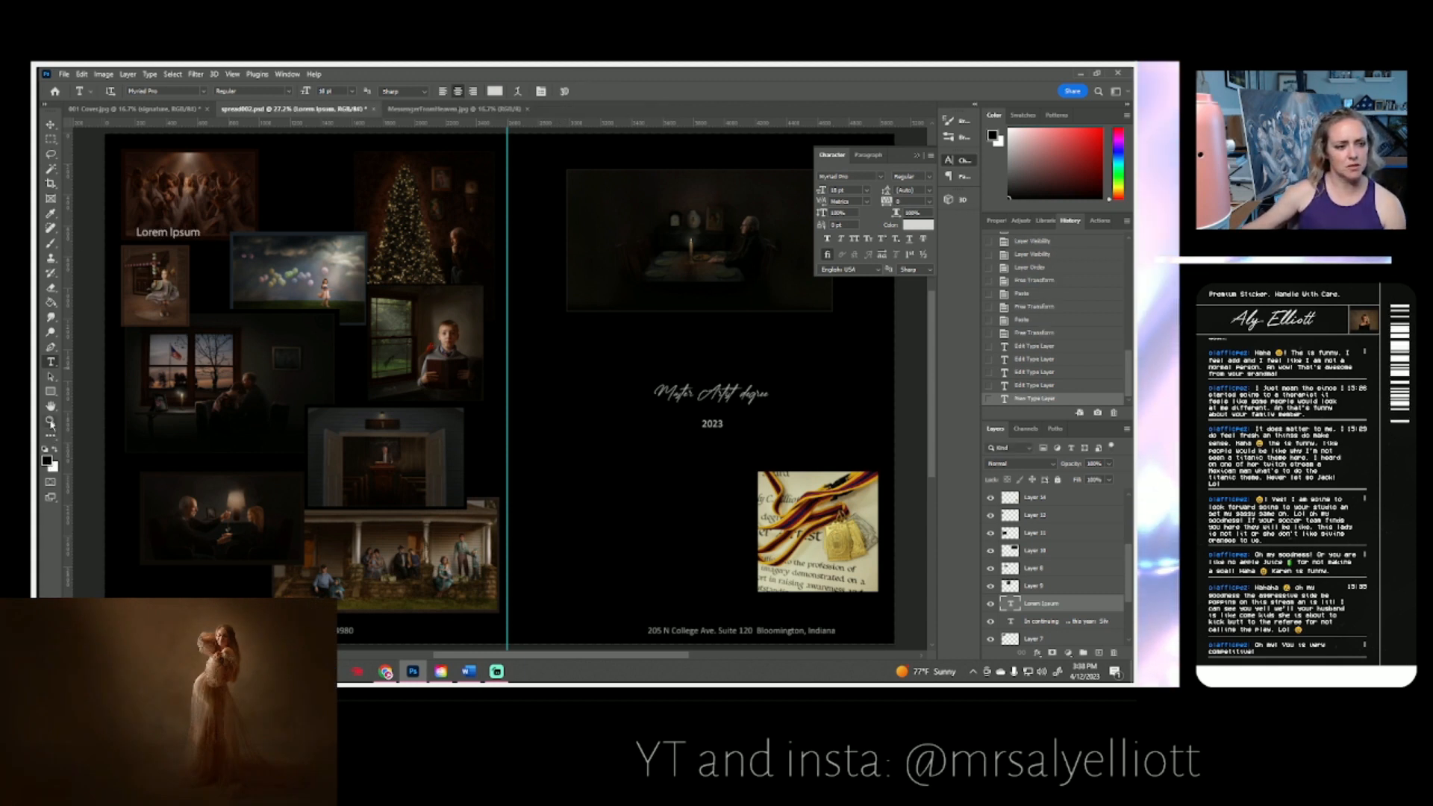
- Reduce the Lorem Ipsum placeholder text on the dancers picture to 14 pt
{"action": "key", "text": "z"}
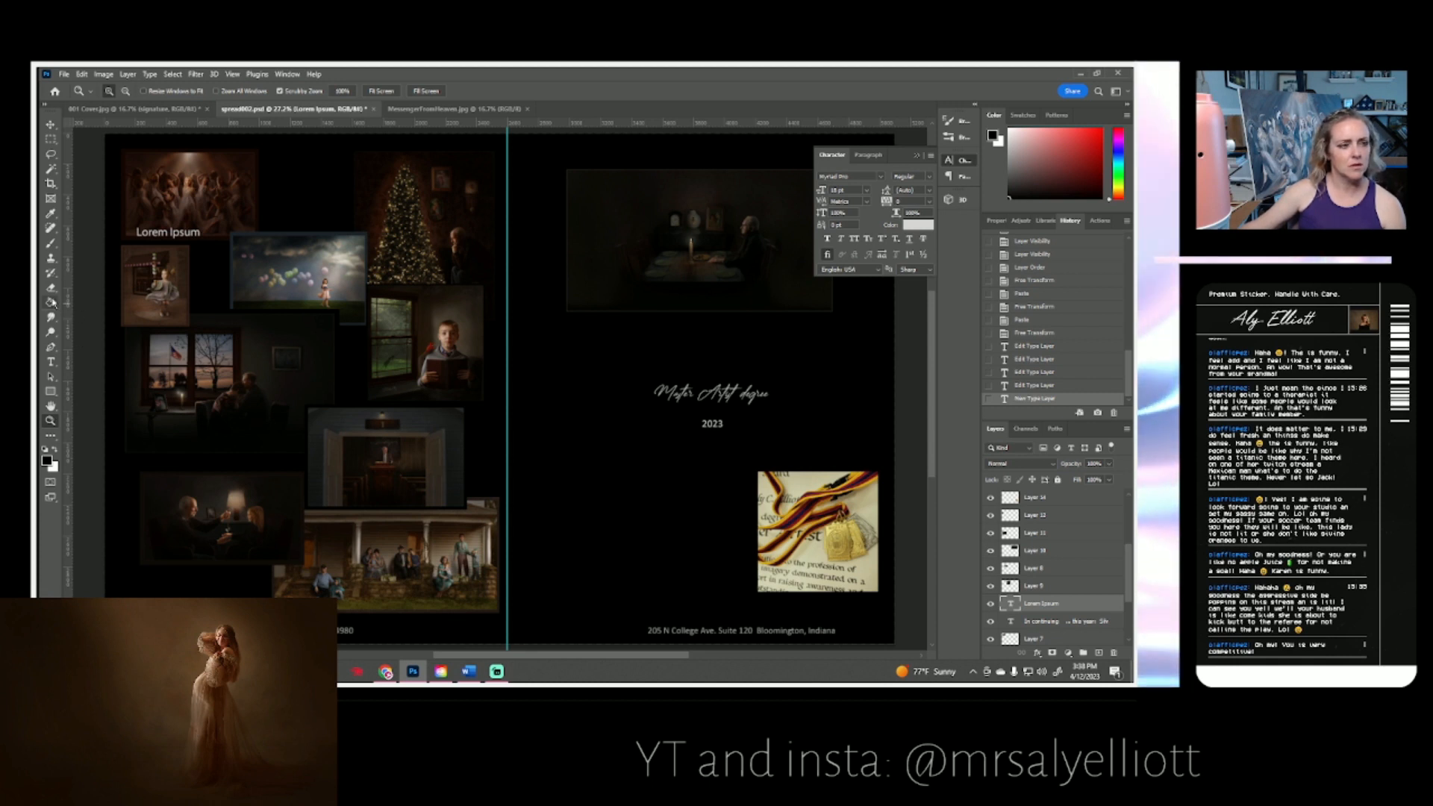
{"action": "left_click", "coordinate": [50, 362]}
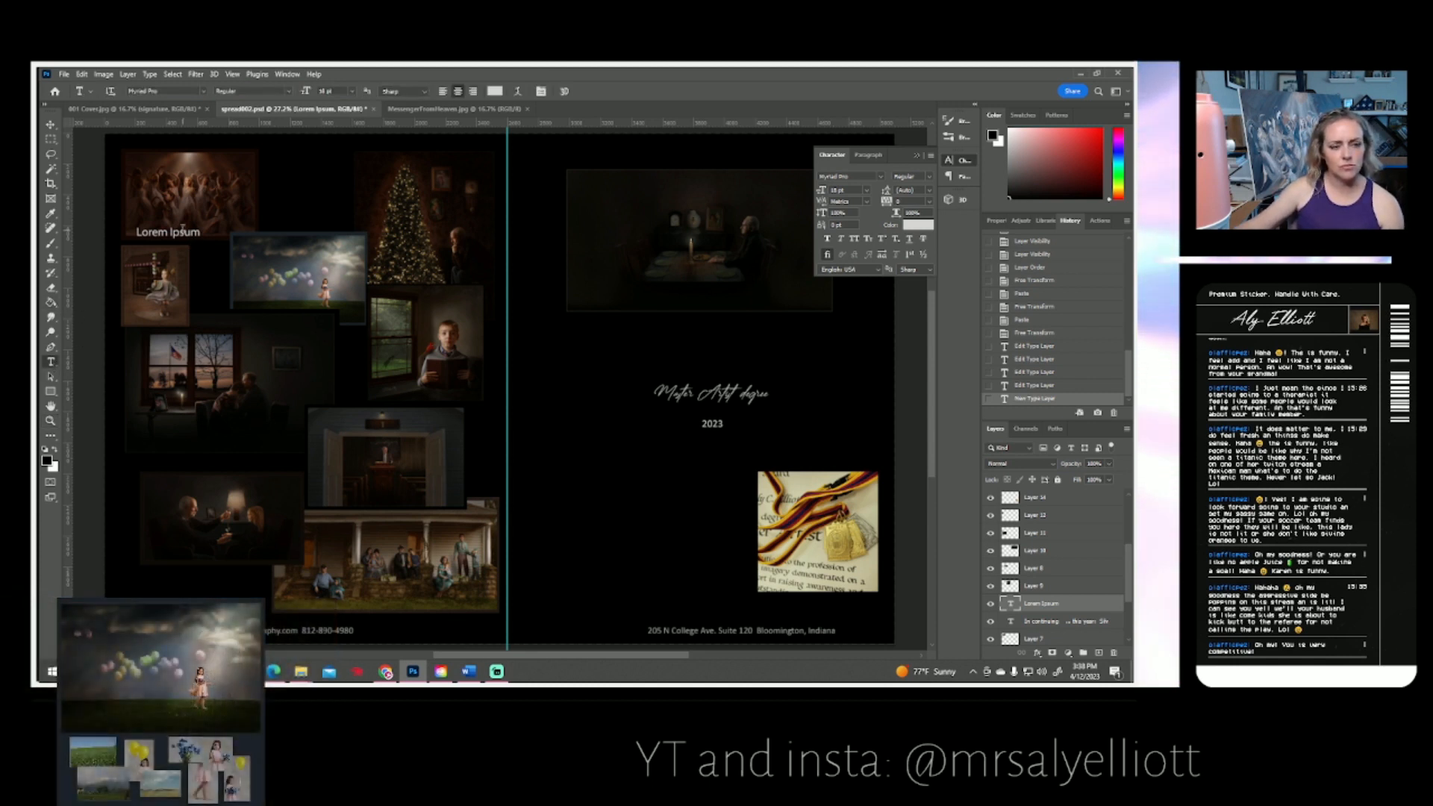
{"action": "left_click", "coordinate": [183, 231]}
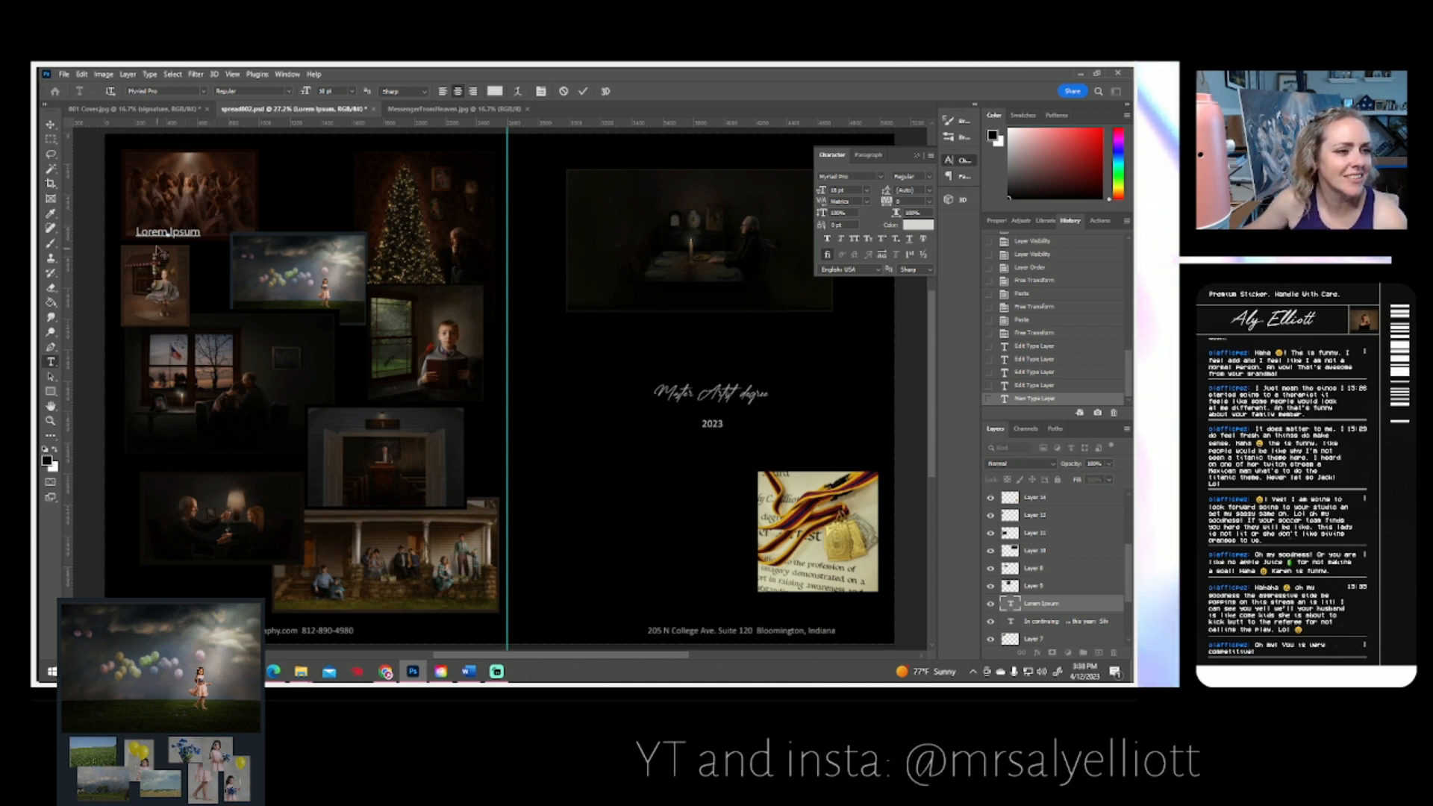
{"action": "left_click_drag", "start_coordinate": [200, 232], "coordinate": [137, 233]}
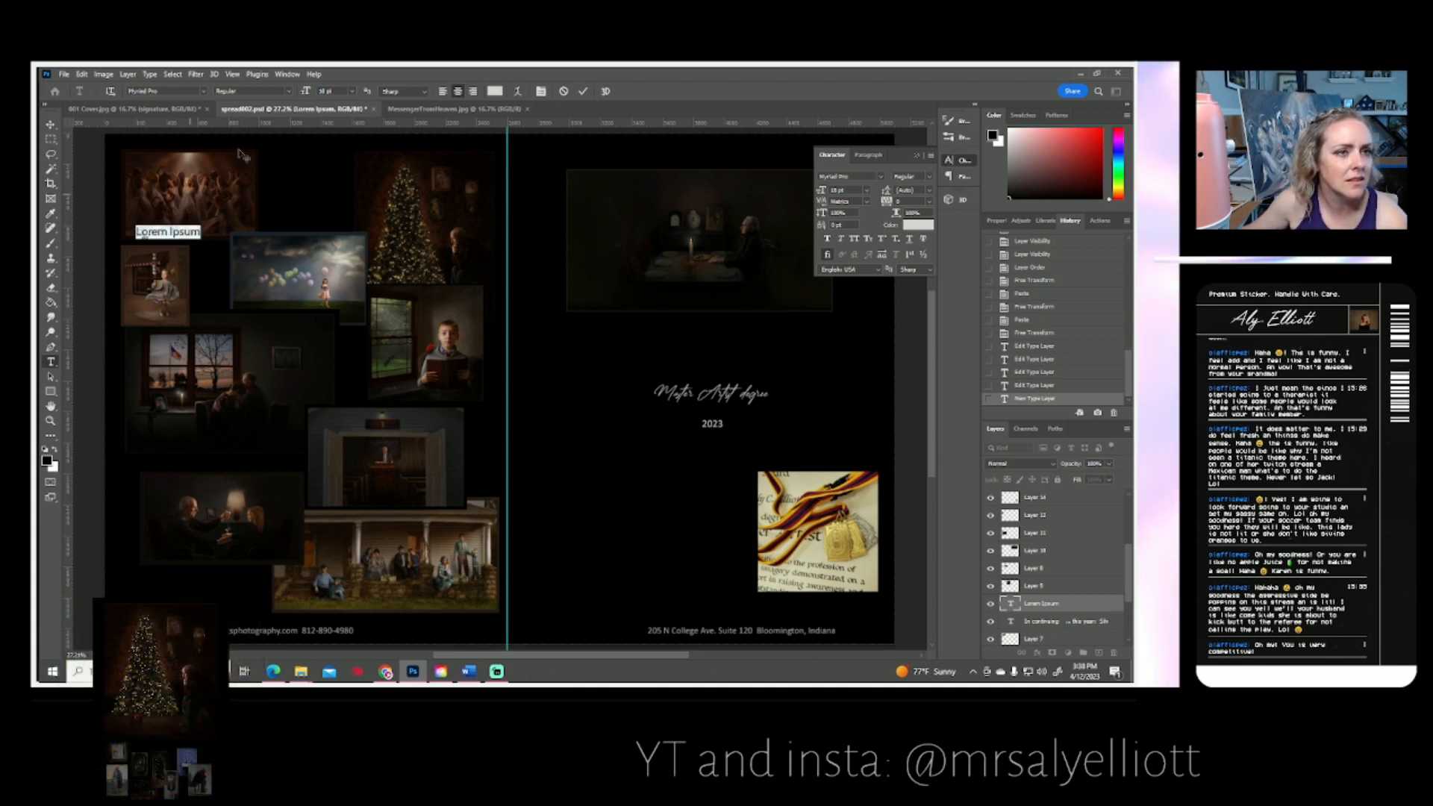
{"action": "left_click", "coordinate": [352, 91]}
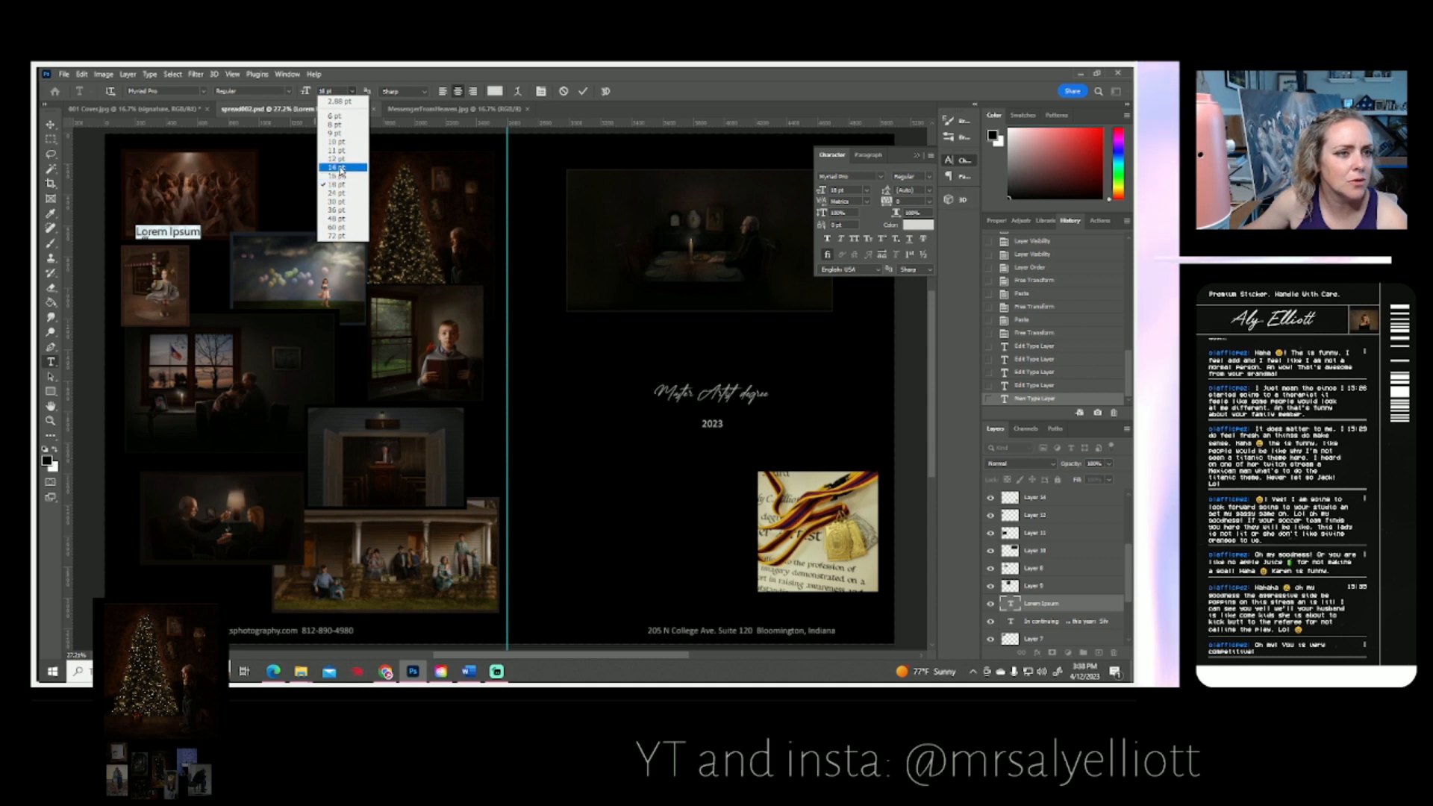
{"action": "left_click", "coordinate": [336, 174]}
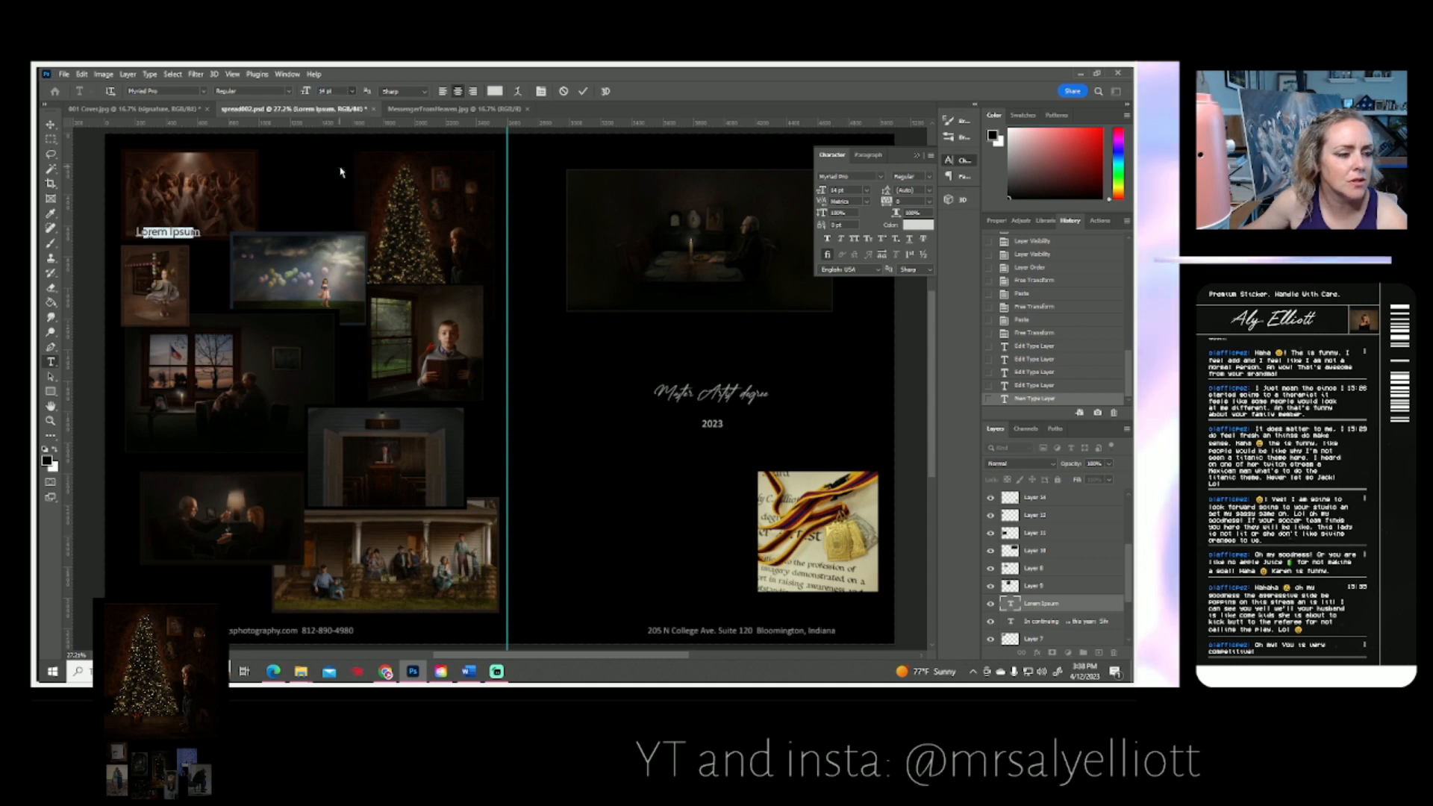
{"action": "left_click", "coordinate": [202, 236]}
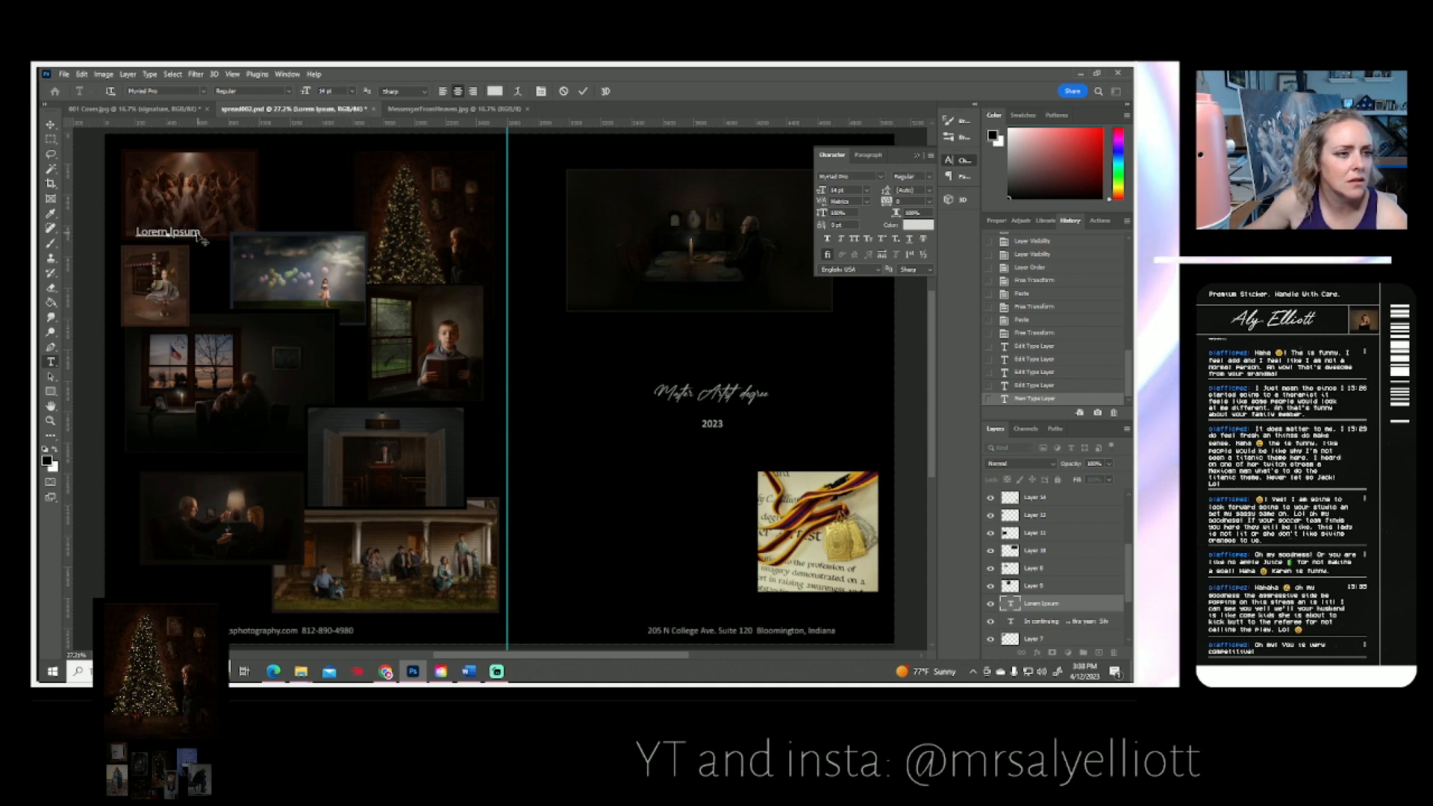
{"action": "left_click", "coordinate": [583, 91]}
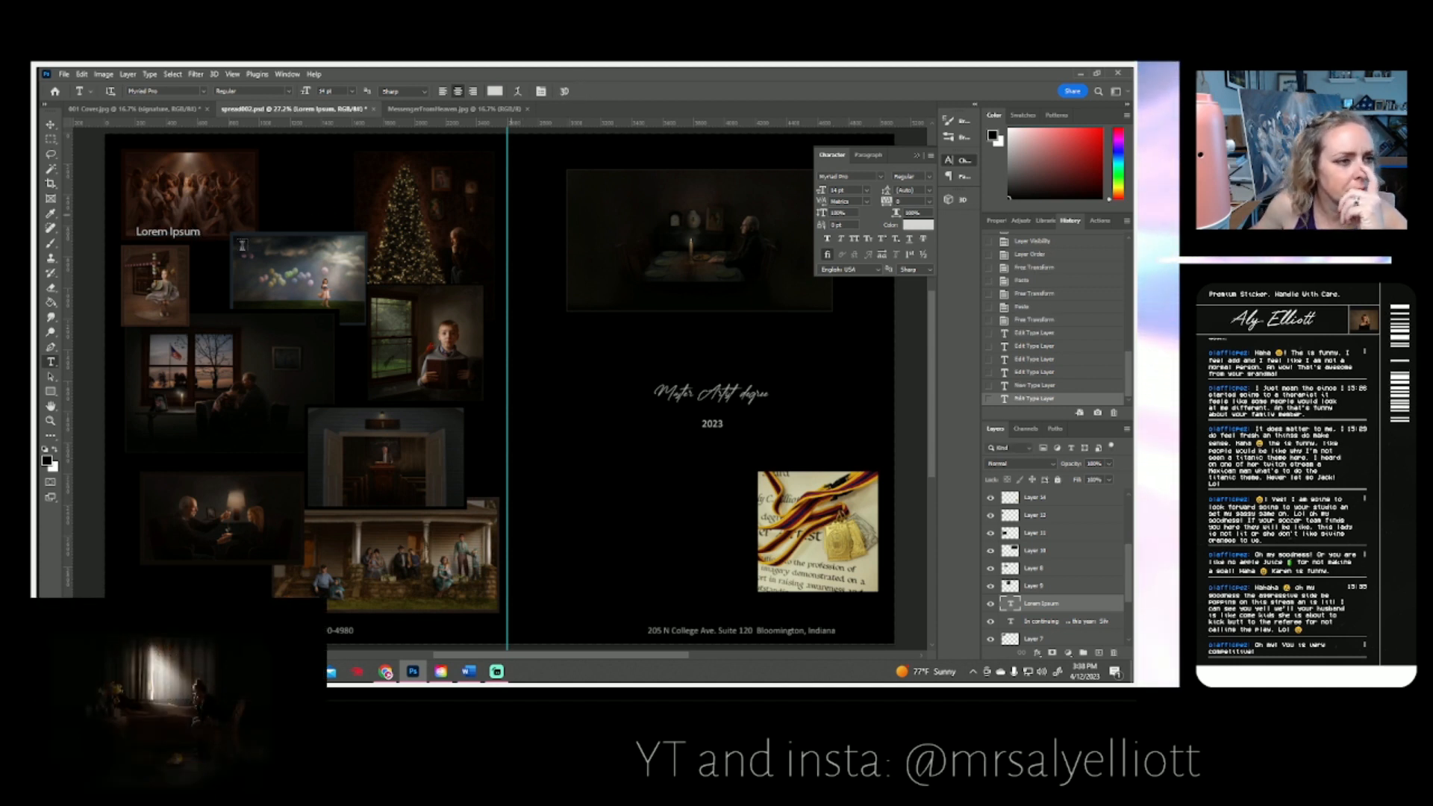
- Set the font size of the Lorem Ipsum text on the dancers picture to 12 pt
{"action": "left_click", "coordinate": [149, 231]}
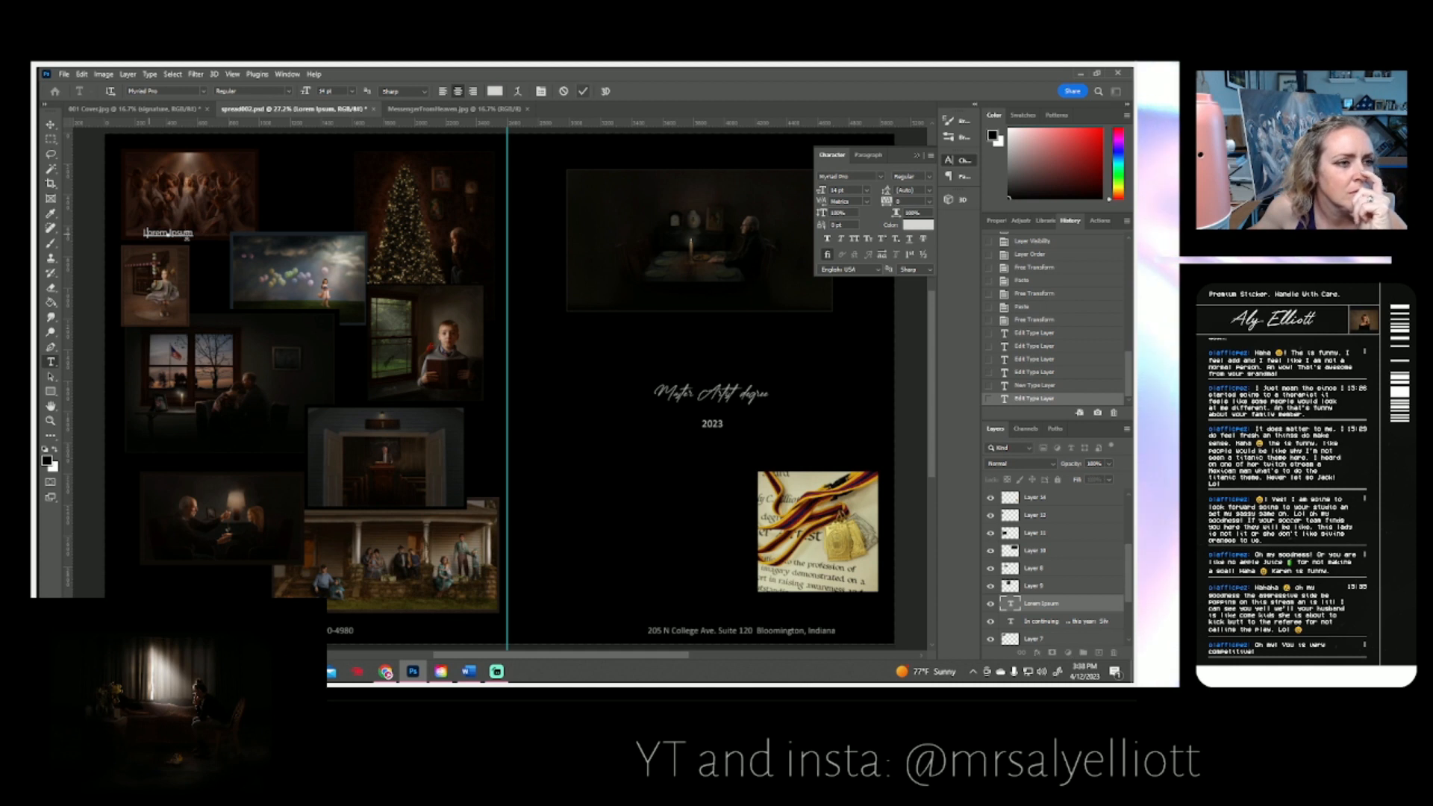
{"action": "left_click_drag", "start_coordinate": [141, 232], "coordinate": [200, 235]}
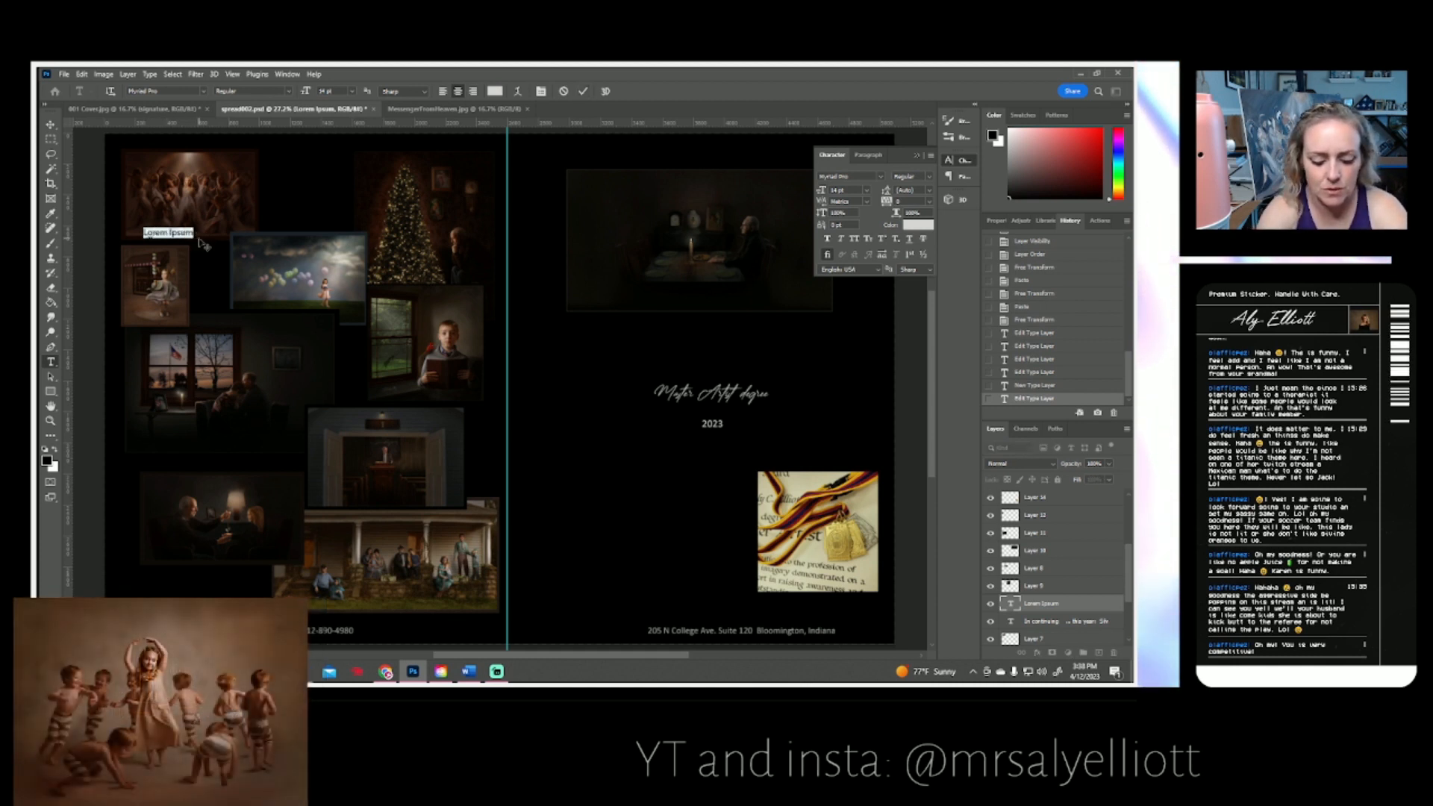
{"action": "left_click", "coordinate": [199, 239]}
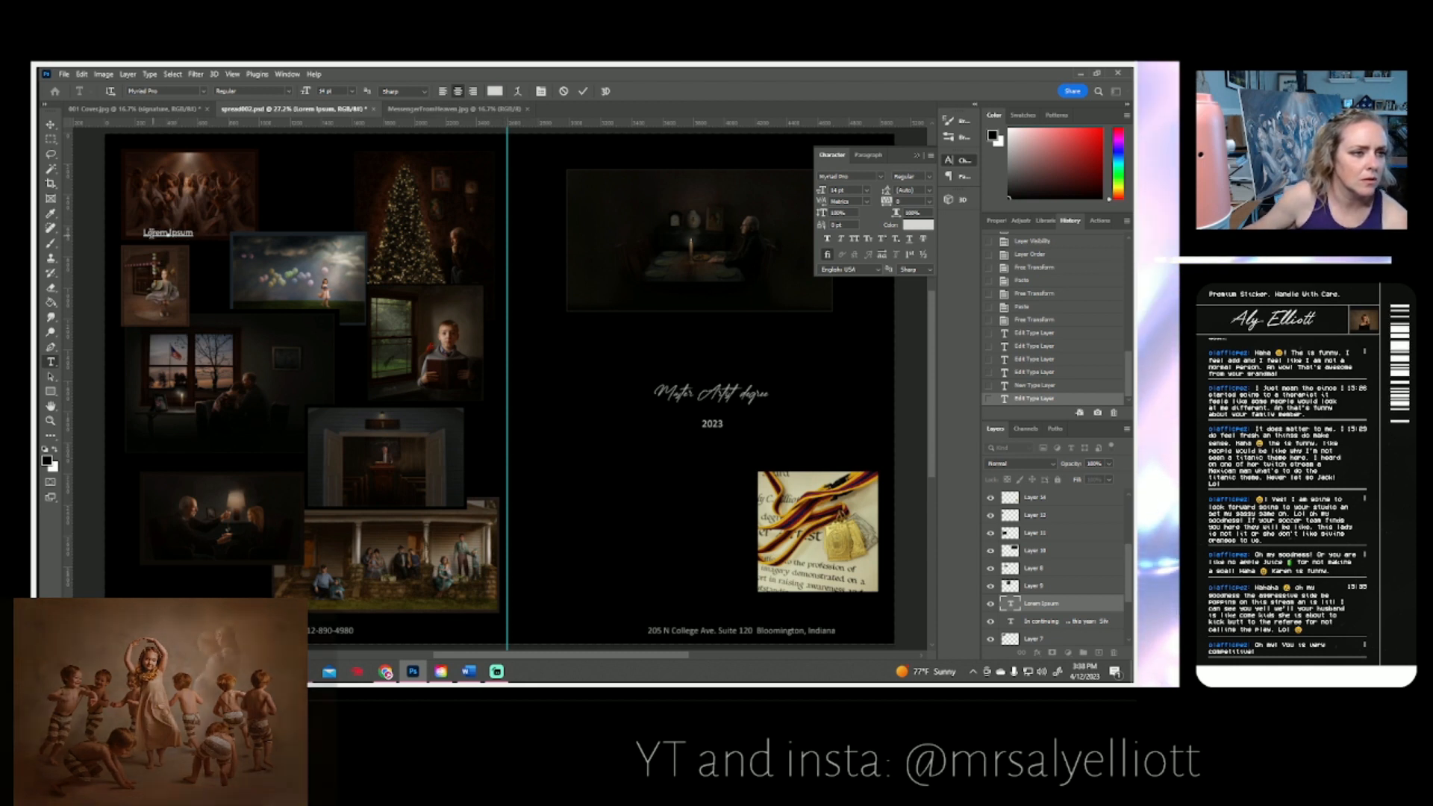
{"action": "mouse_move", "coordinate": [145, 233]}
{"action": "left_mouse_down"}
{"action": "mouse_move", "coordinate": [224, 235]}
{"action": "mouse_move", "coordinate": [135, 233]}
{"action": "left_mouse_up"}
{"action": "left_click", "coordinate": [199, 234]}
{"action": "left_click", "coordinate": [351, 90]}
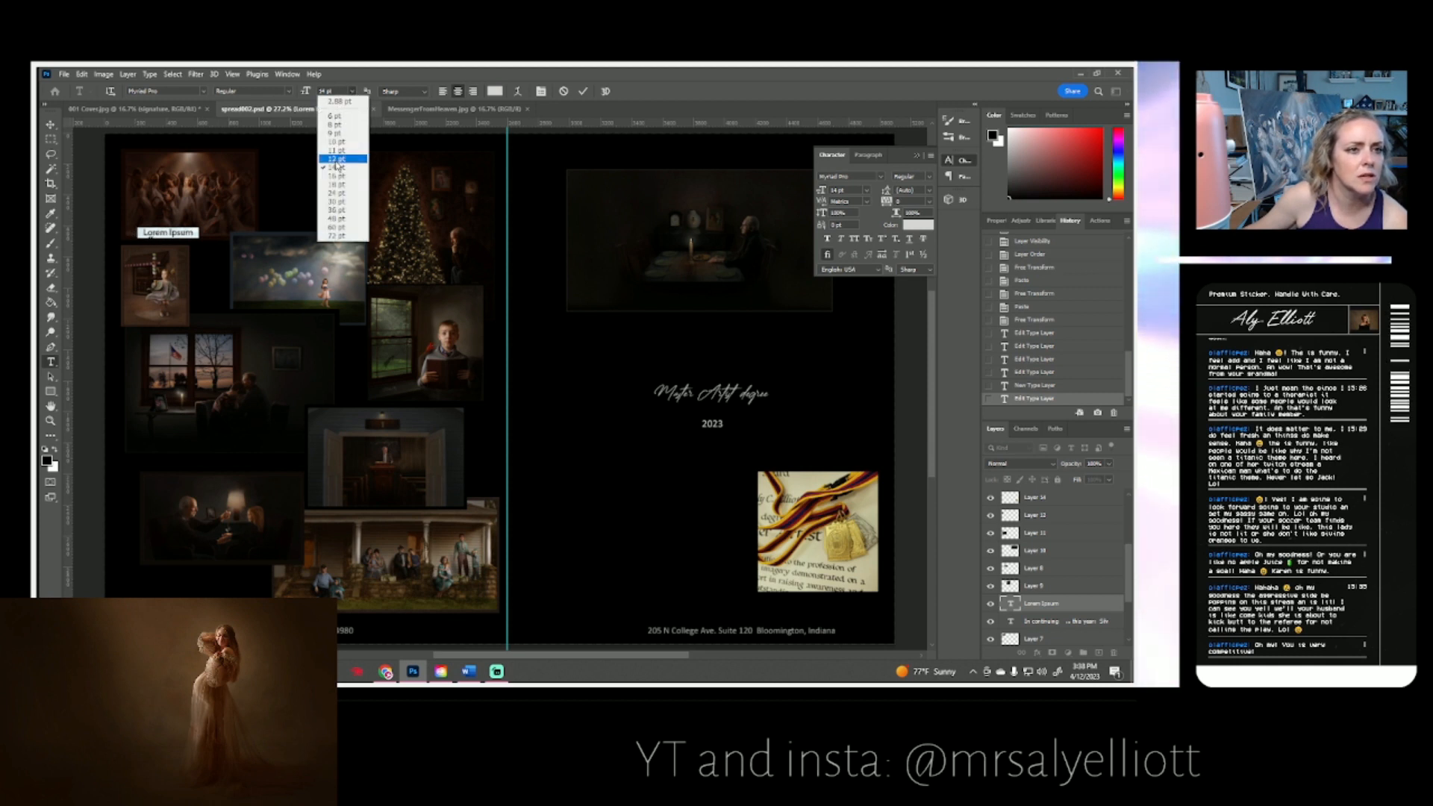
{"action": "left_click", "coordinate": [341, 160]}
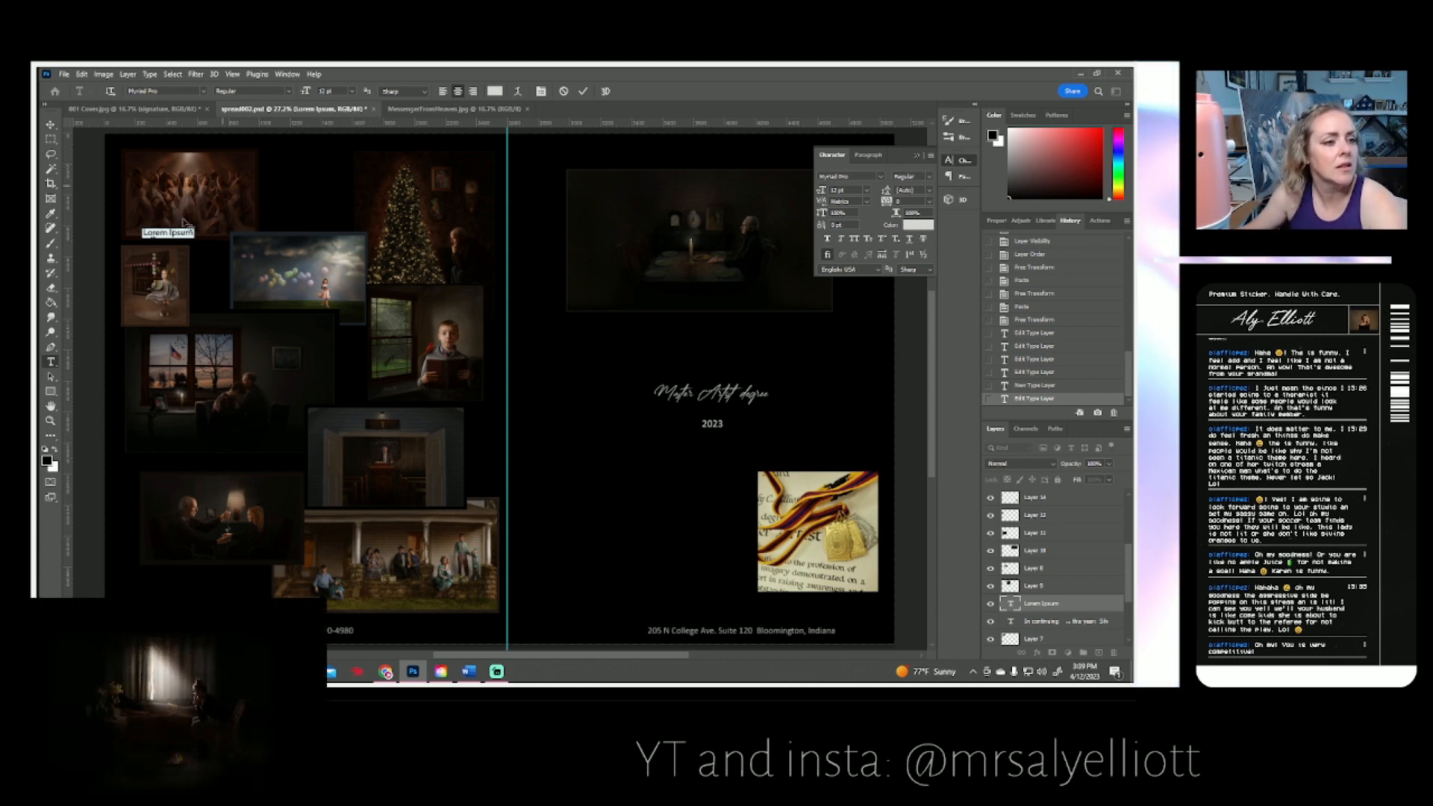
{"action": "left_click", "coordinate": [582, 91]}
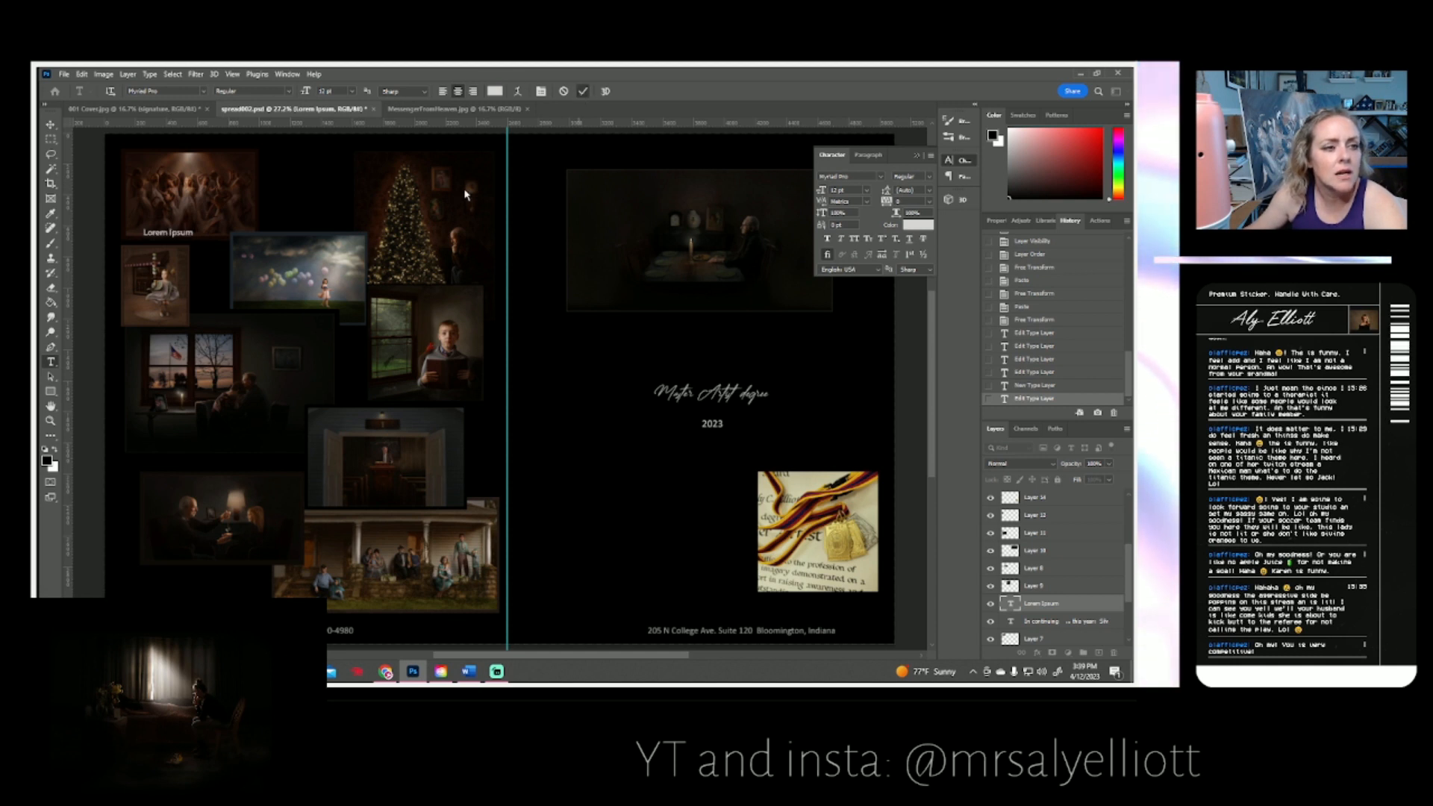
- Replace the Lorem Ipsum text on the dancers picture with the caption "Troupe of One" in quotation marks, correcting any misspelling
{"action": "left_click", "coordinate": [190, 233]}
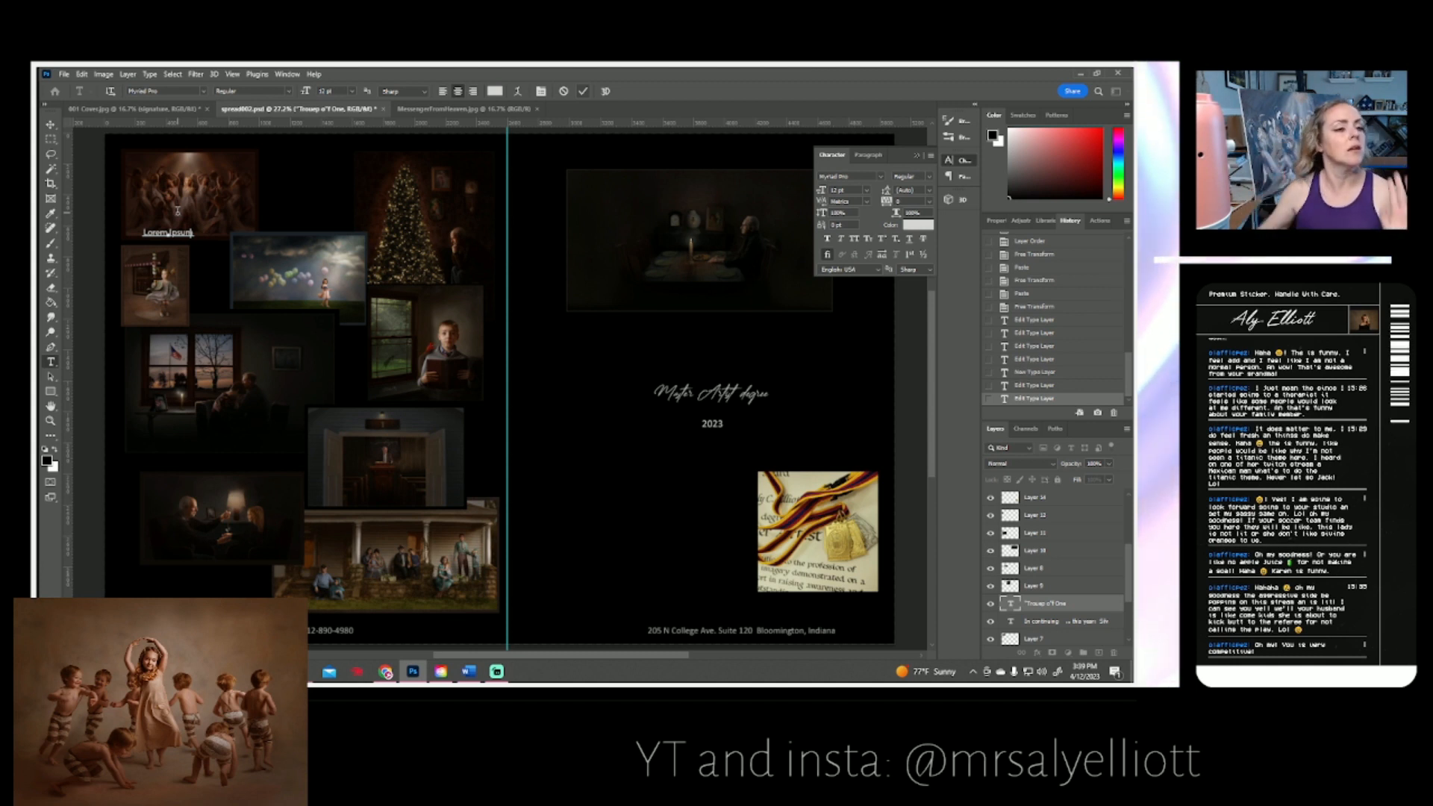
{"action": "left_click_drag", "start_coordinate": [192, 233], "coordinate": [140, 233]}
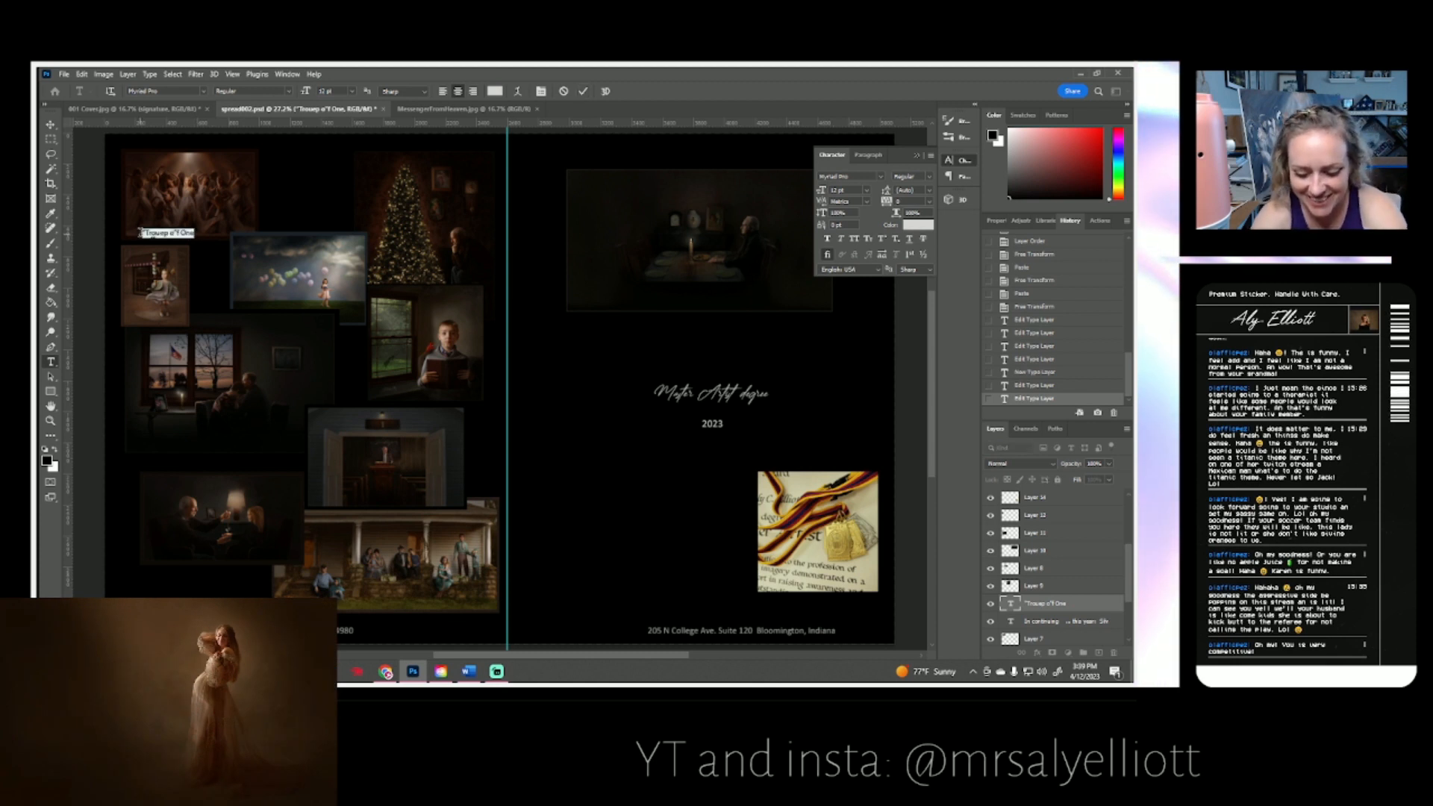
{"action": "left_click", "coordinate": [171, 234]}
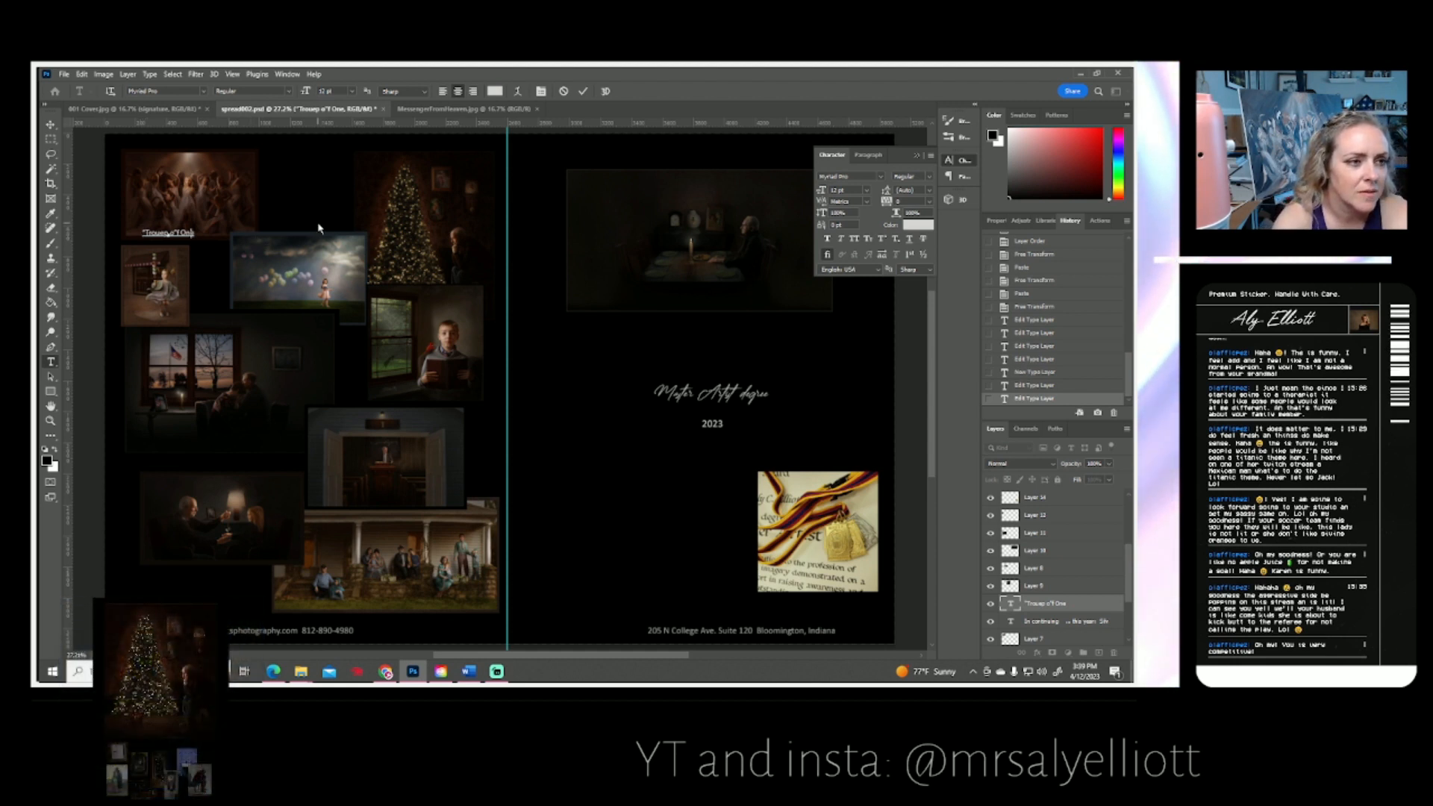
{"action": "key", "text": "Left"}
{"action": "key", "text": "Left"}
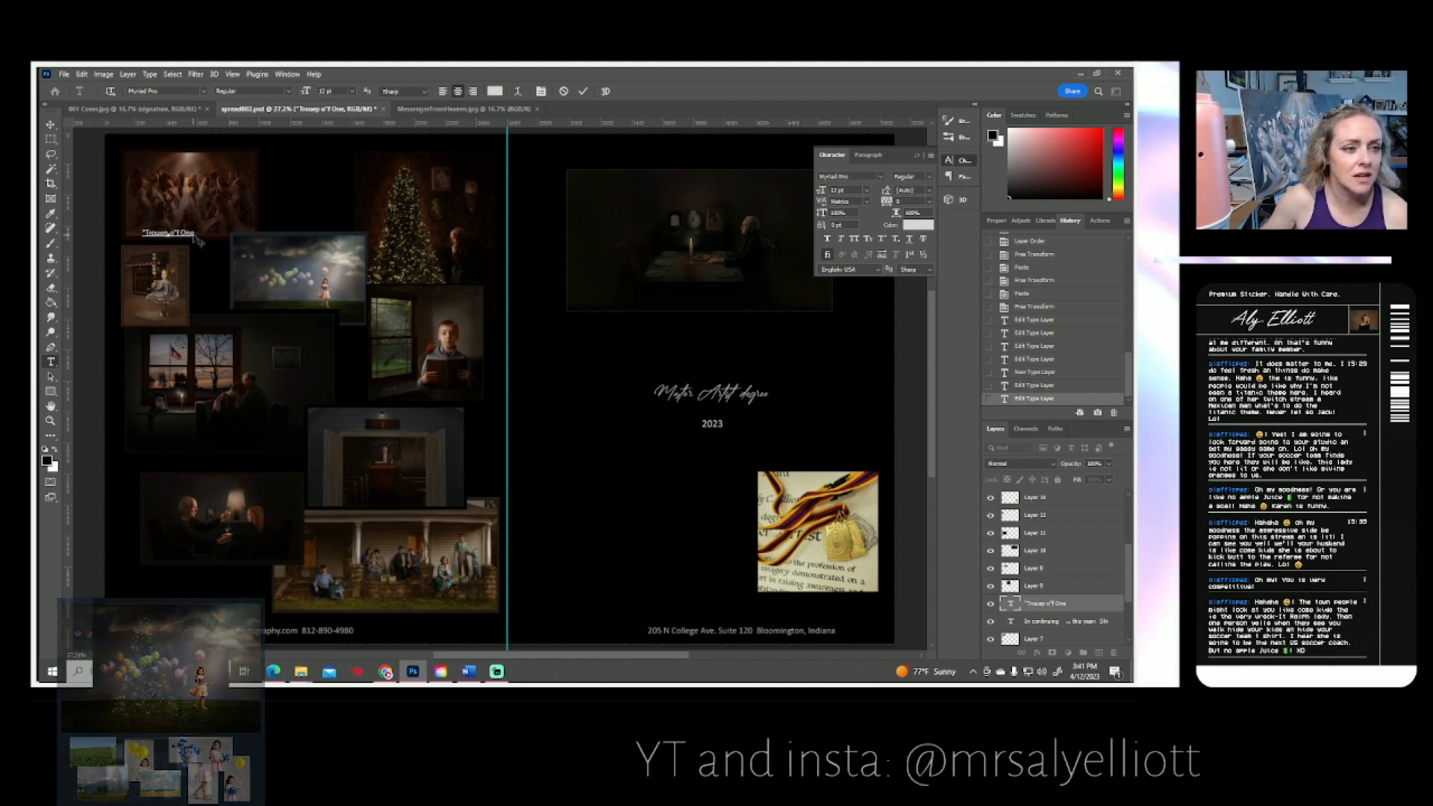
{"action": "left_click", "coordinate": [583, 91]}
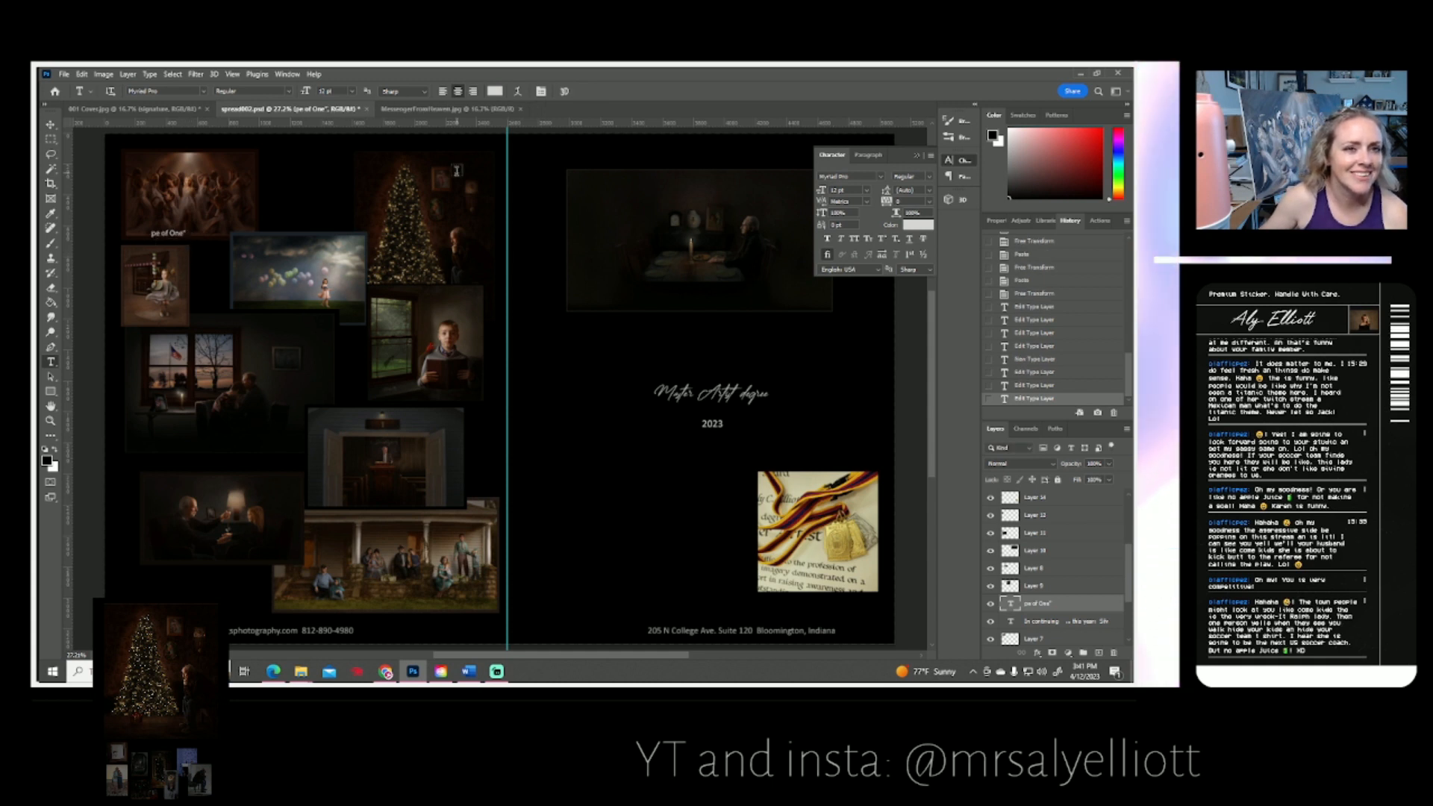
{"action": "left_click", "coordinate": [173, 234]}
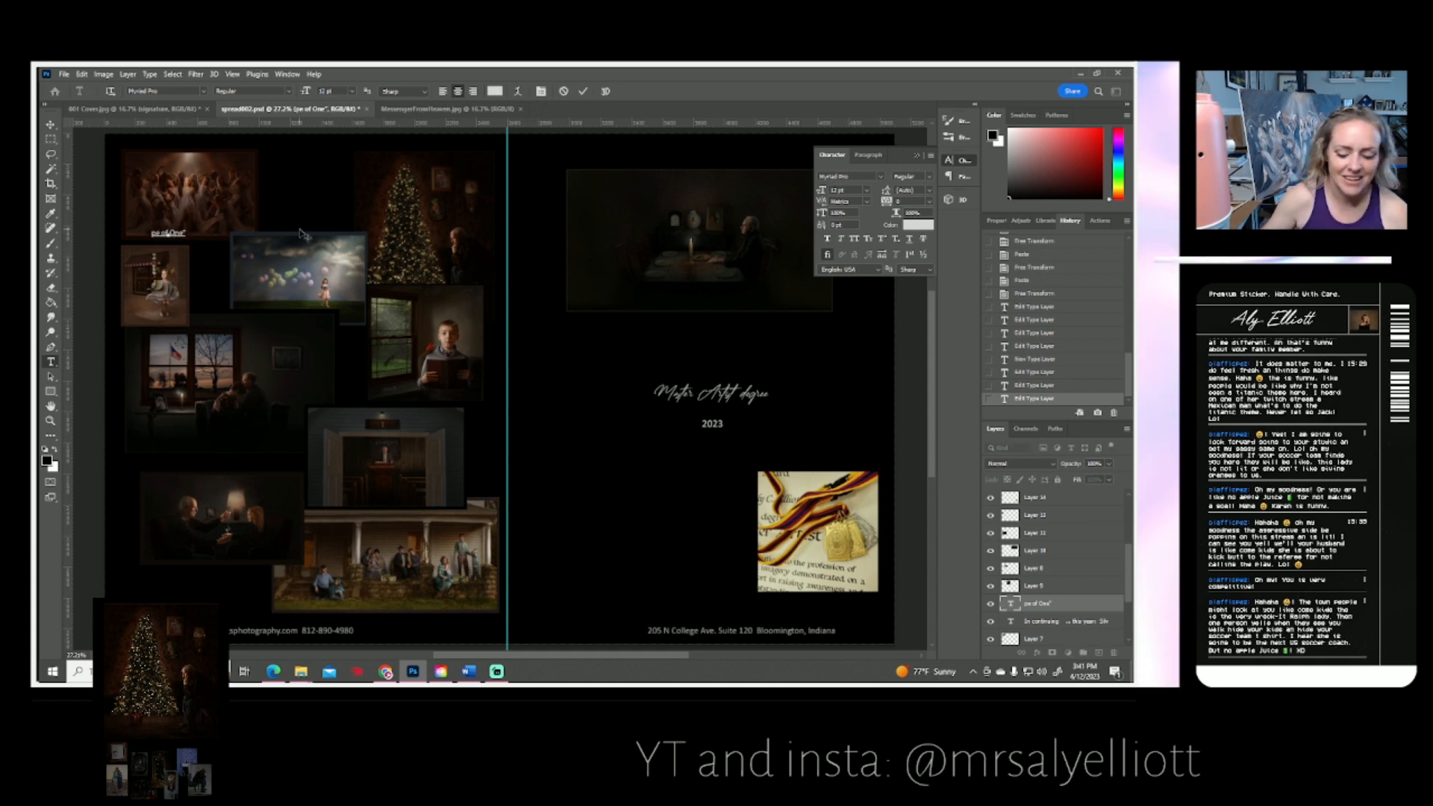
{"action": "key", "text": "Left"}
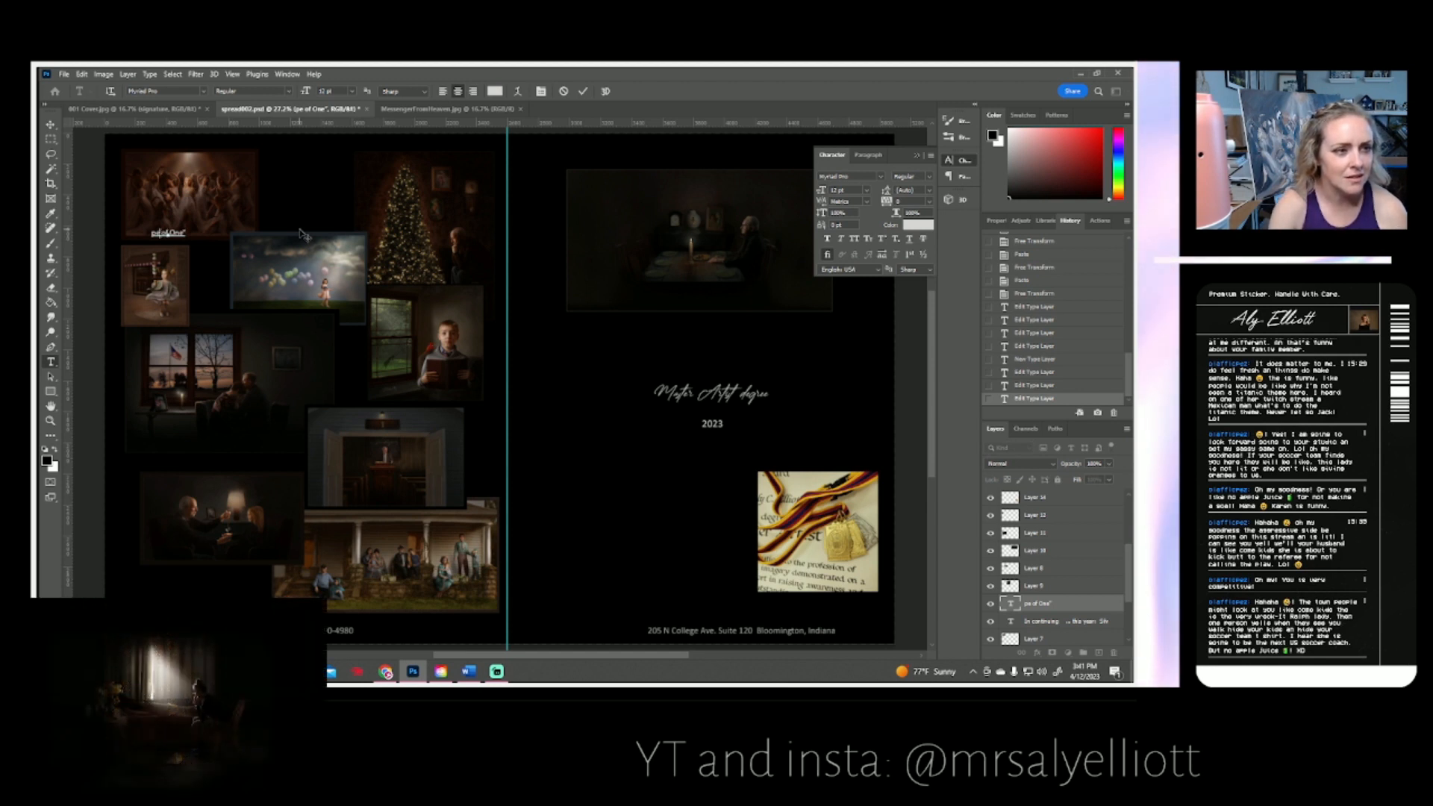
{"action": "key", "text": "Left"}
{"action": "key", "text": "Left"}
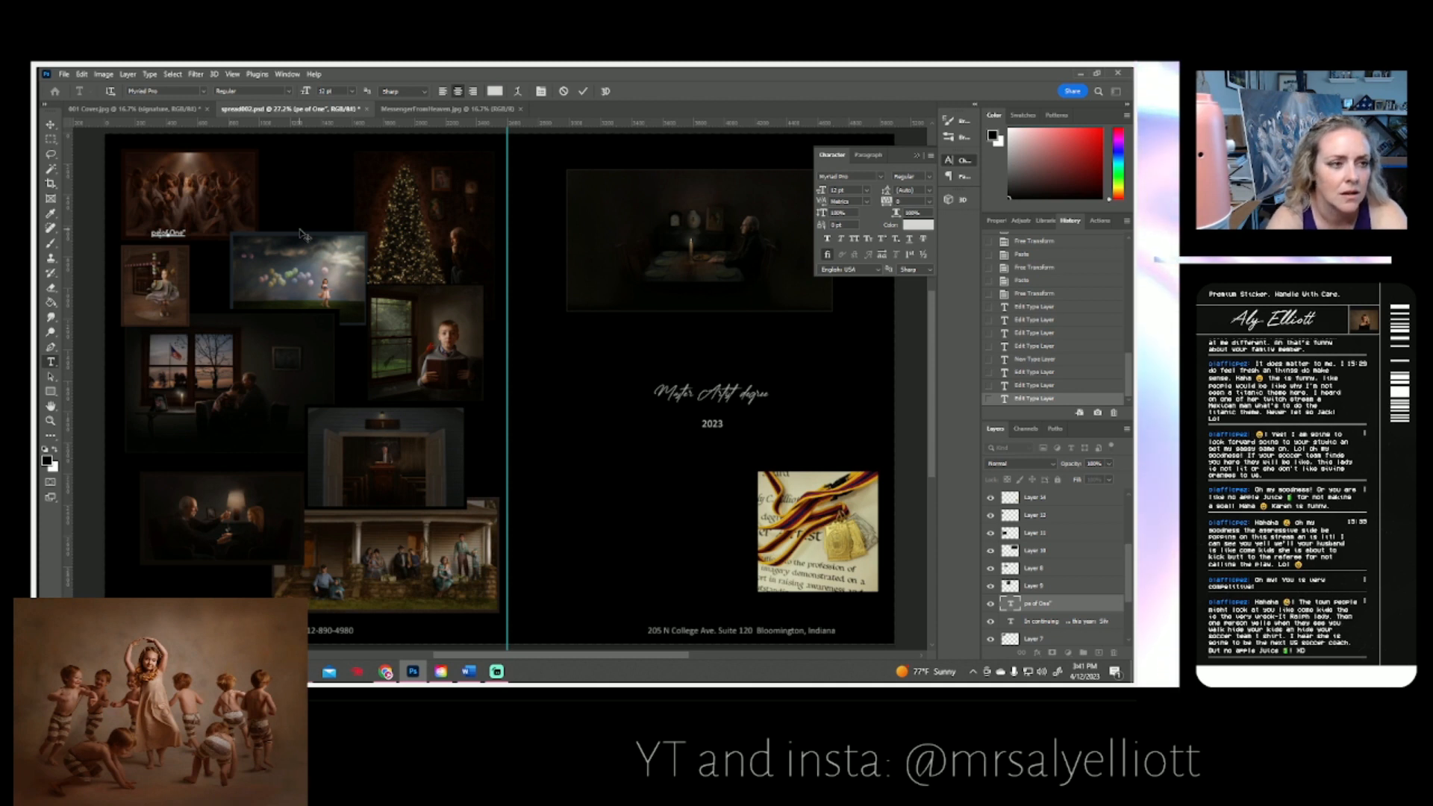
{"action": "left_click", "coordinate": [585, 93]}
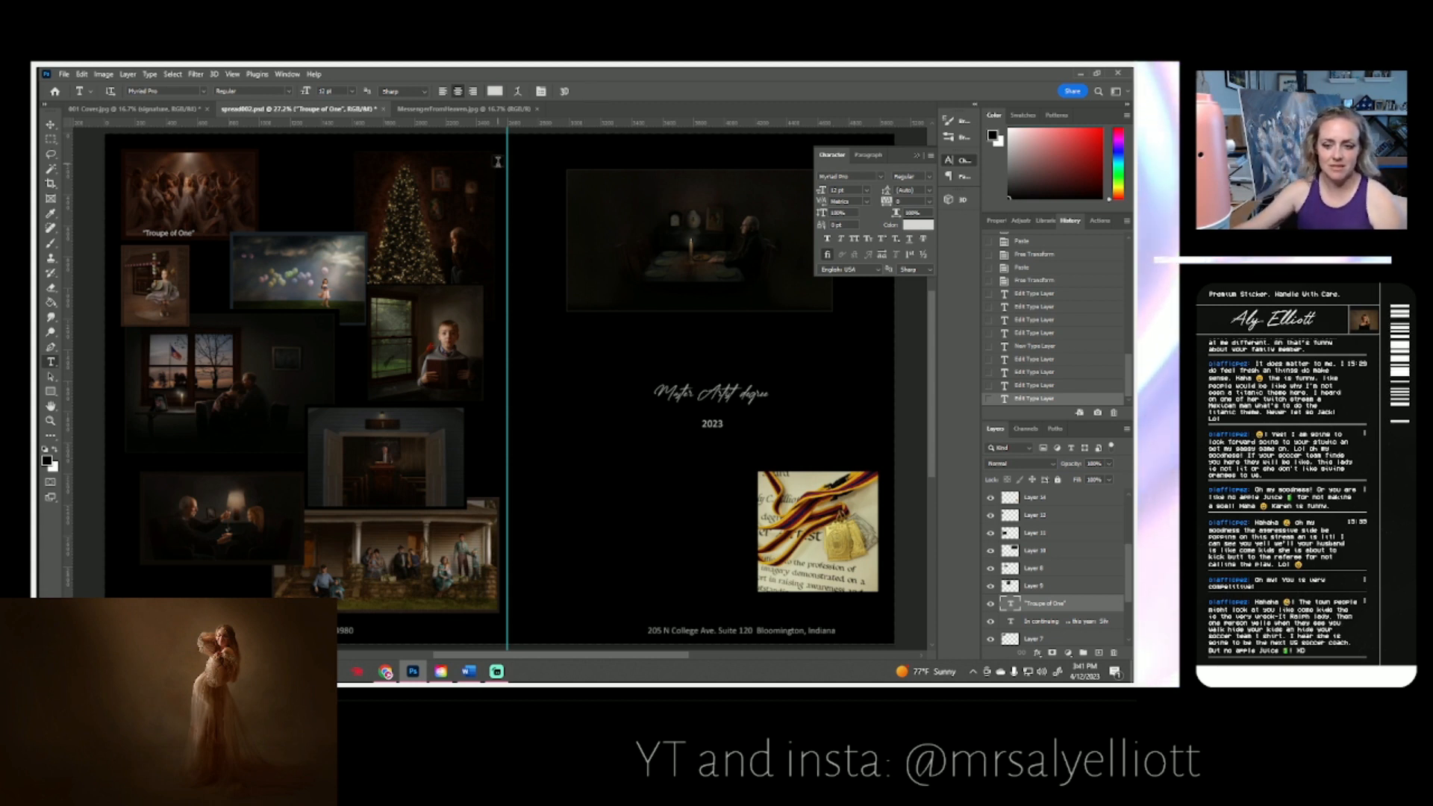
- Save the spread as a Photoshop document with Maximize Compatibility on, and switch to the open cover document
{"action": "left_click", "coordinate": [64, 74]}
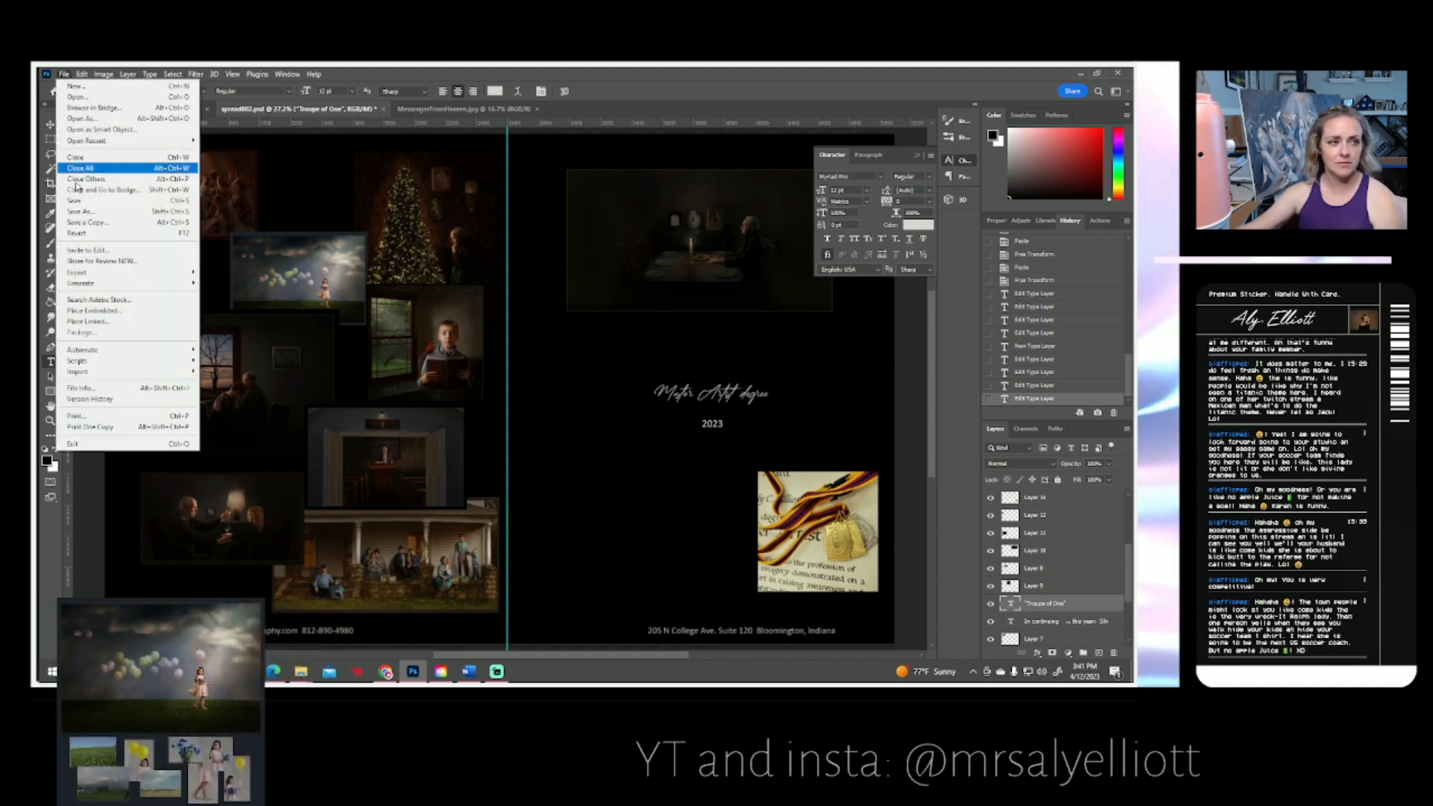
{"action": "left_click", "coordinate": [82, 212]}
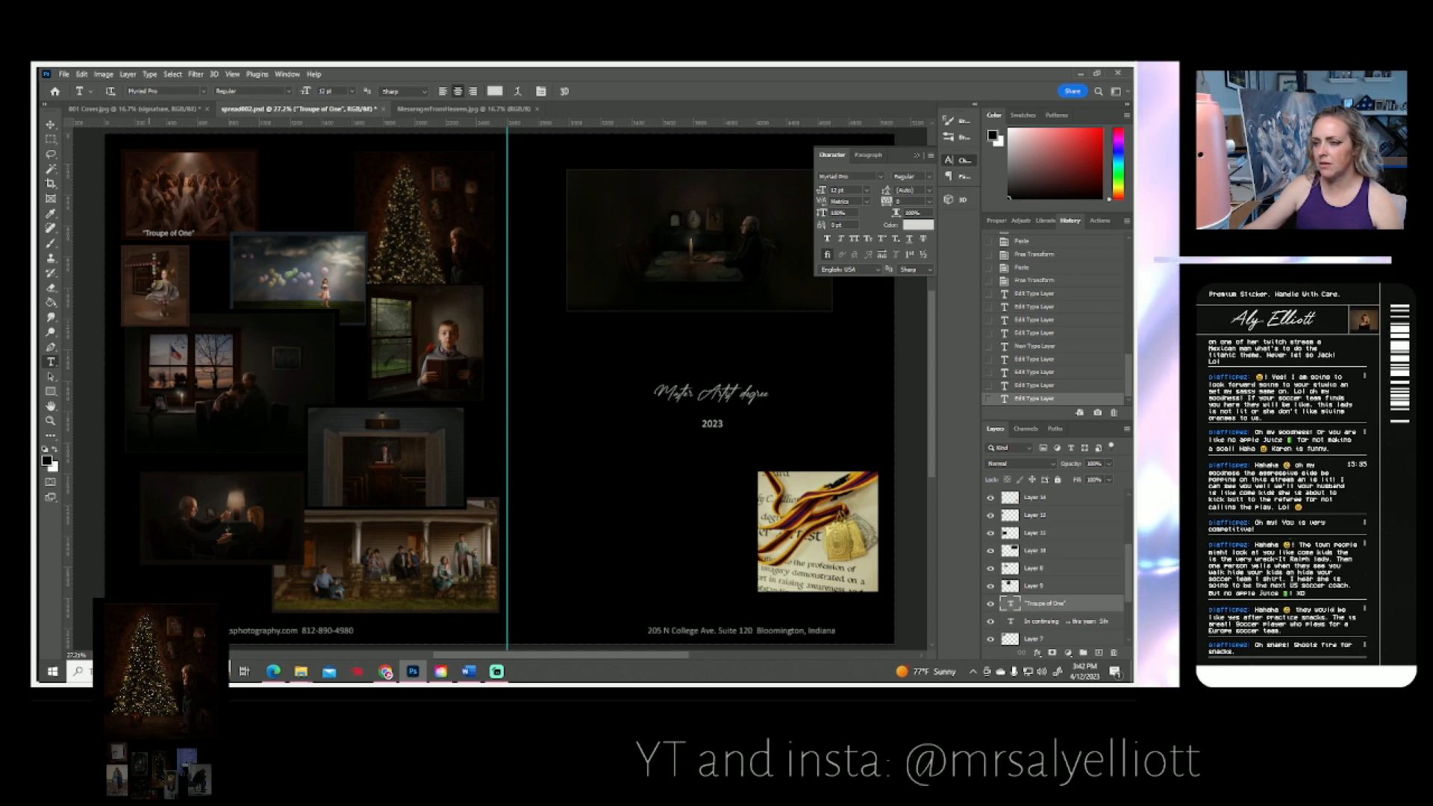
{"action": "key", "text": "ctrl+s"}
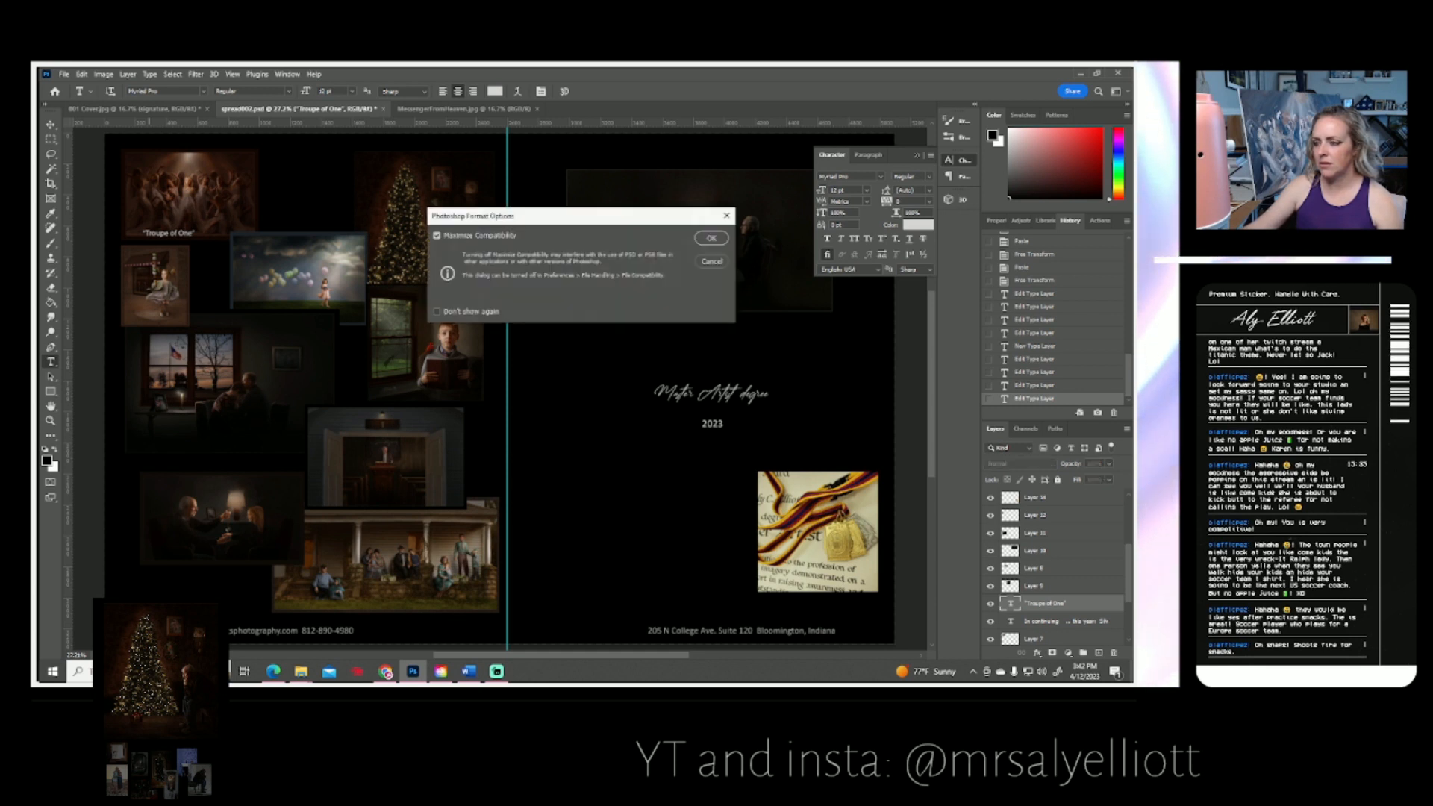
{"action": "left_click", "coordinate": [715, 239]}
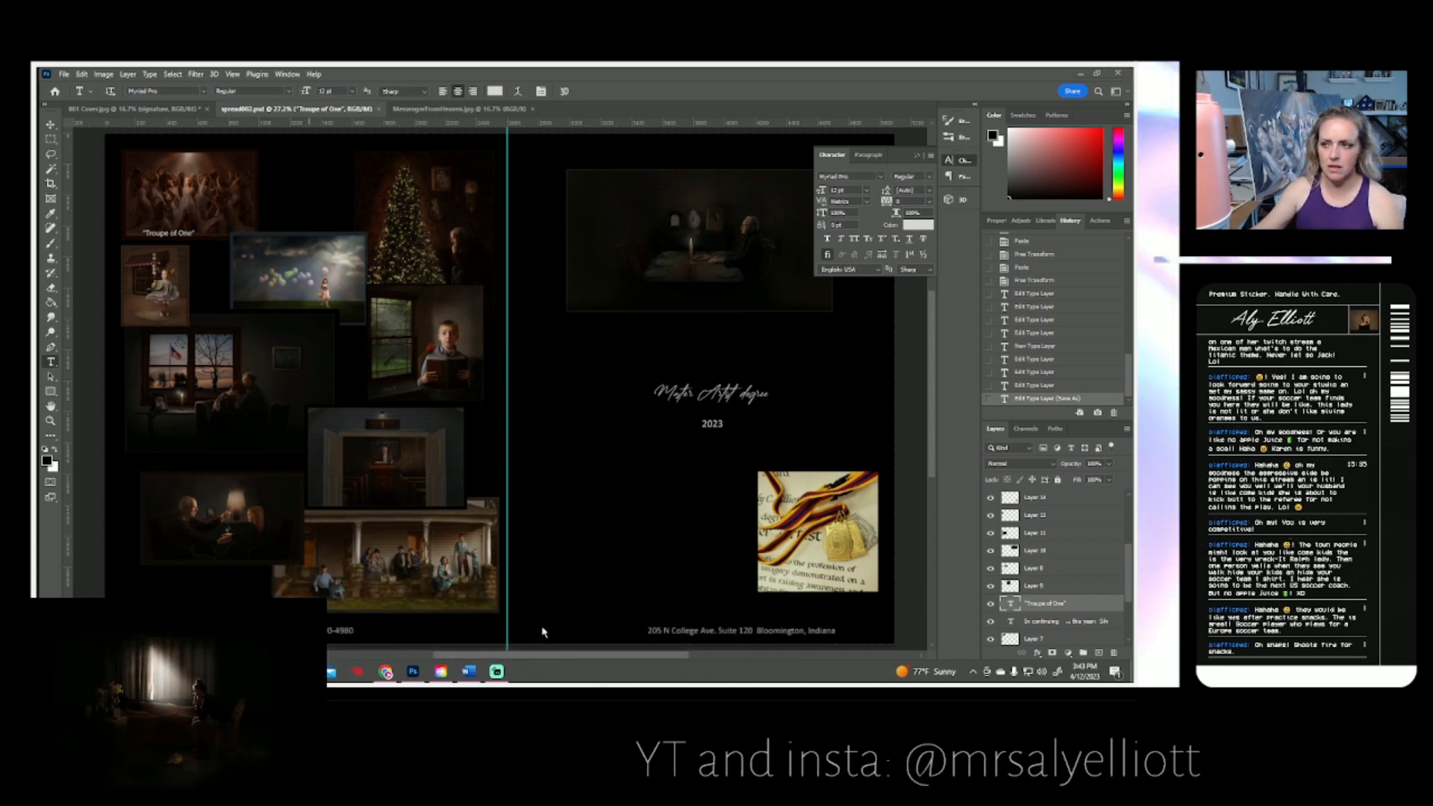
{"action": "mouse_move", "coordinate": [331, 671]}
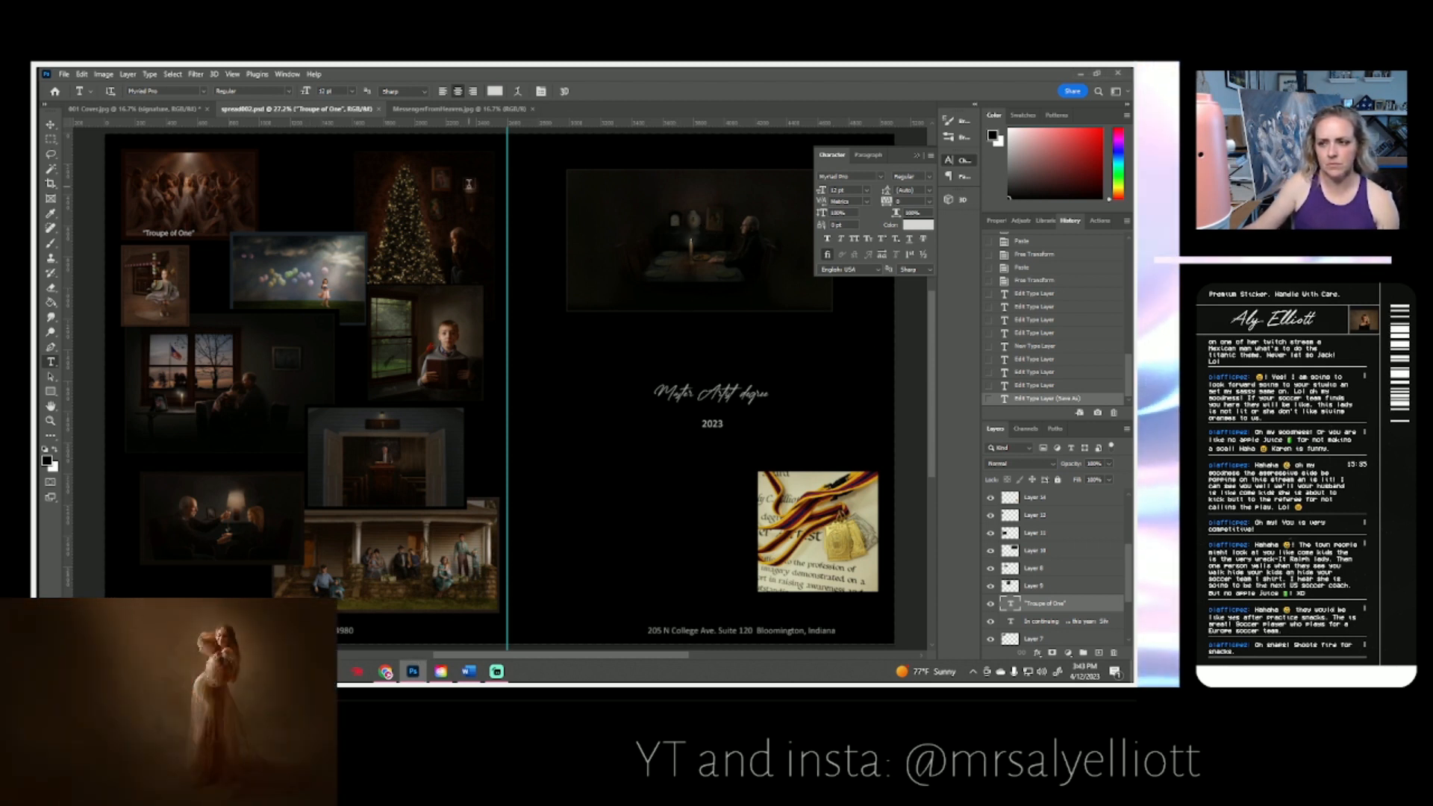
{"action": "left_click", "coordinate": [146, 112]}
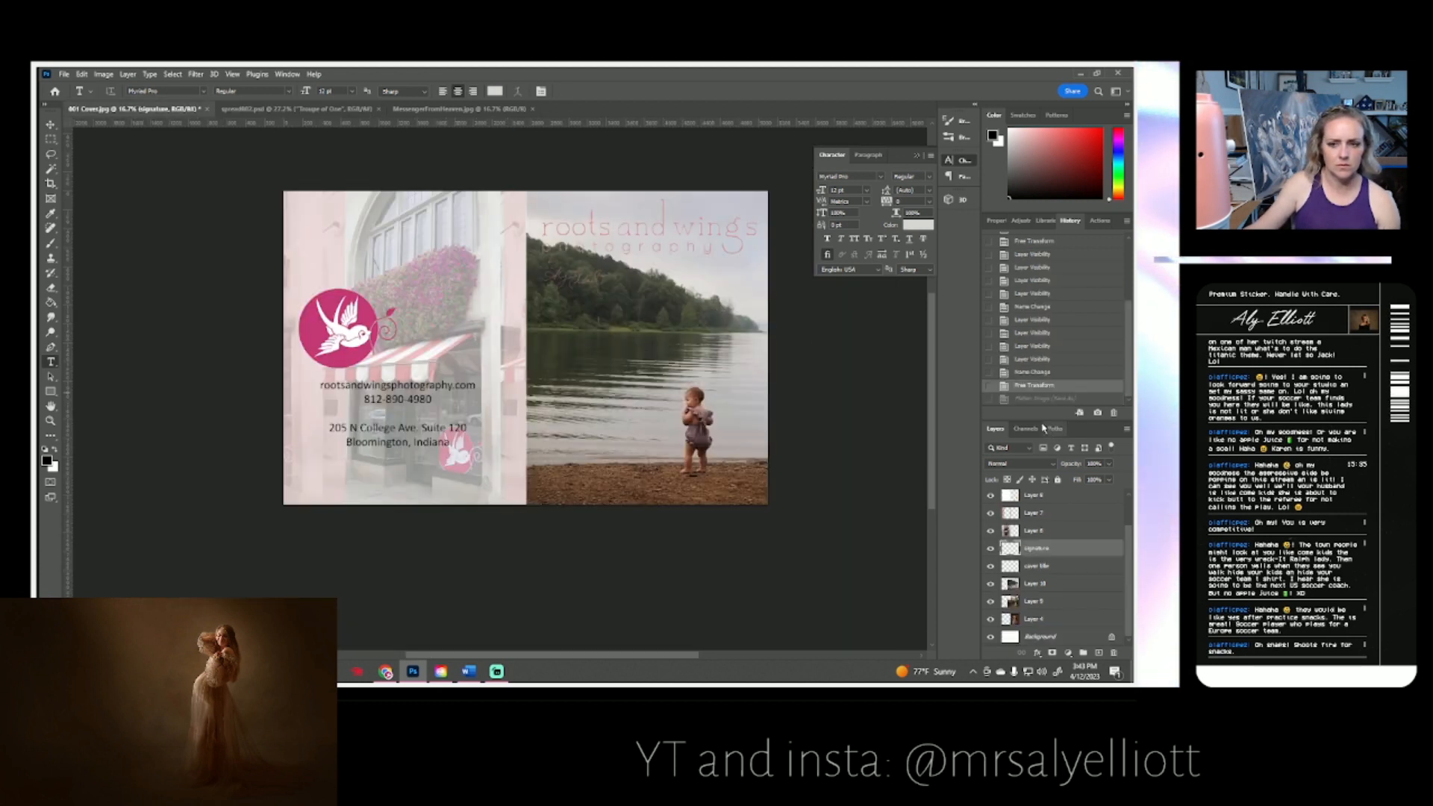
- Save the cover as a Photoshop document named 001 Cover.psd, and switch back to the album spread document
{"action": "left_click", "coordinate": [65, 74]}
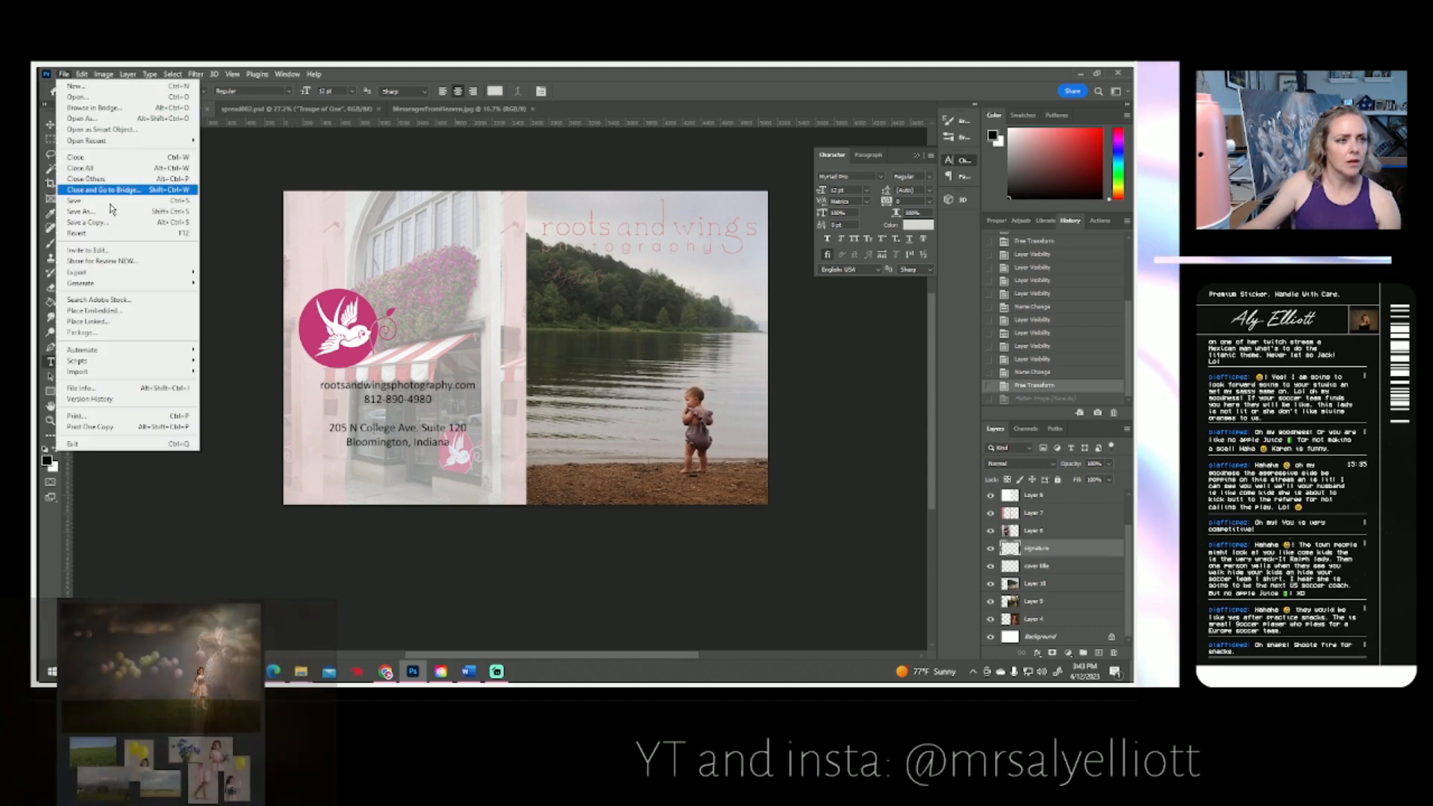
{"action": "left_click", "coordinate": [112, 212]}
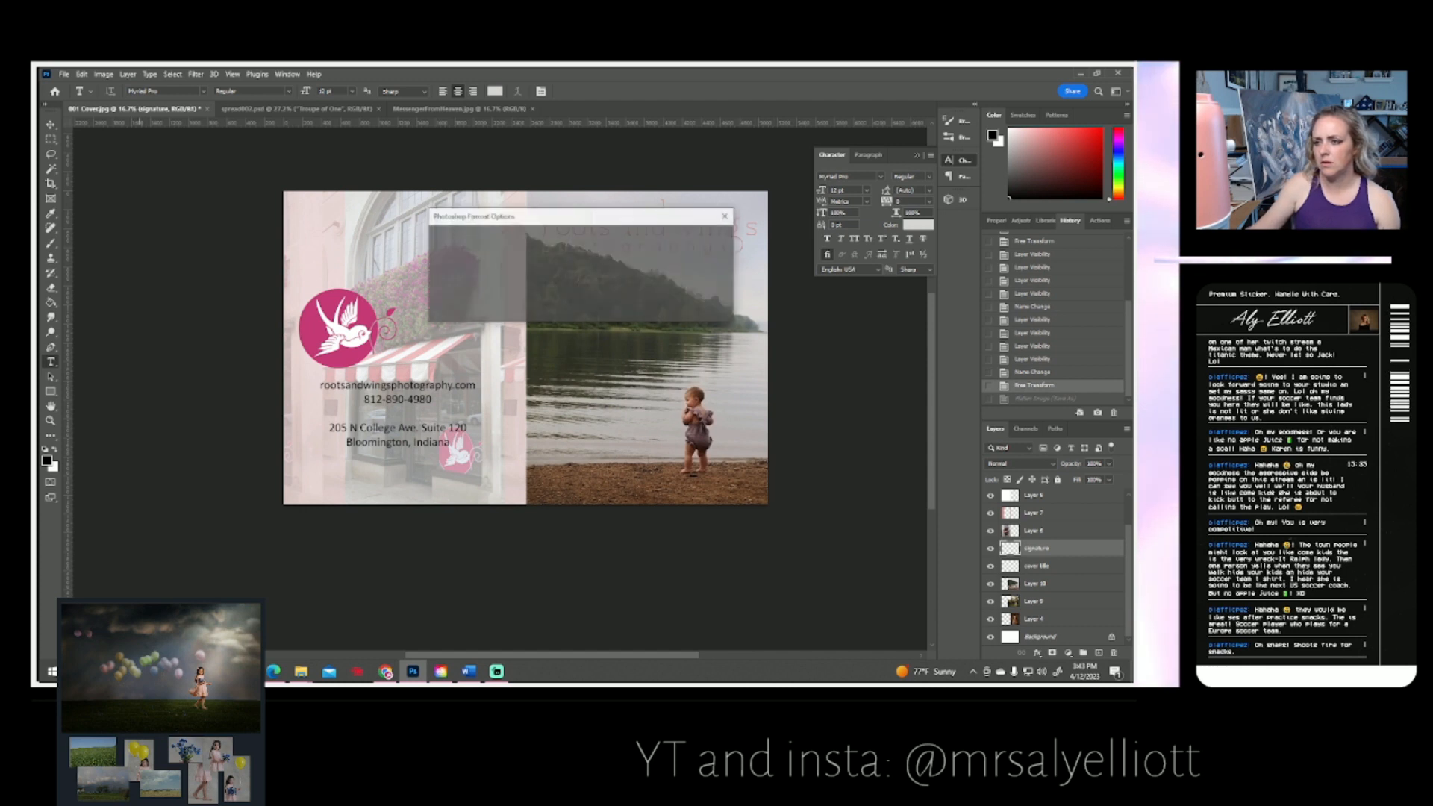
{"action": "left_click", "coordinate": [710, 238]}
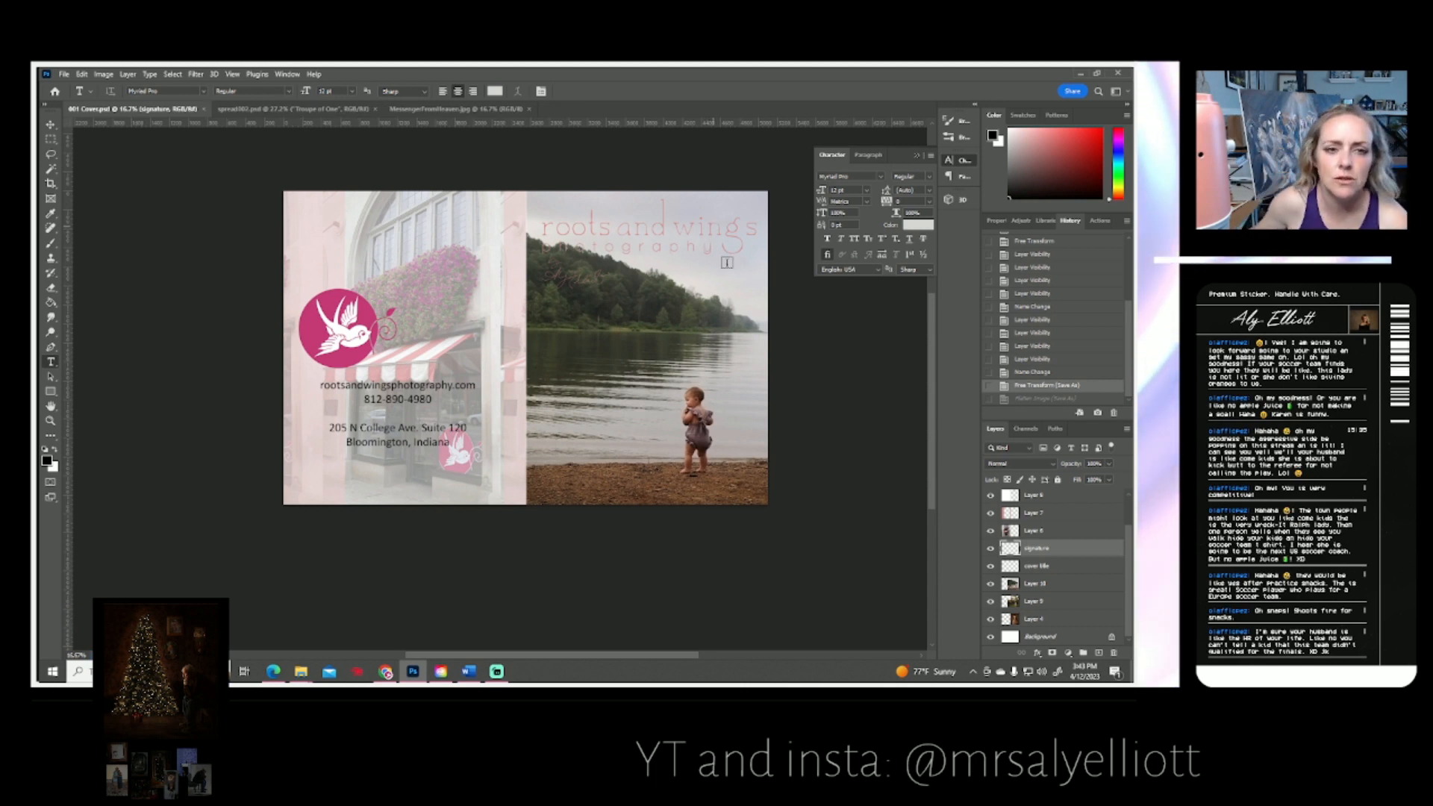
{"action": "left_click", "coordinate": [289, 110]}
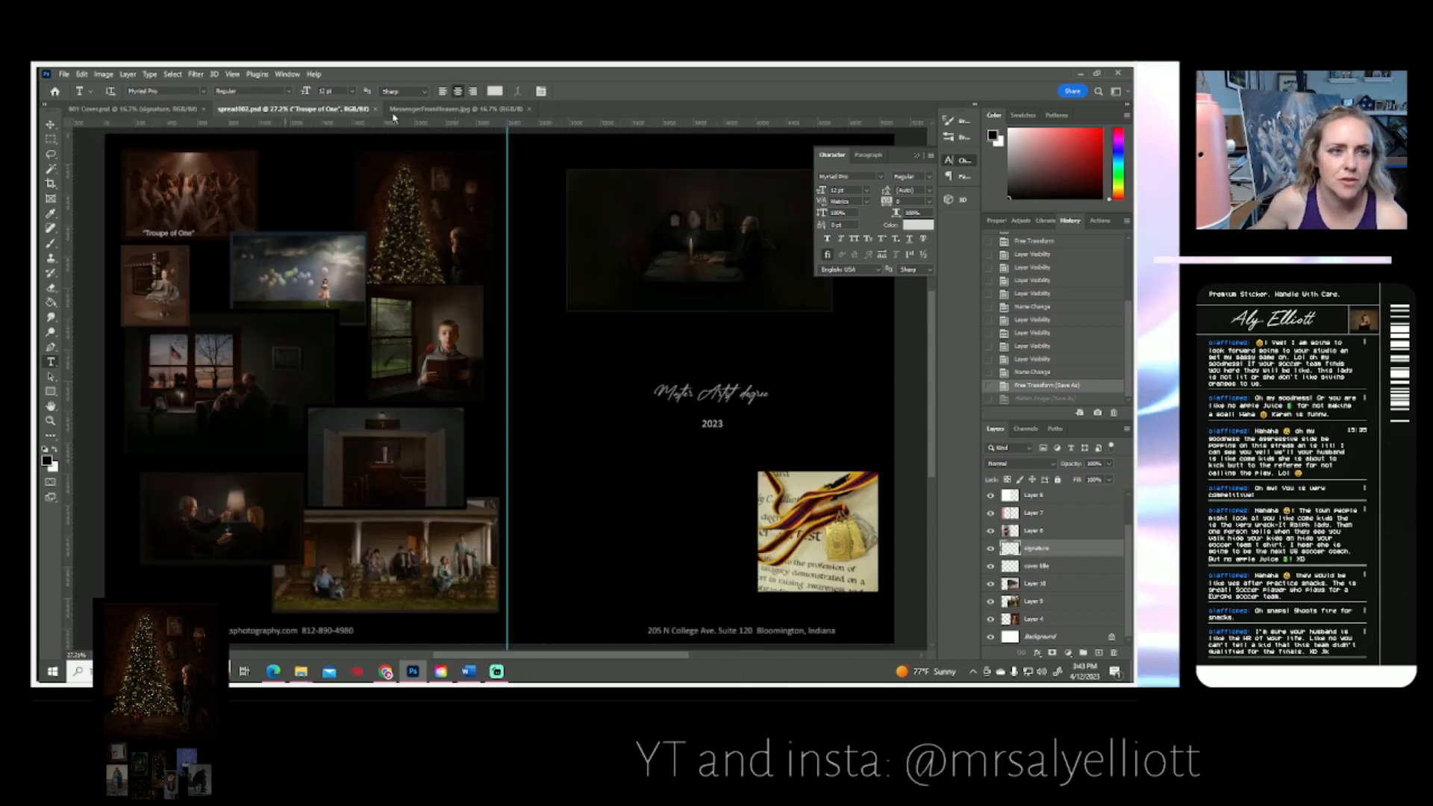
{"action": "left_click", "coordinate": [393, 112]}
{"action": "left_click", "coordinate": [291, 111]}
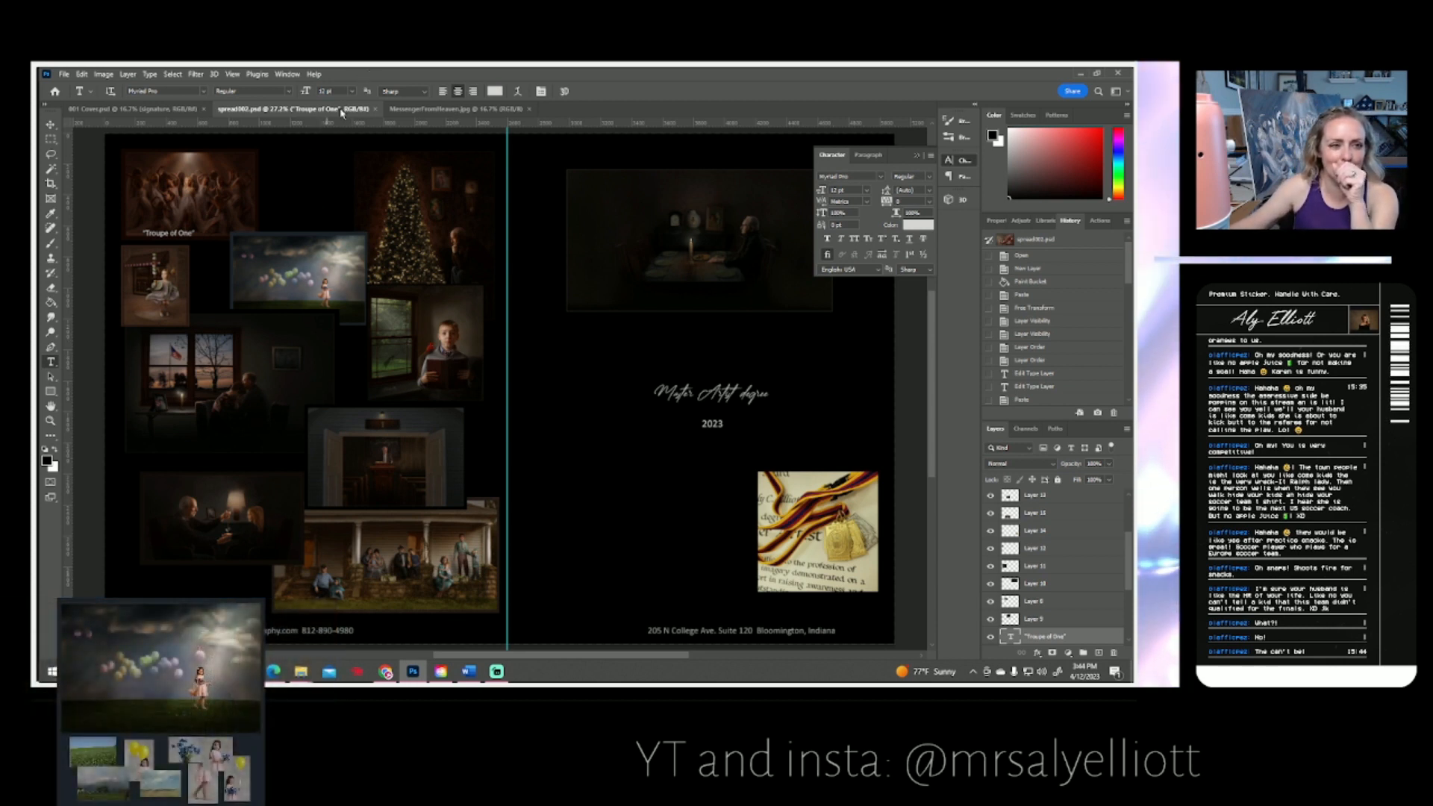
- Add the caption "7 Scoop Itch" in quotation marks under the small picture below the dancers
{"action": "left_click", "coordinate": [133, 327]}
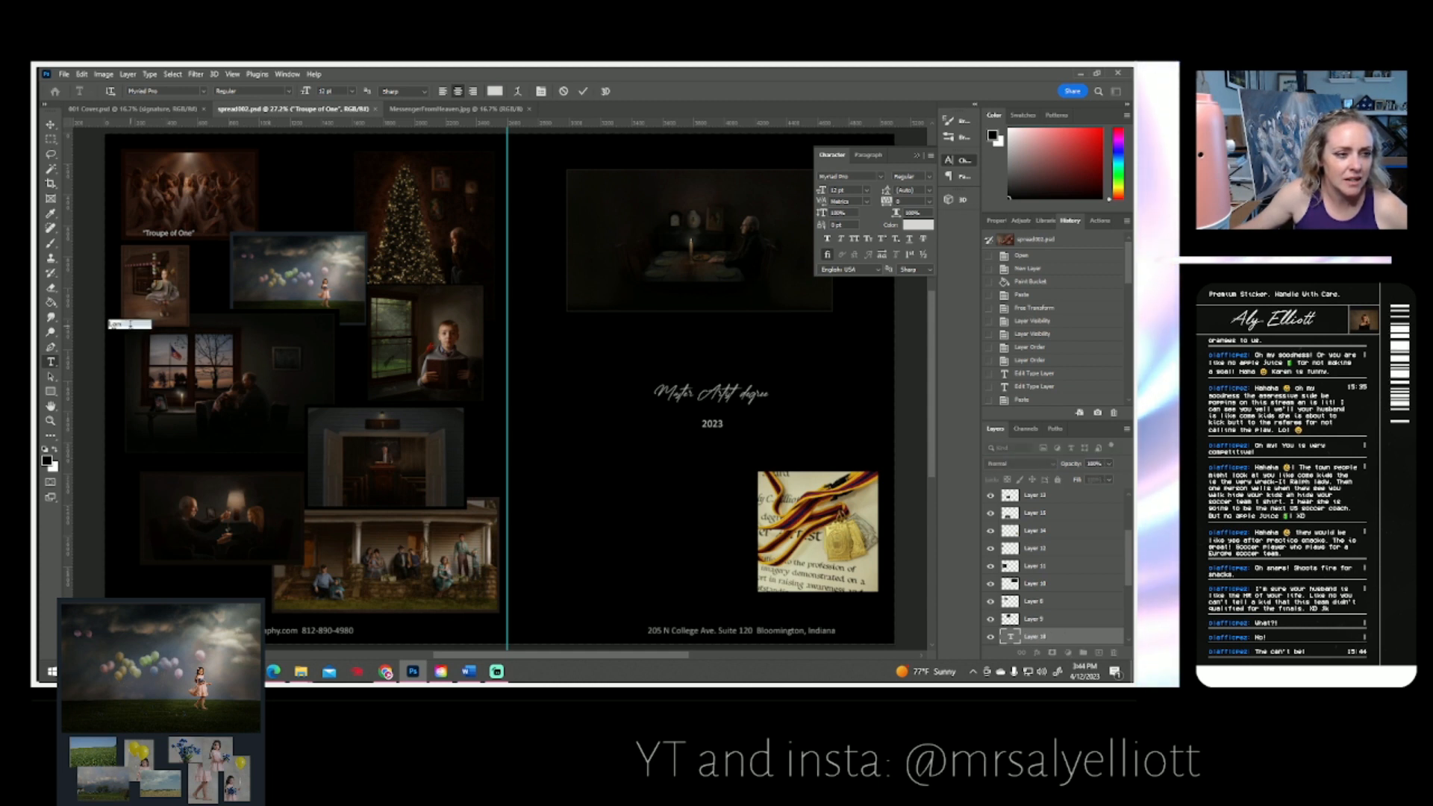
{"action": "left_click", "coordinate": [193, 338]}
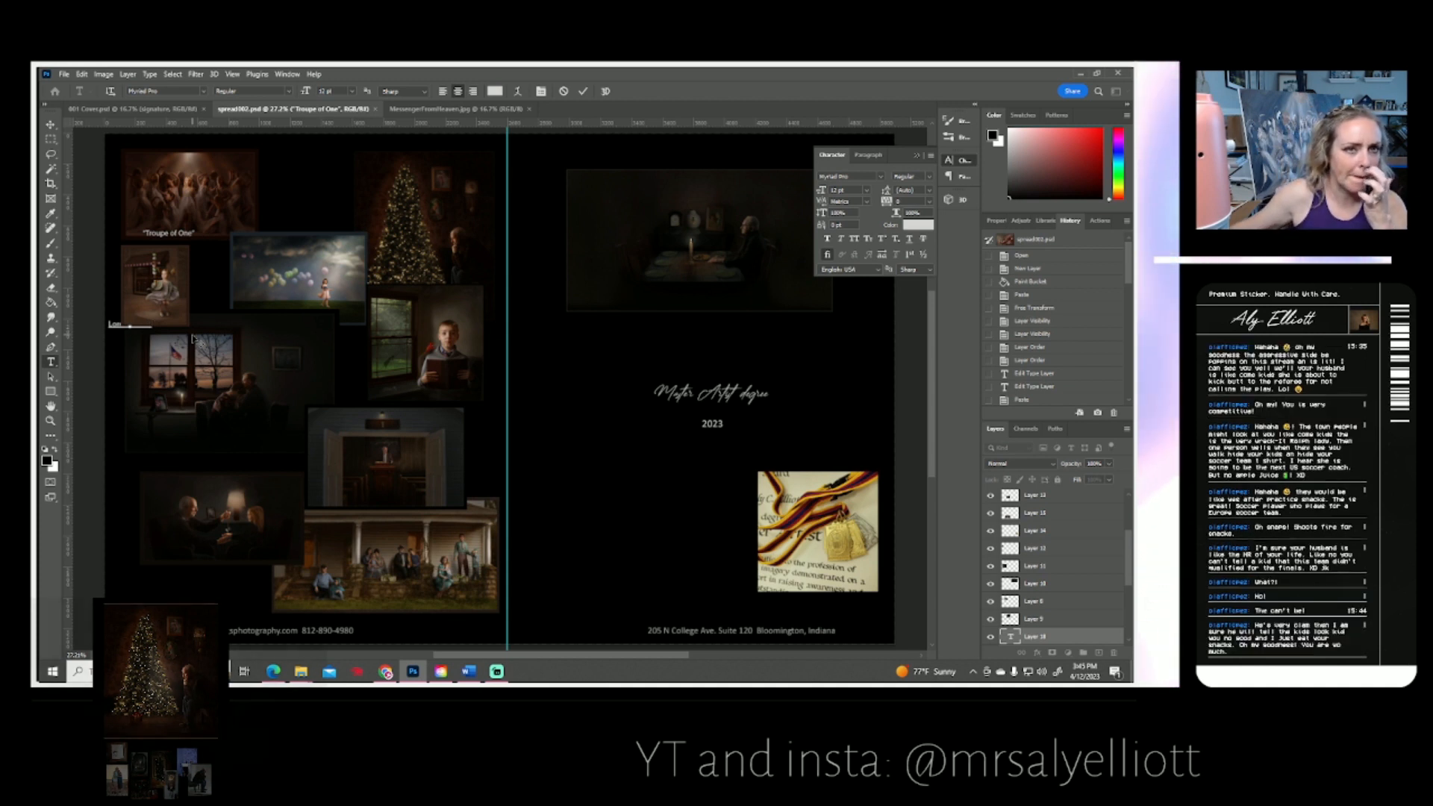
{"action": "left_click", "coordinate": [582, 93]}
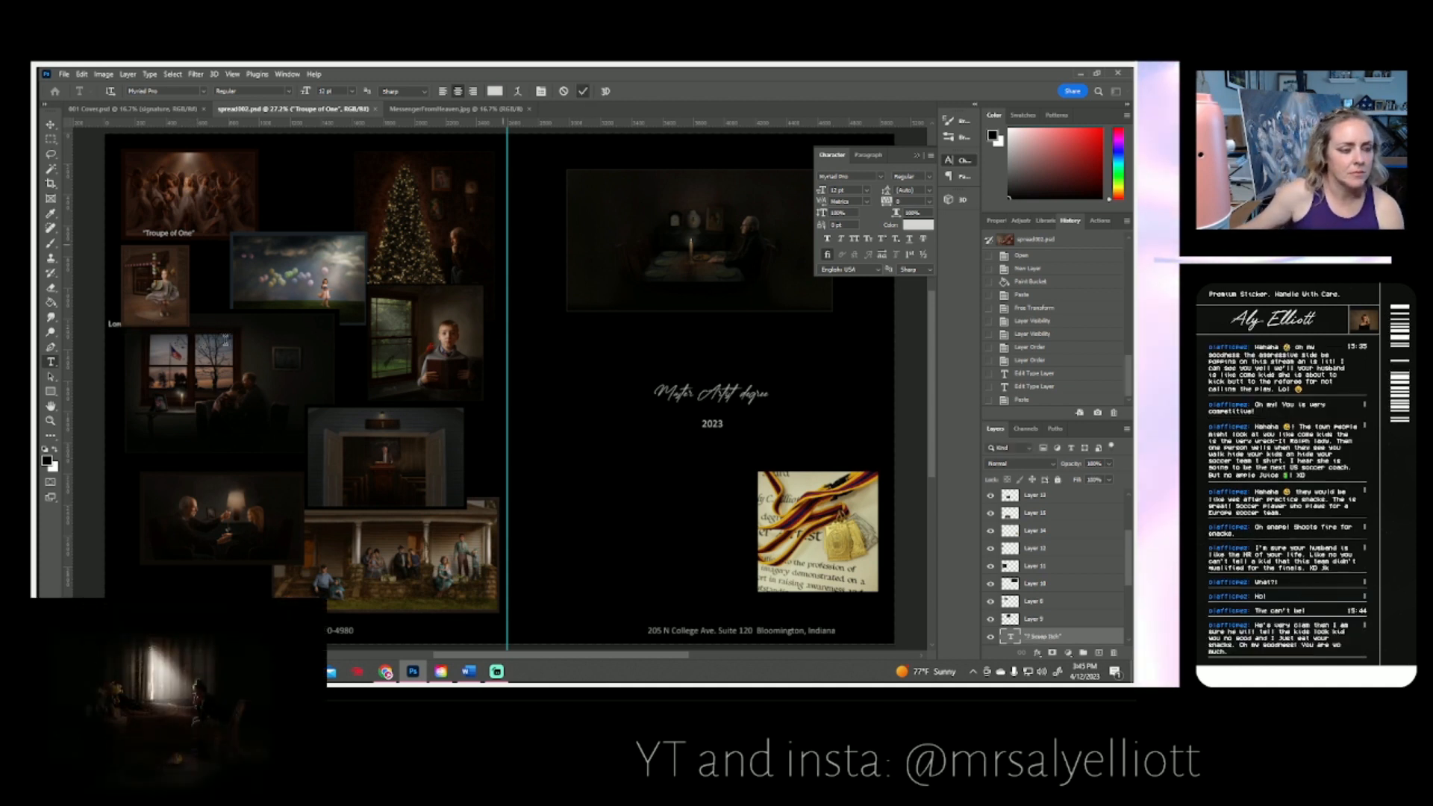
- Raise the "7 Scoop Itch" caption above the picture layers in the stack, and align it under its small picture
{"action": "left_click", "coordinate": [161, 334]}
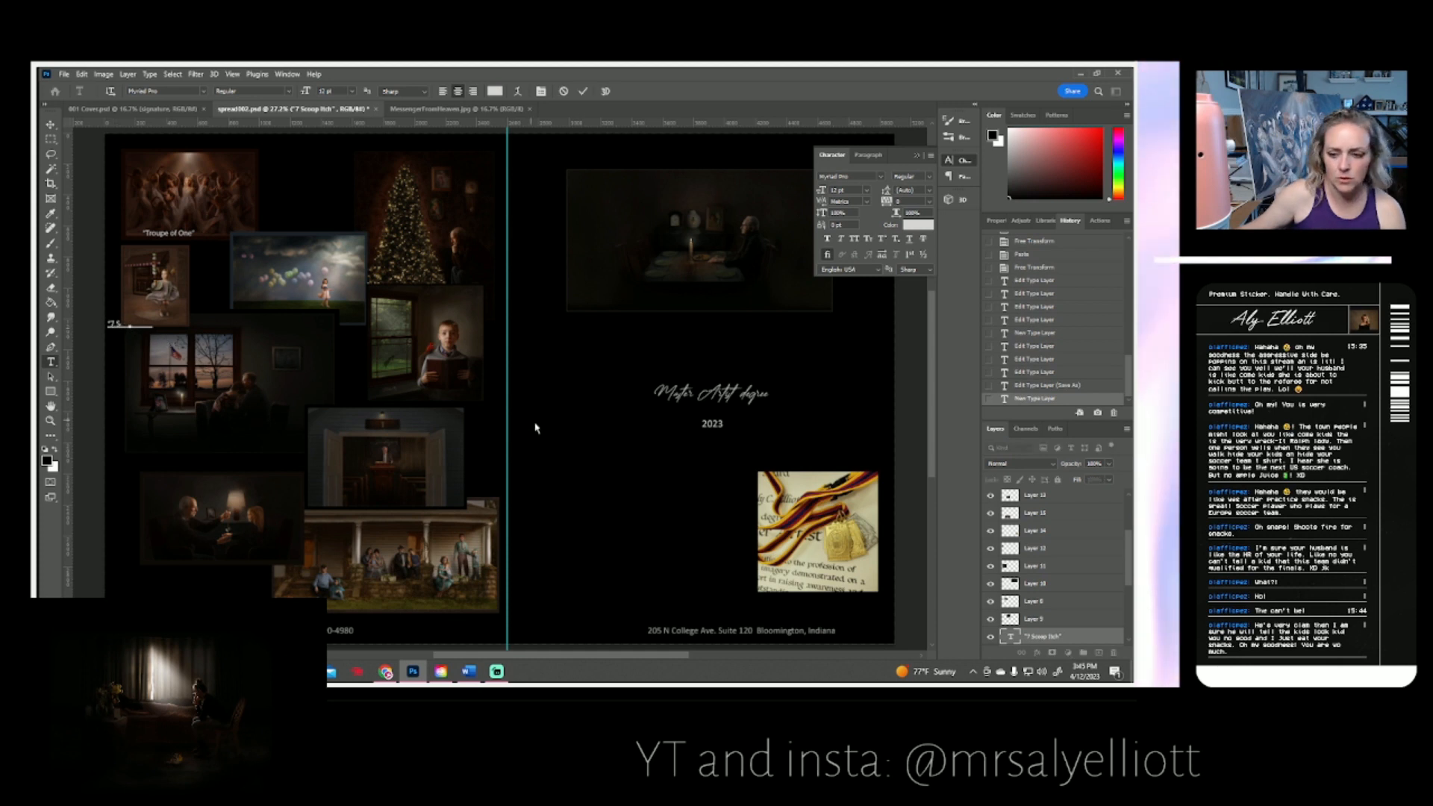
{"action": "left_click_drag", "start_coordinate": [1035, 642], "coordinate": [1033, 503]}
{"action": "left_click", "coordinate": [134, 324]}
{"action": "left_click_drag", "start_coordinate": [143, 347], "coordinate": [152, 345]}
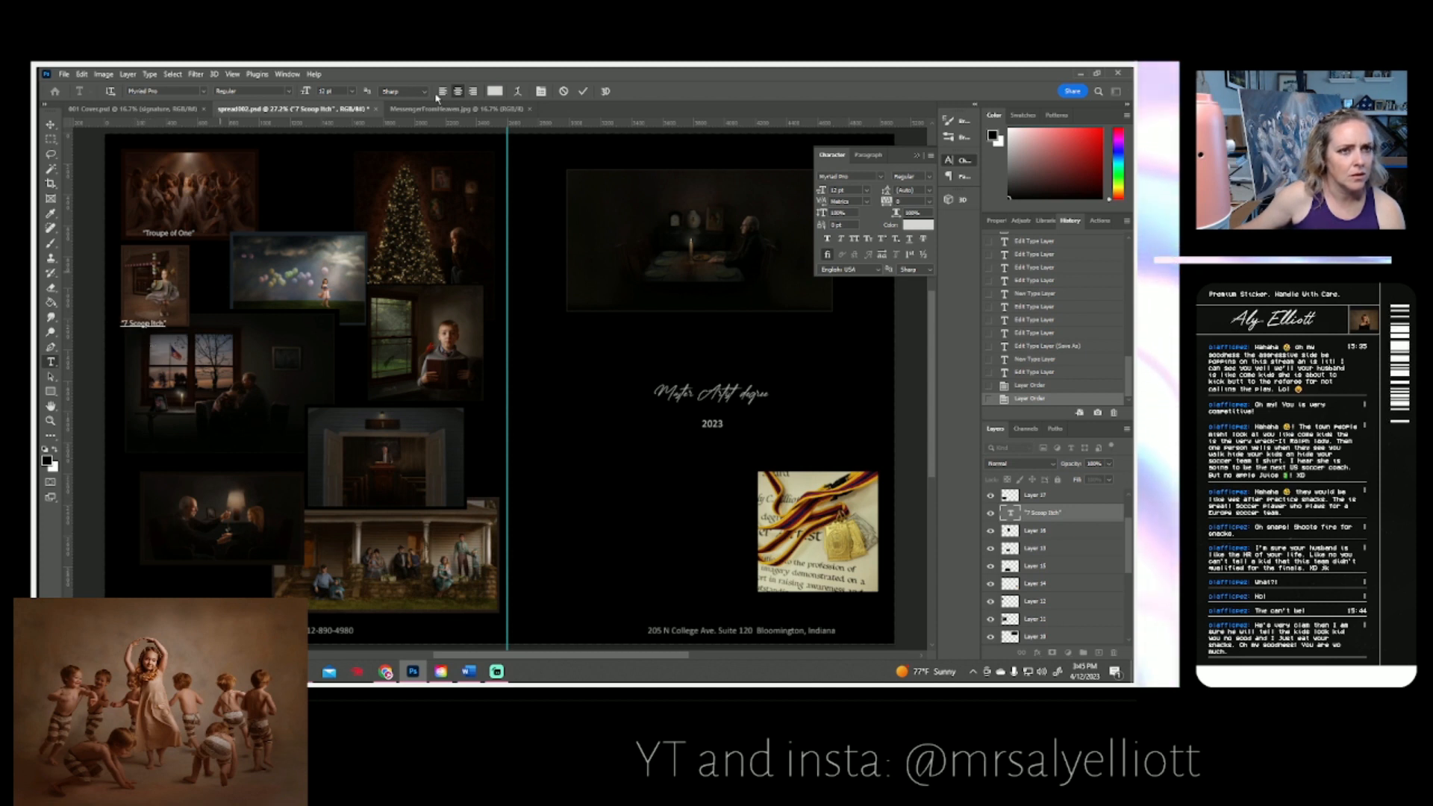
{"action": "left_click", "coordinate": [582, 91]}
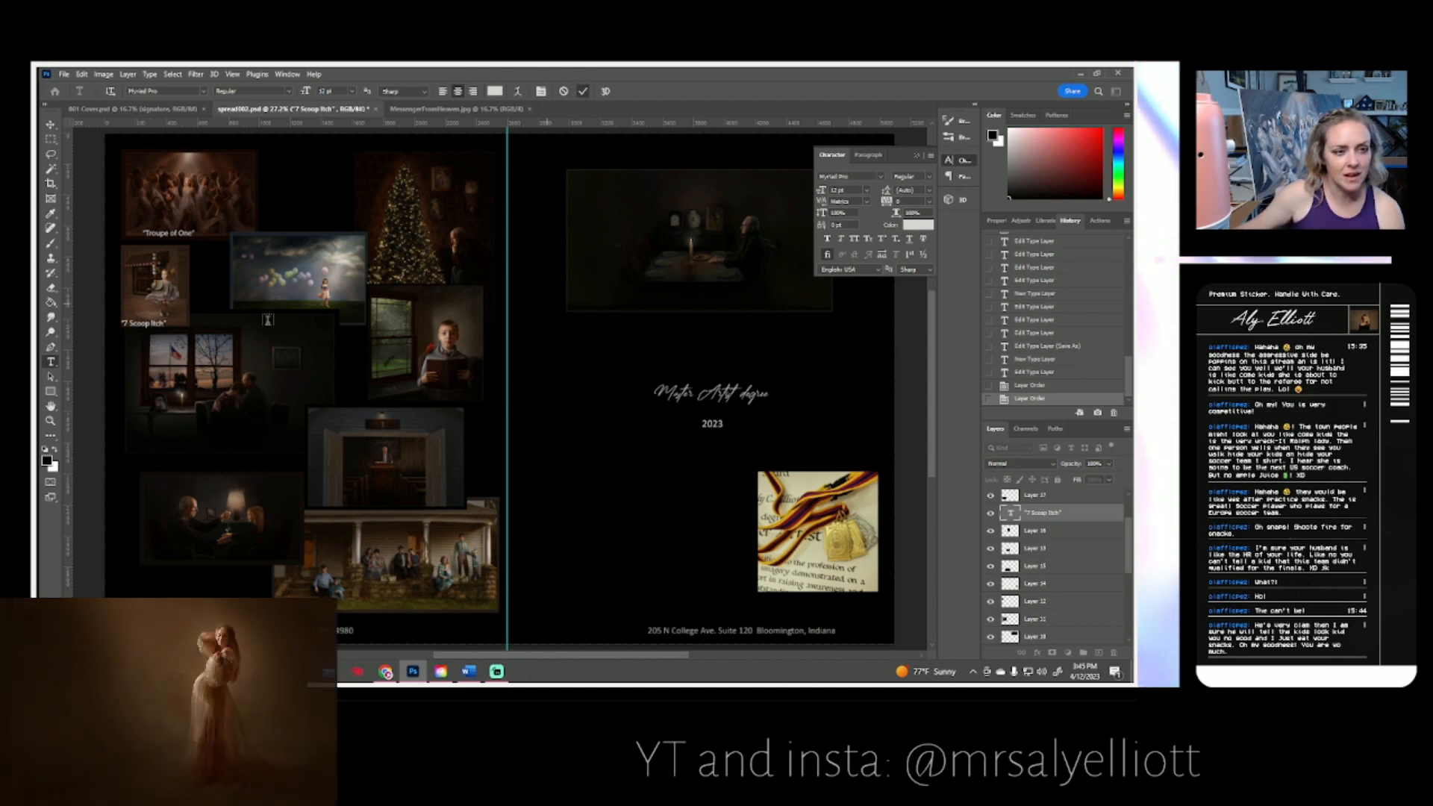
- Add the caption "21 Came Before Me" in quotation marks, and place it along the lower edge of the balloon picture
{"action": "left_click", "coordinate": [247, 314]}
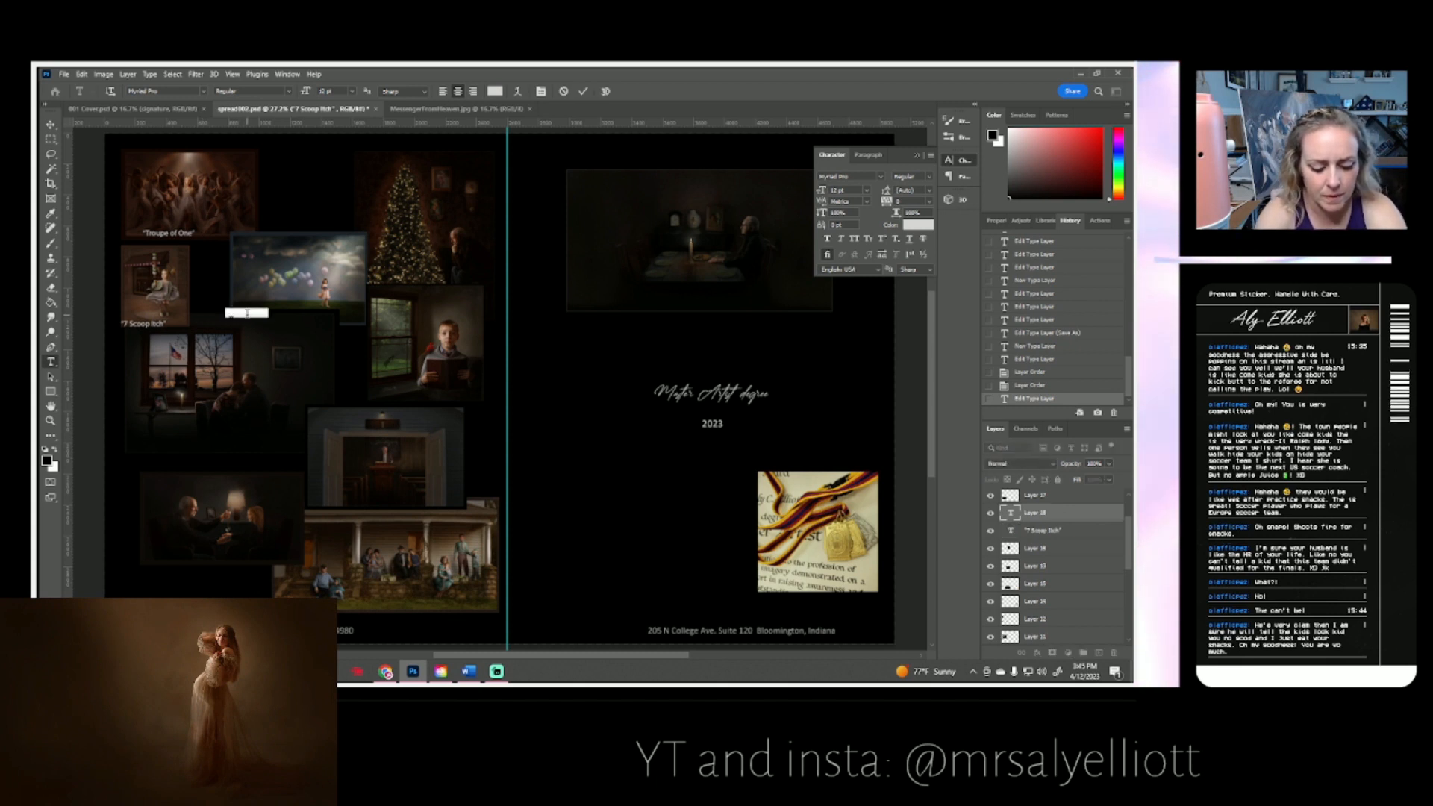
{"action": "key", "text": "BackSpace"}
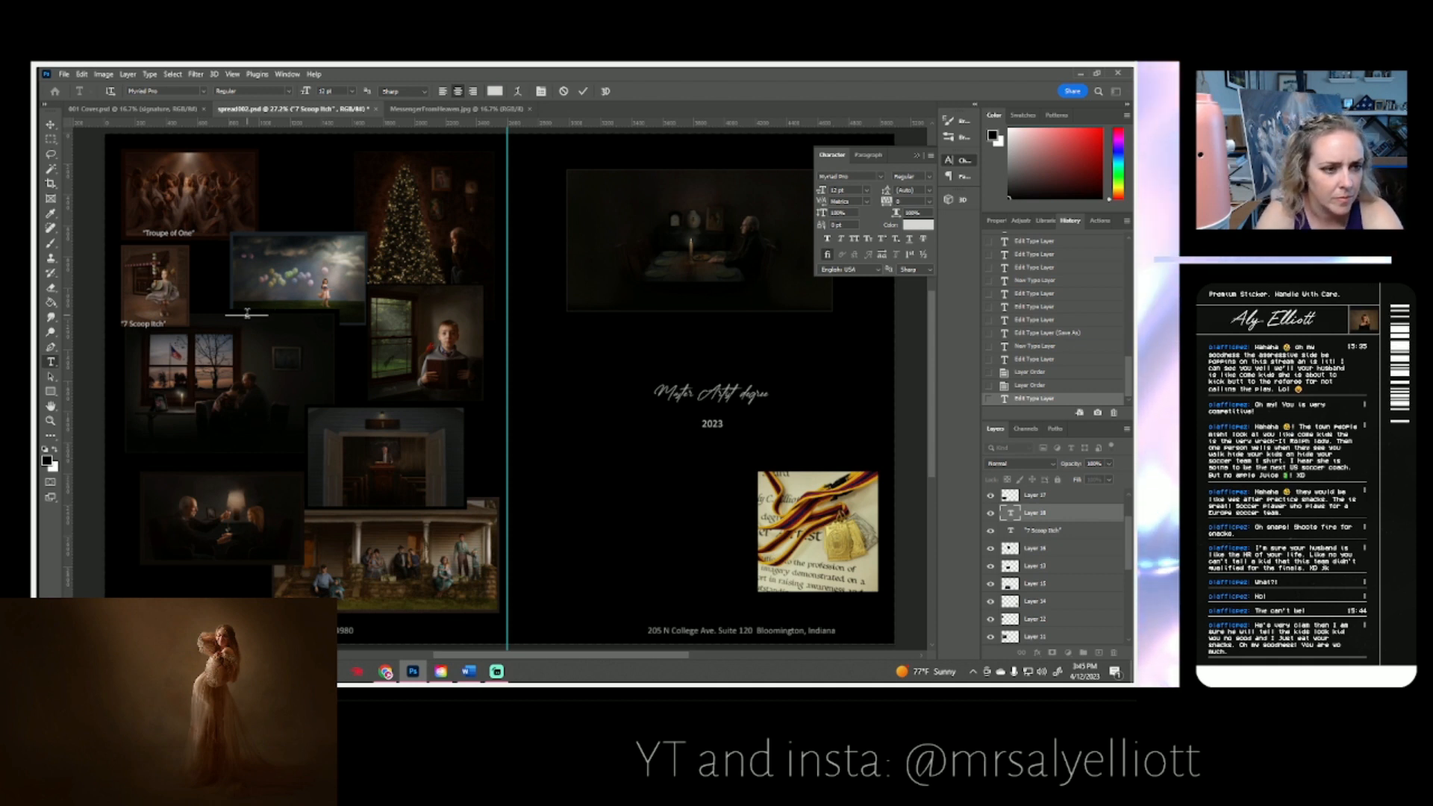
{"action": "type", "text": "\"21 Came Before\""}
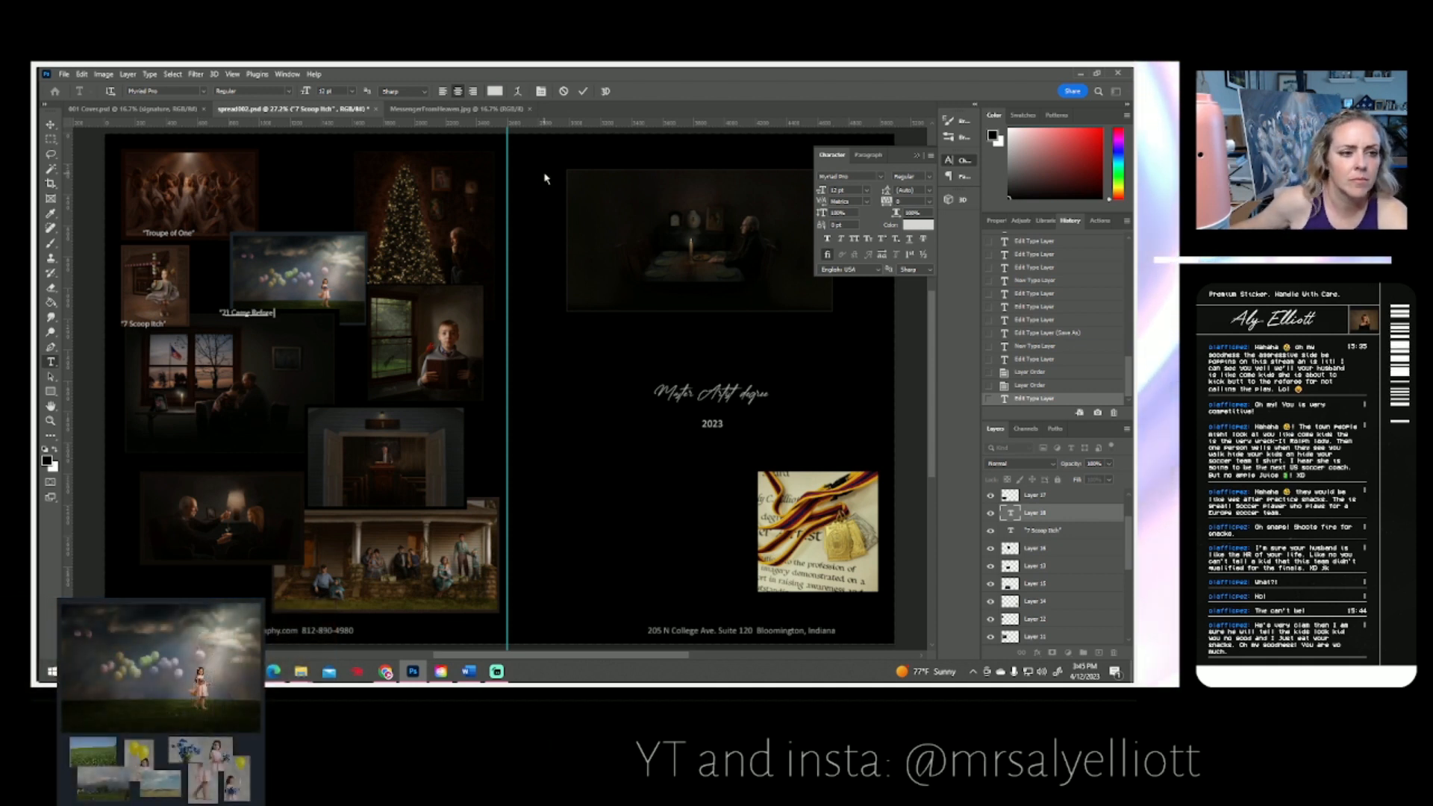
{"action": "left_click", "coordinate": [583, 91]}
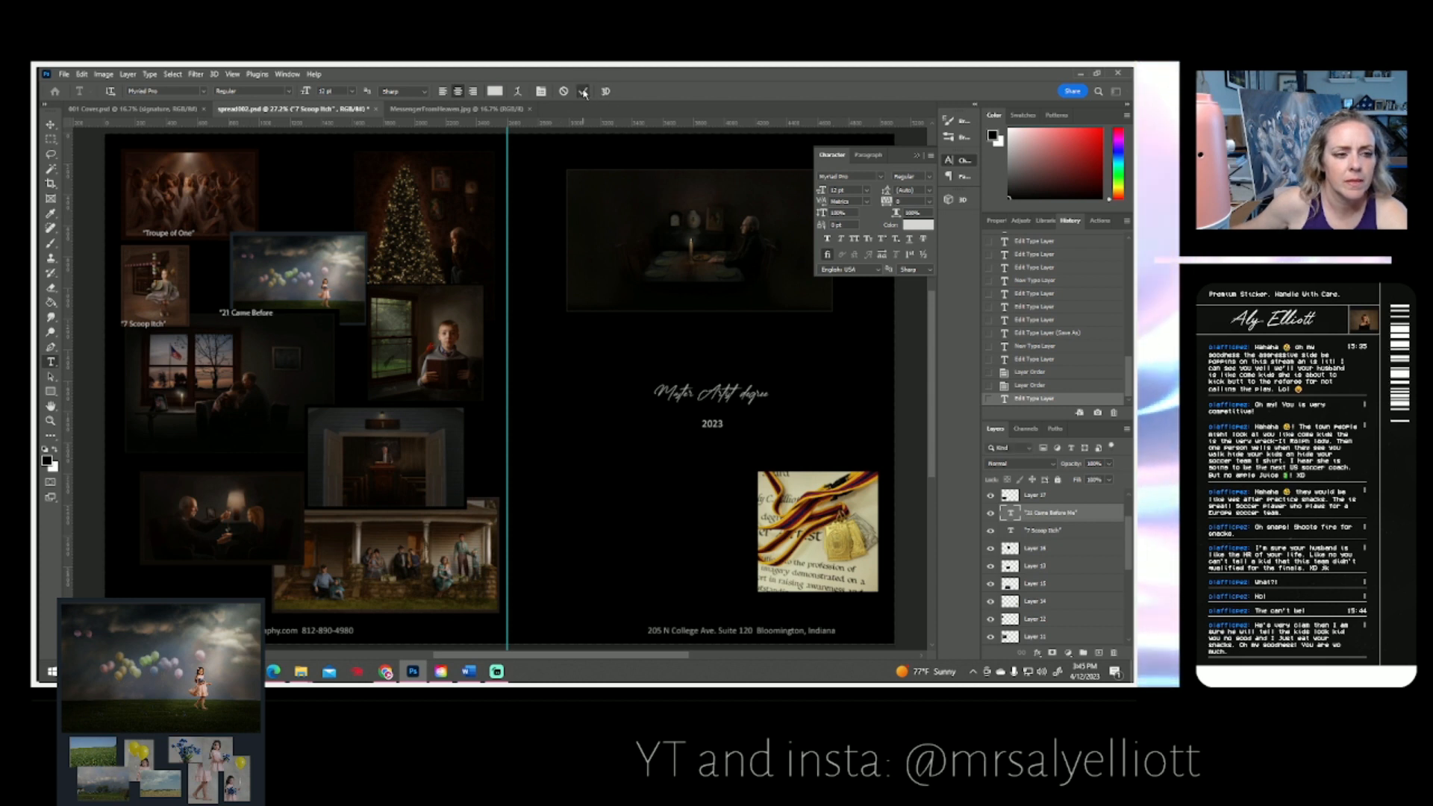
{"action": "left_click", "coordinate": [245, 326]}
{"action": "left_click_drag", "start_coordinate": [270, 341], "coordinate": [318, 340]}
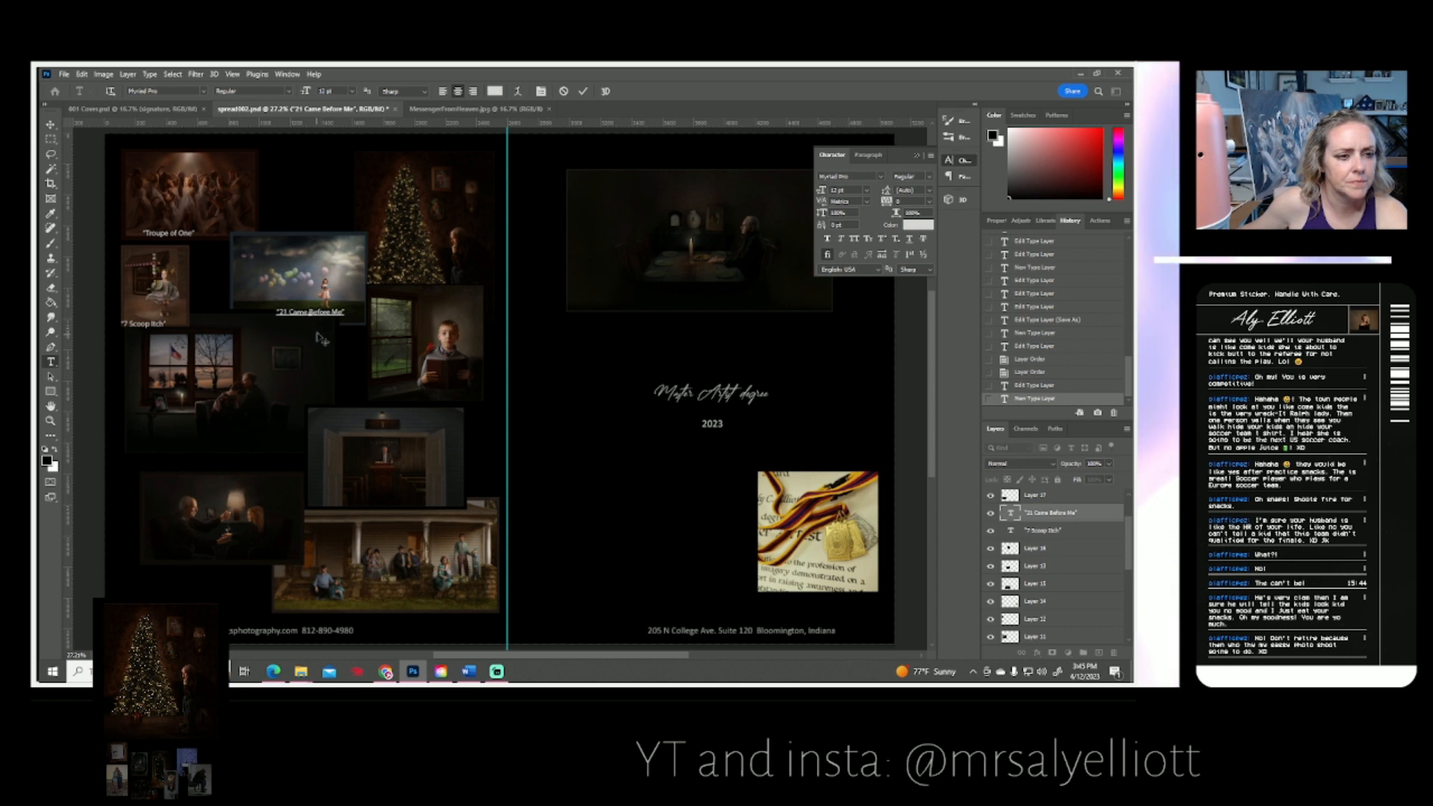
{"action": "left_click", "coordinate": [583, 91]}
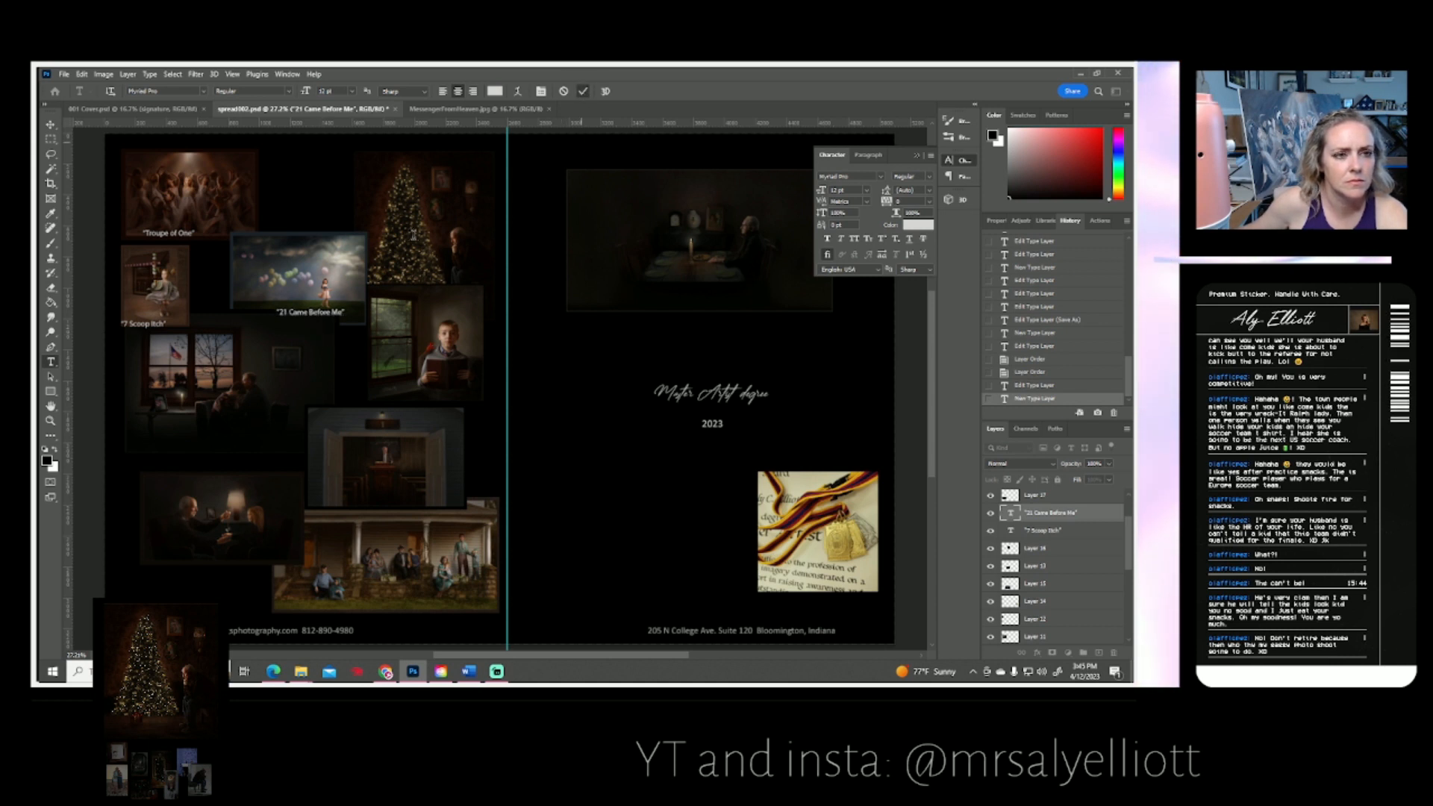
- Add the caption "Home for the Holidays" in quotation marks at the upper left of the Christmas tree picture, correcting any misspelling
{"action": "left_click", "coordinate": [376, 180]}
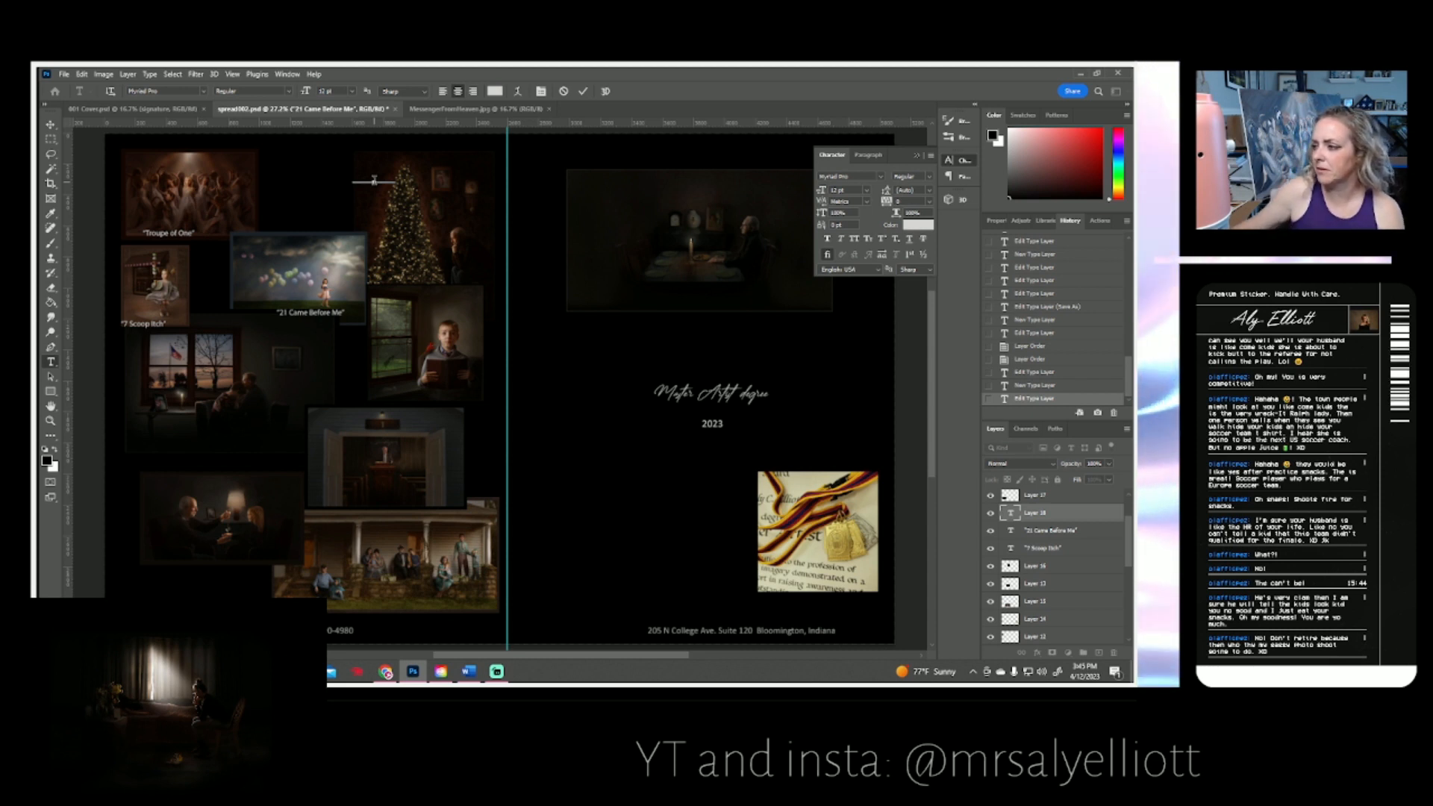
{"action": "type", "text": "\"Home for the Holidays\""}
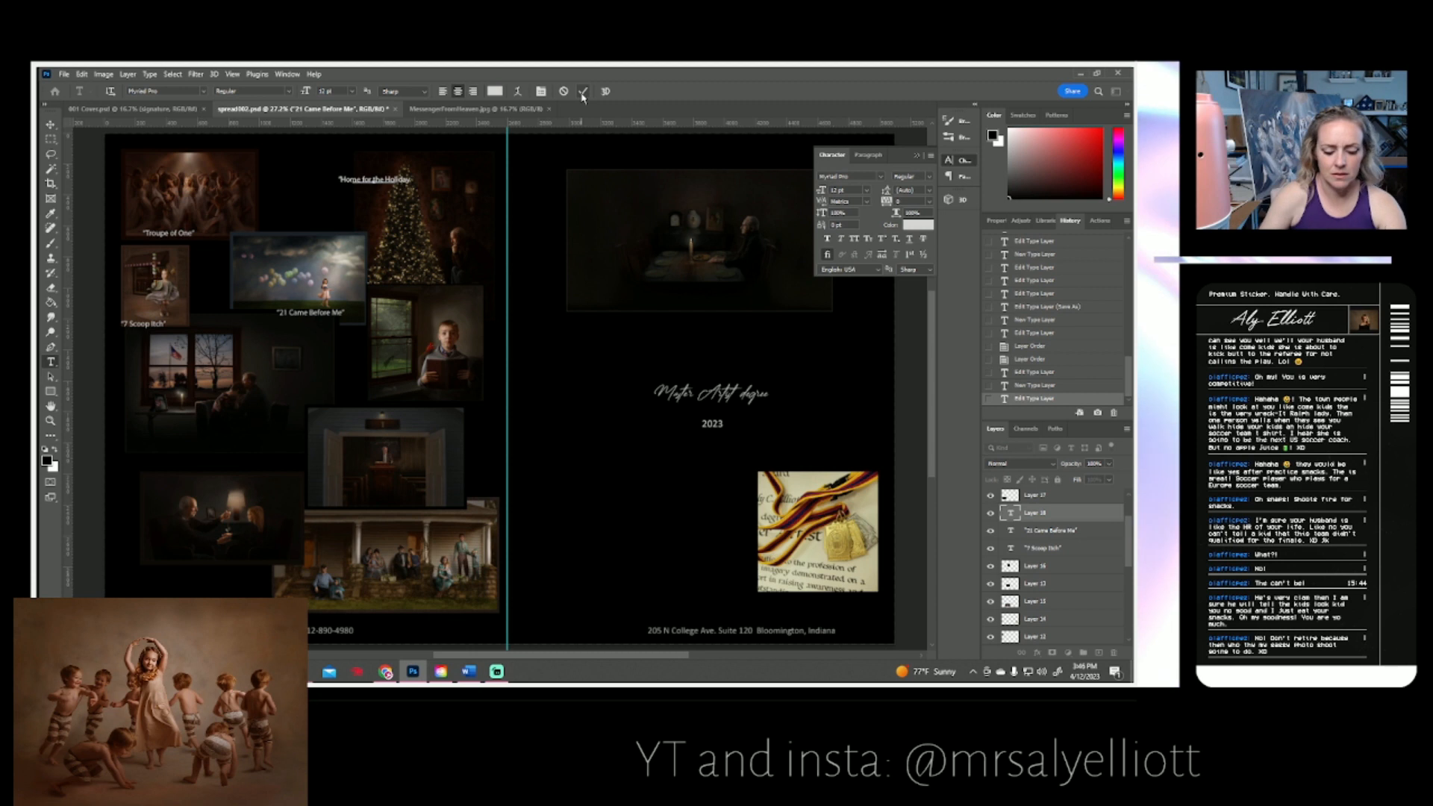
{"action": "left_click", "coordinate": [583, 94]}
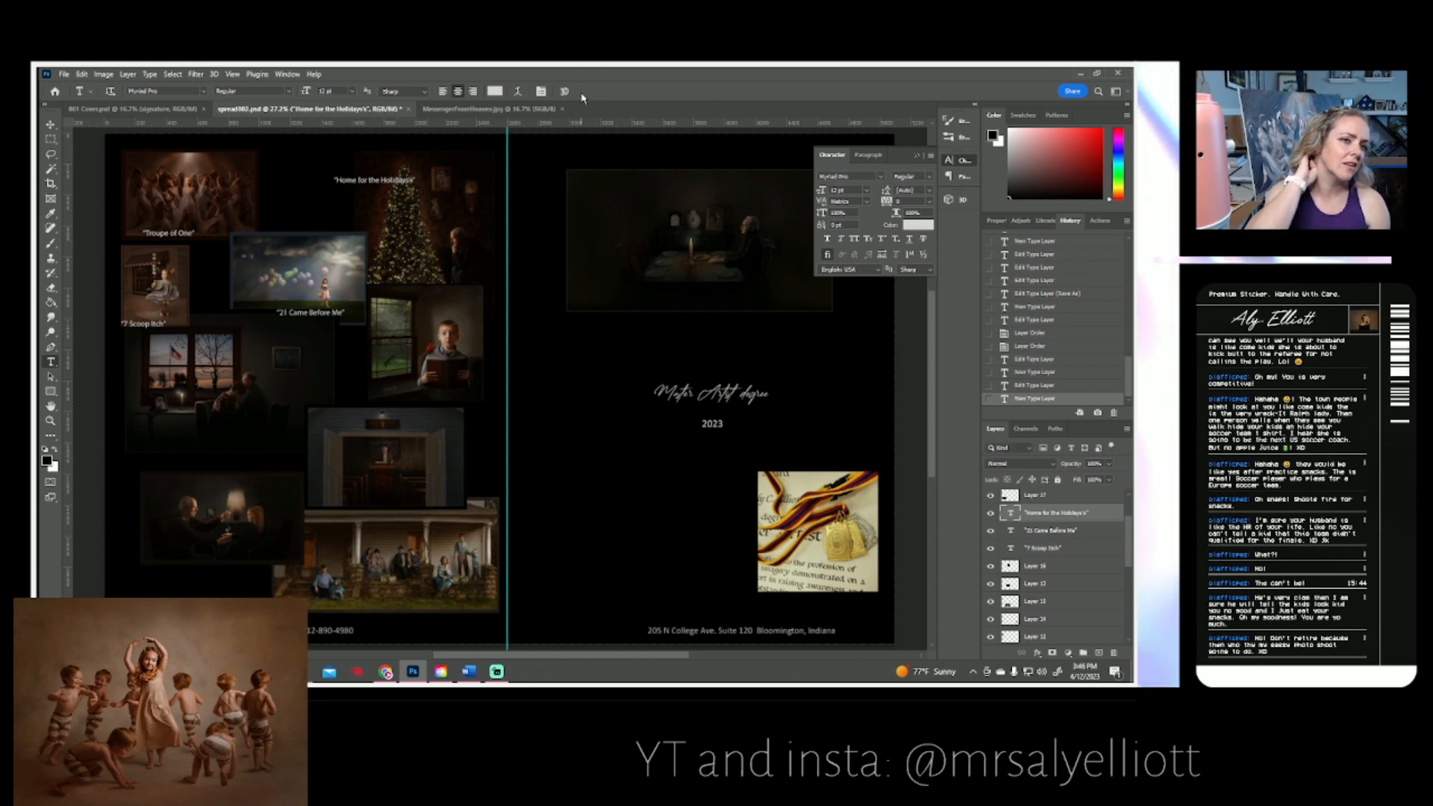
{"action": "left_click", "coordinate": [413, 180]}
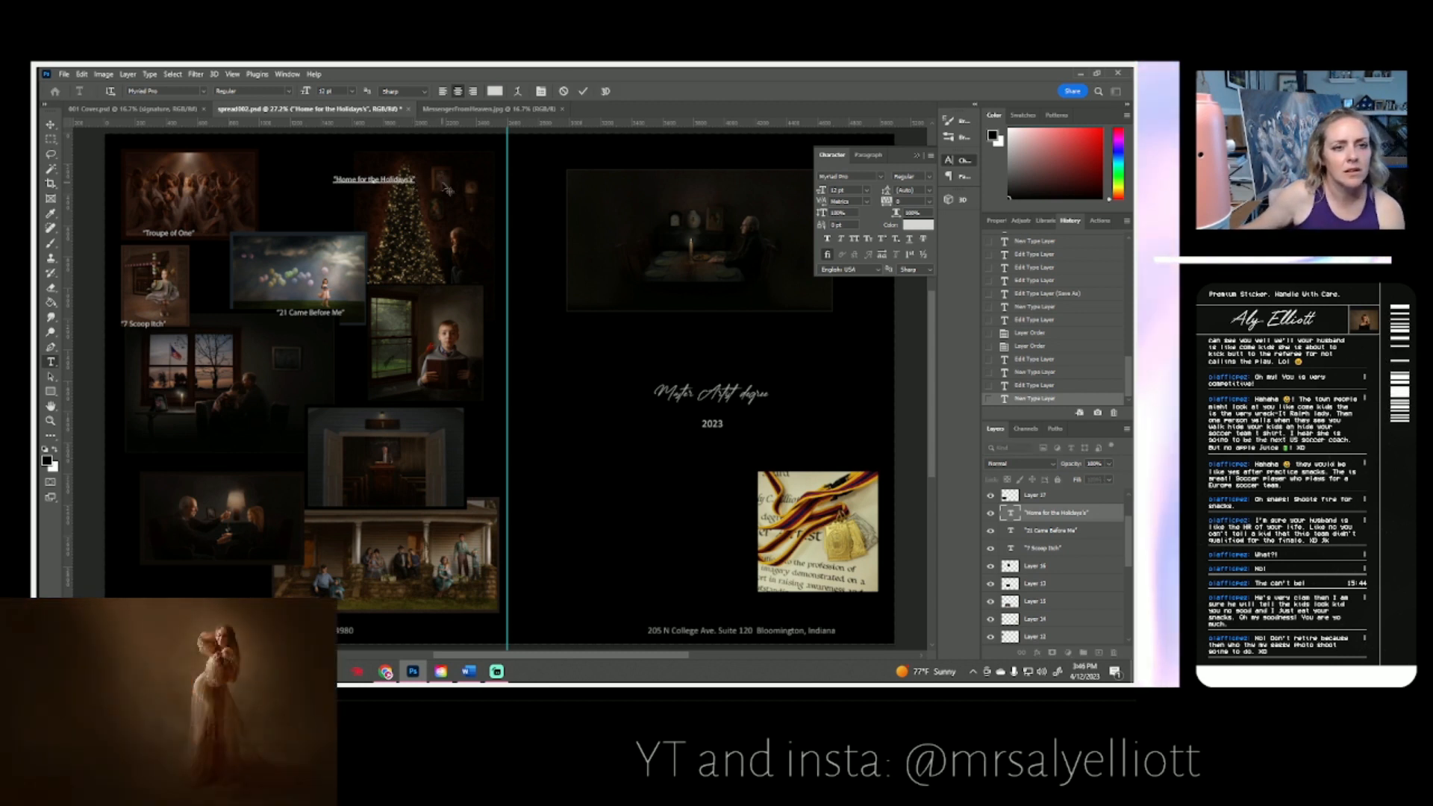
{"action": "left_click", "coordinate": [583, 92]}
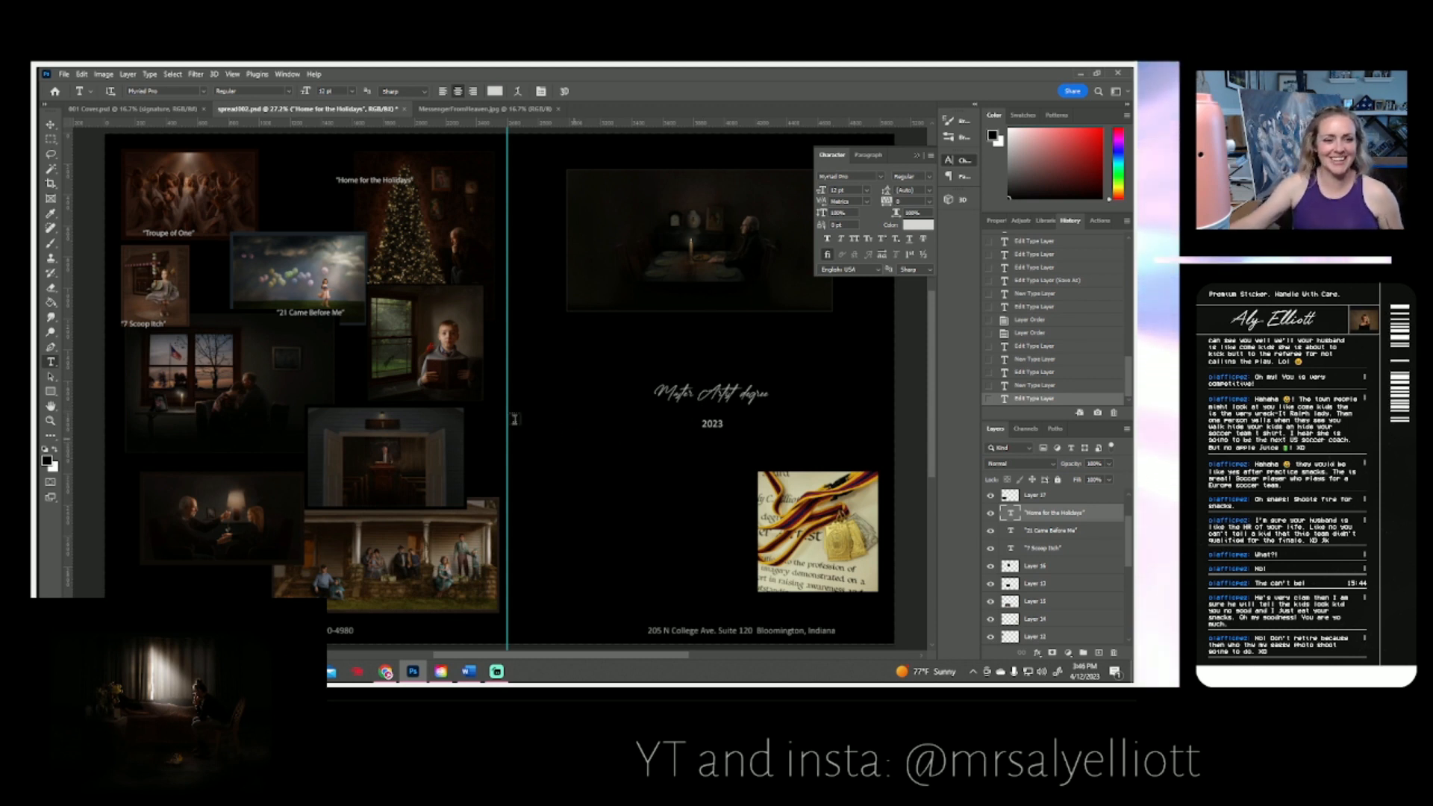
- Add the caption "Messenger from Heaven" in quotation marks, and place it just under the picture of the boy reading by the window
{"action": "left_click", "coordinate": [383, 403]}
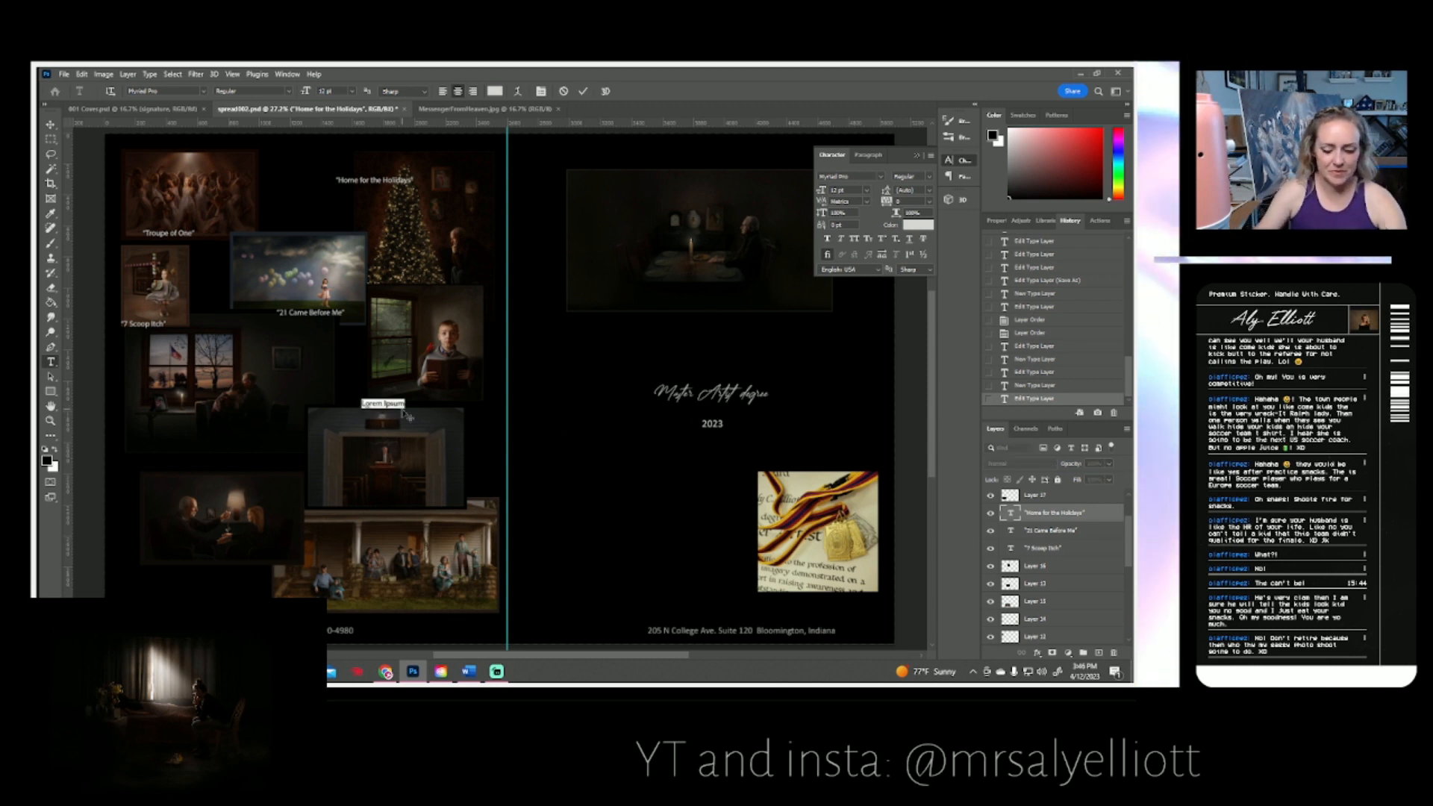
{"action": "left_click", "coordinate": [407, 416]}
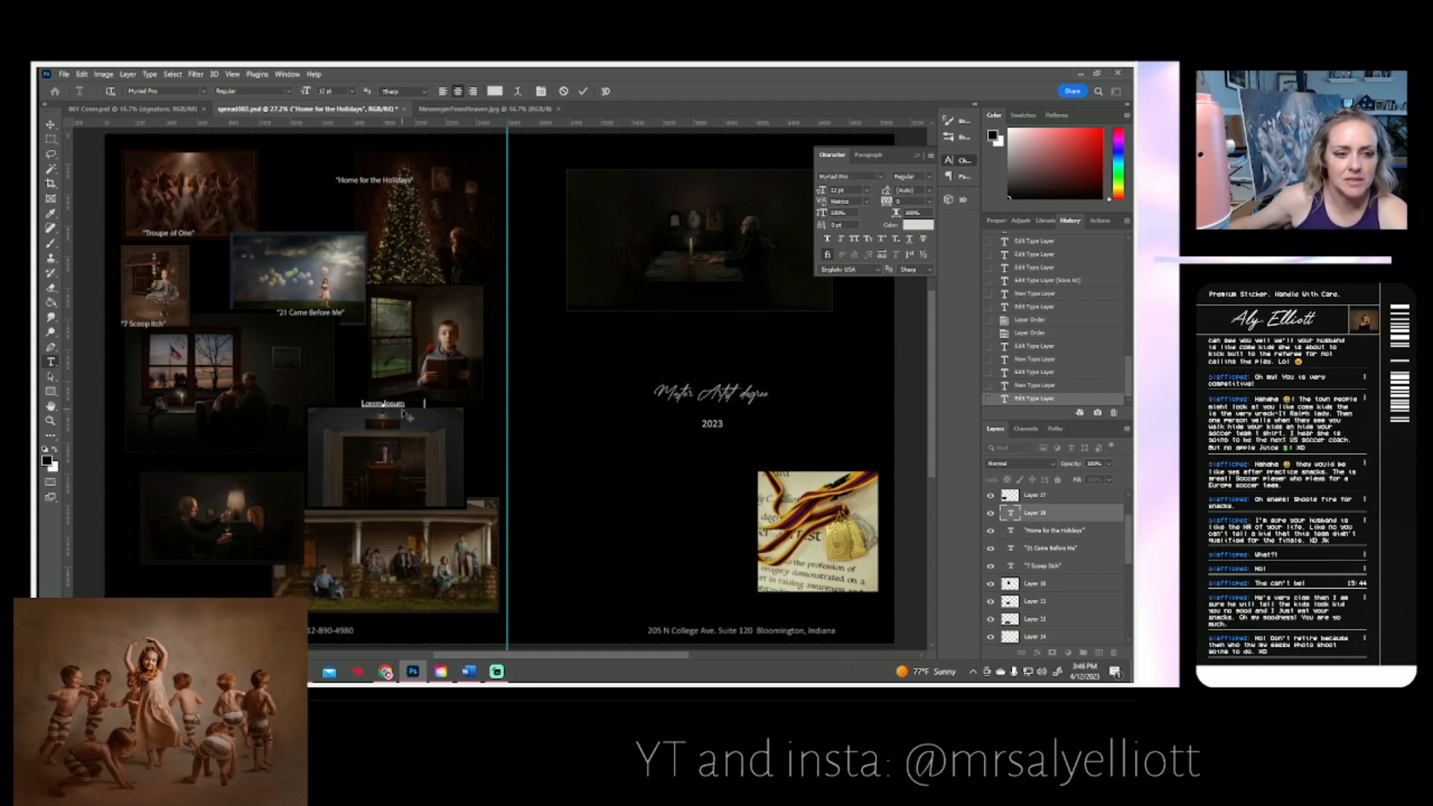
{"action": "left_click", "coordinate": [583, 92]}
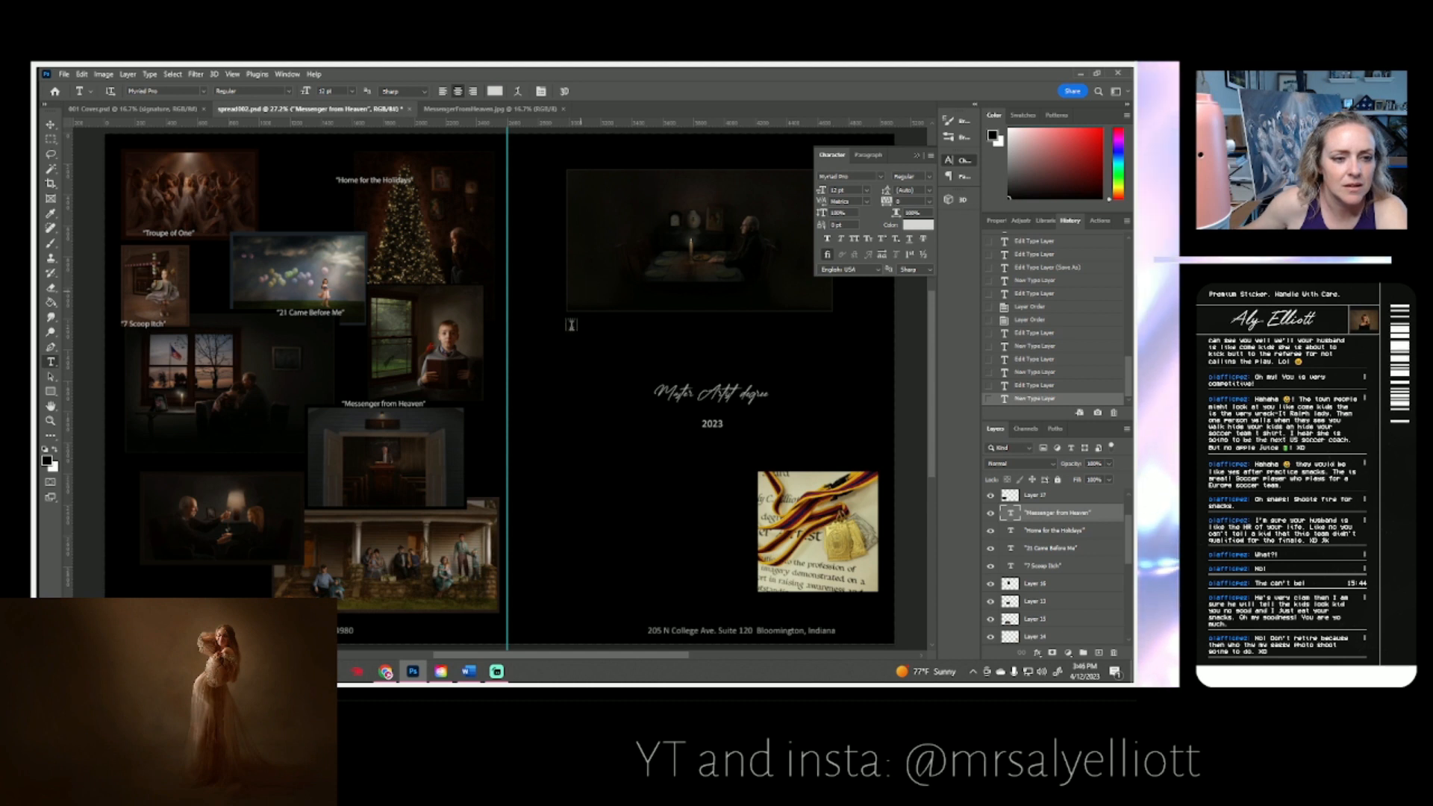
{"action": "left_click", "coordinate": [394, 405]}
{"action": "left_click_drag", "start_coordinate": [408, 448], "coordinate": [449, 451]}
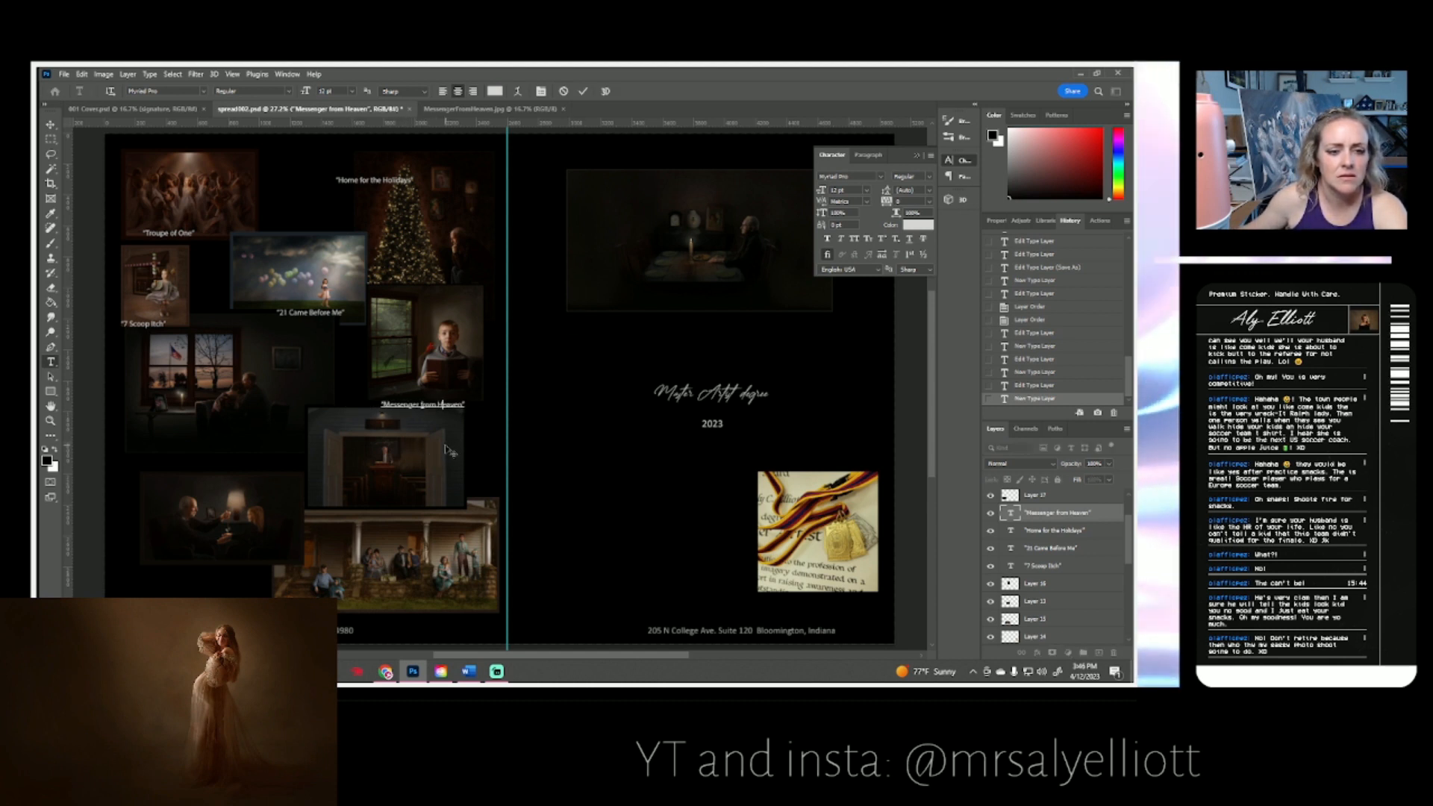
{"action": "left_click", "coordinate": [583, 92]}
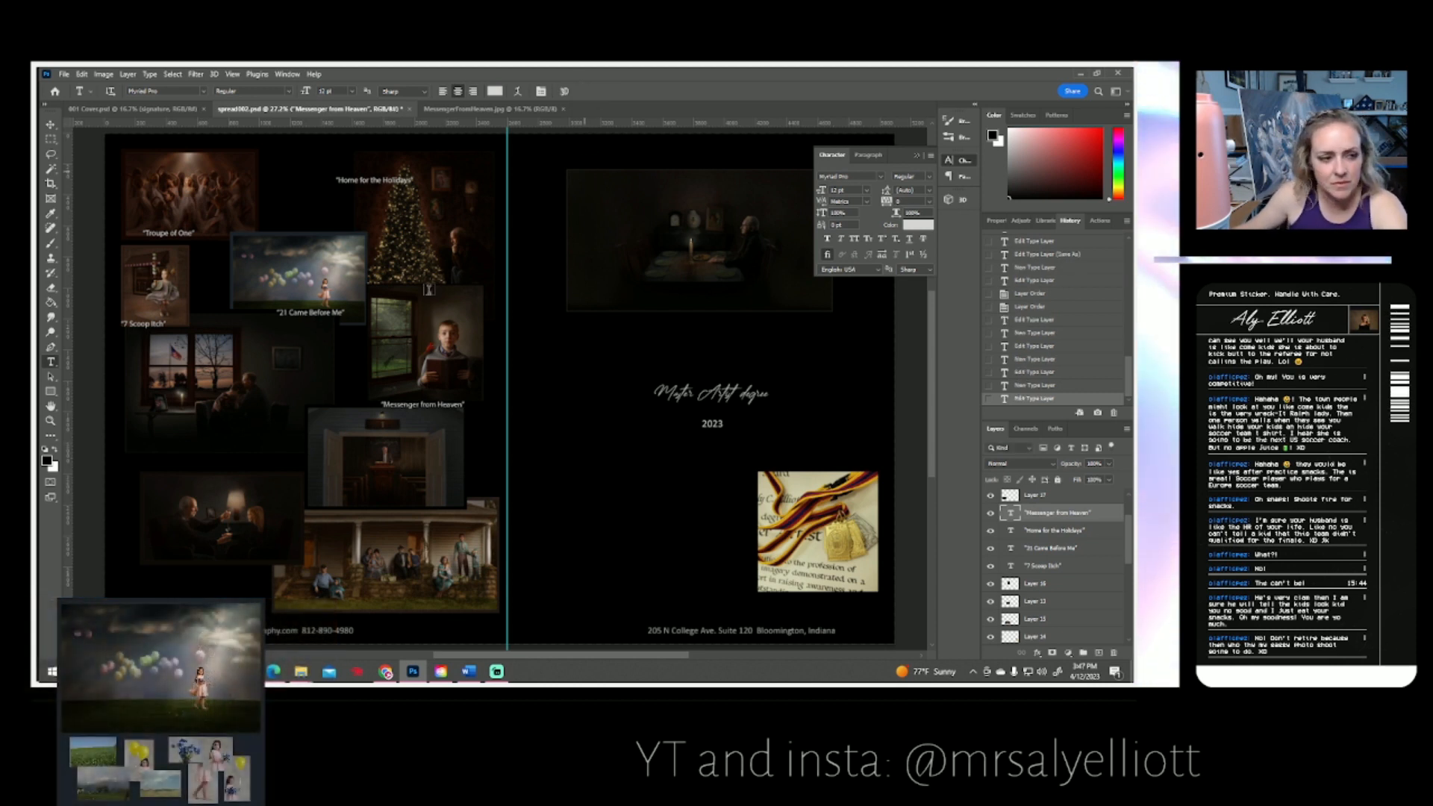
- Add the caption "Home of the Unknown Soldier", correct its spelling, and place it inside the lower edge of the flag-window picture
{"action": "left_click", "coordinate": [152, 453]}
{"action": "left_click", "coordinate": [153, 454]}
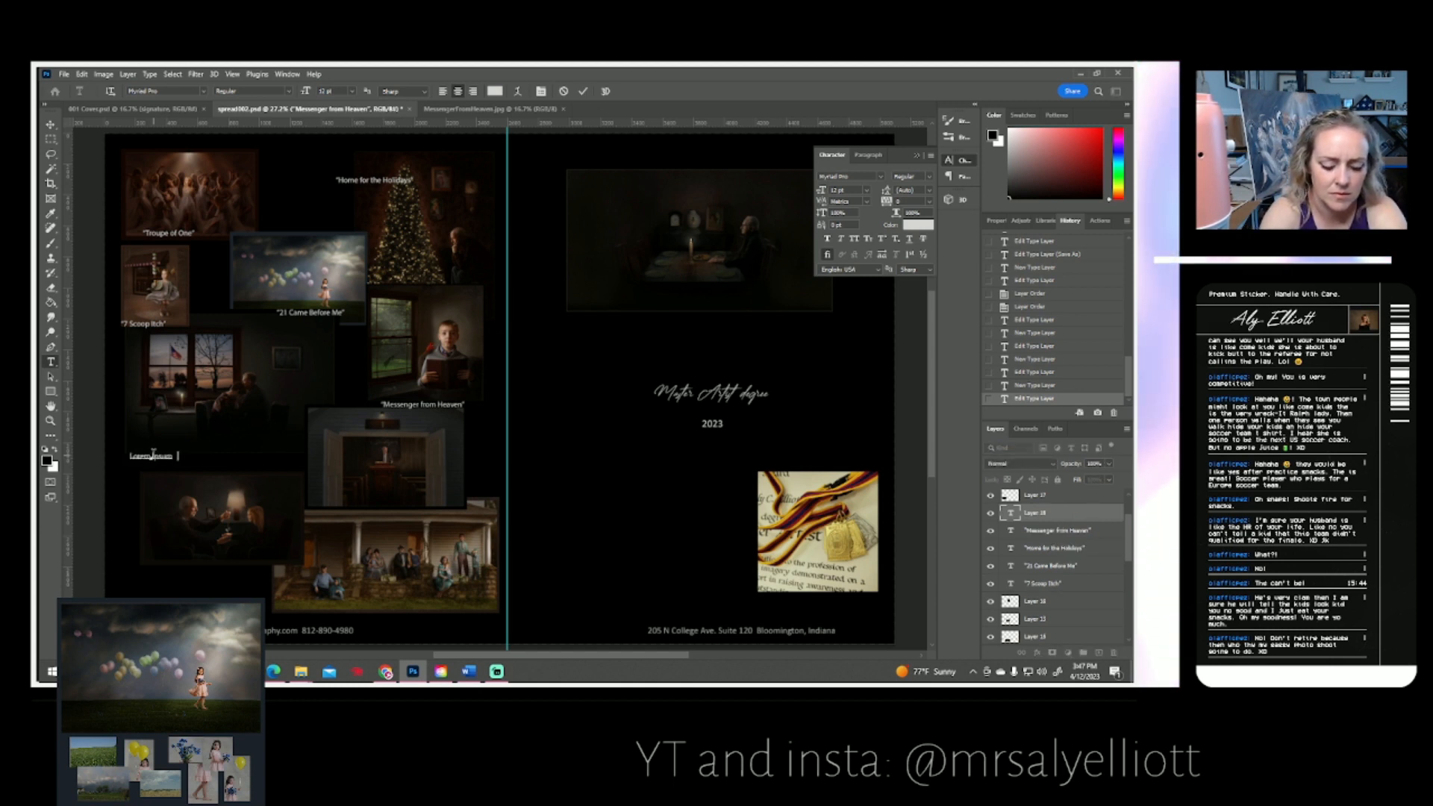
{"action": "type", "text": "ment\""}
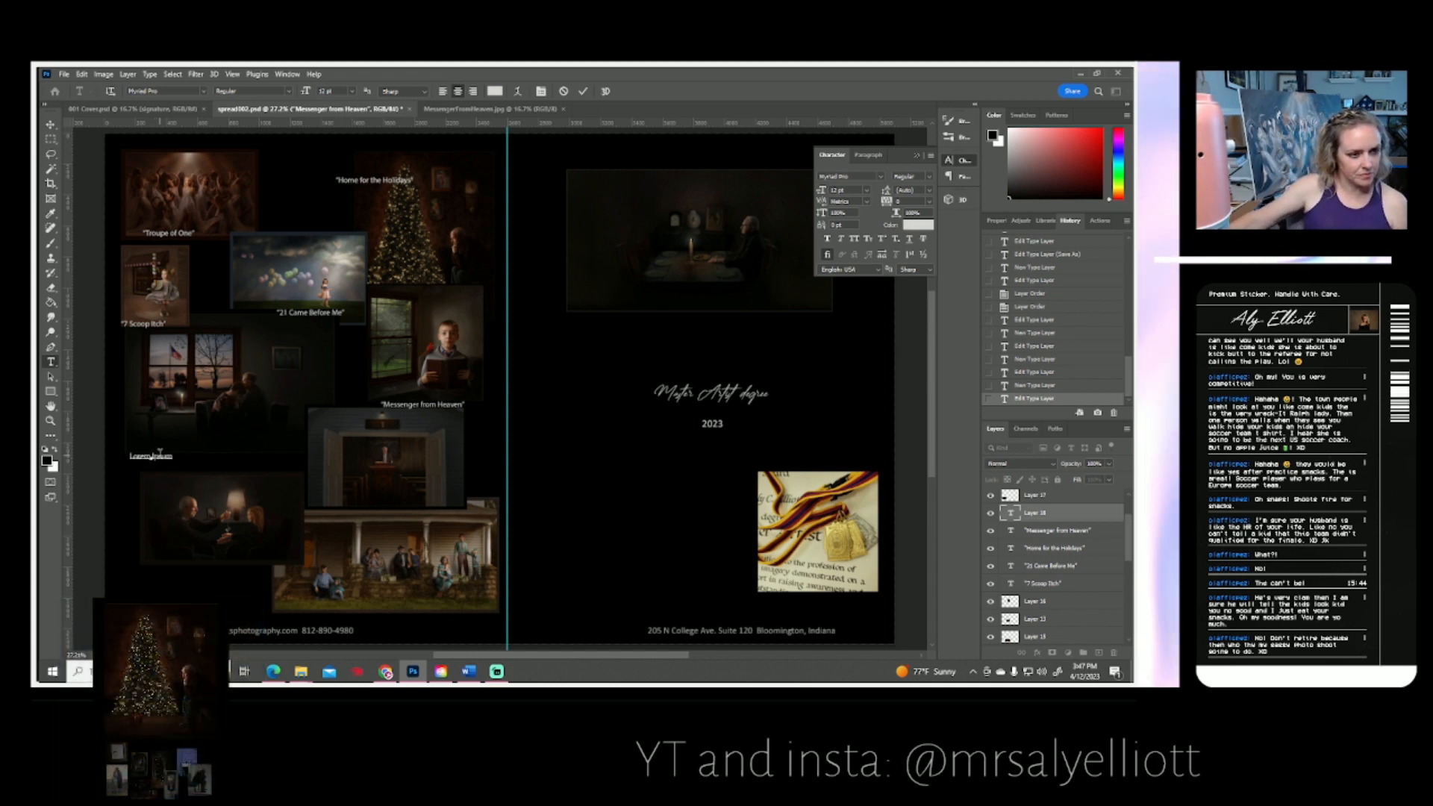
{"action": "left_click", "coordinate": [583, 91]}
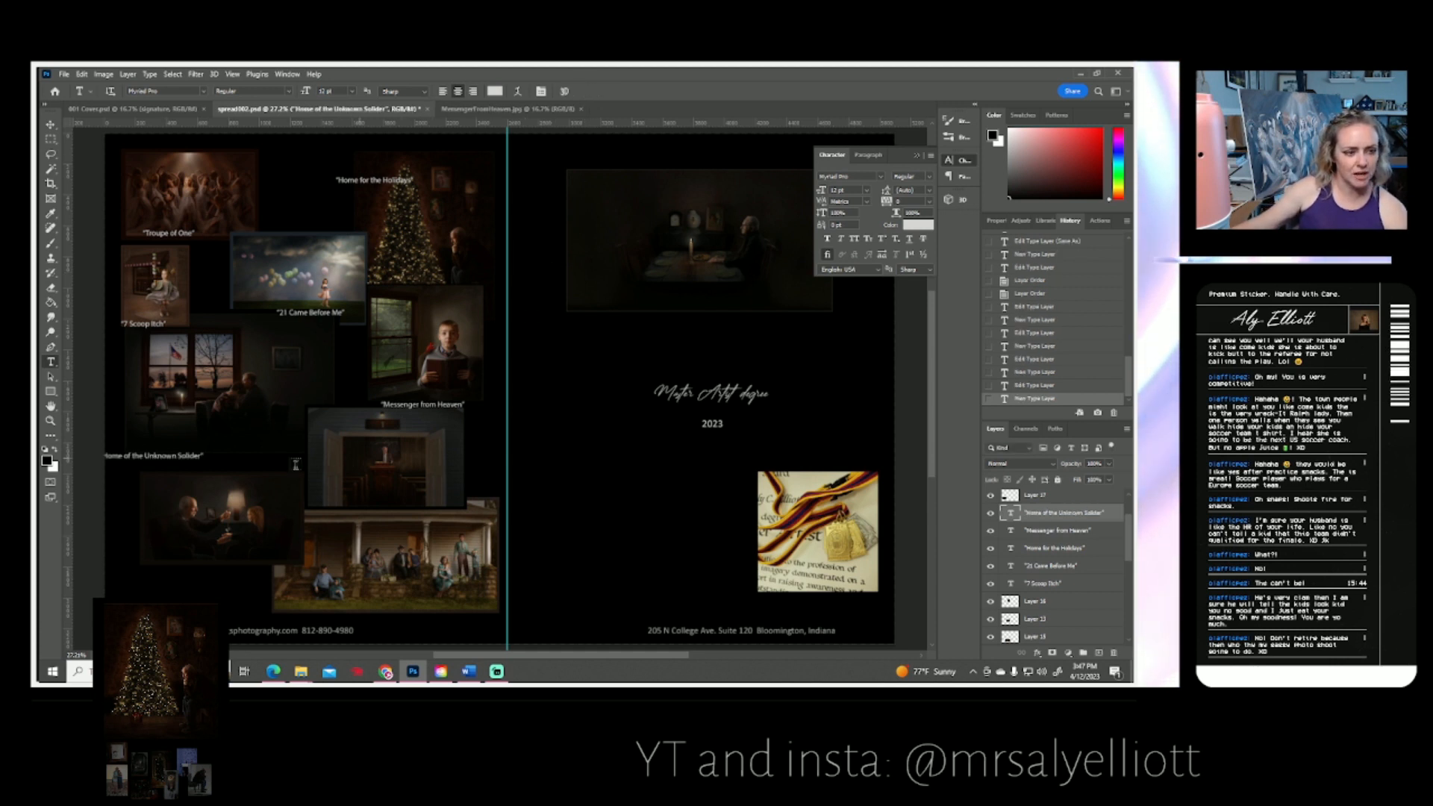
{"action": "left_click", "coordinate": [195, 455]}
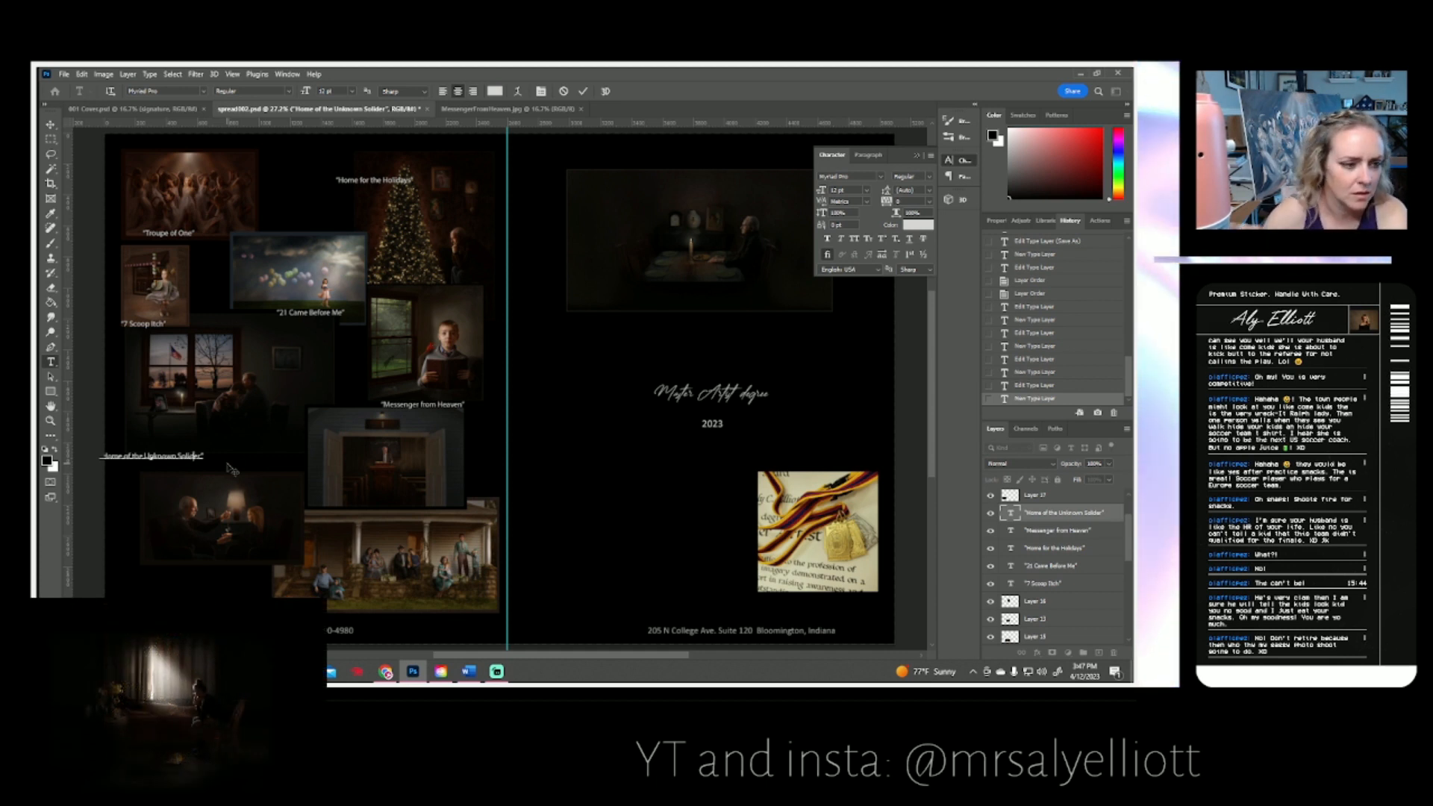
{"action": "left_click", "coordinate": [585, 92]}
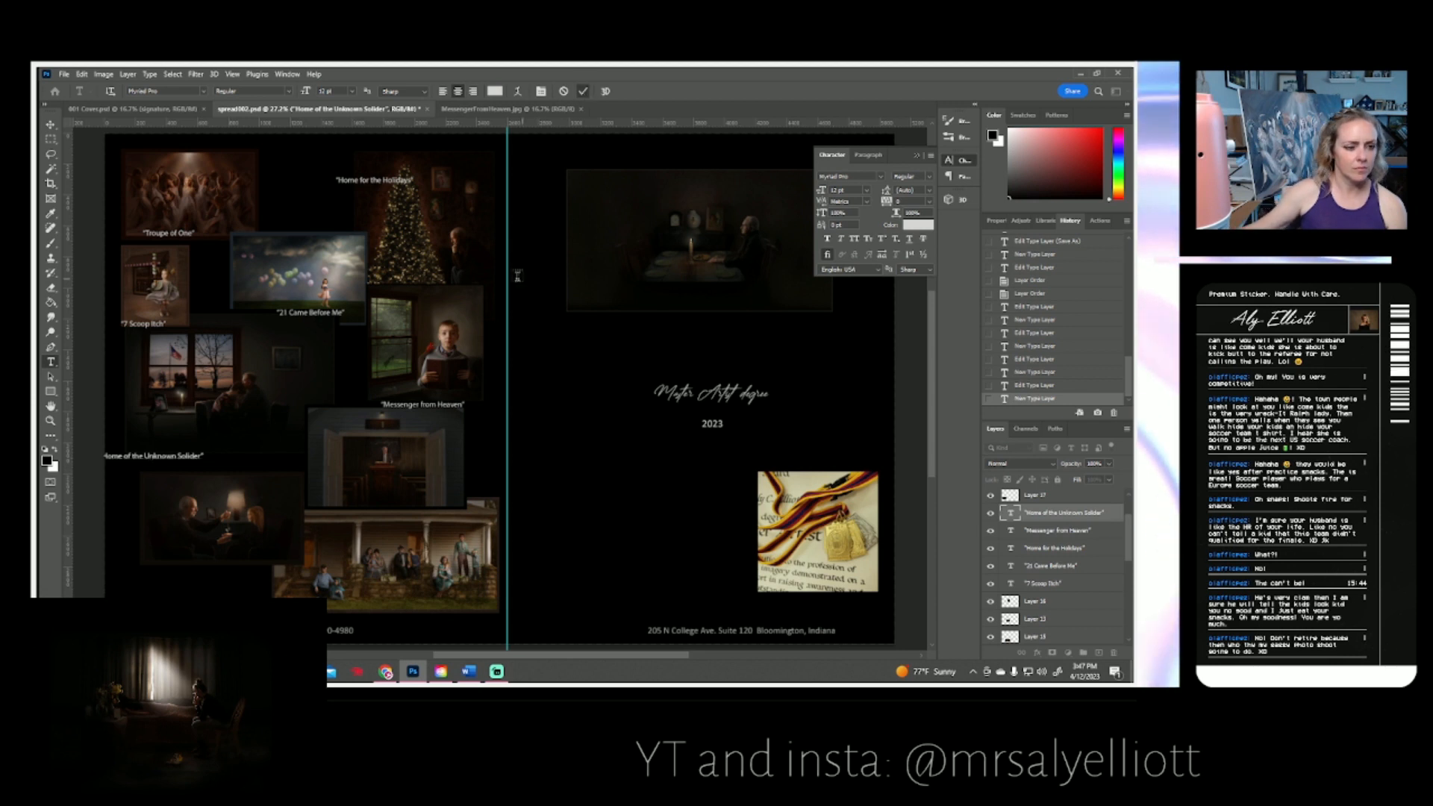
{"action": "left_click", "coordinate": [189, 455]}
{"action": "left_click_drag", "start_coordinate": [168, 479], "coordinate": [230, 473]}
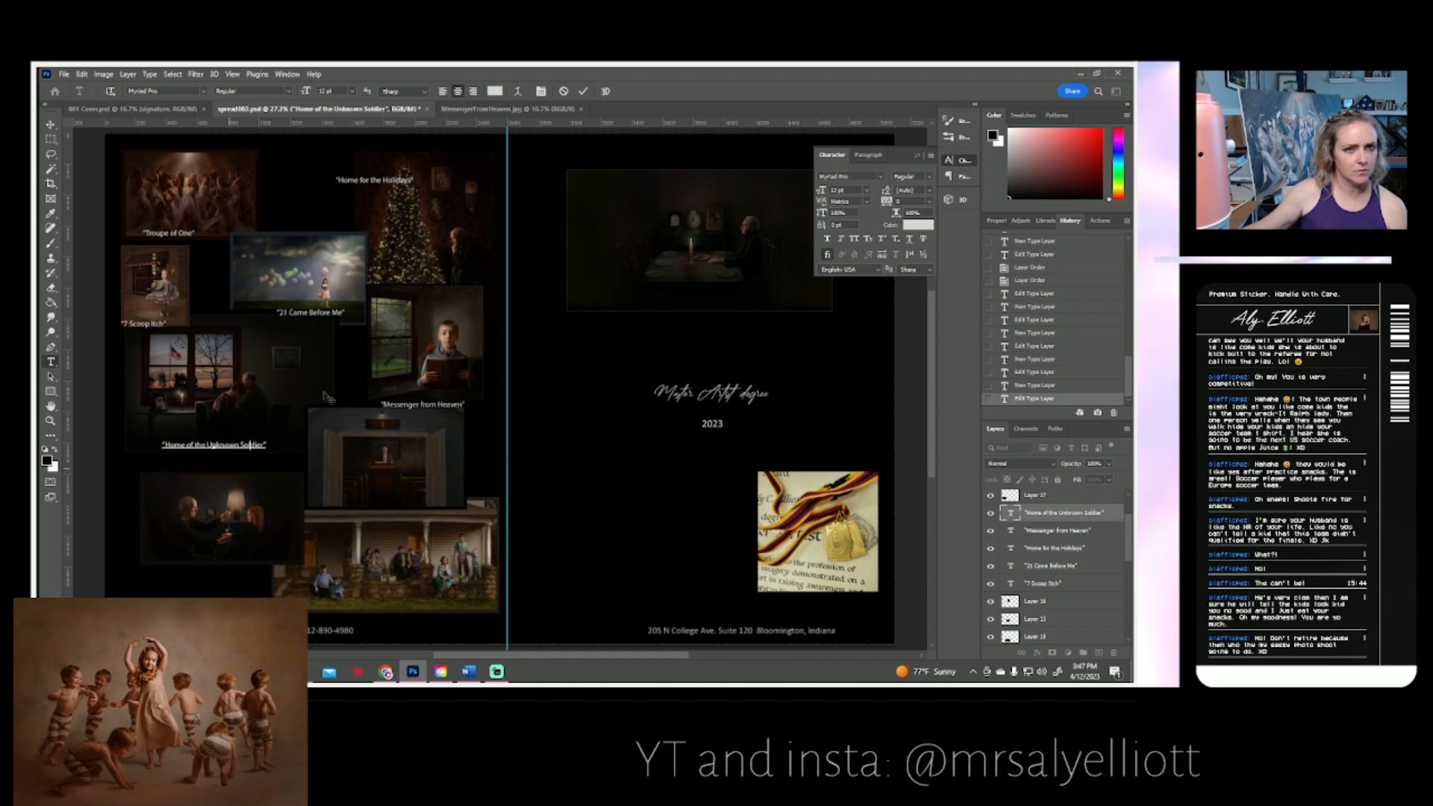
{"action": "left_click", "coordinate": [583, 91]}
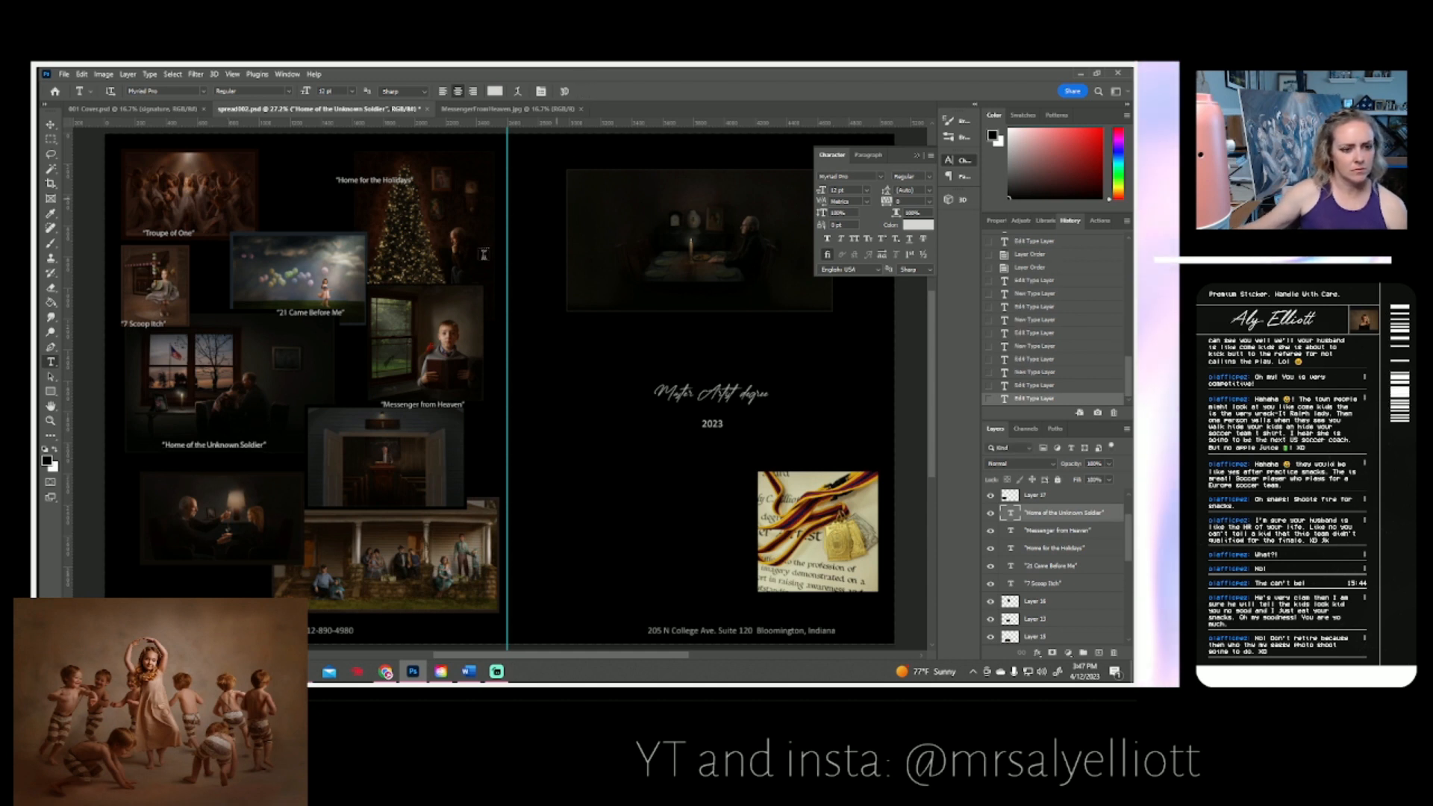
- Add the caption "The Good Fight" in quotation marks inside the lower edge of the open-doorway picture
{"action": "left_click", "coordinate": [318, 498]}
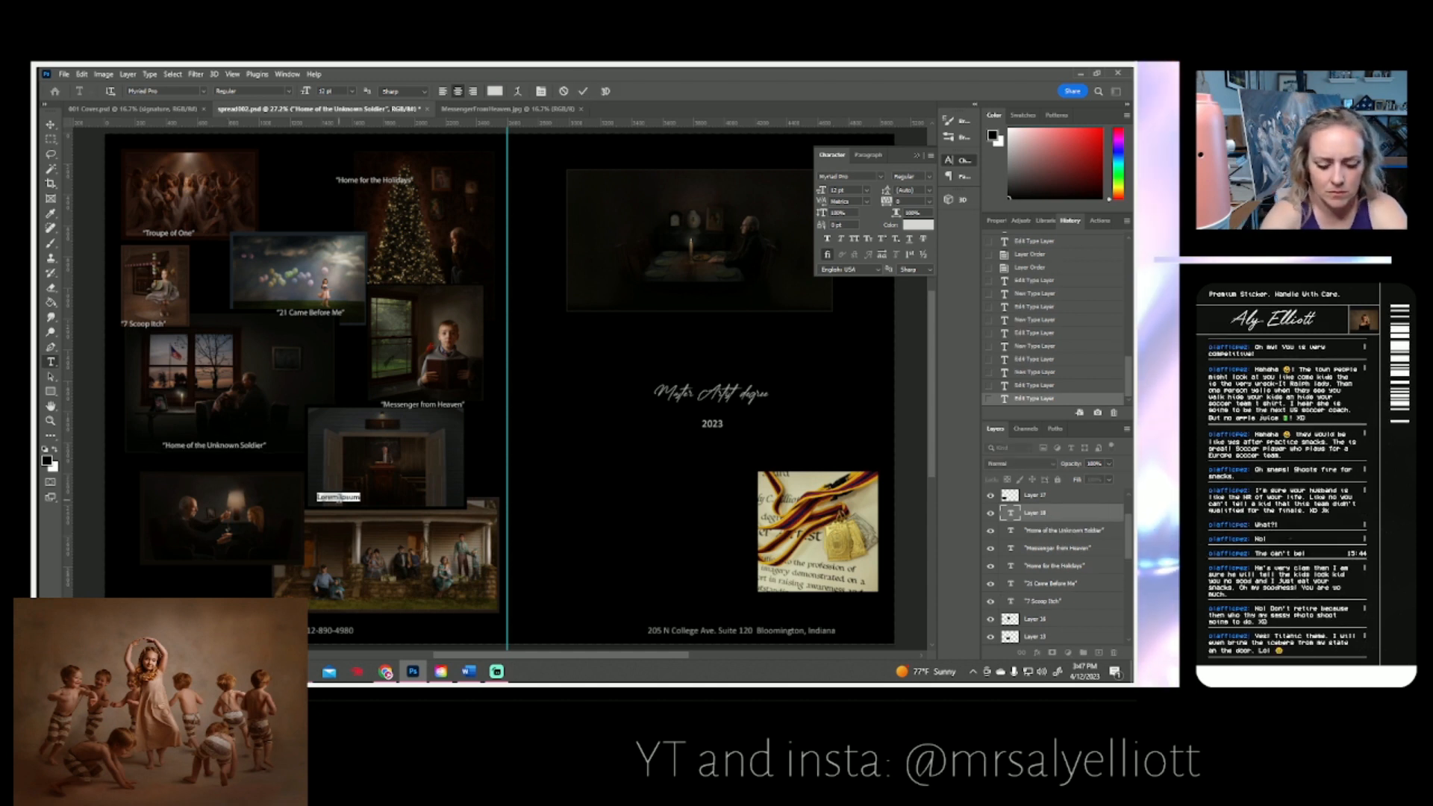
{"action": "left_click", "coordinate": [338, 498]}
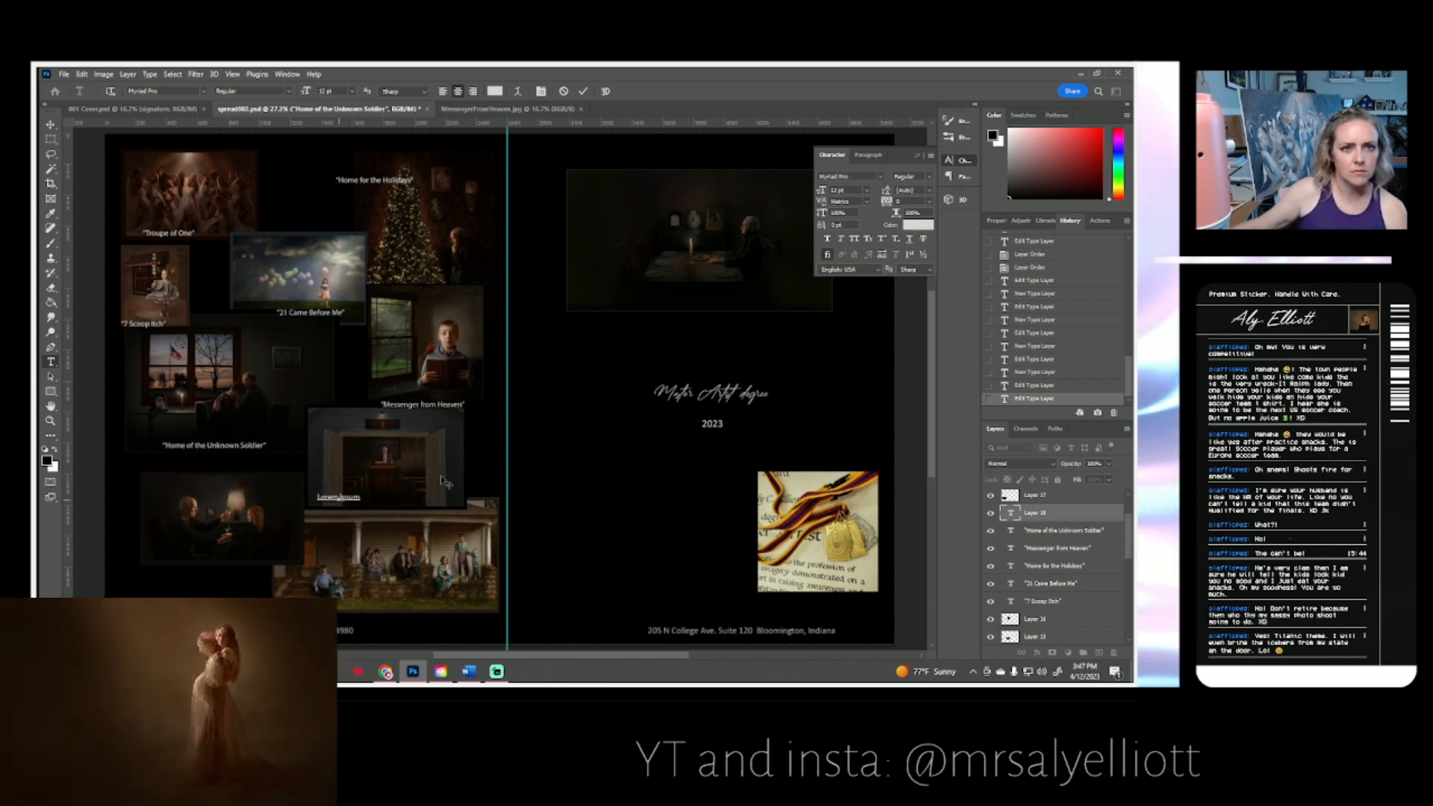
{"action": "left_click", "coordinate": [584, 93]}
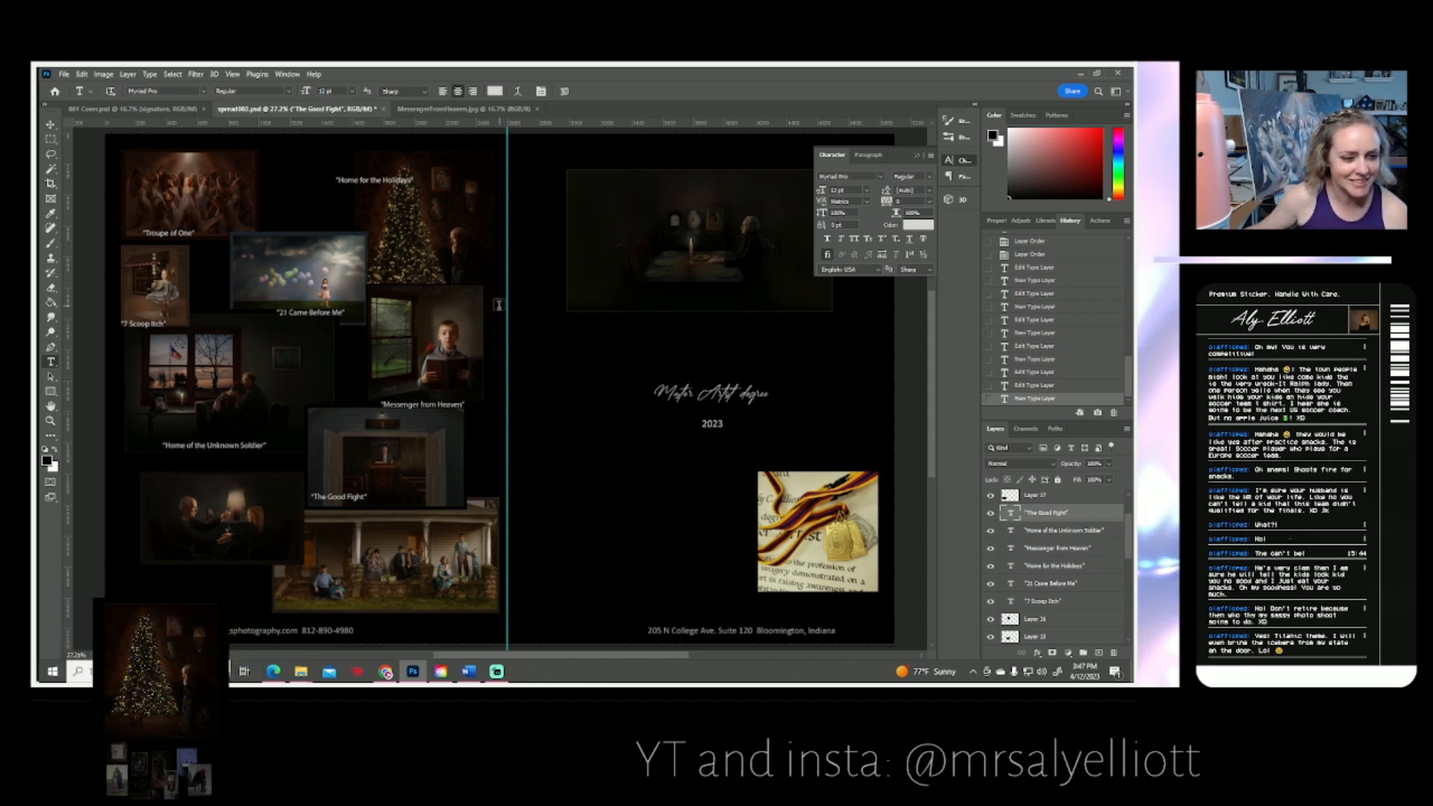
- Add the caption "So You'll Remember" below the picture of the seated figures by the lamp, raise its layer above that picture, and correct its spelling
{"action": "left_click", "coordinate": [172, 566]}
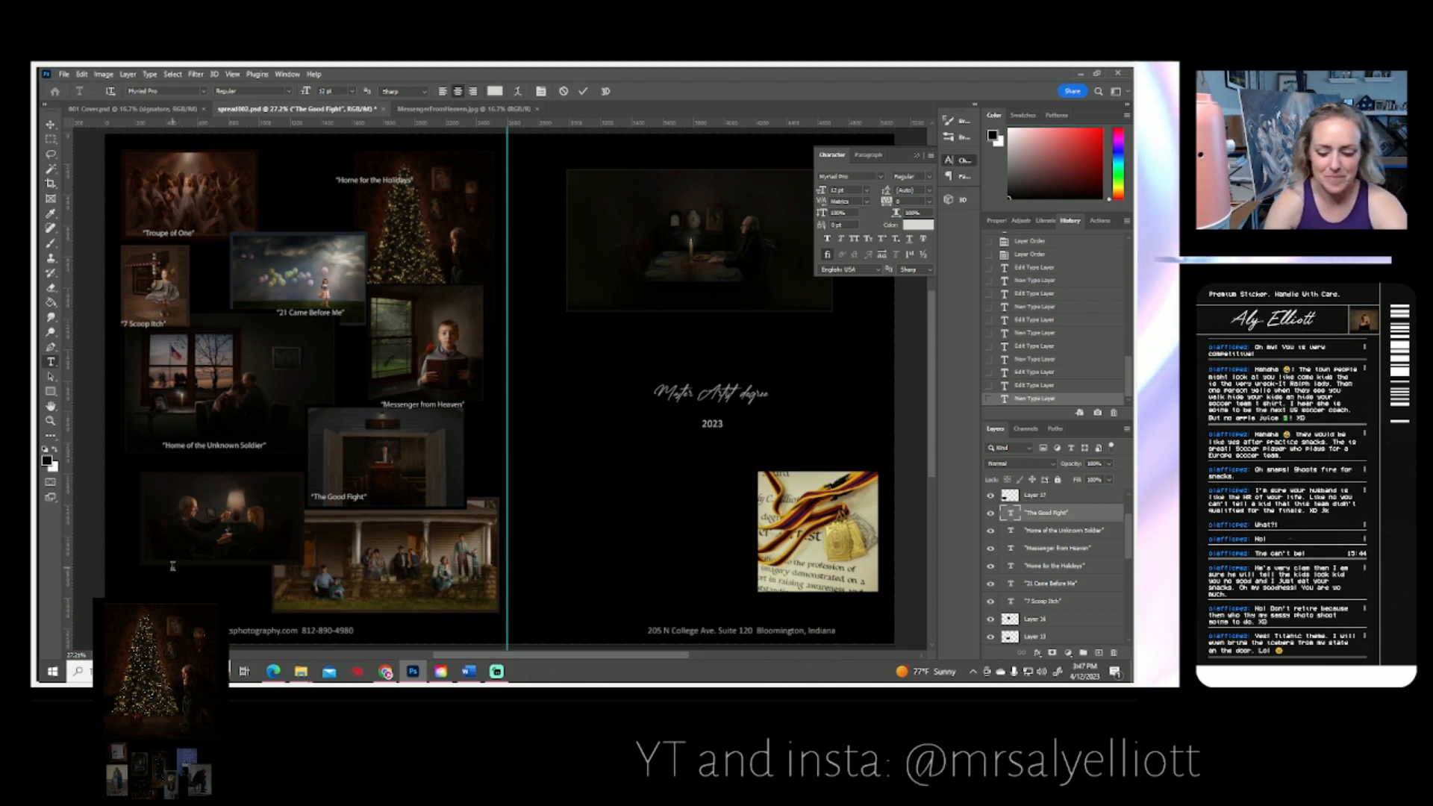
{"action": "type", "text": "\""}
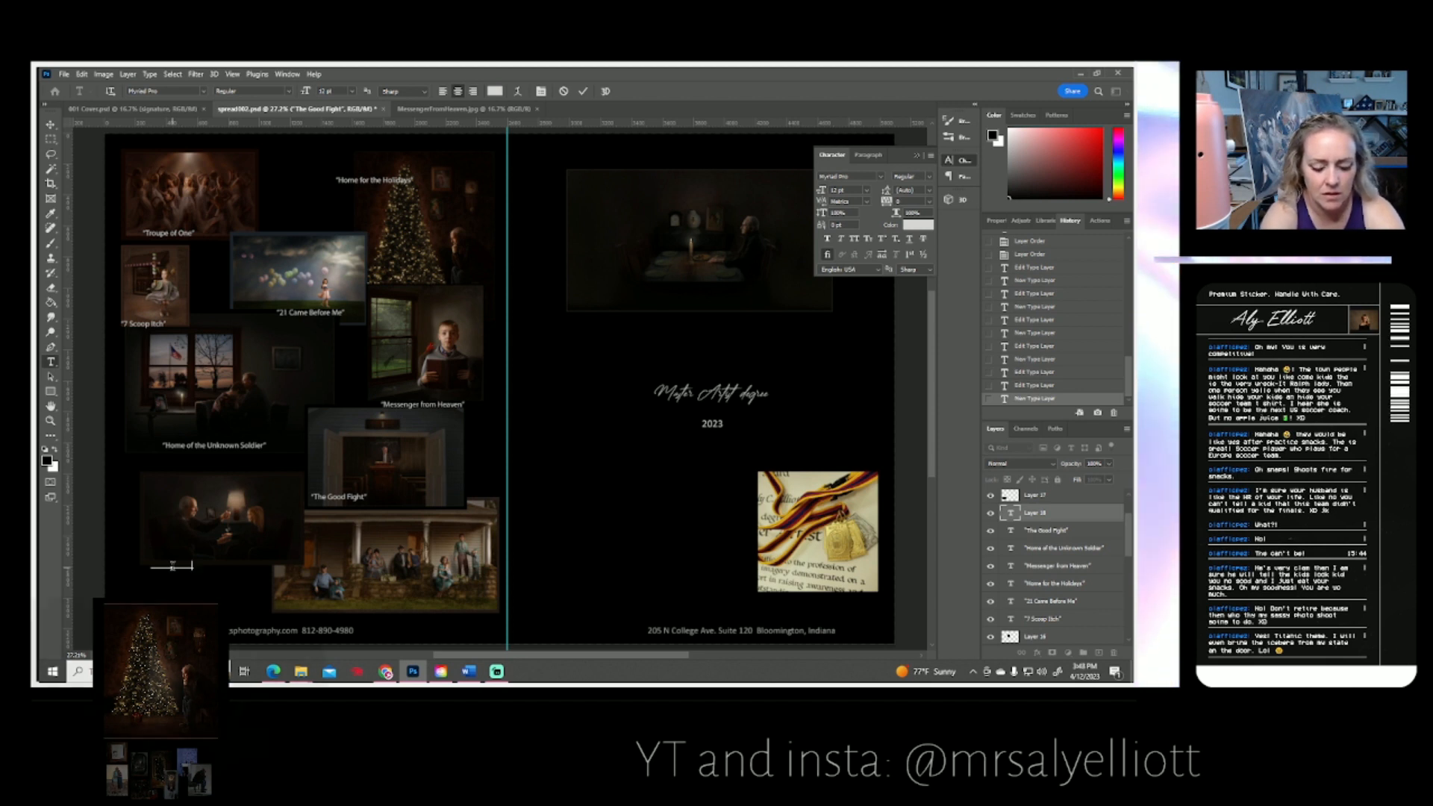
{"action": "type", "text": "So YTou'll Remember\""}
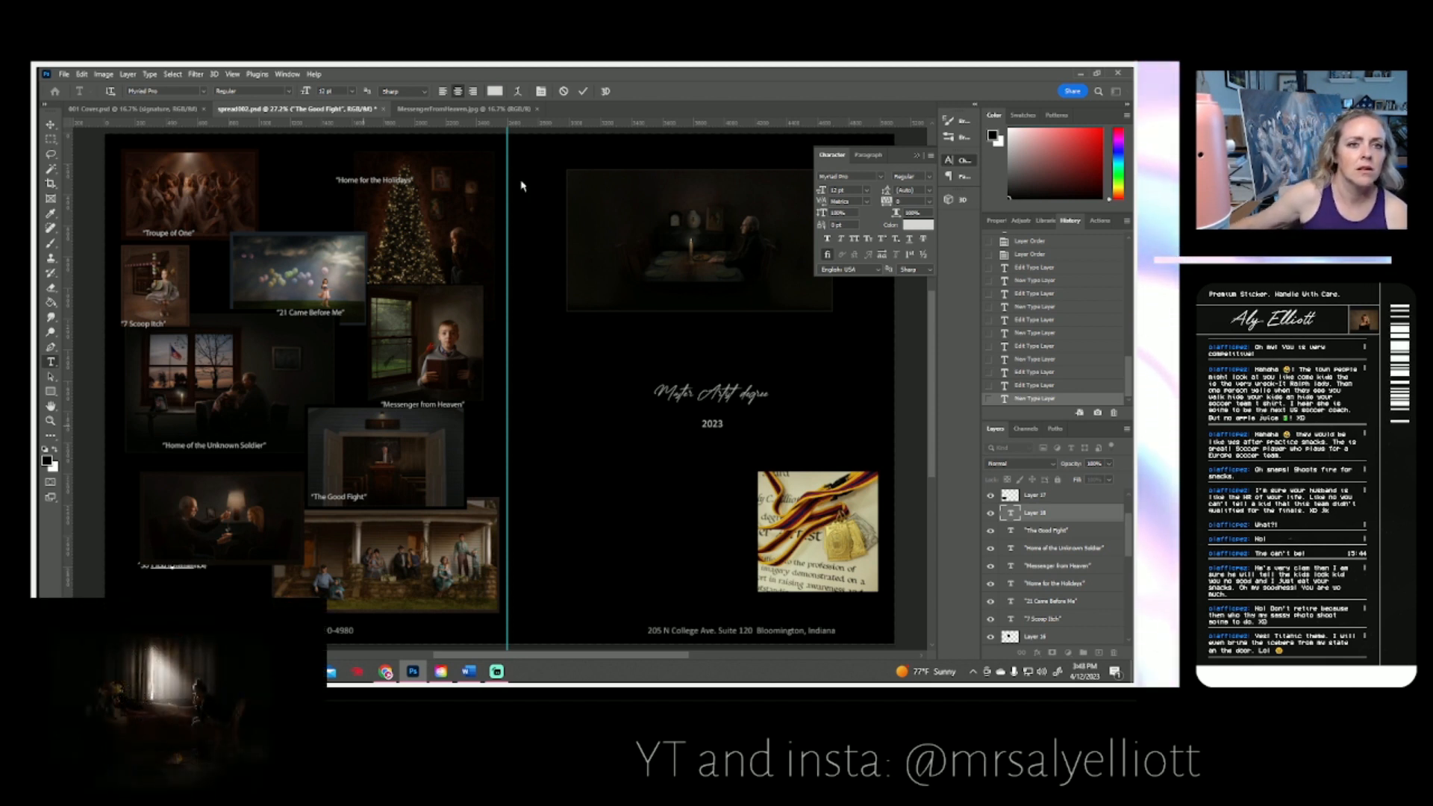
{"action": "left_click", "coordinate": [583, 91]}
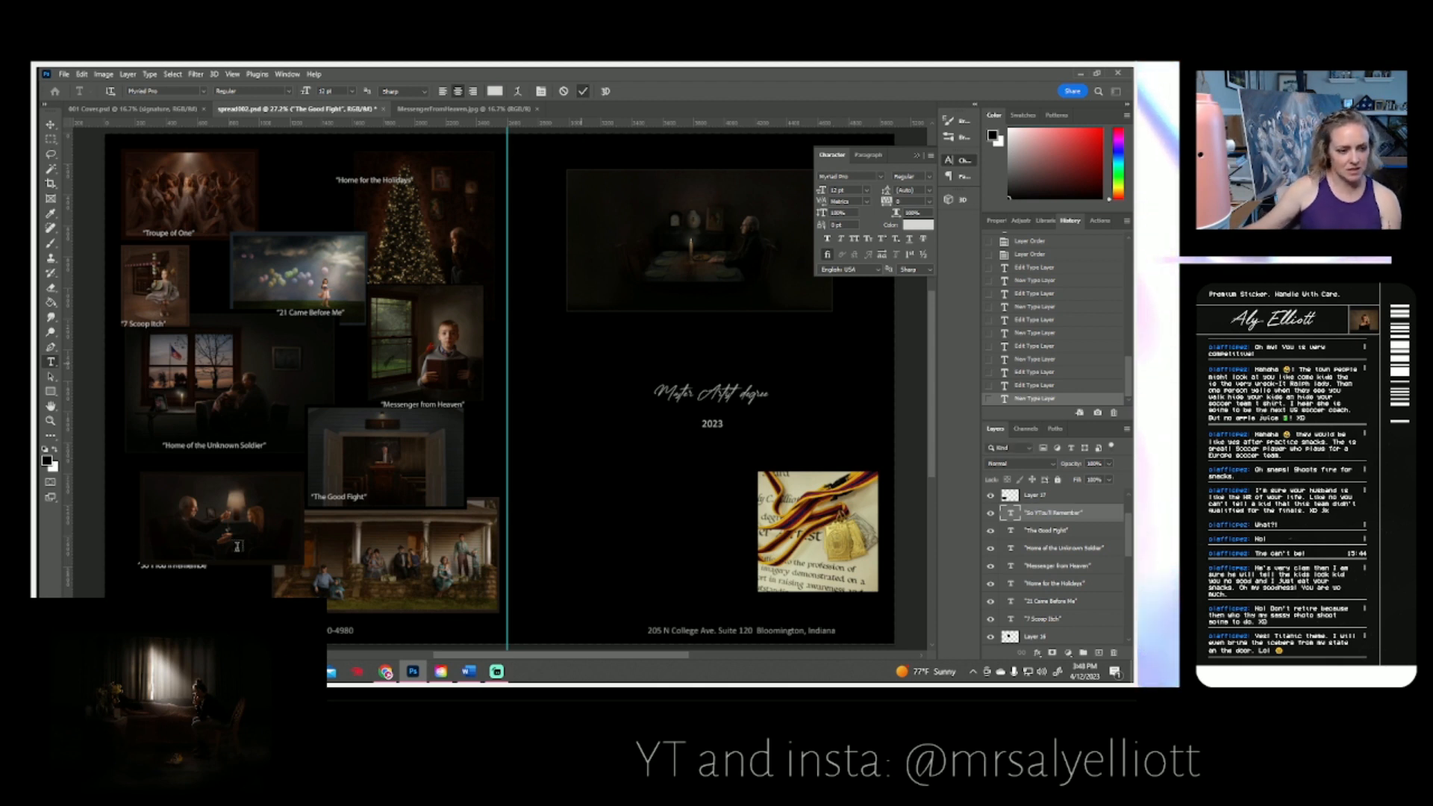
{"action": "left_click_drag", "start_coordinate": [1066, 515], "coordinate": [1052, 493]}
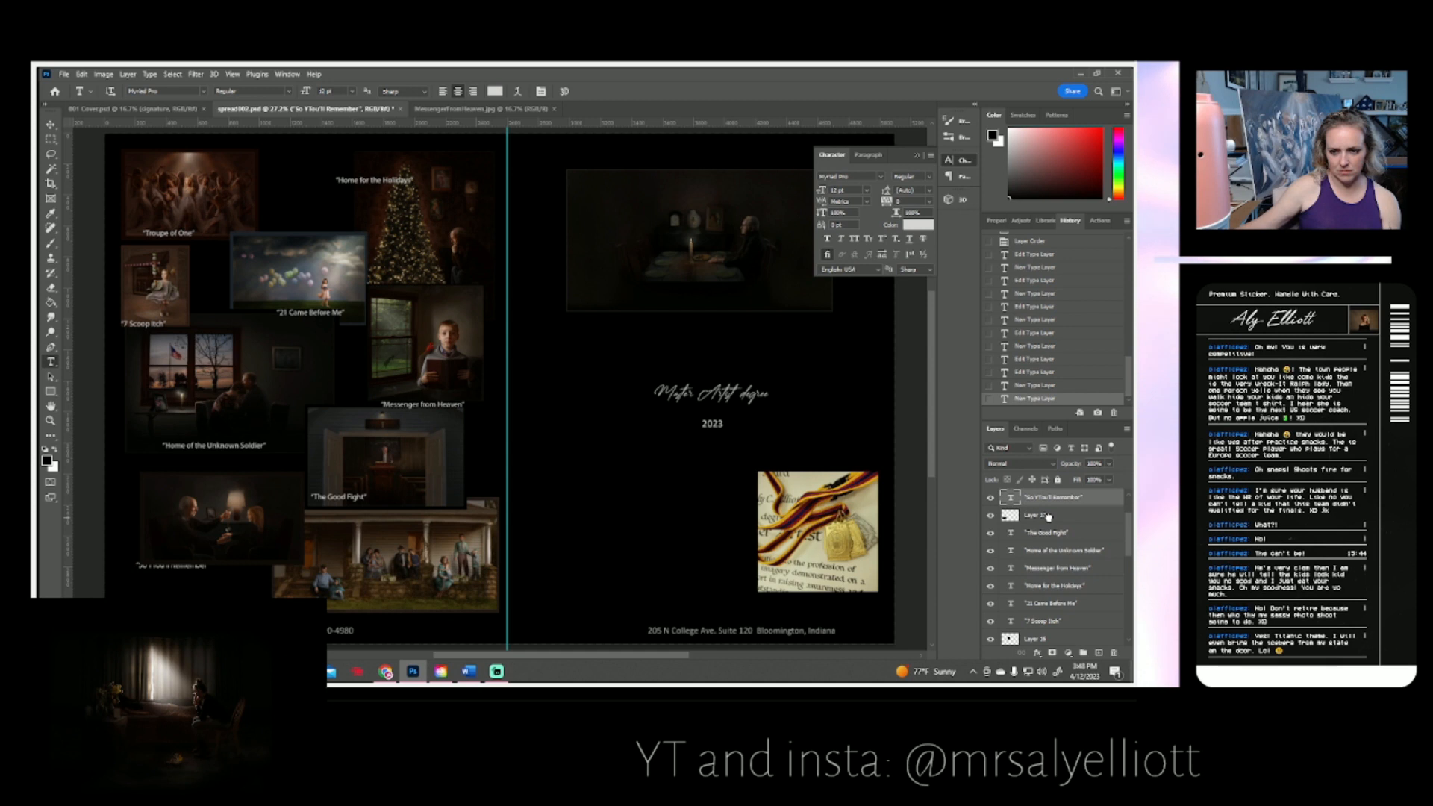
{"action": "left_click", "coordinate": [165, 565]}
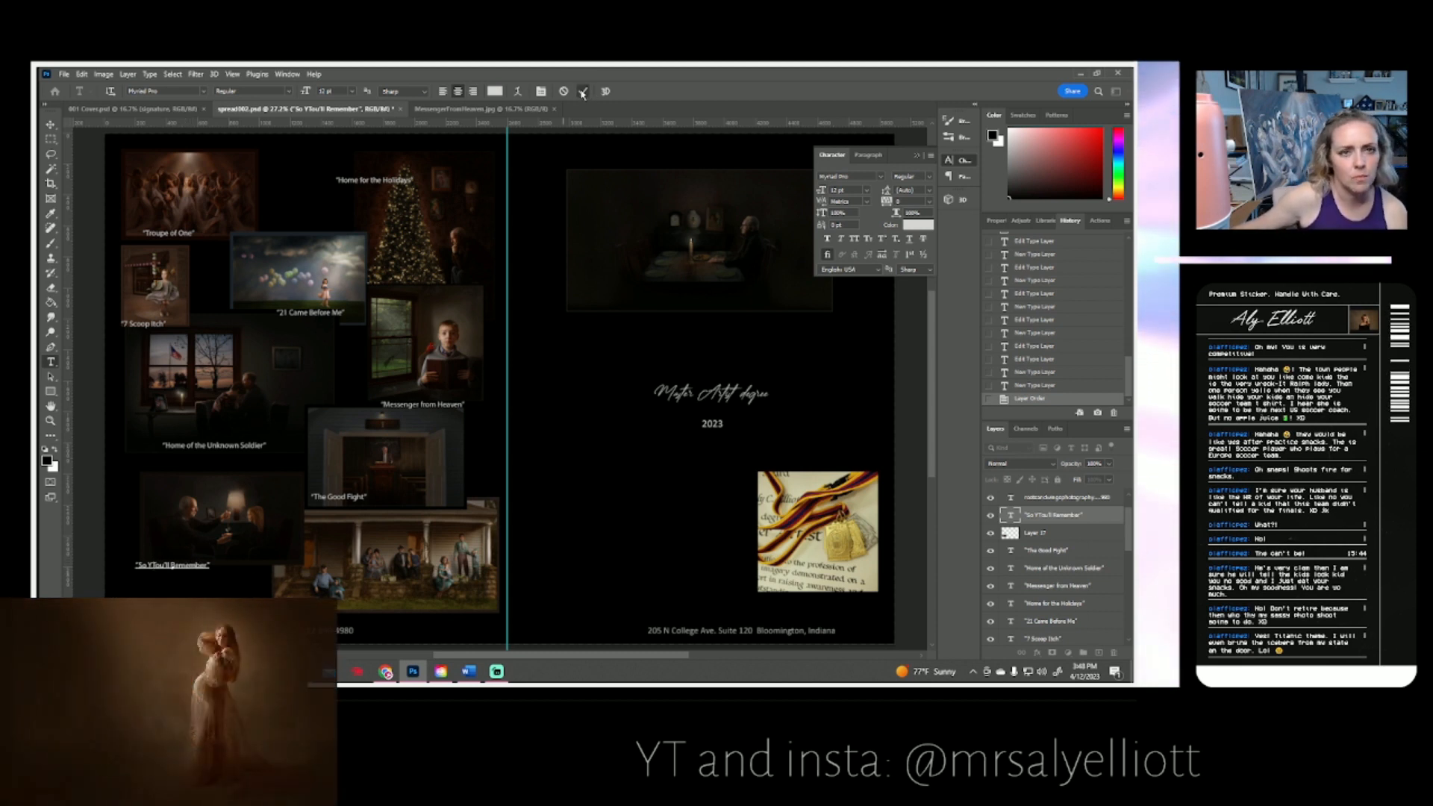
{"action": "key", "text": "BackSpace"}
{"action": "left_click", "coordinate": [486, 277]}
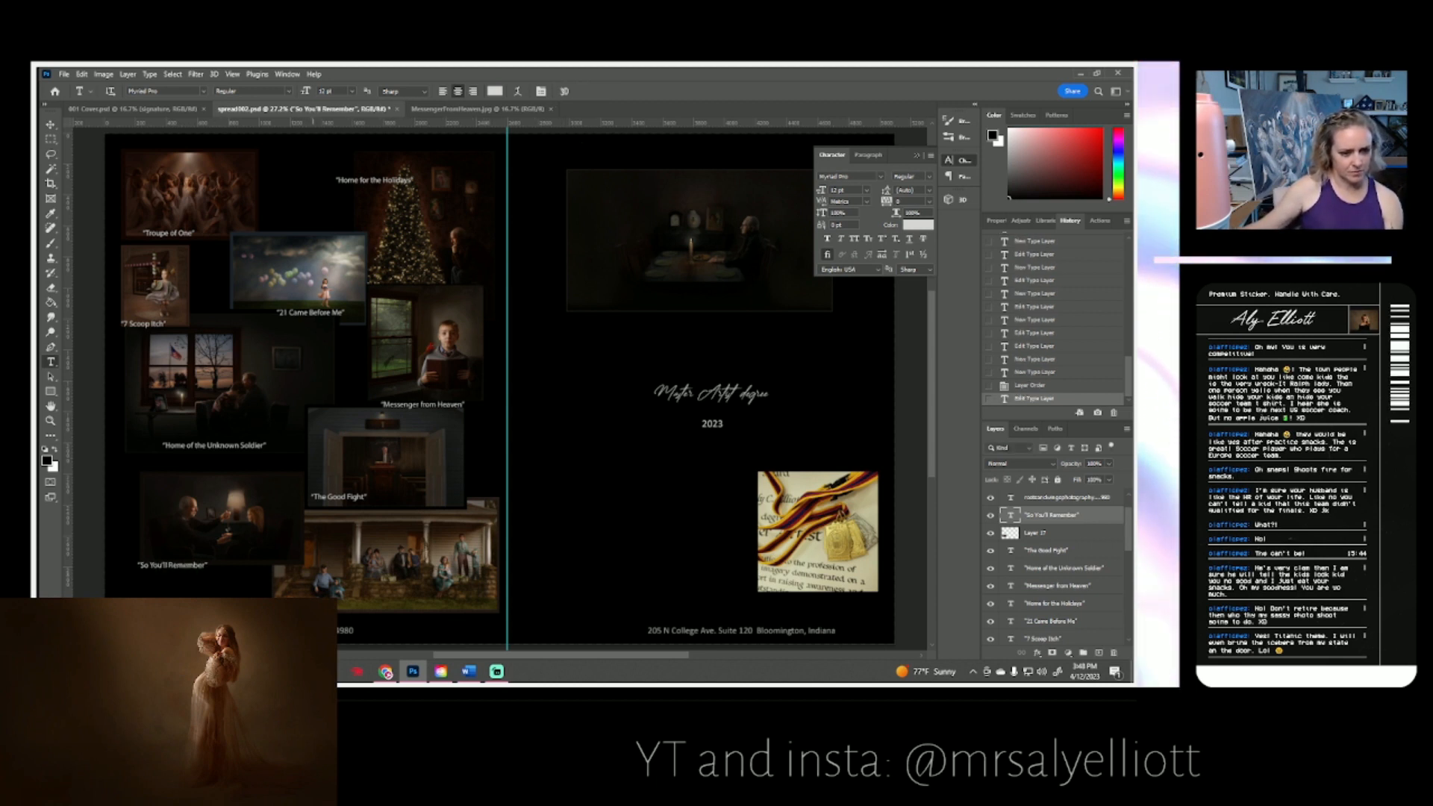
- Add the caption "Conversations with Our Ancestors" in quotation marks, and place it along the lower edge of the porch picture near its right corner
{"action": "left_click", "coordinate": [312, 606]}
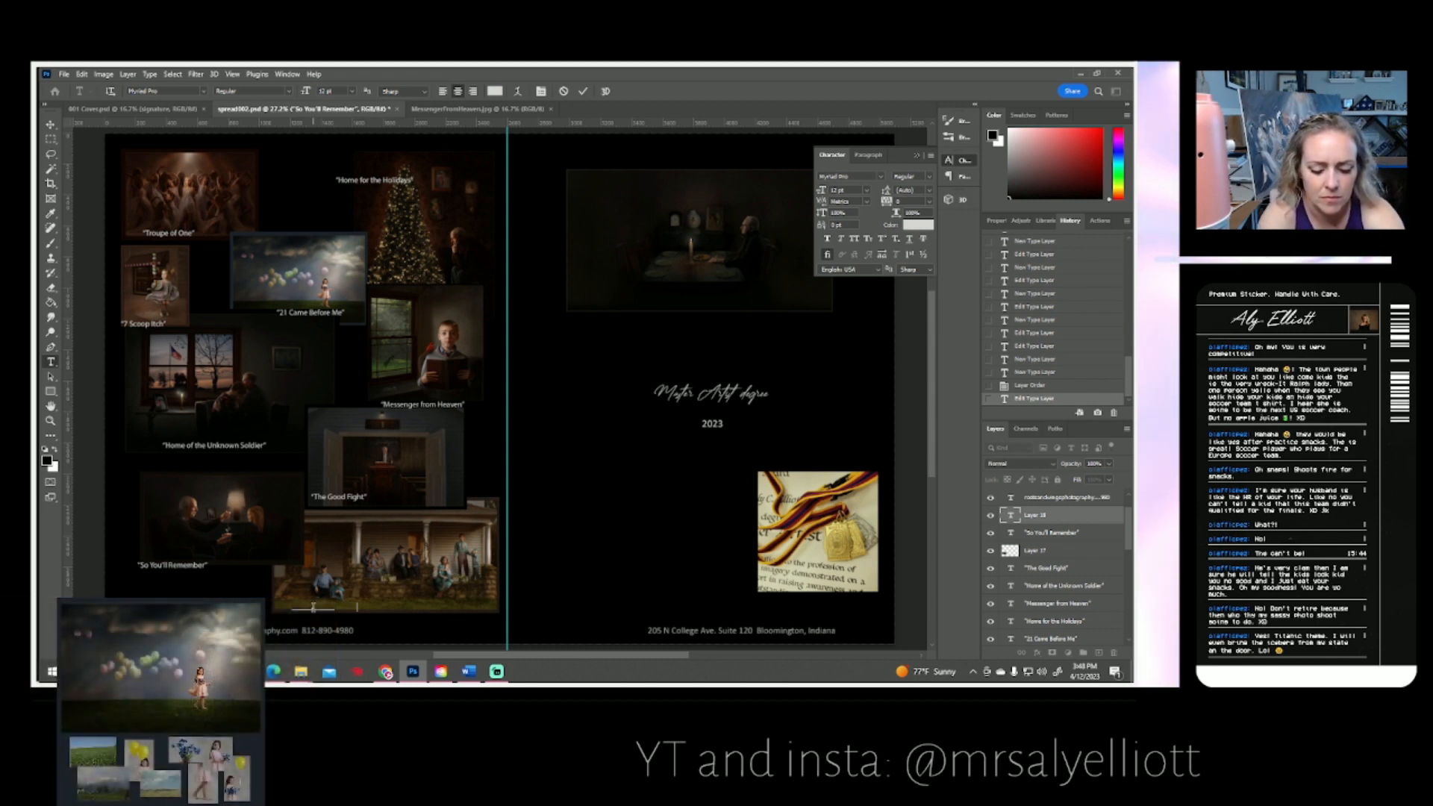
{"action": "type", "text": "Conversations with Our Ancestors"}
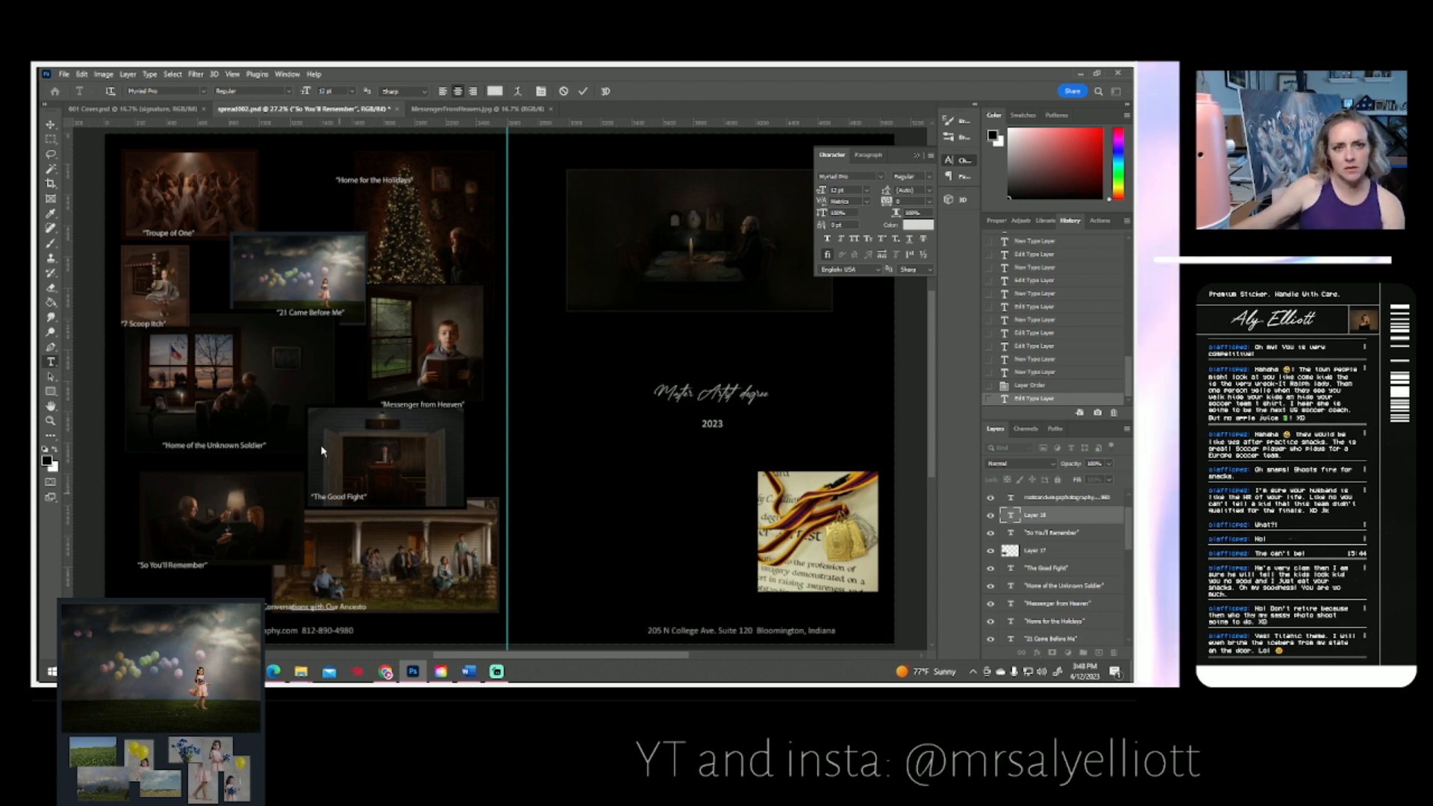
{"action": "left_click", "coordinate": [583, 91]}
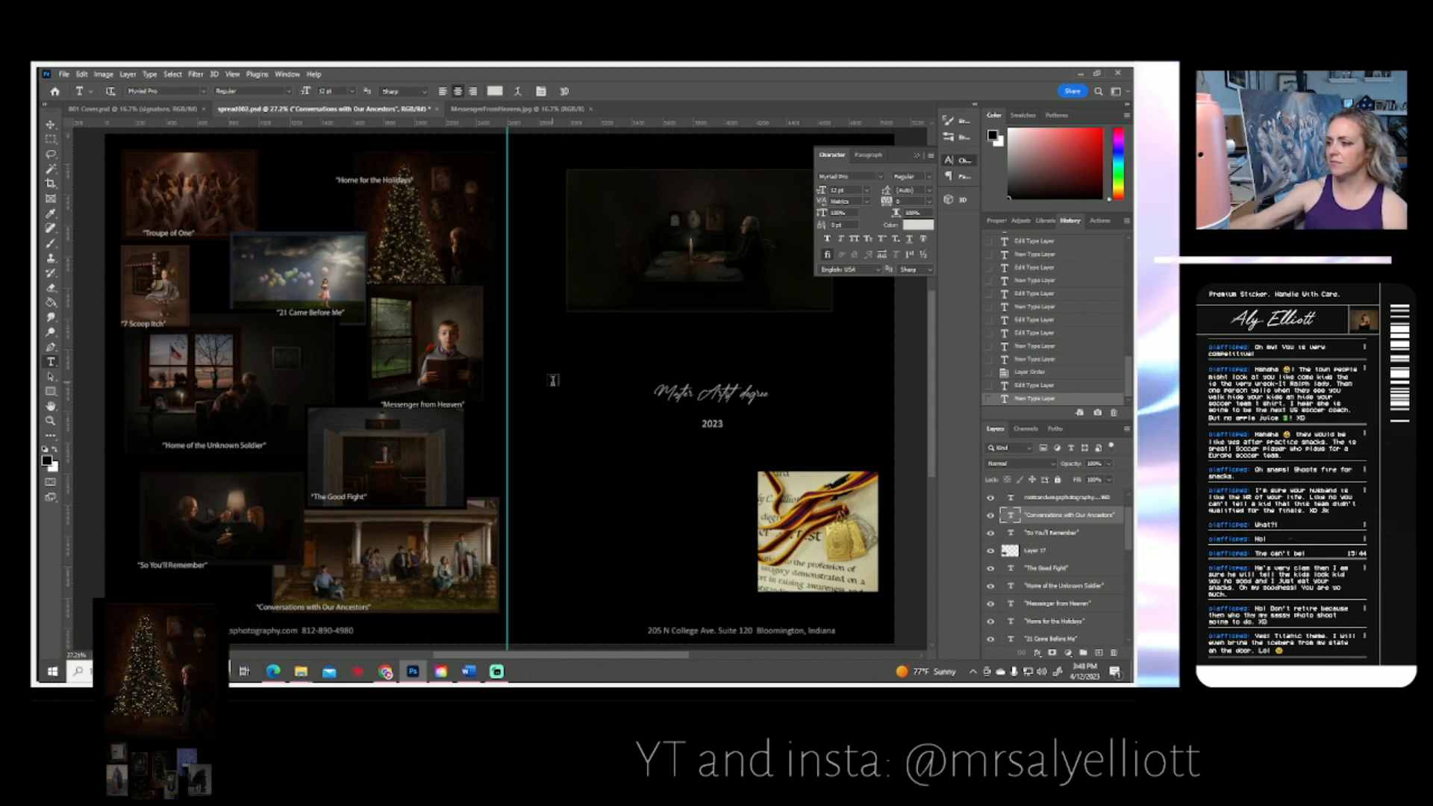
{"action": "left_click", "coordinate": [351, 618]}
{"action": "left_click_drag", "start_coordinate": [354, 627], "coordinate": [458, 629]}
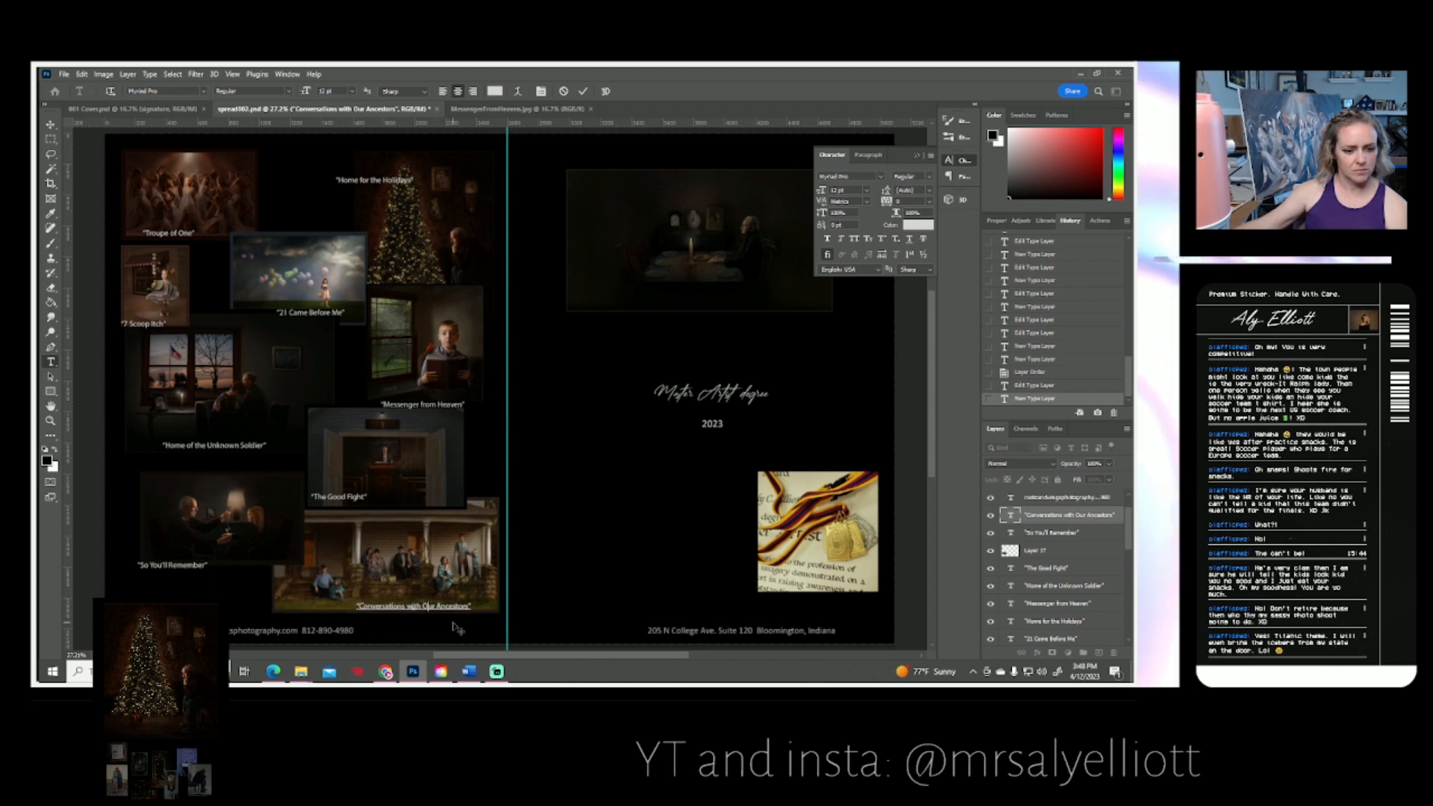
{"action": "left_click", "coordinate": [583, 91]}
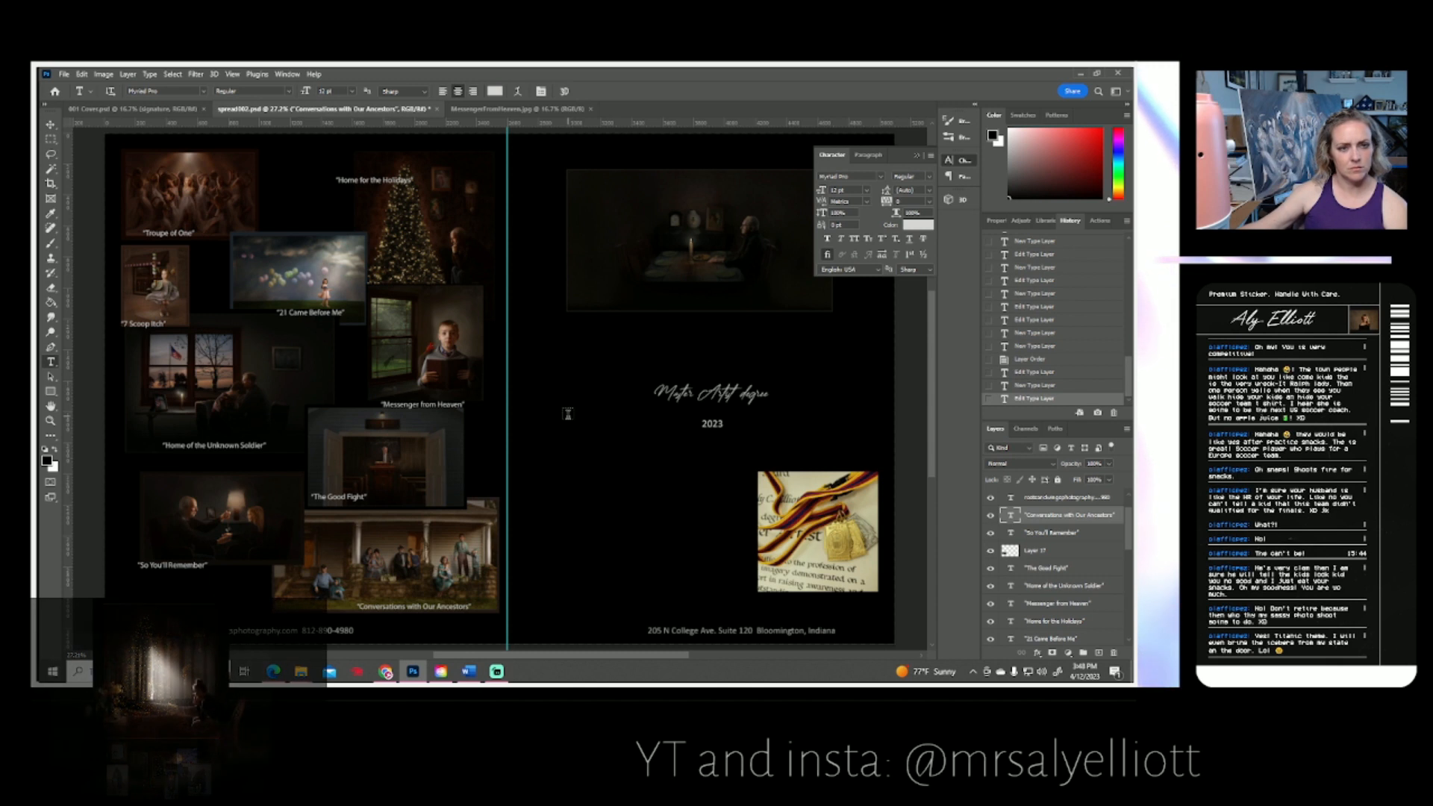
{"action": "left_click", "coordinate": [638, 320]}
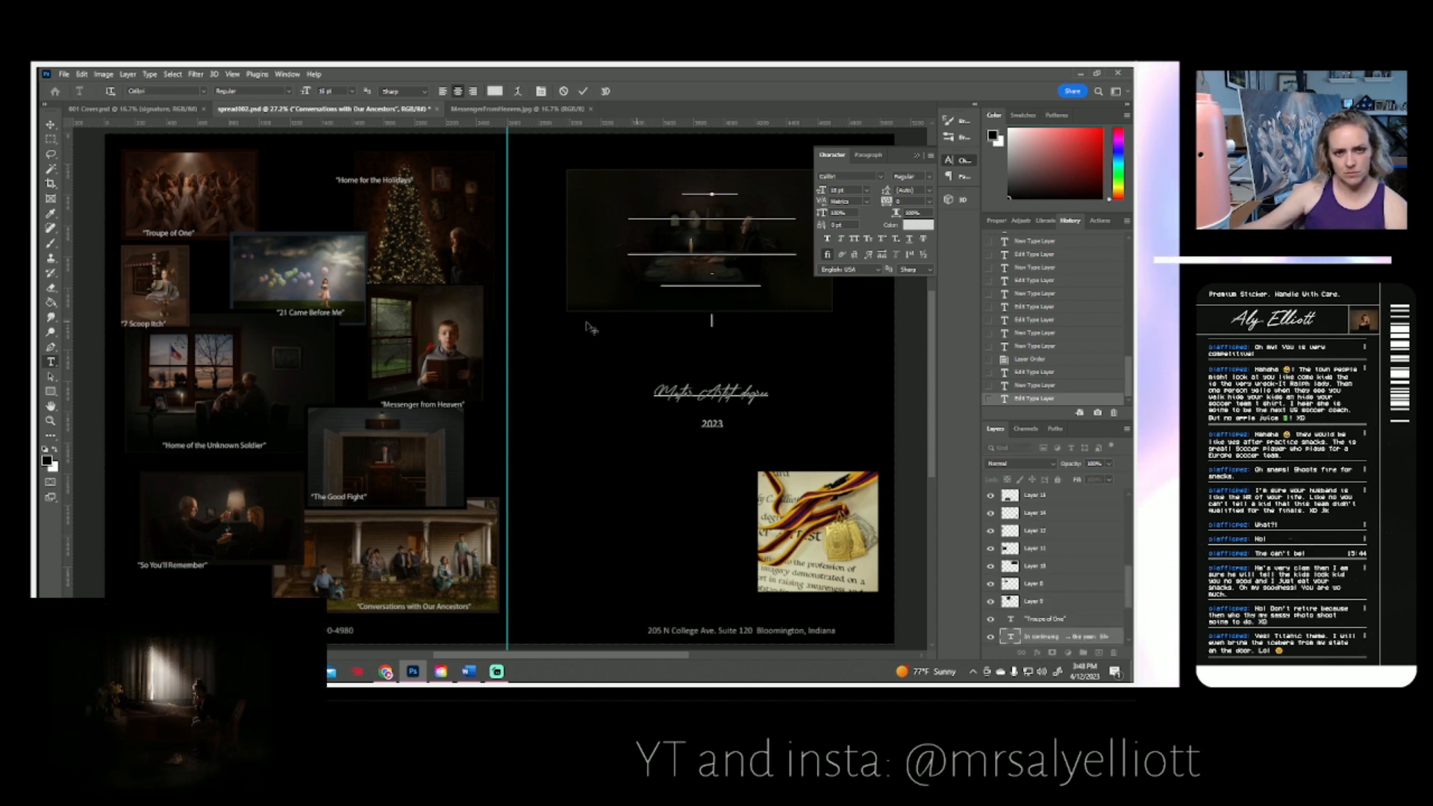
{"action": "left_click", "coordinate": [581, 92]}
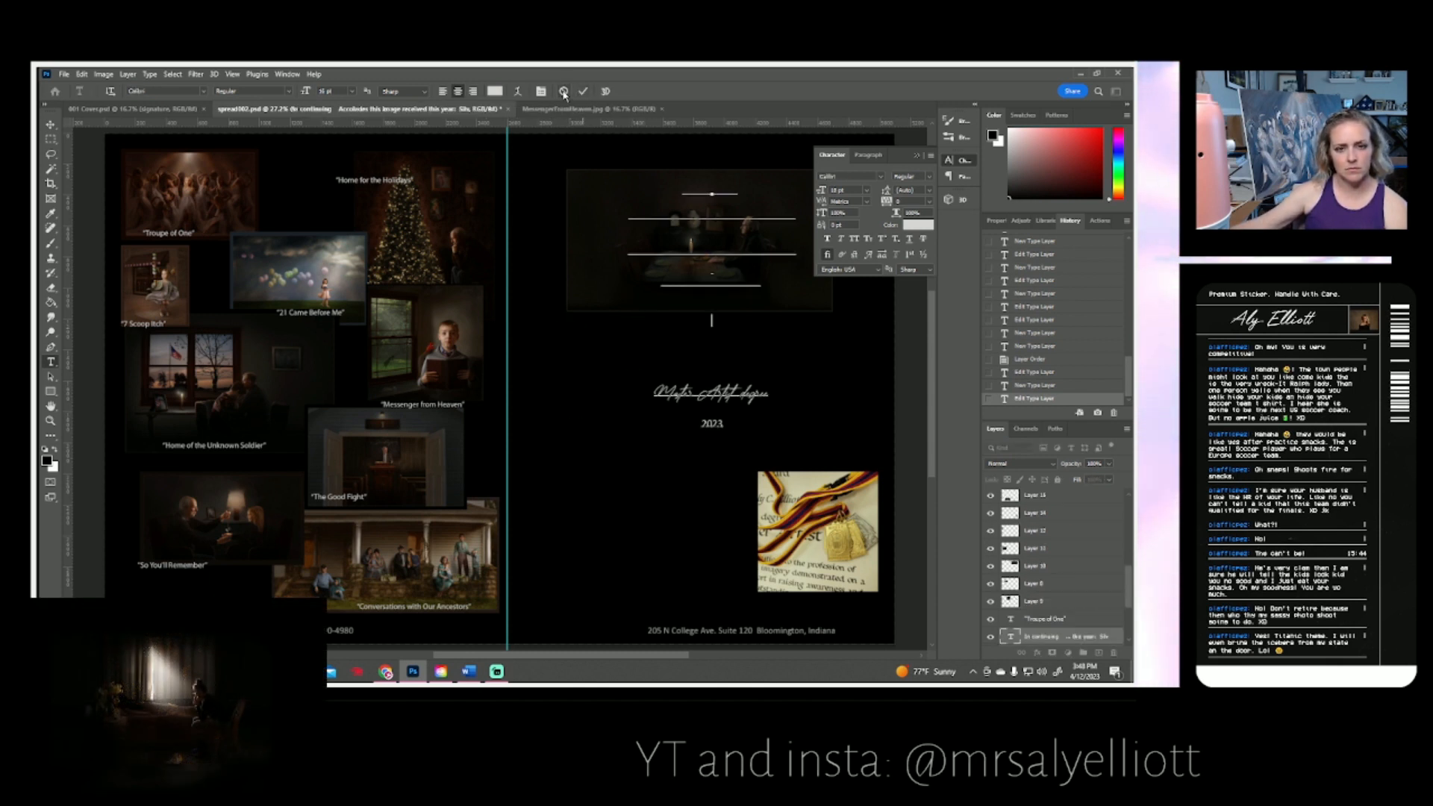
{"action": "left_click", "coordinate": [576, 314]}
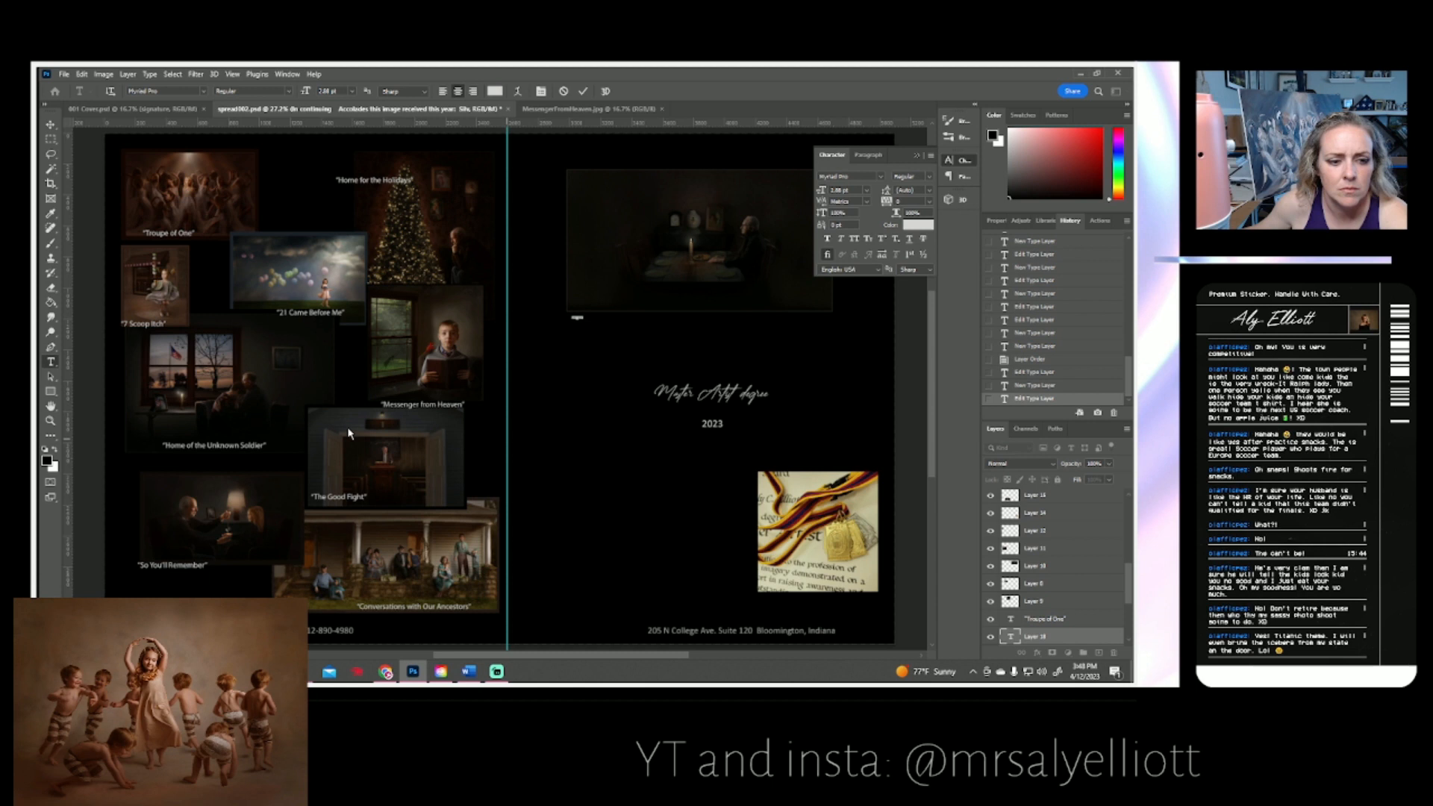
{"action": "left_click", "coordinate": [565, 91]}
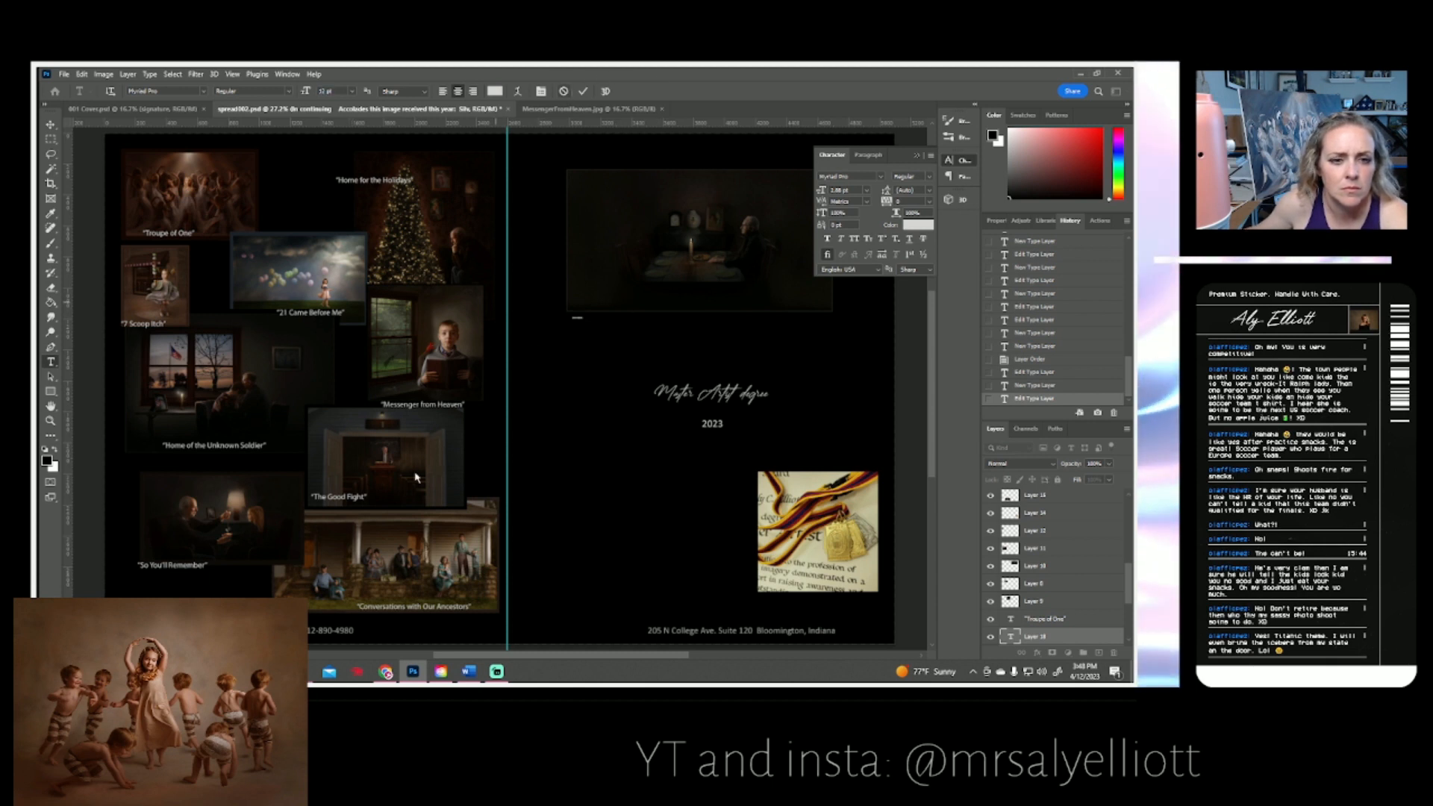
{"action": "left_click", "coordinate": [341, 376]}
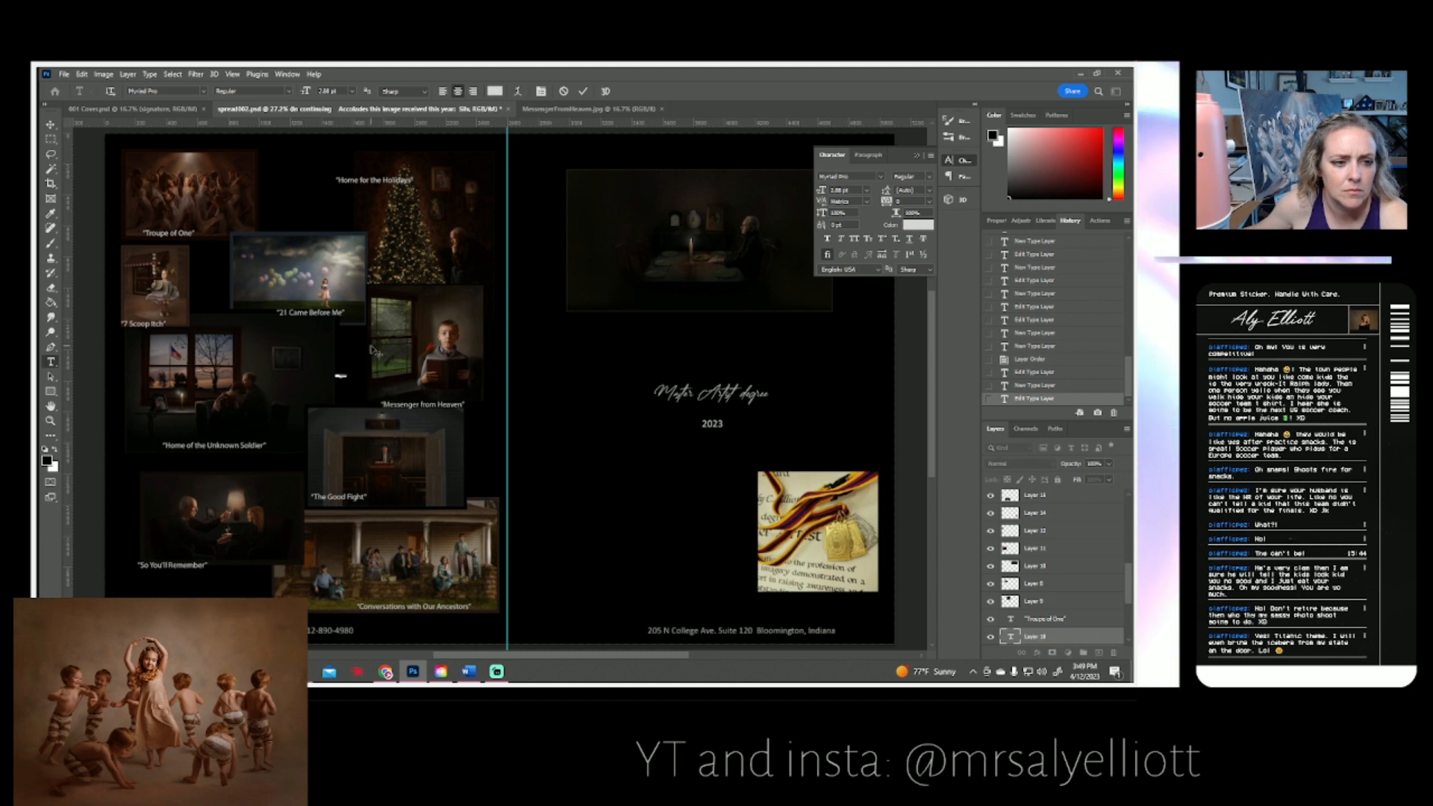
{"action": "left_click", "coordinate": [562, 92]}
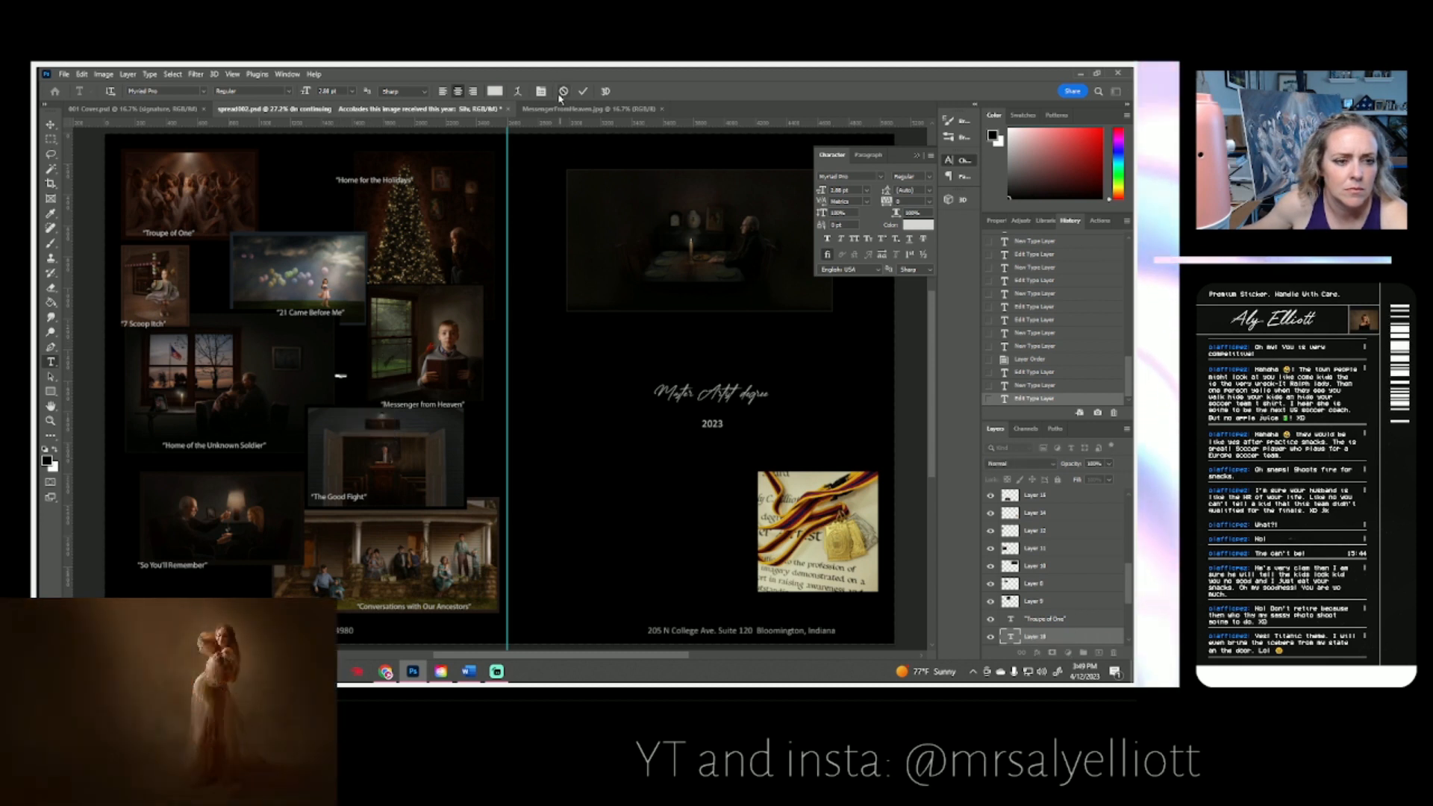
- Duplicate the "Messenger from Heaven" caption layer and place the copy inside the lower edge of the candlelit table picture on the right page
{"action": "left_click", "coordinate": [427, 404]}
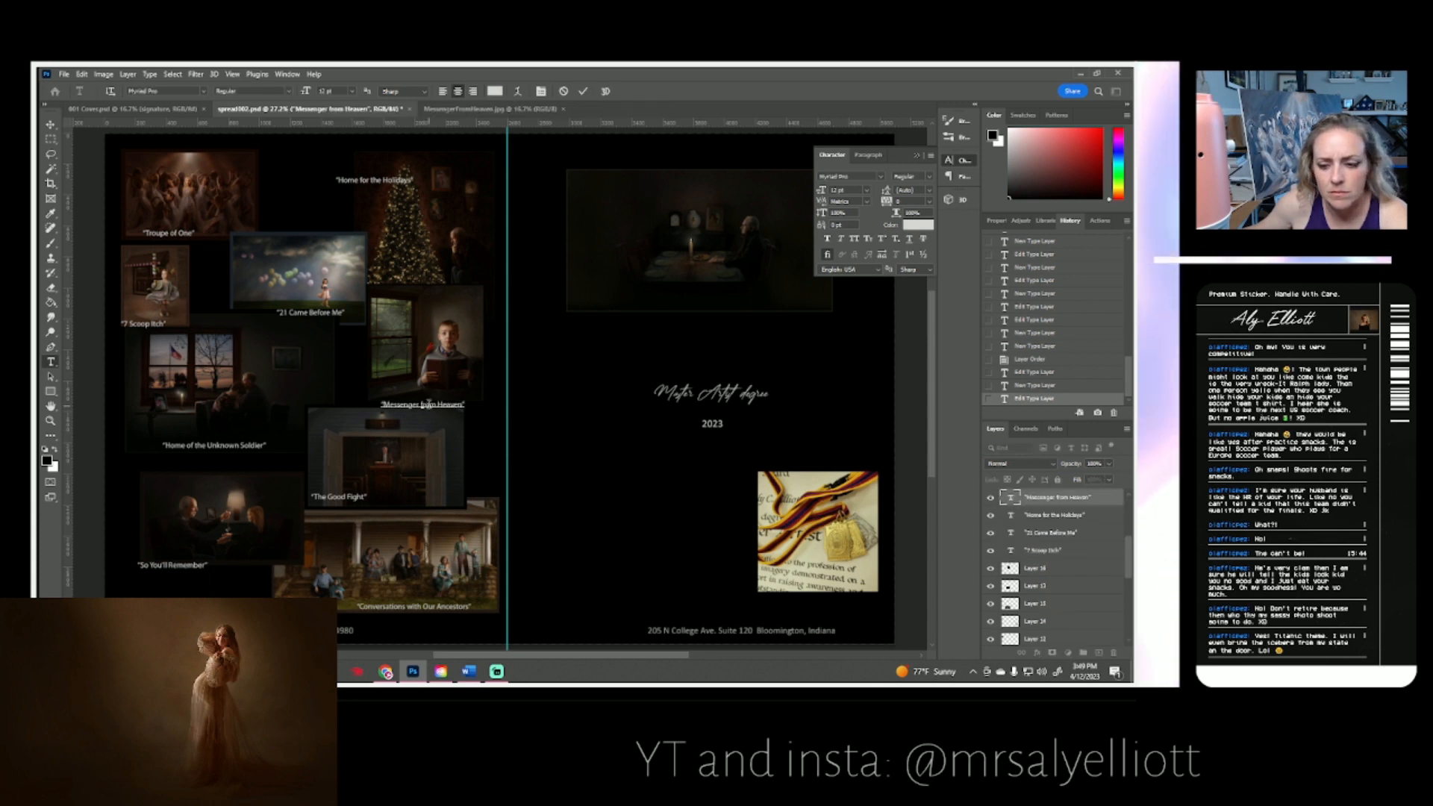
{"action": "right_click", "coordinate": [1046, 503]}
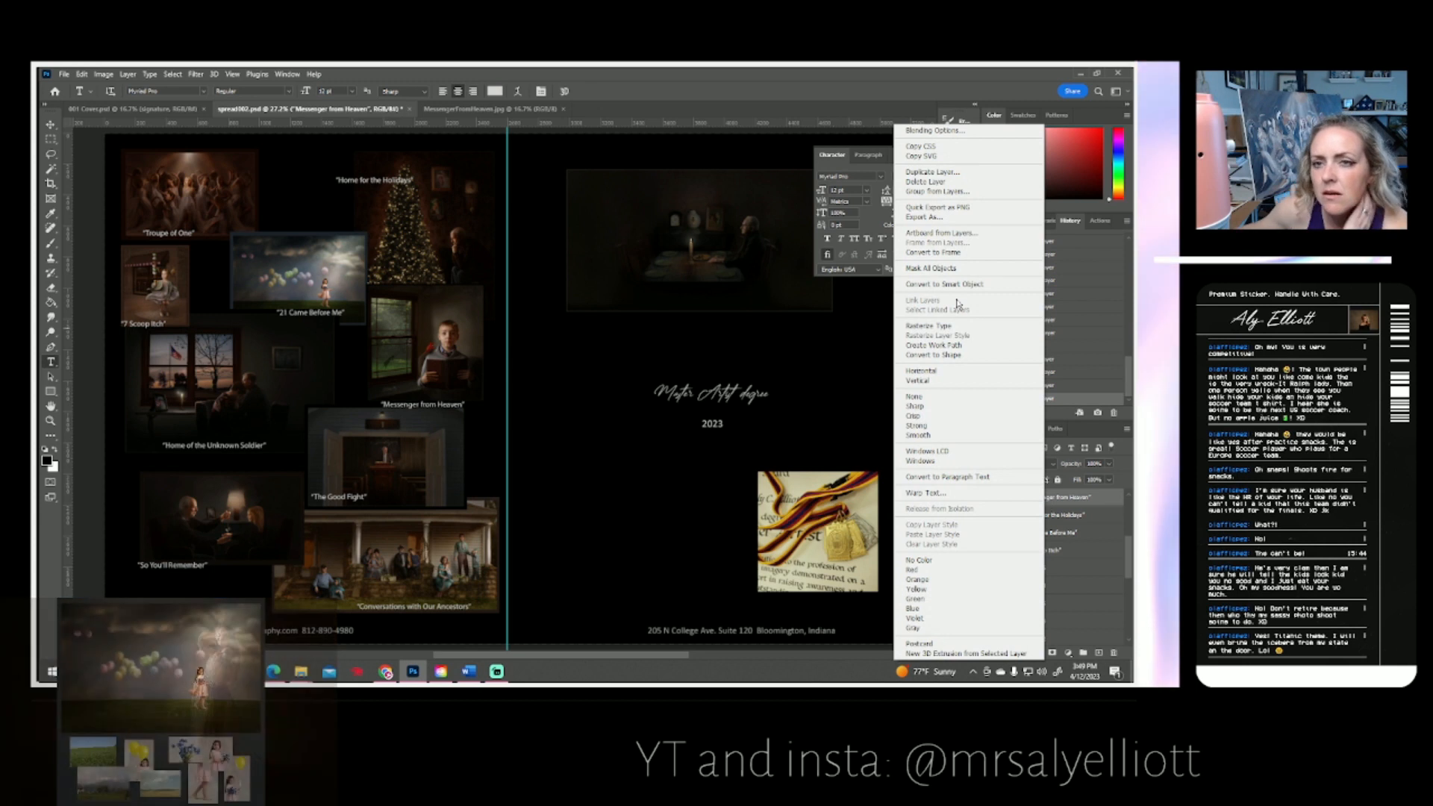
{"action": "left_click", "coordinate": [937, 176]}
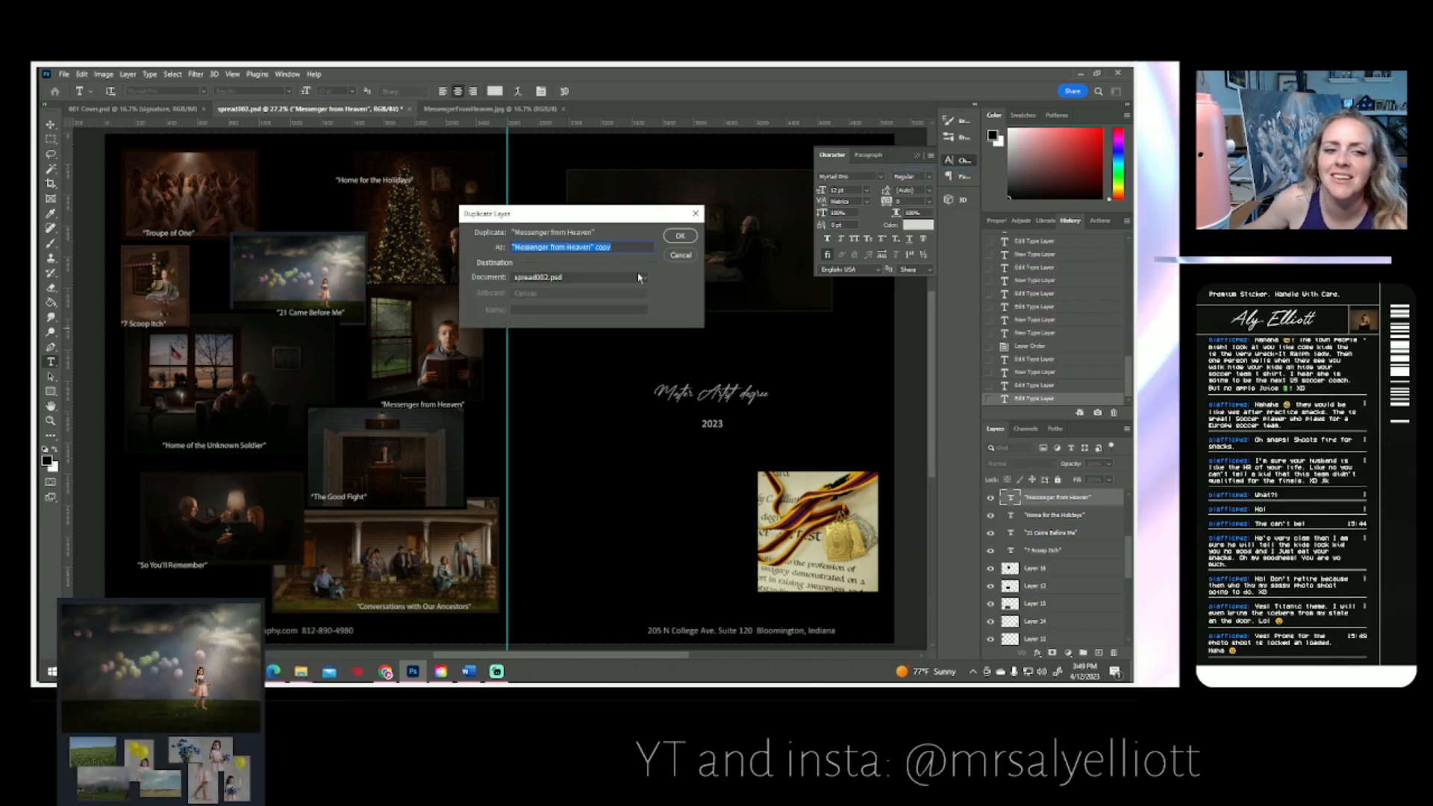
{"action": "left_click", "coordinate": [680, 235]}
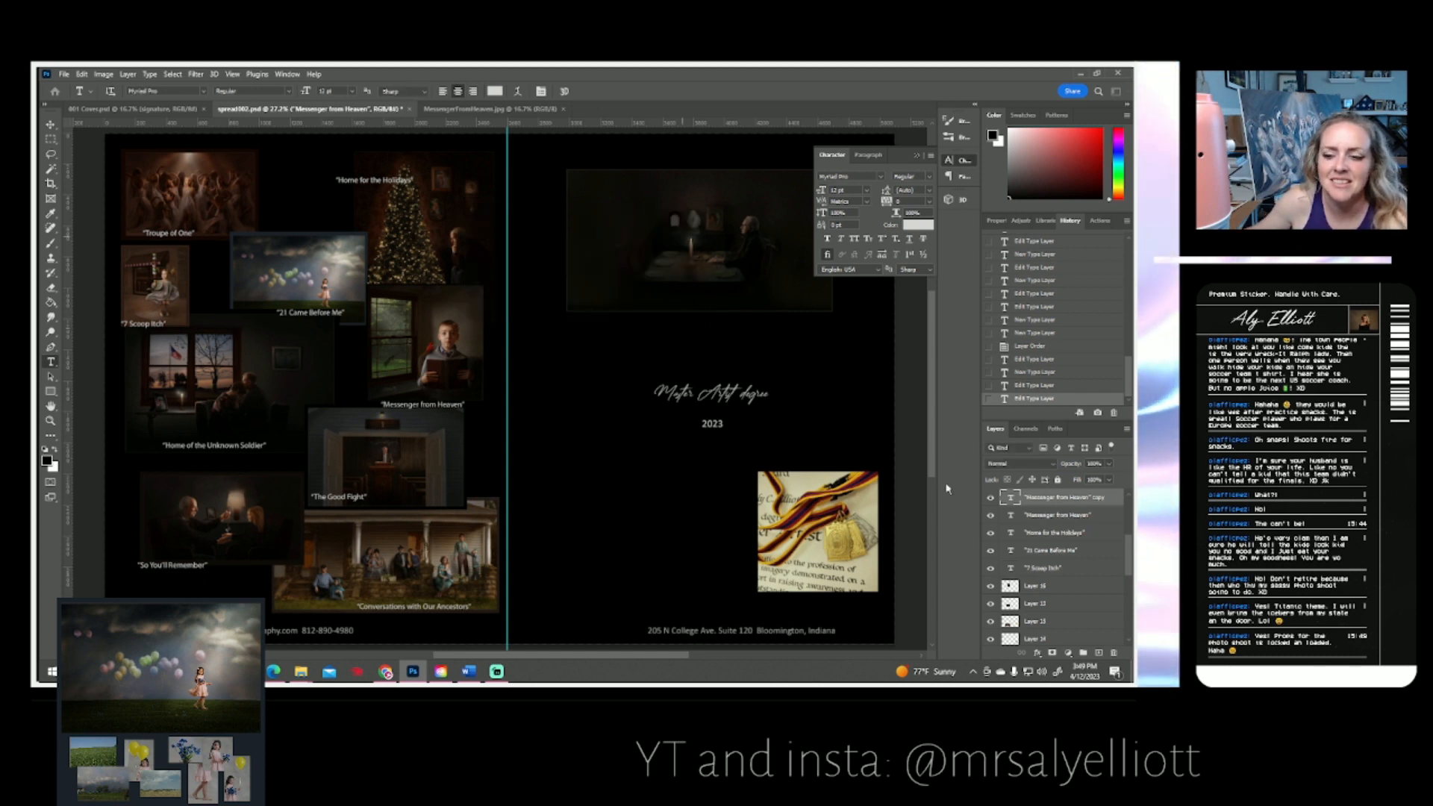
{"action": "left_click_drag", "start_coordinate": [446, 425], "coordinate": [659, 306]}
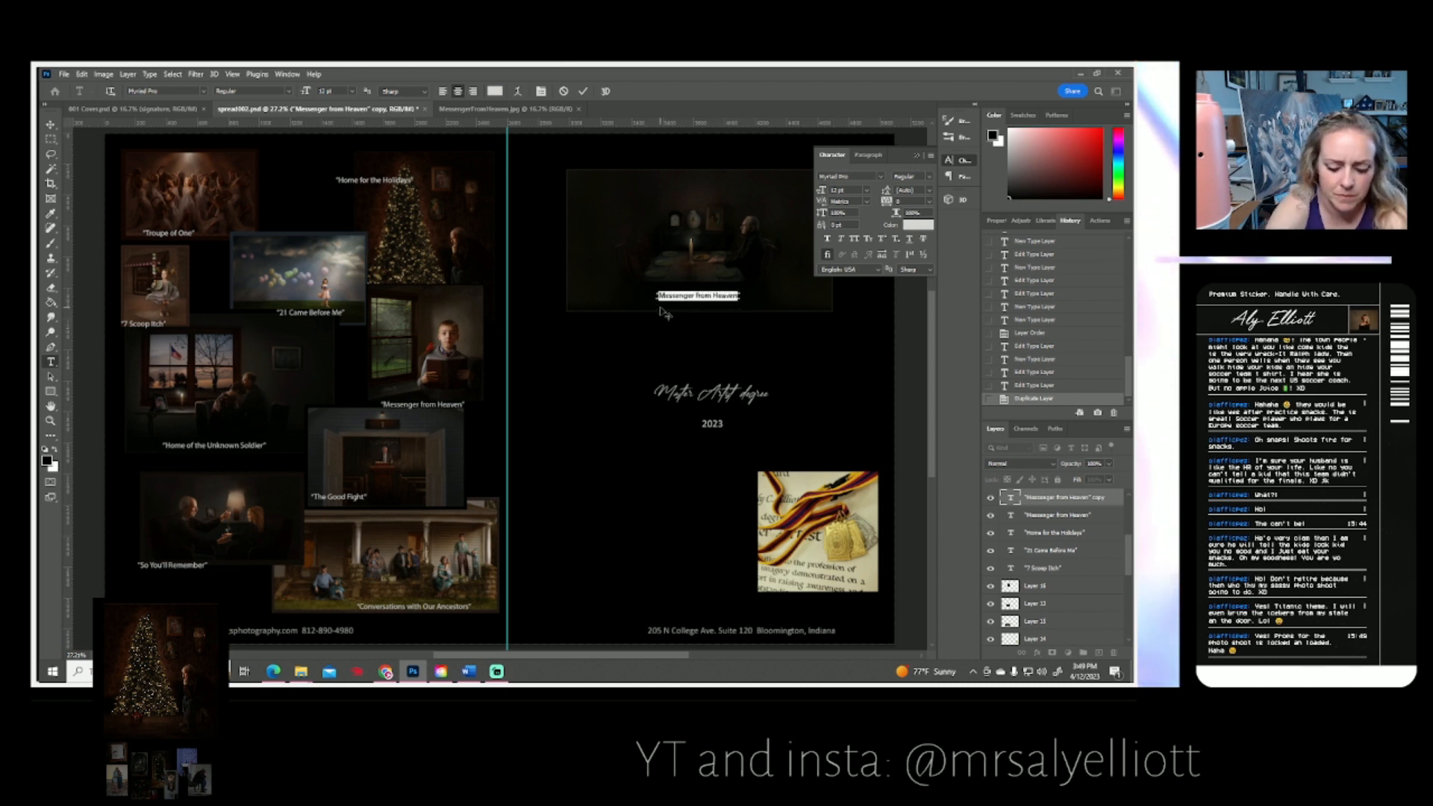
- Change the duplicated caption's text to "Numbered Days" with a single pair of quotation marks
{"action": "key", "text": "BackSpace"}
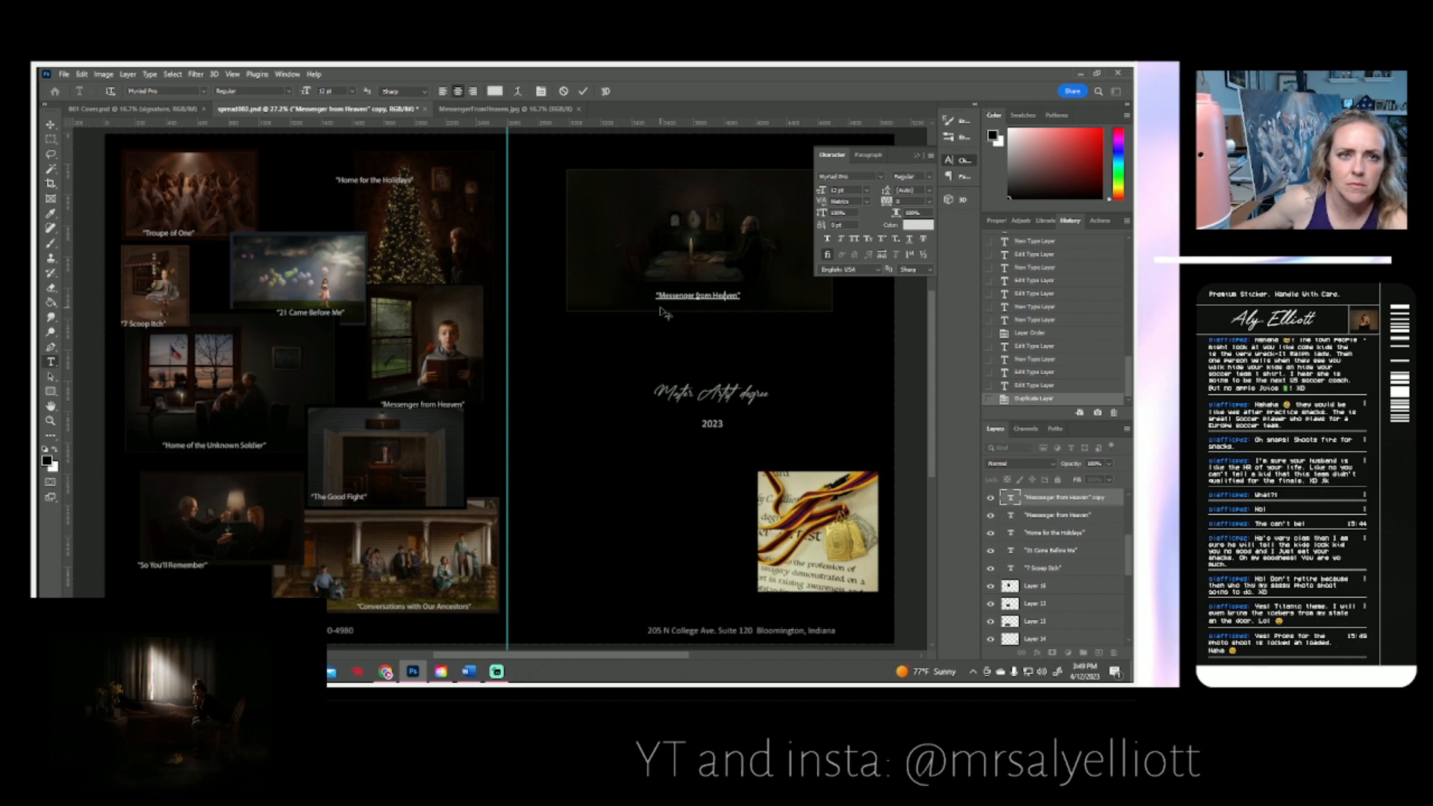
{"action": "left_click", "coordinate": [584, 92]}
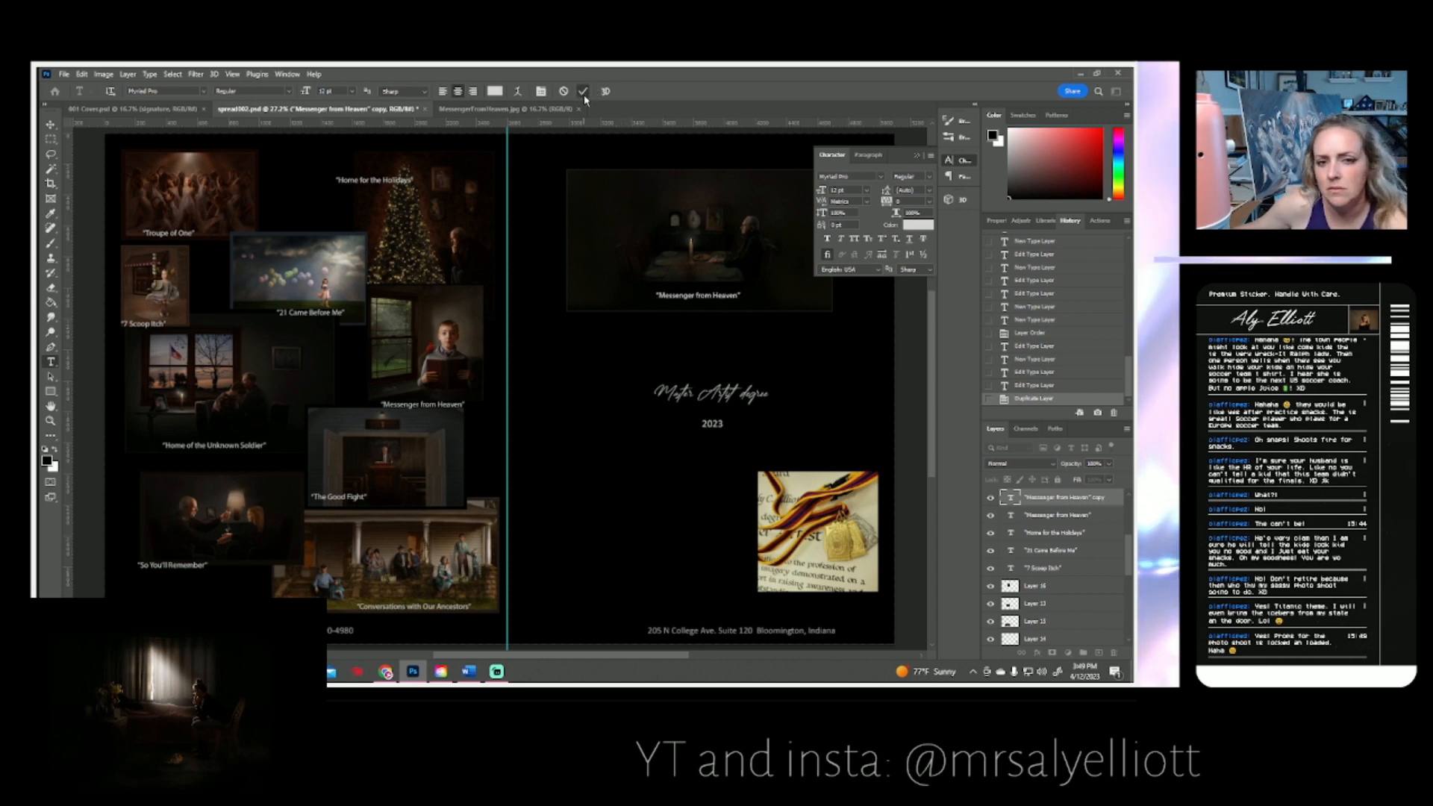
{"action": "left_click", "coordinate": [726, 294]}
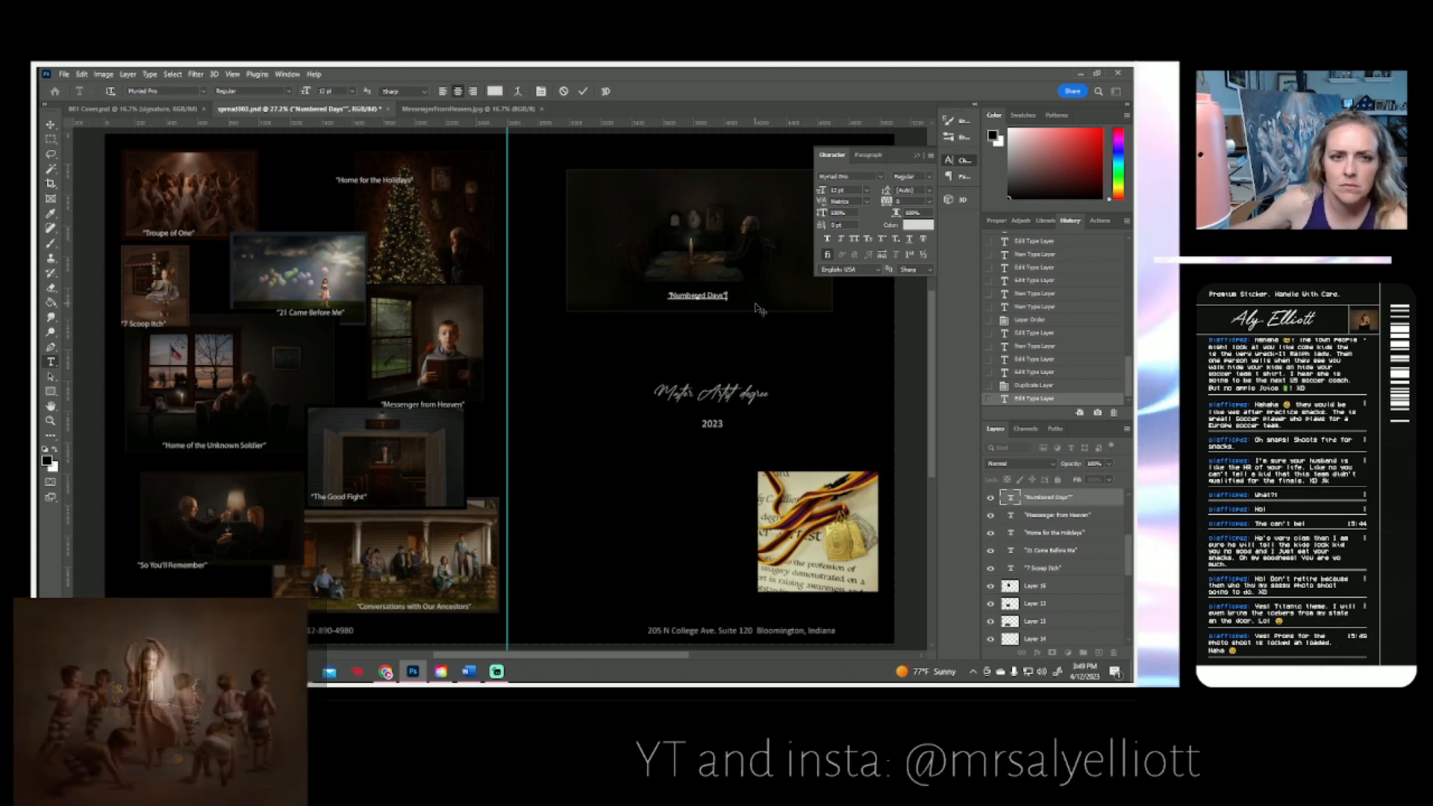
{"action": "left_click", "coordinate": [582, 91]}
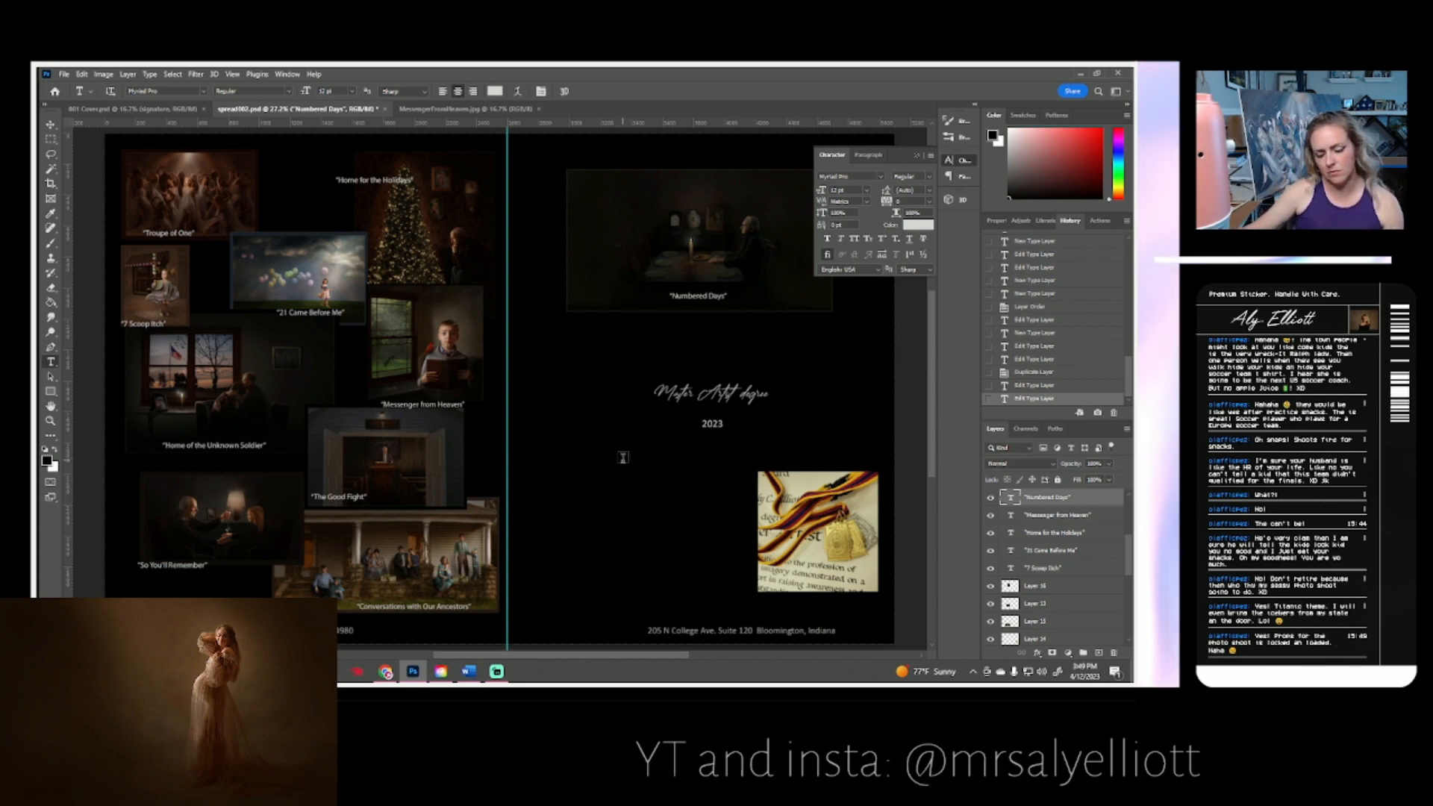
- Add the text "Certified Professional Photographer, PPA" on the right page, to the left of the medals photo
{"action": "left_click", "coordinate": [584, 468]}
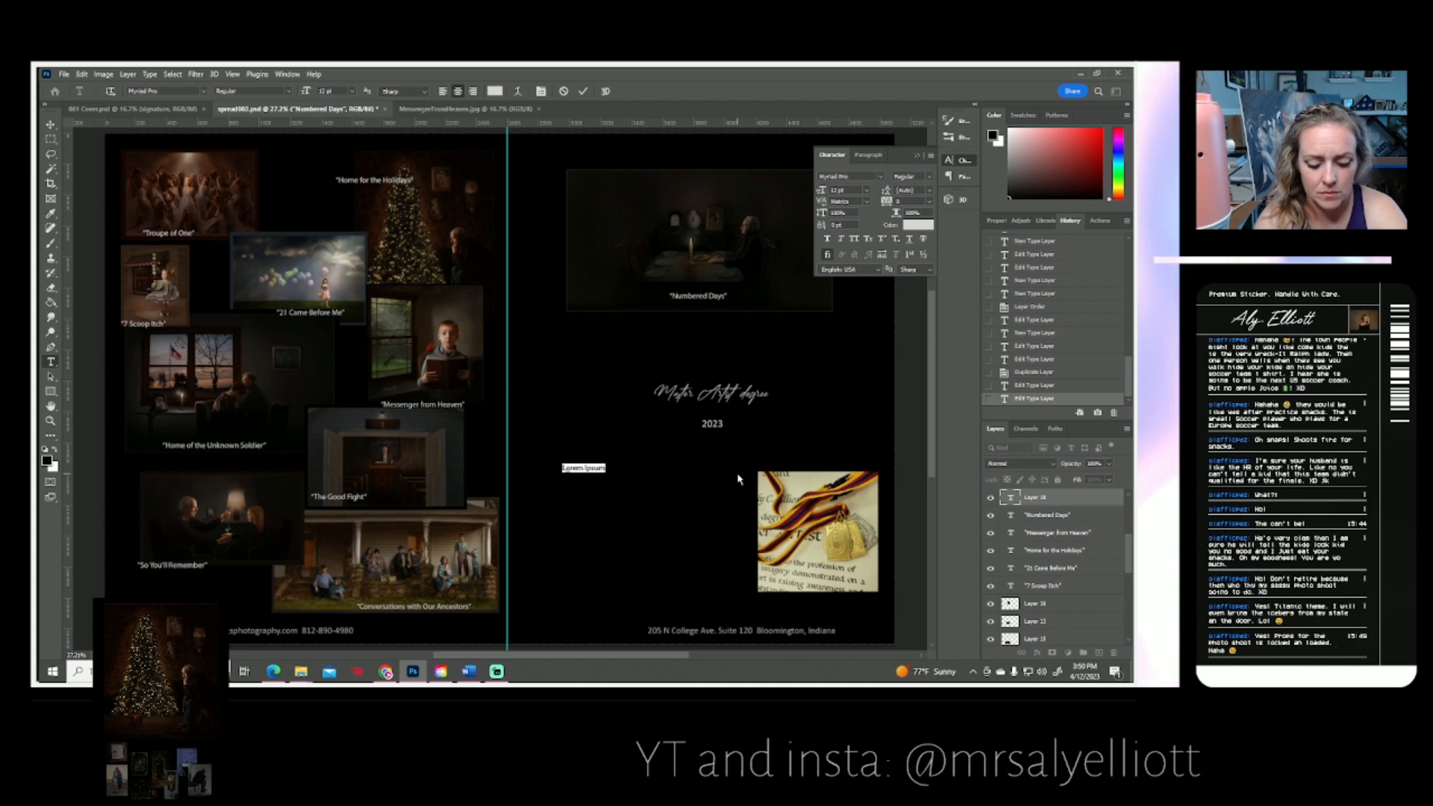
{"action": "type", "text": "The"}
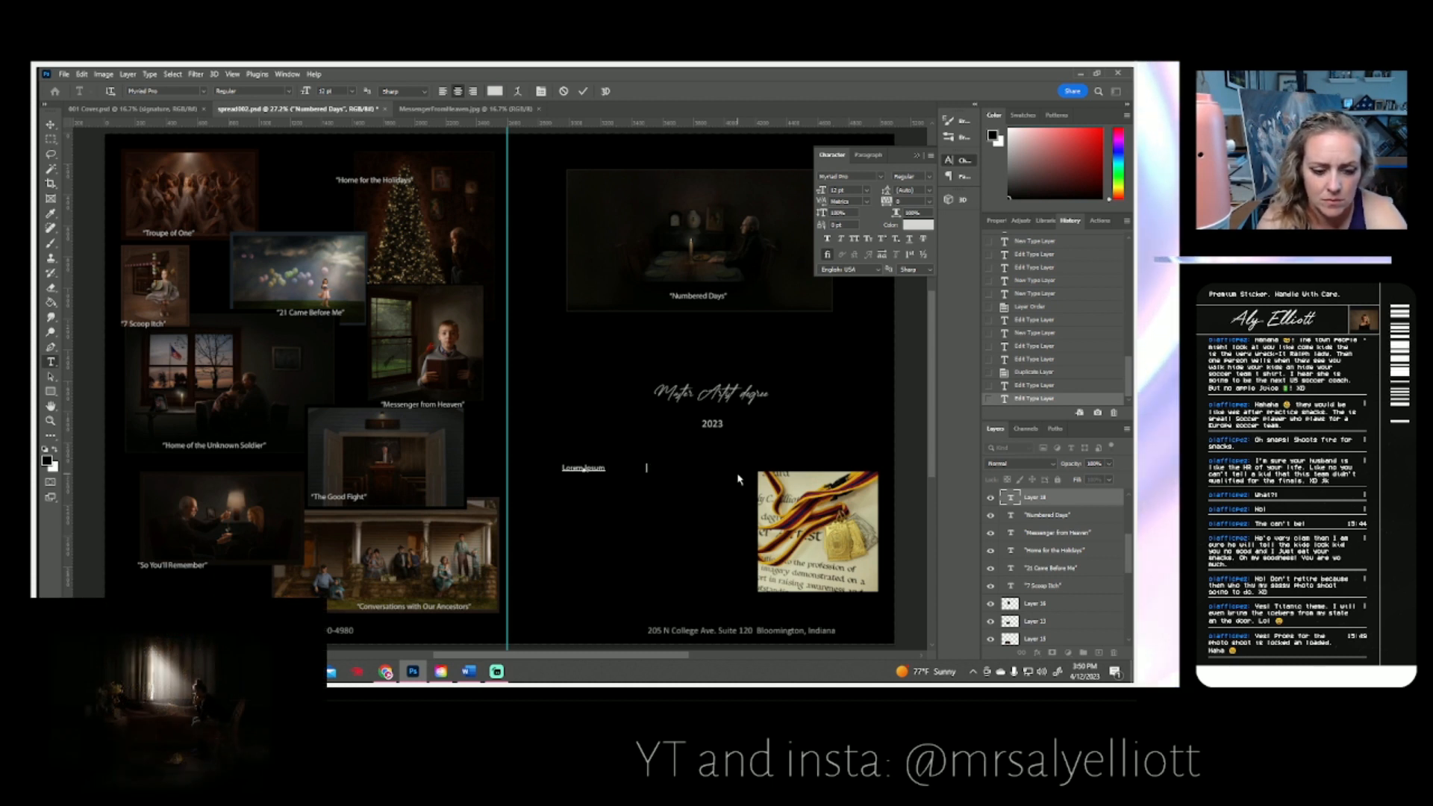
{"action": "left_click", "coordinate": [582, 91]}
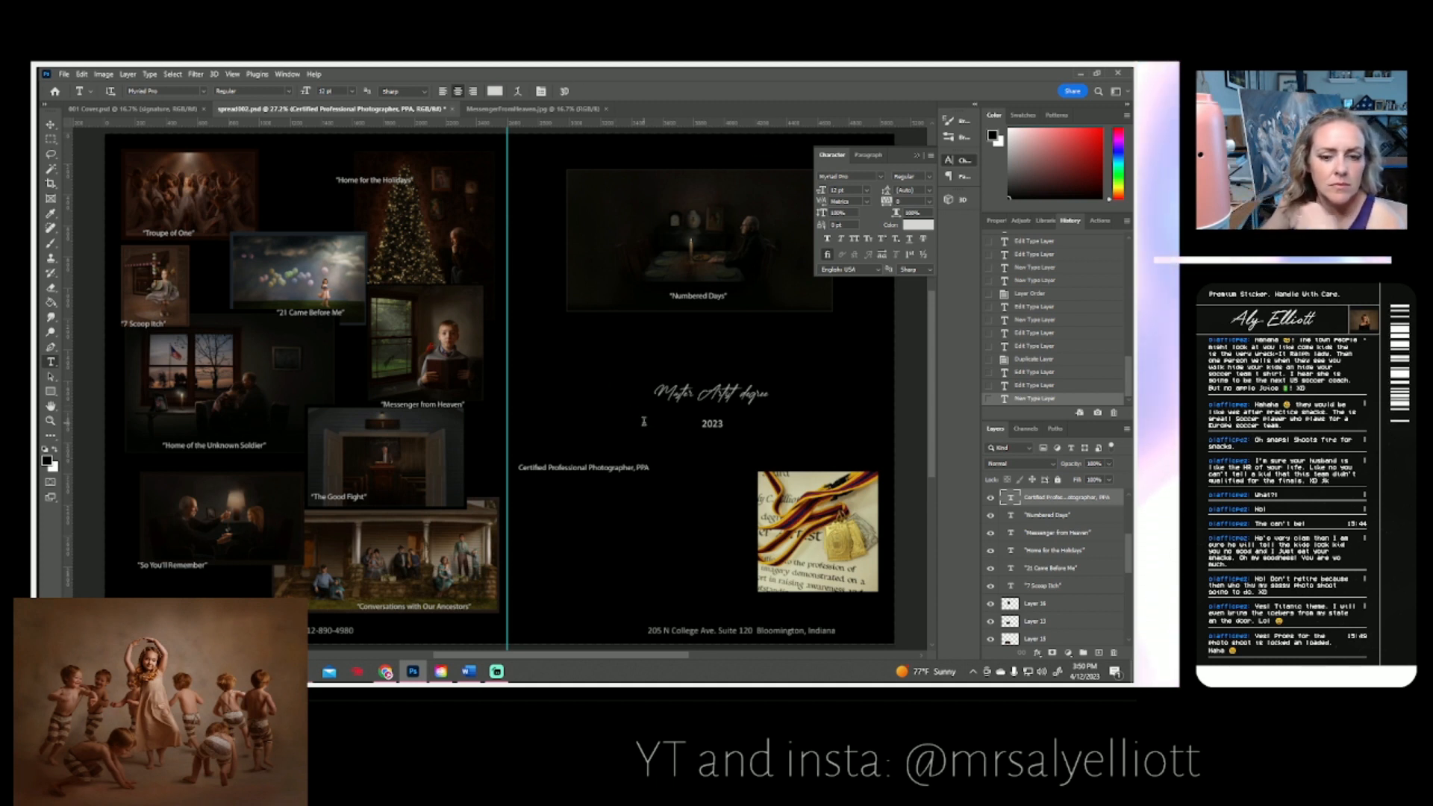
- Set the font size of the "Master Artist degree" line to 36 pt
{"action": "left_click_drag", "start_coordinate": [656, 394], "coordinate": [771, 396]}
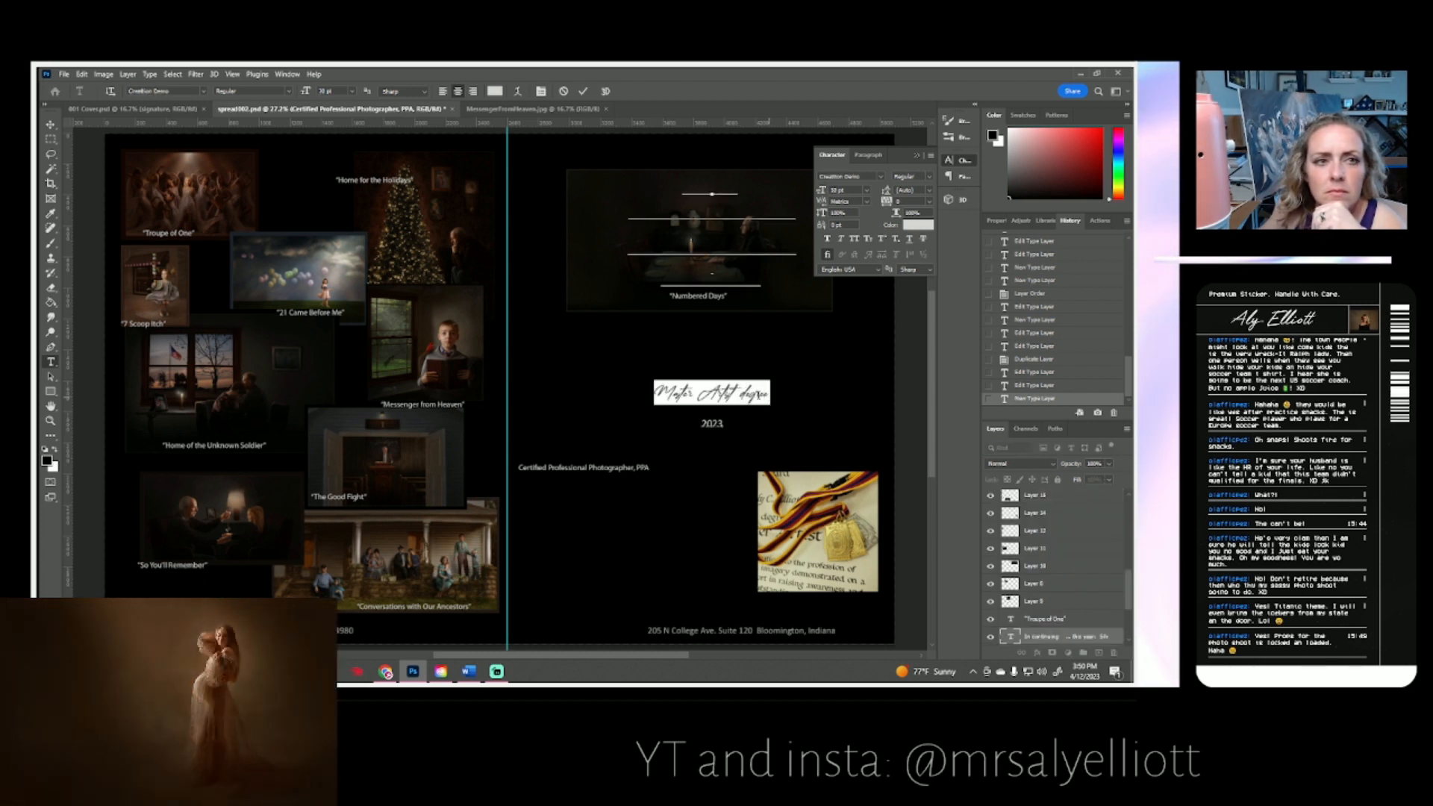
{"action": "left_click", "coordinate": [352, 91]}
{"action": "left_click", "coordinate": [354, 212]}
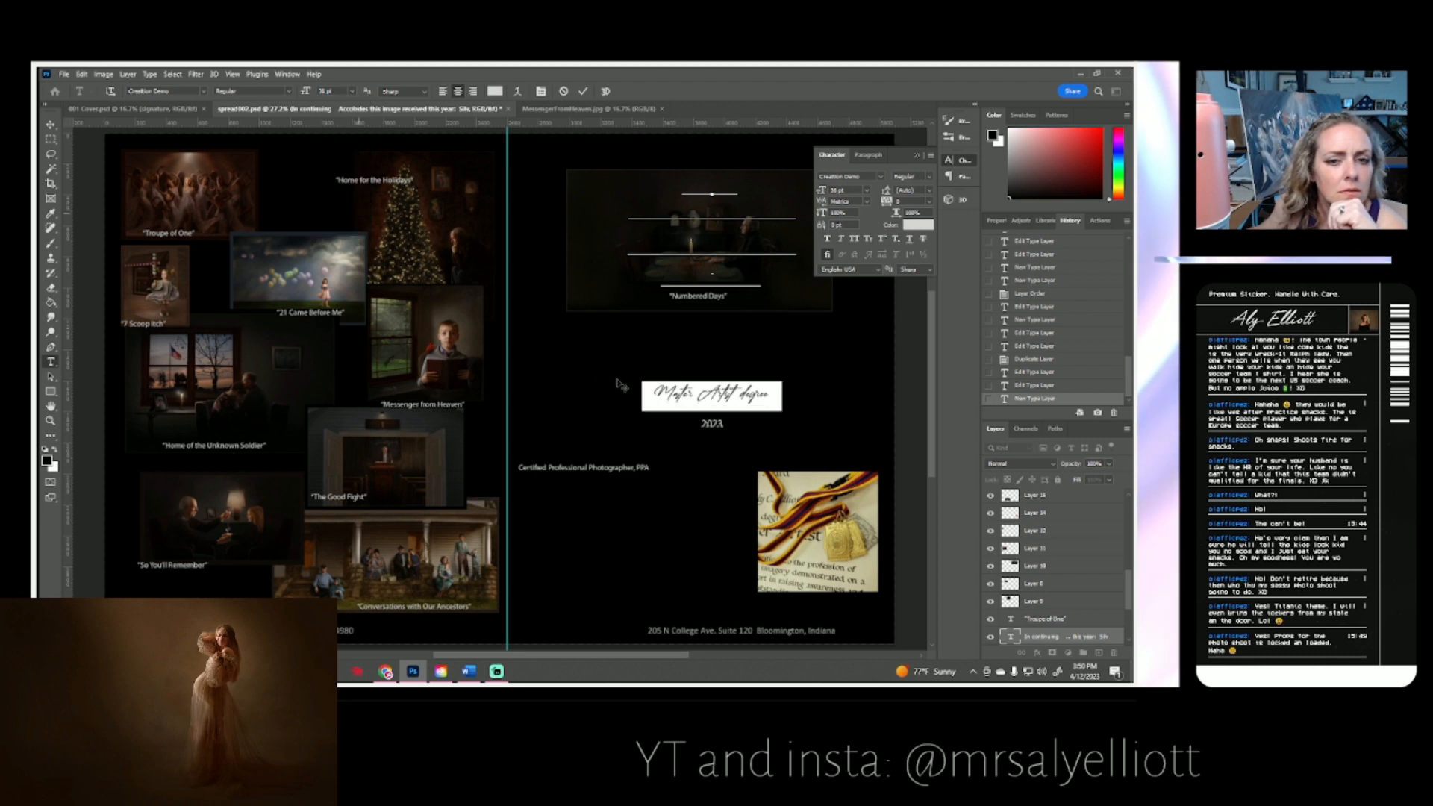
- Set the "2023" line in Calibri and move the Master Artist degree text block slightly upward
{"action": "left_click", "coordinate": [712, 425]}
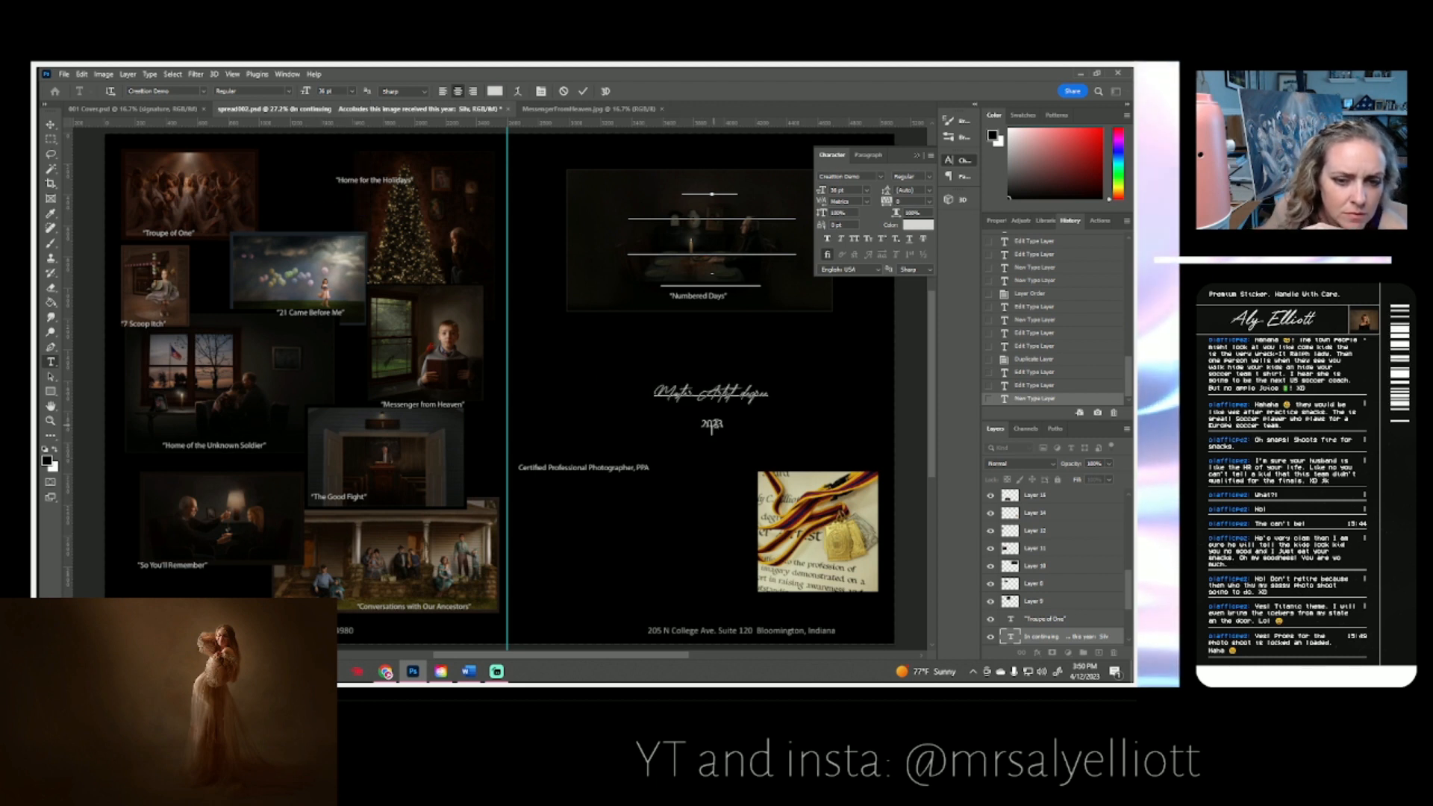
{"action": "left_click_drag", "start_coordinate": [715, 458], "coordinate": [719, 454]}
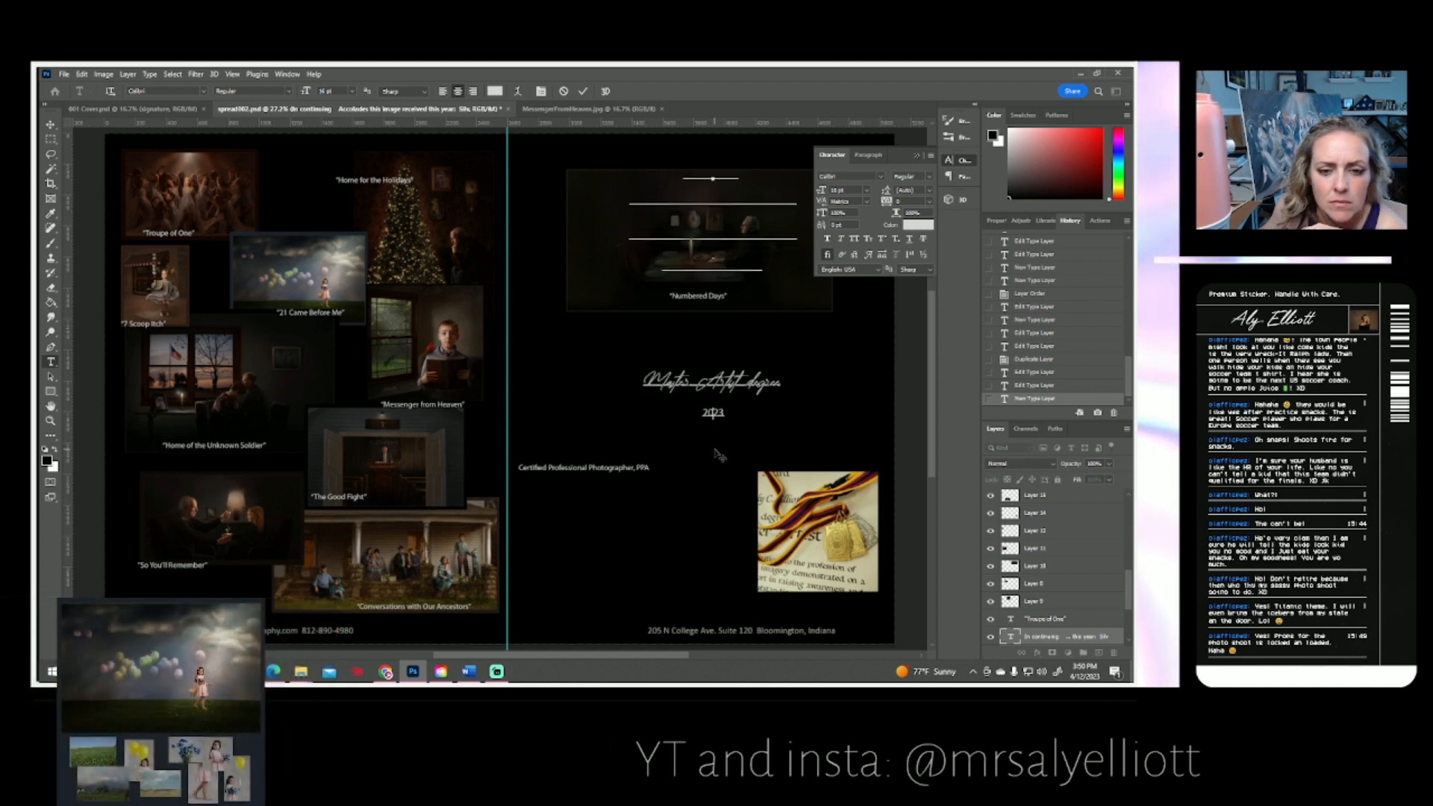
{"action": "left_click", "coordinate": [583, 91]}
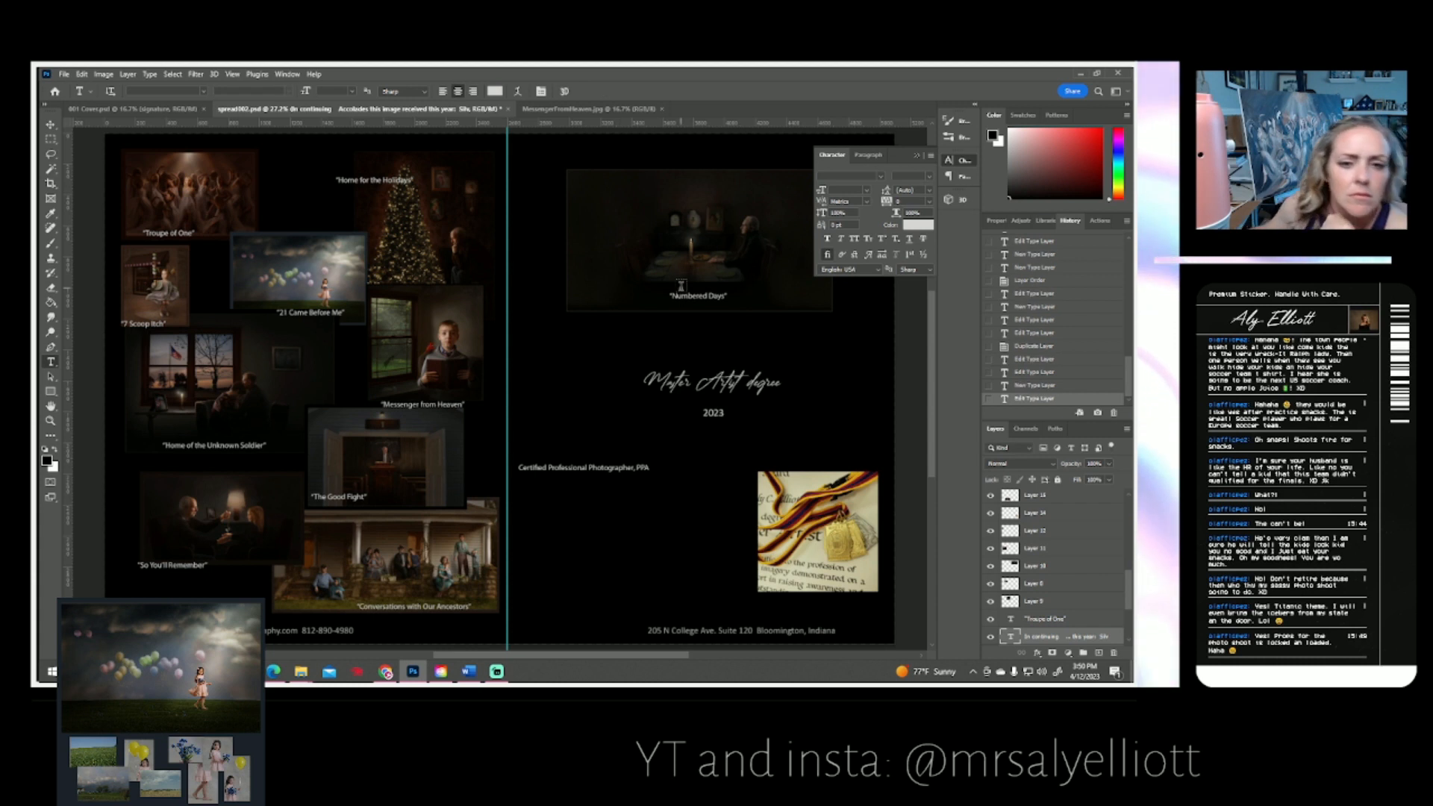
- Shift the Certified Professional Photographer text closer to the medals photo and add the line "Craftsman Degree, PPA" beneath it
{"action": "left_click", "coordinate": [590, 470]}
{"action": "left_click_drag", "start_coordinate": [594, 491], "coordinate": [634, 480]}
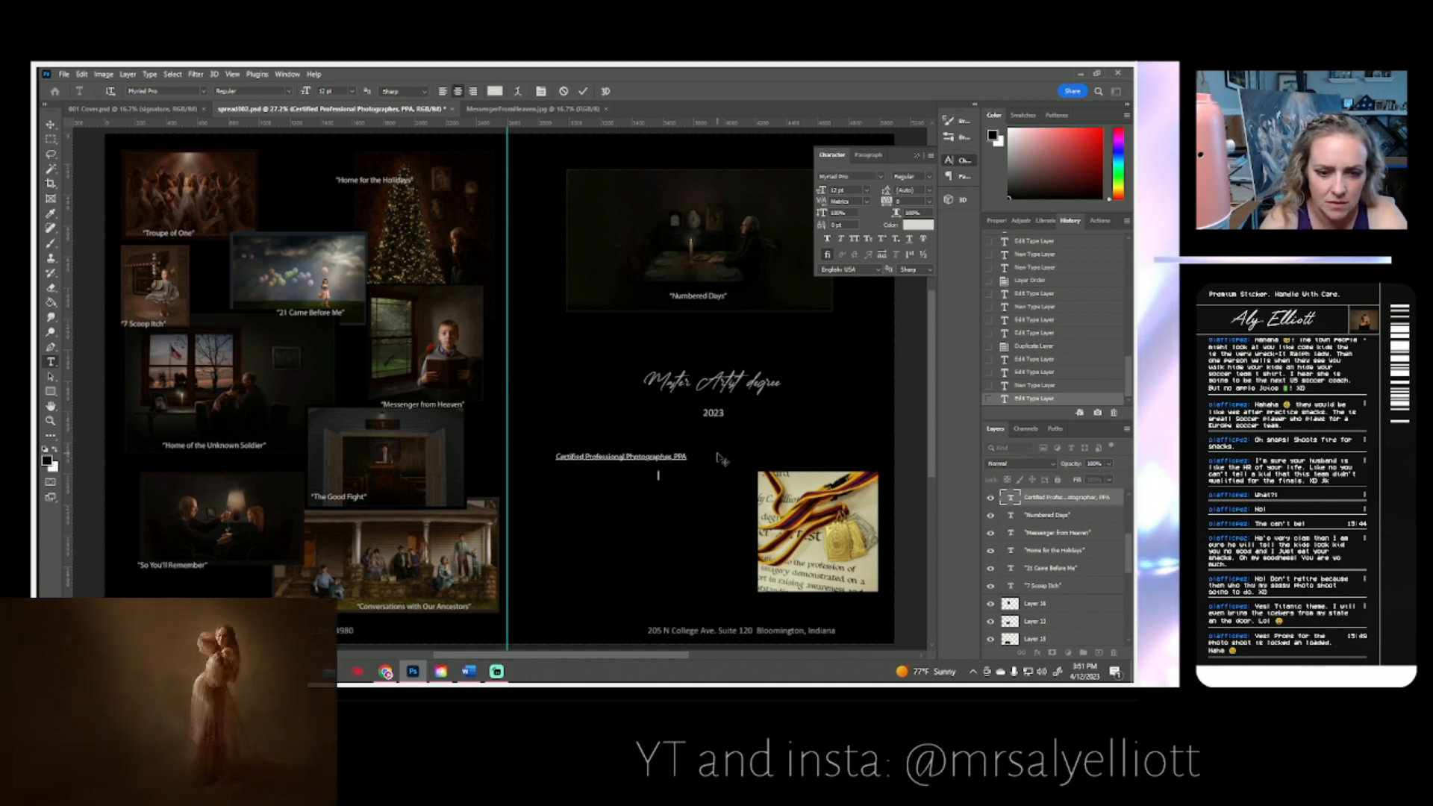
{"action": "left_click", "coordinate": [585, 92]}
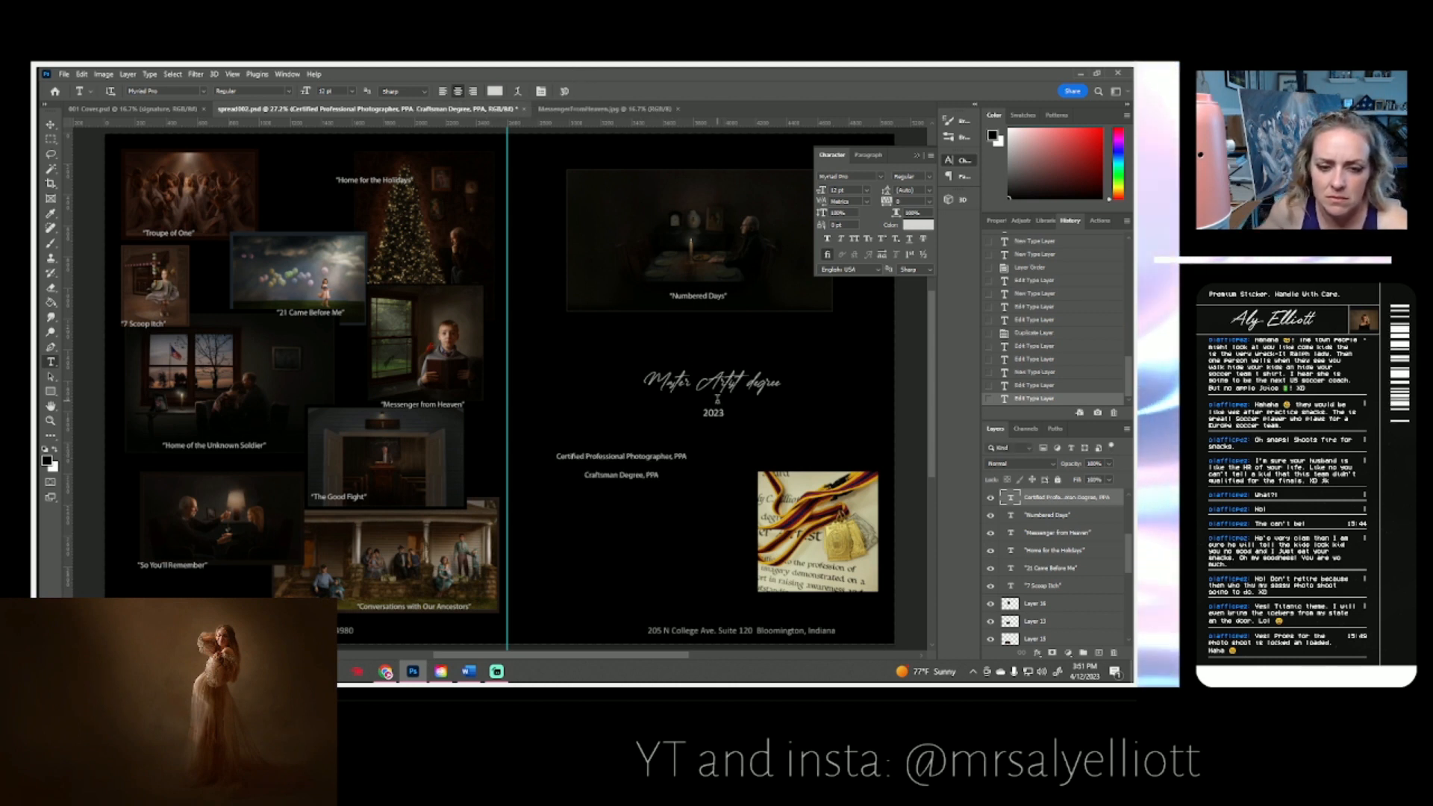
- Add a Master of Photography, PPA line beneath the Craftsman Degree line in the credentials text
{"action": "left_click", "coordinate": [659, 476]}
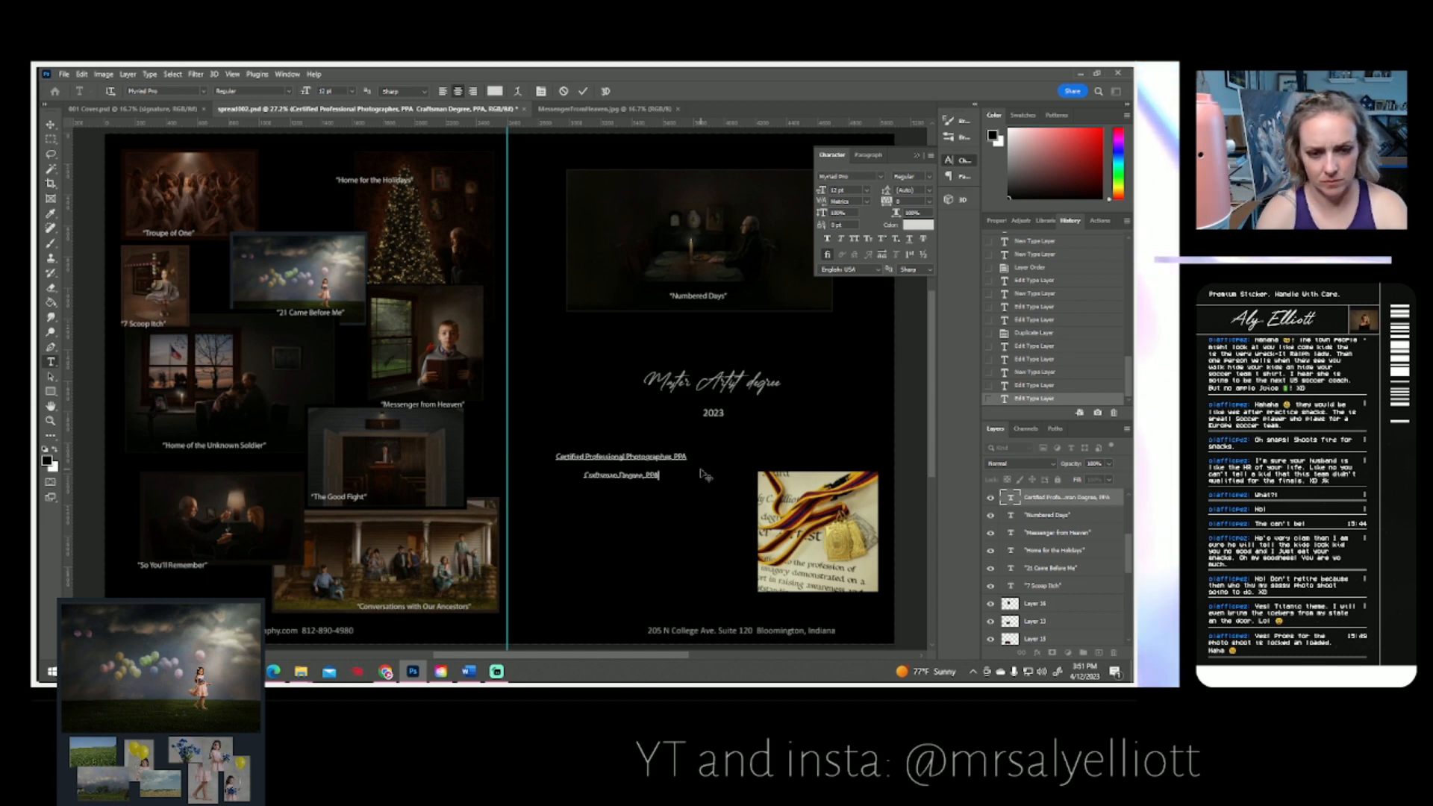
{"action": "key", "text": "Return"}
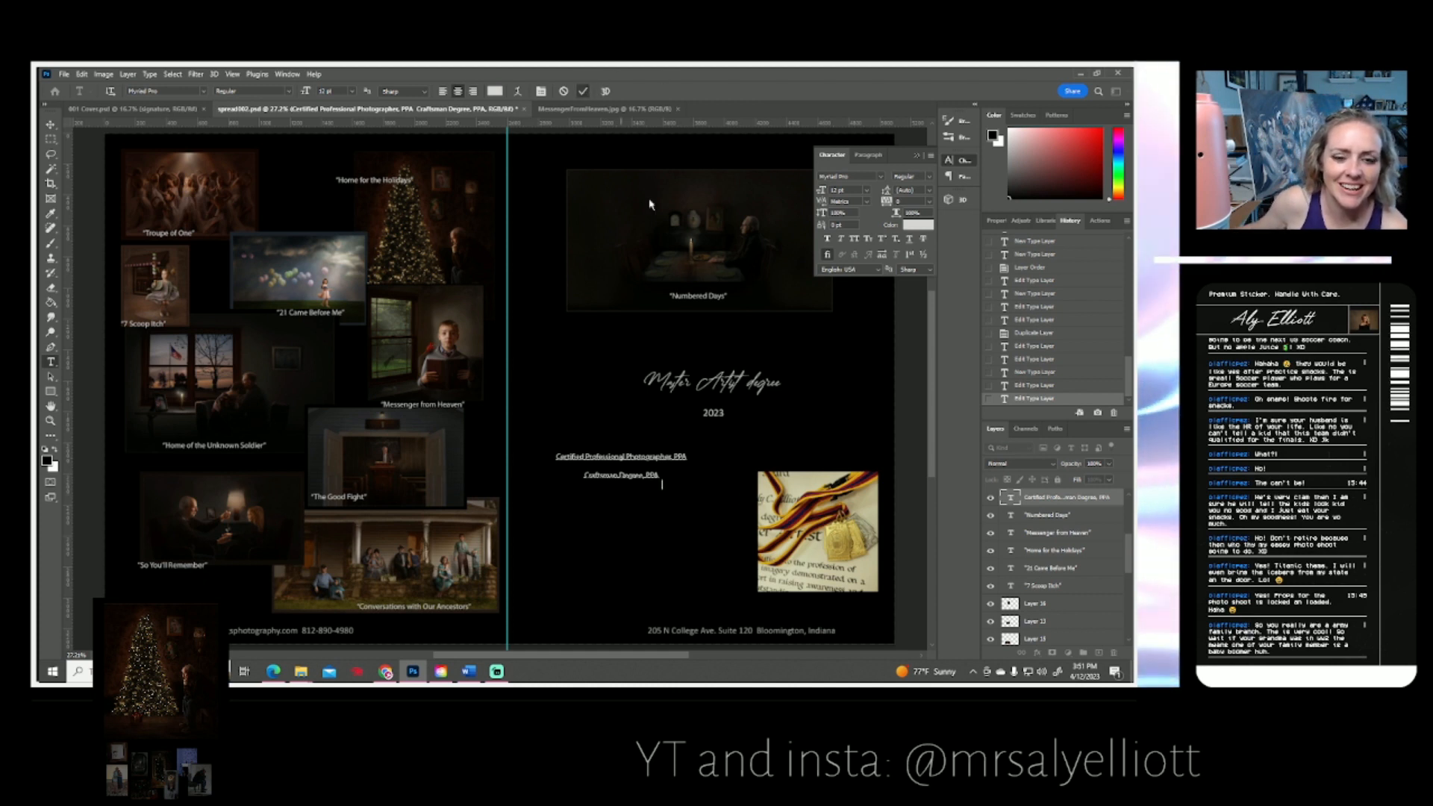
{"action": "left_click", "coordinate": [756, 344]}
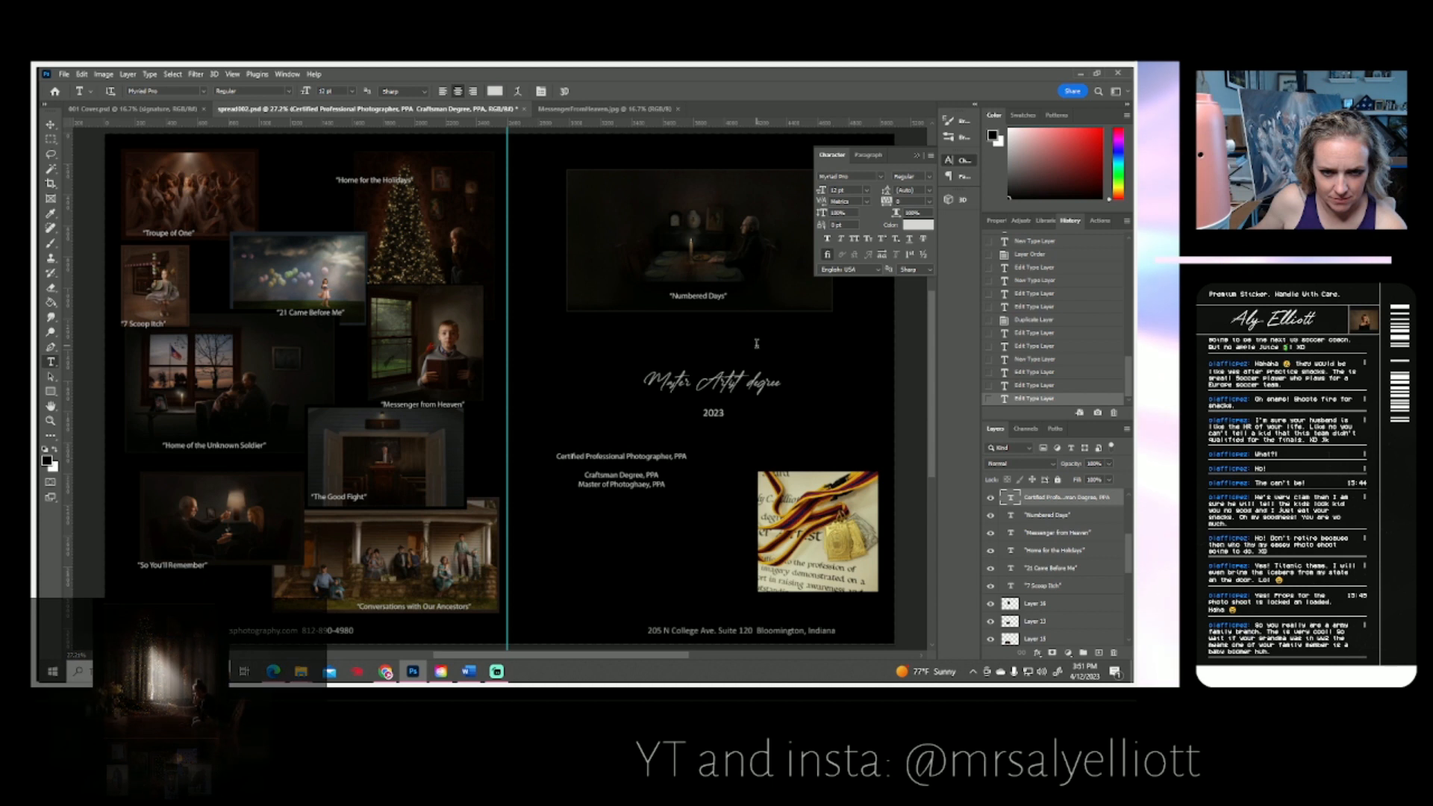
- Space the Master of Photography line evenly below the Craftsman Degree line and correct its wording to "Master of Photography, PPA"
{"action": "left_click", "coordinate": [658, 484]}
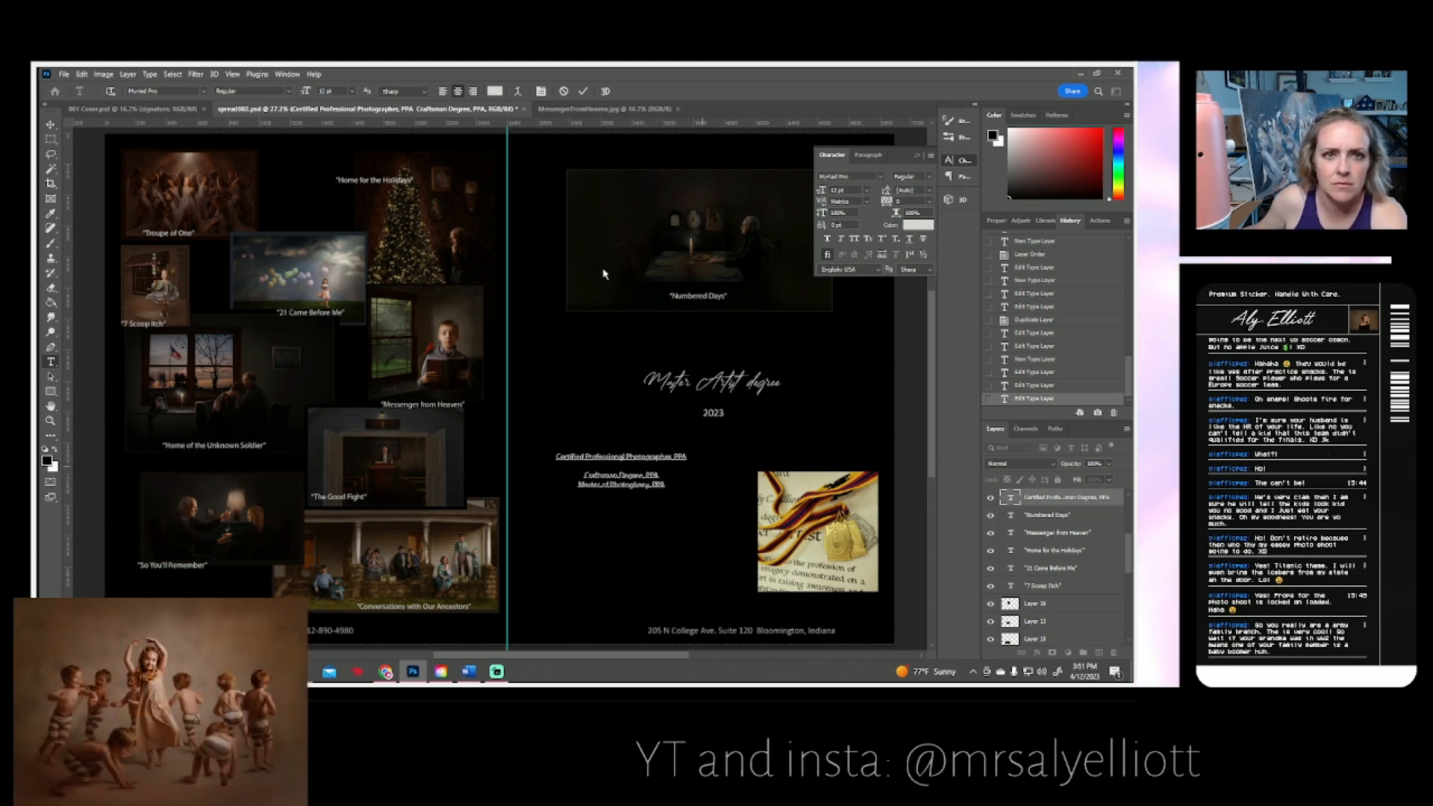
{"action": "left_click", "coordinate": [687, 422]}
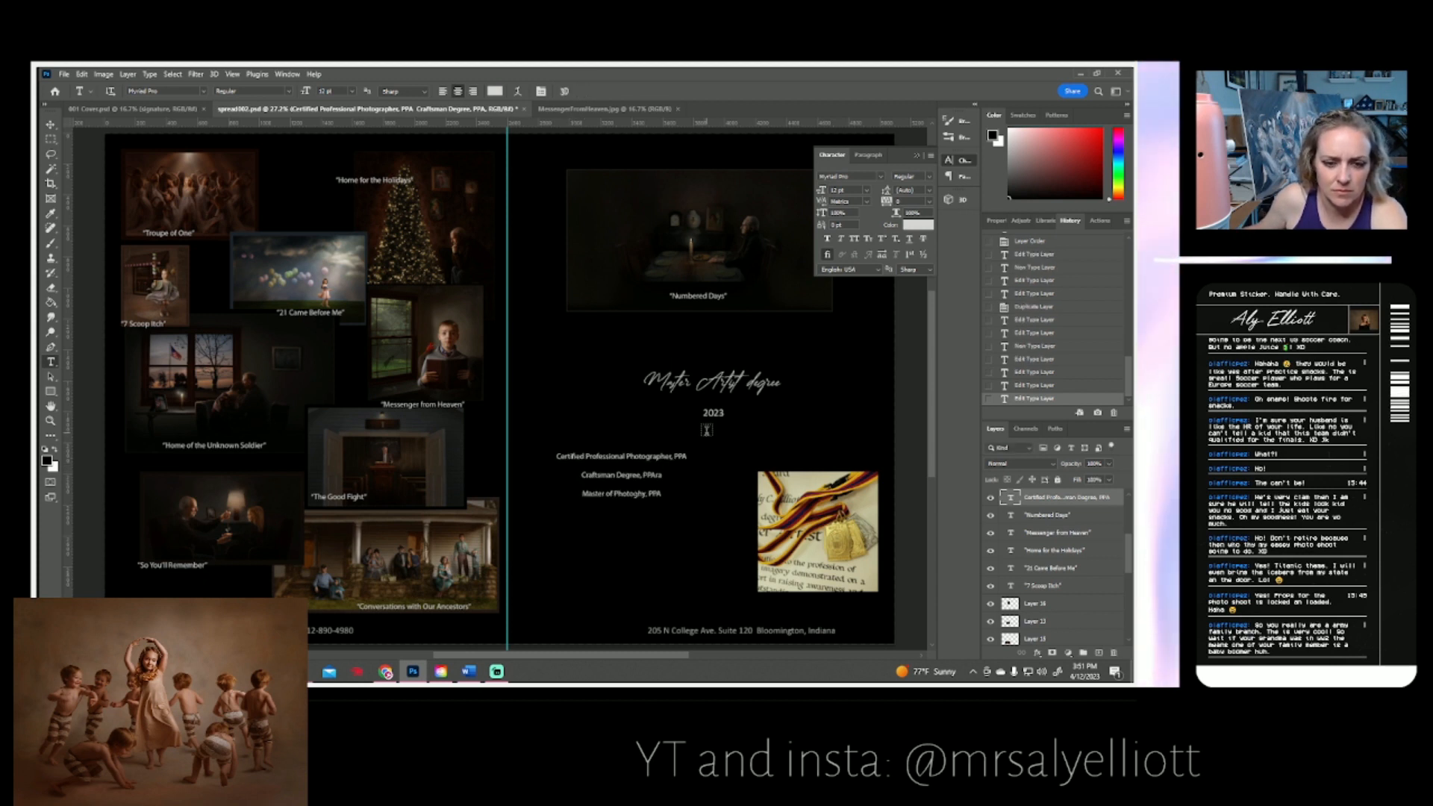
{"action": "left_click", "coordinate": [637, 494]}
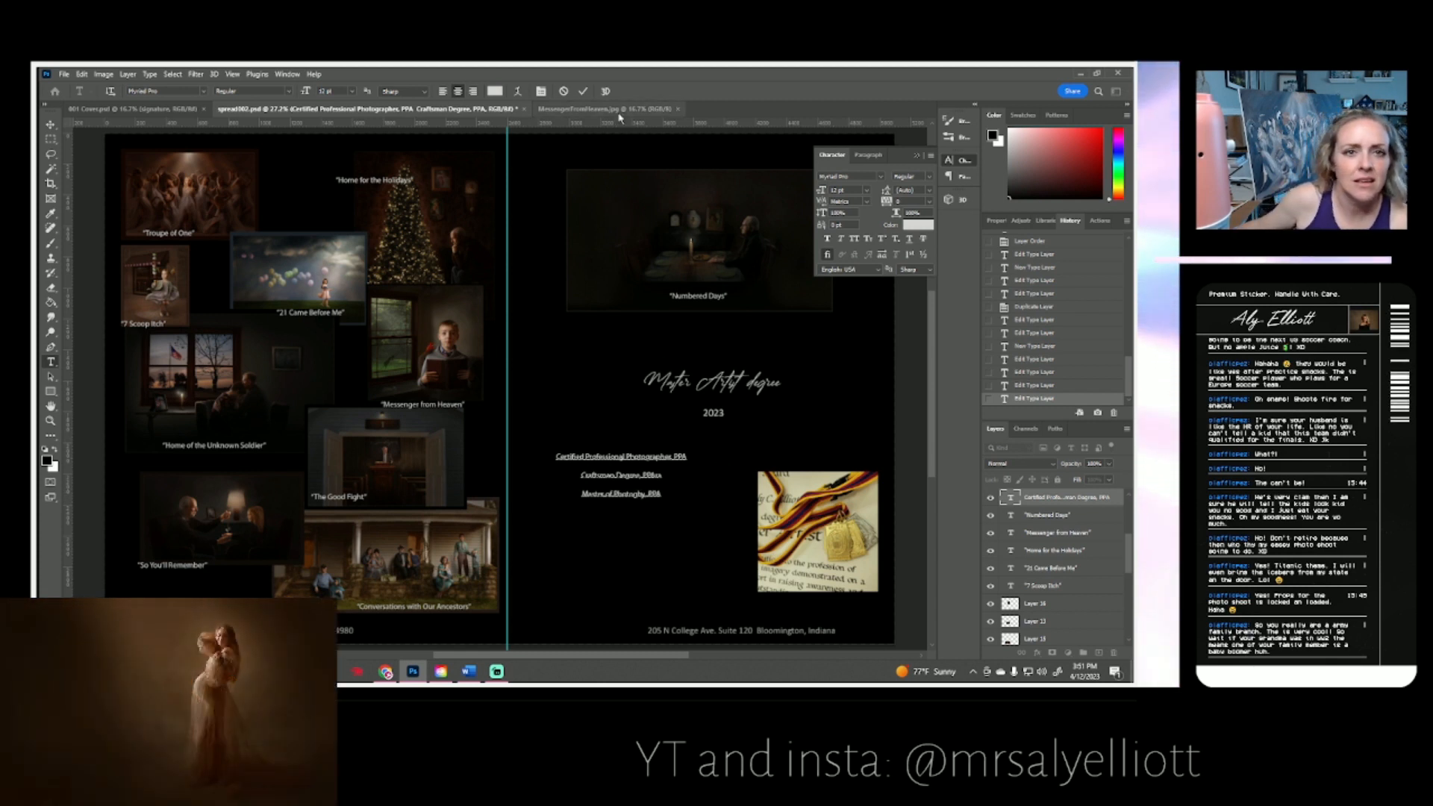
{"action": "left_click", "coordinate": [584, 91]}
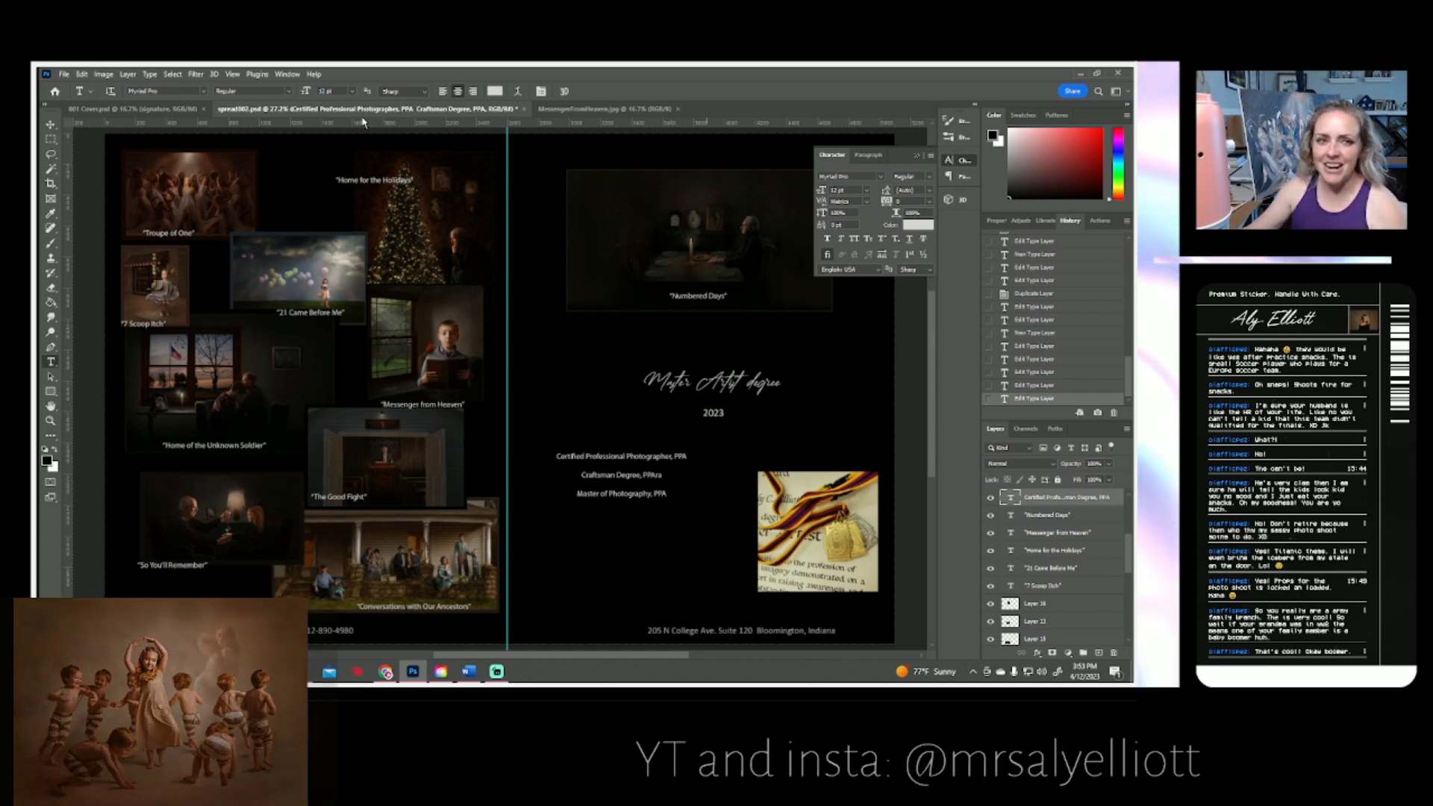
- Save the spread with Save As in Photoshop format, accepting the format options
{"action": "left_click", "coordinate": [64, 73]}
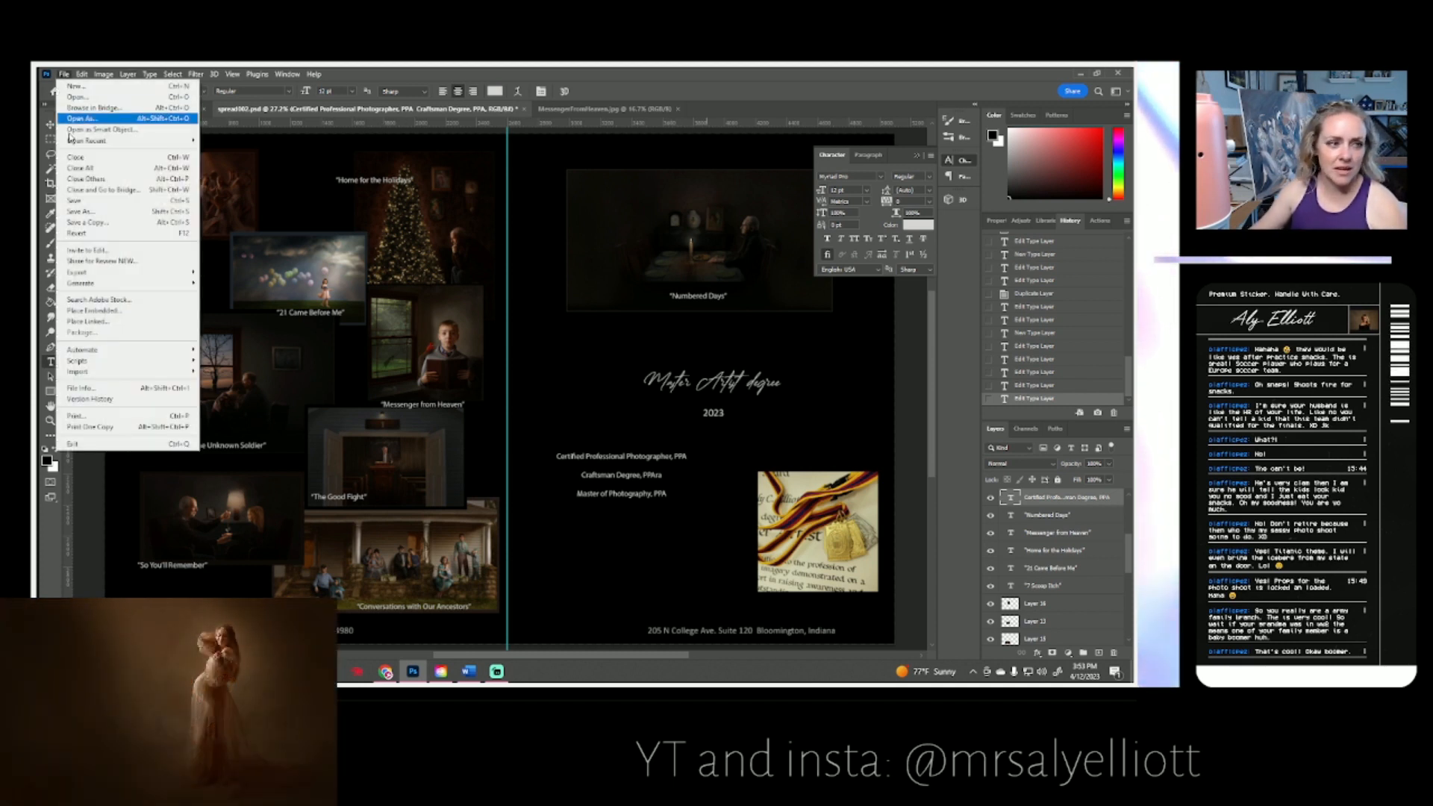
{"action": "left_click", "coordinate": [132, 211]}
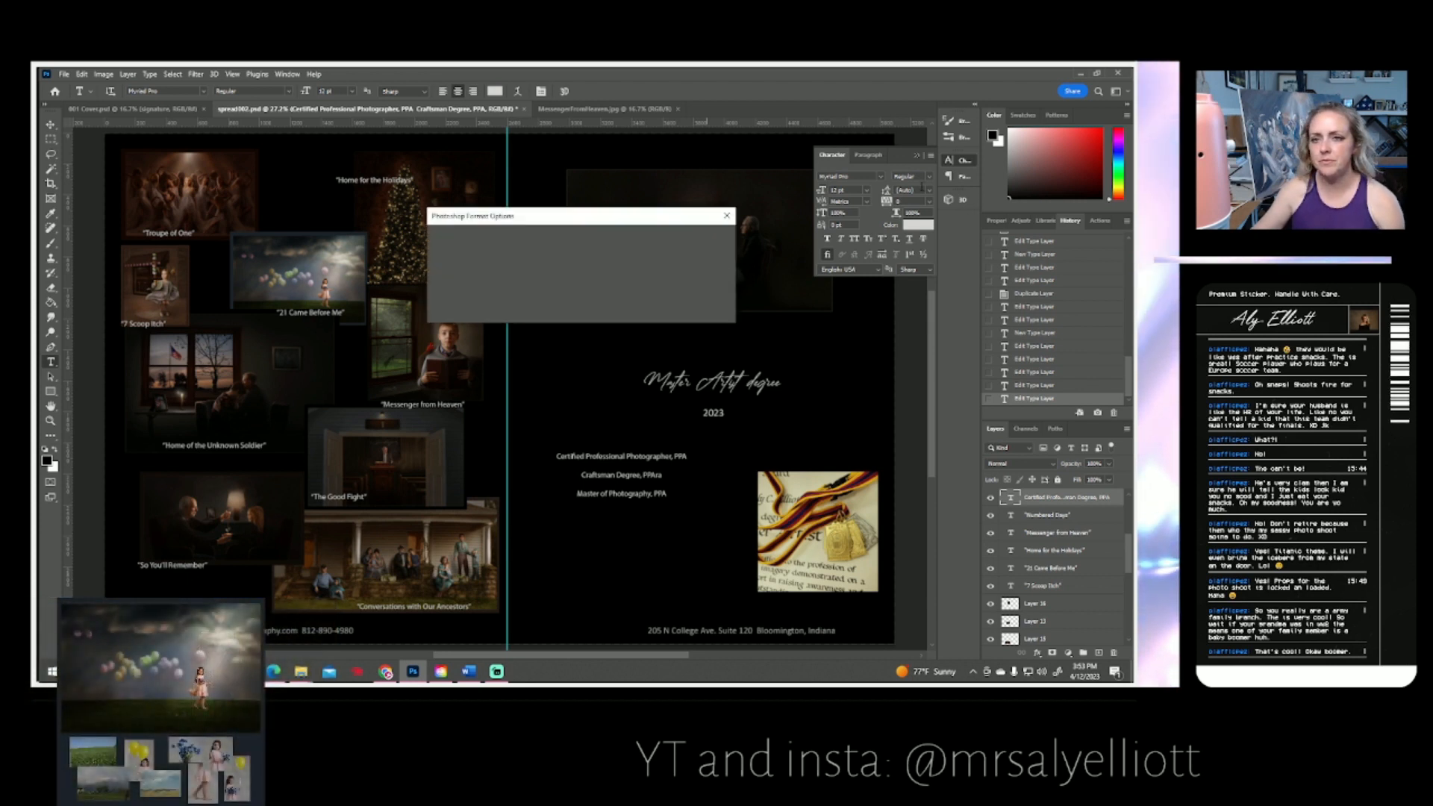
{"action": "left_click", "coordinate": [712, 236]}
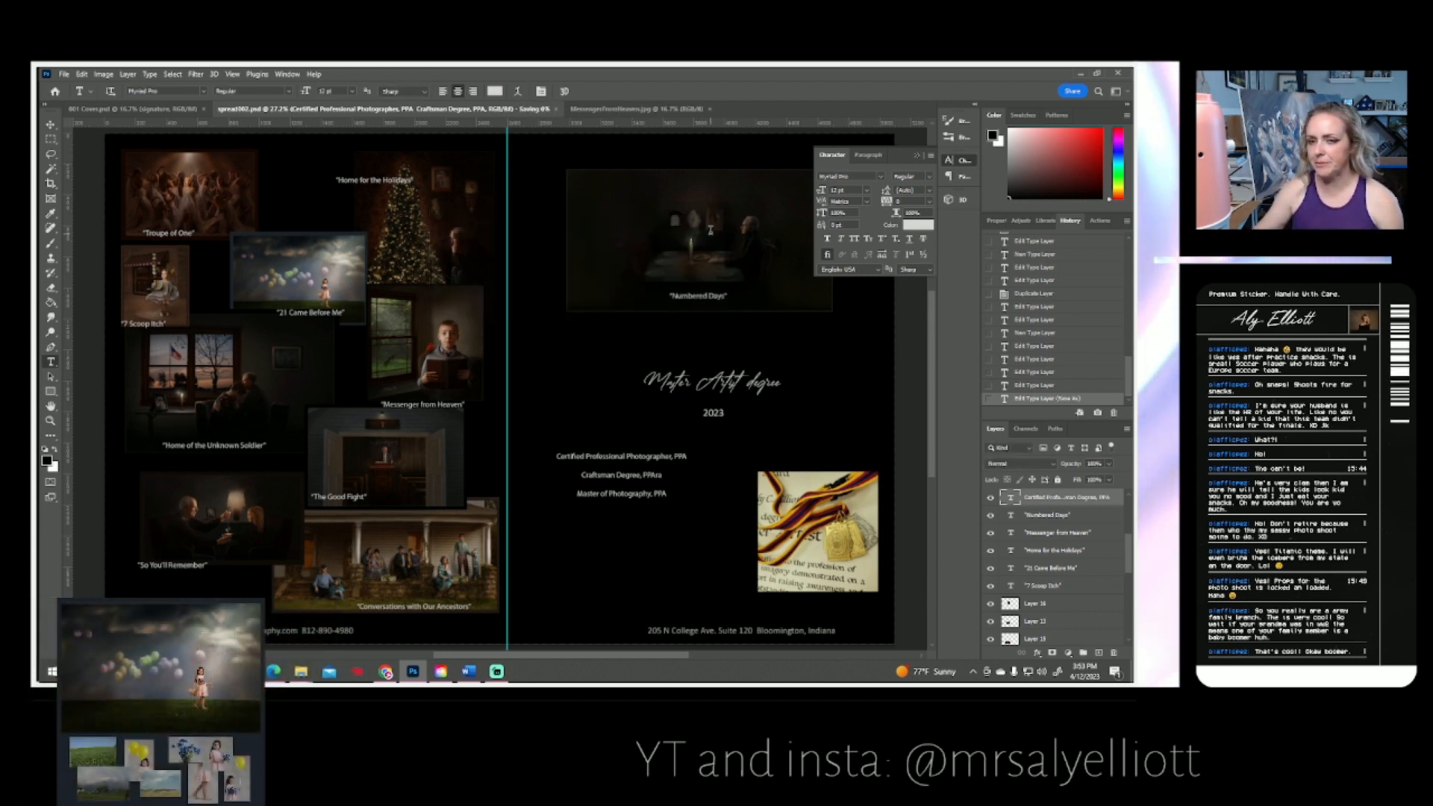
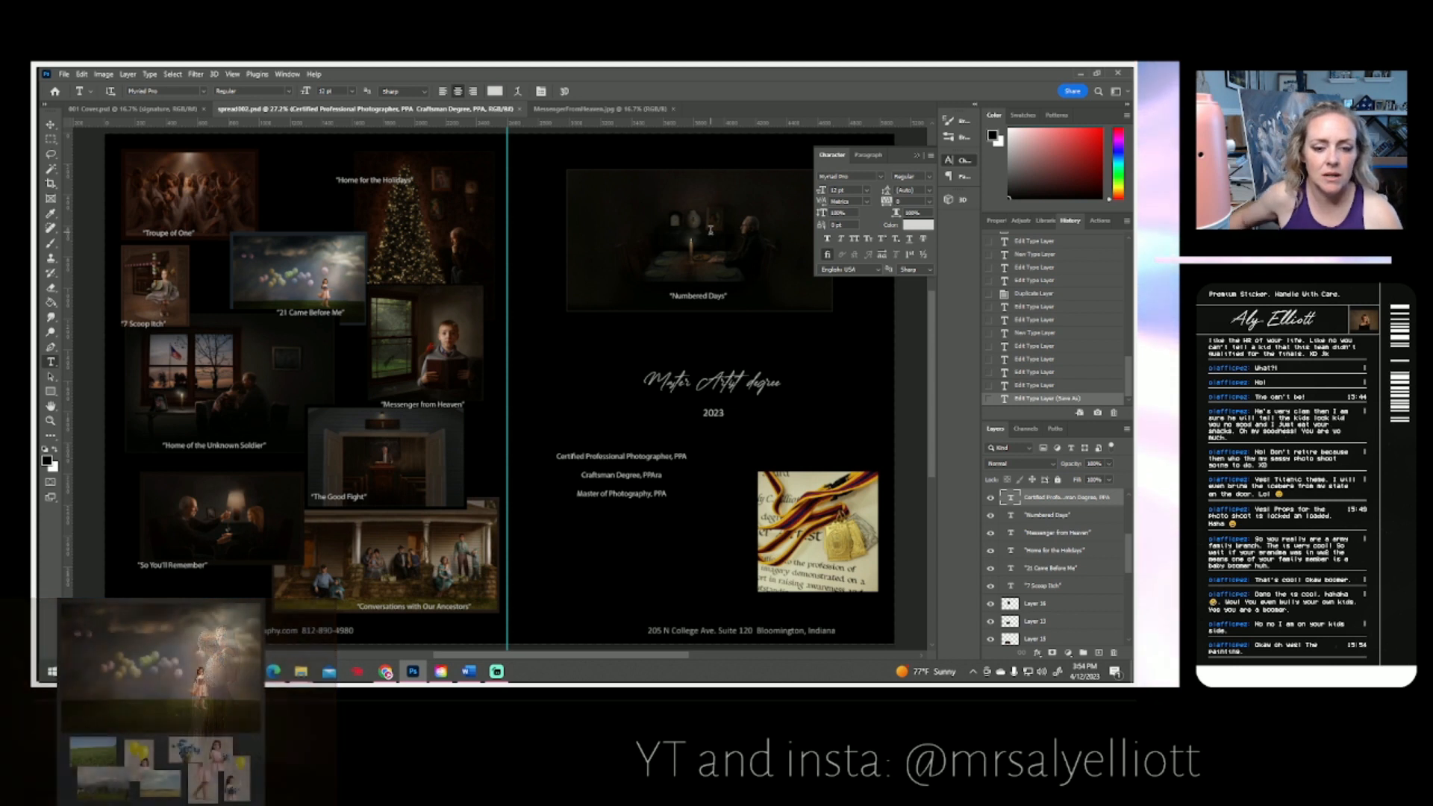
{"action": "left_click", "coordinate": [657, 472]}
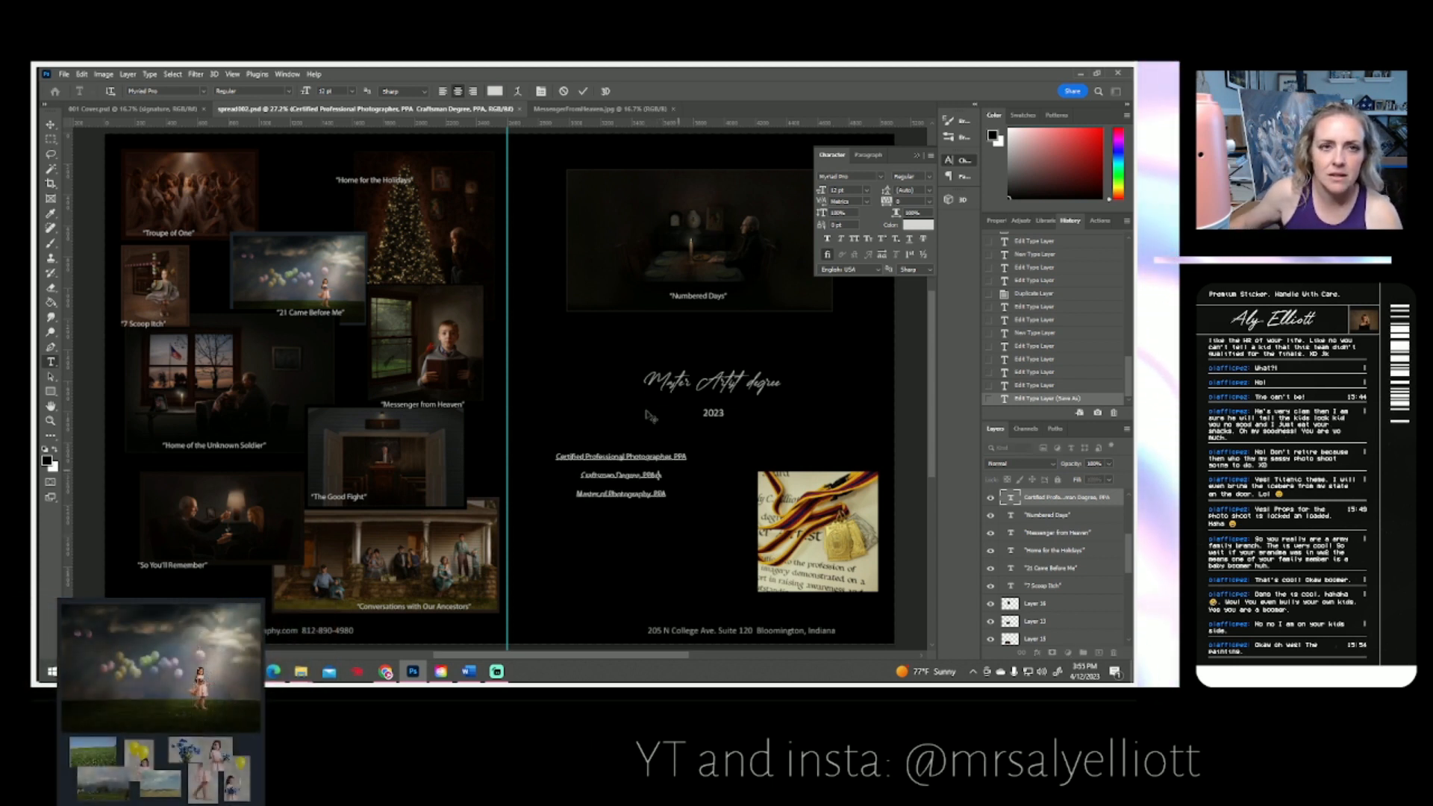
{"action": "left_click", "coordinate": [583, 93]}
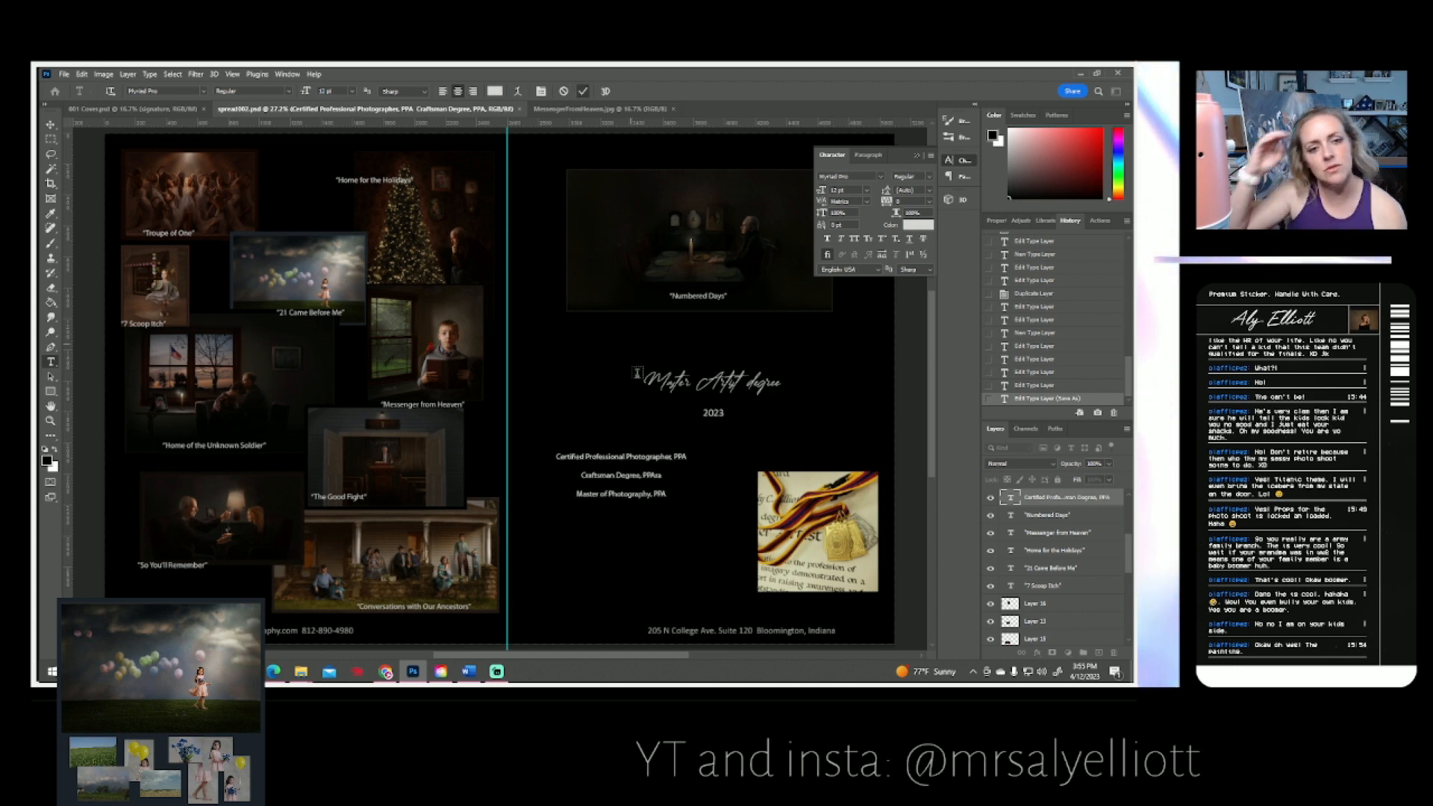